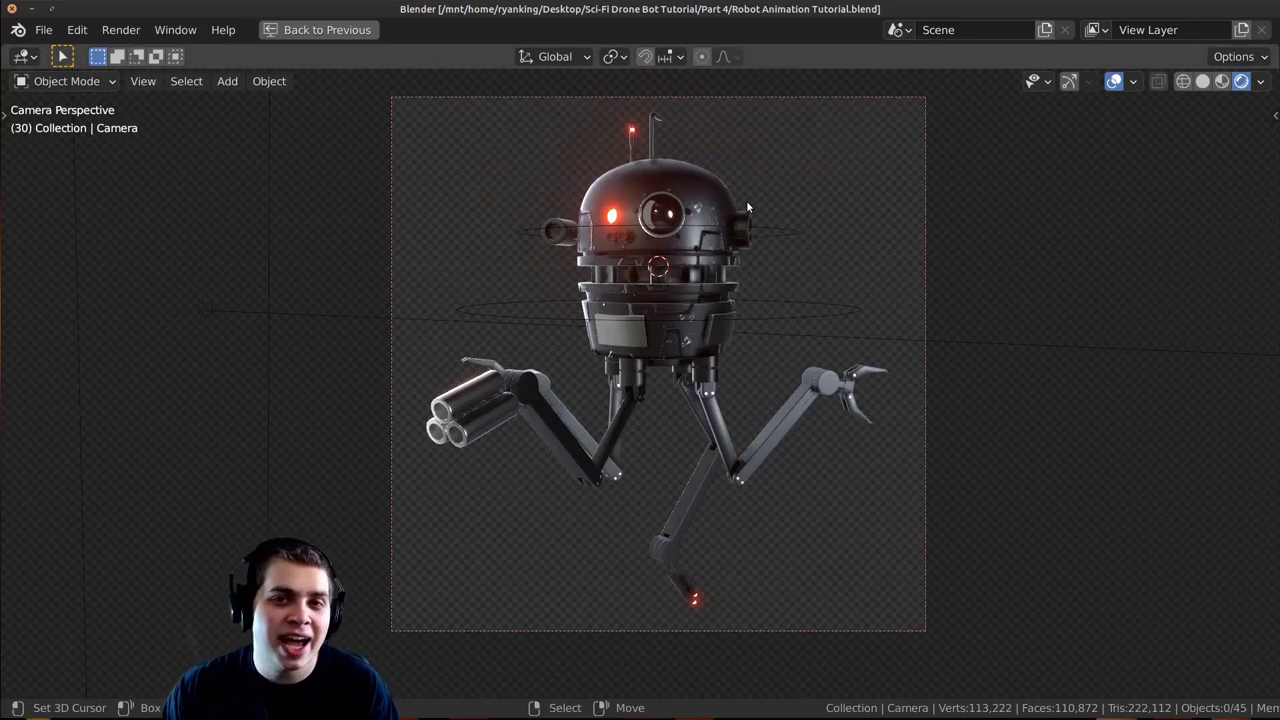
Examine the rendered robot from the front, side and above, including its head lights, arms and claws.
mouse_move(724, 281)
middle_mouse_down("shift")
mouse_move(722, 299)
mouse_move(721, 268)
middle_mouse_up("shift")
scroll(716, 286, "up", 1)
scroll(726, 296, "down", 1)
scroll(735, 280, "up", 1)
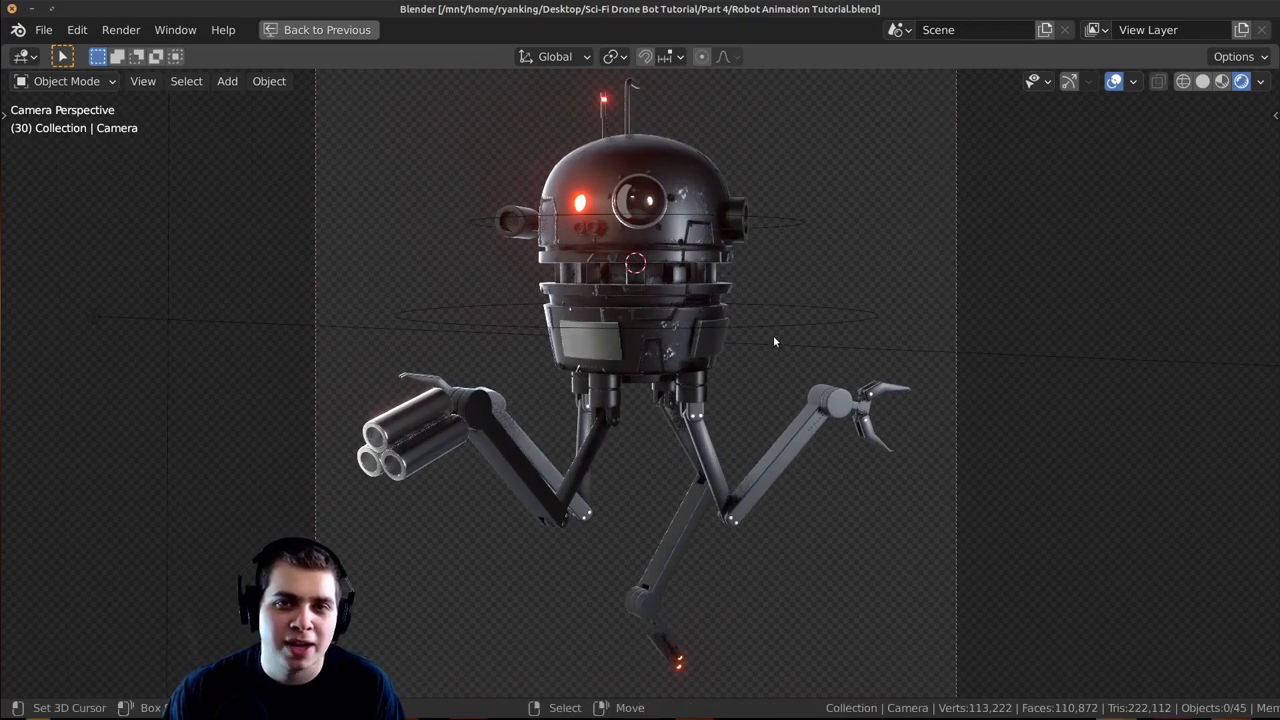
mouse_move(715, 353)
middle_mouse_down()
mouse_move(725, 392)
mouse_move(647, 378)
mouse_move(542, 441)
mouse_move(661, 359)
mouse_move(691, 381)
mouse_move(706, 368)
middle_mouse_up()
scroll(668, 352, "up", 6)
scroll(494, 361, "down", 3)
middle_click_drag(494, 361, 560, 375)
scroll(640, 375, "down", 4)
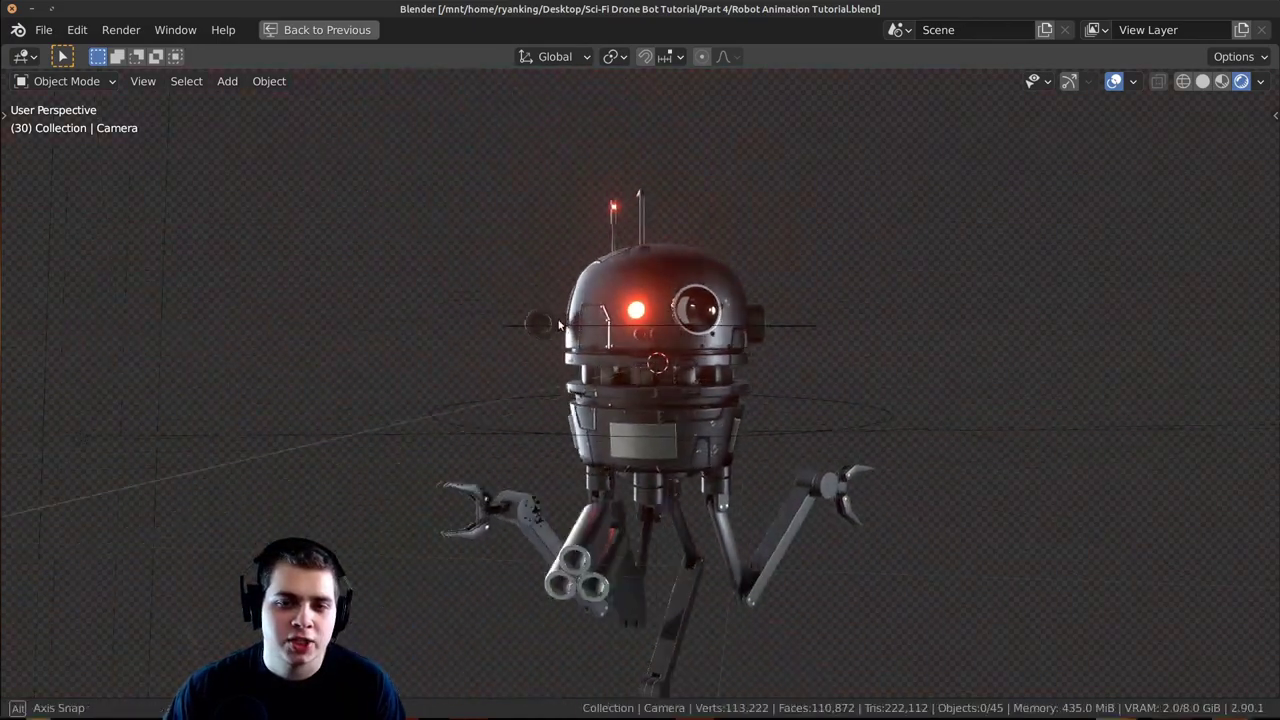
middle_click_drag(720, 385, 641, 447)
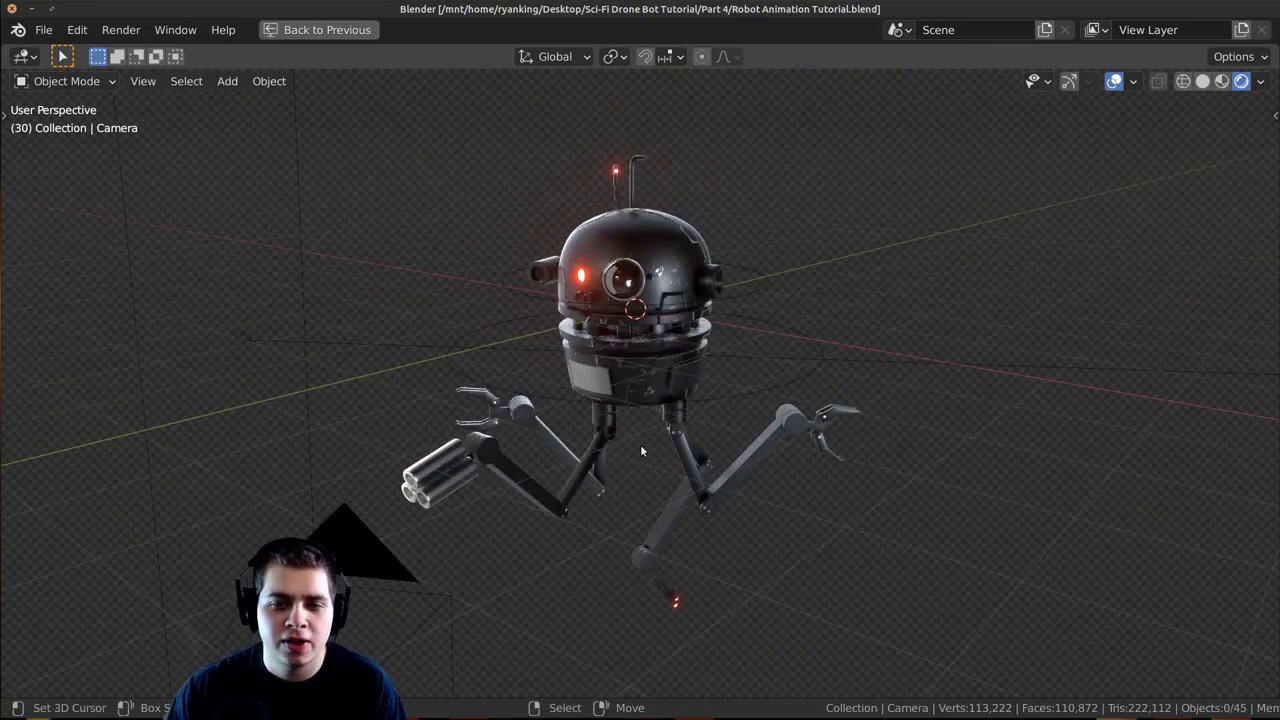
middle_click_drag(738, 454, 724, 307)
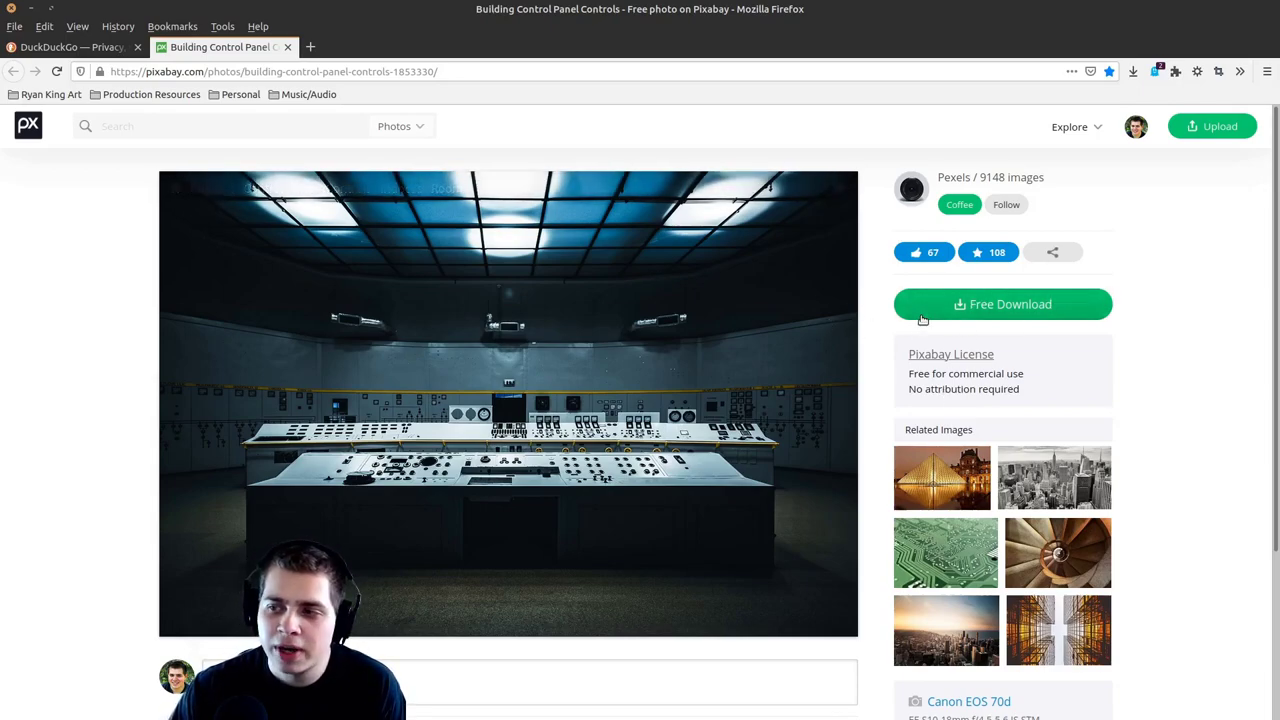
In the browser, view the free download sizes offered for the Building Control Panel Controls photo on Pixabay.
left_click(1000, 305)
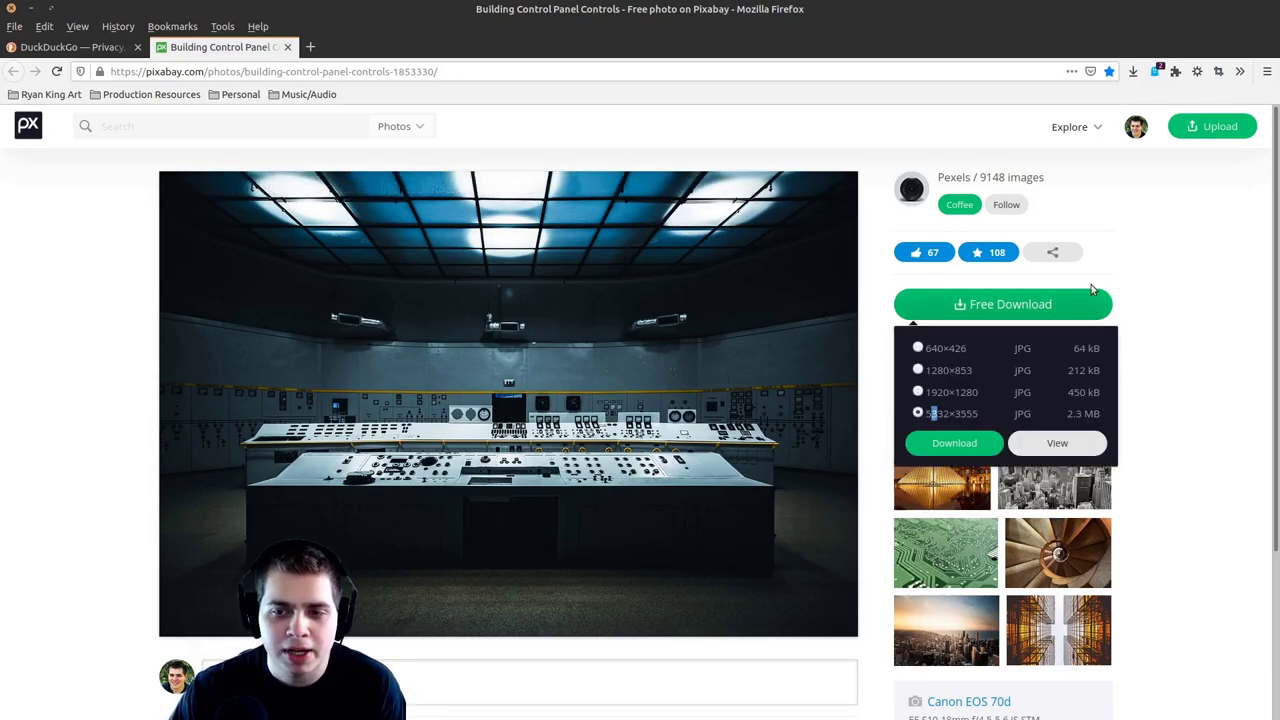
left_click(1172, 260)
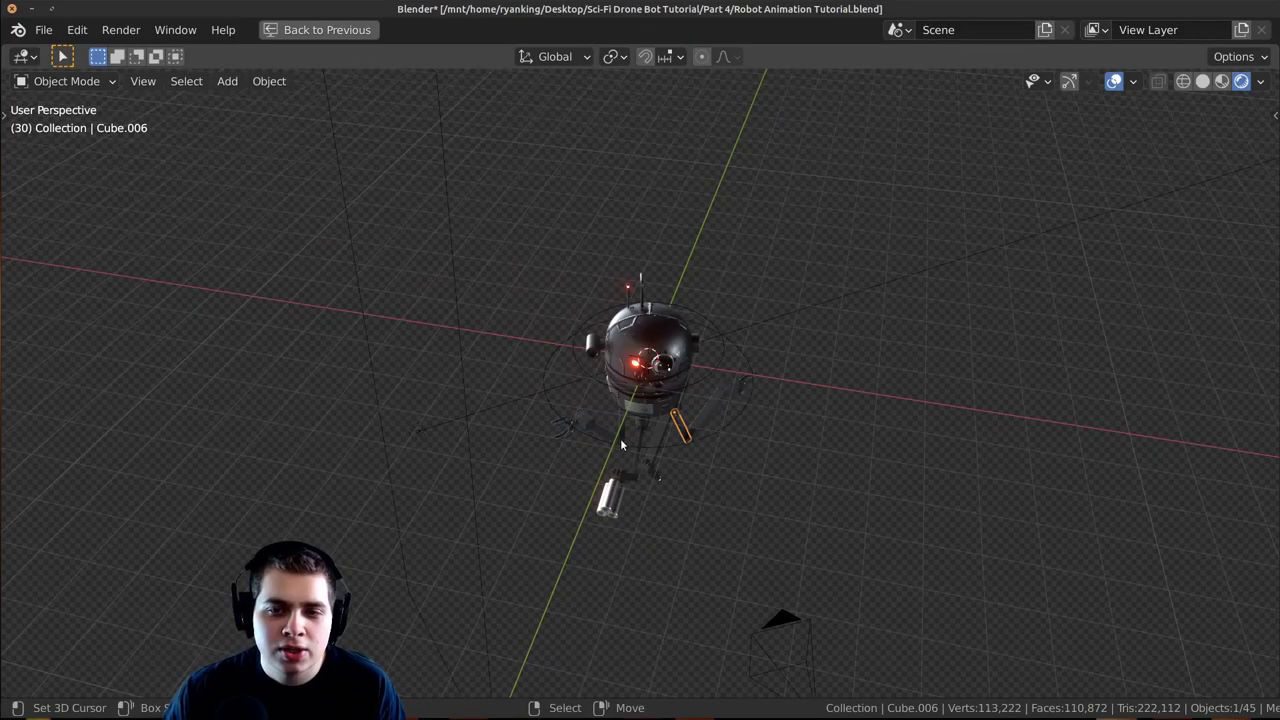
middle_click_drag(718, 395, 726, 399)
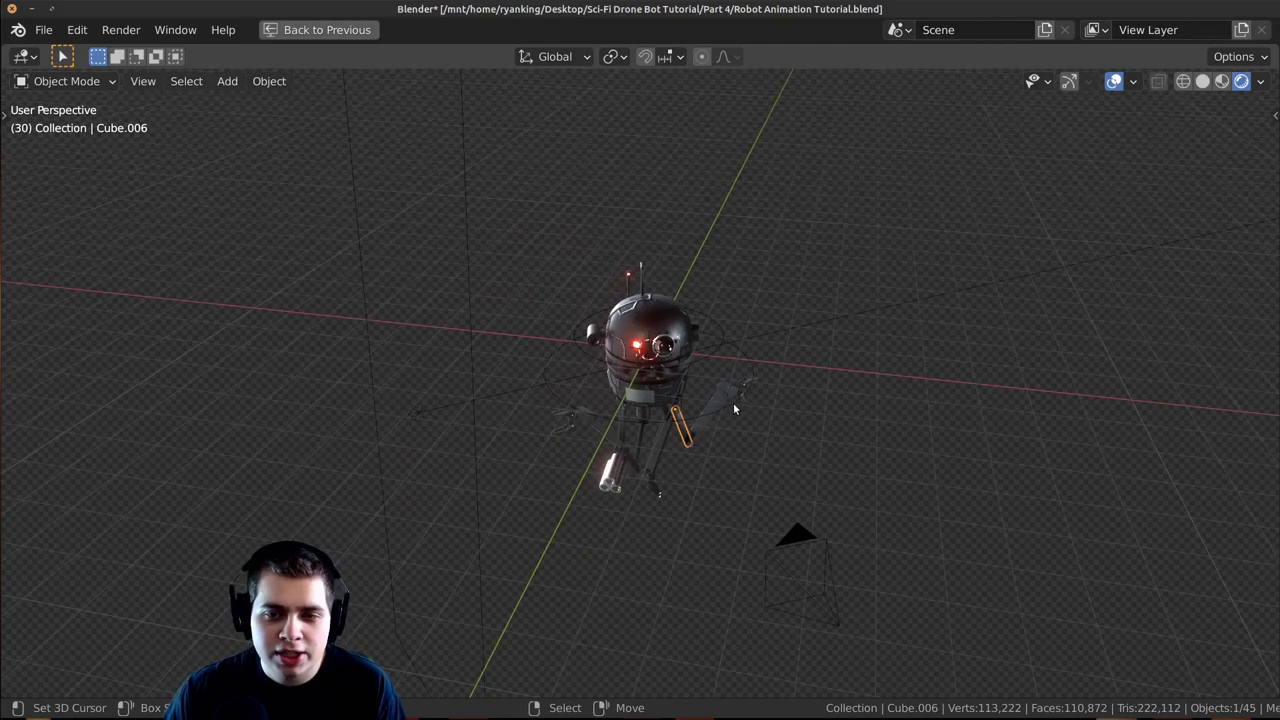
right_click(733, 404)
scroll(760, 415, "up", 2)
key("g")
right_click(820, 389)
middle_click_drag(820, 389, 799, 325)
key("r")
key("r")
right_click(690, 322)
Show the robot in solid shading through the camera, with the full workspace layout restored around the viewport.
key("z")
left_click(1034, 329)
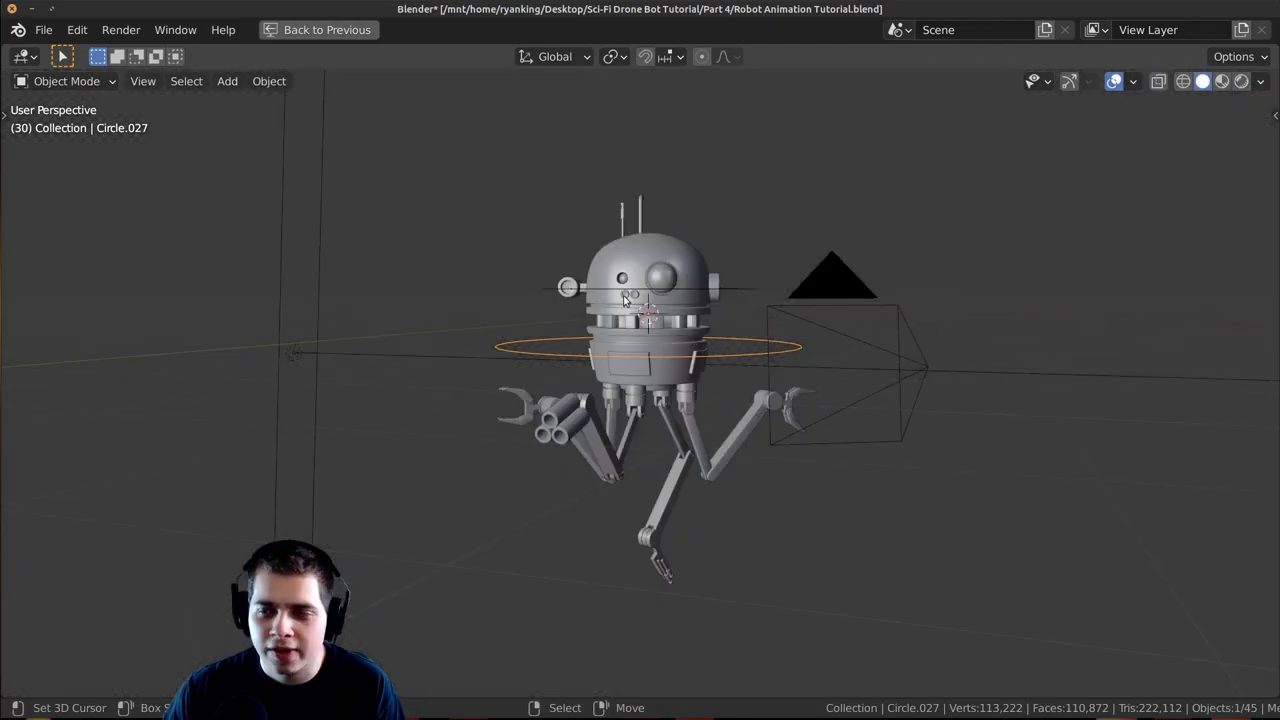
mouse_move(697, 265)
middle_mouse_down()
mouse_move(672, 300)
mouse_move(714, 278)
mouse_move(709, 305)
middle_mouse_up()
key("ctrl+space")
scroll(714, 280, "down", 1)
key("KP_0")
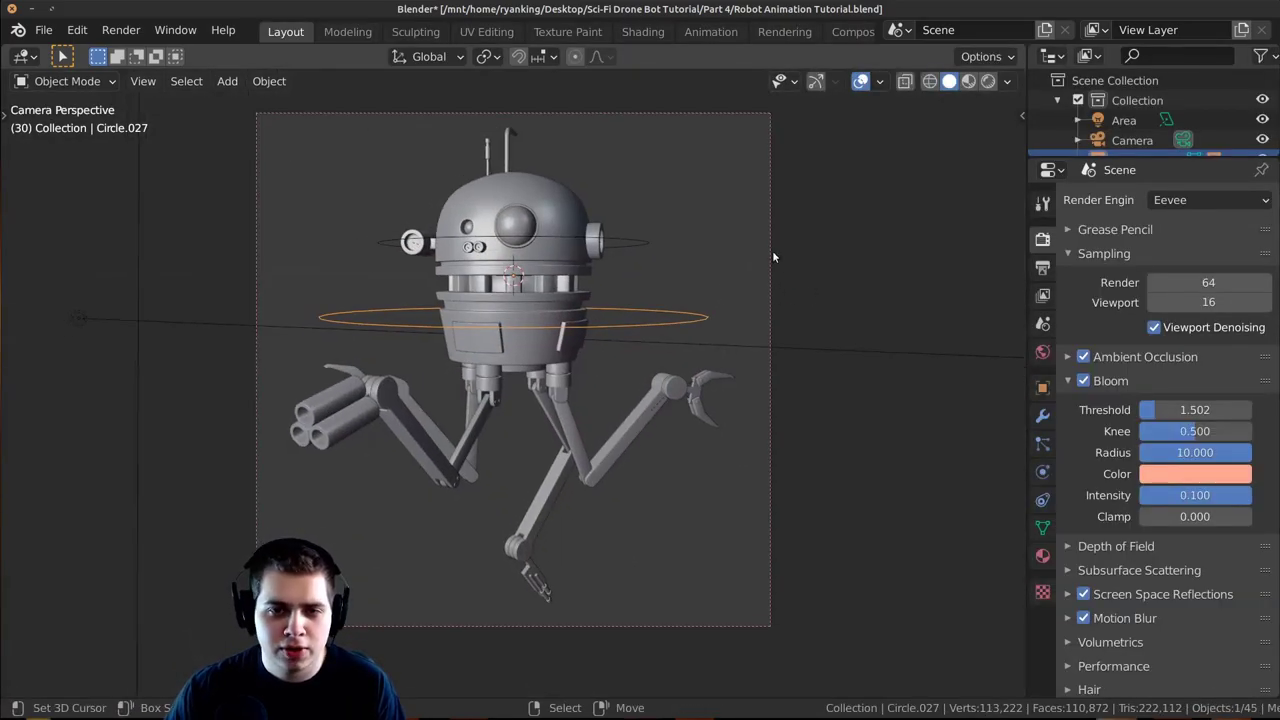
Set the render output's Y resolution to 1080 px for a widescreen camera frame.
left_click(770, 241)
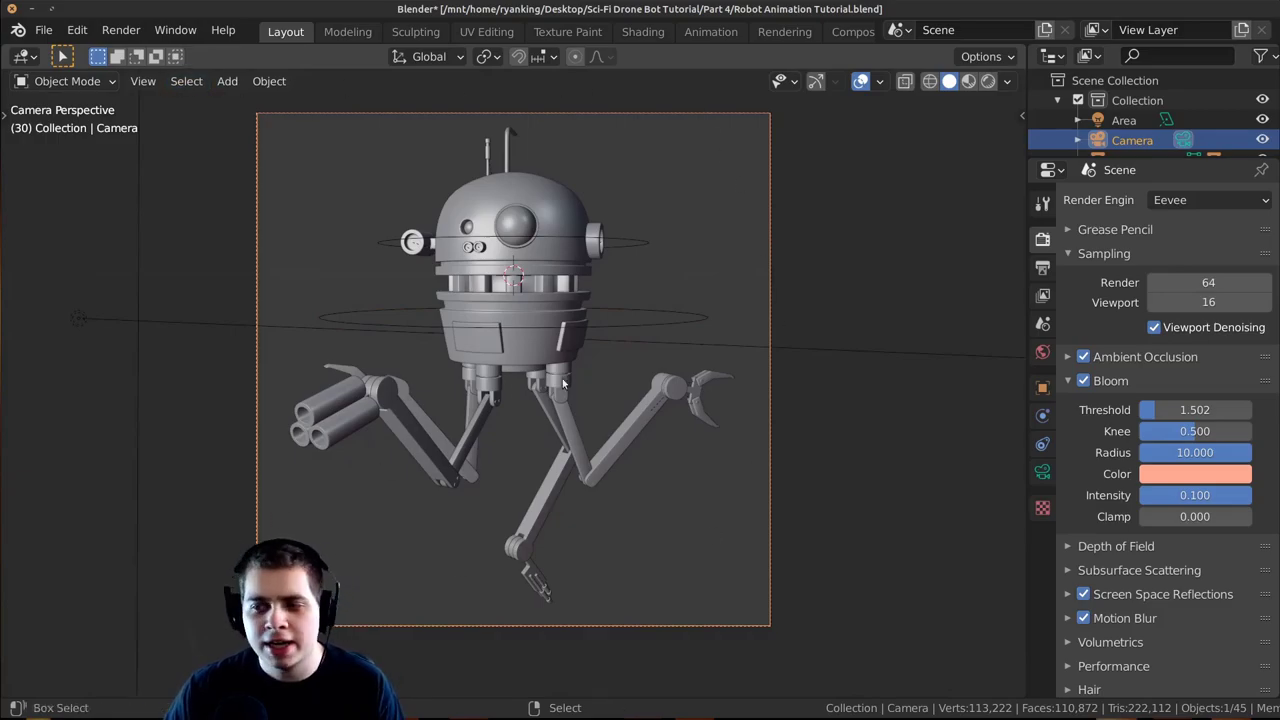
scroll(561, 375, "down", 1, "ctrl")
scroll(655, 359, "down", 1, "ctrl")
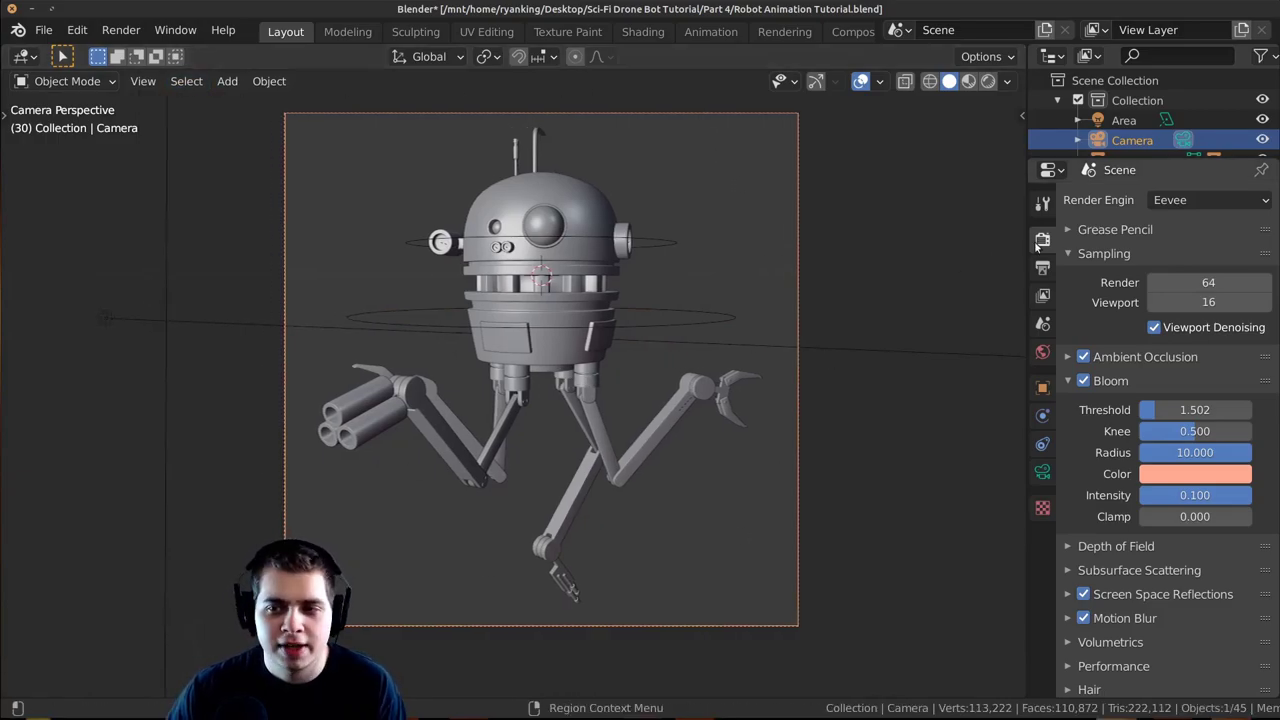
left_click(1041, 268)
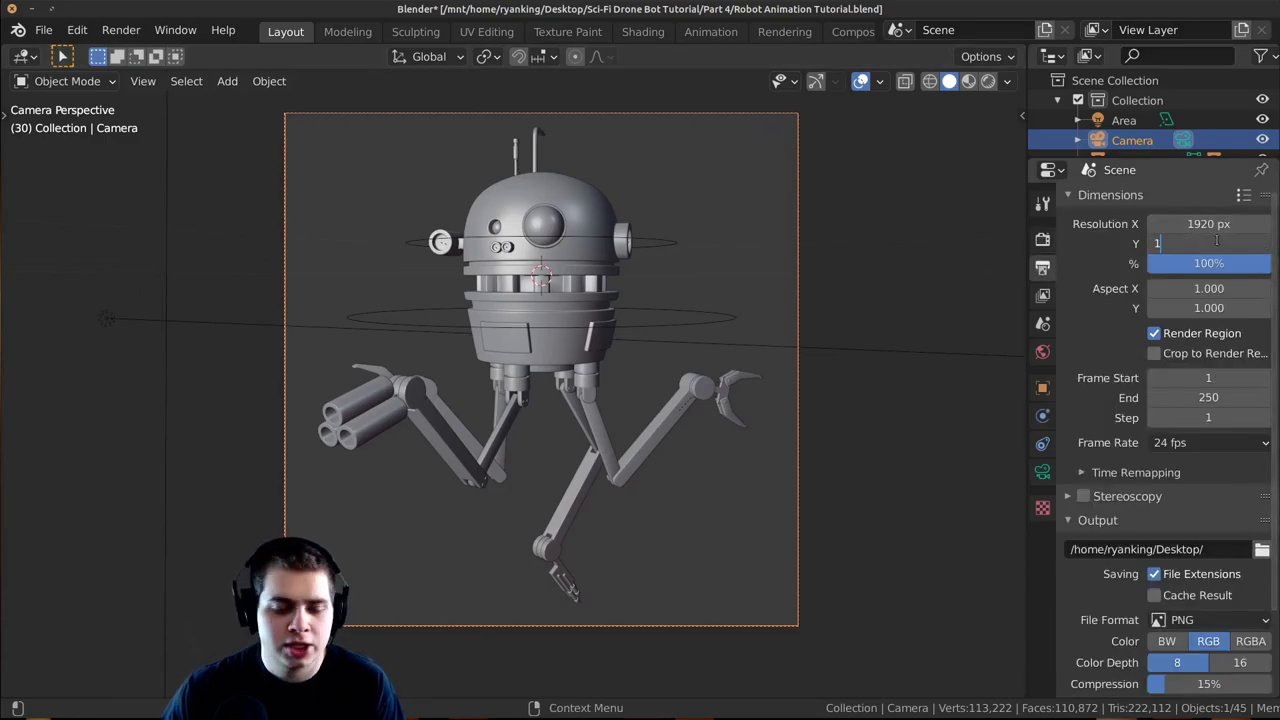
left_click(1217, 241)
type("1080")
key("Return")
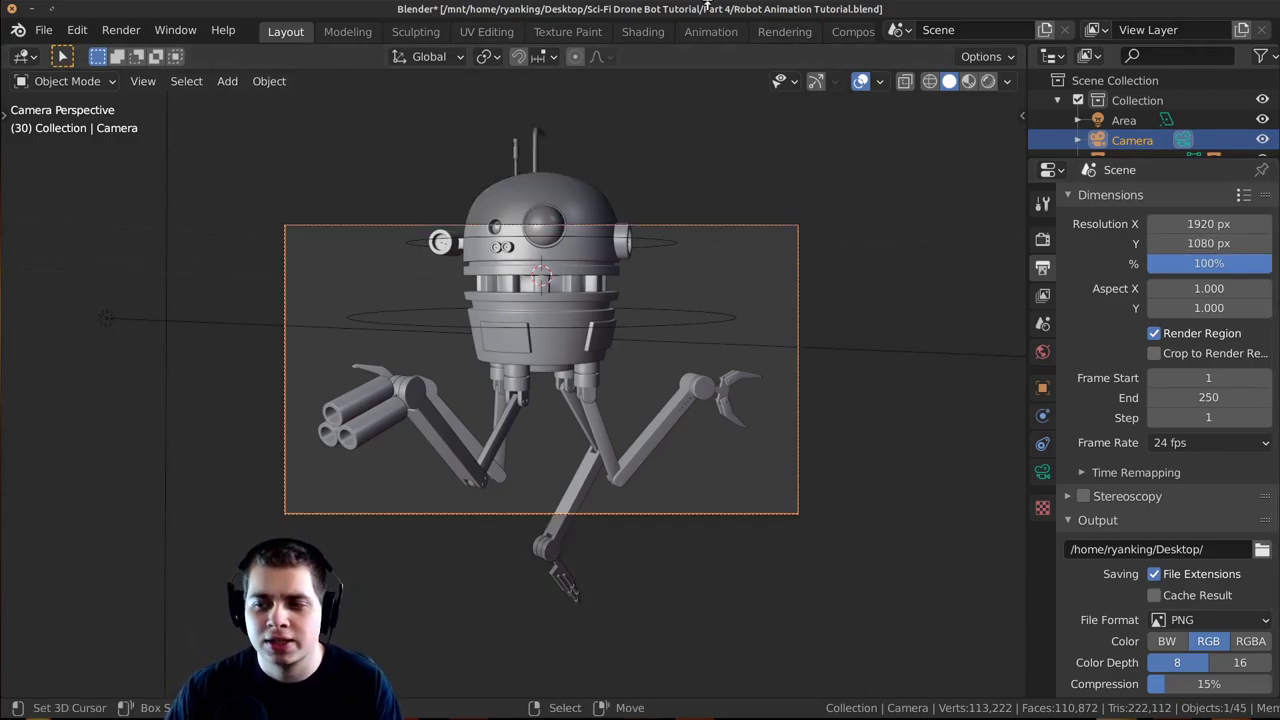
middle_click_drag(863, 387, 869, 394, "shift")
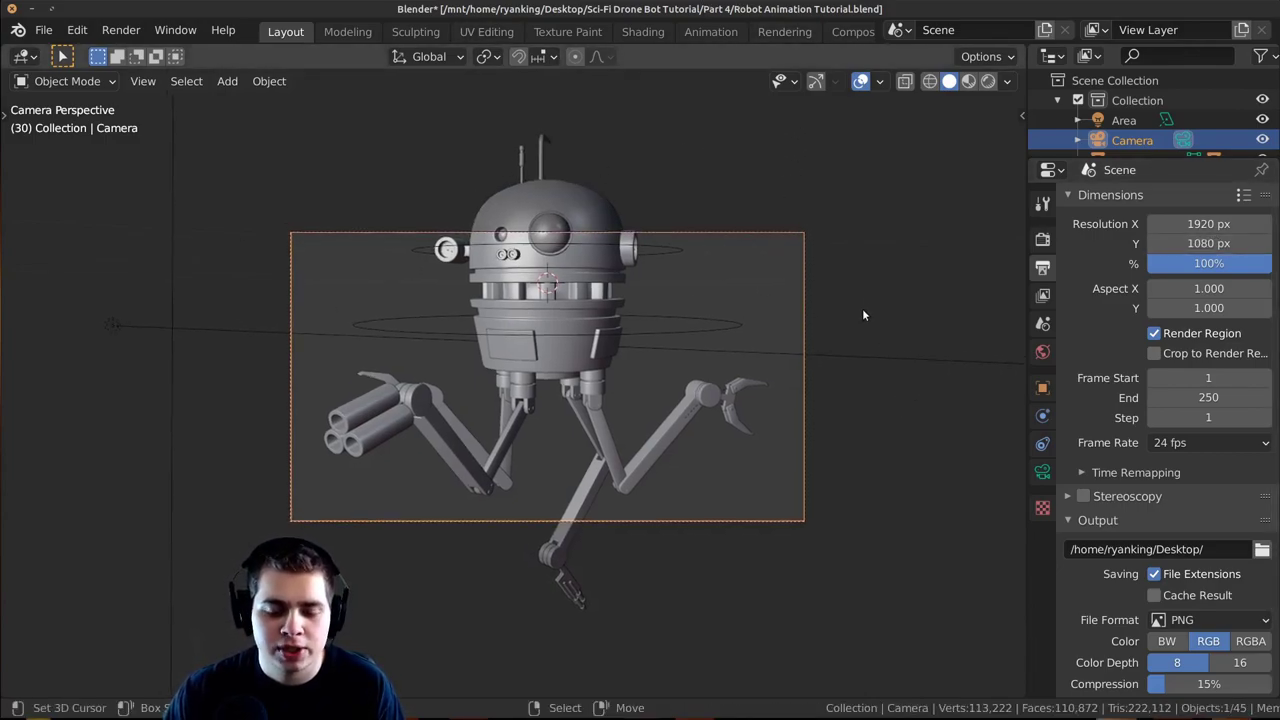
key("n")
key("n")
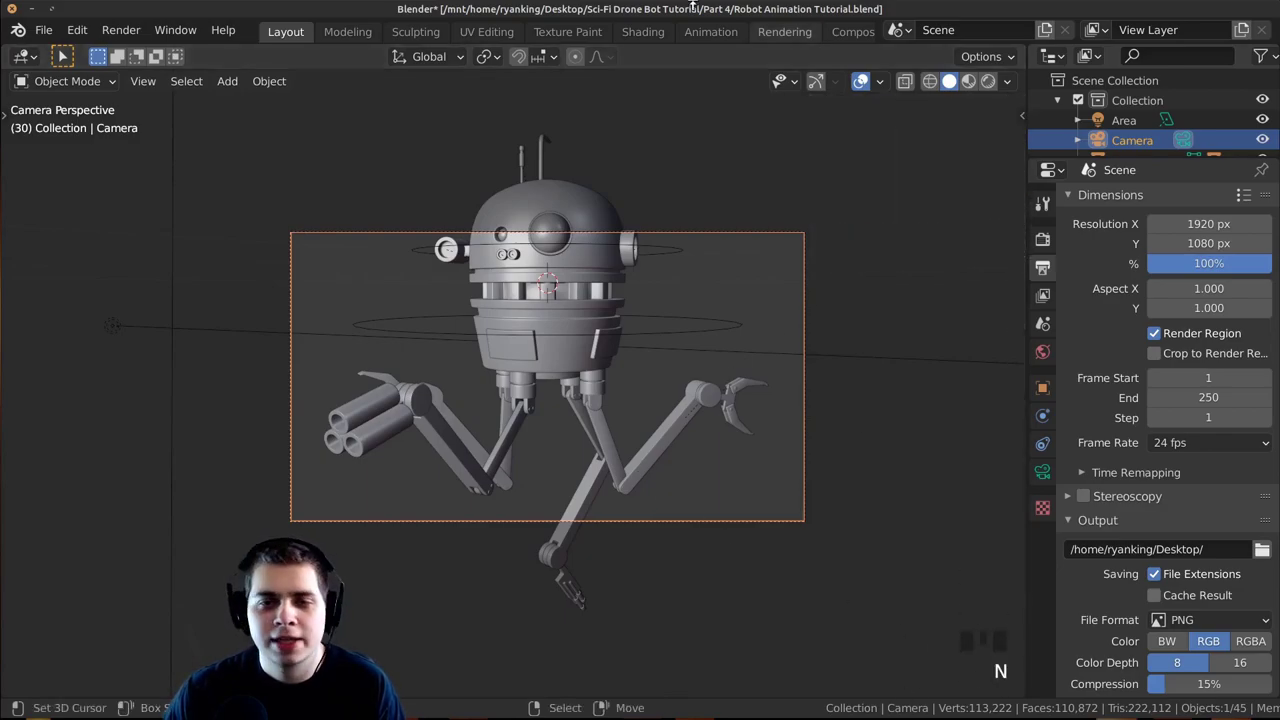
Select the control circle around the robot's lower body and move the whole robot sideways out of the camera frame.
middle_click_drag(668, 132, 670, 150, "shift")
middle_click_drag(593, 212, 640, 260)
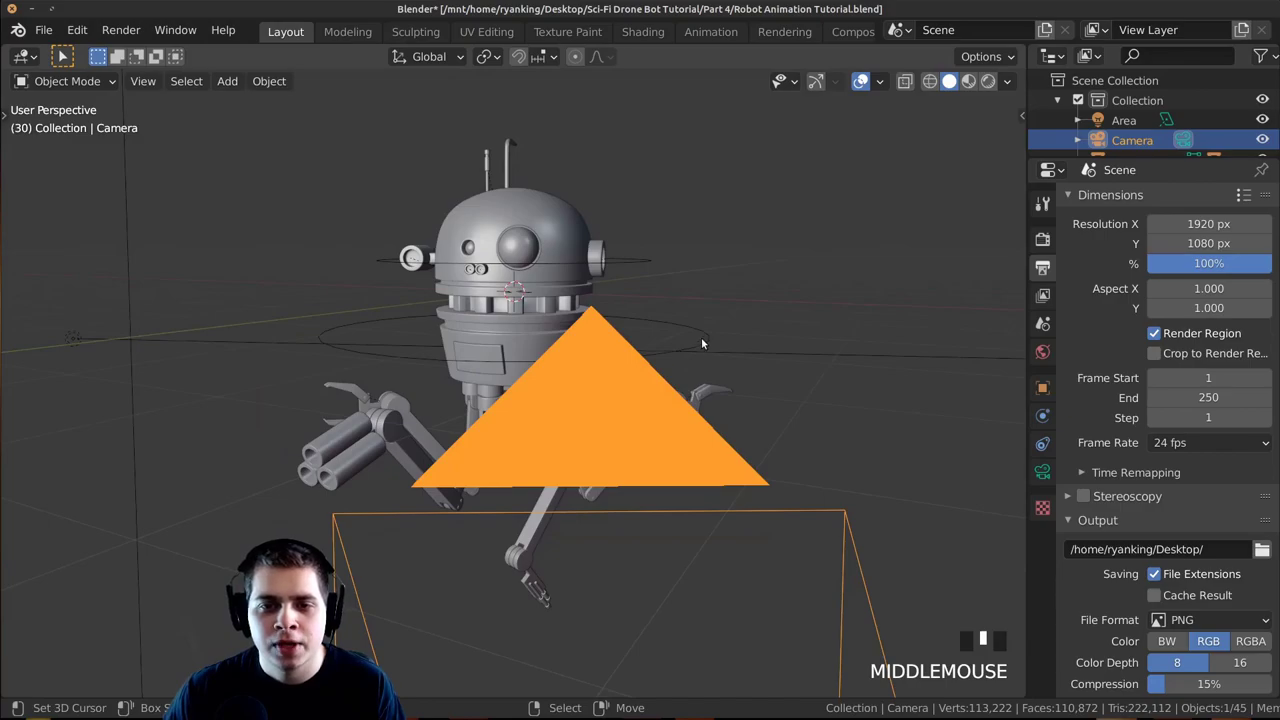
right_click(701, 337)
middle_click_drag(430, 270, 360, 355)
scroll(541, 350, "down", 1)
middle_click_drag(542, 354, 600, 400, "shift")
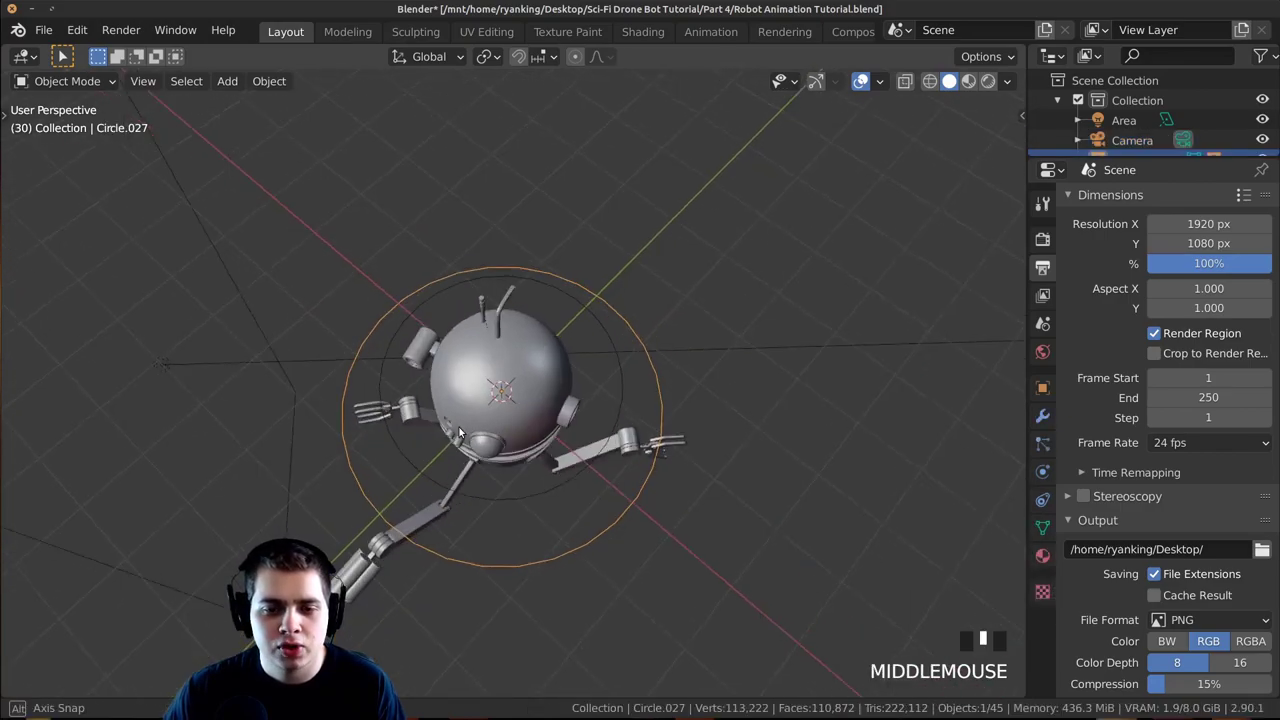
key("g")
left_click(797, 353)
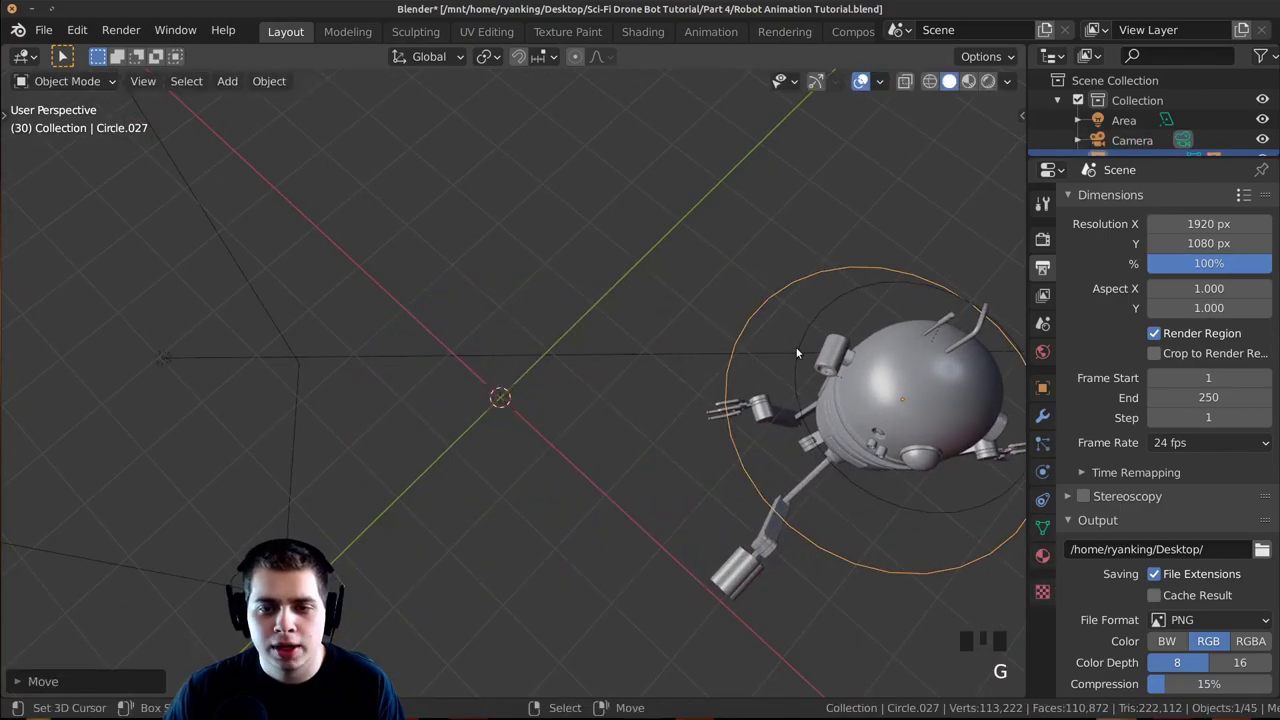
Adjust the robot's position just beyond the right edge of the camera frame, checking it from camera and overhead views.
key("KP_0")
middle_click_drag(796, 358, 600, 385, "shift")
key("g")
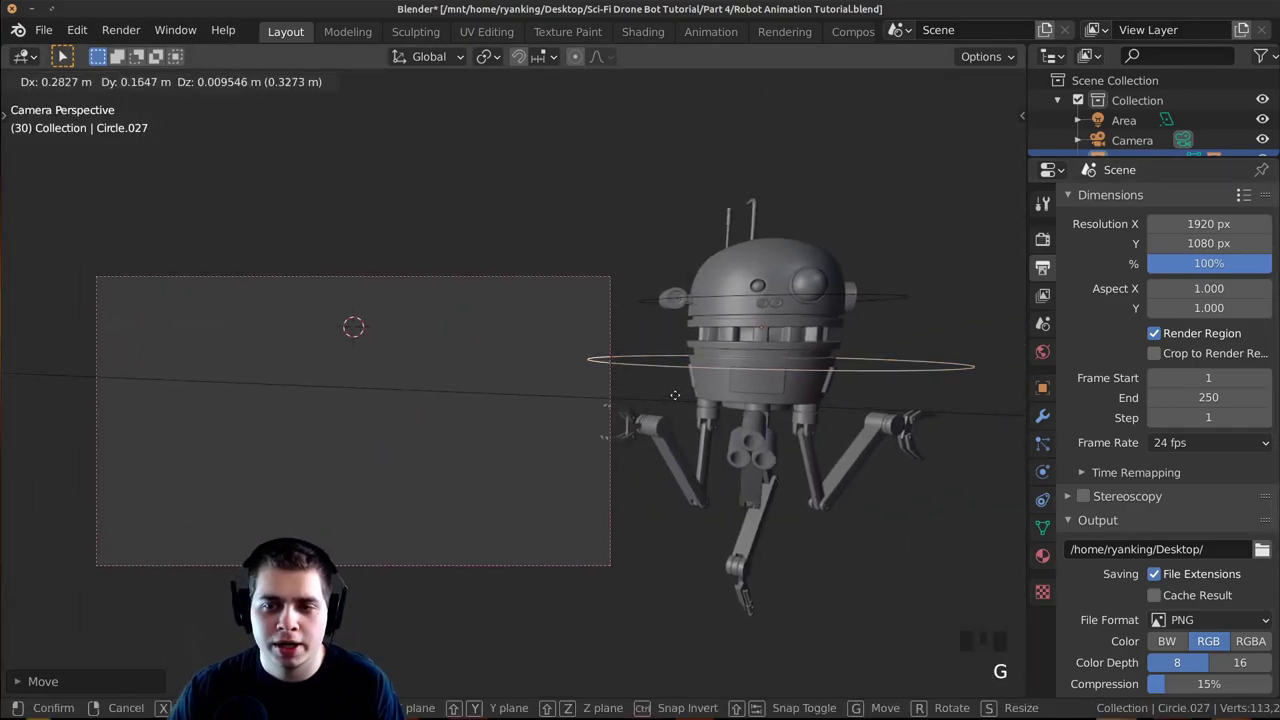
left_click(690, 394)
middle_click_drag(690, 394, 722, 488)
middle_click_drag(730, 440, 626, 529, "shift")
scroll(626, 529, "up", 1)
key("g")
left_click(710, 280)
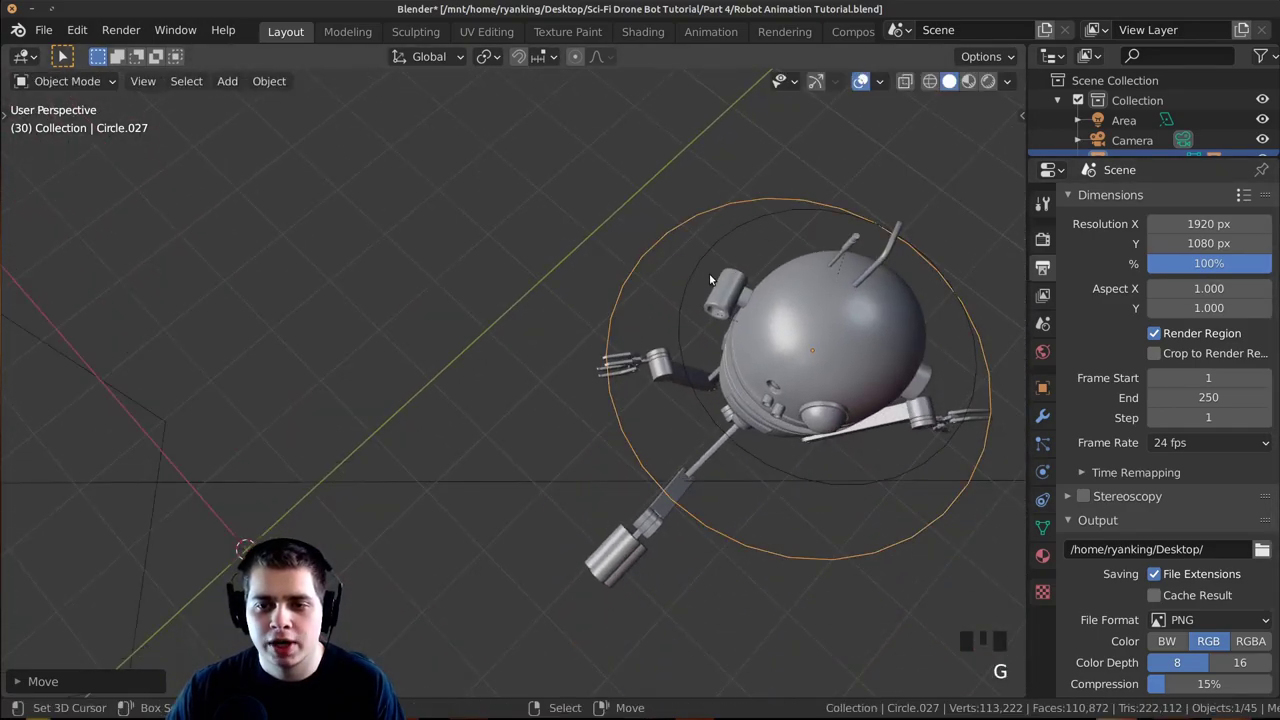
Move the robot farther away from the camera while keeping it outside the right edge of the frame.
key("KP_0")
middle_click_drag(790, 312, 590, 420)
key("g")
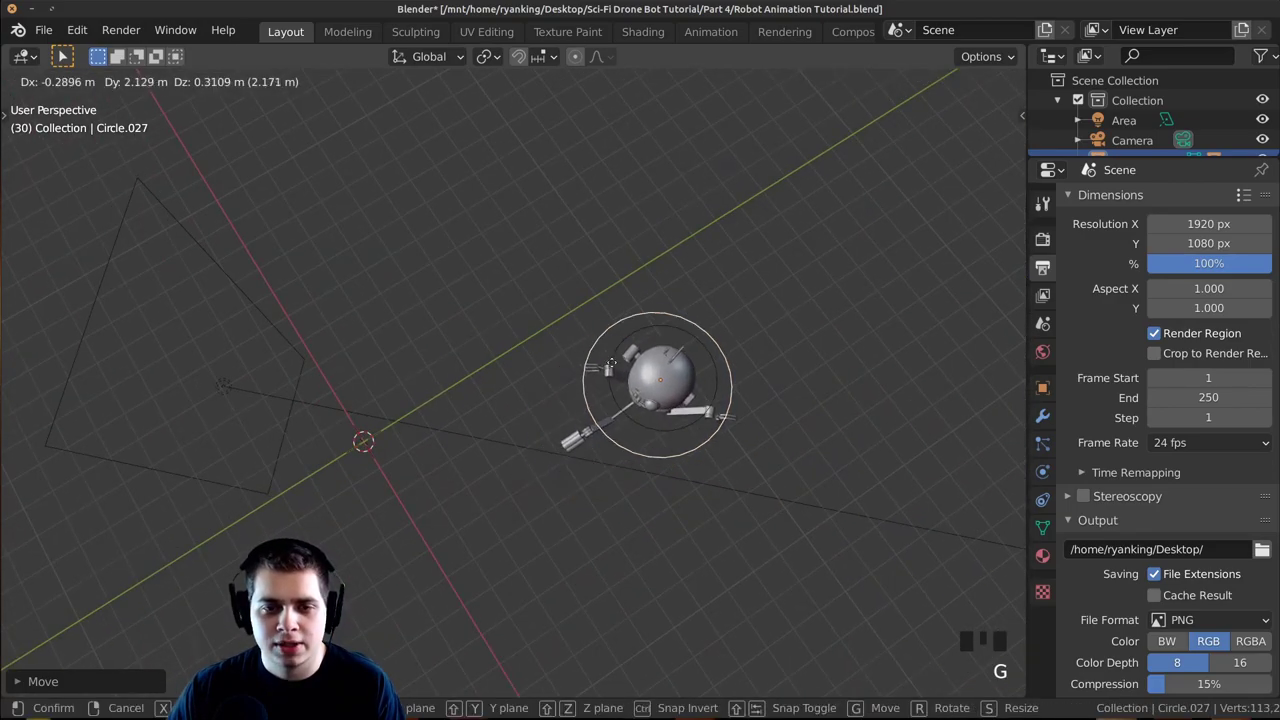
key("g")
key("KP_0")
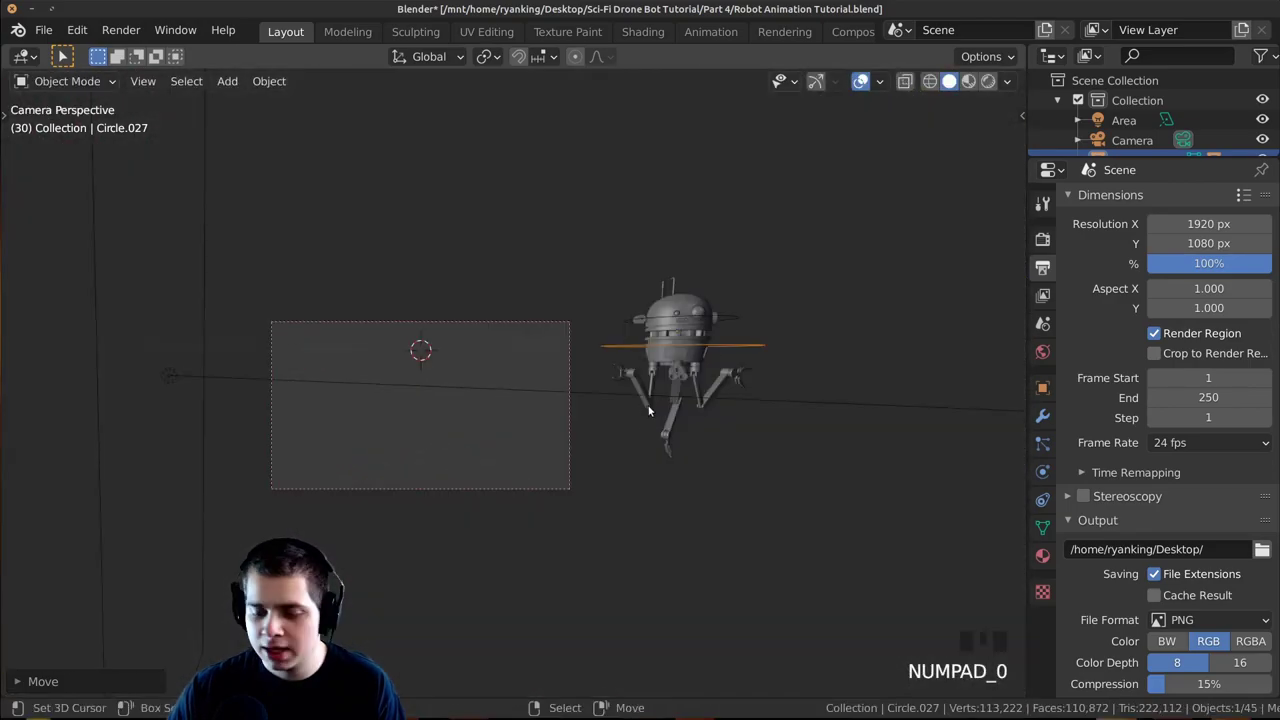
key("g")
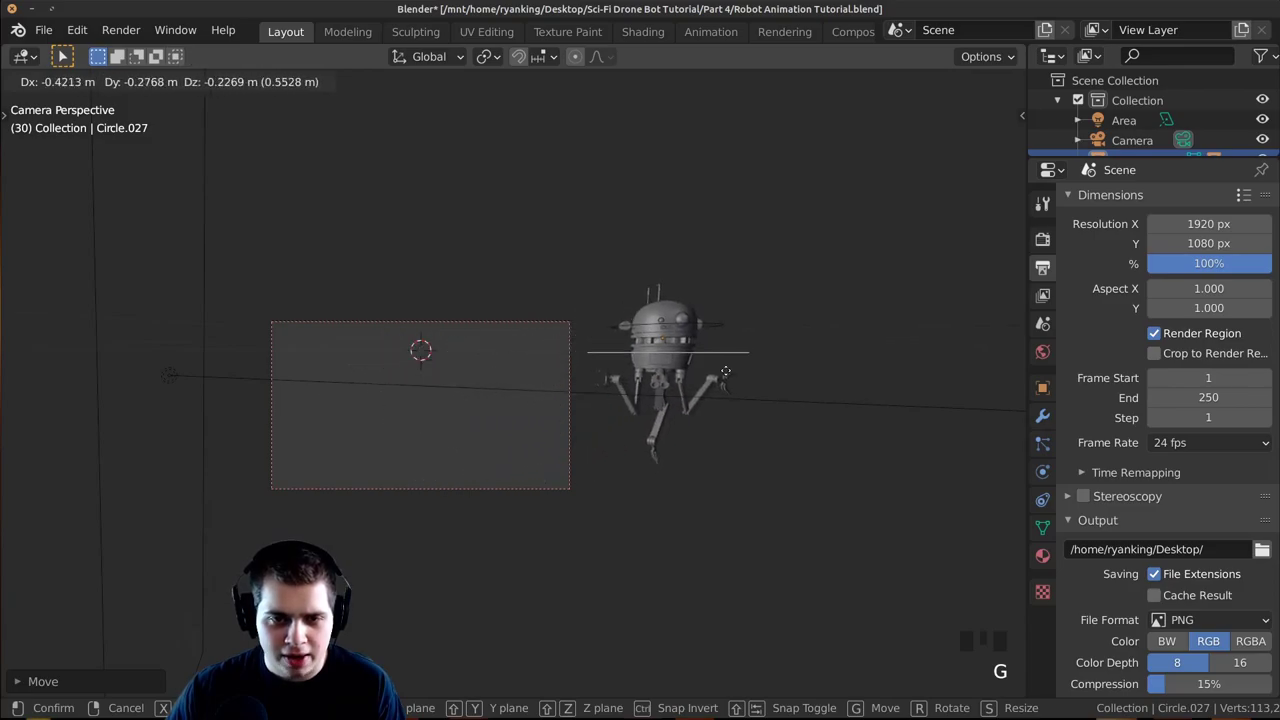
left_click(720, 380)
Rotate the robot about the Z axis and shift it slightly farther to the right of the camera frame.
scroll(770, 370, "up", 2)
scroll(770, 369, "up", 1)
key("r")
key("z")
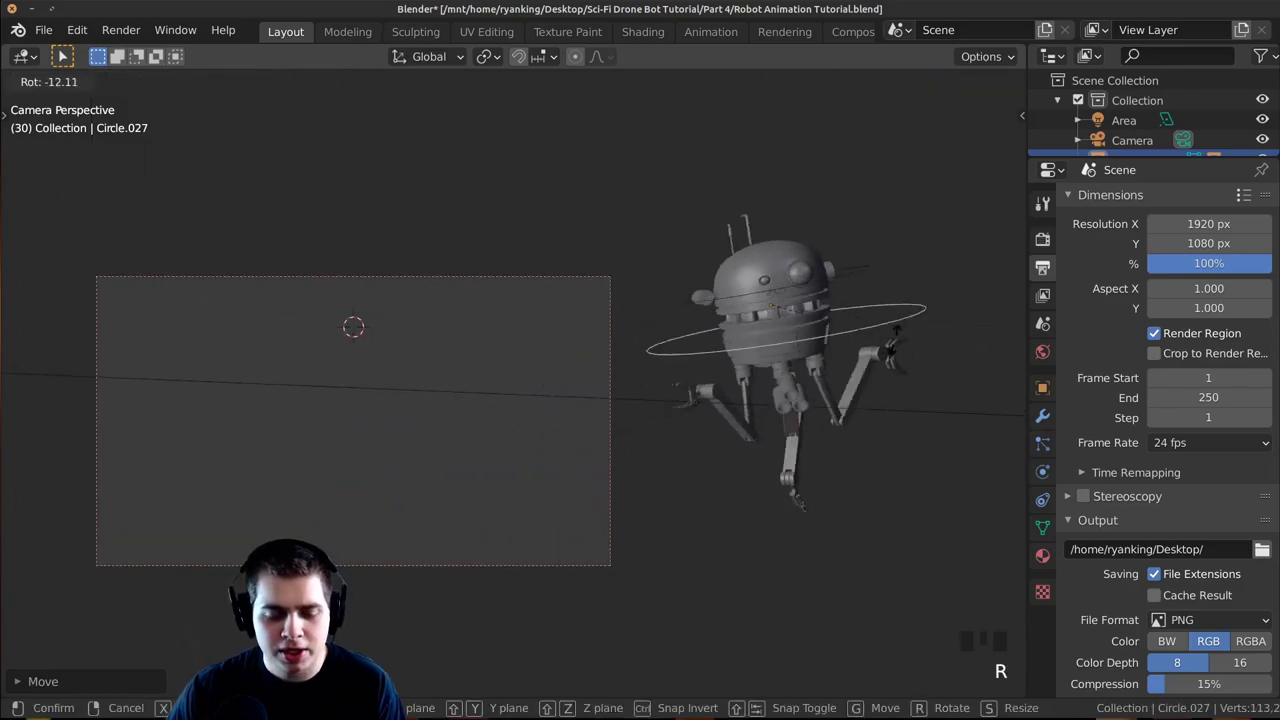
left_click(858, 412)
key("g")
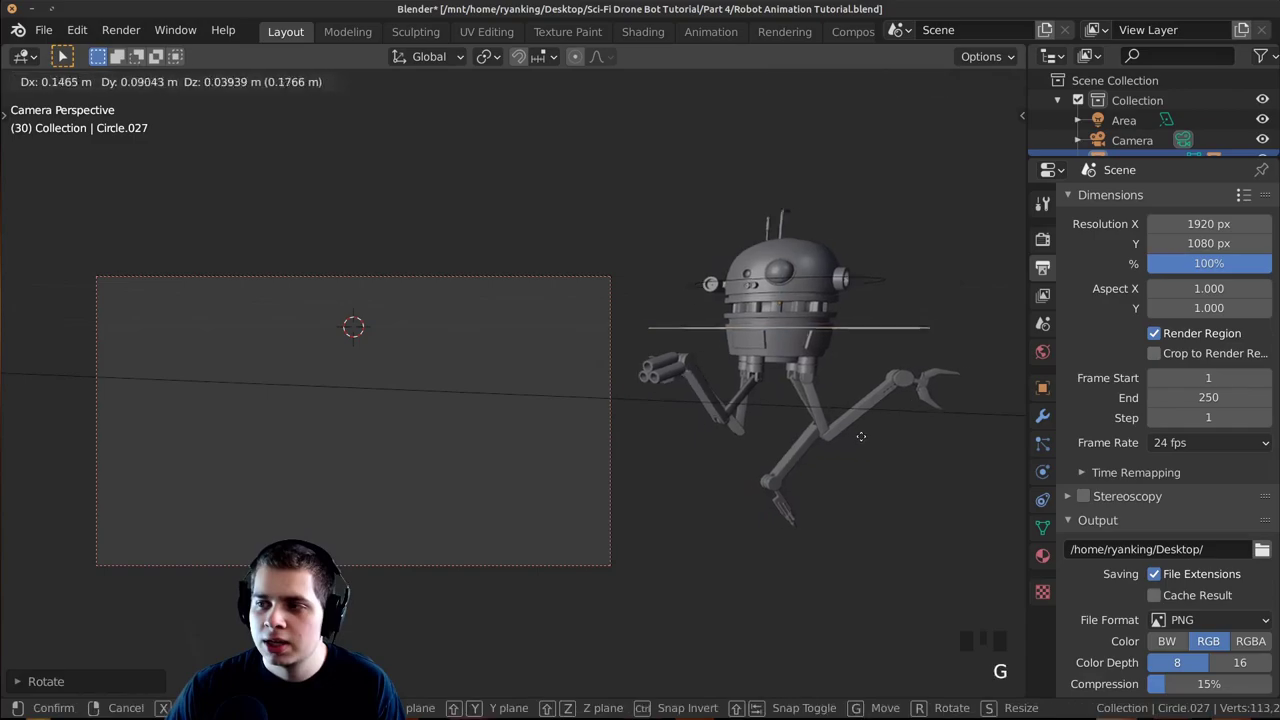
left_click(866, 438)
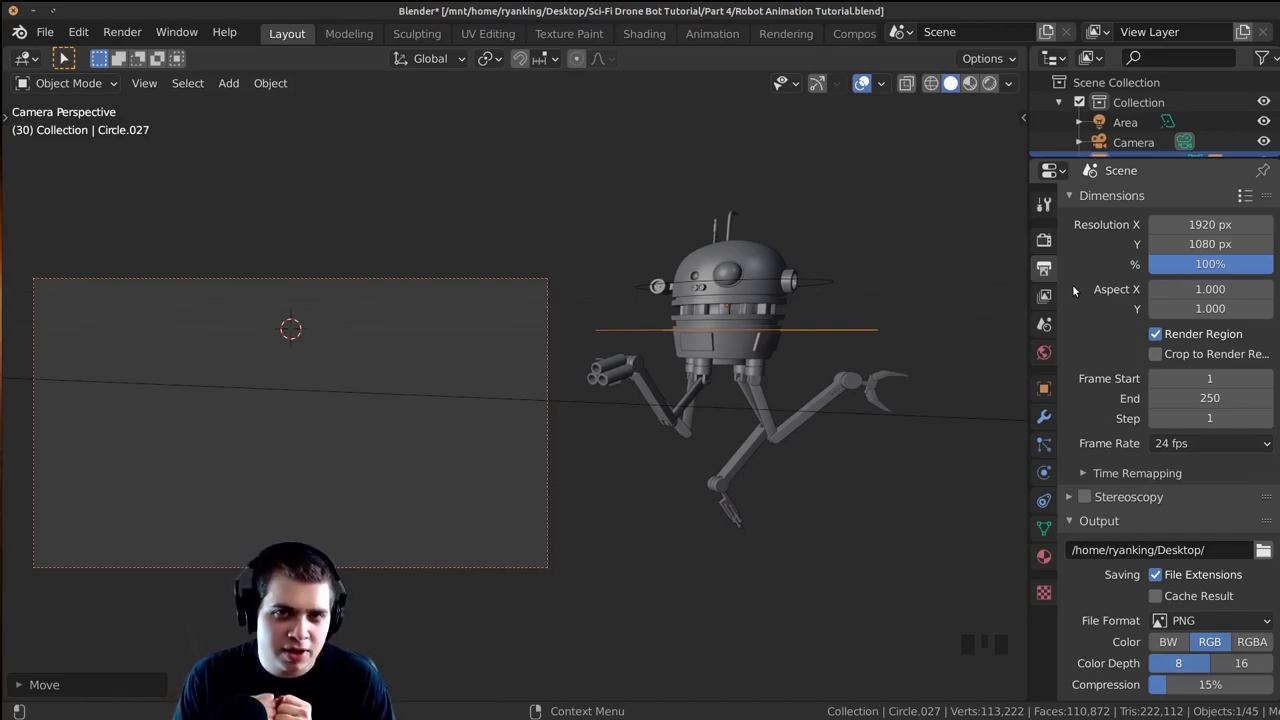
Inspect the robot's current arm and claw poses up close from below and from the side.
scroll(797, 431, "down", 1)
scroll(713, 406, "up", 1)
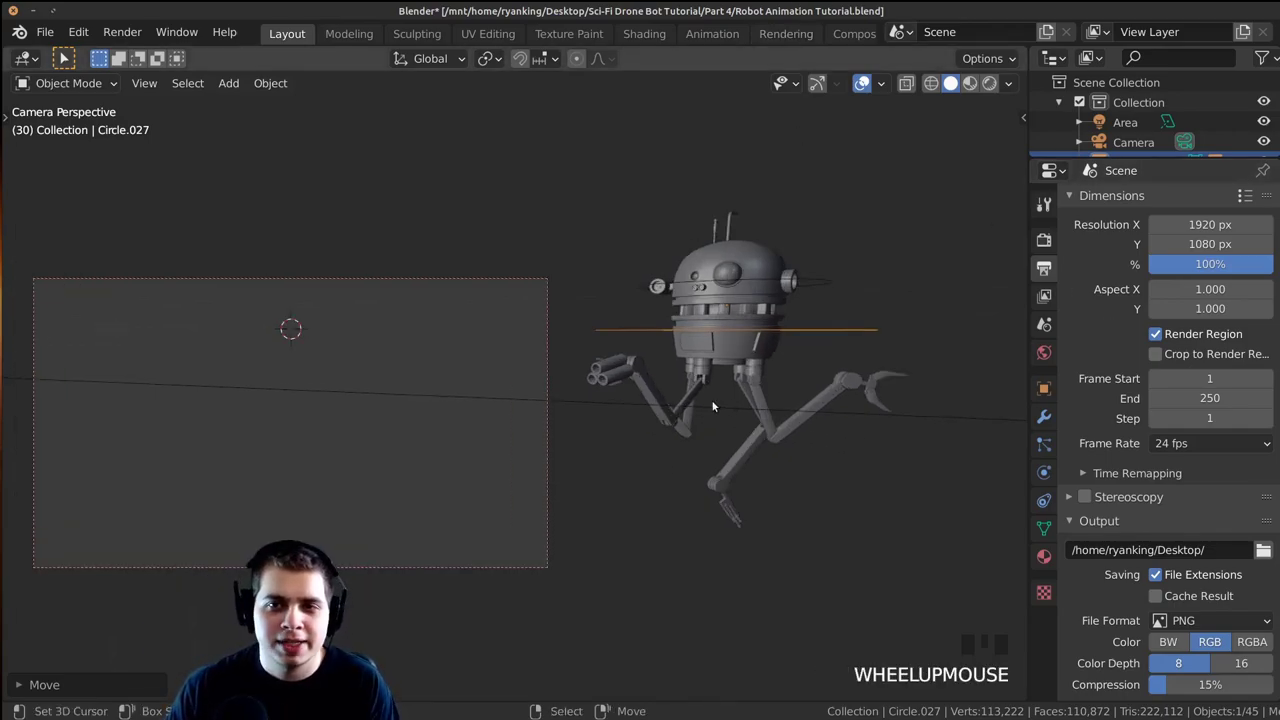
middle_click_drag(579, 456, 606, 455, "shift")
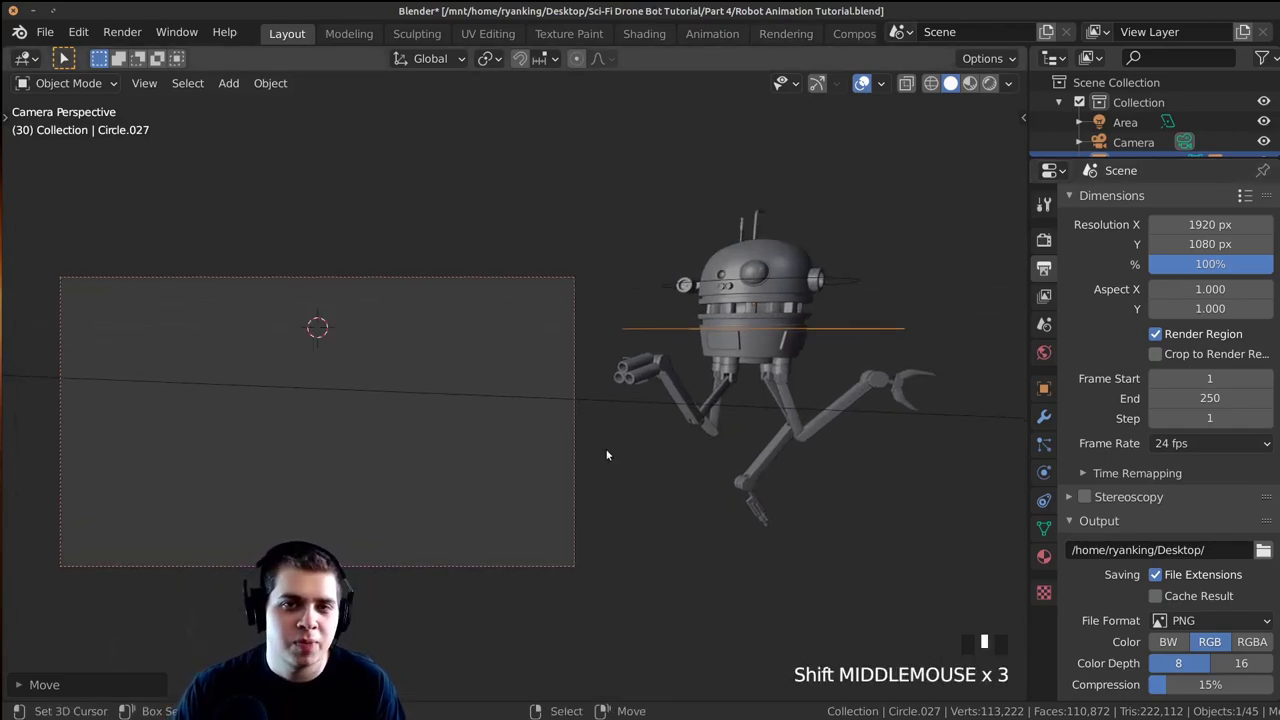
middle_click_drag(840, 523, 471, 163)
scroll(808, 377, "down", 2)
scroll(808, 377, "up", 2)
key("KP_Decimal")
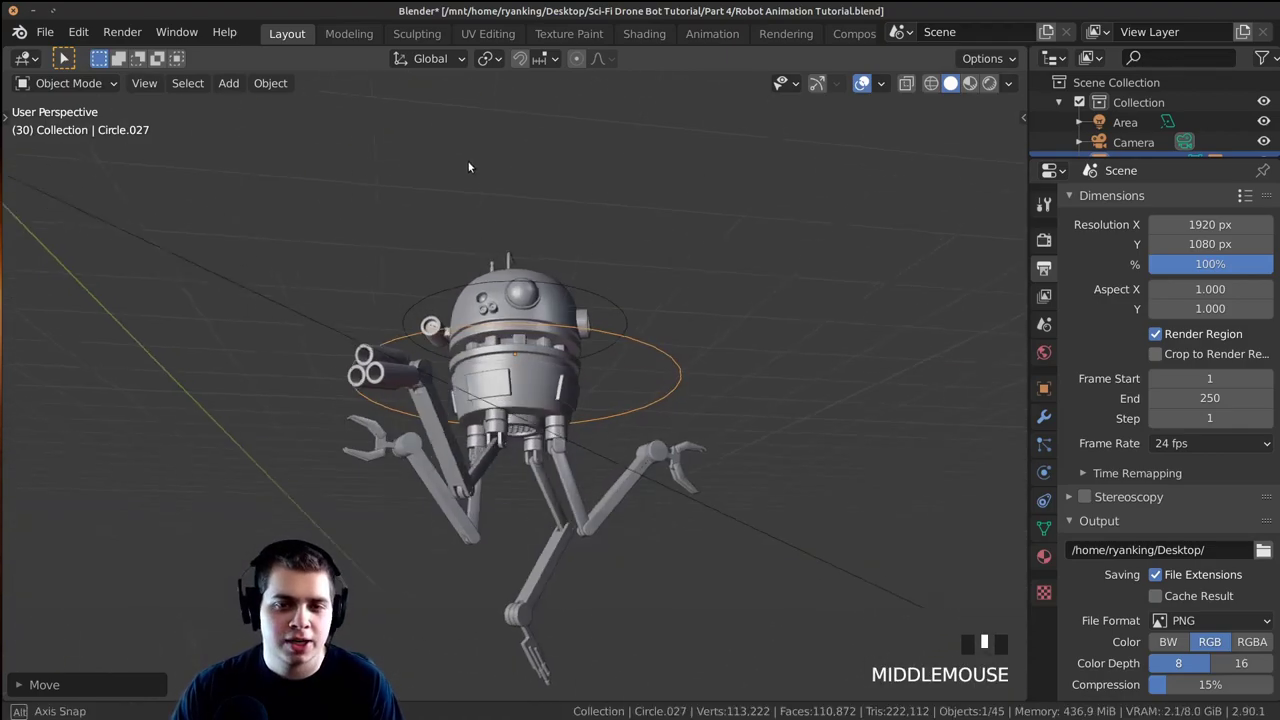
middle_click_drag(540, 380, 572, 431)
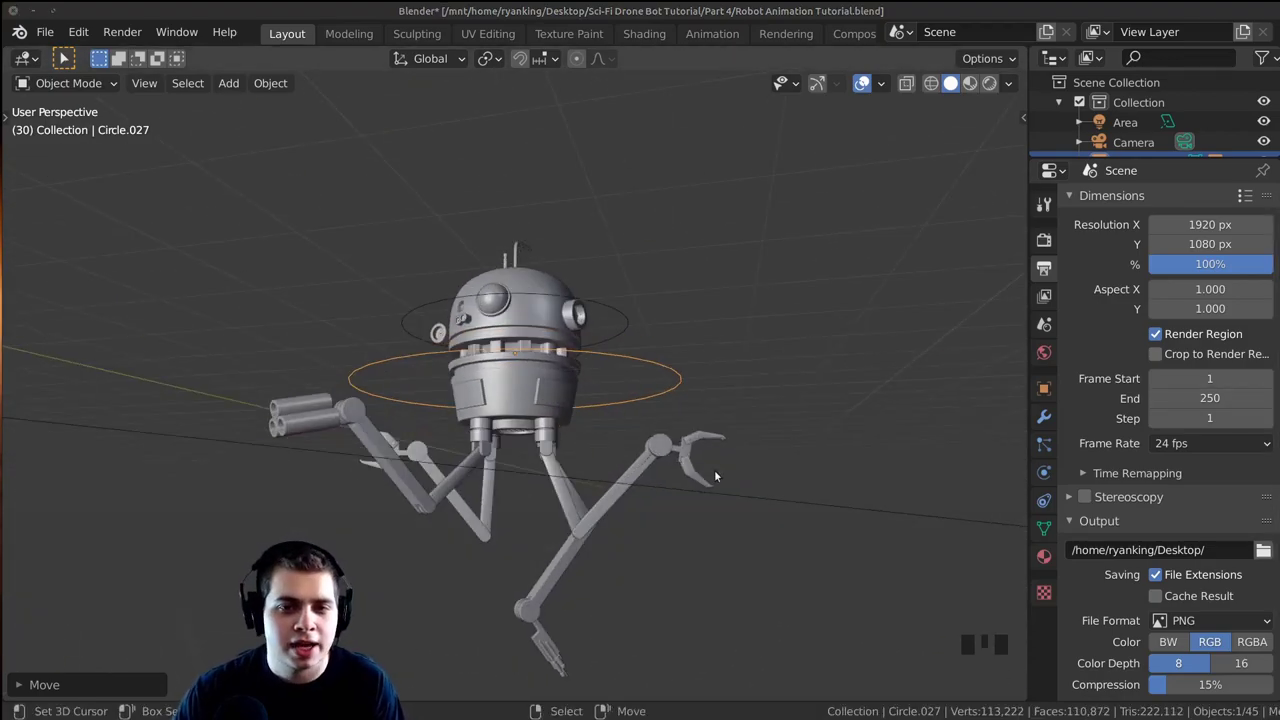
scroll(616, 531, "up", 2)
middle_click_drag(616, 531, 768, 484)
scroll(768, 484, "up", 2)
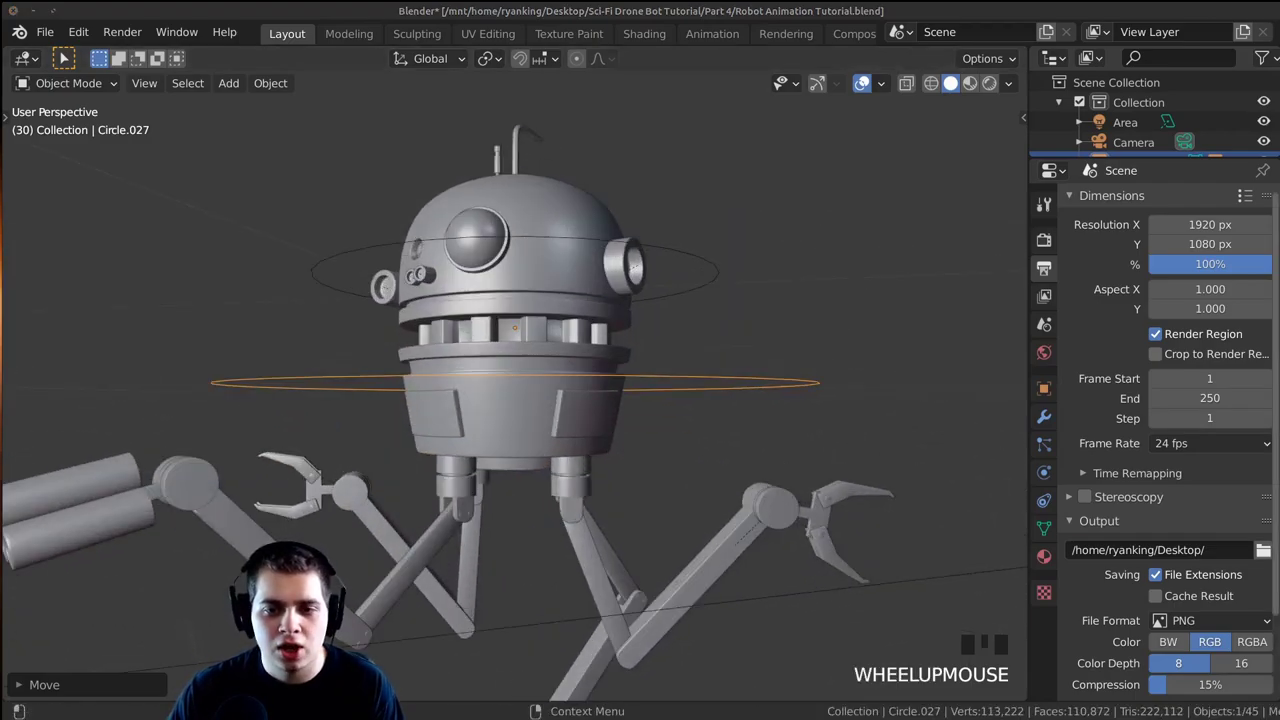
Rotate the upper segment and forearm of the right-hand claw arm so the arm folds inward beneath the body.
middle_click_drag(620, 565, 626, 465, "shift")
right_click(626, 465)
key("r")
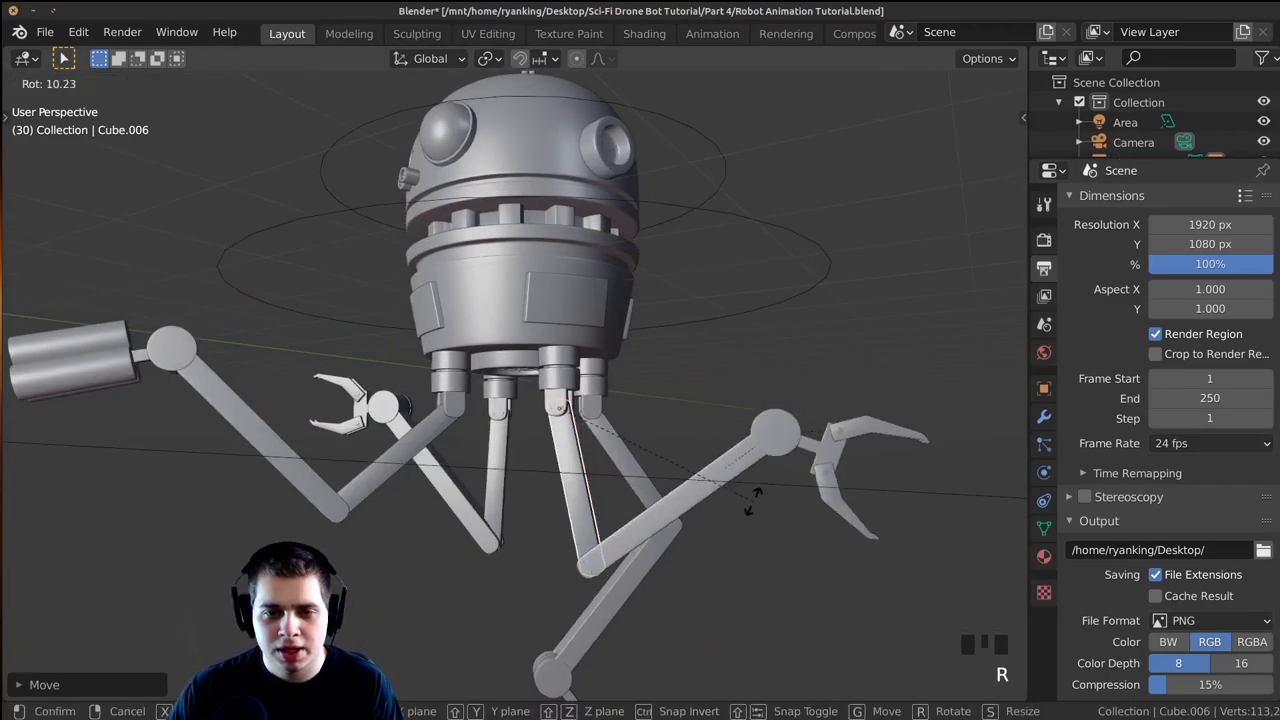
left_click(645, 558)
right_click(642, 552)
key("r")
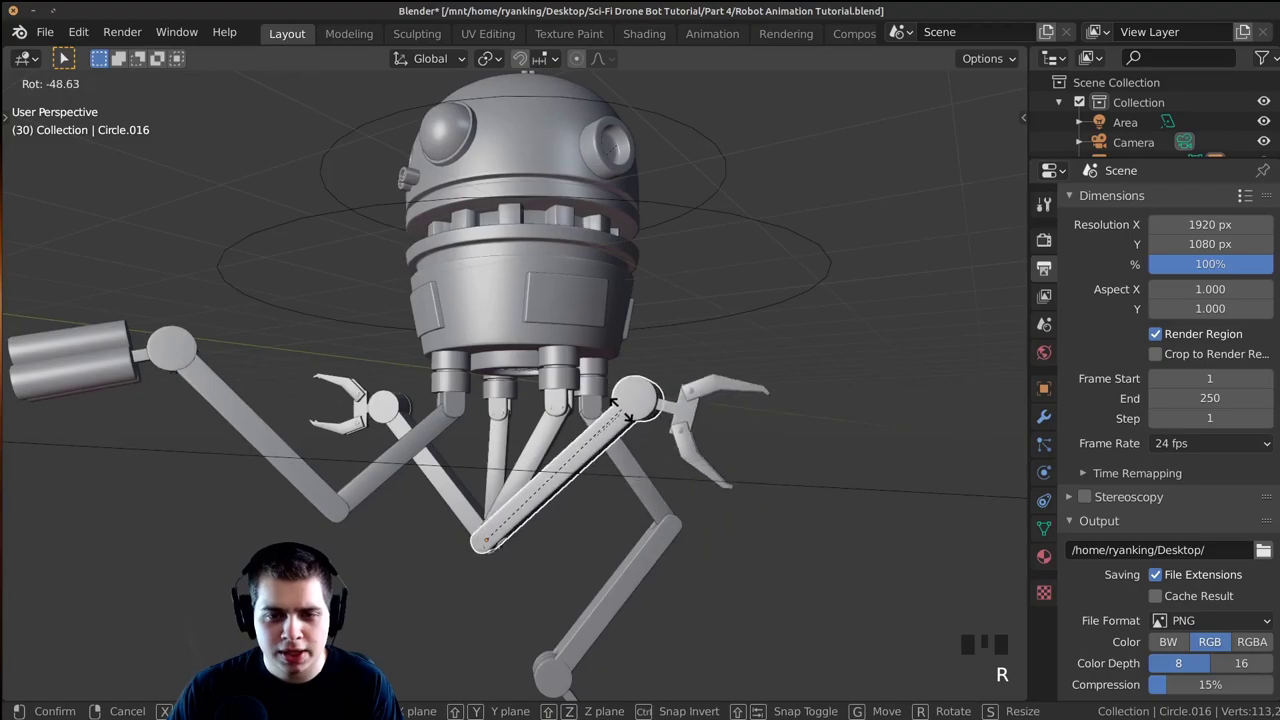
left_click(613, 400)
Rotate the claw at the end of the folded arm so it points downward.
right_click(673, 408)
key("r")
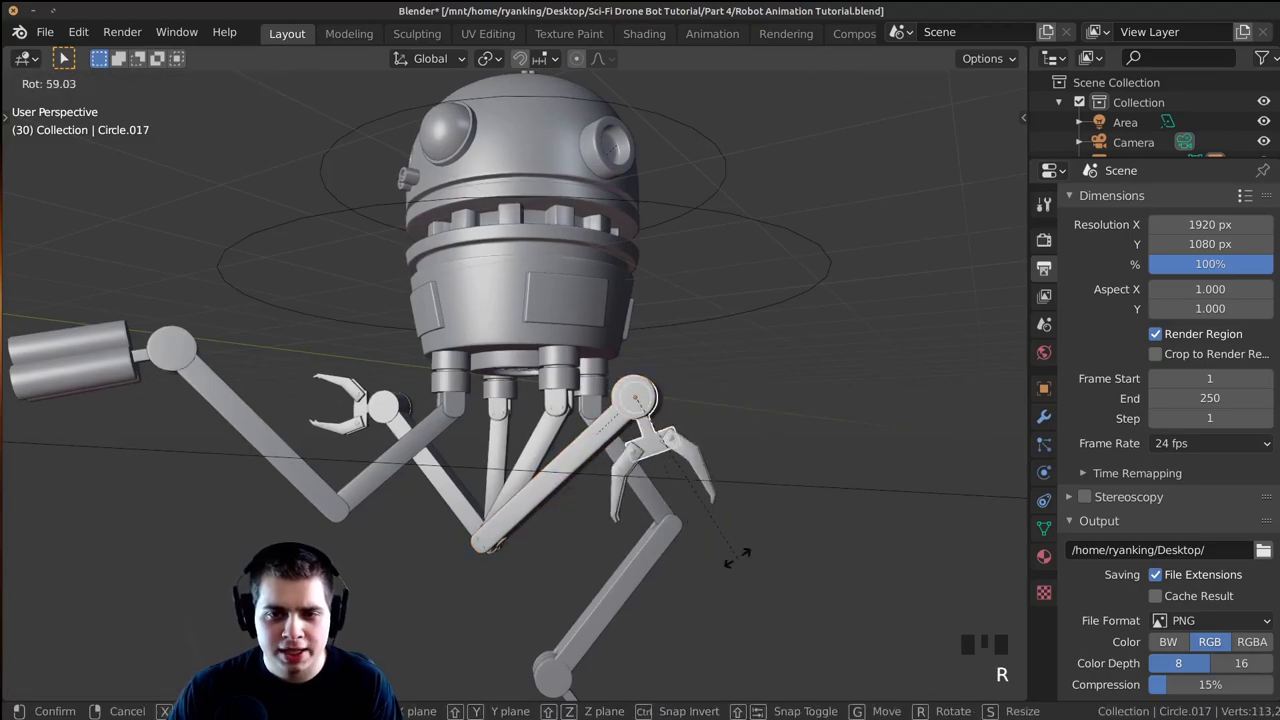
right_click(735, 557)
middle_click_drag(602, 522, 650, 520)
key("r")
left_click(692, 513)
Rotate the upper segment of the folded claw arm beneath the body.
right_click(551, 445)
middle_click_drag(551, 450, 600, 460)
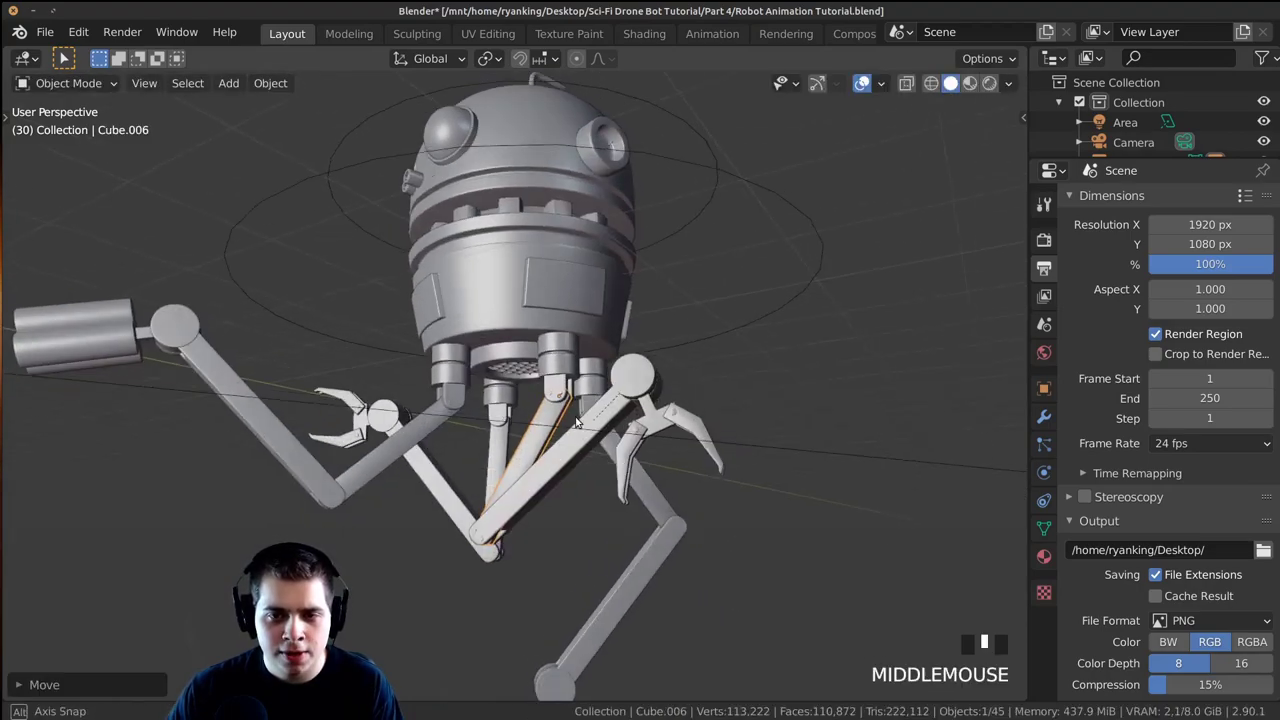
key("r")
left_click(560, 480)
Rotate the cylinder tool at the end of its arm so it points downward.
middle_click_drag(470, 520, 610, 545)
right_click(598, 590)
key("r")
key("r")
left_click(573, 632)
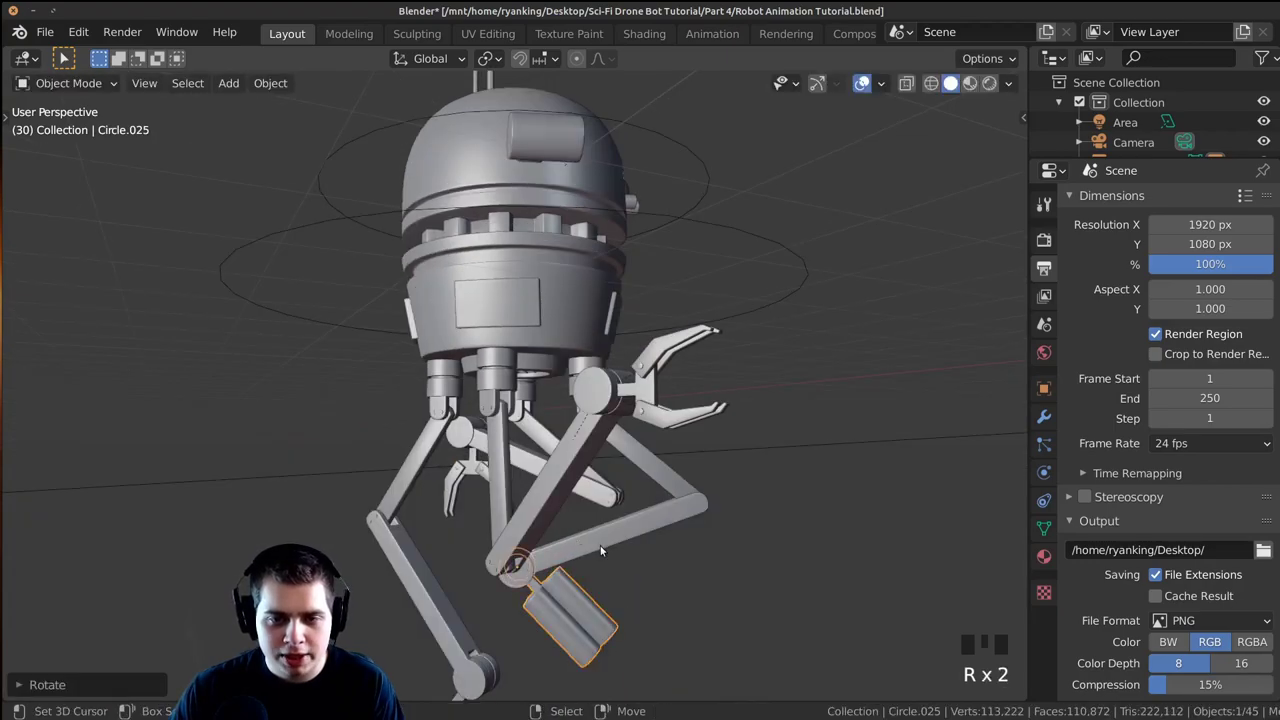
Rotate the segments of the cylinder-tool arm so that it folds inward beneath the body.
right_click(601, 546)
key("r")
left_click(598, 470)
middle_click_drag(598, 470, 662, 492)
key("r")
left_click(659, 497)
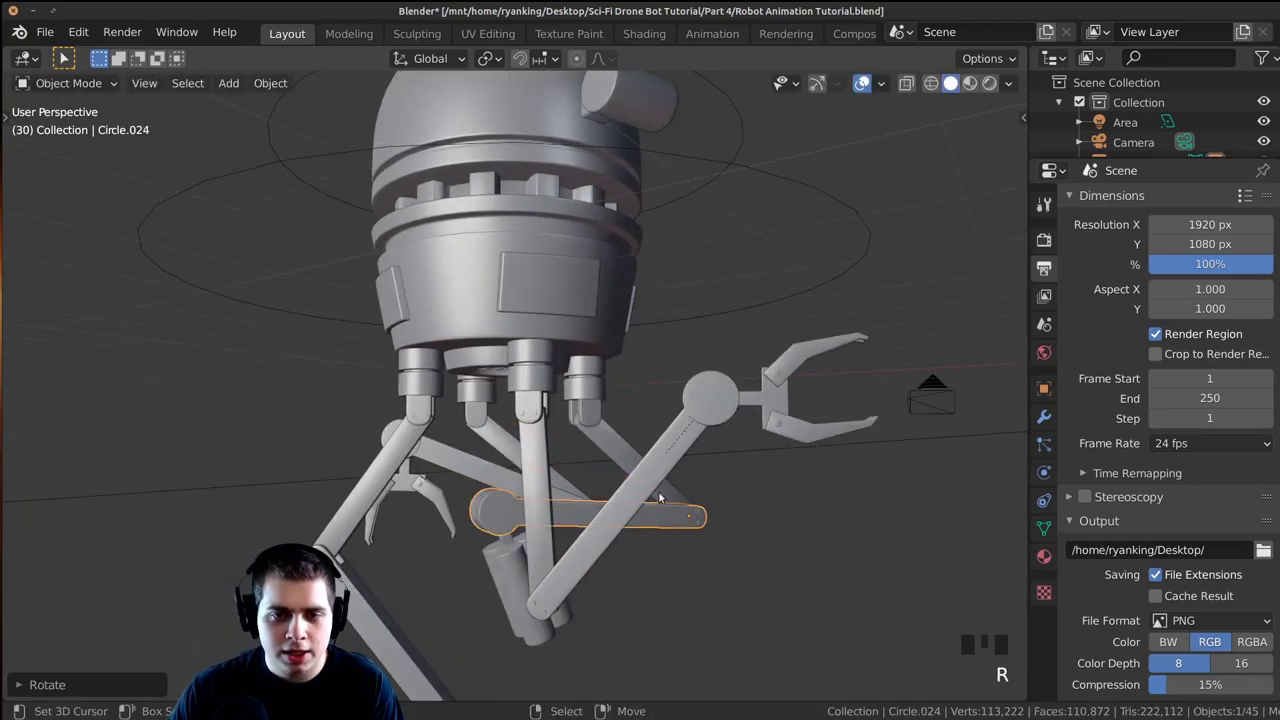
key("r")
left_click(700, 450)
middle_click_drag(700, 450, 660, 515)
key("r")
key("r")
left_click(755, 522)
Adjust the rotation of the cylinder arm's forearm about its elbow joint.
scroll(750, 518, "up", 4)
middle_click_drag(750, 518, 629, 455)
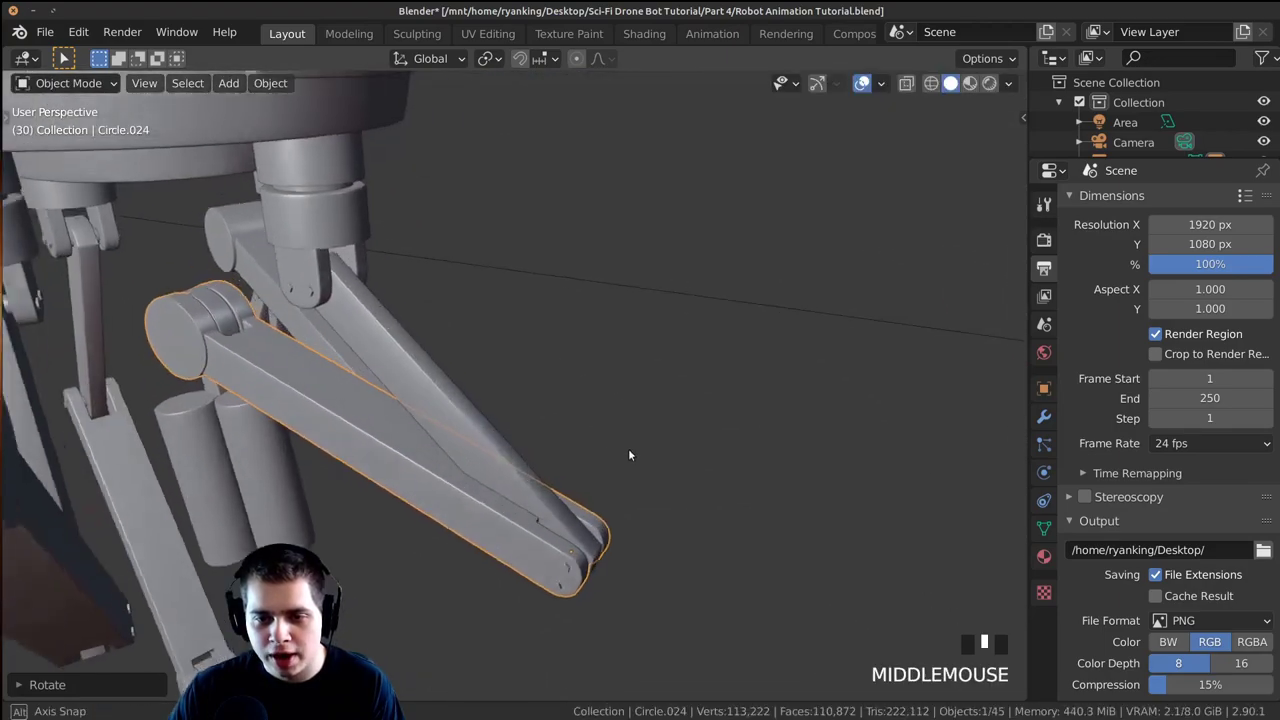
scroll(629, 455, "up", 2)
middle_click_drag(520, 502, 634, 443)
key("r")
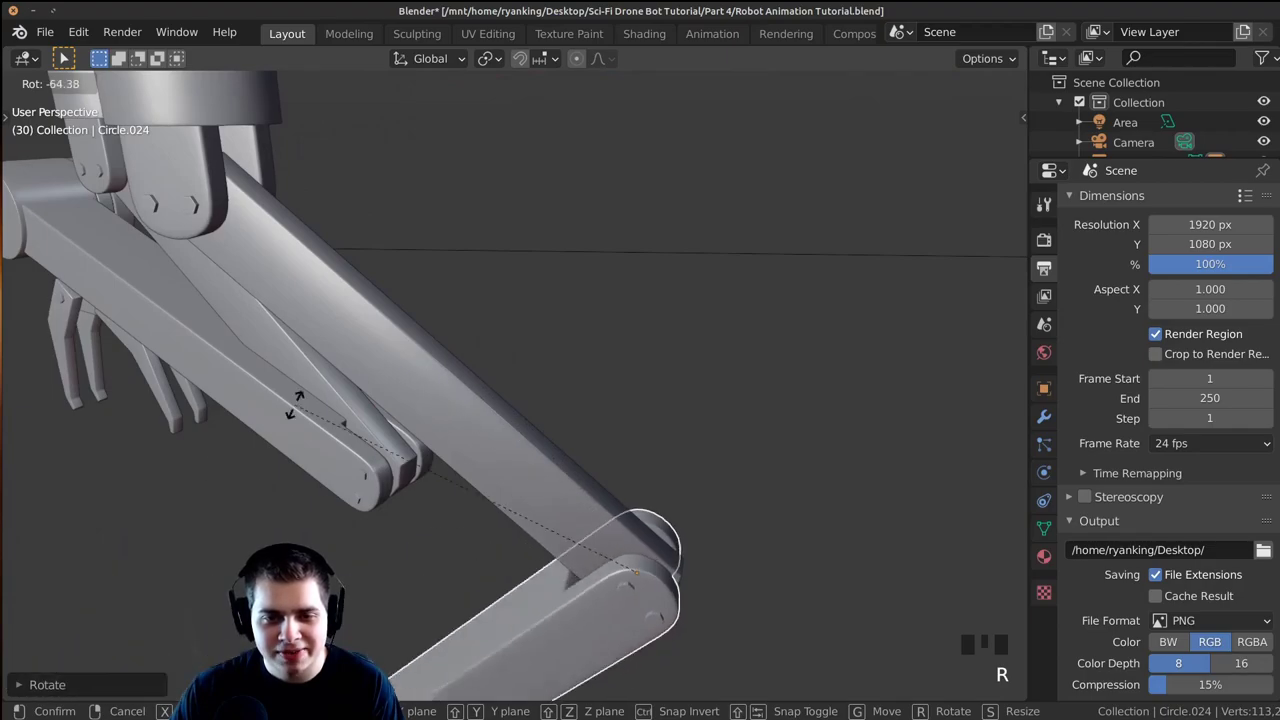
left_click(789, 531)
middle_click_drag(533, 436, 518, 397)
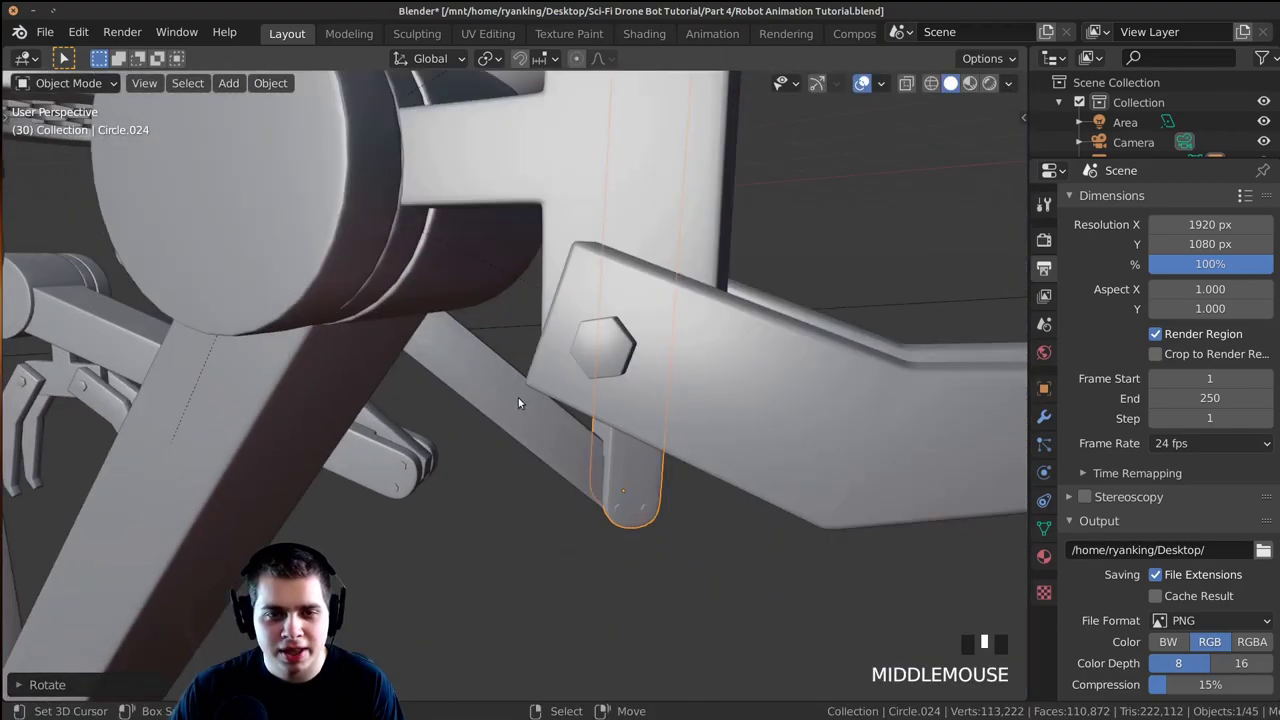
Rotate the cylinder arm's upper segment inward and turn the cylinder tool at its end to hang downward.
left_click(518, 397)
scroll(518, 397, "down", 3)
key("r")
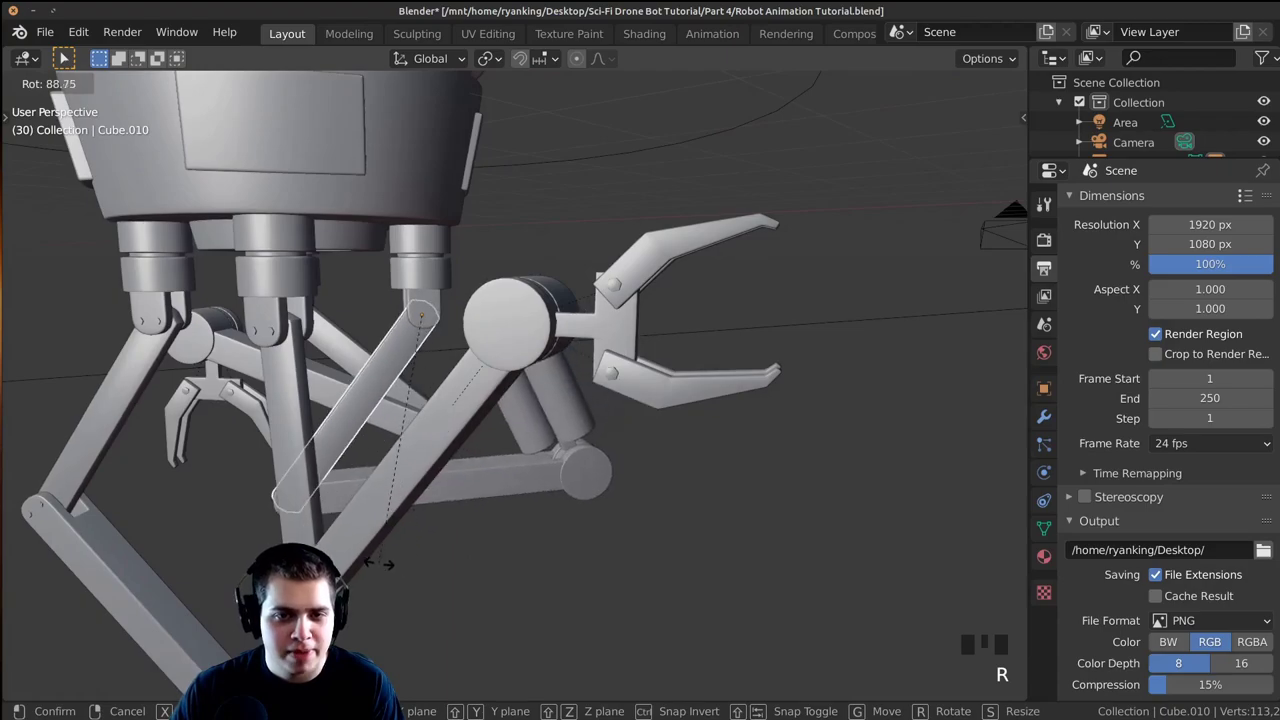
right_click(488, 480)
left_click(600, 365)
key("r")
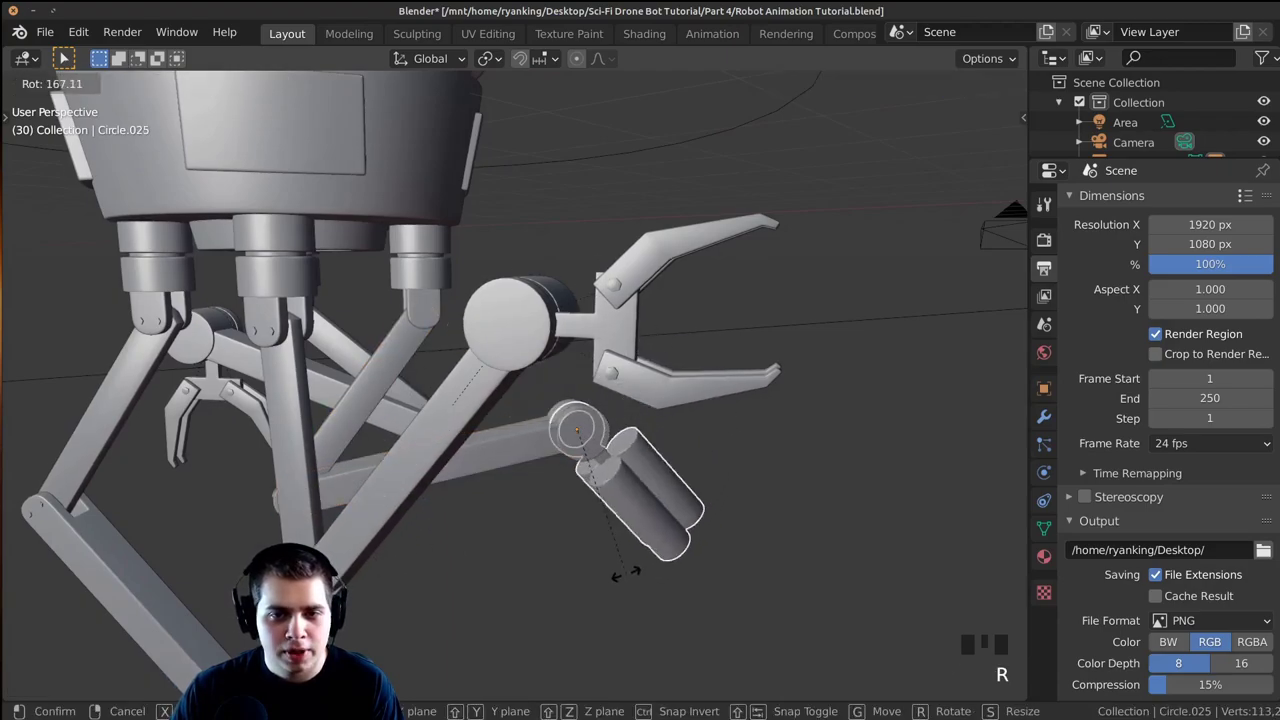
left_click(488, 460)
Rotate the segments of the remaining arms so that they also fold in beneath the body.
left_click(488, 460)
key("r")
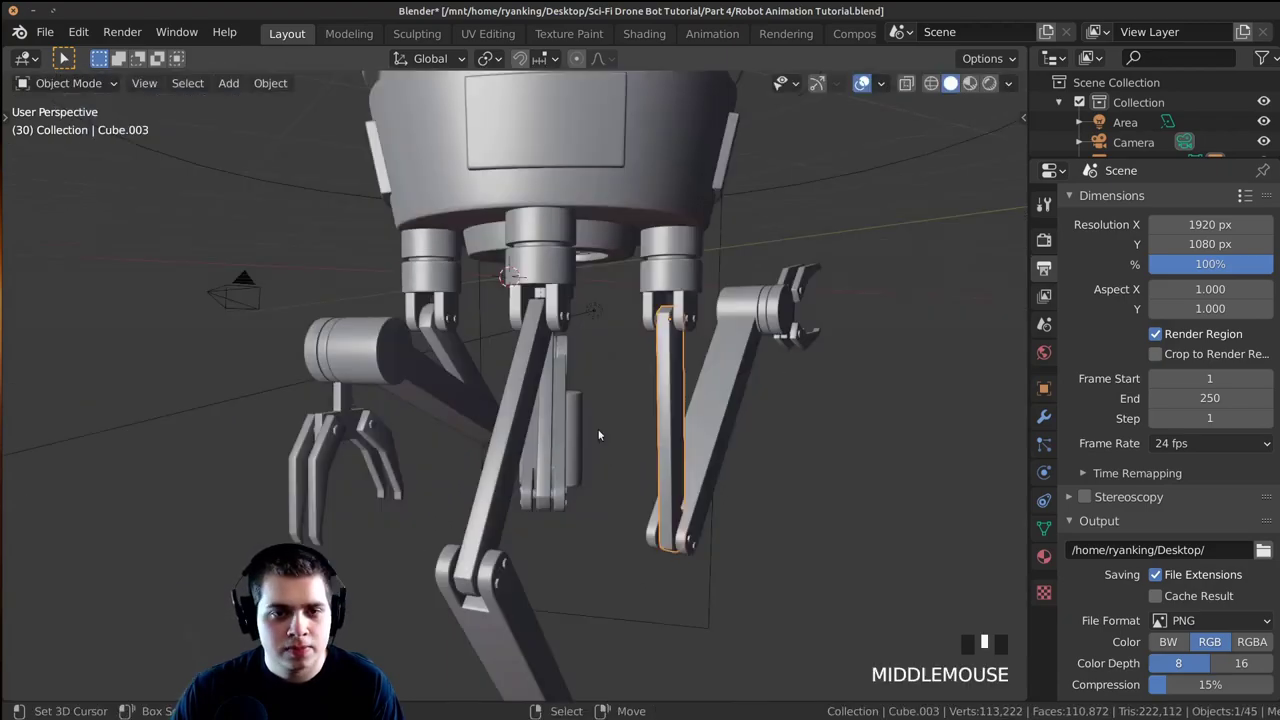
right_click(650, 306)
middle_click_drag(772, 514, 690, 410)
scroll(660, 590, "down", 3)
middle_click_drag(660, 590, 745, 345)
key("r")
left_click(661, 306)
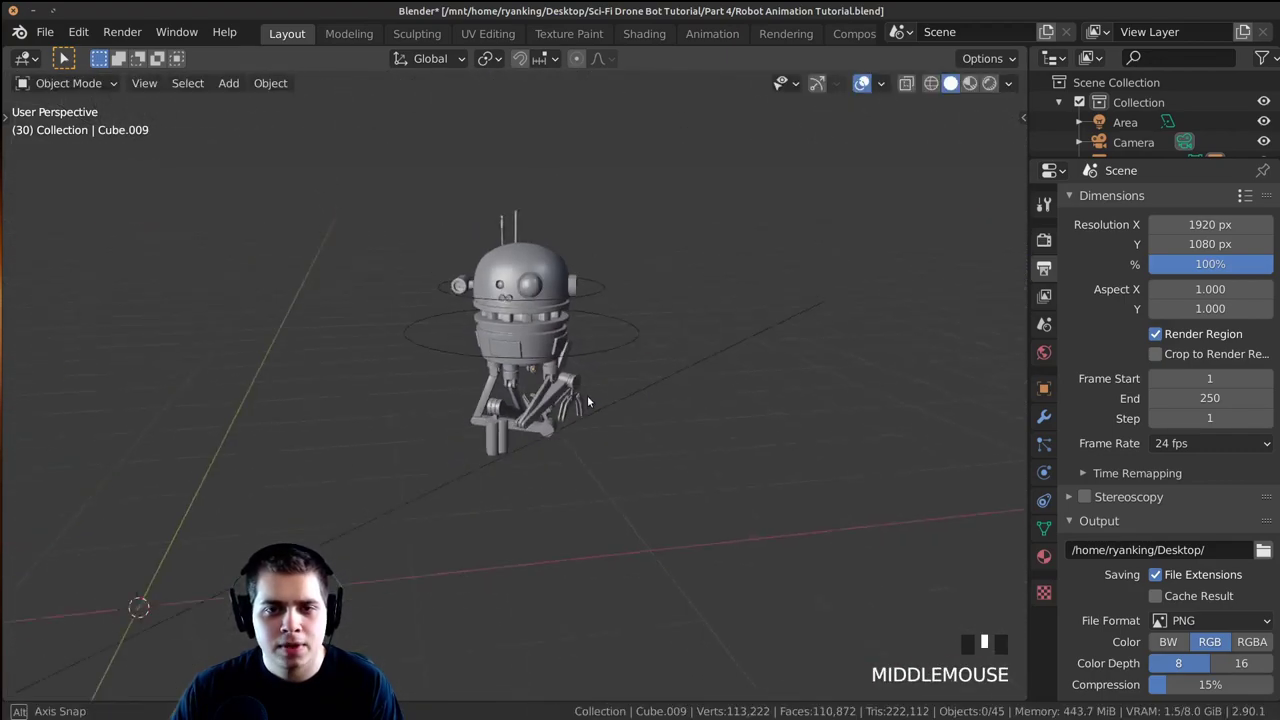
Rotate the whole robot about the global Z axis via its lower control circle and lower it slightly beside the camera frame.
middle_click_drag(590, 400, 528, 289)
scroll(502, 357, "up", 2)
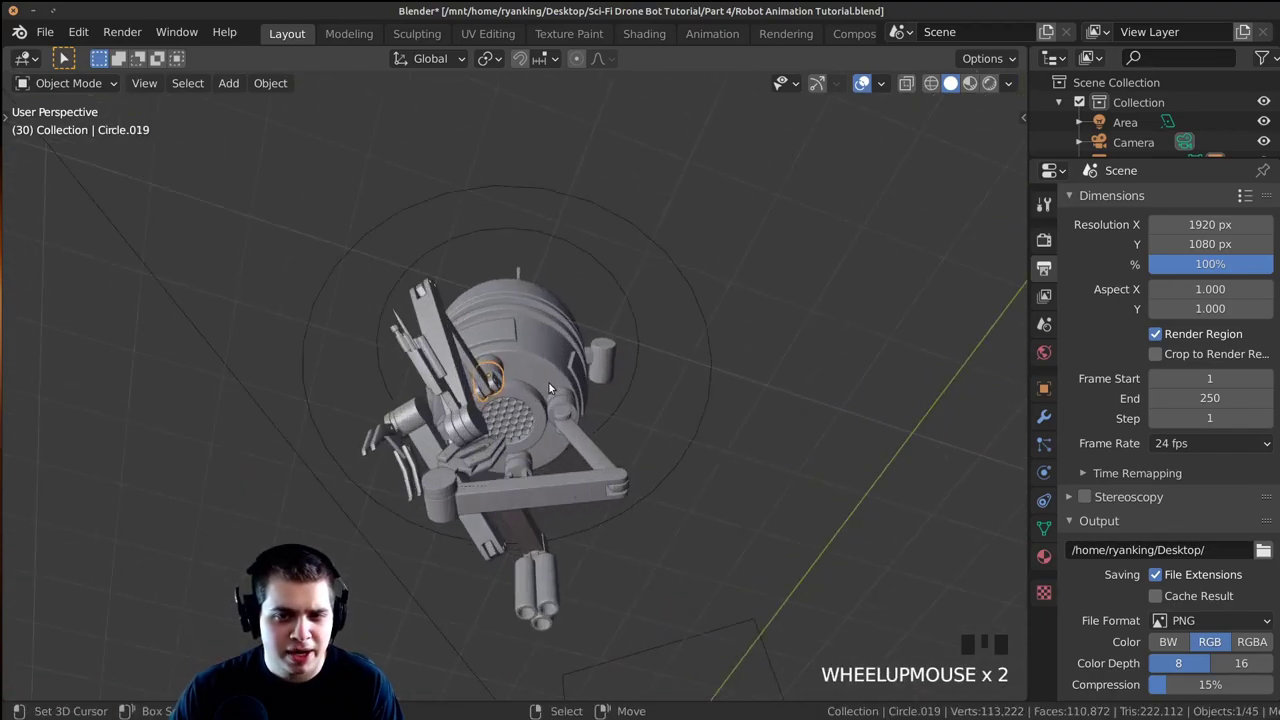
middle_click_drag(502, 357, 586, 532)
middle_click_drag(539, 384, 910, 424, "shift")
key("KP_0")
right_click(750, 312)
key("r")
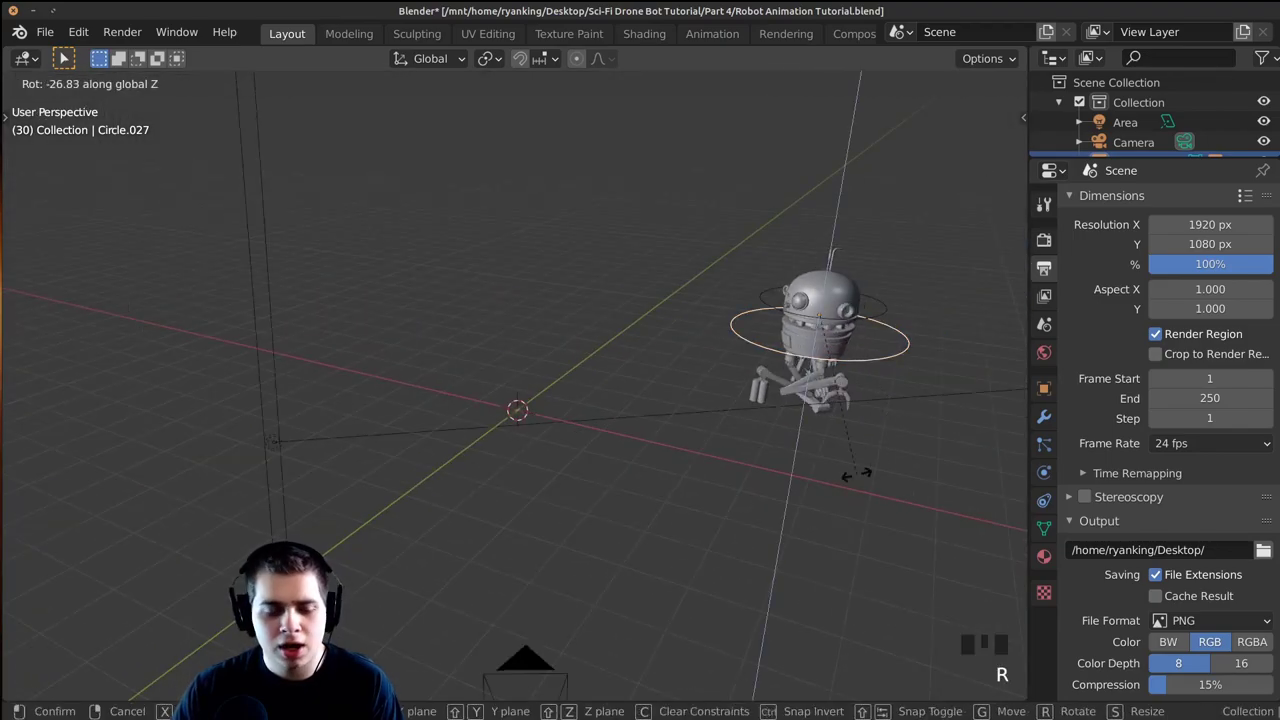
left_click(857, 468)
key("KP_0")
key("g")
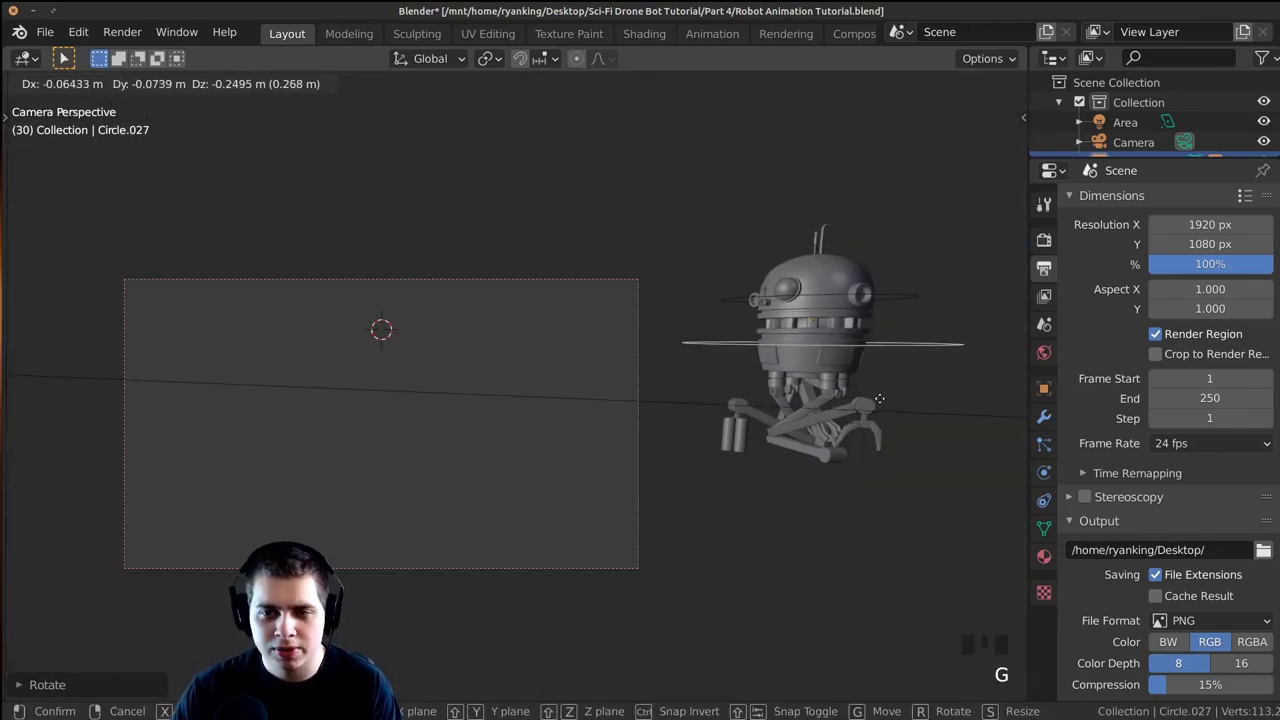
left_click(873, 404)
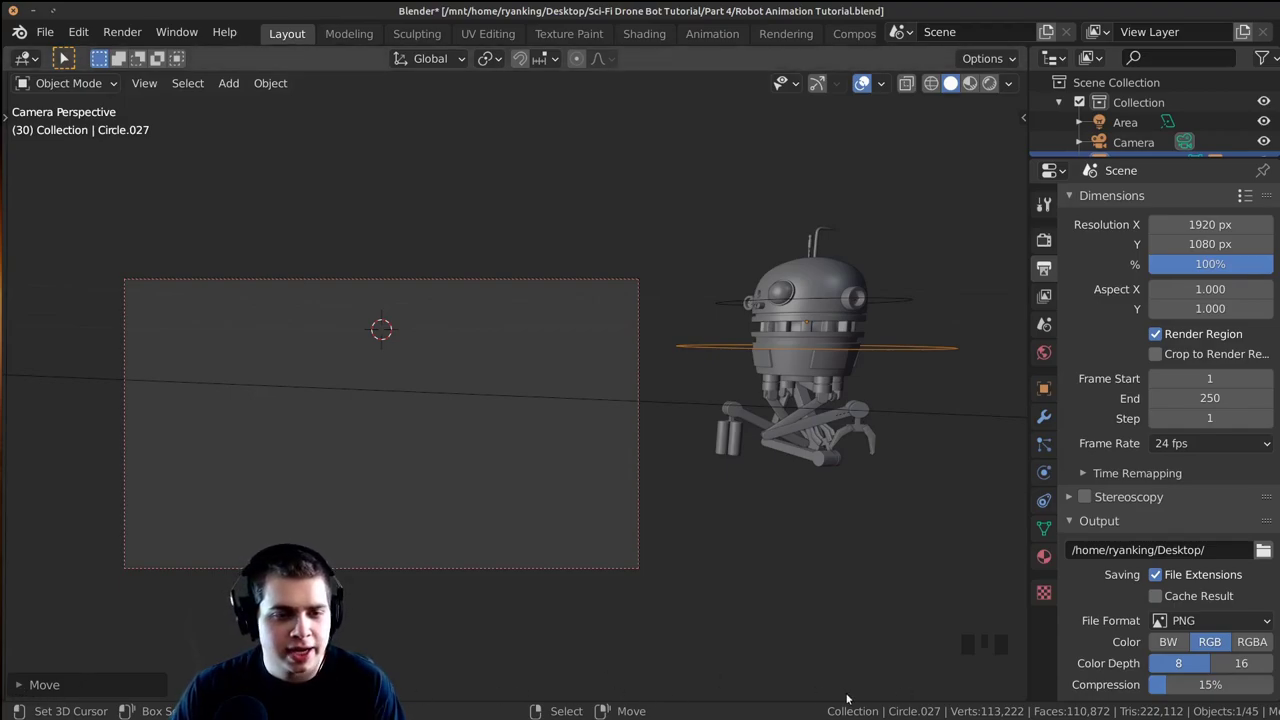
Split off a strip below the 3D viewport and change the new area into a Timeline.
left_click_drag(1022, 674, 1020, 578)
left_click(22, 594)
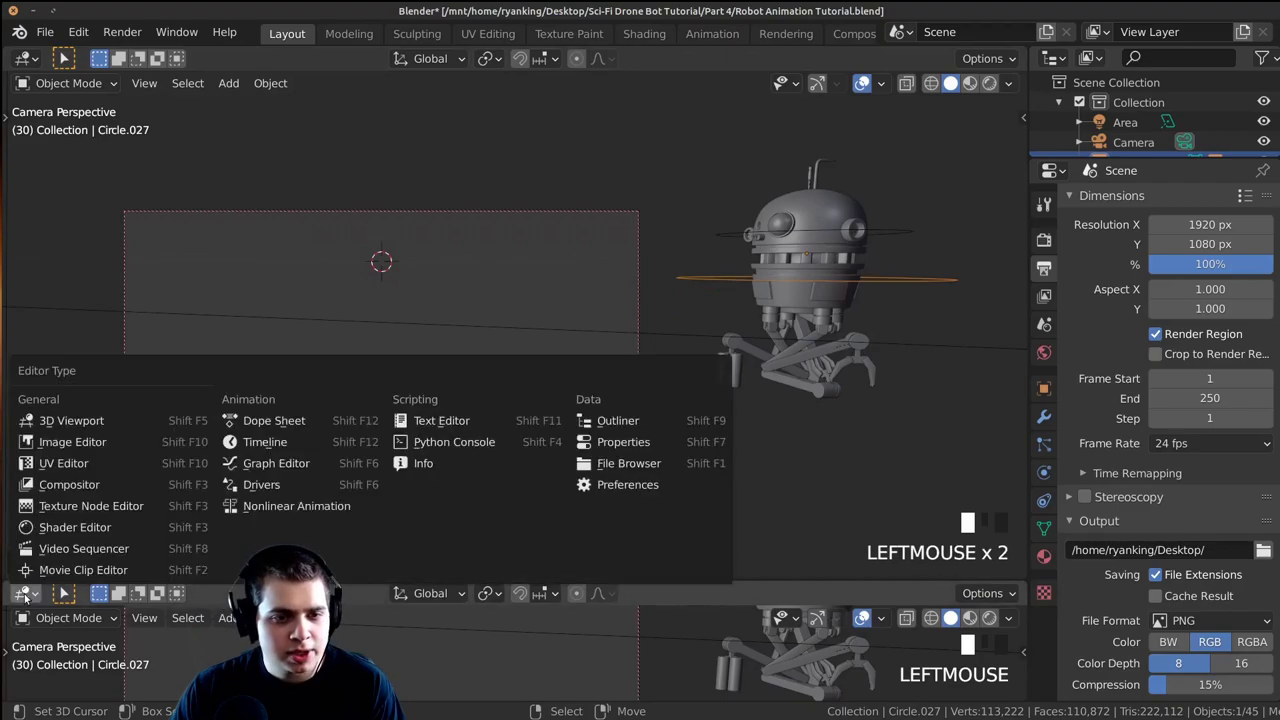
left_click(20, 614)
left_click(26, 594)
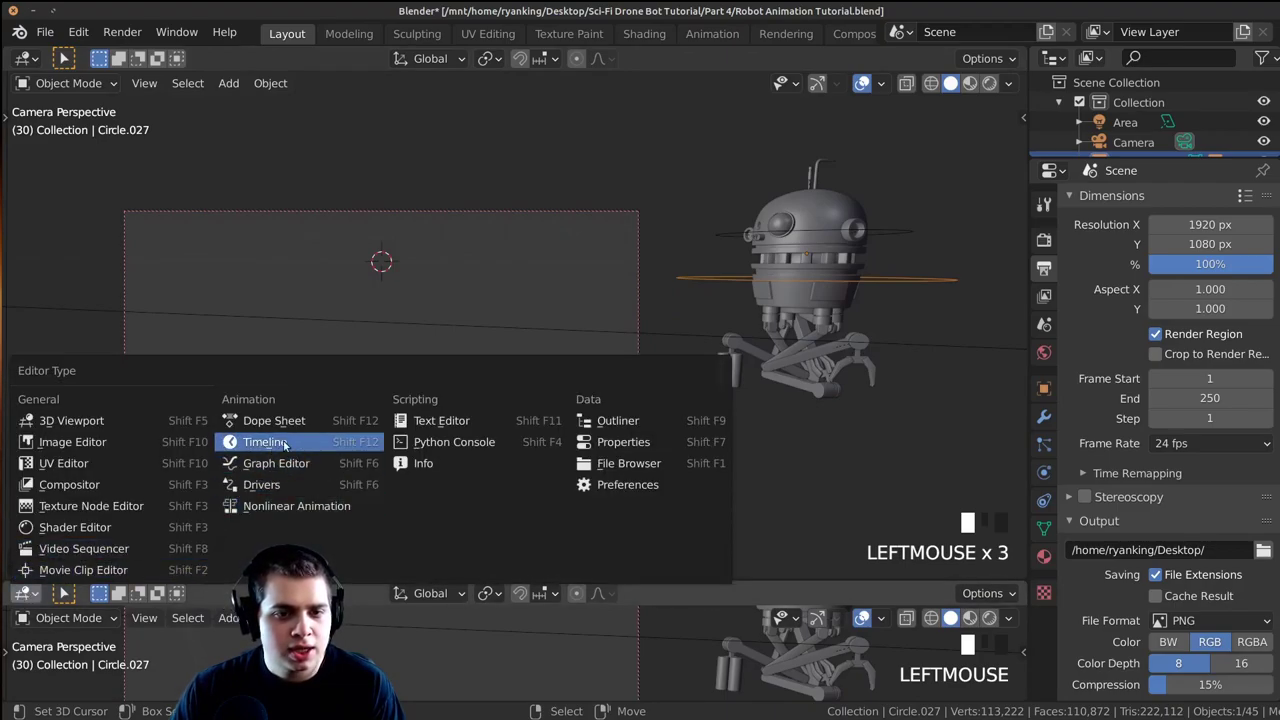
left_click(264, 442)
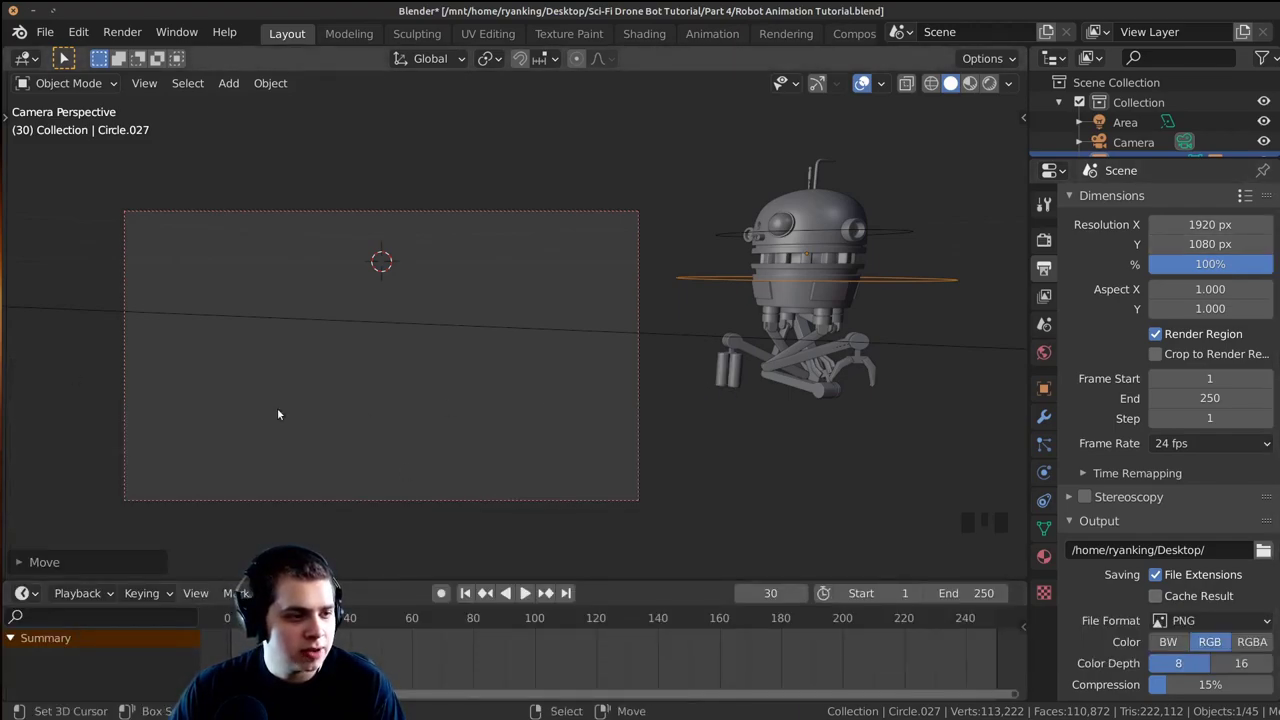
Set the current frame of the animation to 1.
middle_click_drag(518, 660, 621, 663)
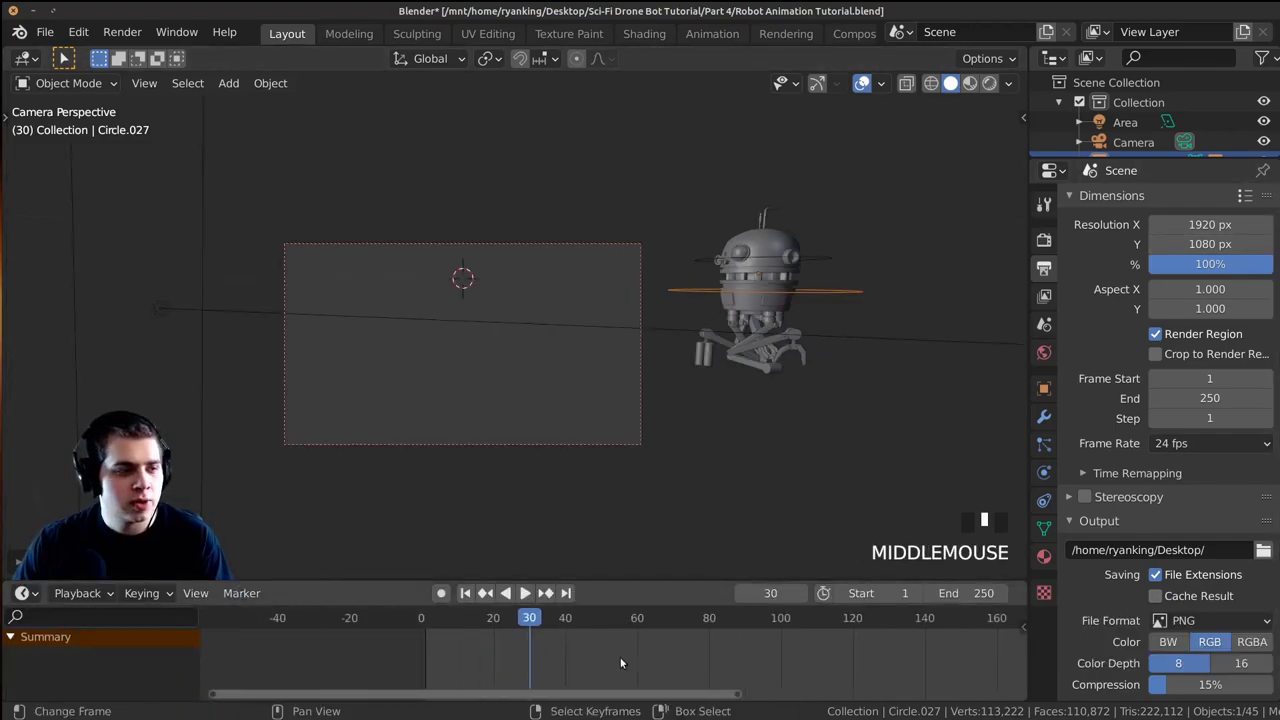
scroll(620, 659, "up", 2)
left_click_drag(507, 662, 491, 662)
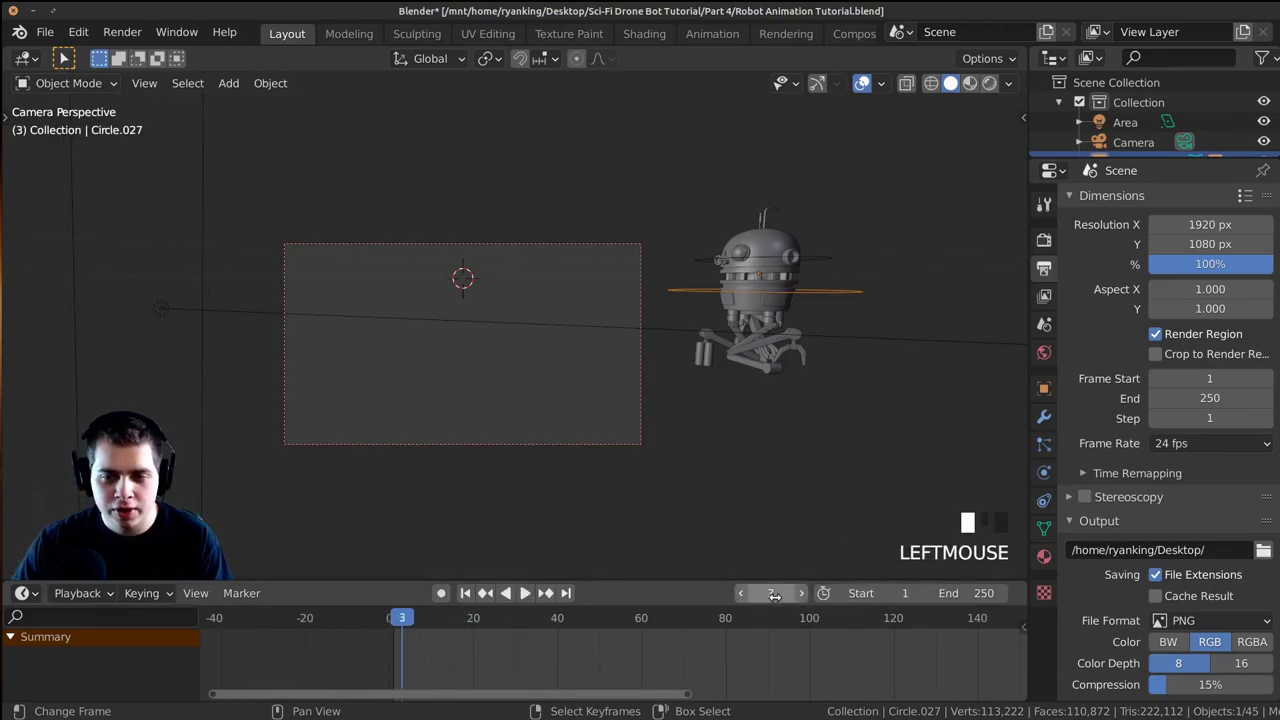
key("Return")
scroll(698, 628, "down", 3)
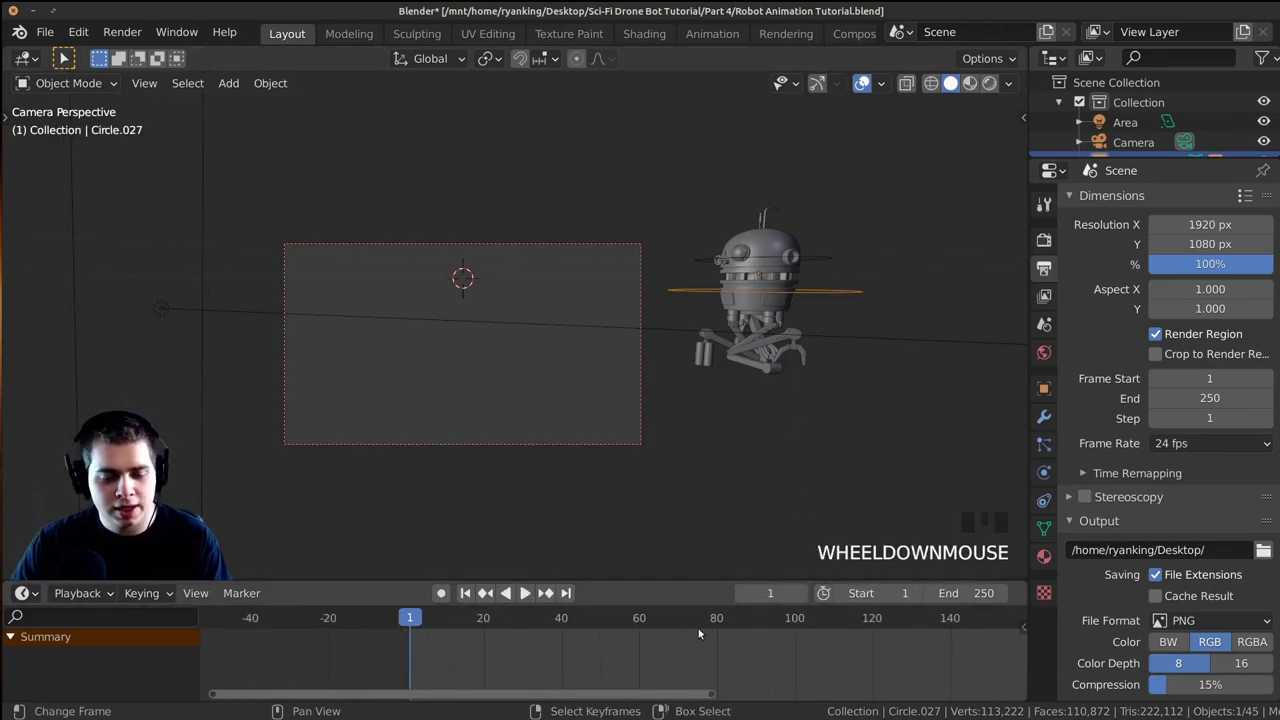
Check the available frame rates and set the animation's end frame to 400.
middle_click_drag(565, 634, 517, 652)
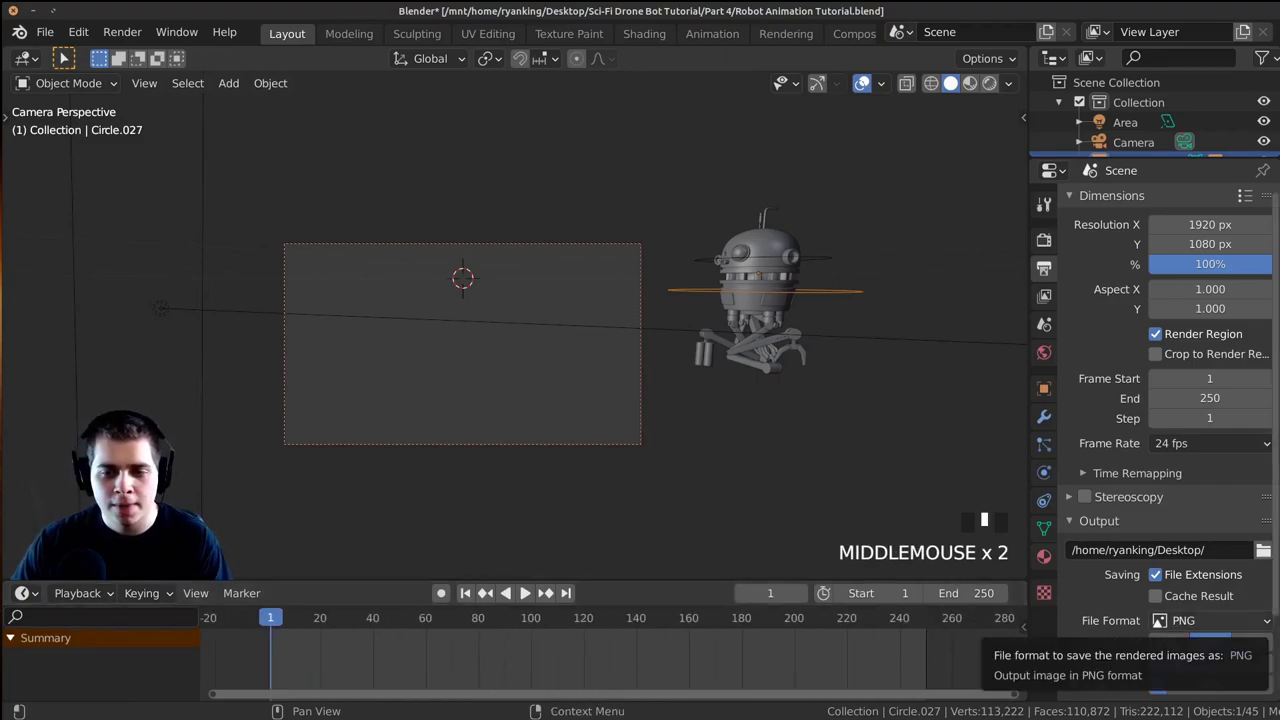
middle_click_drag(907, 606, 945, 606)
middle_click_drag(743, 631, 773, 631)
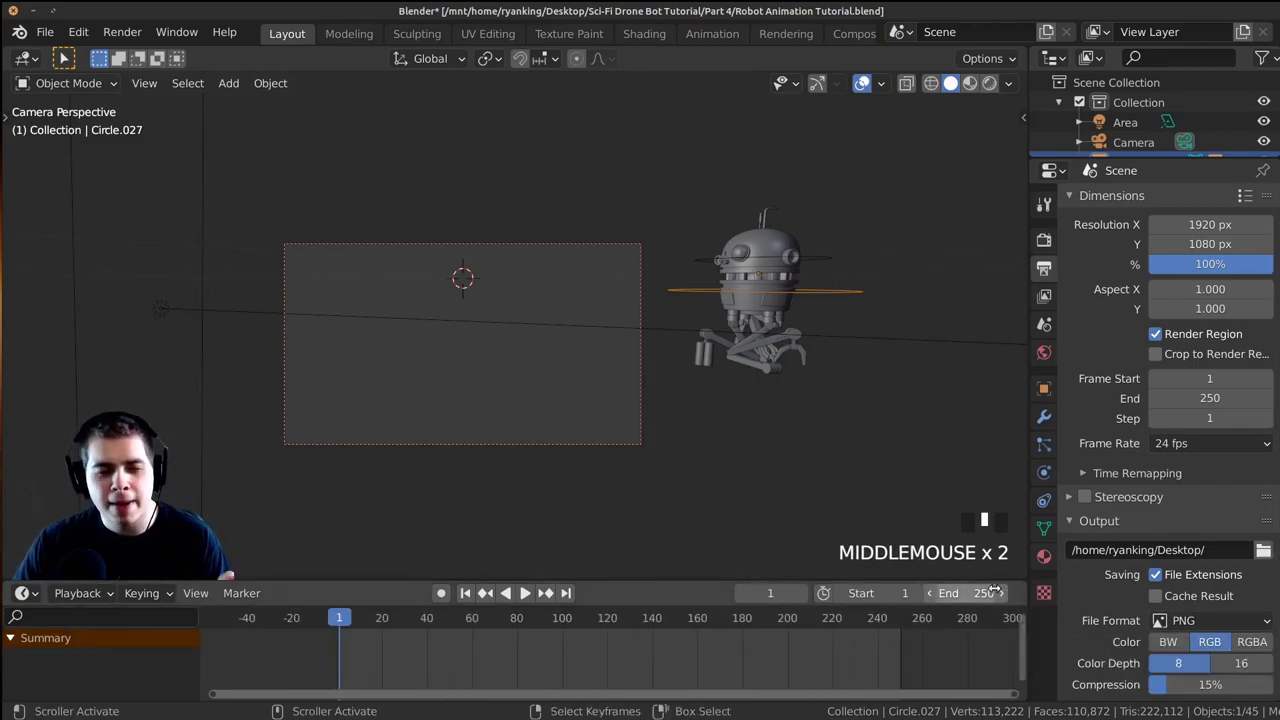
left_click(1193, 446)
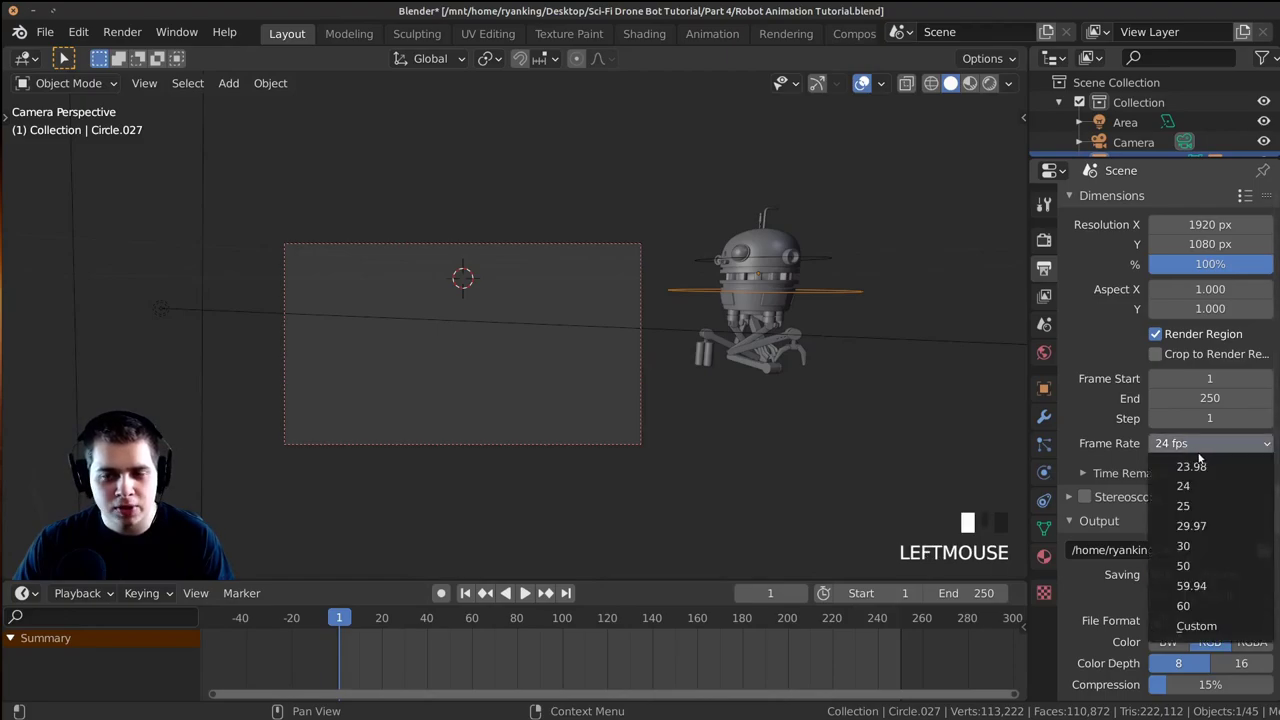
left_click(957, 594)
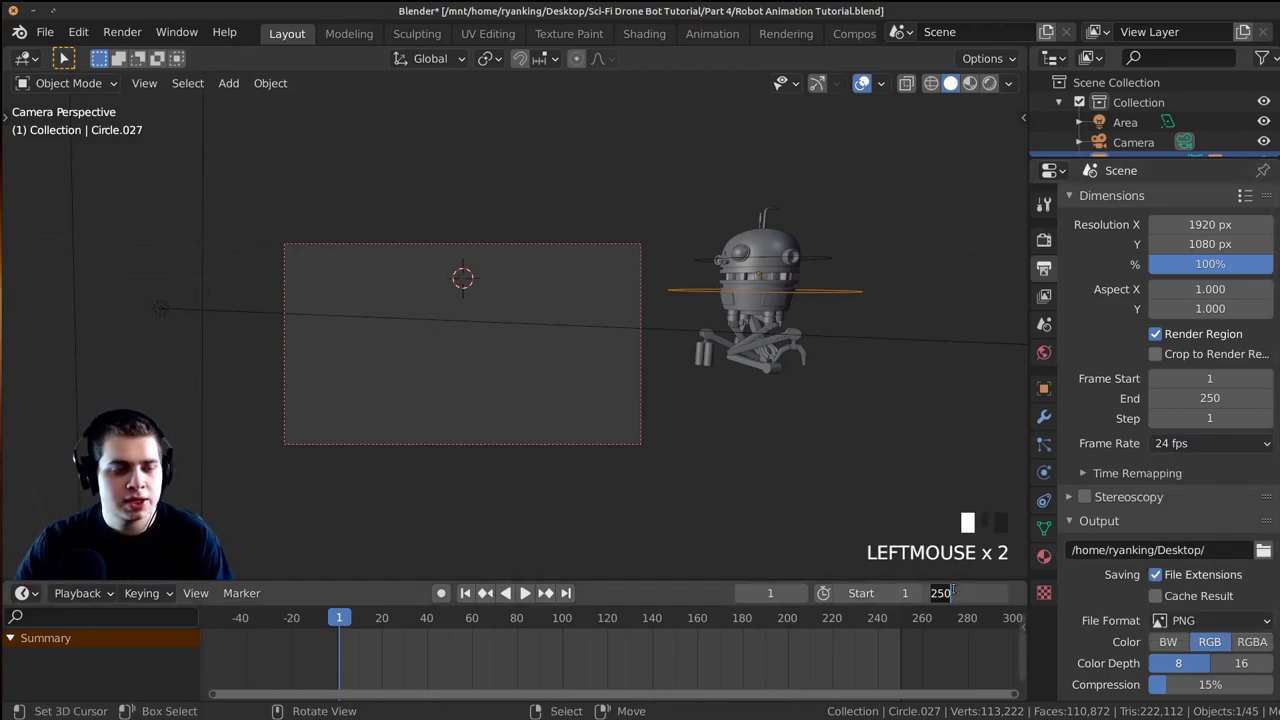
type("400")
key("Return")
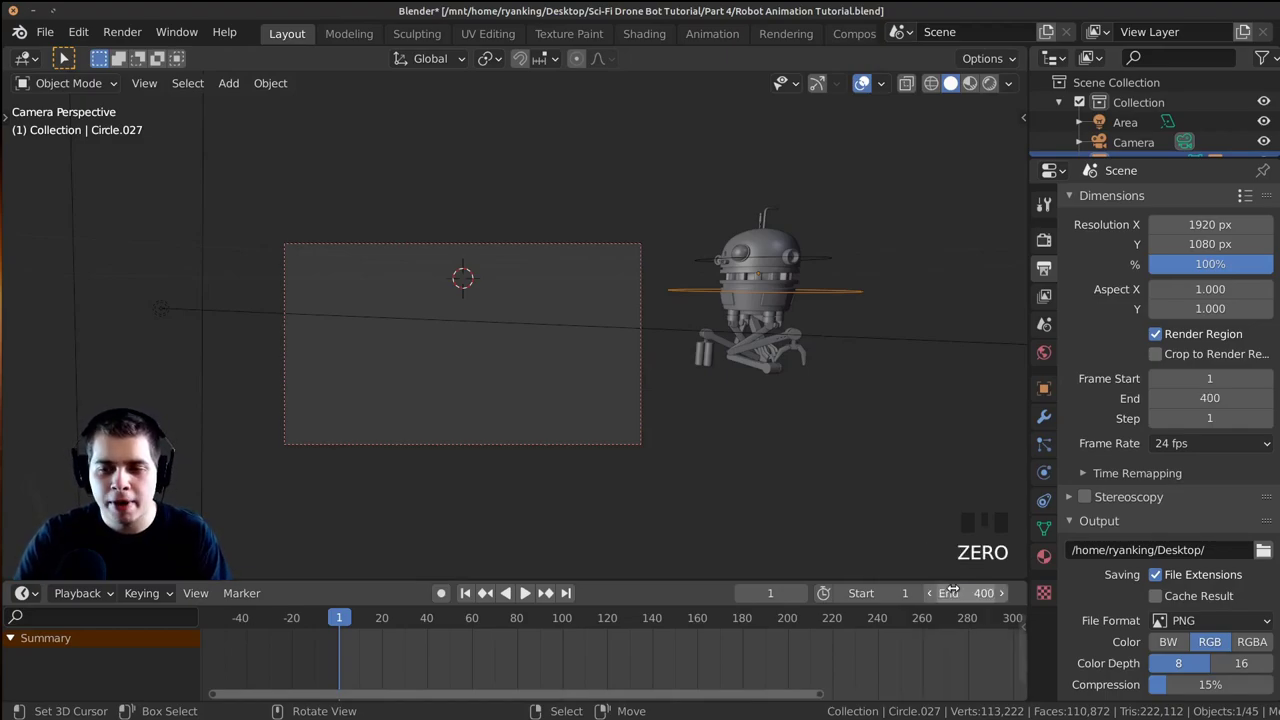
scroll(676, 628, "down", 5)
middle_click_drag(702, 636, 589, 632)
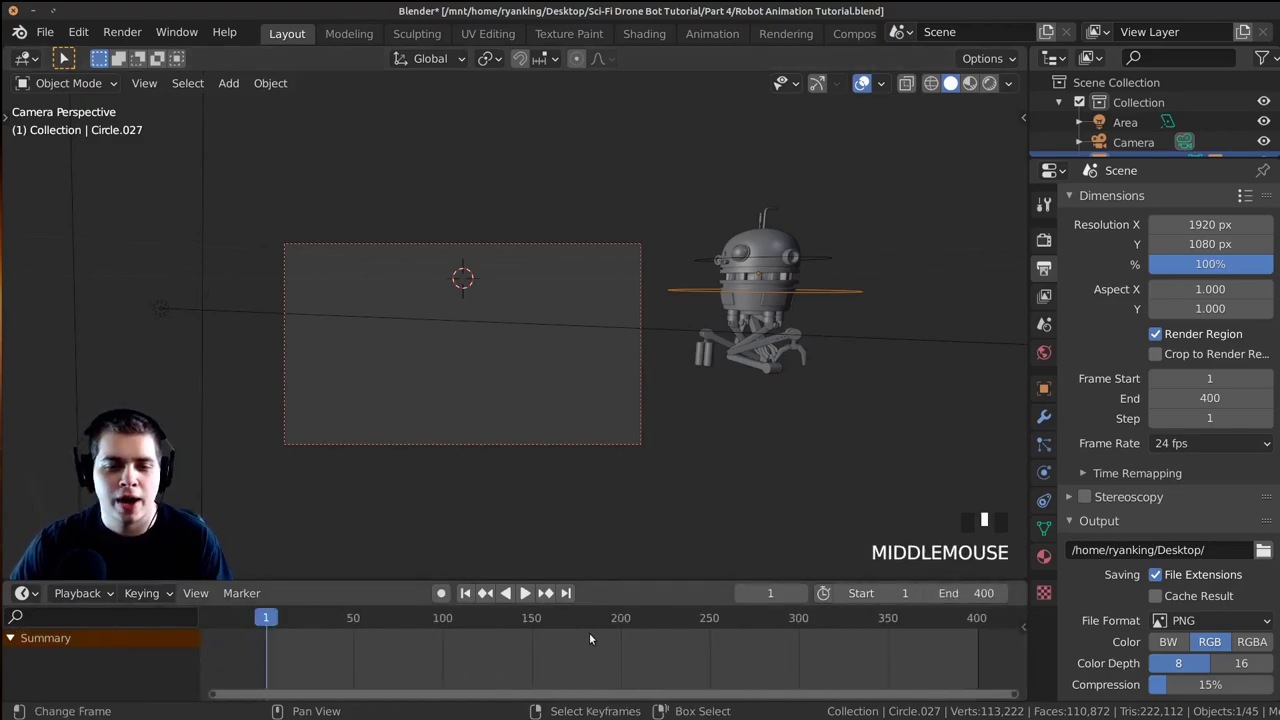
Hide the area light from the scene view.
middle_click_drag(593, 308, 550, 313, "shift")
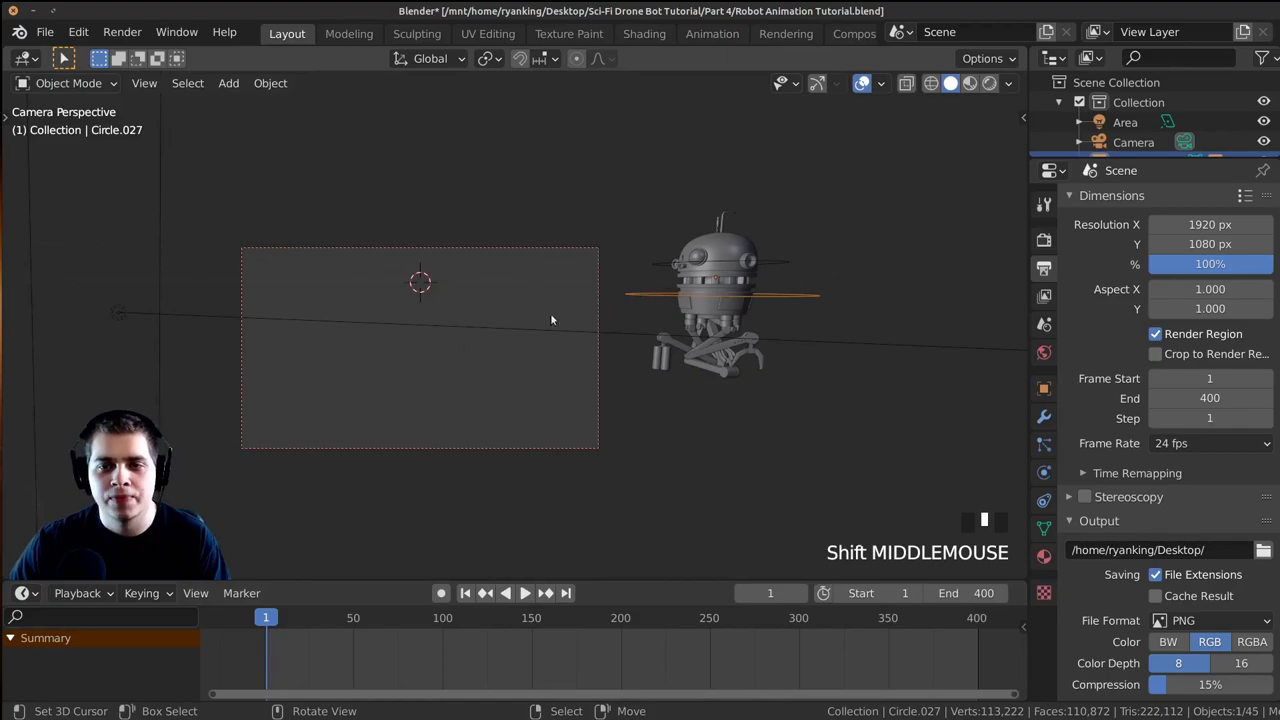
scroll(550, 318, "down", 2)
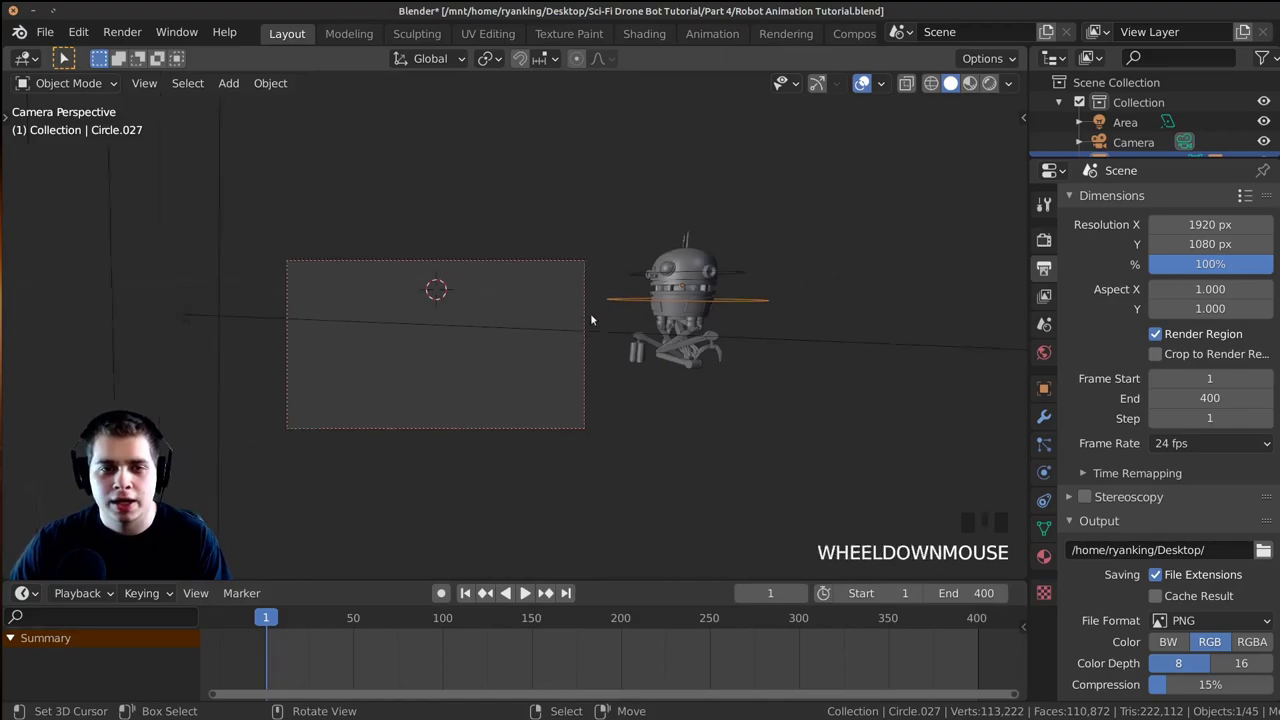
middle_click_drag(337, 346, 266, 331)
scroll(338, 313, "down", 3)
right_click(397, 323)
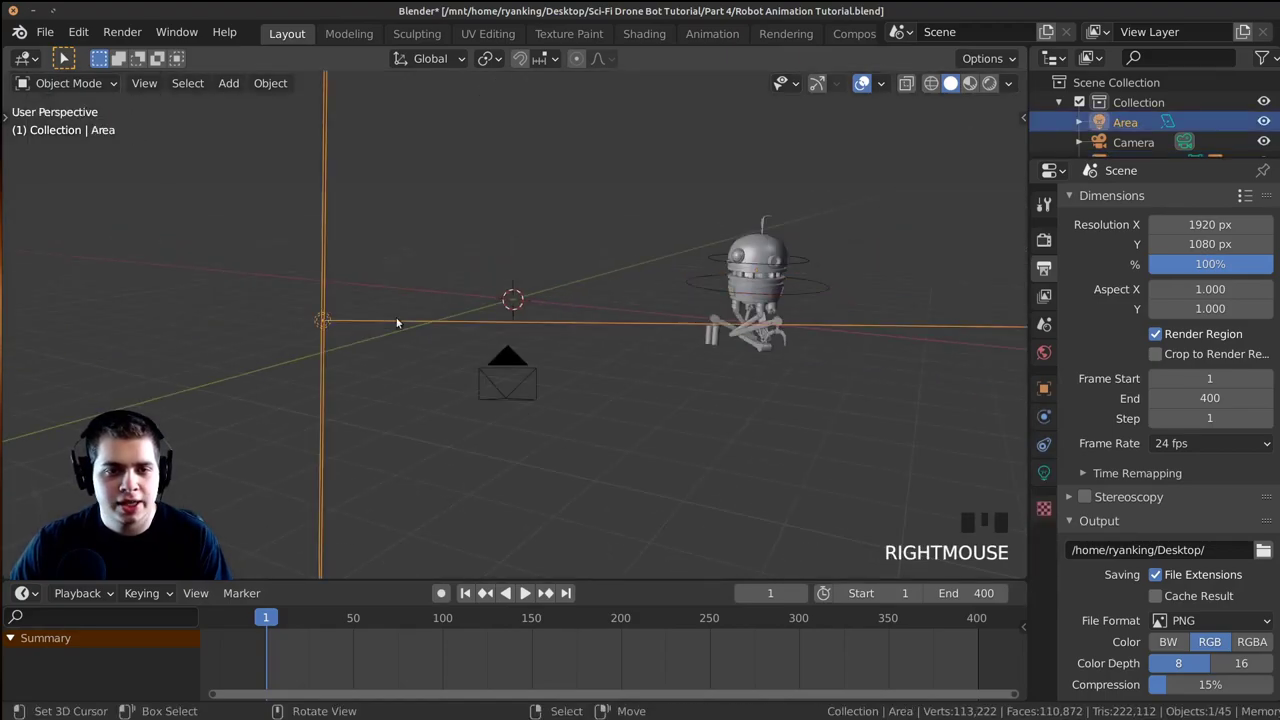
middle_click_drag(397, 323, 471, 342)
key("h")
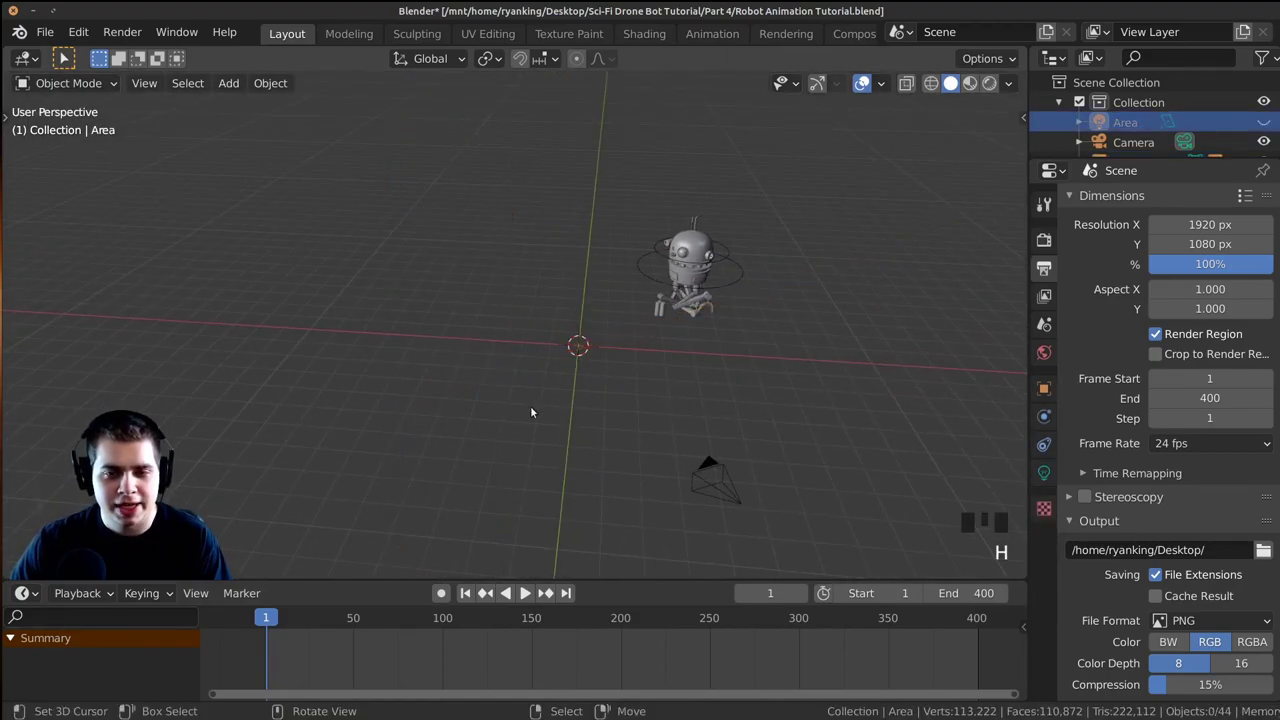
Select all parts of the robot, with the large lower control circle as the active object.
key("KP_0")
scroll(758, 297, "up", 3)
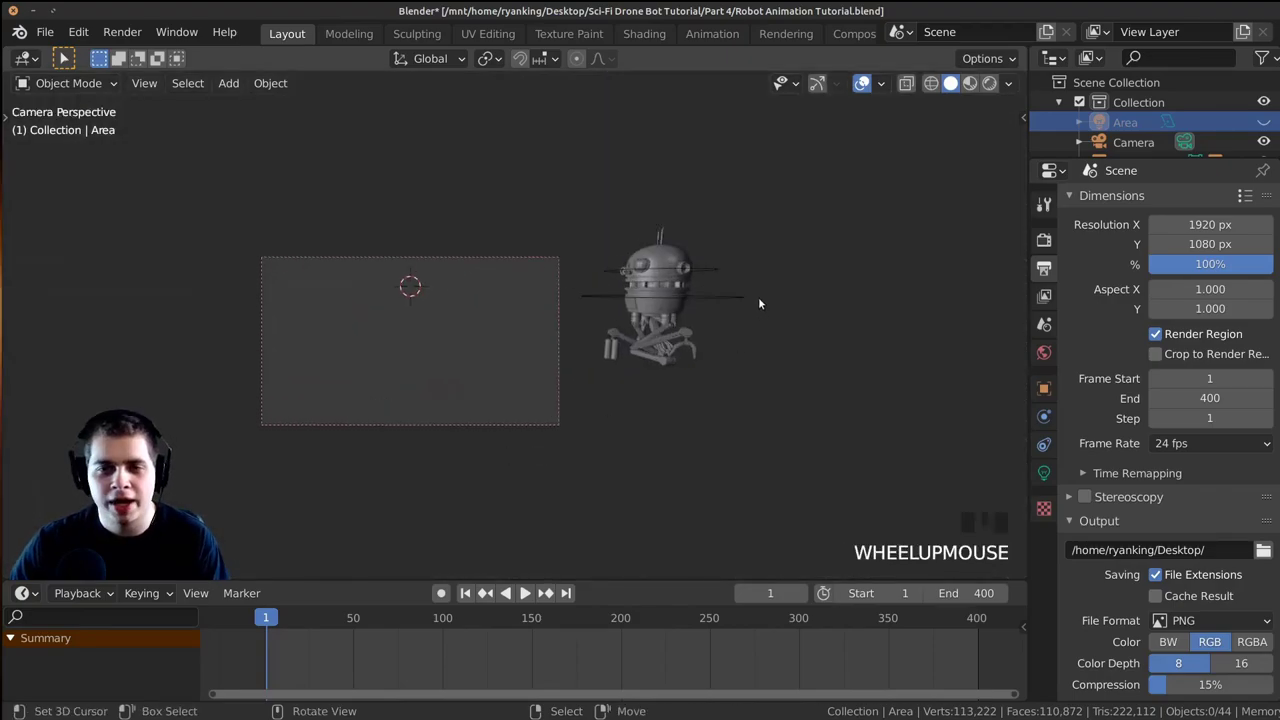
middle_click_drag(674, 307, 687, 314, "shift")
key("b")
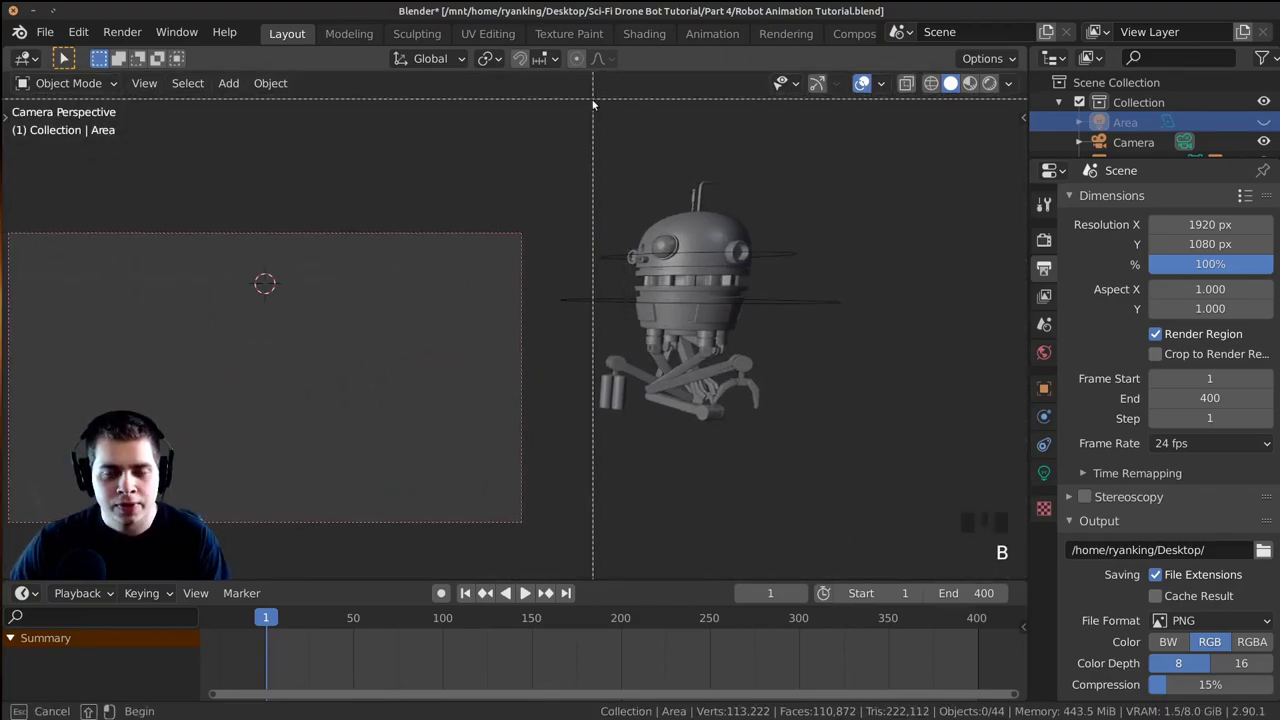
left_click_drag(591, 101, 817, 421)
middle_click_drag(838, 366, 785, 310)
key("shift")
right_click(849, 359, "shift")
Turn on Auto Keying for automatic keyframe insertion.
middle_click_drag(785, 310, 622, 316, "shift")
scroll(650, 312, "up", 2)
key("KP_Decimal")
scroll(622, 316, "up", 3)
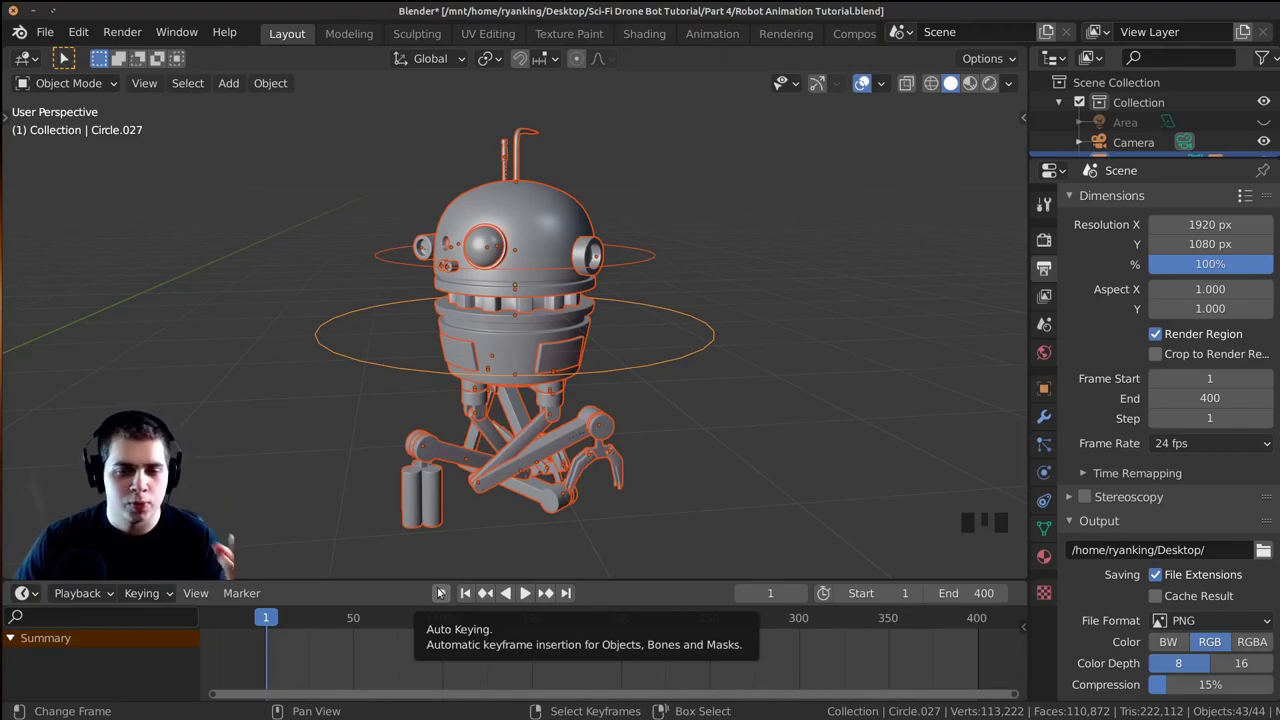
left_click(440, 593)
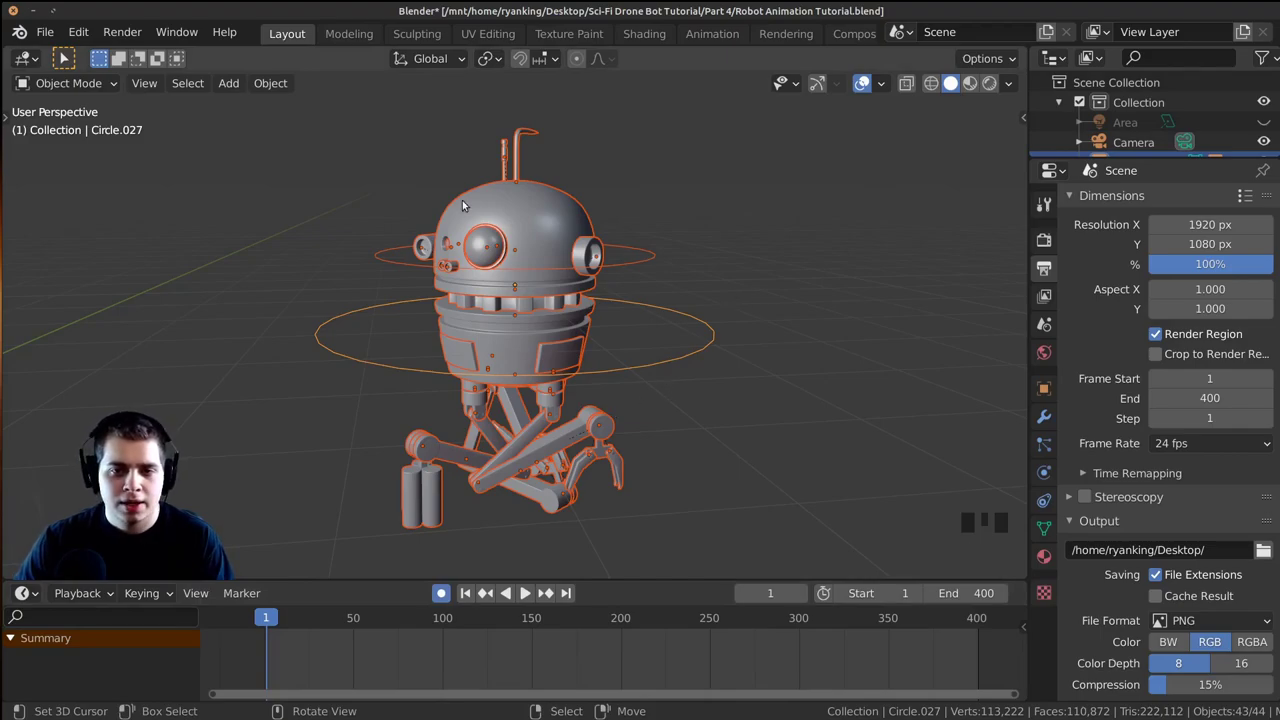
scroll(540, 245, "up", 2)
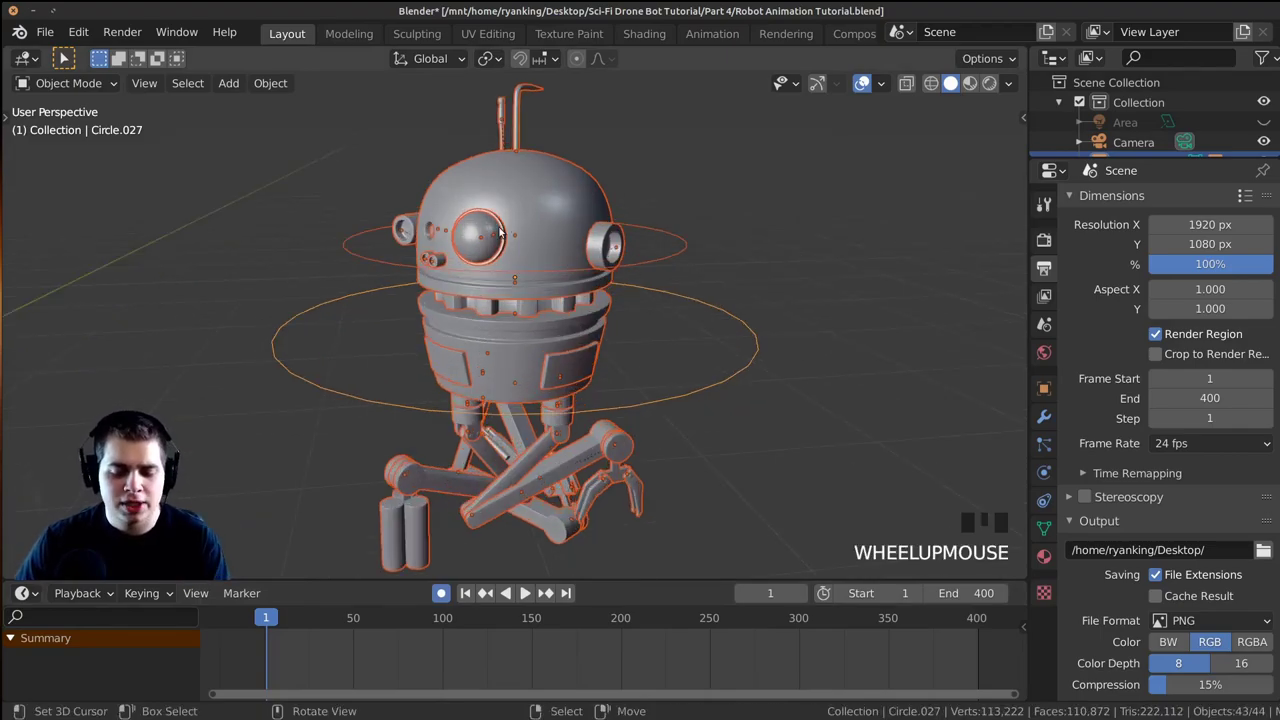
Insert Location, Rotation & Scale keyframes on all robot parts at frame 1, and check individual parts for them.
key("i")
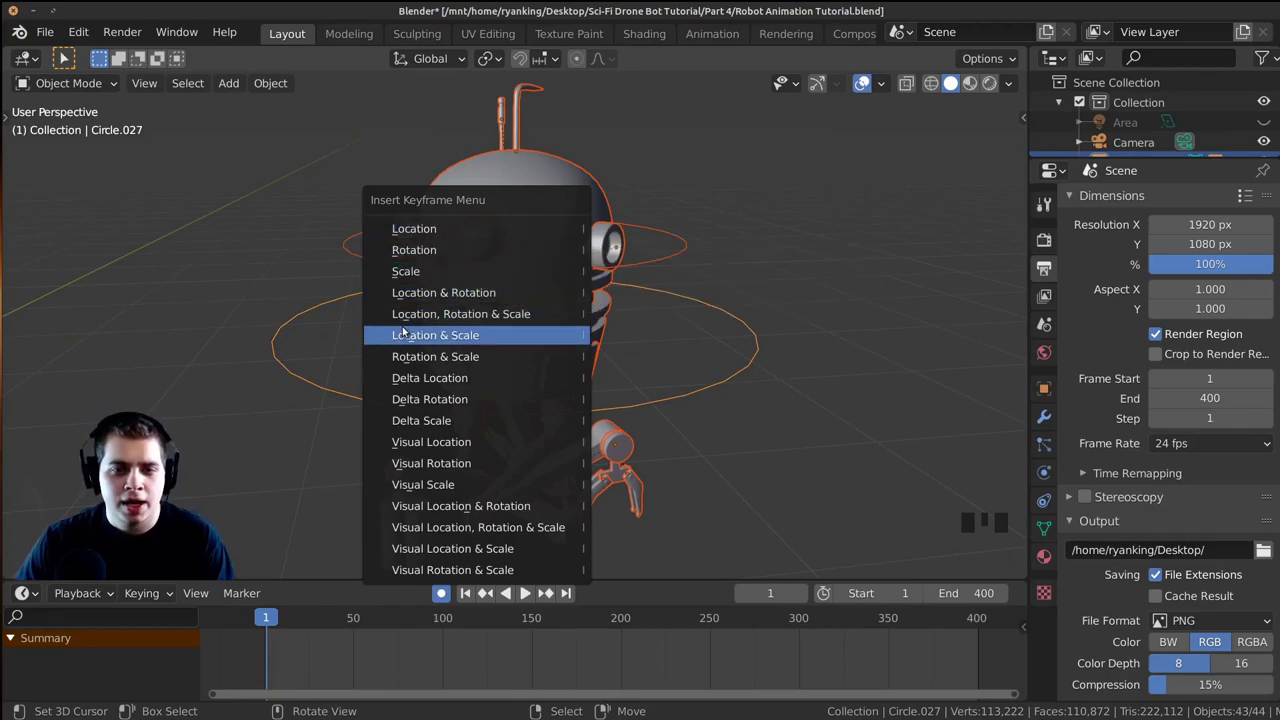
left_click(455, 316)
right_click(515, 244)
right_click(441, 228)
right_click(441, 228)
right_click(548, 362)
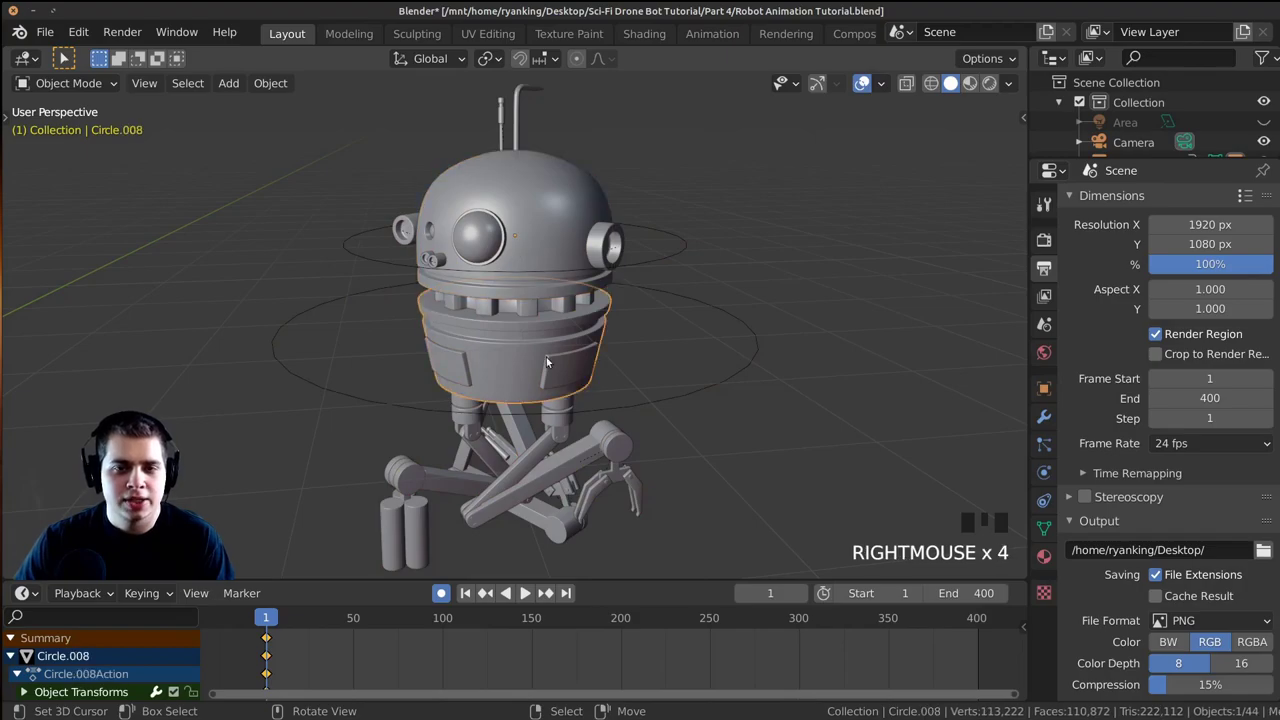
Select only the large lower control circle and switch to the camera view.
right_click(545, 400)
right_click(545, 400)
right_click(545, 402)
right_click(545, 403)
middle_click_drag(545, 403, 617, 377)
key("KP_0")
scroll(365, 442, "down", 1)
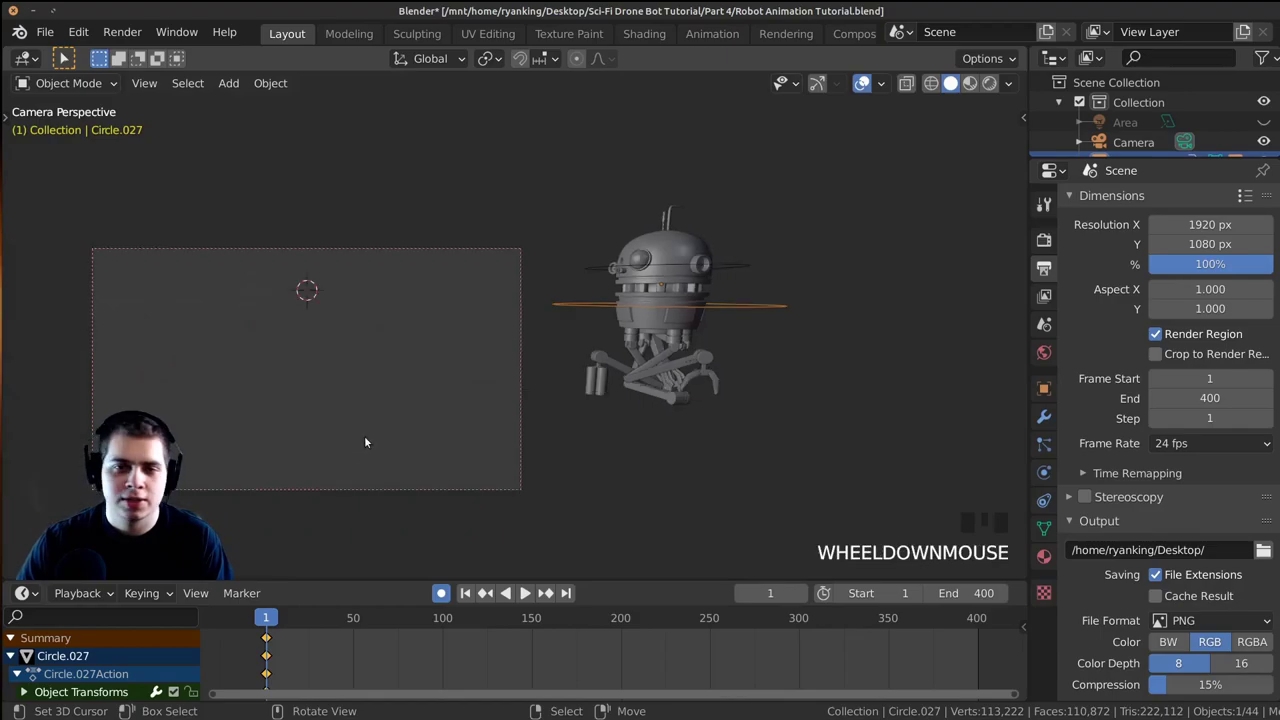
scroll(365, 442, "down", 2, "shift")
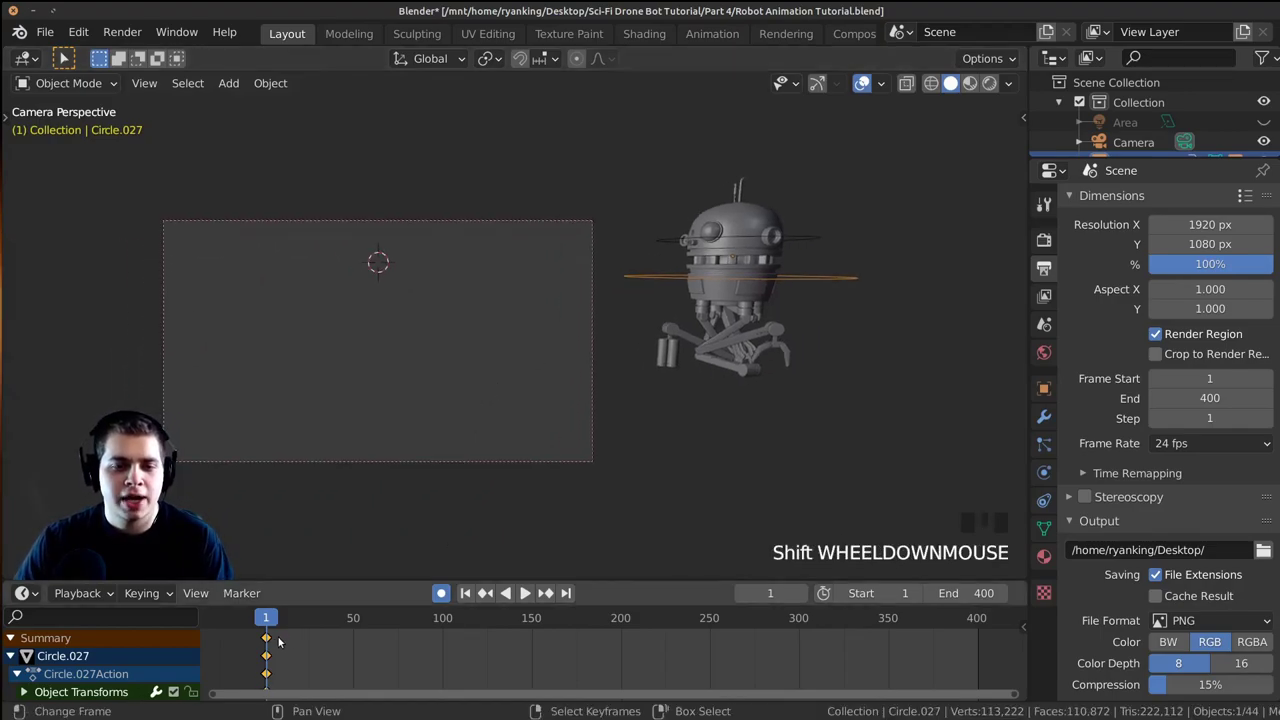
Test starting and stopping the animation playback, and return the playhead to the start.
left_click(297, 638)
left_click(265, 642)
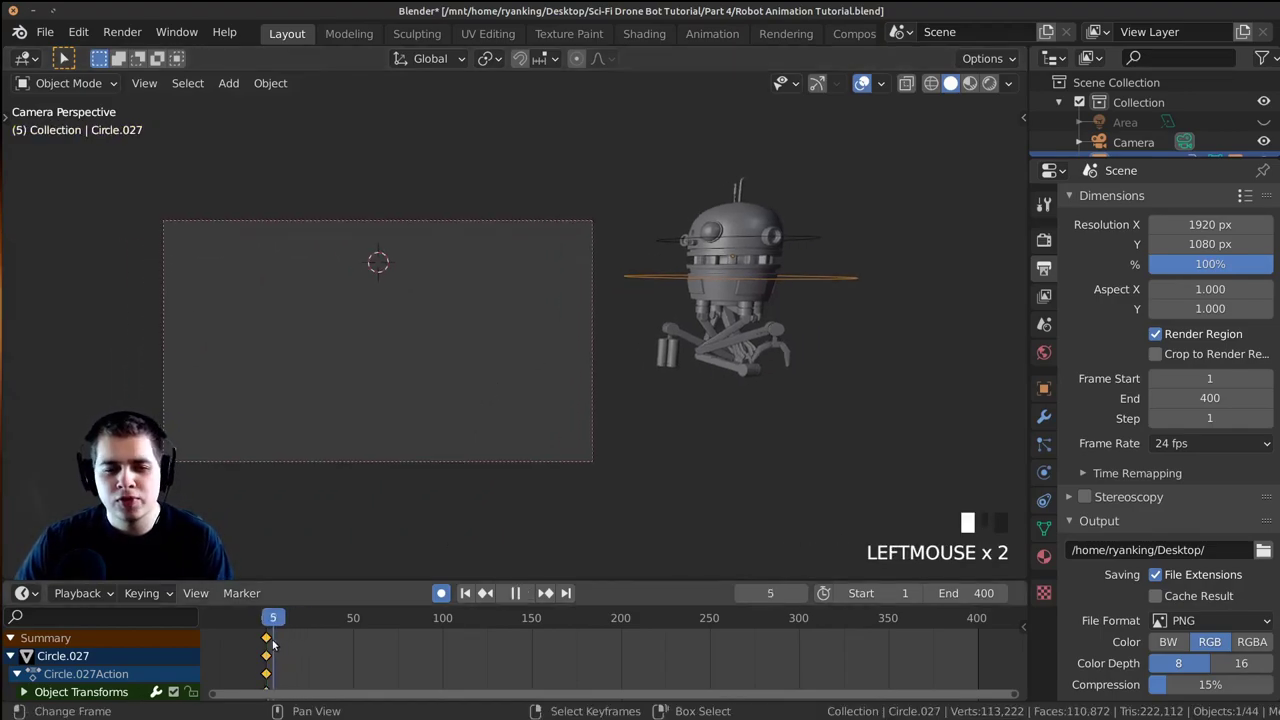
key("space")
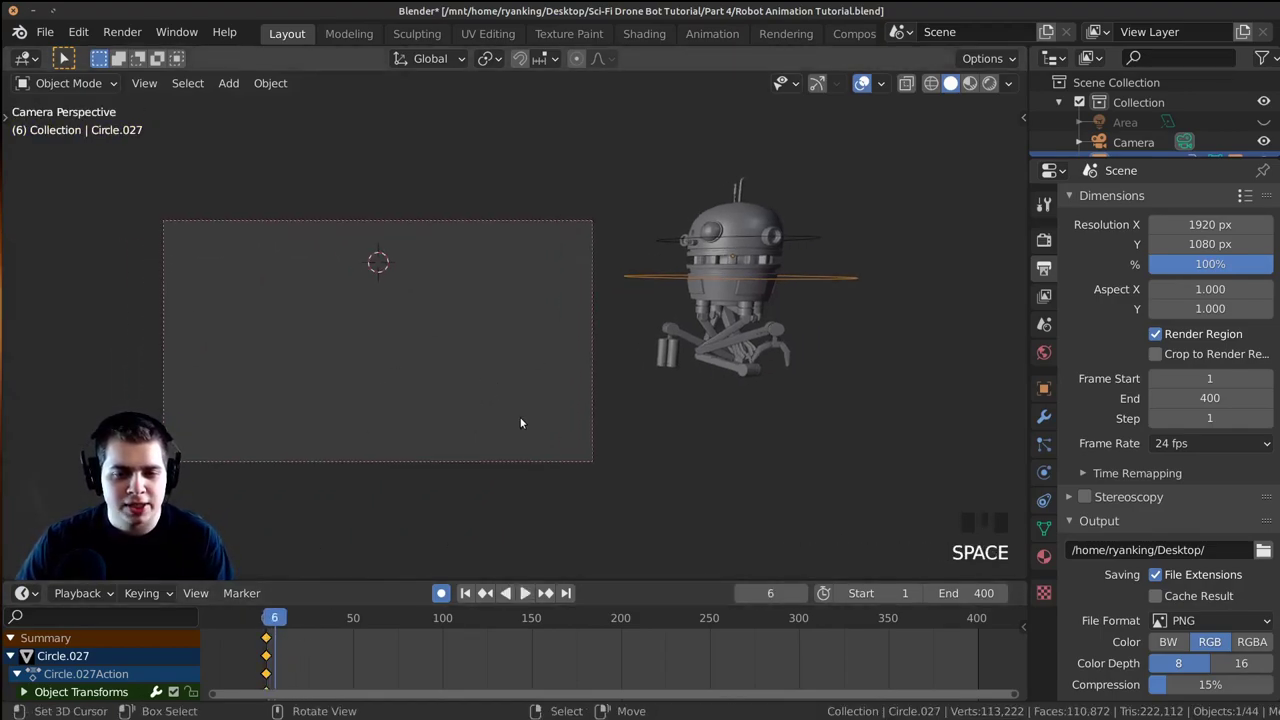
key("space")
key("space")
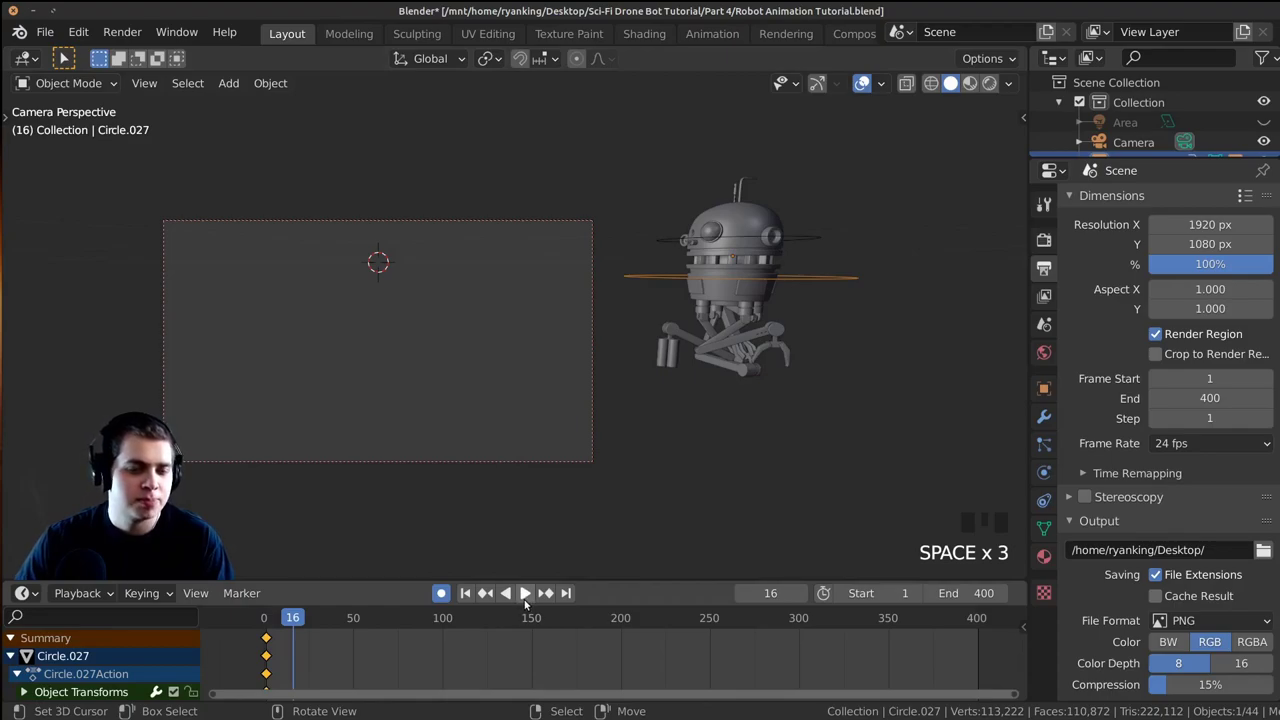
left_click(525, 597)
left_click(525, 597)
left_click(265, 648)
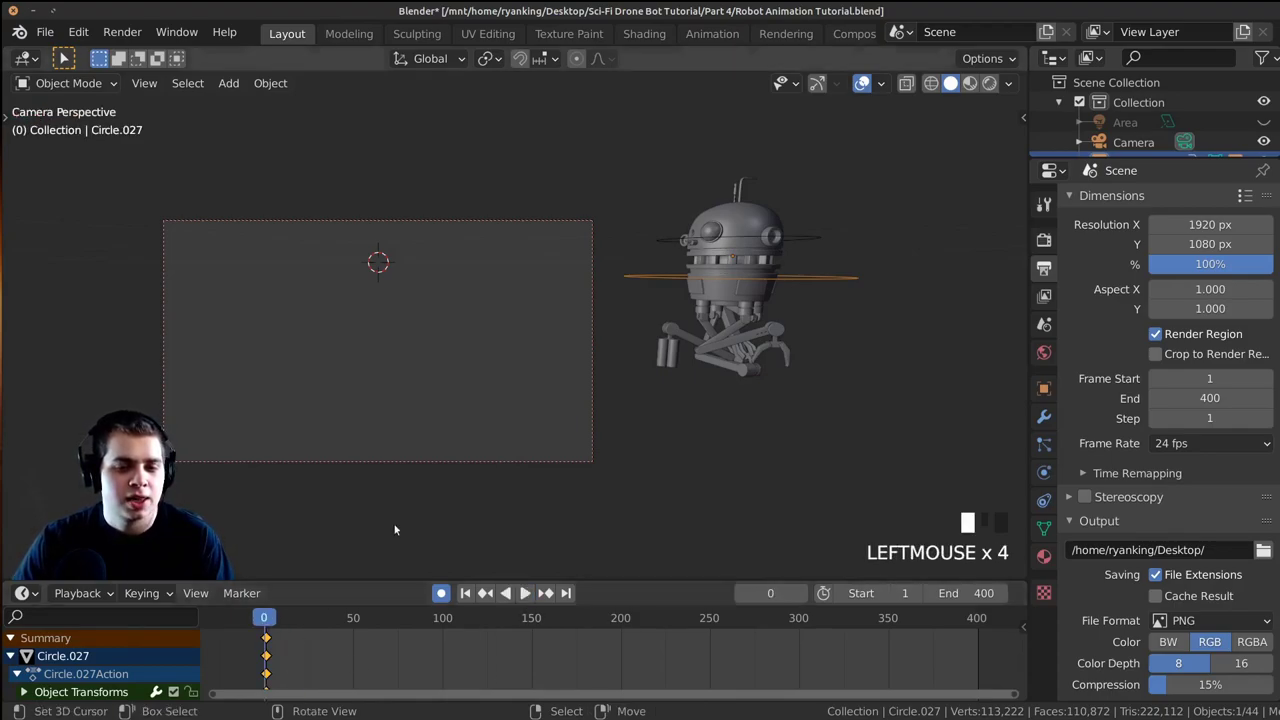
Play the timeline up to frame 65 and move the control circle to bring the robot inside the camera frame.
key("space")
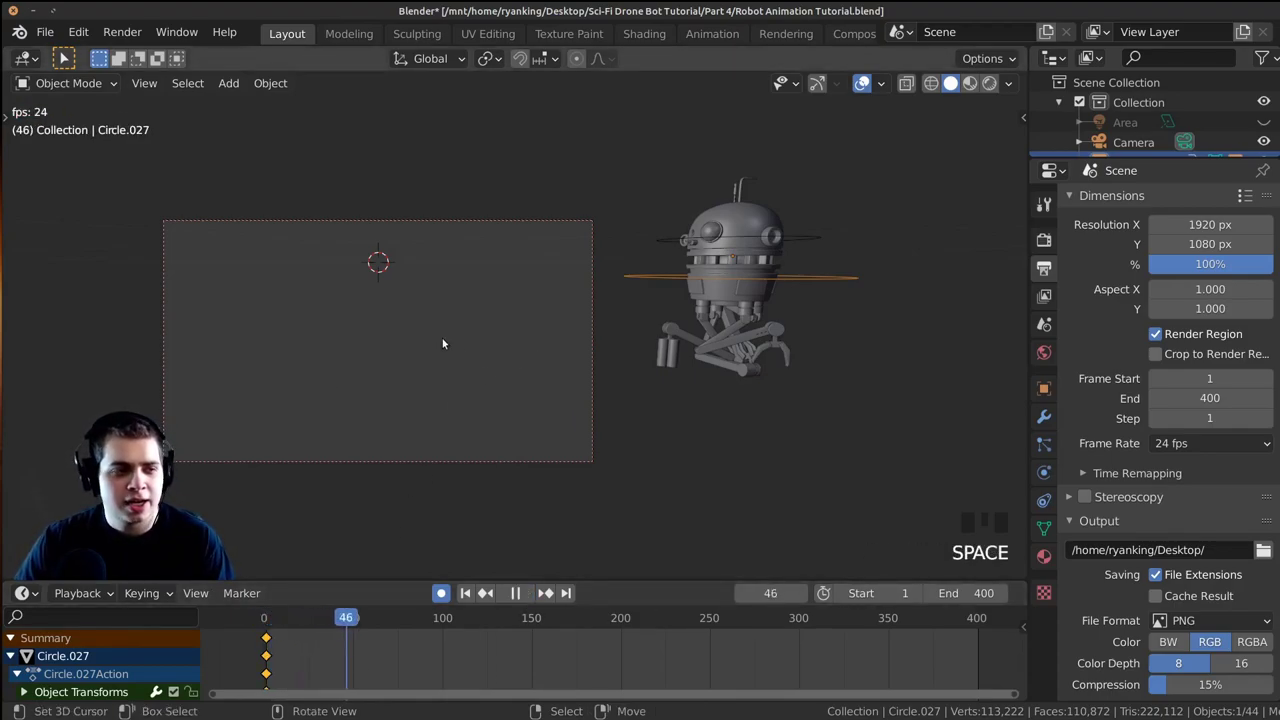
key("space")
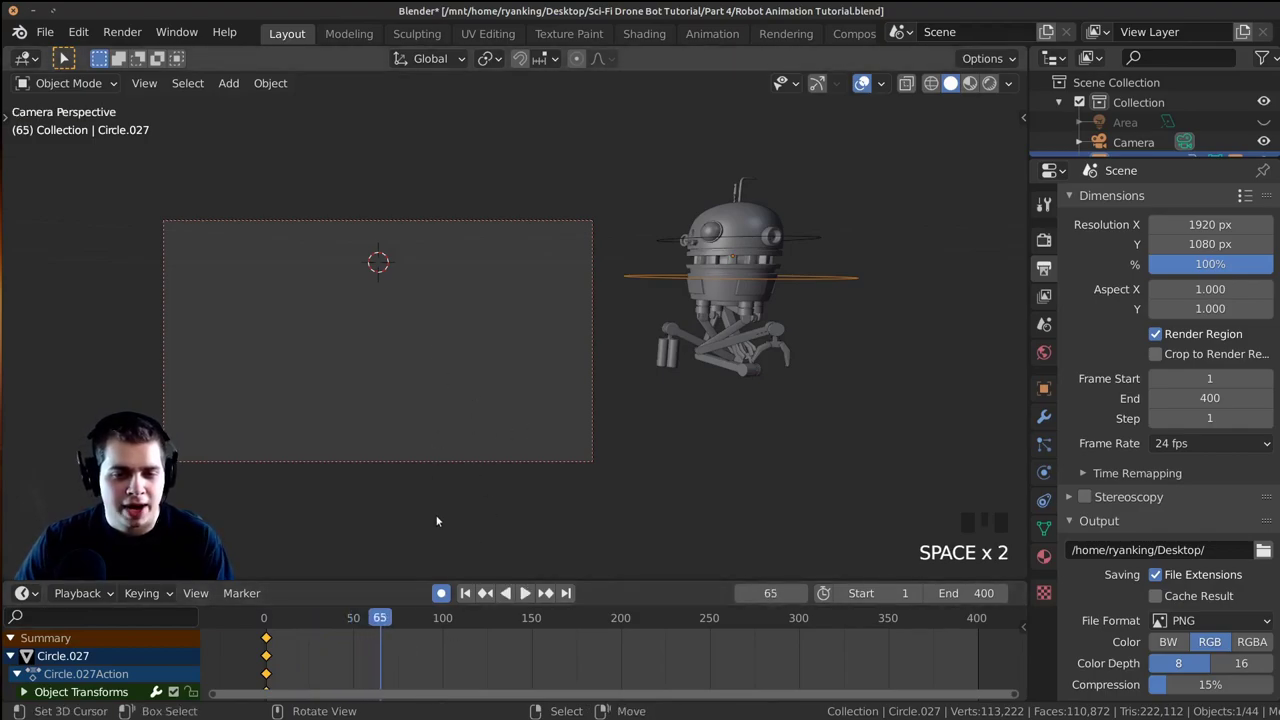
left_click(382, 648)
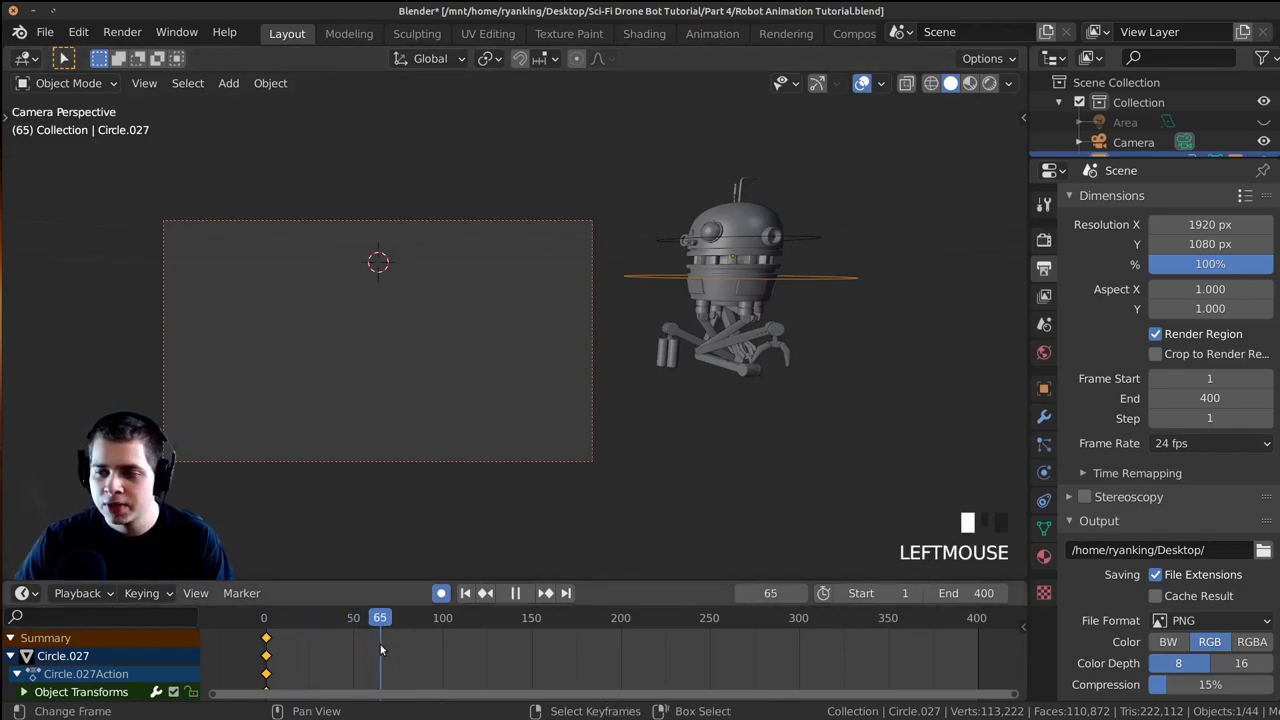
scroll(923, 257, "up", 2)
key("g")
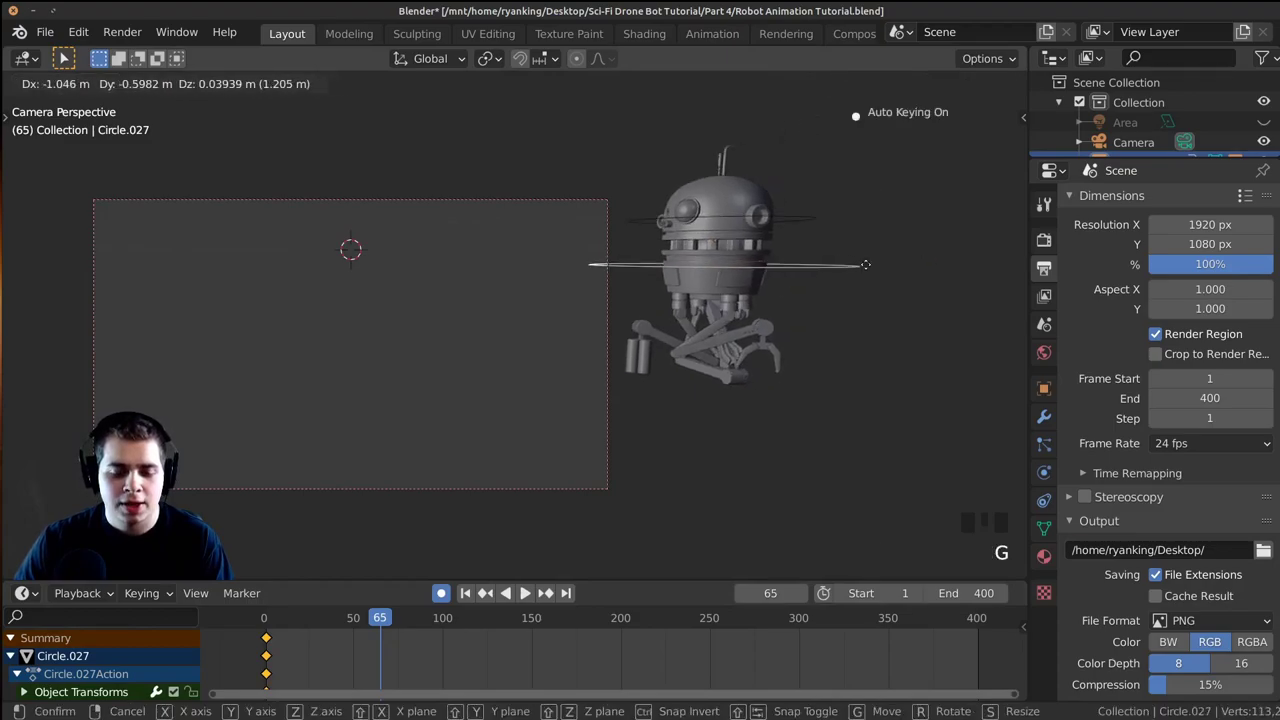
right_click(943, 245)
key("g")
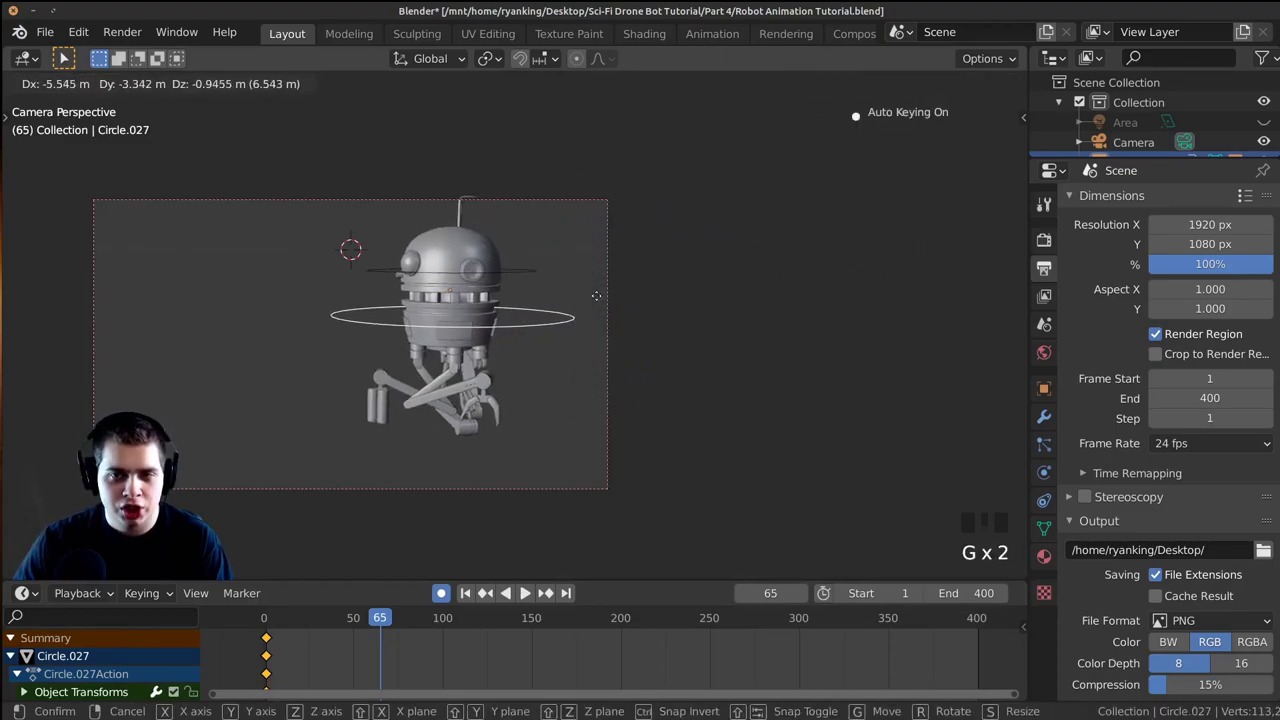
left_click(580, 312)
Rotate the control circle about 30° around the global Z axis at frame 65.
key("r")
key("r")
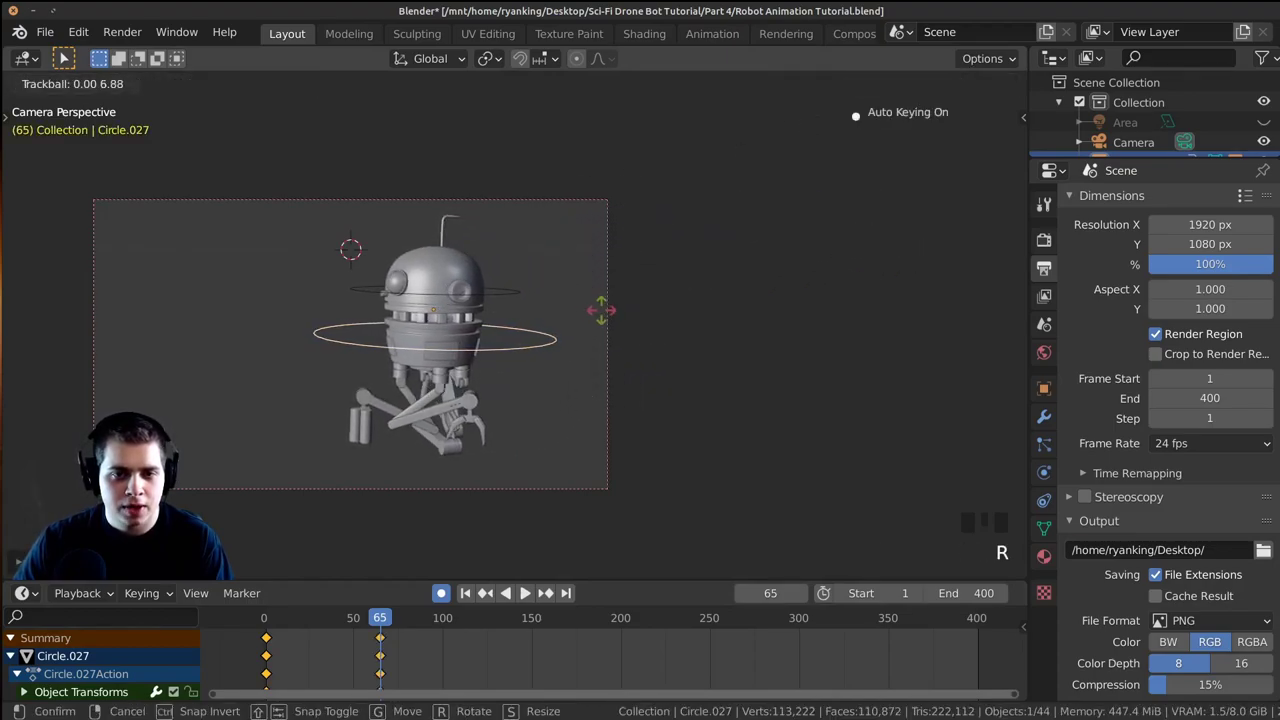
right_click(605, 313)
key("r")
key("z")
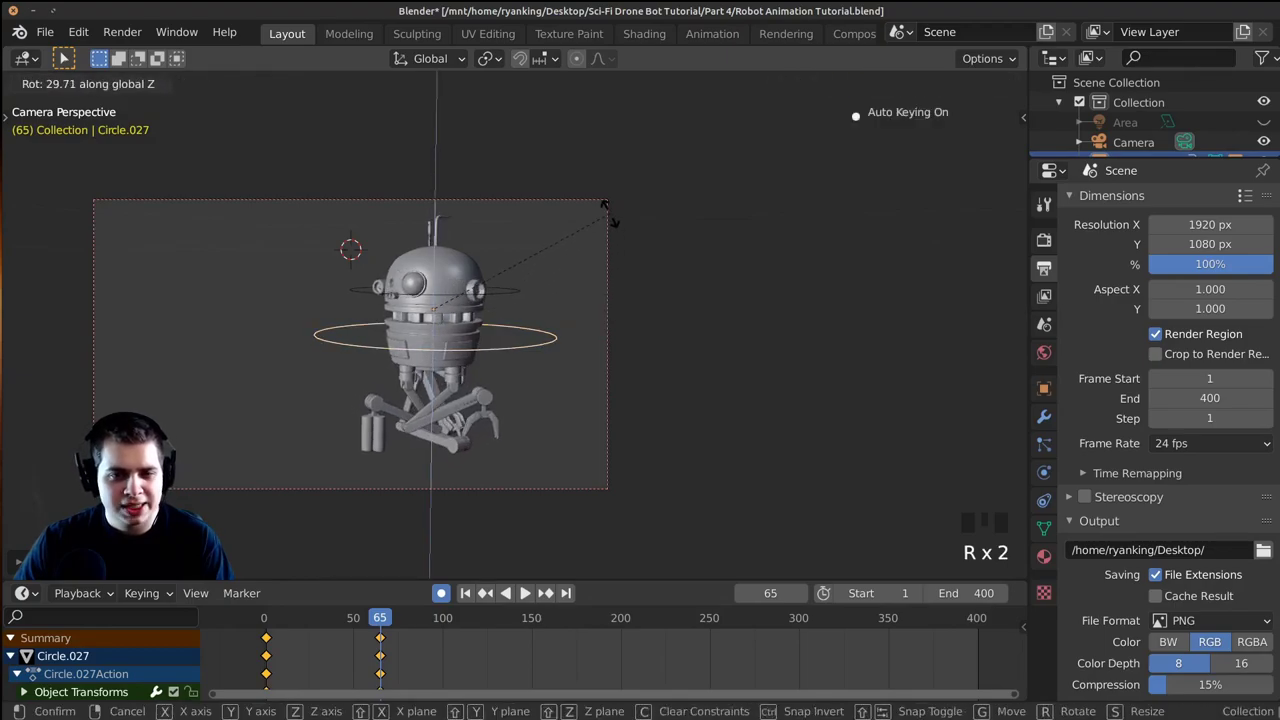
left_click(609, 216)
Fine-tune the robot's position at frame 65 so that it sits near the middle of the camera frame.
key("g")
left_click(545, 226)
middle_click_drag(545, 226, 620, 227, "shift")
key("g")
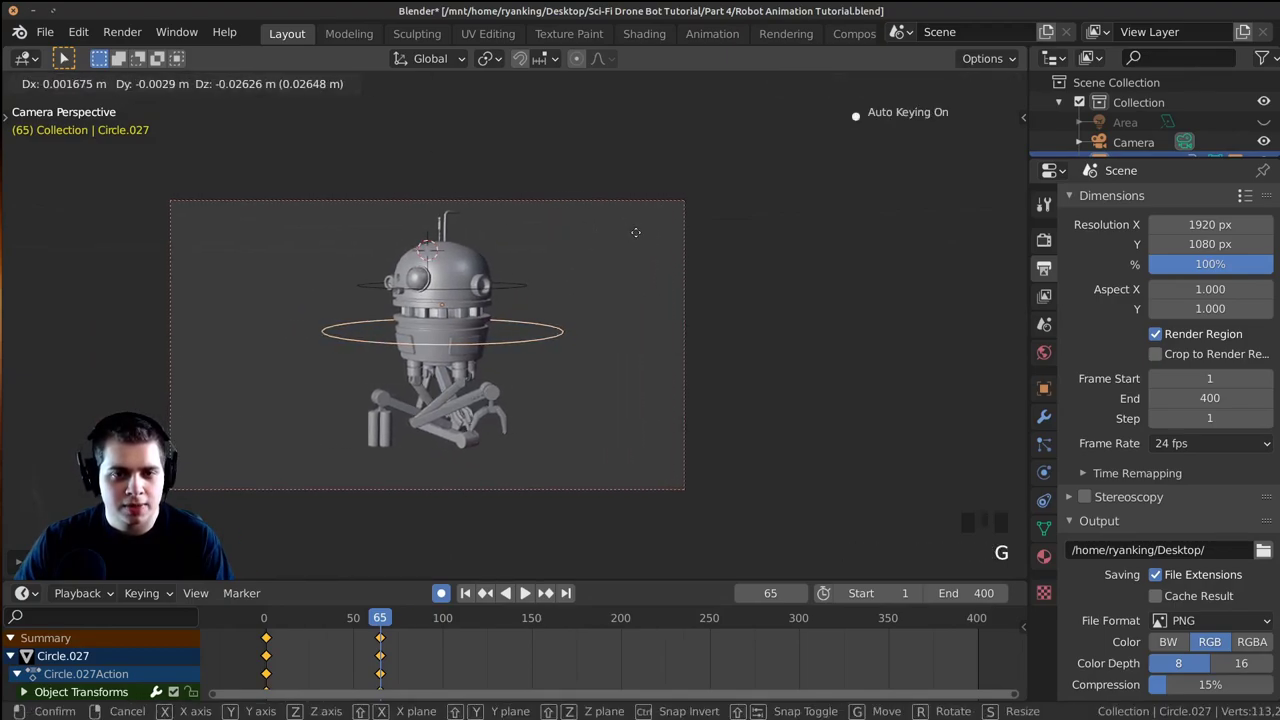
left_click(594, 277)
middle_click_drag(594, 277, 669, 275, "shift")
scroll(700, 265, "up", 1)
key("g")
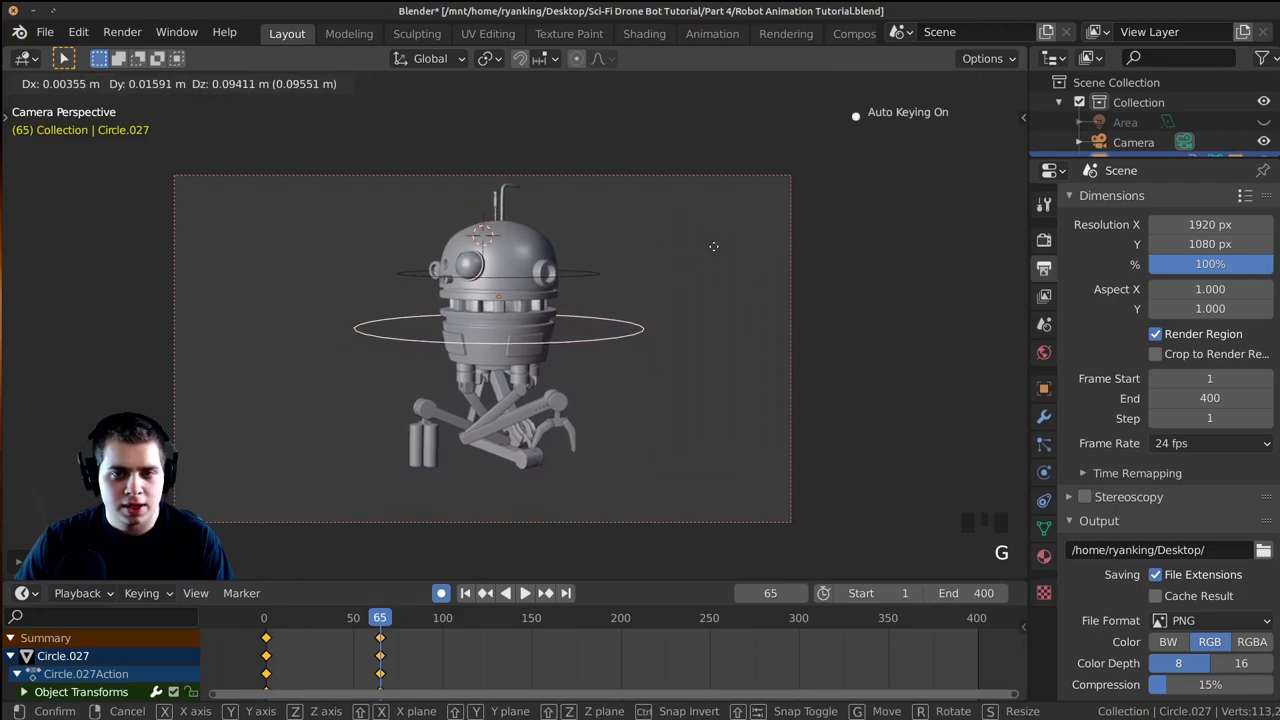
left_click(713, 246)
Scrub the timeline to review the robot's entrance, ending at frame 100.
left_click_drag(373, 660, 306, 647)
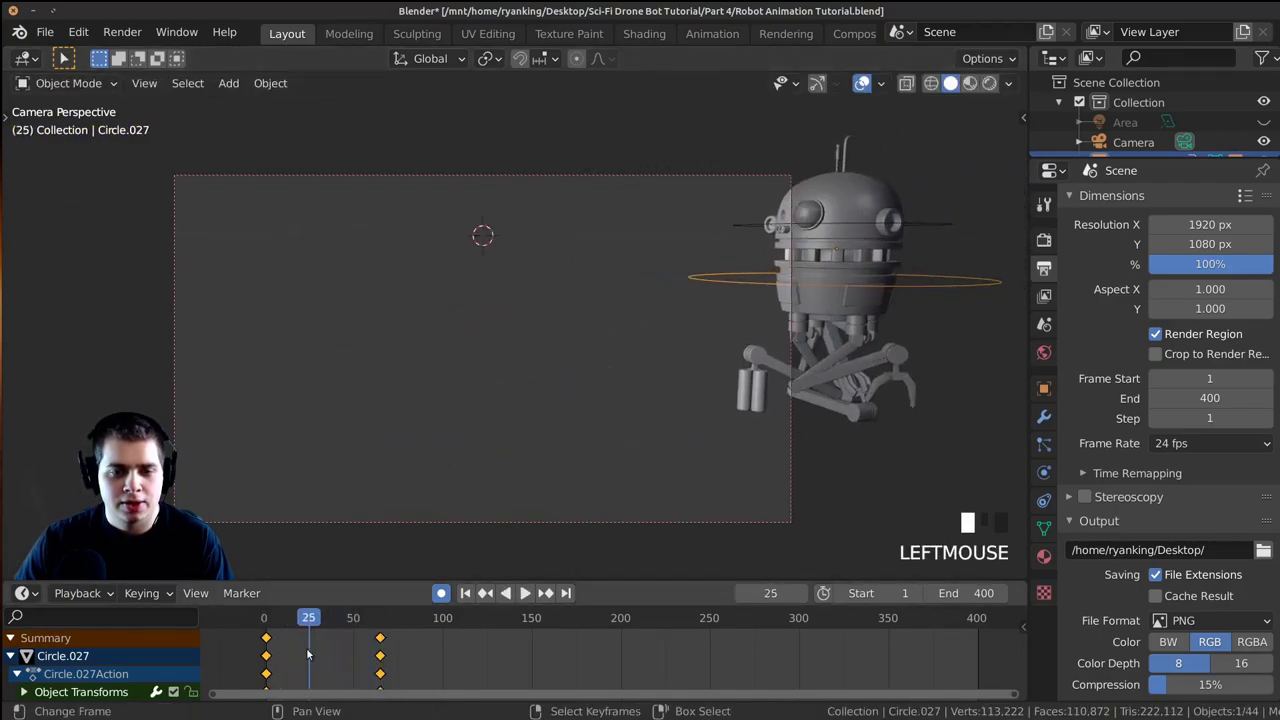
middle_click_drag(306, 647, 395, 670)
scroll(408, 657, "down", 3)
left_click(335, 660)
scroll(395, 670, "down", 1)
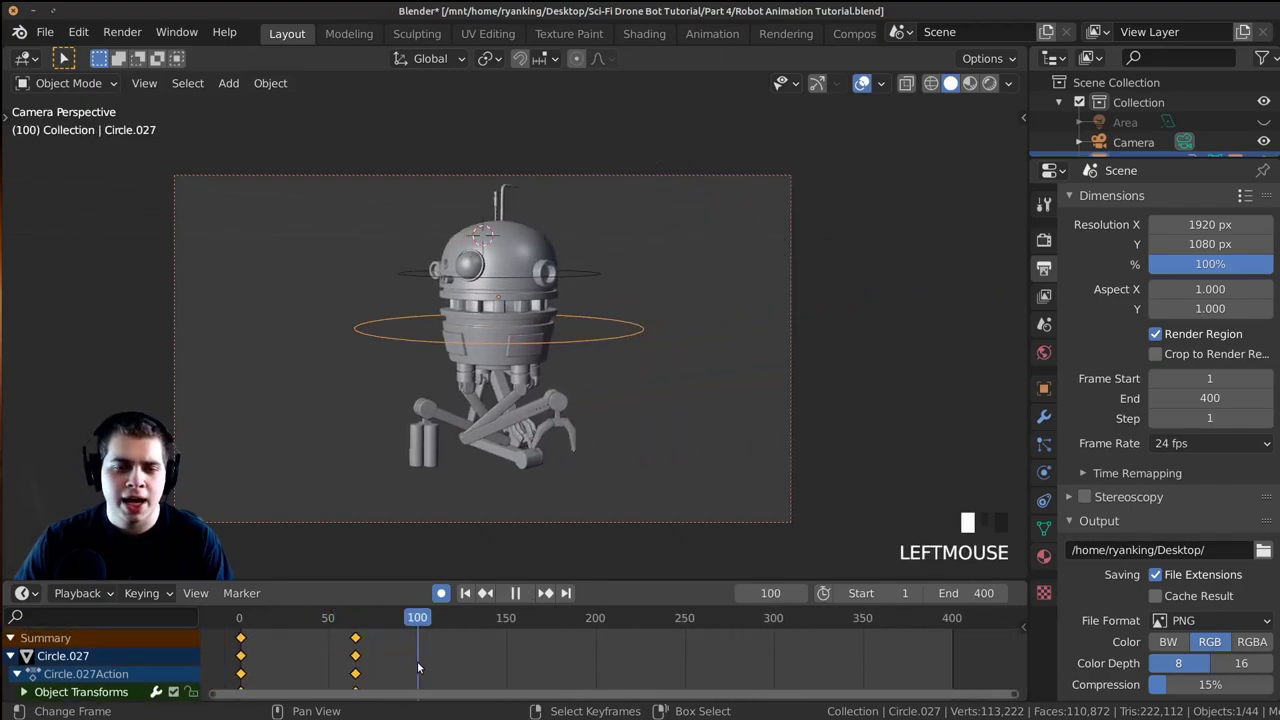
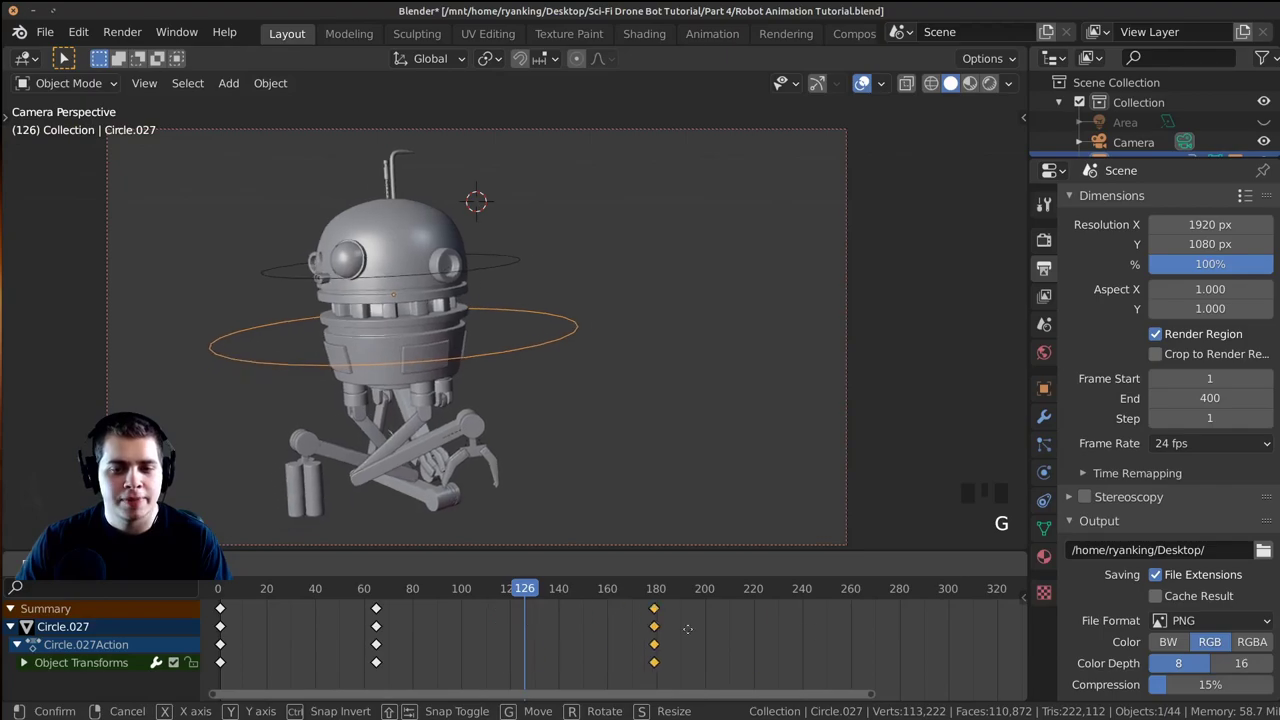
Move the control circle's last keyframe to about frame 108, checking the timing in playback.
left_click(503, 656)
key("space")
key("g")
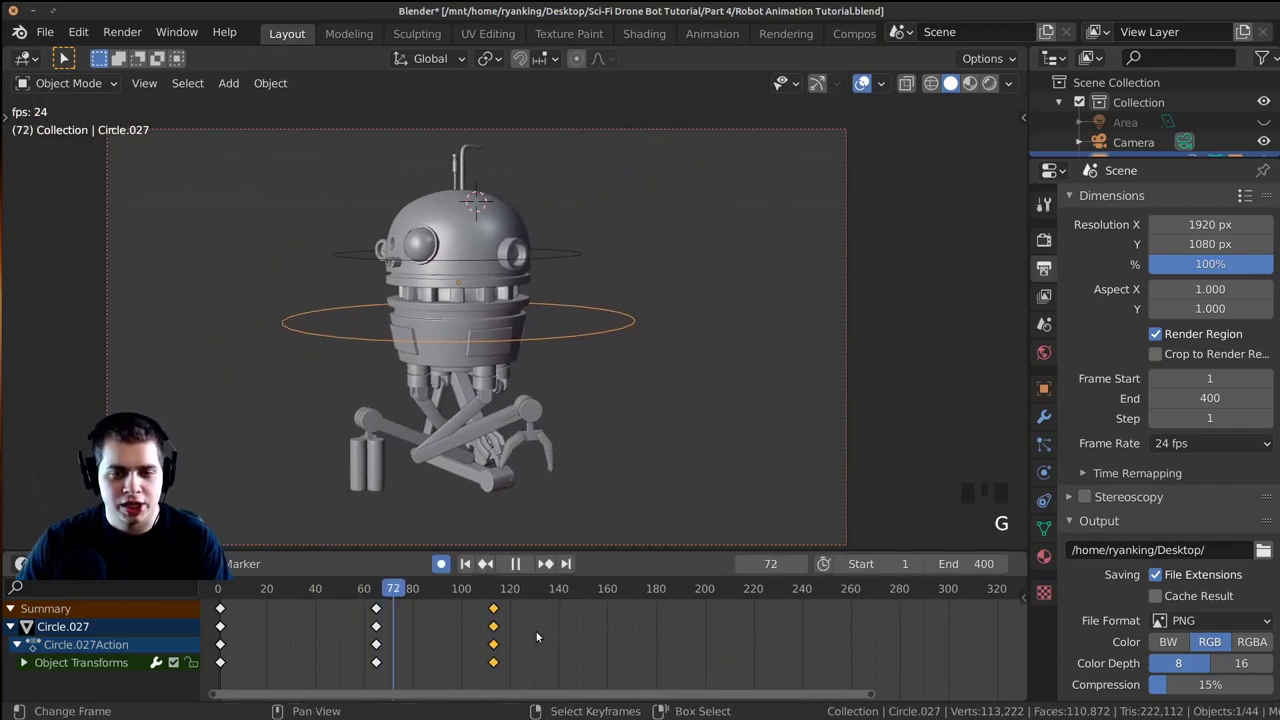
left_click(524, 640)
Level the tilted robot at frame 122 by rotating the control circle and adjusting its position.
middle_click_drag(604, 339, 502, 307)
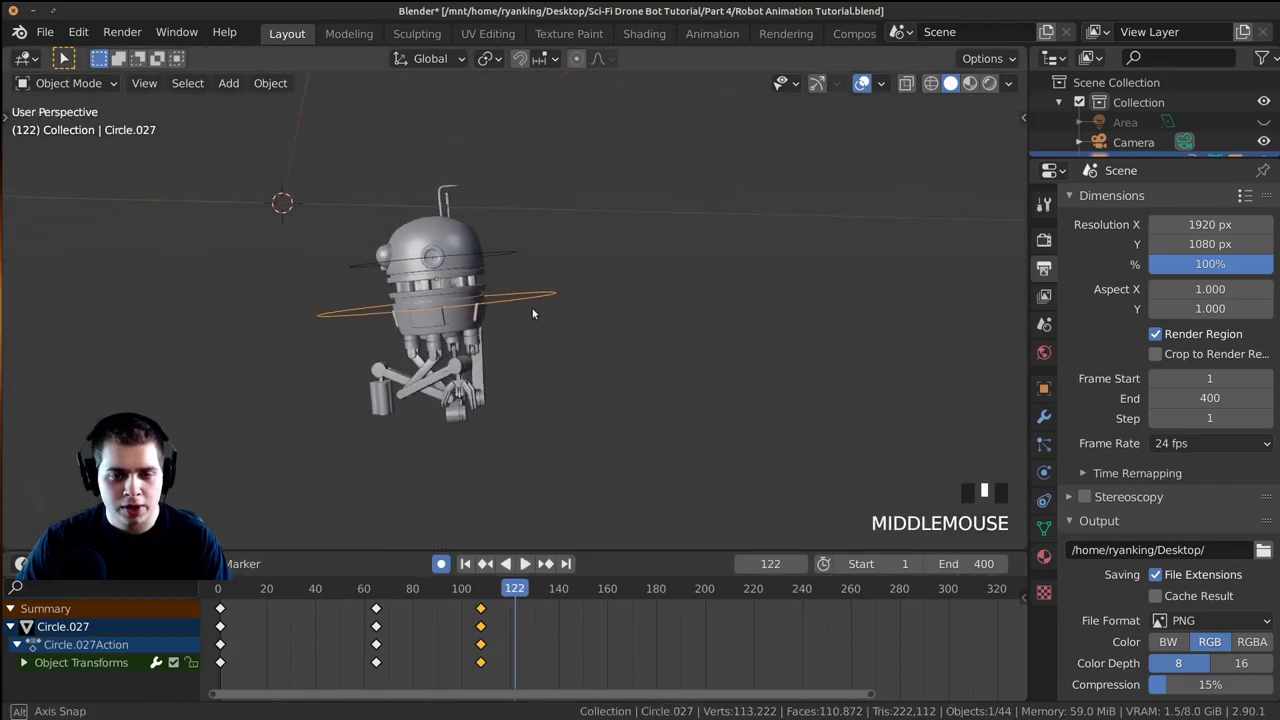
key("r")
left_click(697, 362)
key("KP_0")
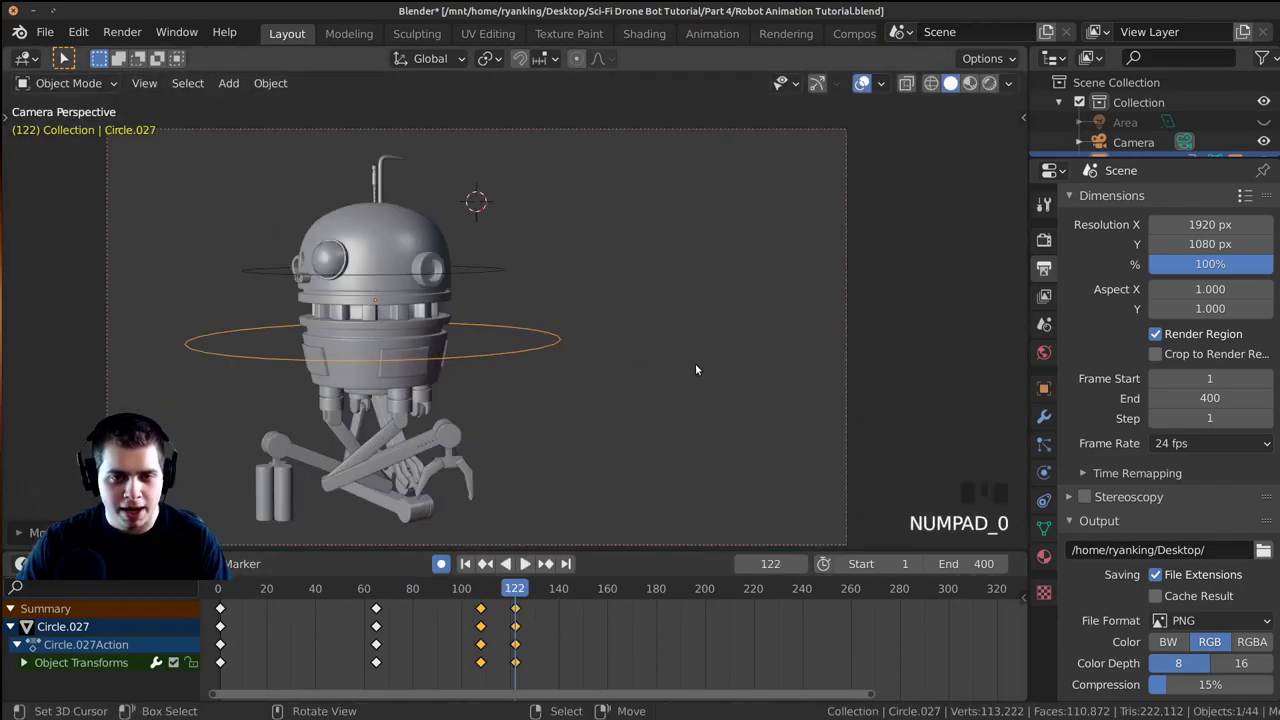
middle_click_drag(695, 363, 611, 289)
key("g")
left_click(539, 286)
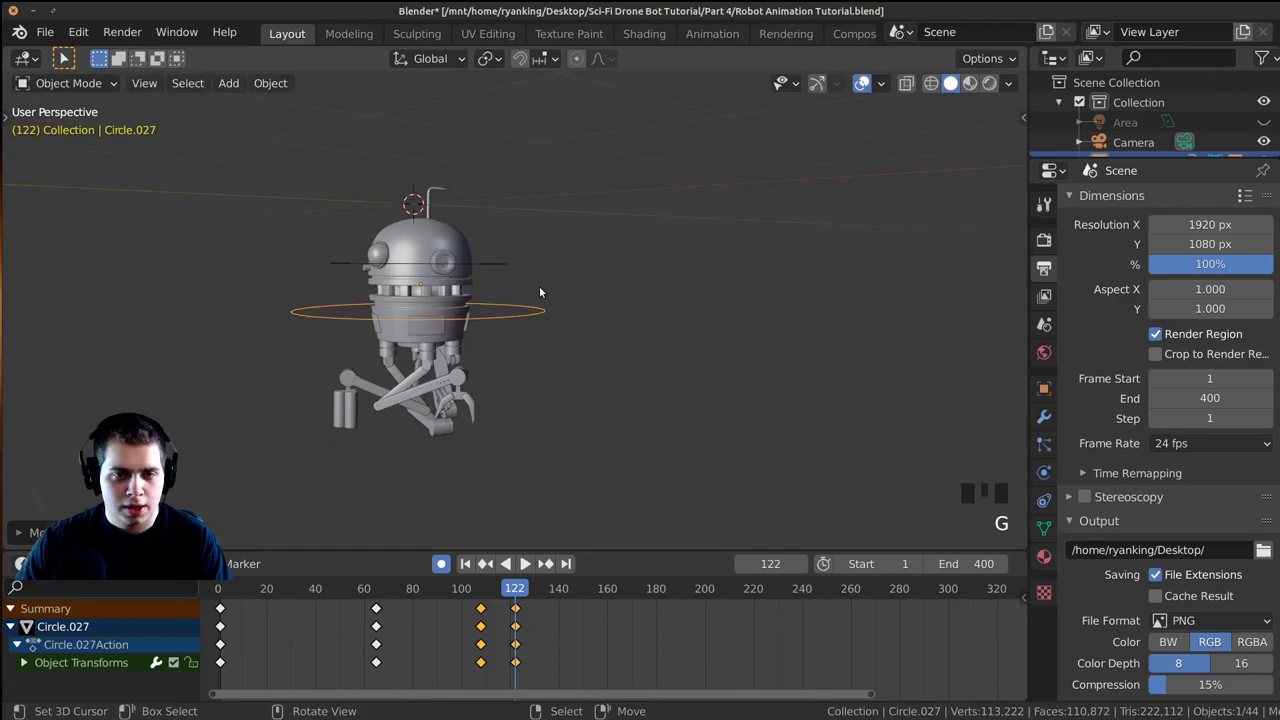
key("KP_0")
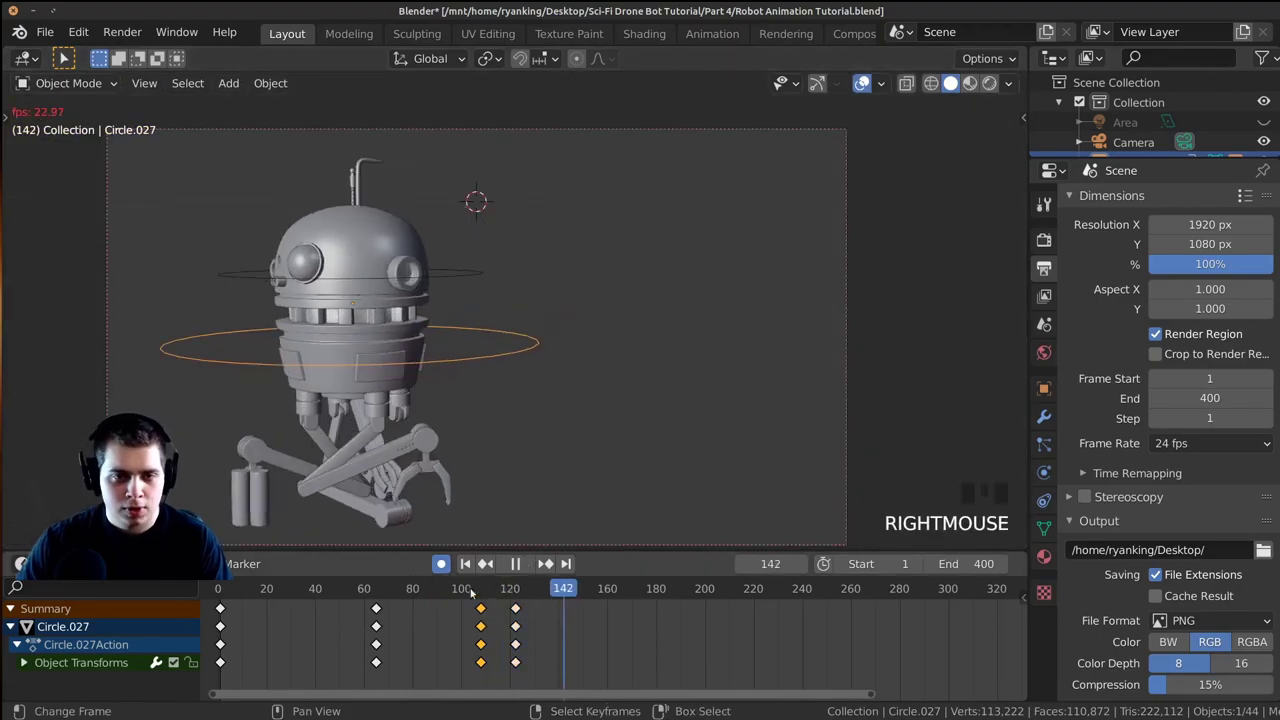
Retime the control circle's last two keyframes to about frames 92 and 112 while playing back the motion.
left_click(361, 628)
key("space")
key("g")
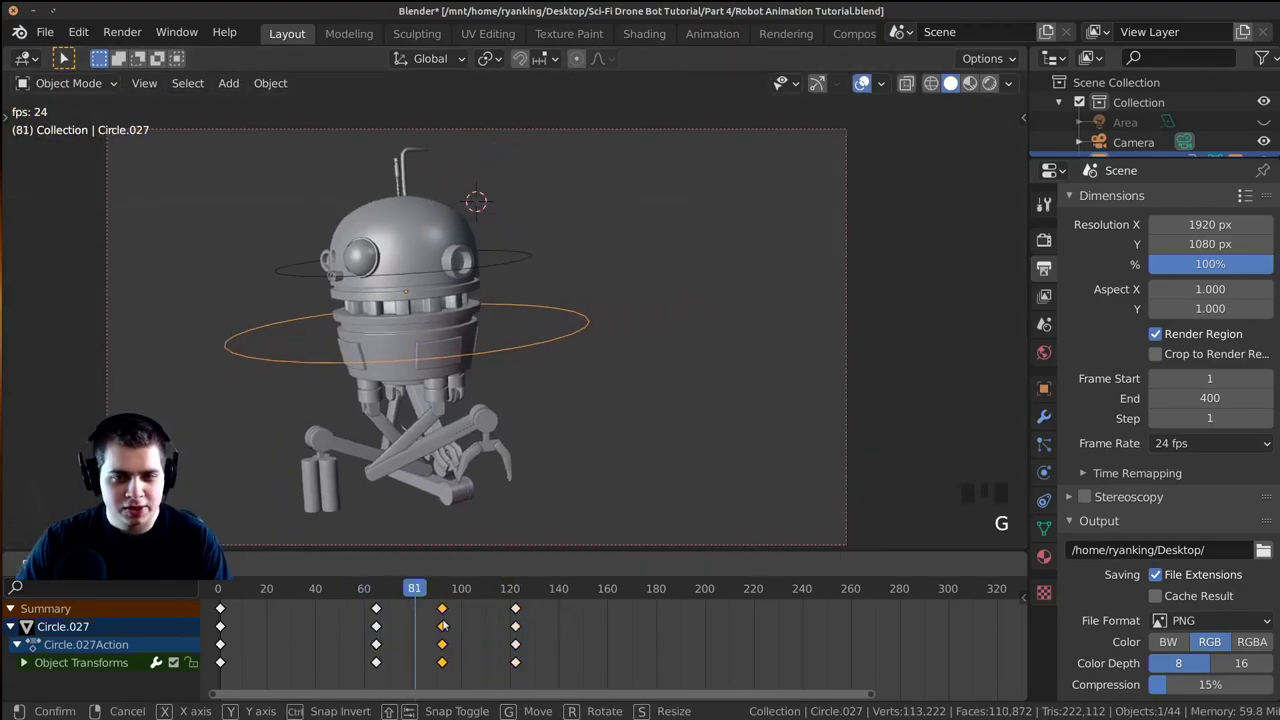
left_click(464, 626)
left_click(363, 623)
right_click(516, 610)
key("g")
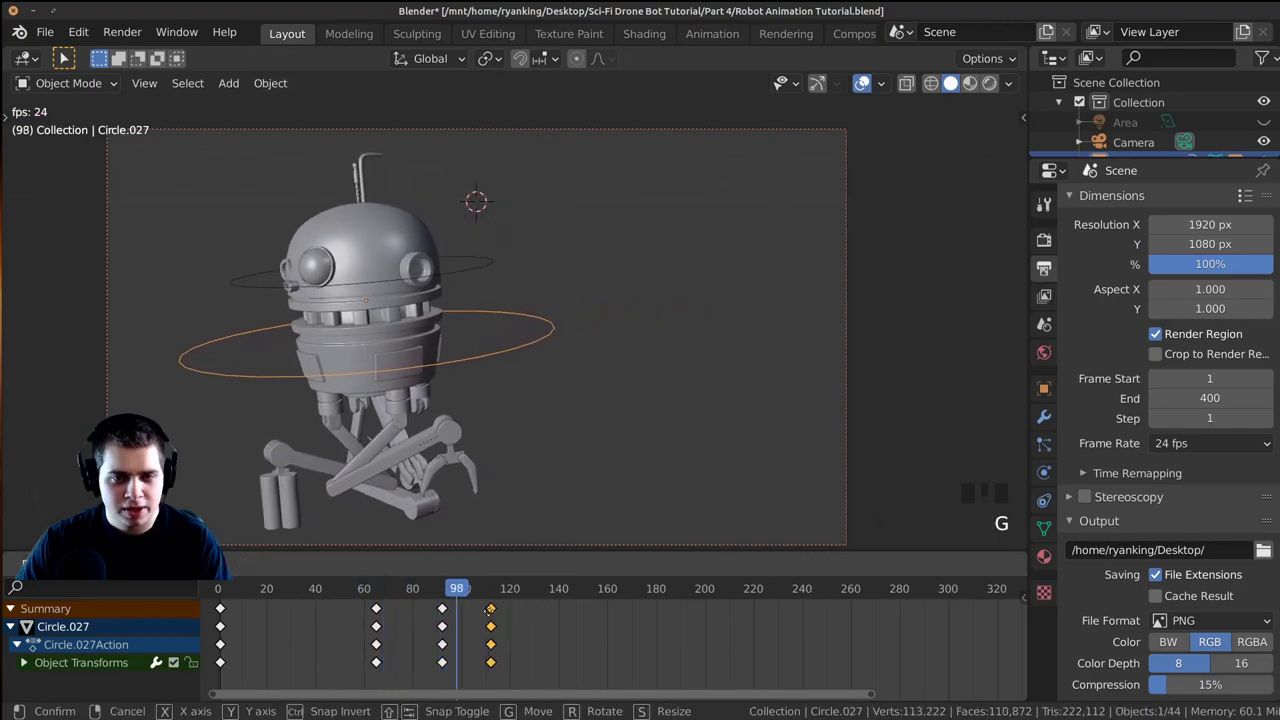
left_click(491, 614)
Delete the control circle's keyframe at frame 92.
right_click(443, 612)
left_click(448, 618)
left_click_drag(450, 620, 452, 650)
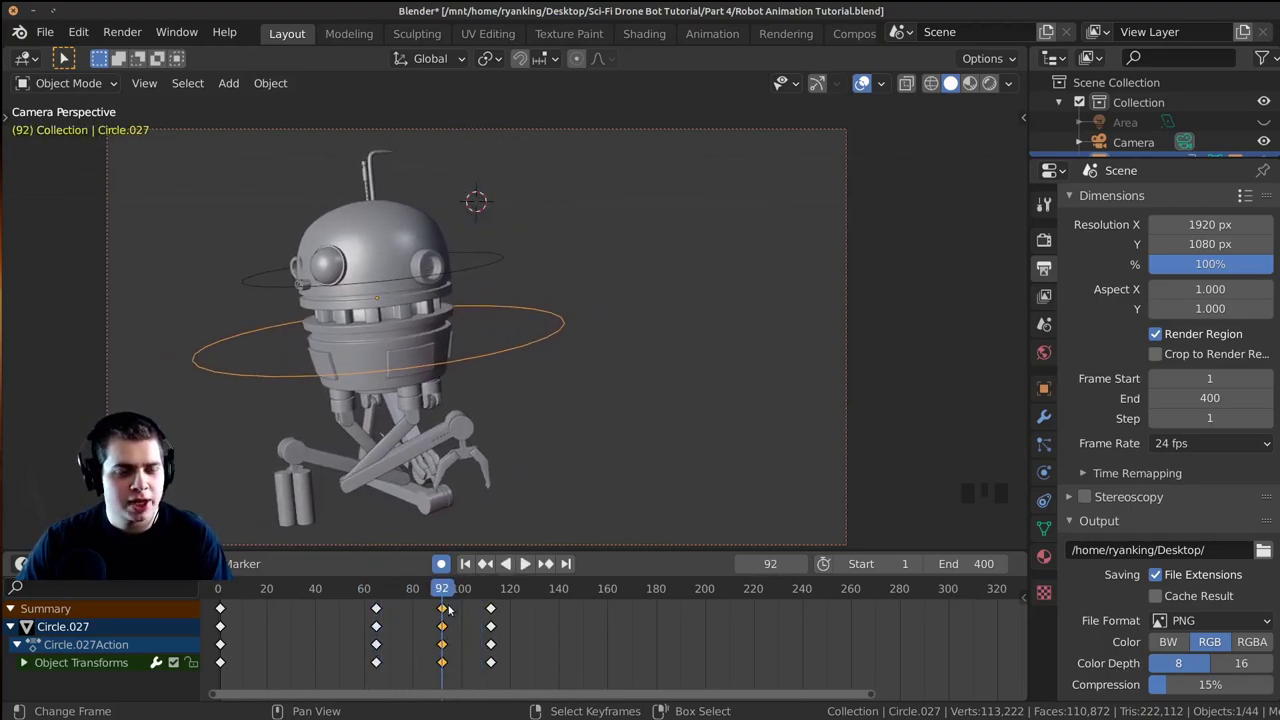
key("x")
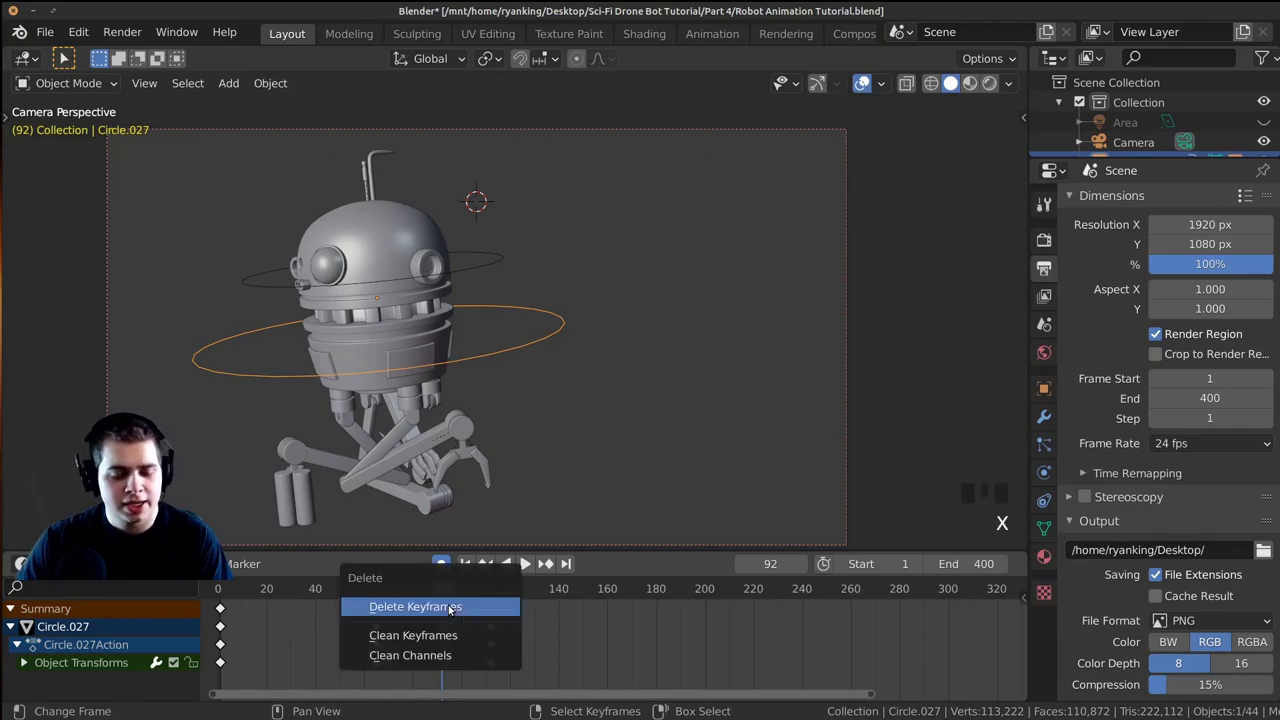
left_click(453, 607)
Tilt the robot in its direction of travel at frame 65 and adjust the control circle's position.
left_click_drag(448, 622, 376, 620)
right_click(376, 620)
middle_click_drag(711, 360, 702, 318)
key("g")
left_click(665, 330)
key("g")
left_click(701, 310)
key("r")
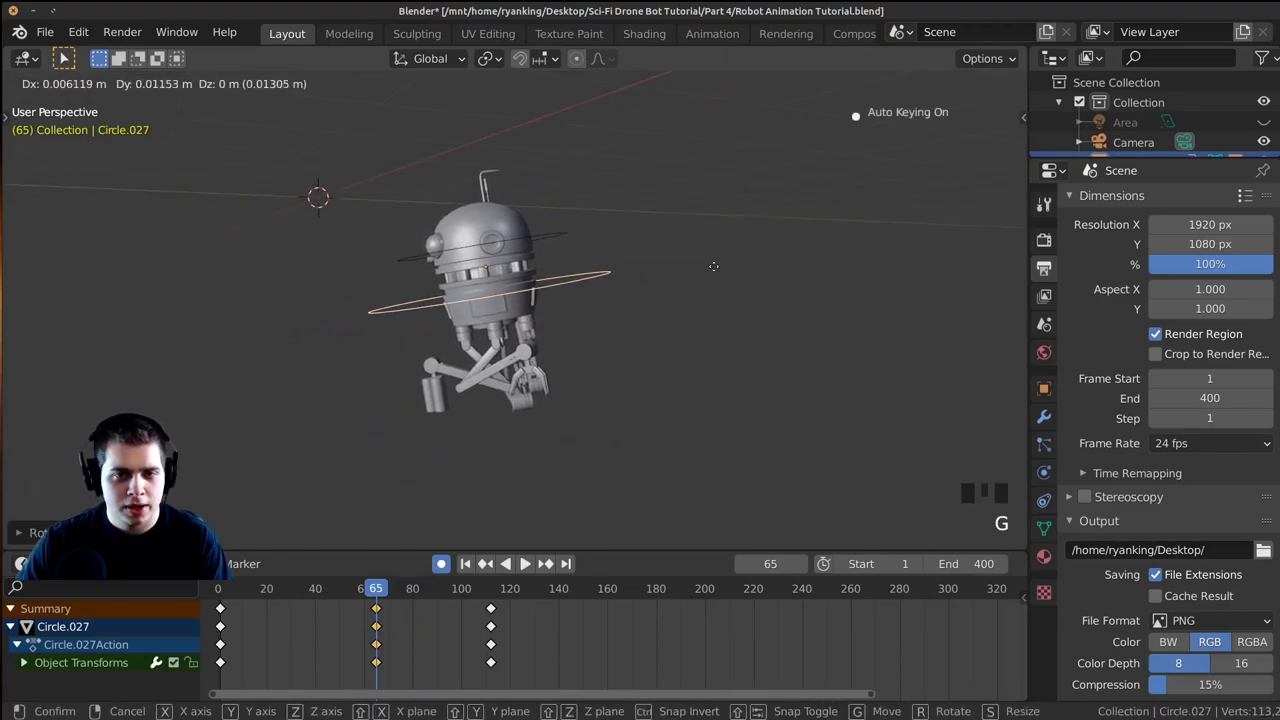
left_click(713, 266)
Return the playhead to frame 1 in the camera view, with the timeline closer on the keyframes.
left_click_drag(374, 645, 224, 635)
key("KP_0")
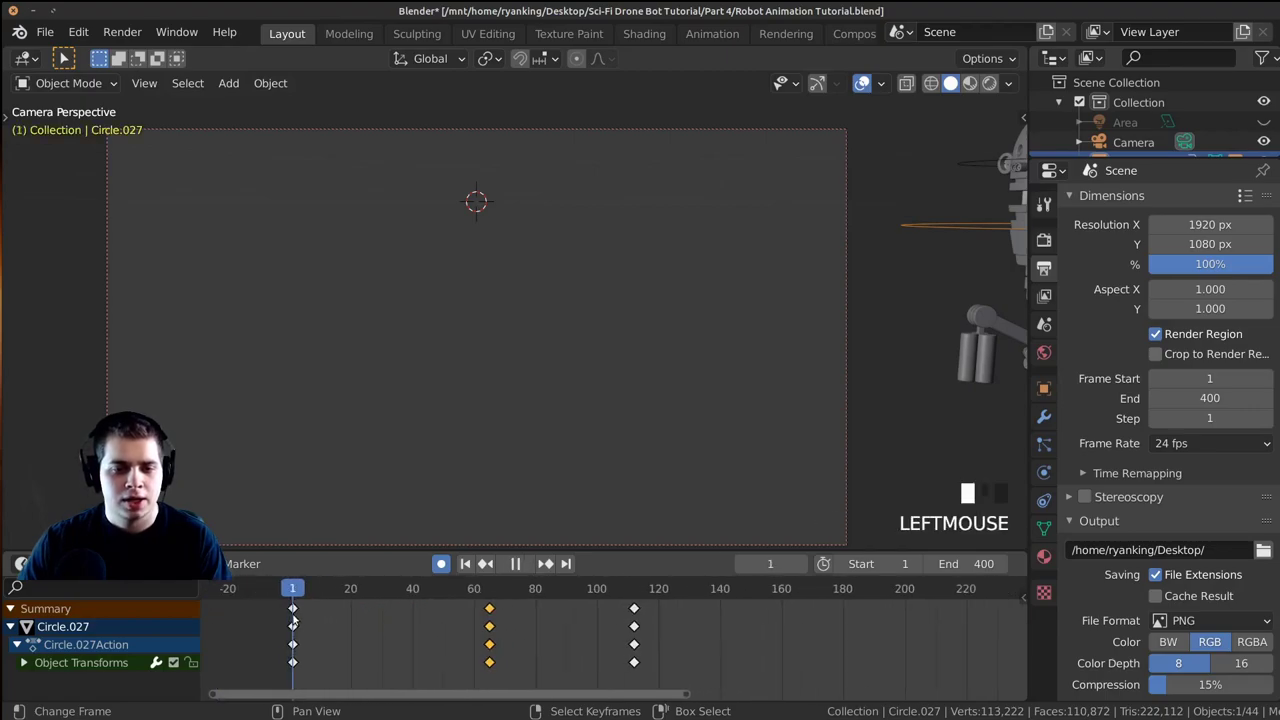
scroll(309, 623, "up", 3)
middle_click_drag(340, 629, 411, 645)
scroll(850, 350, "down", 1)
Tilt the robot slightly at frame 1 and adjust its position outside the camera frame.
middle_click_drag(850, 350, 812, 364)
middle_click_drag(812, 364, 711, 333, "shift")
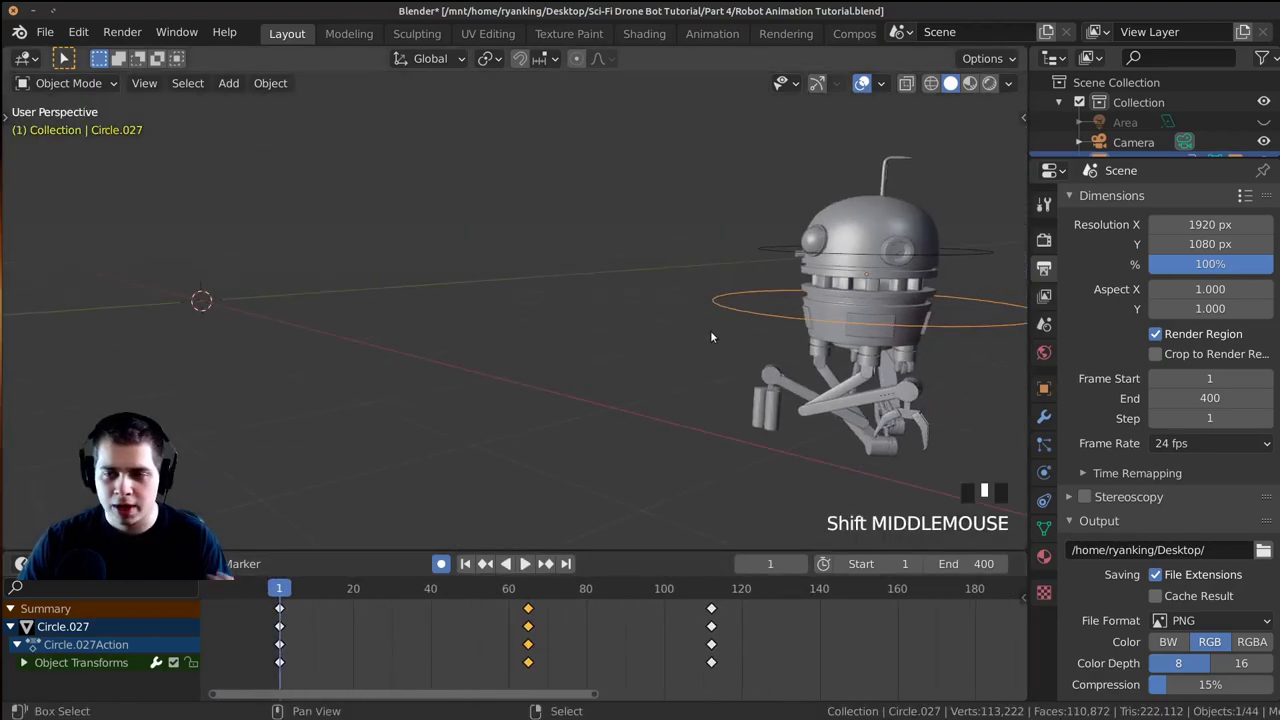
scroll(832, 282, "down", 2)
middle_click_drag(832, 282, 881, 224)
key("r")
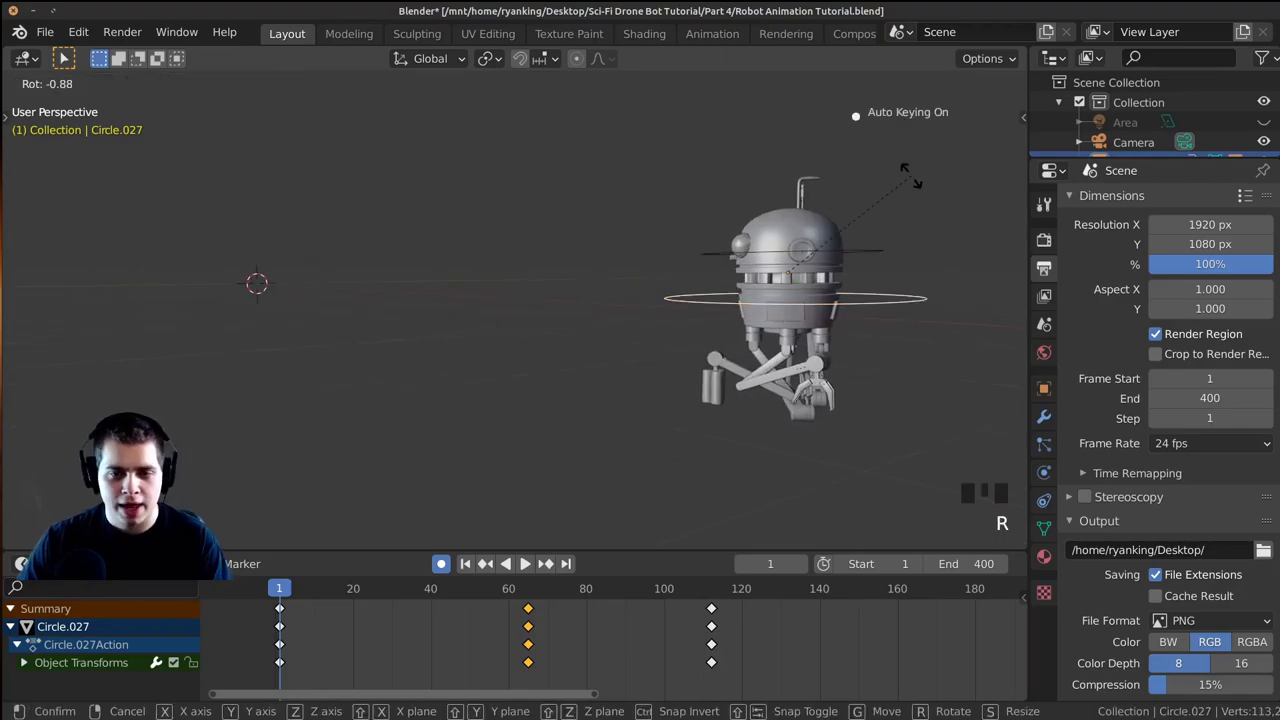
left_click(904, 169)
middle_click_drag(904, 169, 917, 174)
key("r")
left_click(913, 169)
key("g")
left_click(909, 169)
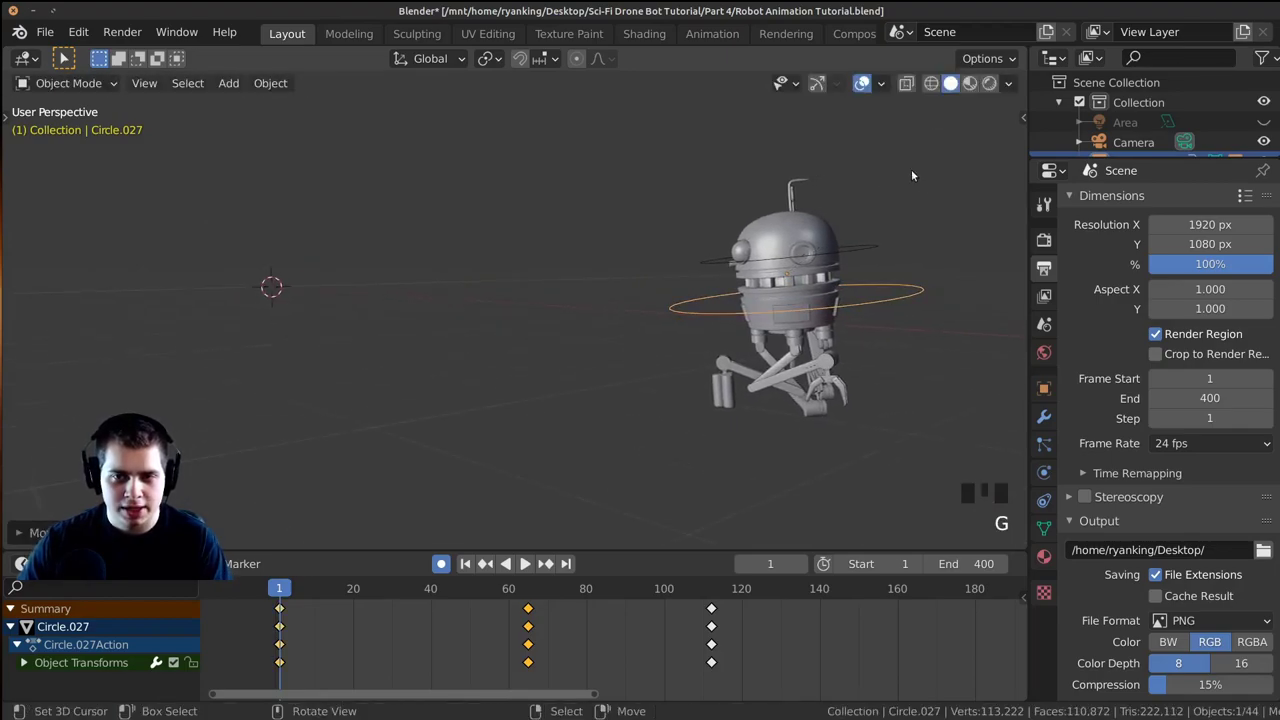
key("KP_0")
scroll(726, 287, "up", 2)
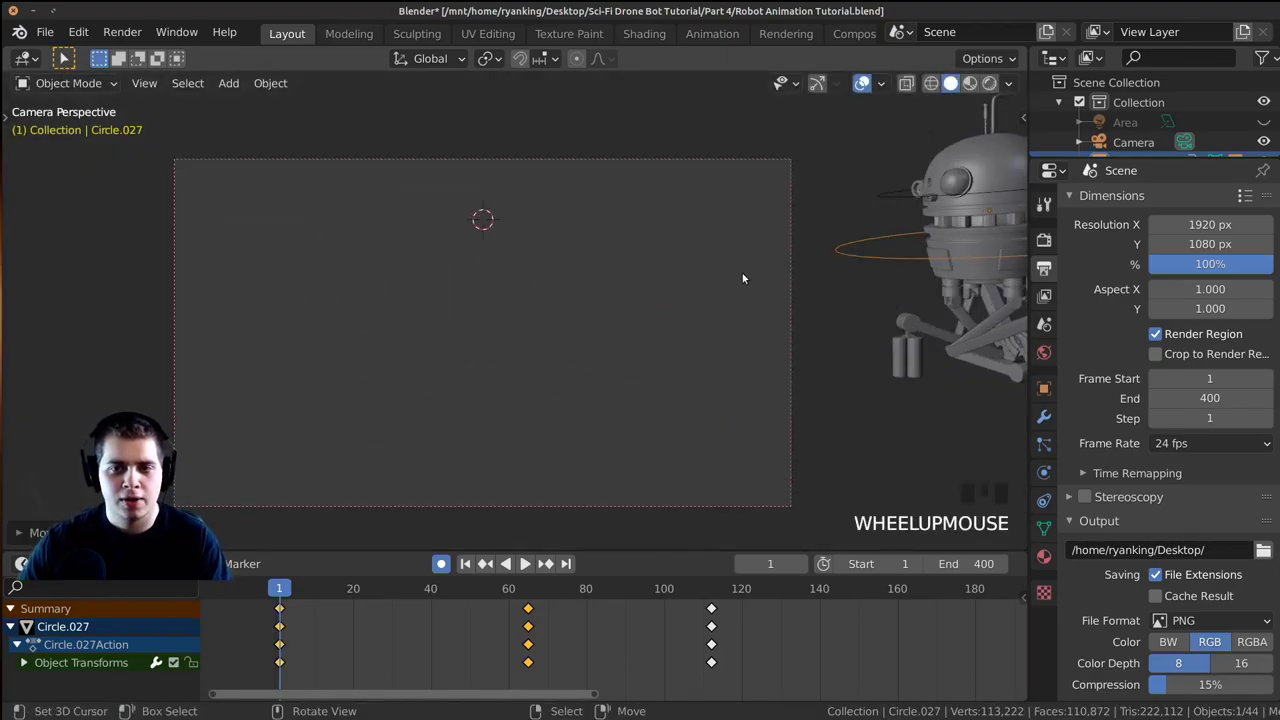
Play the animation and move the control circle's last two keyframes earlier, to about frames 62 and 92.
key("space")
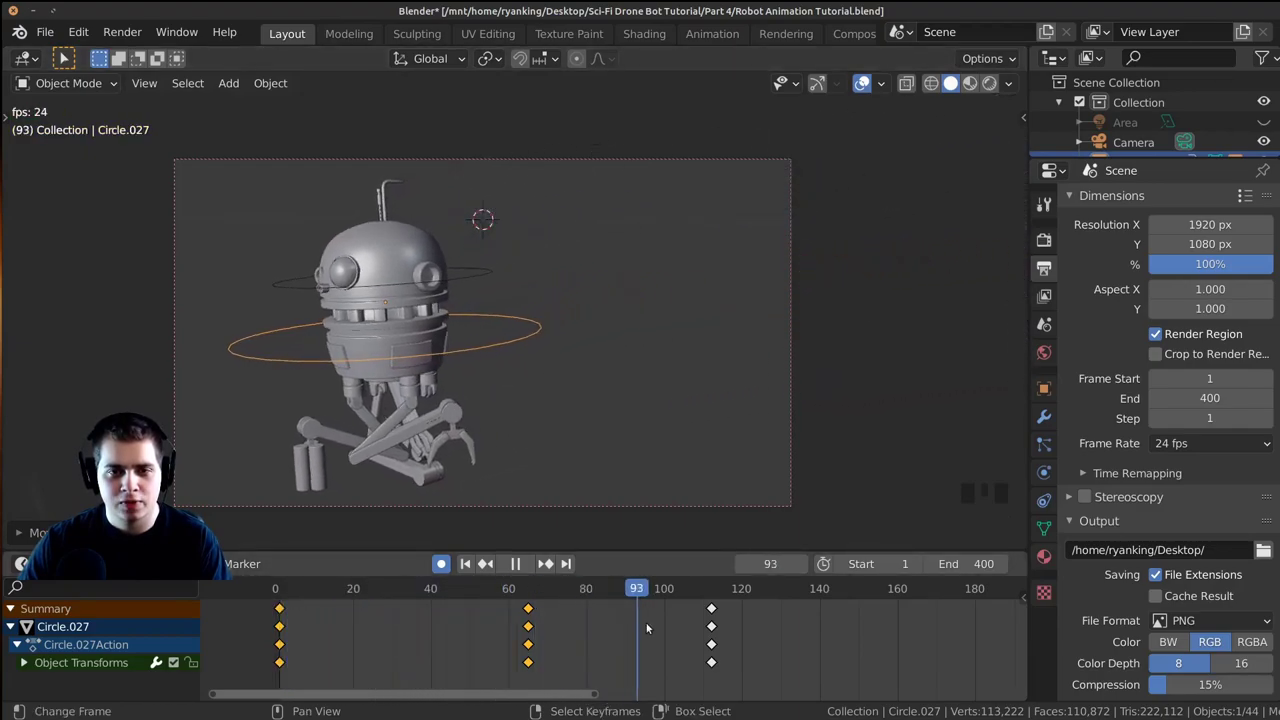
key("space")
right_click(711, 643)
key("g")
left_click(664, 640)
left_click(489, 635)
key("space")
key("g")
left_click(626, 634)
left_click(406, 652)
key("g")
left_click(597, 669)
middle_click_drag(600, 648, 489, 645)
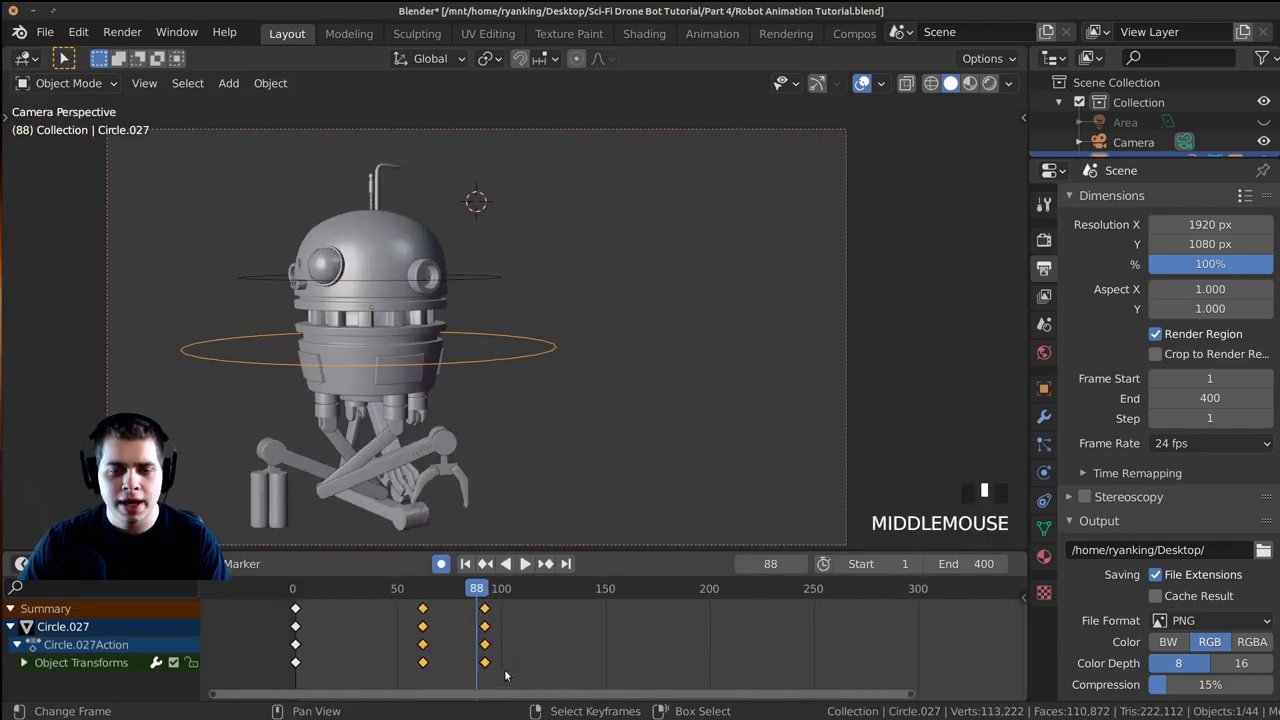
Turn the robot about the Z axis at frame 250 to face the opposite side of the camera frame.
scroll(514, 648, "up", 6)
left_click_drag(480, 643, 499, 643)
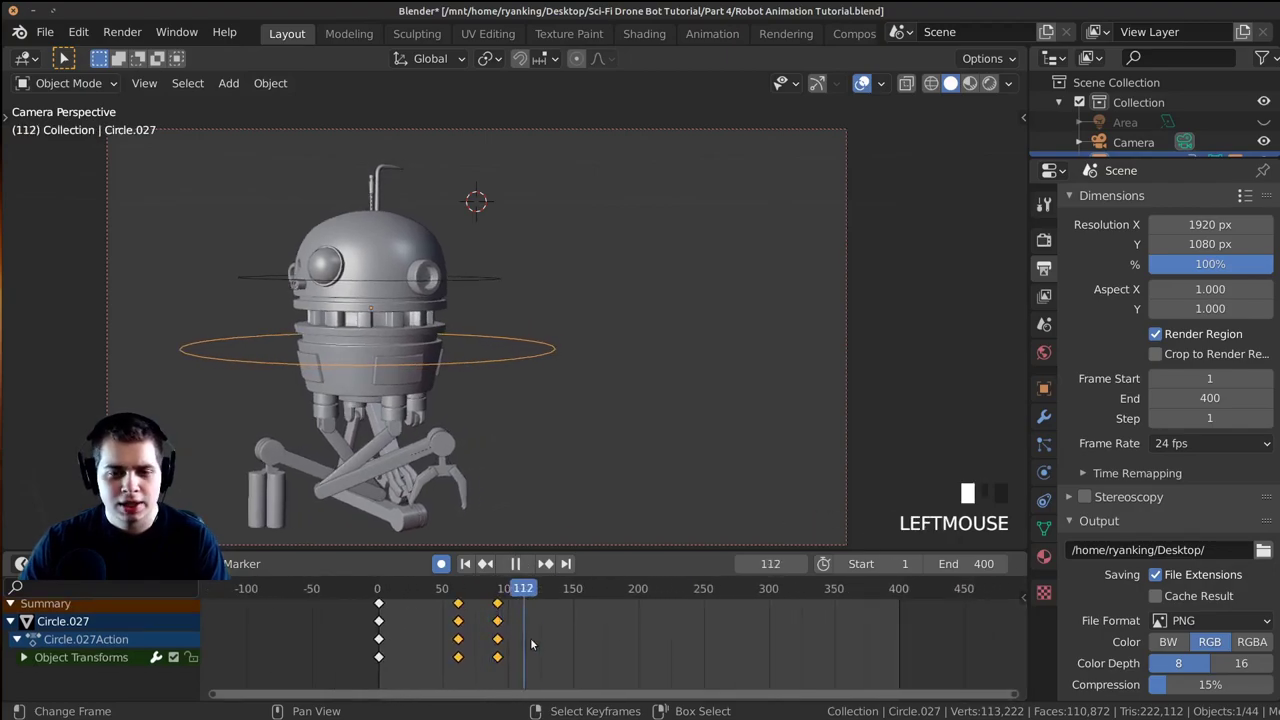
left_click_drag(702, 646, 704, 646)
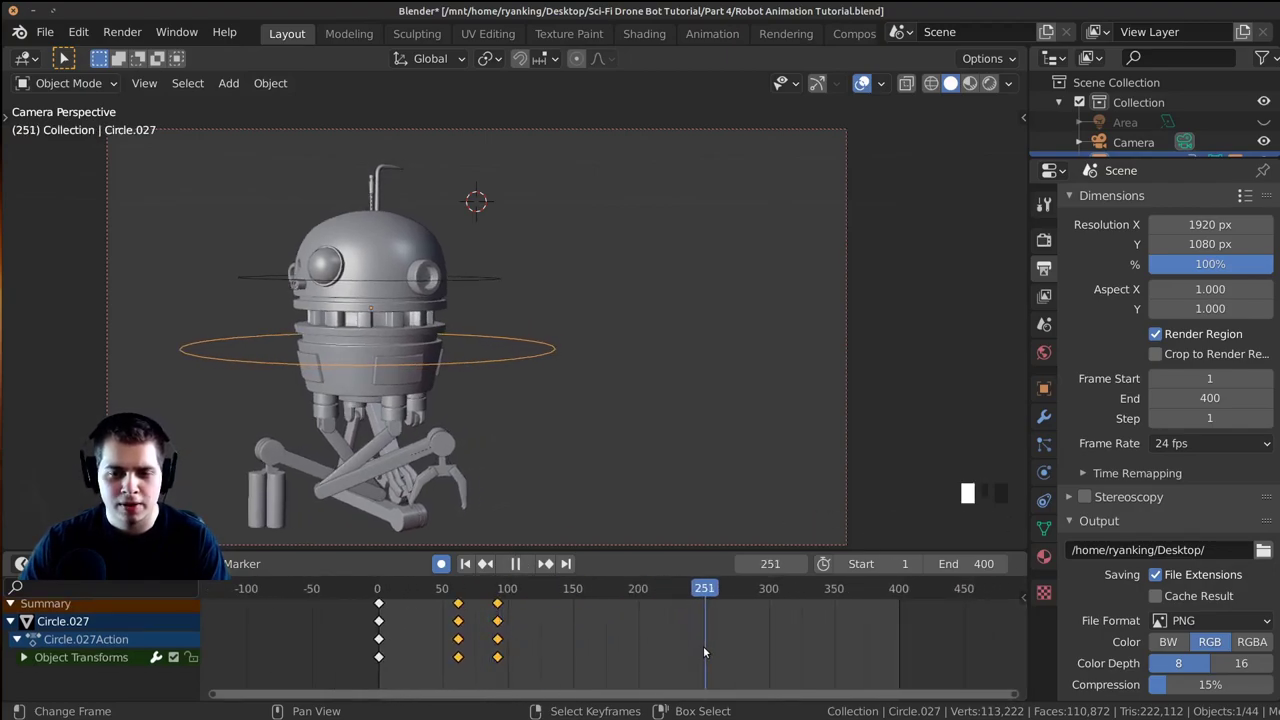
middle_click_drag(684, 368, 681, 327, "shift")
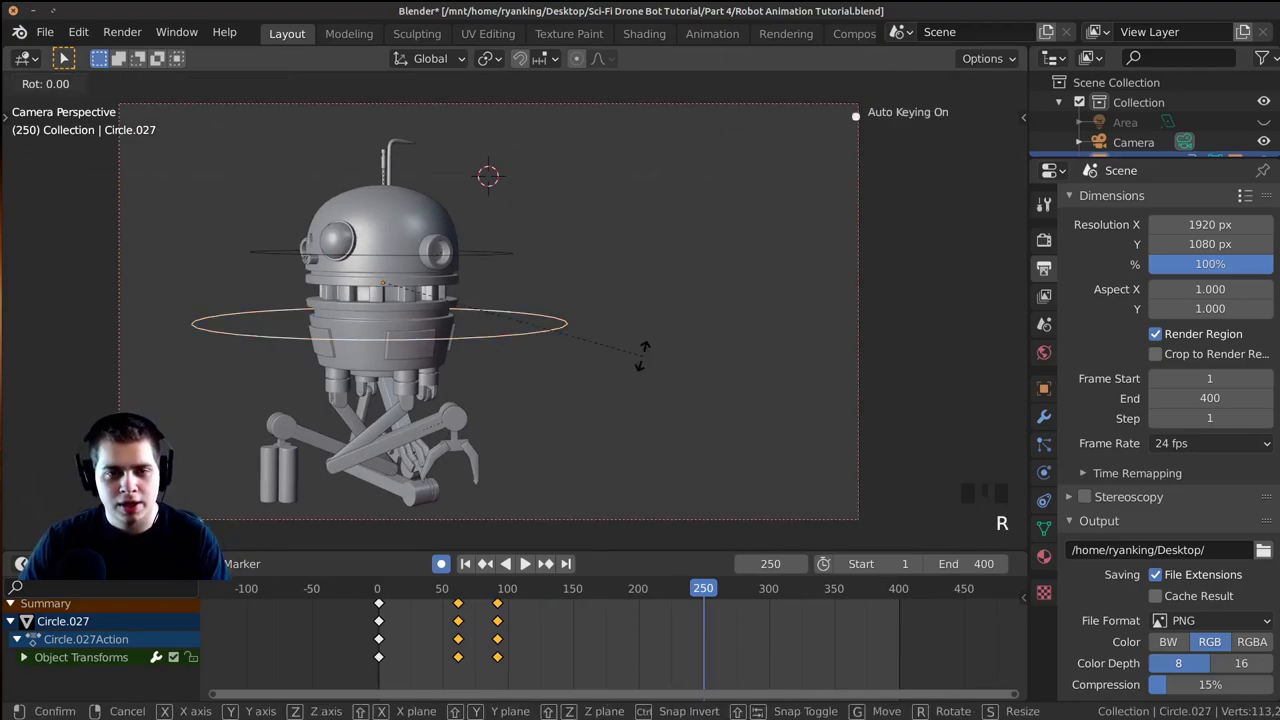
key("z")
left_click(483, 92)
Move the robot across the camera frame at frame 250 and fine-tune its rotation and position.
key("g")
key("g")
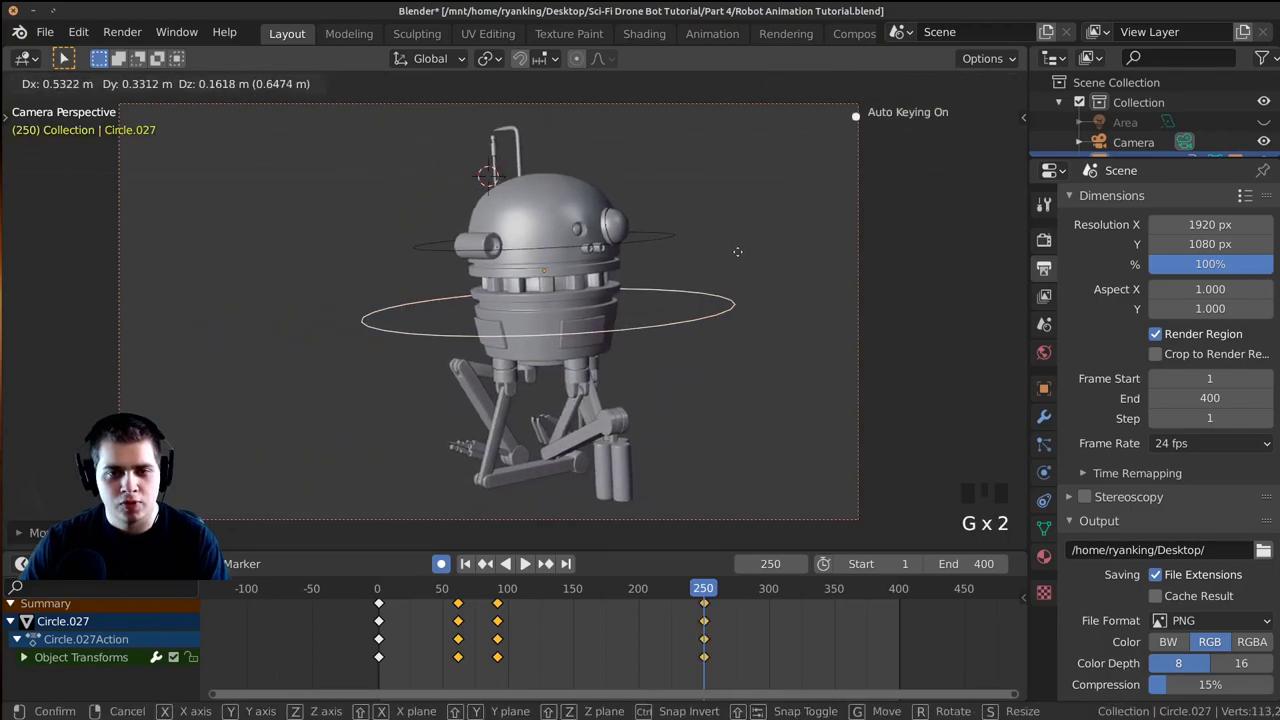
left_click(766, 250)
key("r")
left_click(777, 262)
key("g")
left_click(766, 271)
Play the turn and move the control circle's keyframe at frame 250 to about frame 290.
left_click(480, 590)
key("space")
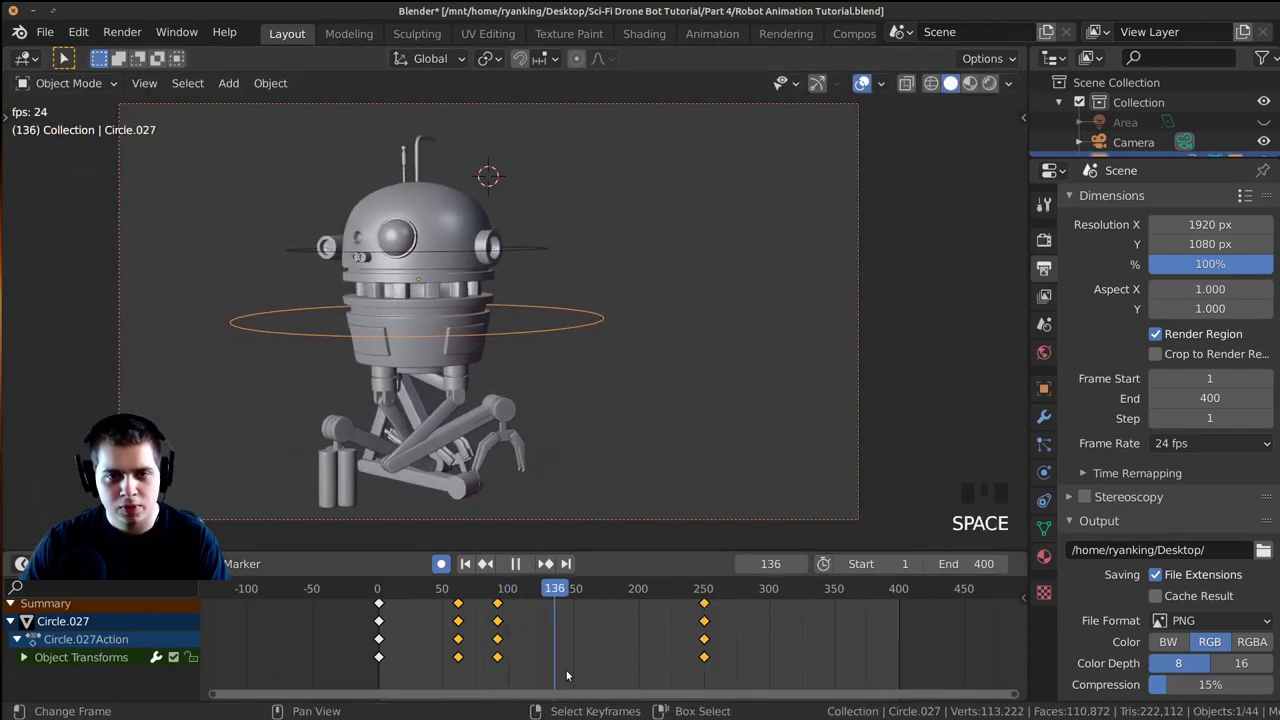
middle_click_drag(666, 622, 666, 622)
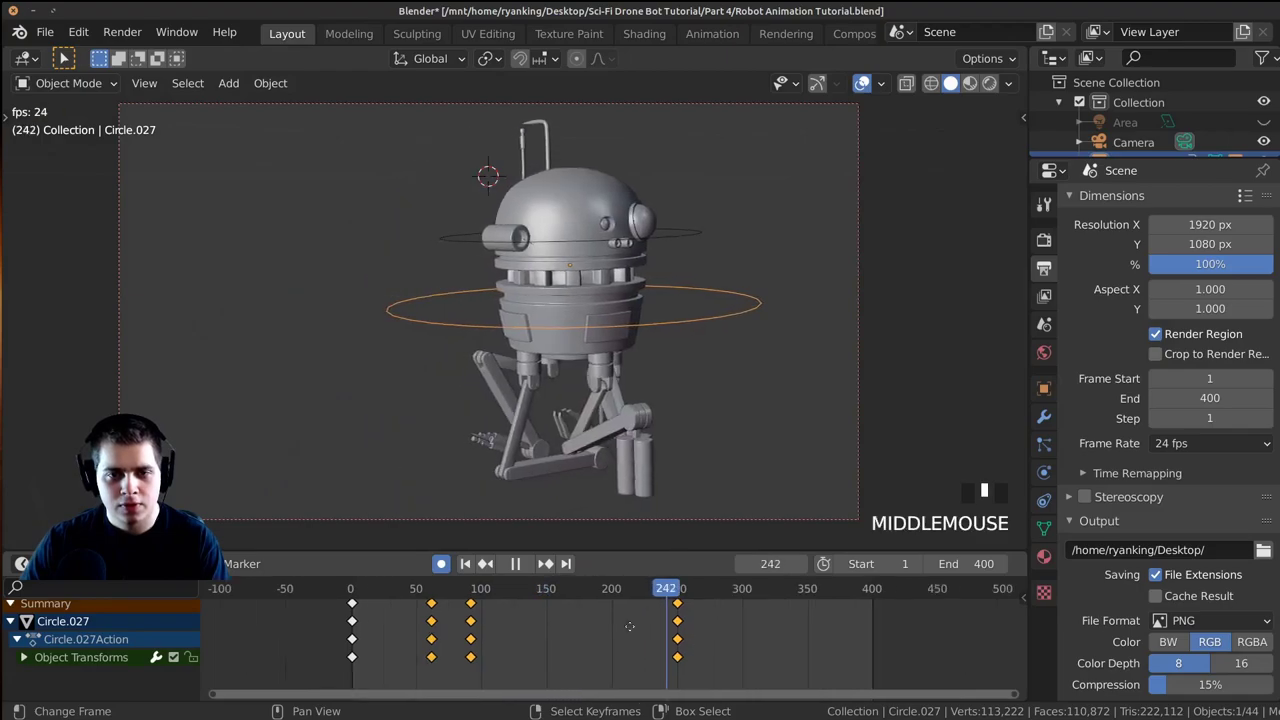
scroll(533, 628, "up", 4)
right_click_drag(510, 608, 577, 624)
right_click(551, 610)
key("space")
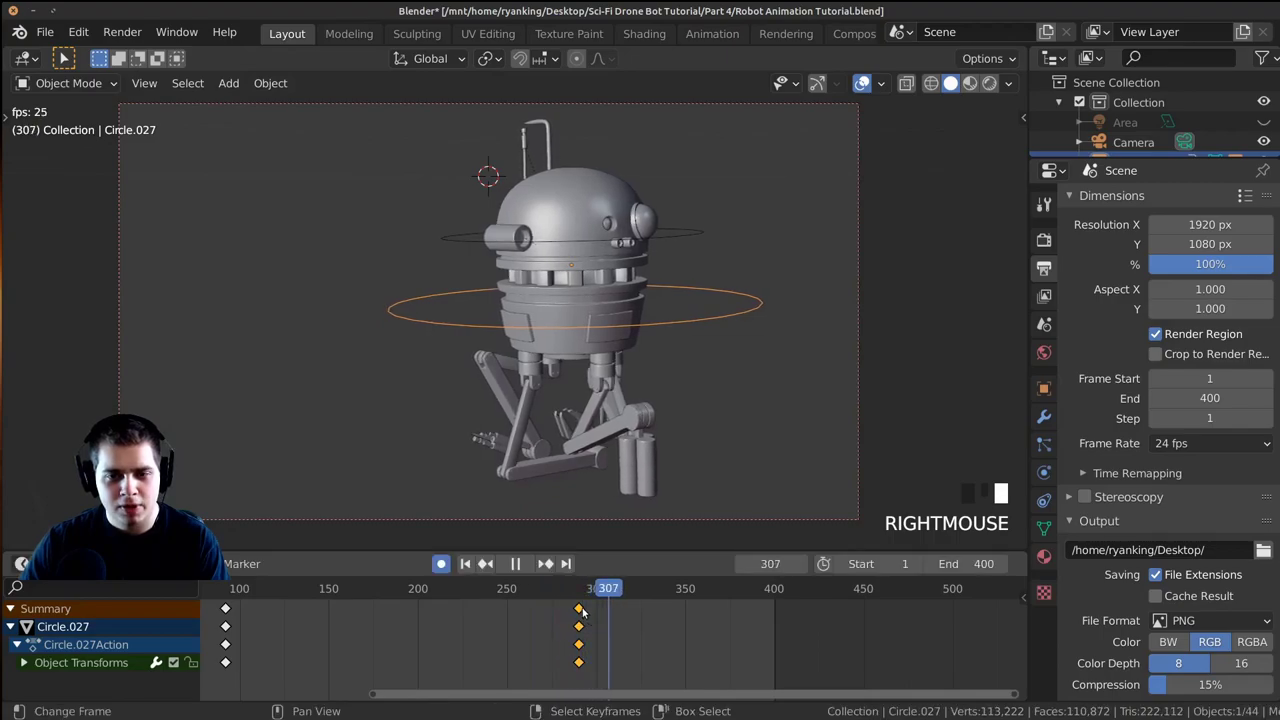
right_click_drag(578, 611, 578, 615)
Play and scrub through the animation to examine the robot's slow turn after frame 92.
left_click_drag(364, 632, 266, 635)
key("space")
key("space")
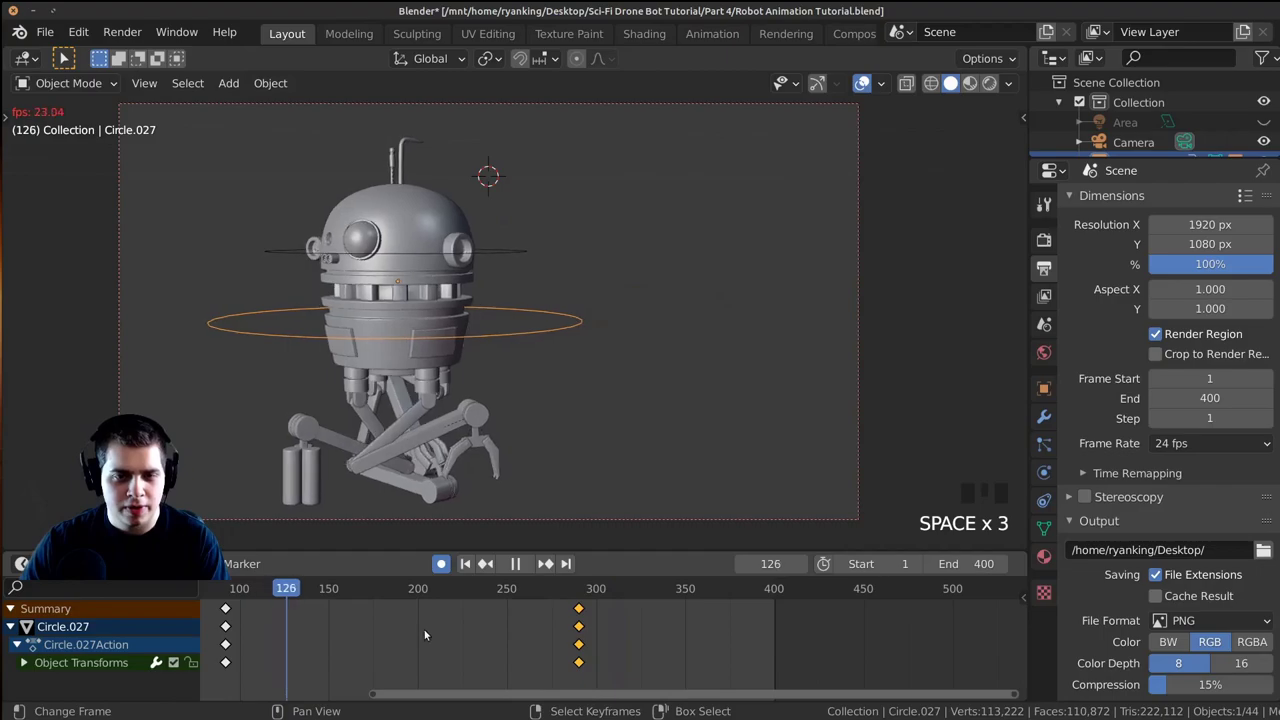
left_click(456, 630)
scroll(590, 628, "down", 3)
left_click(593, 627)
left_click_drag(578, 627, 288, 625)
key("space")
middle_click_drag(325, 627, 406, 637)
key("space")
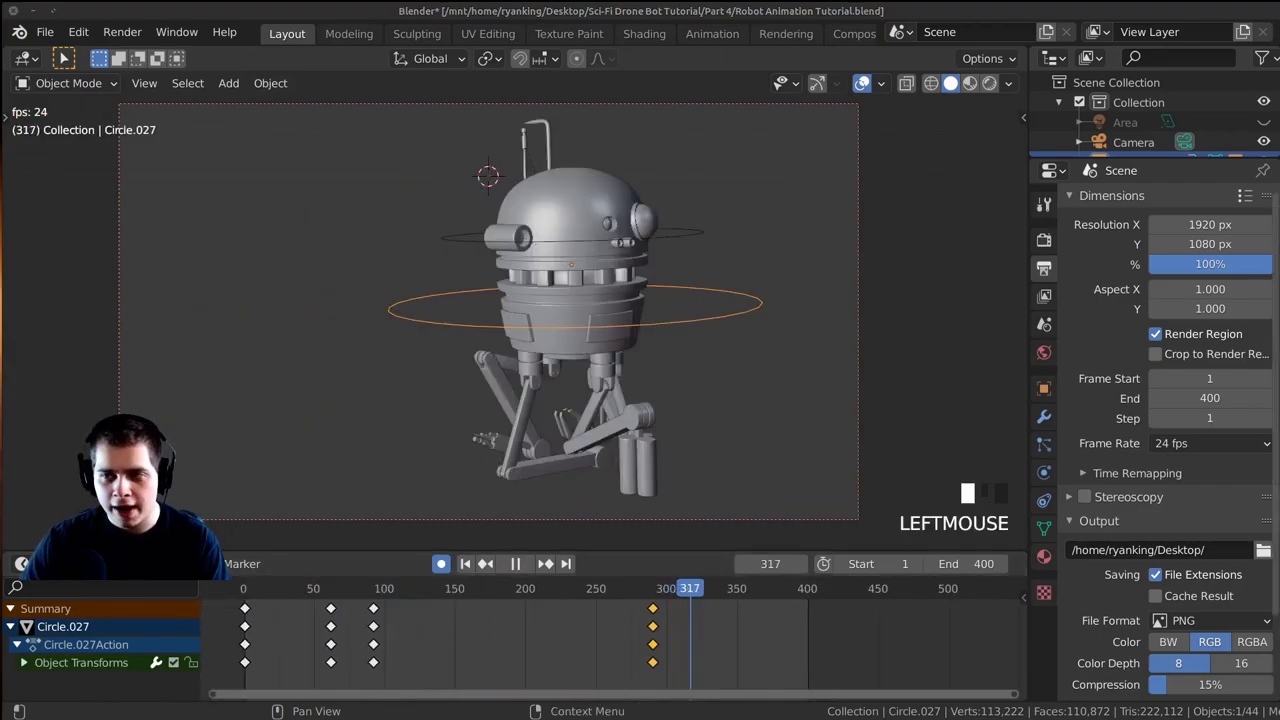
left_click_drag(678, 662, 648, 660)
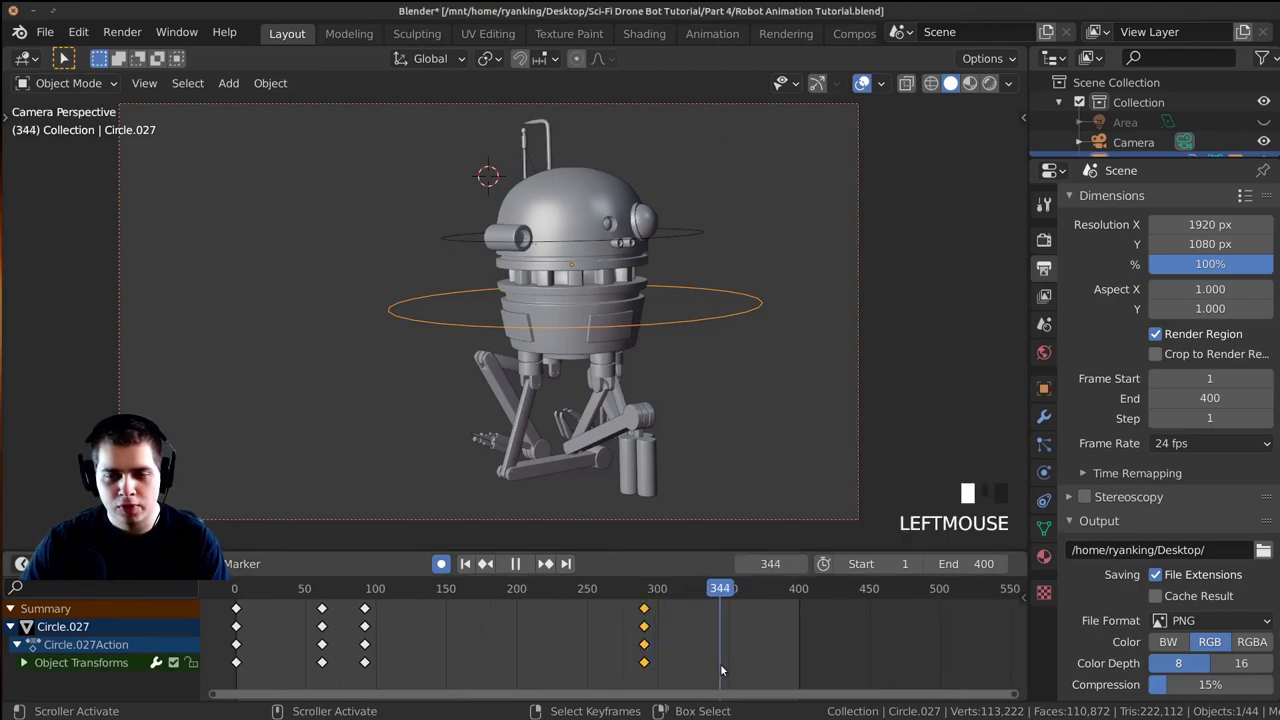
key("space")
Tilt the robot at frame 401 and move its control circle up and away toward the outside of the camera frame.
scroll(657, 248, "down", 2)
middle_click_drag(657, 248, 686, 264)
scroll(691, 267, "down", 2)
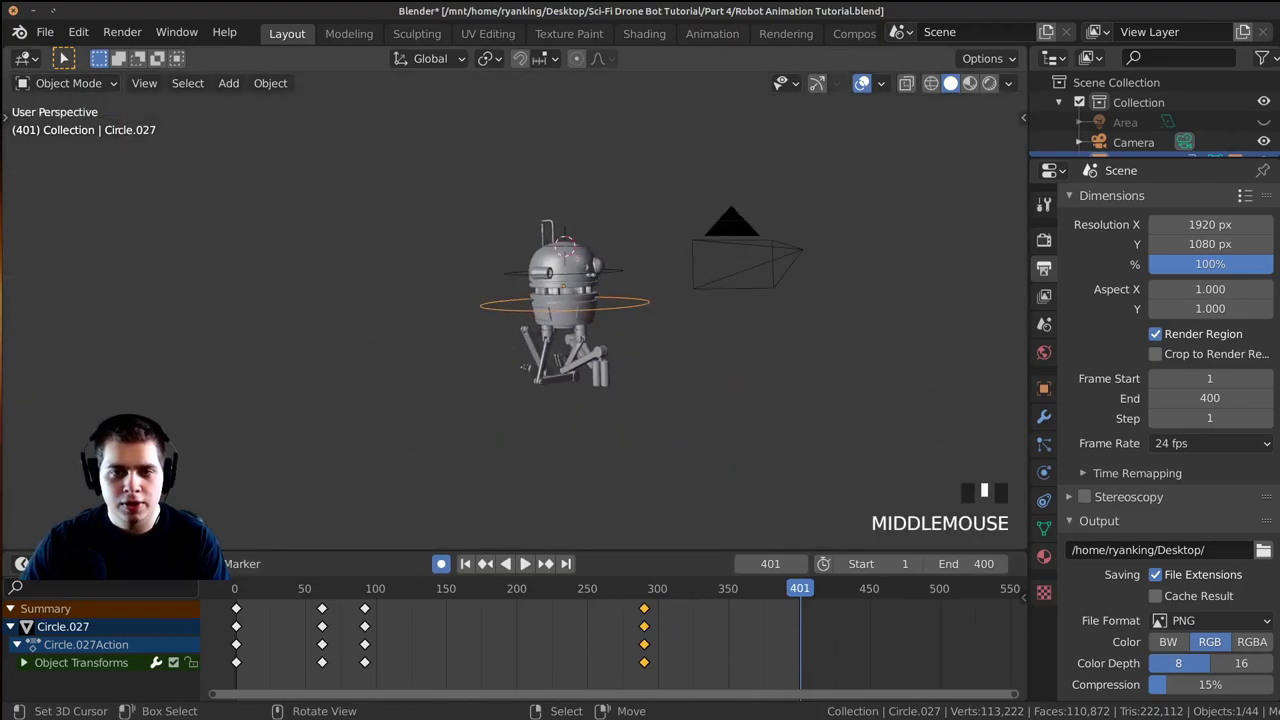
key("r")
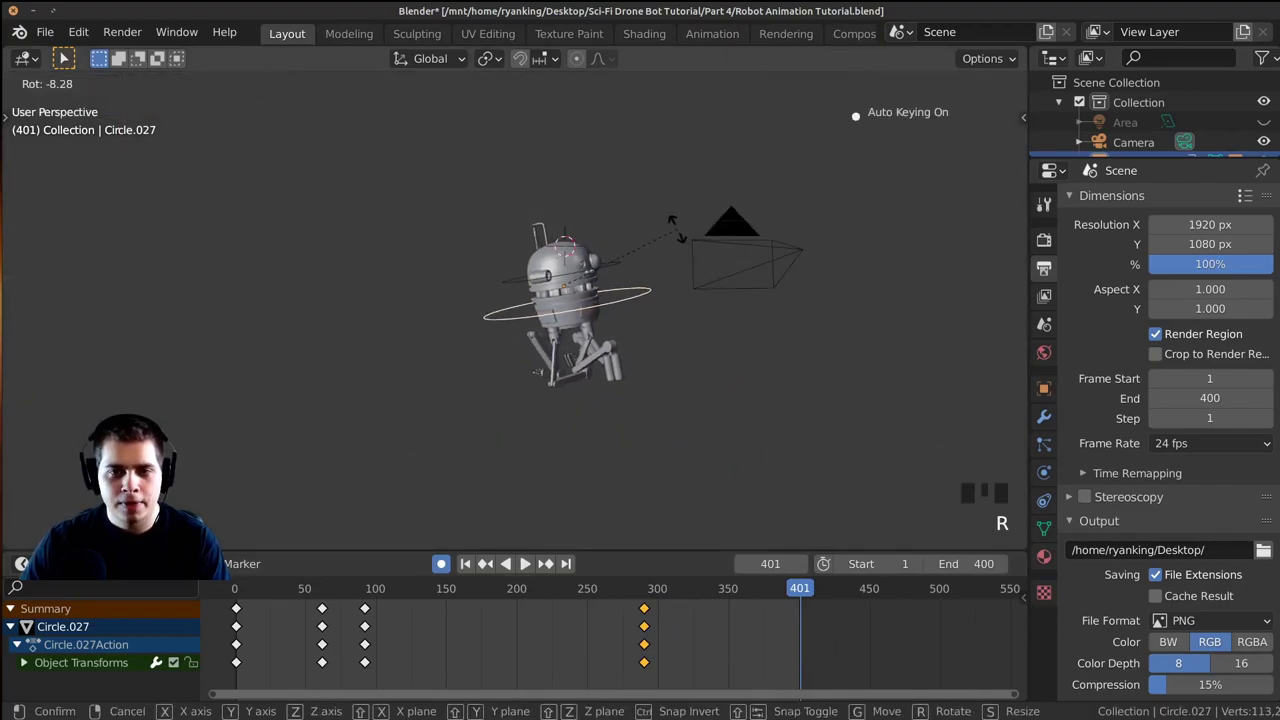
left_click(664, 254)
key("g")
left_click(484, 203)
key("KP_0")
middle_click_drag(449, 223, 491, 409)
key("g")
left_click(462, 349)
key("KP_0")
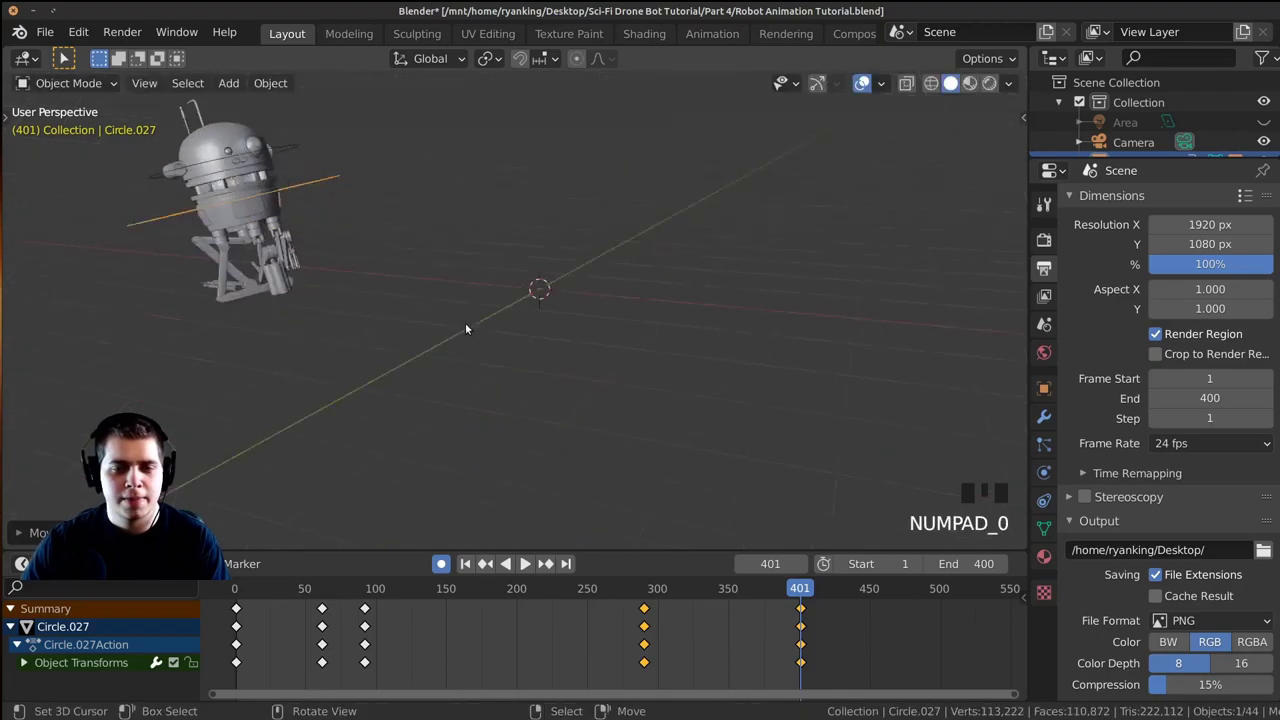
Refine the robot's exit position and tilt at frame 401 from the camera view.
key("g")
left_click(717, 298)
key("r")
left_click(720, 309)
key("g")
left_click(700, 292)
scroll(702, 300, "down", 1)
scroll(744, 683, "up", 1)
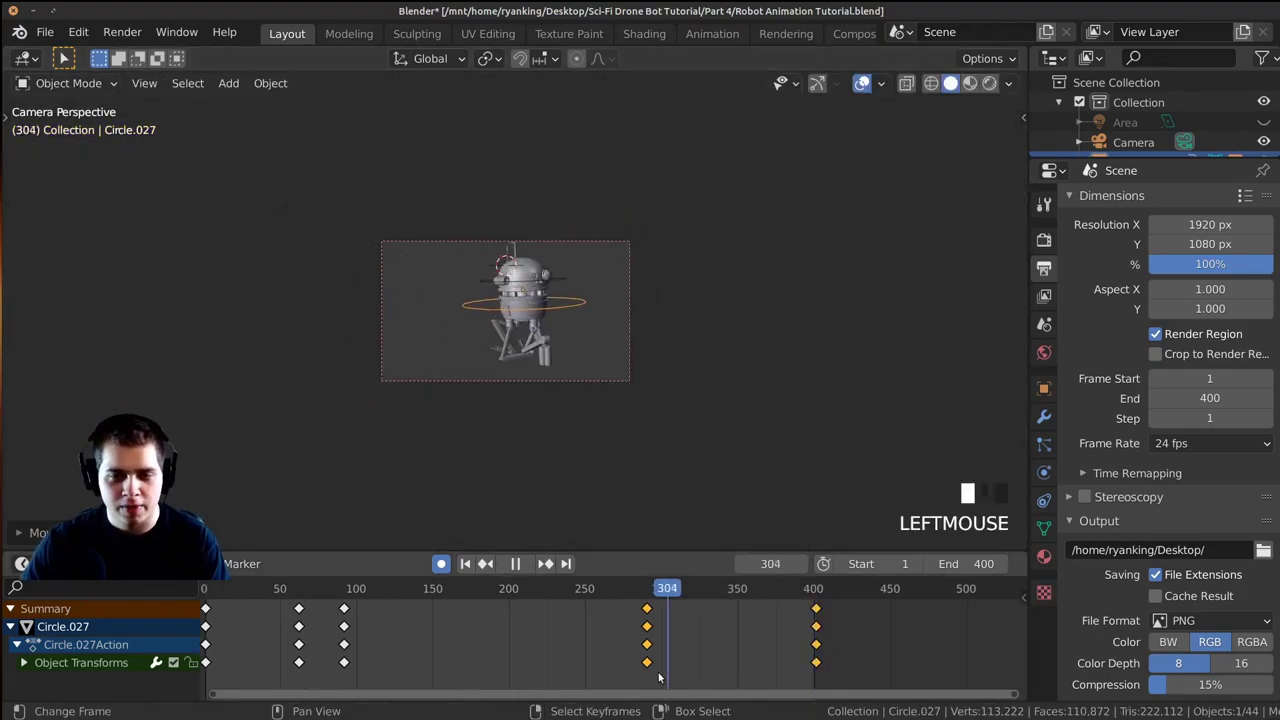
Play the exit and retime it by moving the frame 290 keyframe to about frame 304 and the last keyframe to about 395.
left_click_drag(660, 678, 619, 678)
key("space")
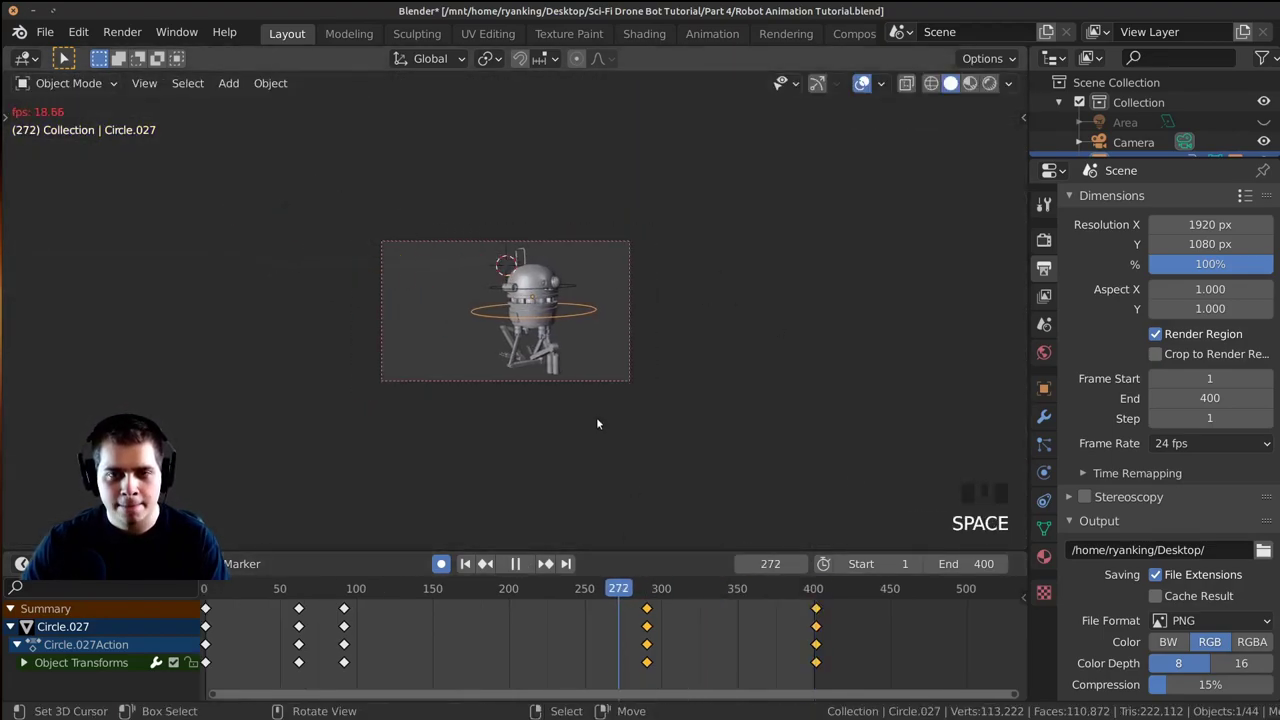
scroll(597, 423, "up", 4)
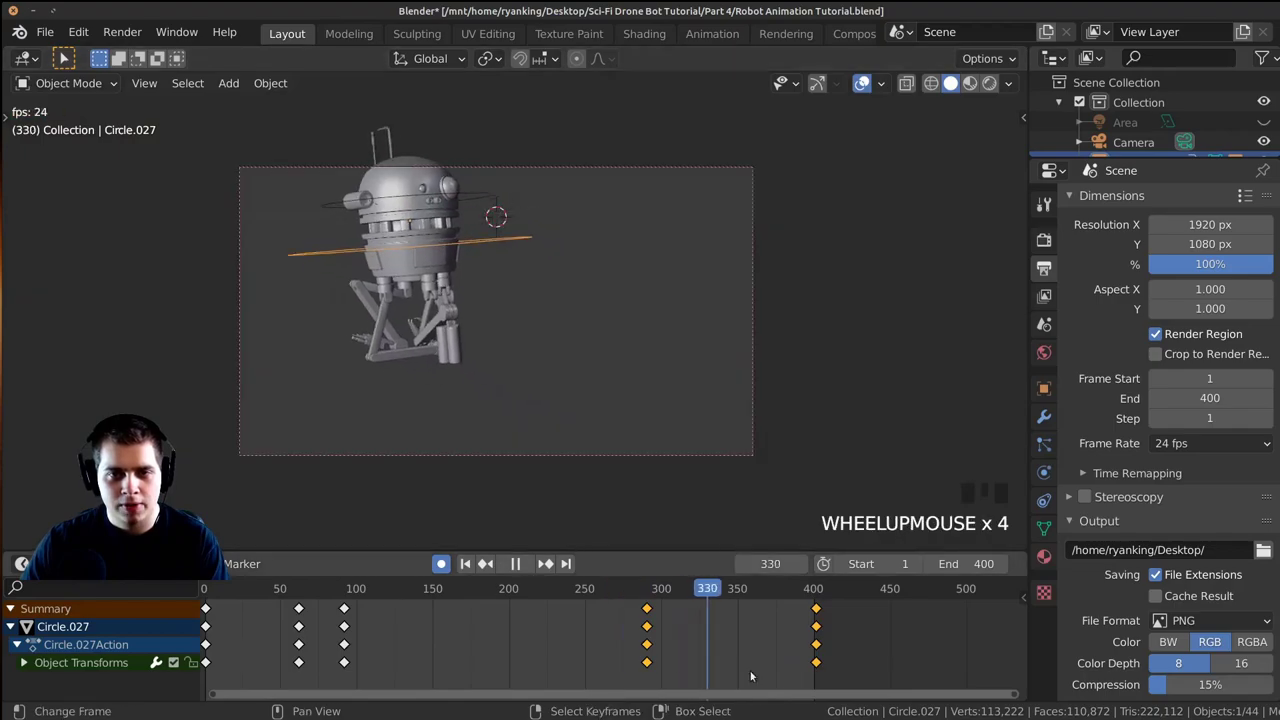
right_click(648, 609)
key("g")
left_click(680, 609)
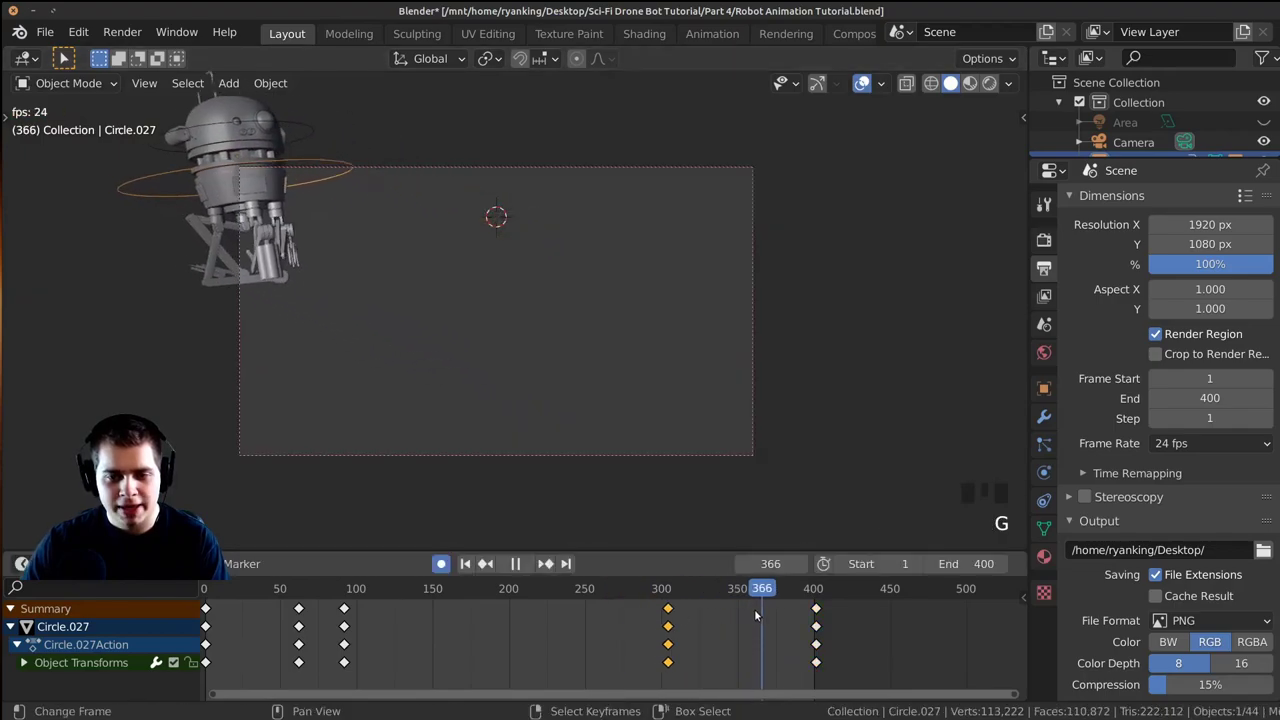
right_click(815, 609)
key("g")
left_click(804, 609)
Move the keyframe that starts the exit to about frame 324 and the last keyframe to about frame 402.
left_click(667, 609)
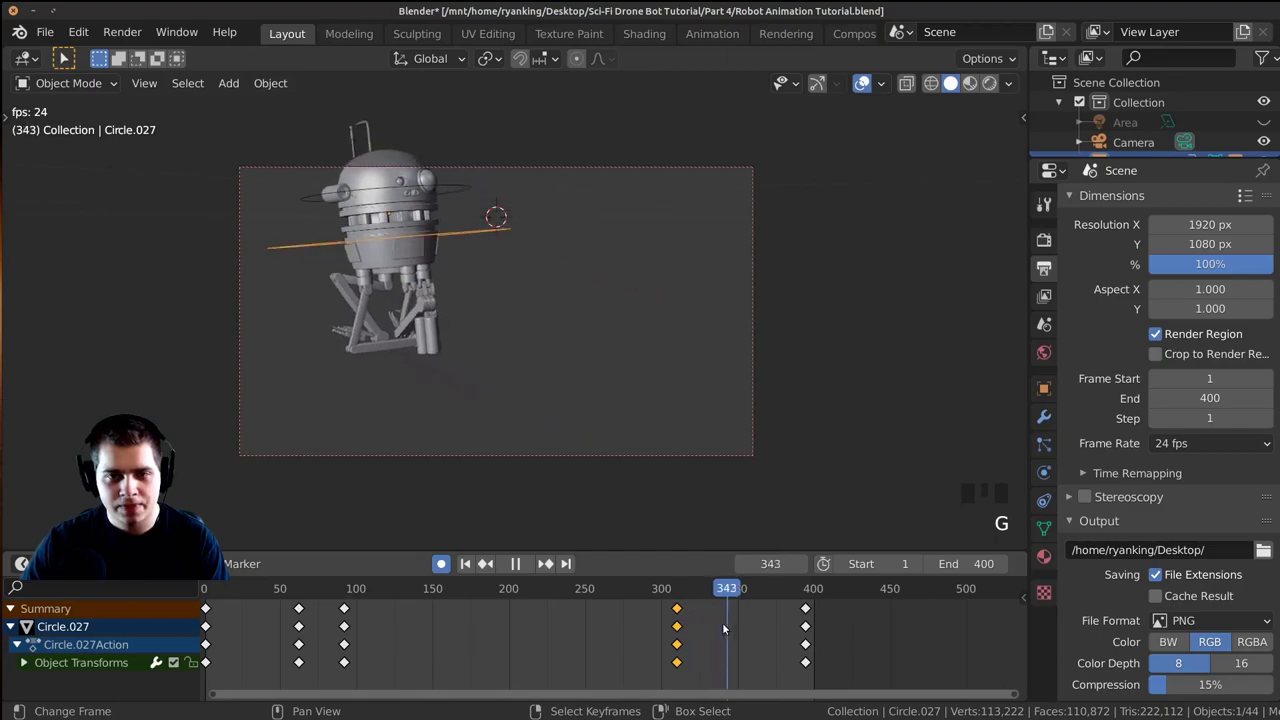
left_click(677, 620)
key("g")
key("g")
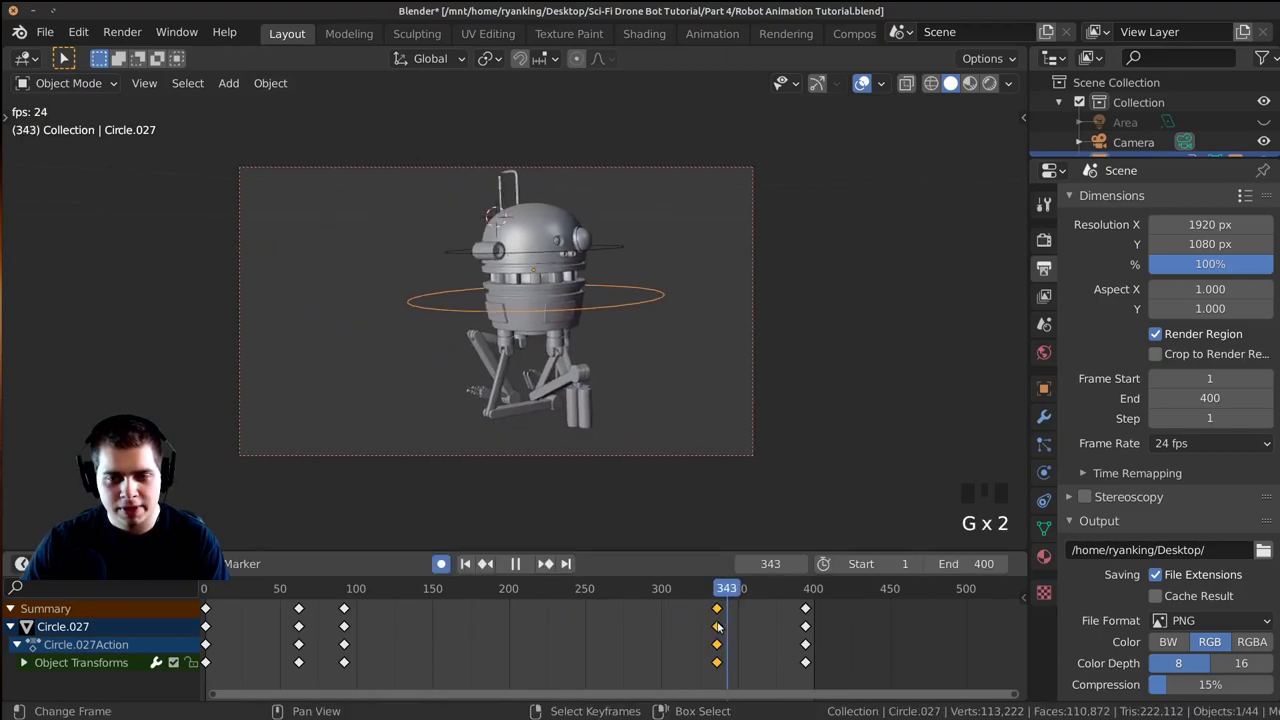
key("g")
left_click(682, 623)
left_click(682, 623)
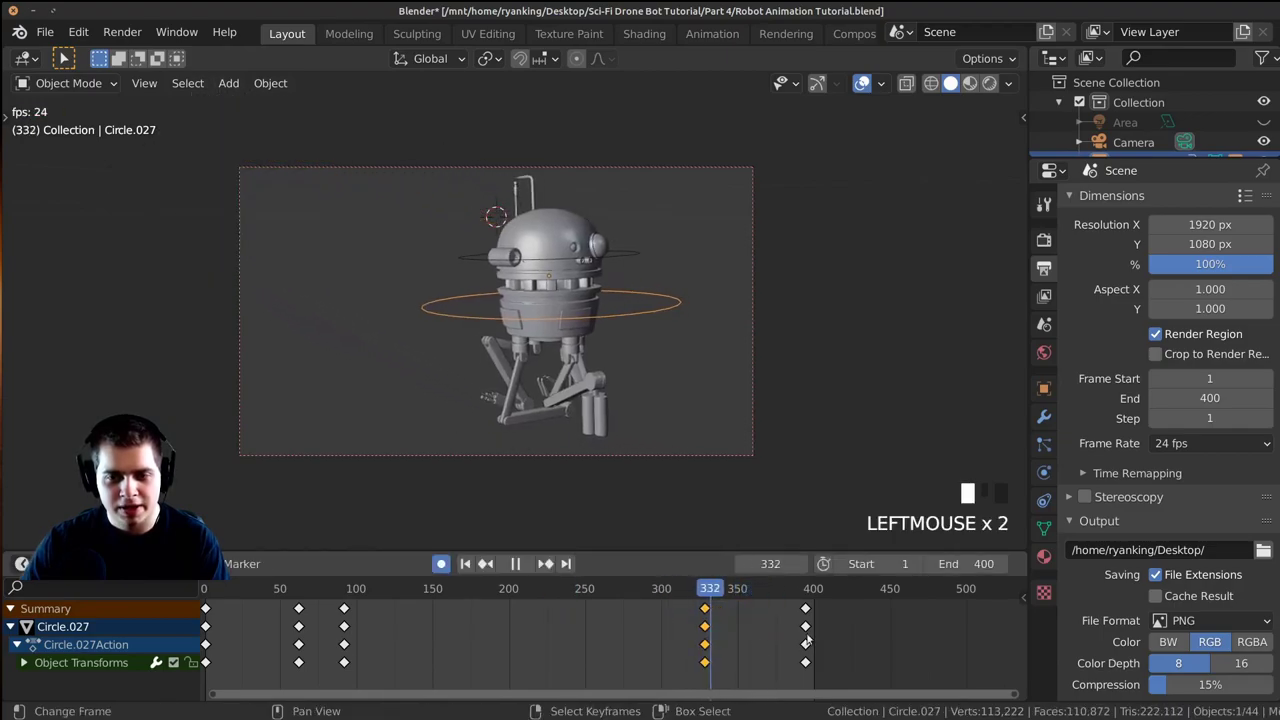
right_click(807, 608)
key("g")
left_click(820, 613)
left_click(618, 638)
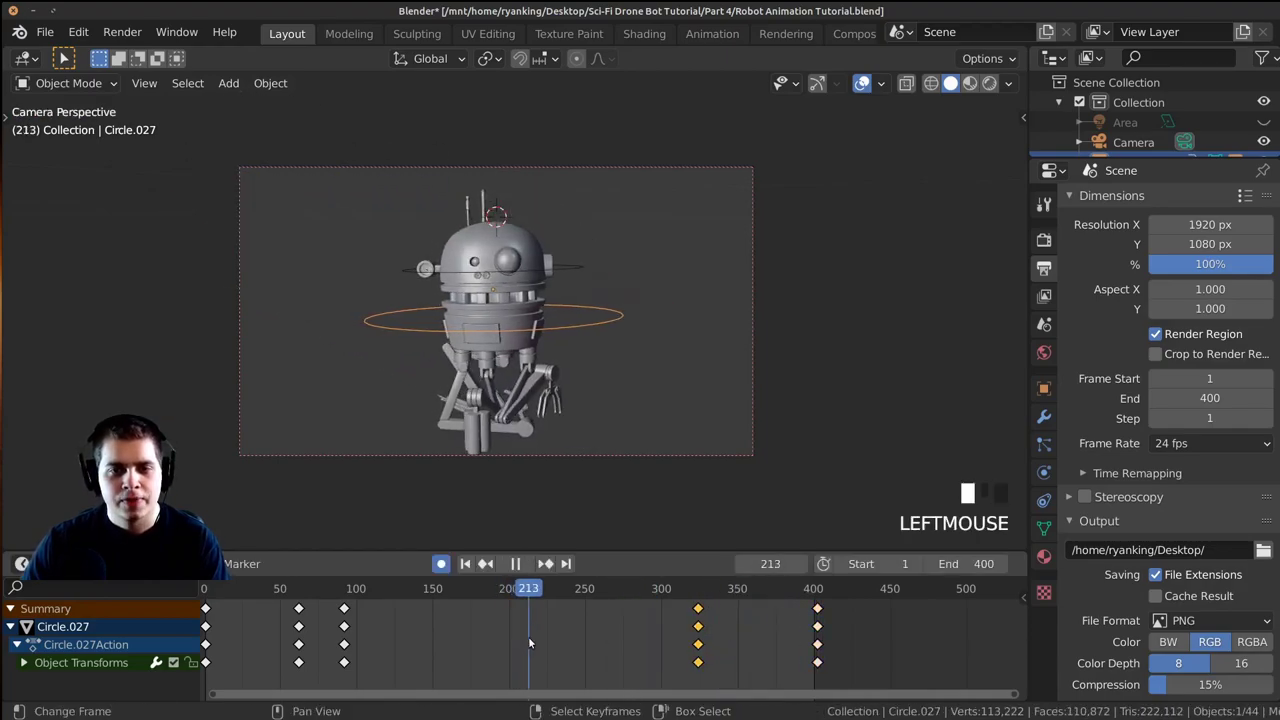
Raise the robot slightly and rotate it freely at frame 214, and play back the motion.
key("space")
key("g")
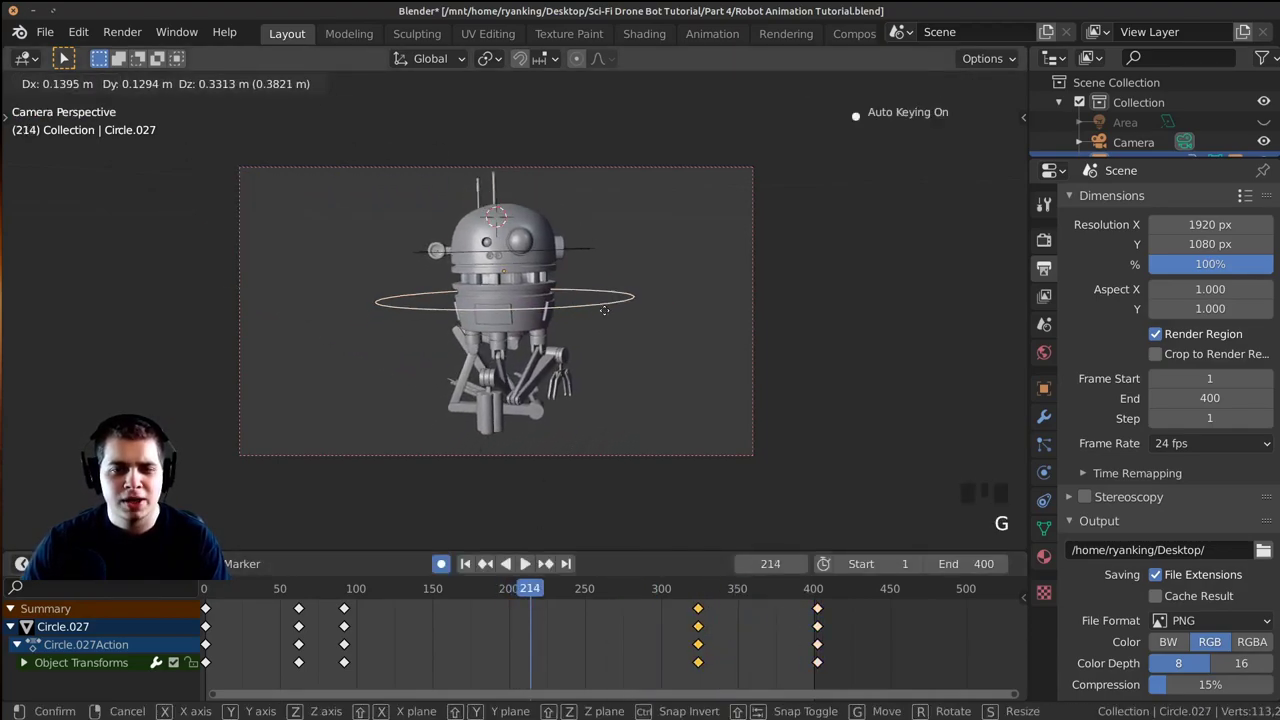
left_click(613, 304)
key("r")
key("r")
right_click(620, 305)
key("r")
key("r")
left_click(622, 303)
left_click_drag(492, 600, 374, 613)
key("space")
mouse_move(430, 646)
left_mouse_down()
mouse_move(484, 660)
mouse_move(215, 645)
mouse_move(380, 638)
mouse_move(217, 658)
mouse_move(421, 668)
left_mouse_up()
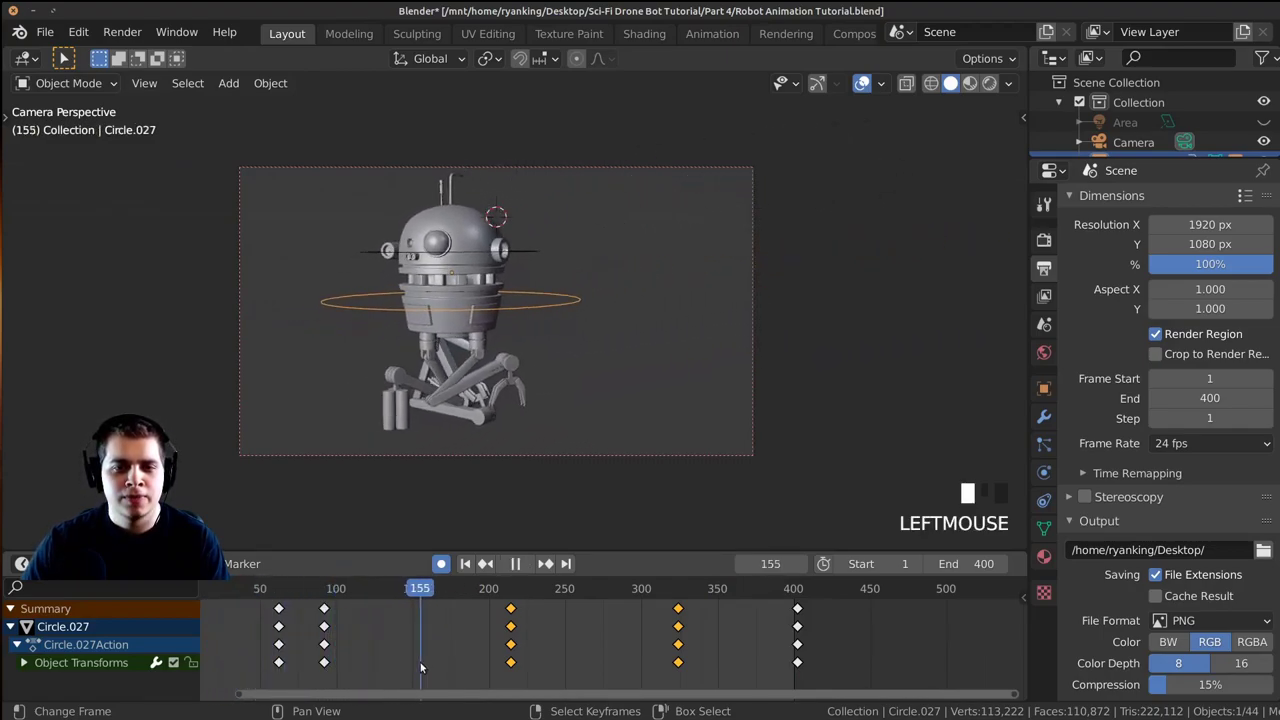
Select the head's control circle and scrub through the beginning of the animation.
left_click_drag(289, 627, 261, 630)
scroll(640, 220, "up", 3)
middle_click_drag(690, 222, 632, 210, "shift")
key("r")
right_click(714, 222)
middle_click_drag(250, 644, 528, 629)
scroll(528, 629, "down", 4)
left_click_drag(528, 629, 475, 637)
middle_click_drag(476, 637, 449, 640)
left_click(449, 640)
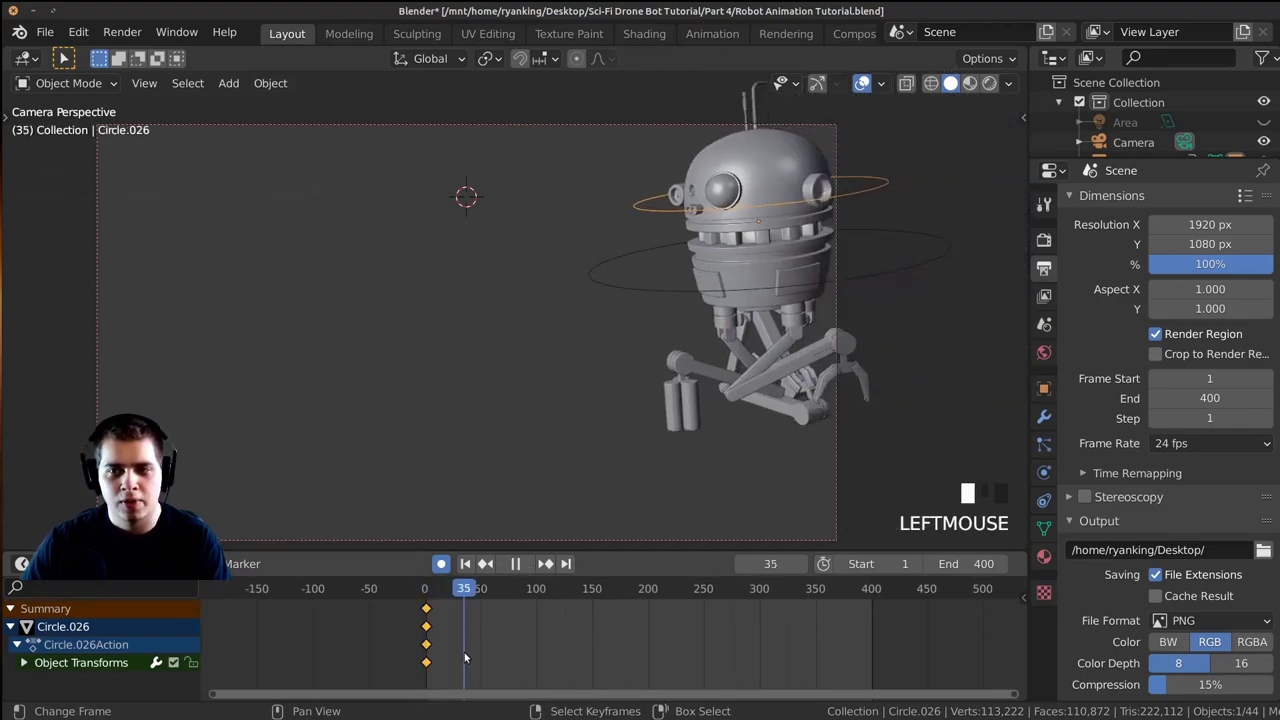
Rotate the head's control circle at frame 50 to keyframe its pose.
key("space")
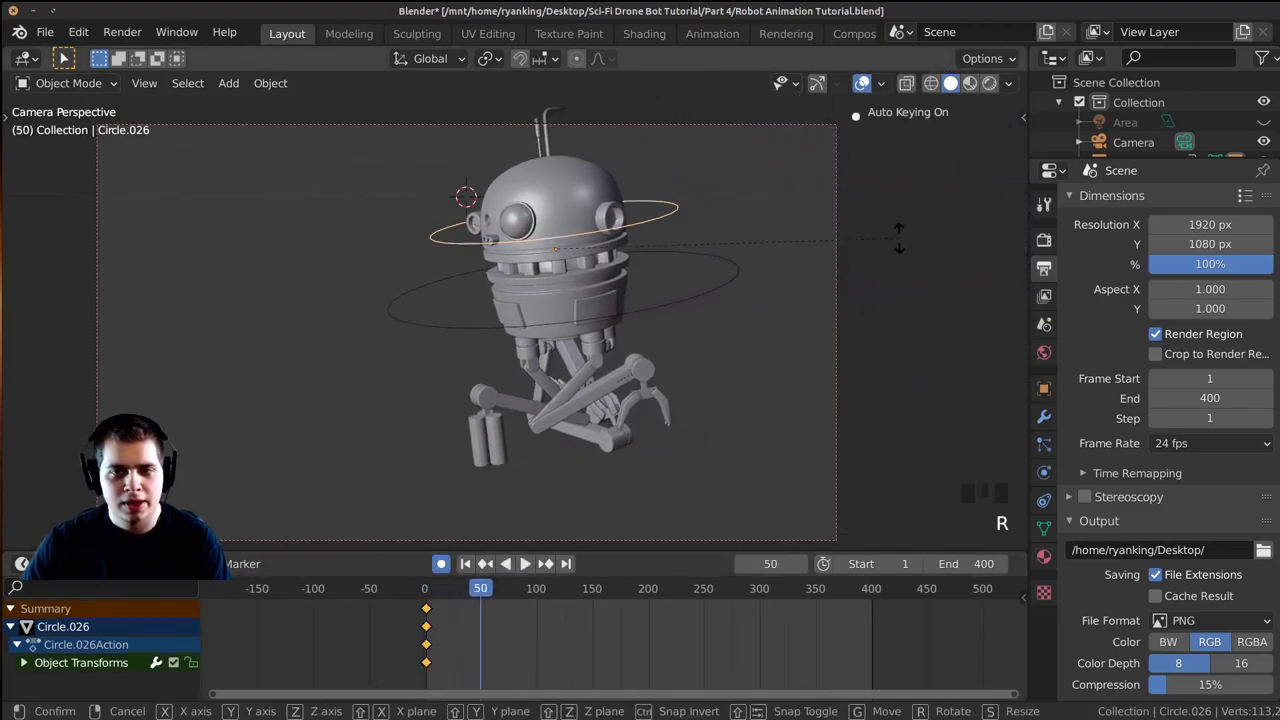
key("r")
left_click(919, 168)
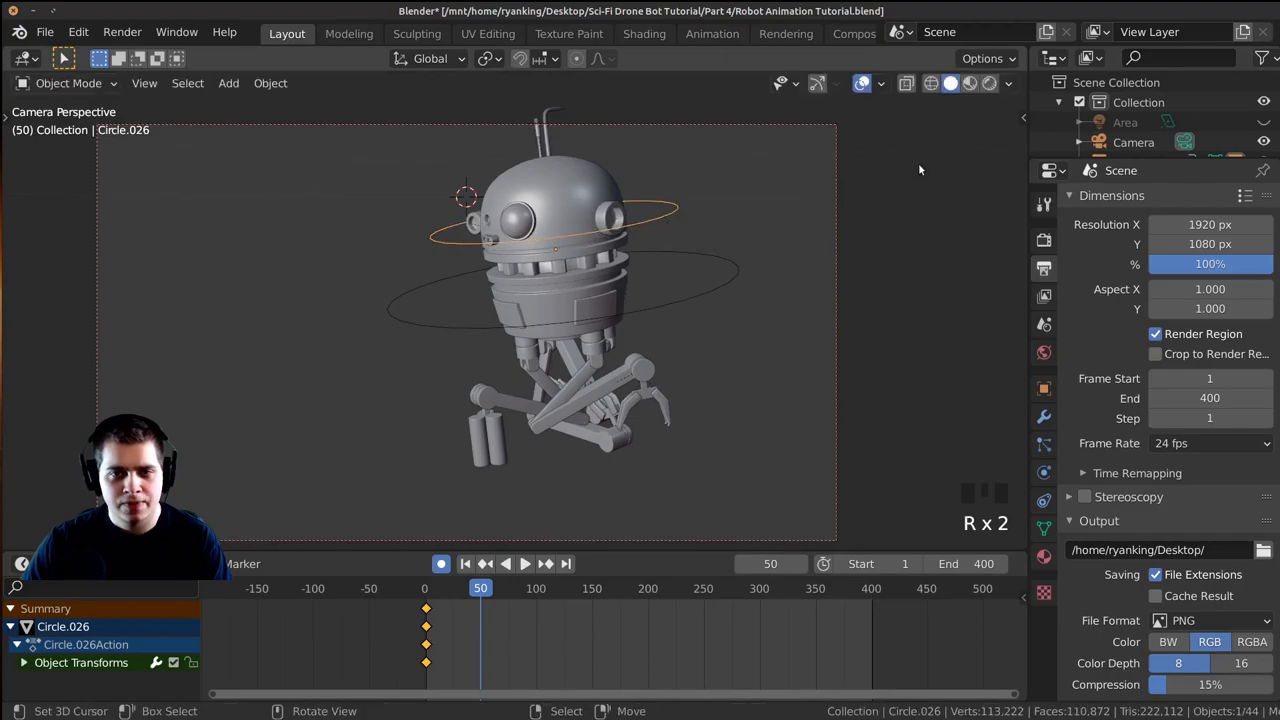
left_click(912, 208)
scroll(503, 672, "up", 3)
Rotate the head's control circle at frame 87 to keyframe the head's pose.
left_click_drag(445, 646, 558, 670)
key("r")
left_click(585, 492)
Turn the head about the global Z axis at frame 130 to look toward the opposite side, and play the turn from frame 87.
key("r")
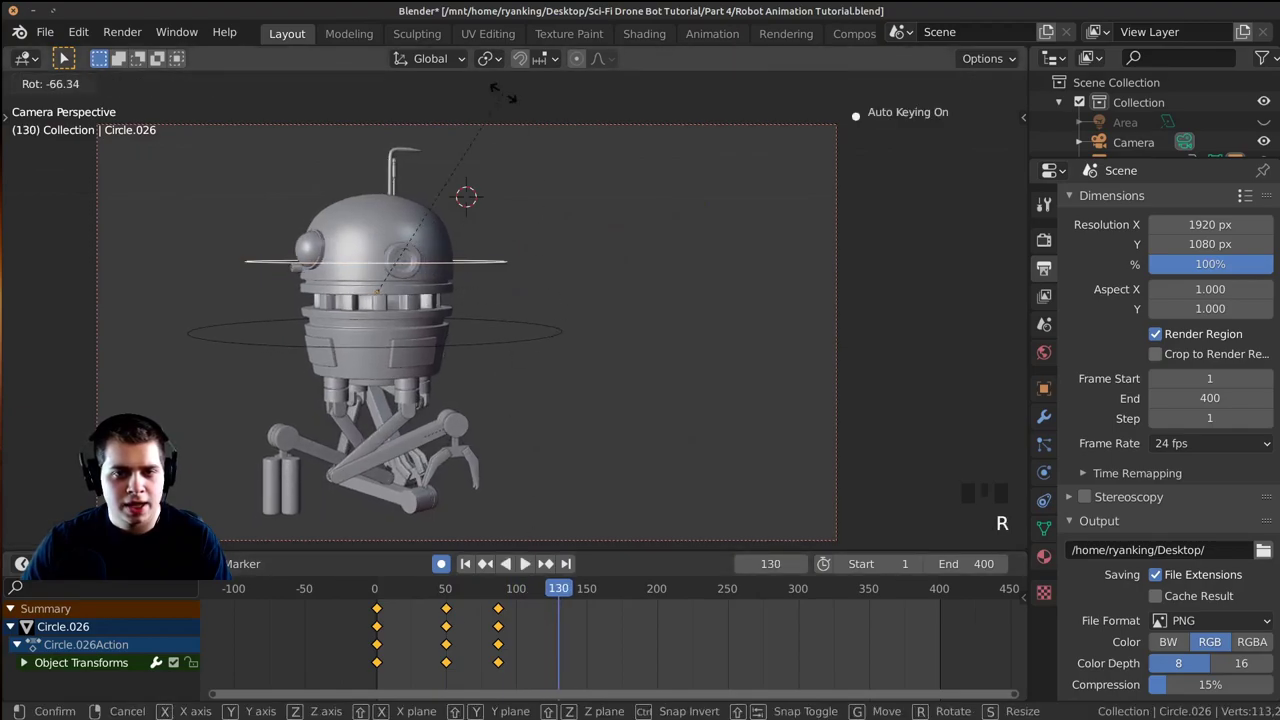
left_click(657, 365)
key("r")
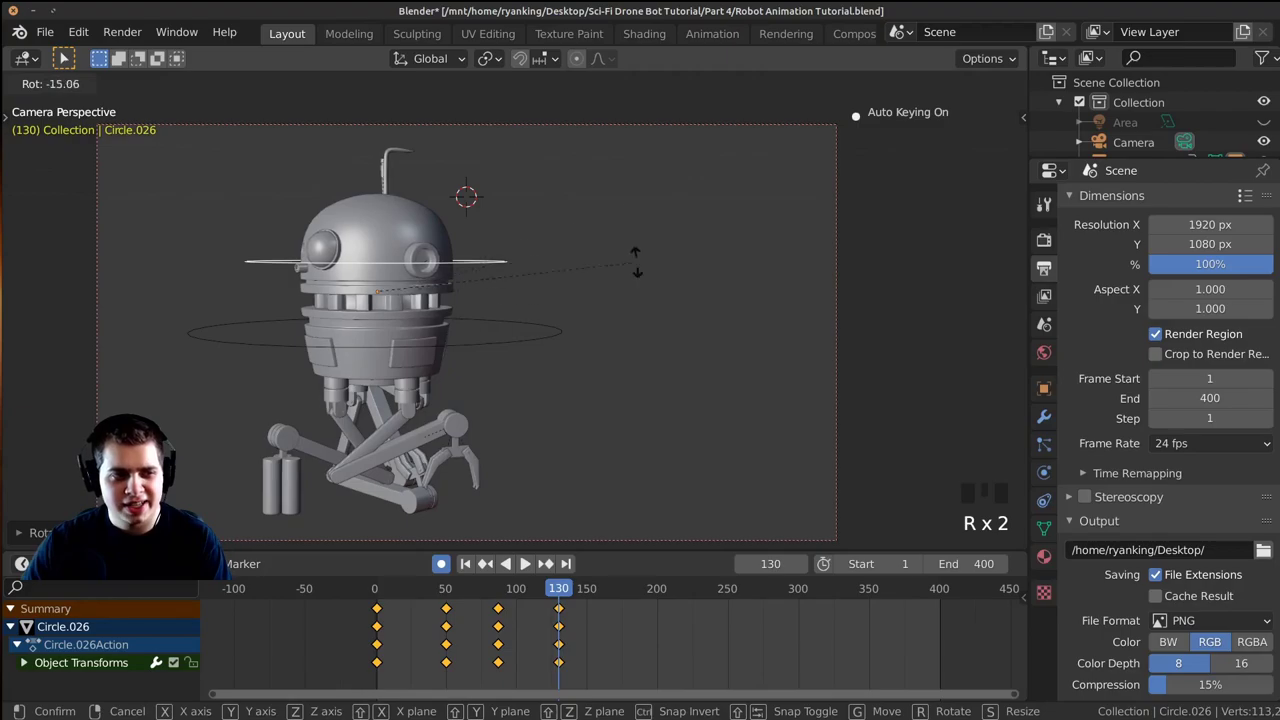
left_click(644, 248)
middle_click_drag(644, 248, 643, 389)
key("r")
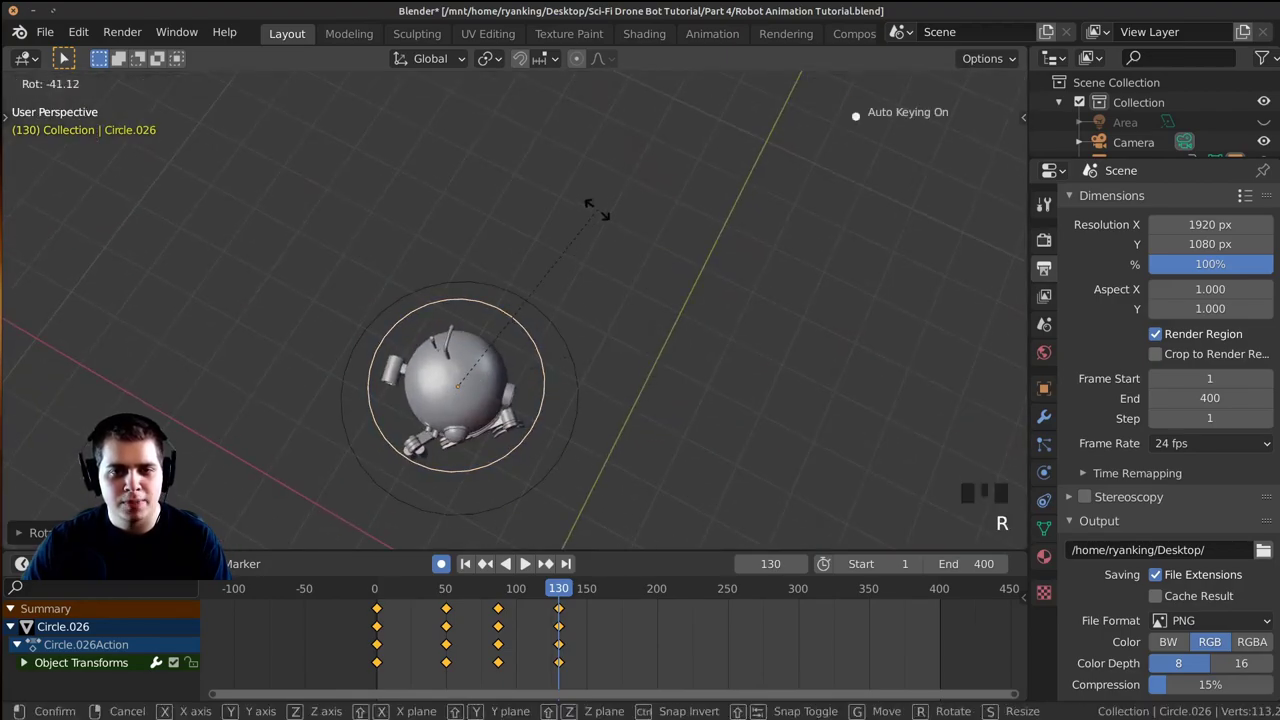
left_click(632, 357)
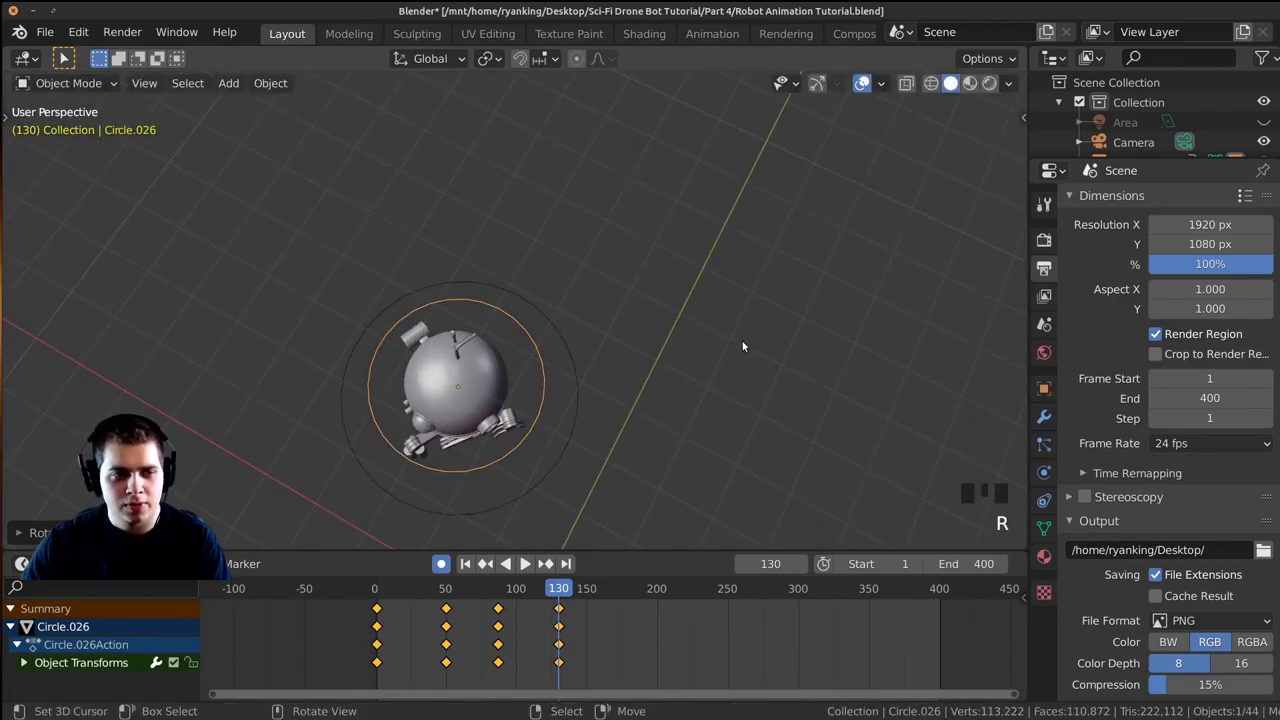
key("KP_0")
key("r")
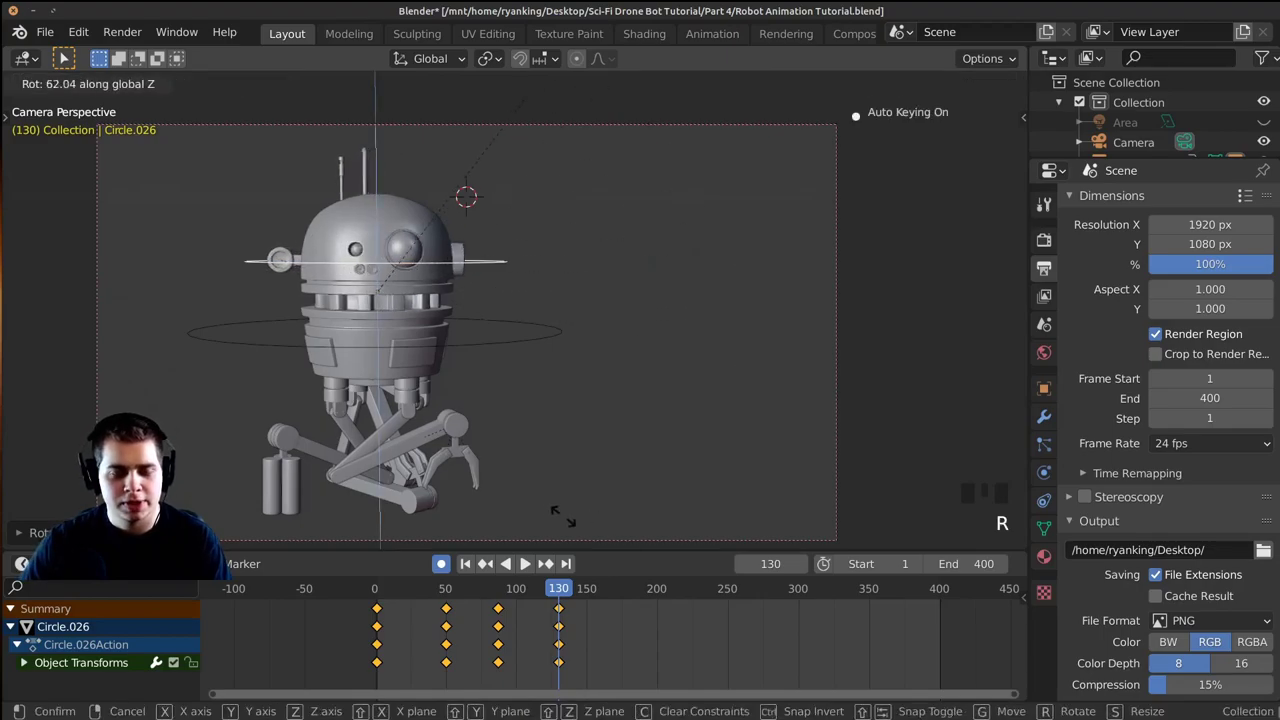
left_click(421, 483)
left_click_drag(551, 676, 499, 658)
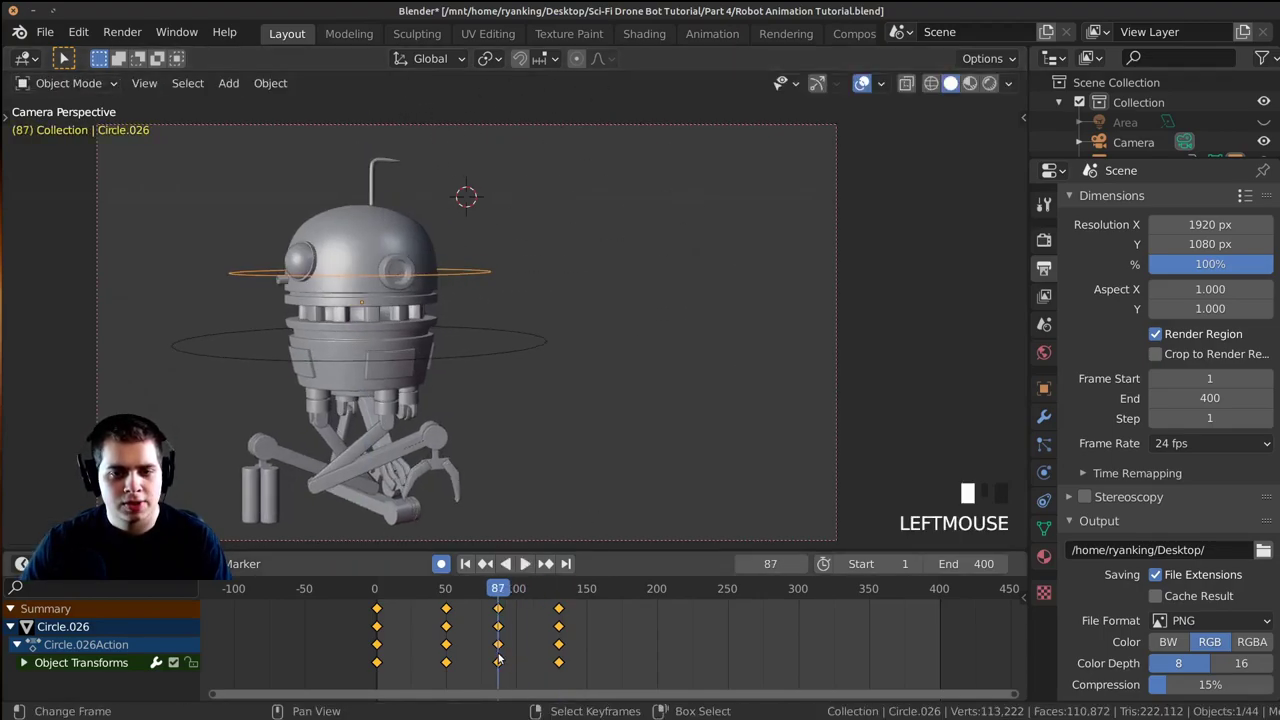
scroll(553, 617, "up", 1)
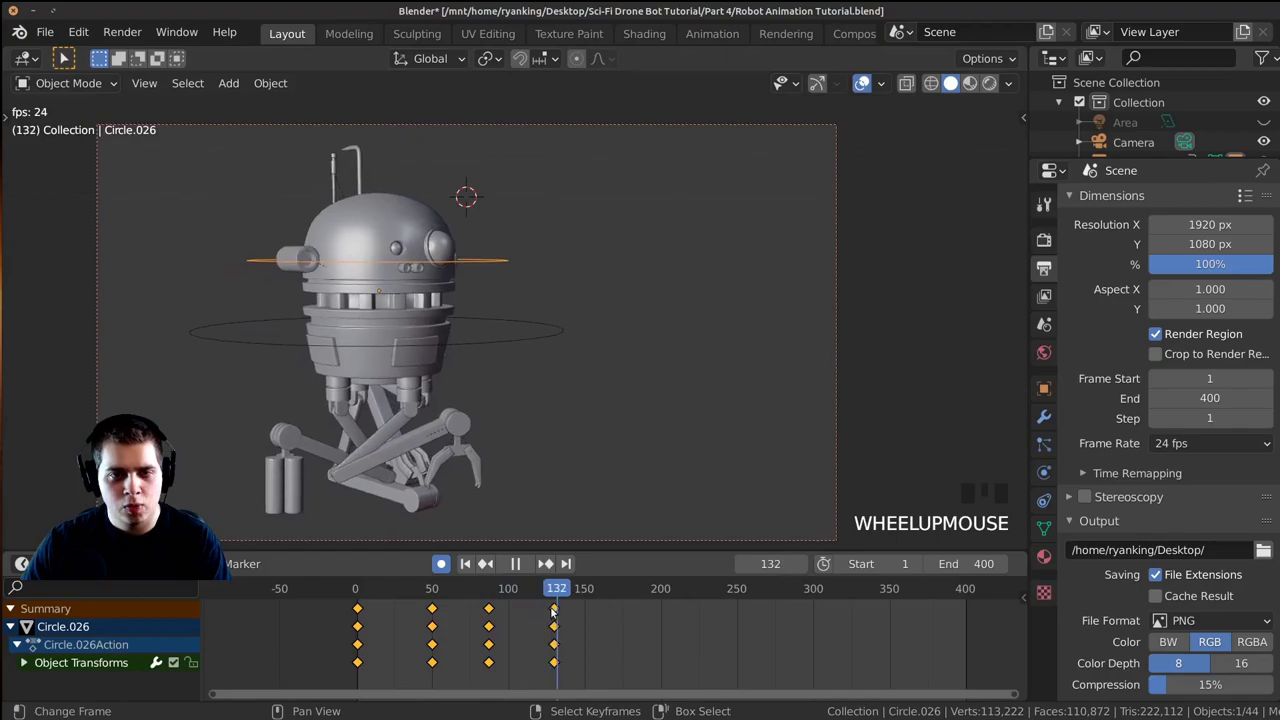
Shift the head's frame-130 keyframes to about frame 121, and turn the head about the global Z axis at frame 187 toward the camera.
left_click(518, 610)
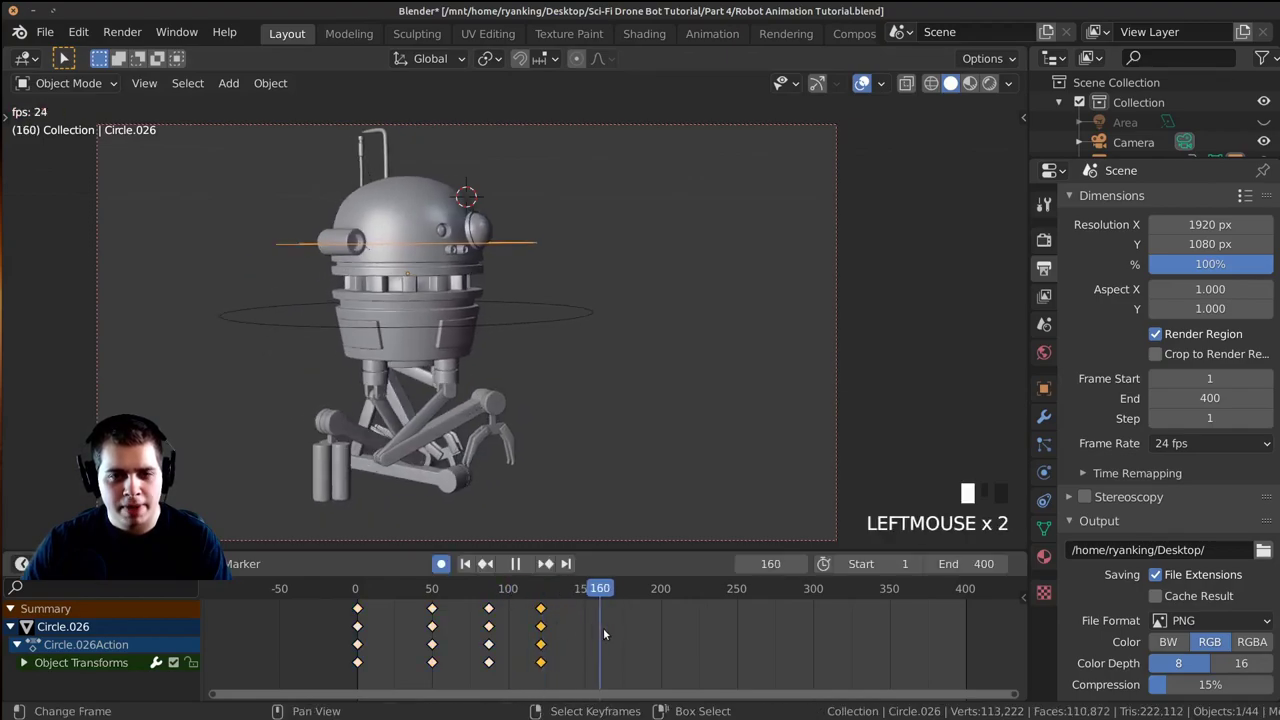
left_click_drag(624, 637, 573, 643)
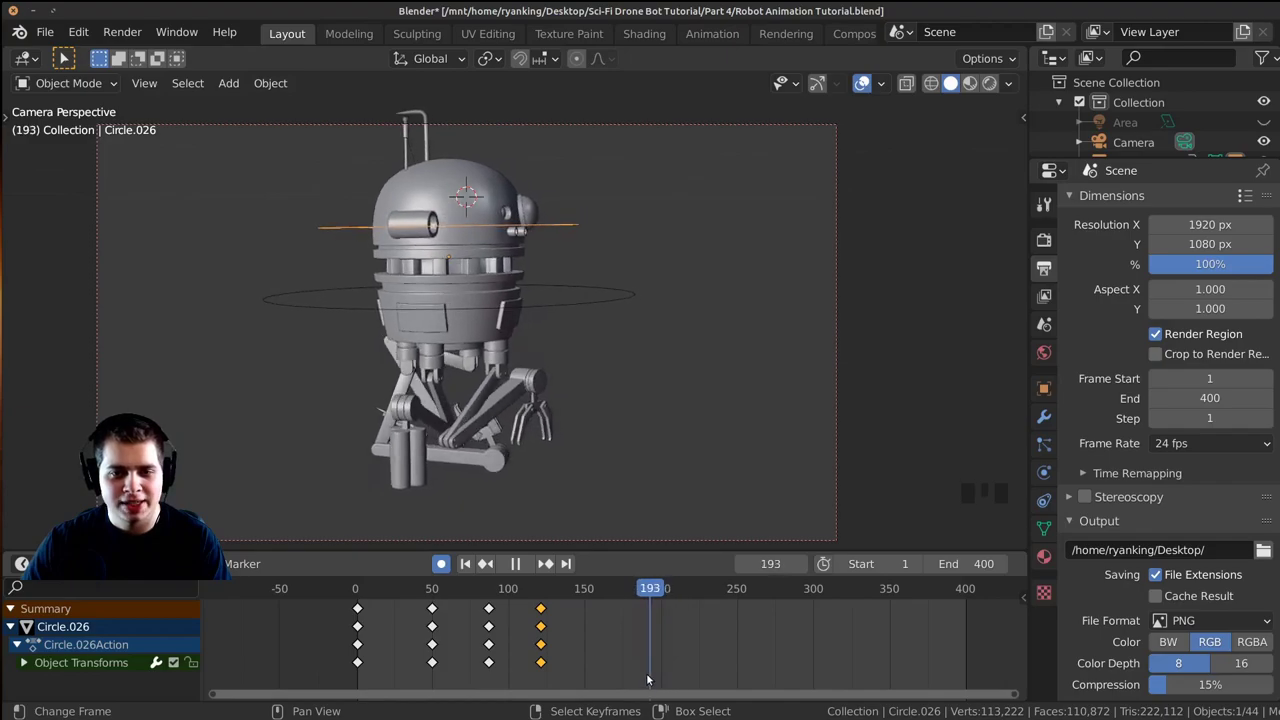
key("Escape")
key("r")
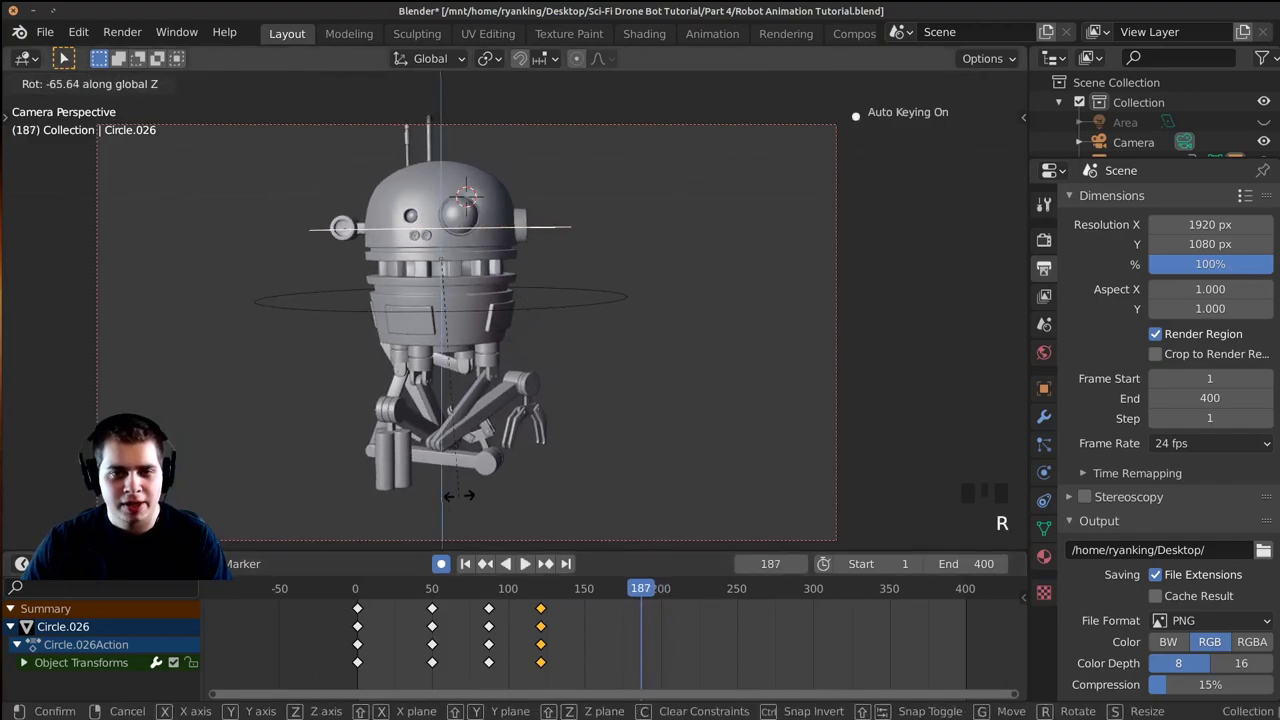
left_click(457, 494)
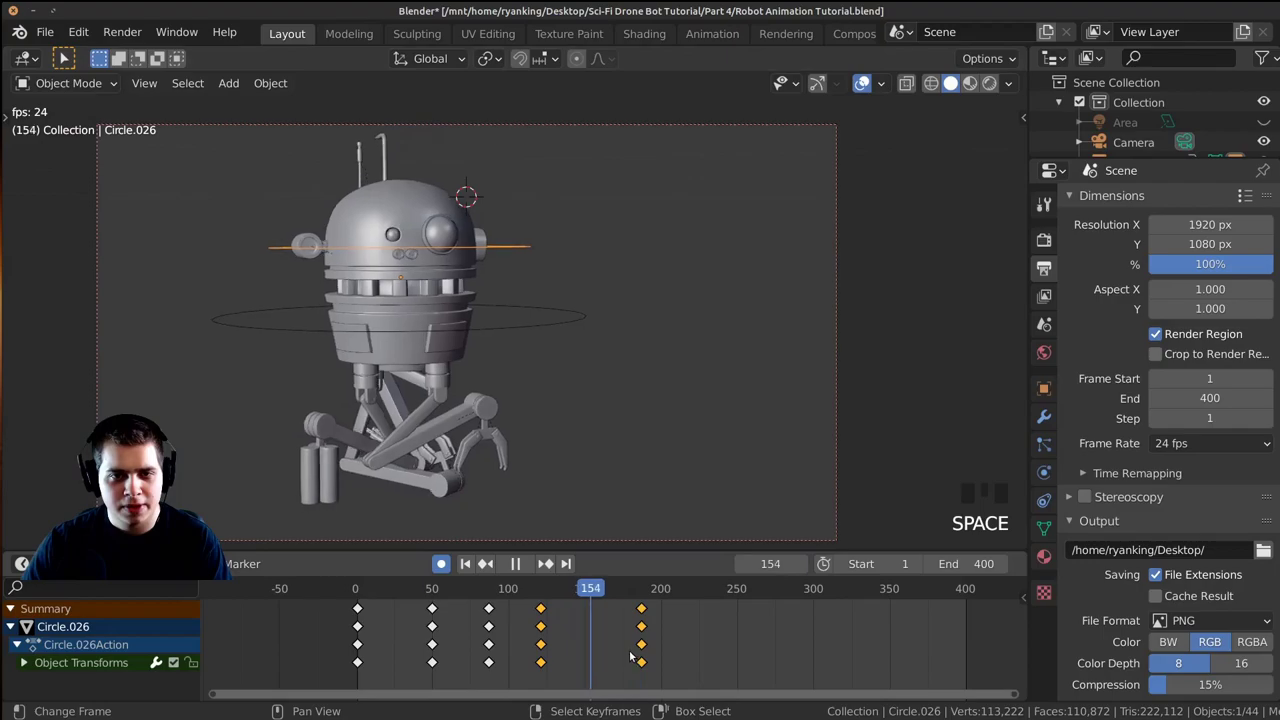
Turn the head's control circle about the global Z axis at frame 157 to keyframe an in-between look, and play from before frame 118.
left_click(595, 646)
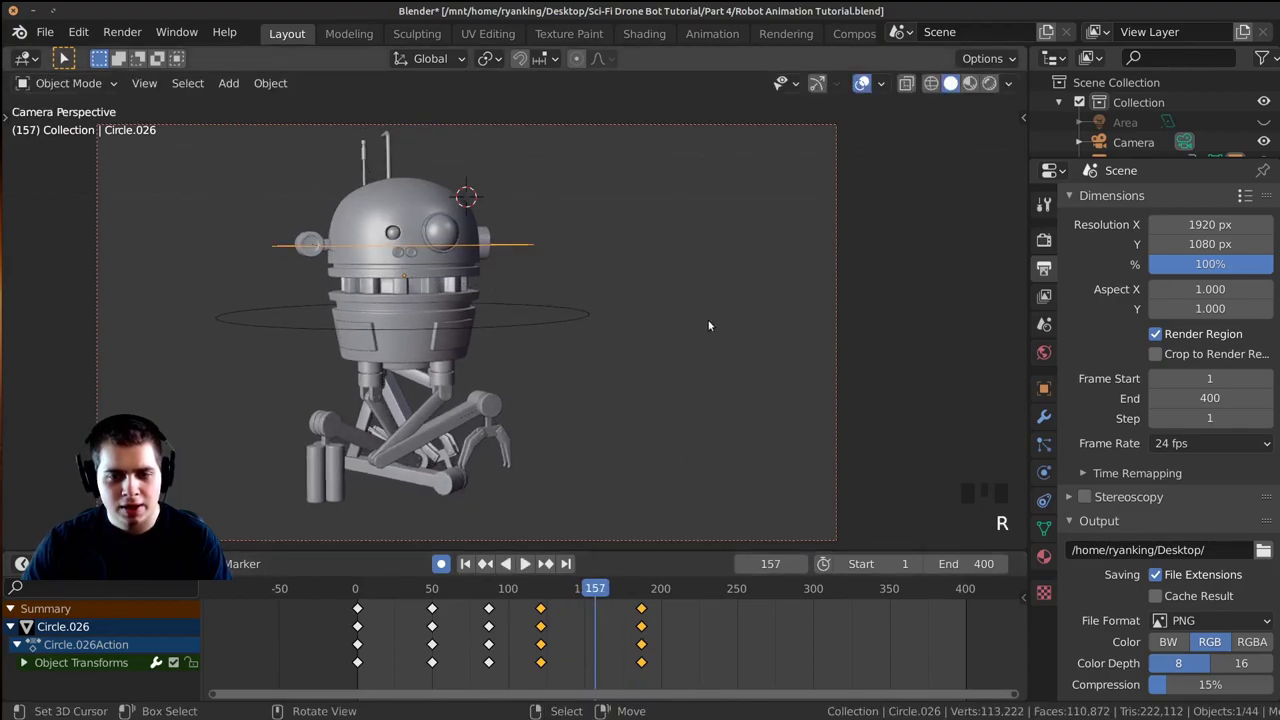
key("r")
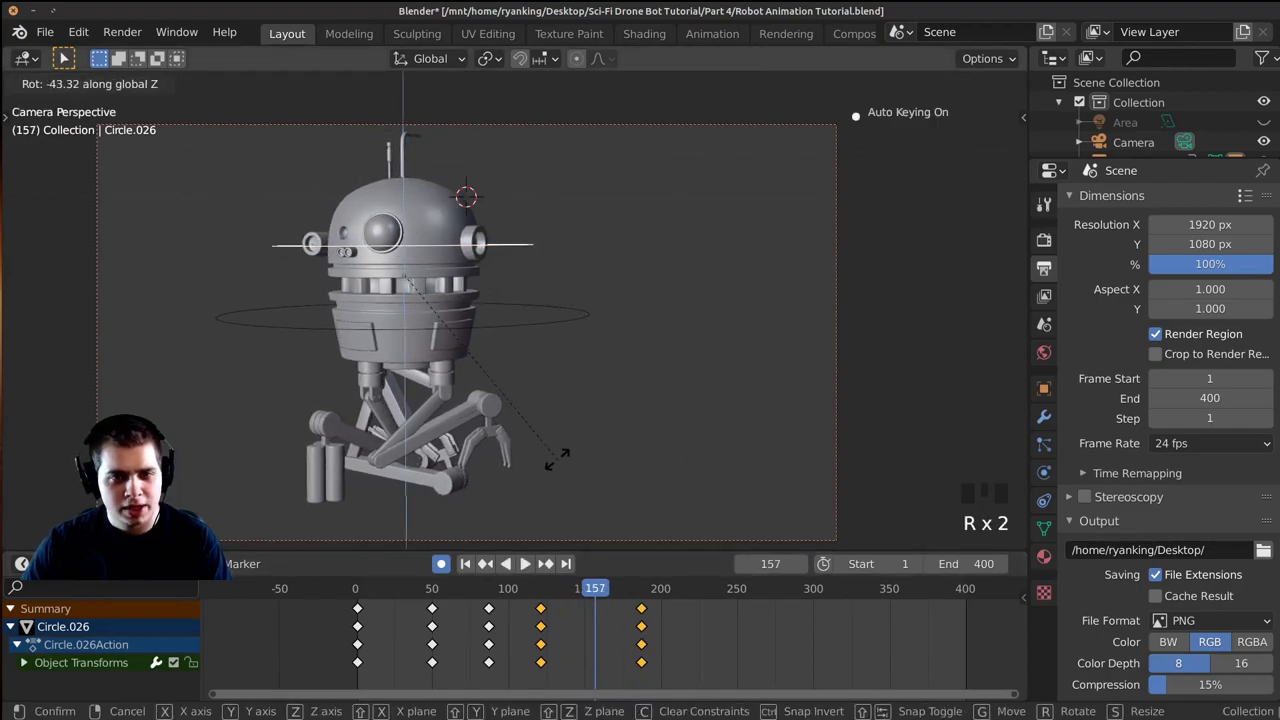
left_click(562, 460)
left_click_drag(586, 640, 518, 662)
key("space")
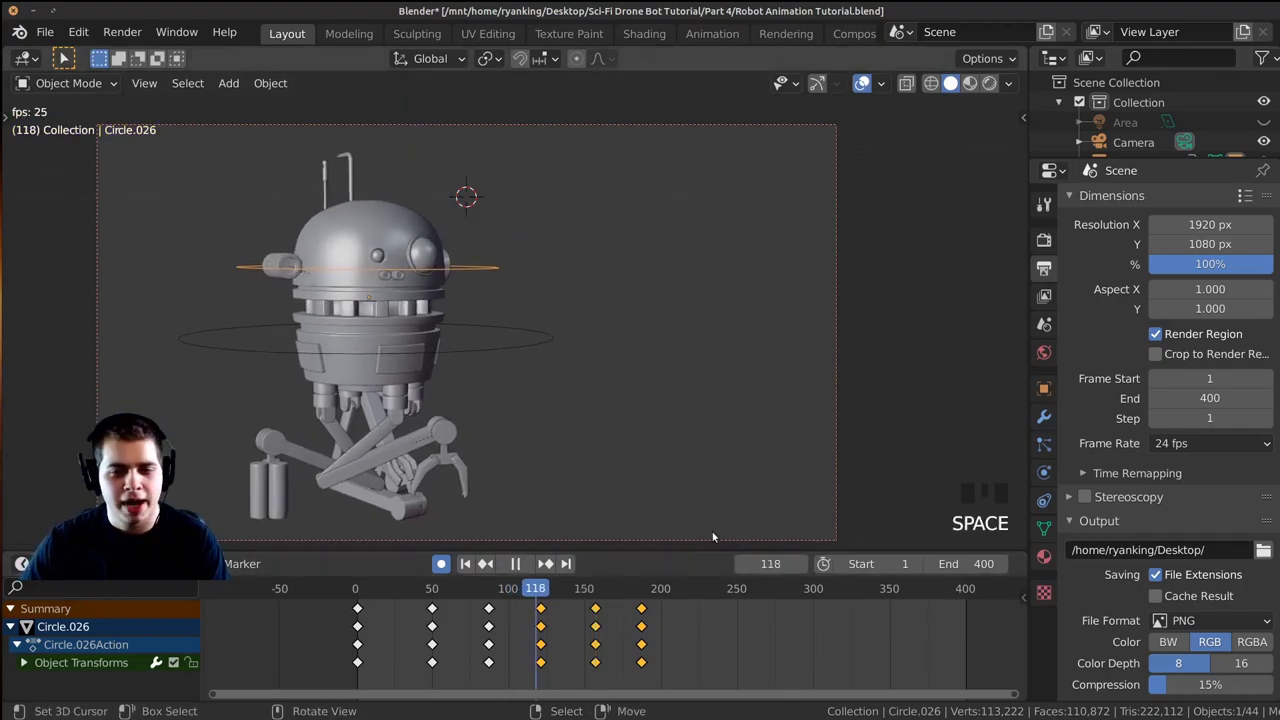
Turn the head about the global Z axis at frame 265 to face the other way, and play back the new turn.
left_click(651, 645)
left_click_drag(665, 640, 765, 657)
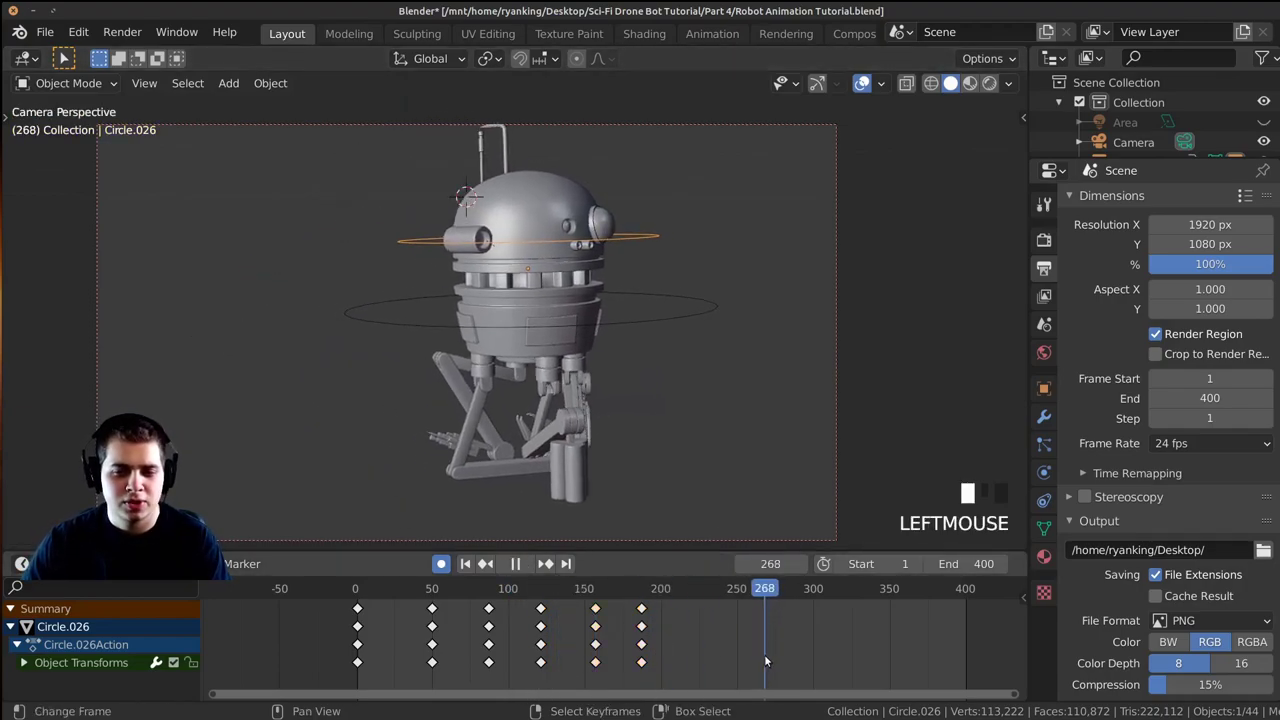
left_click(765, 654)
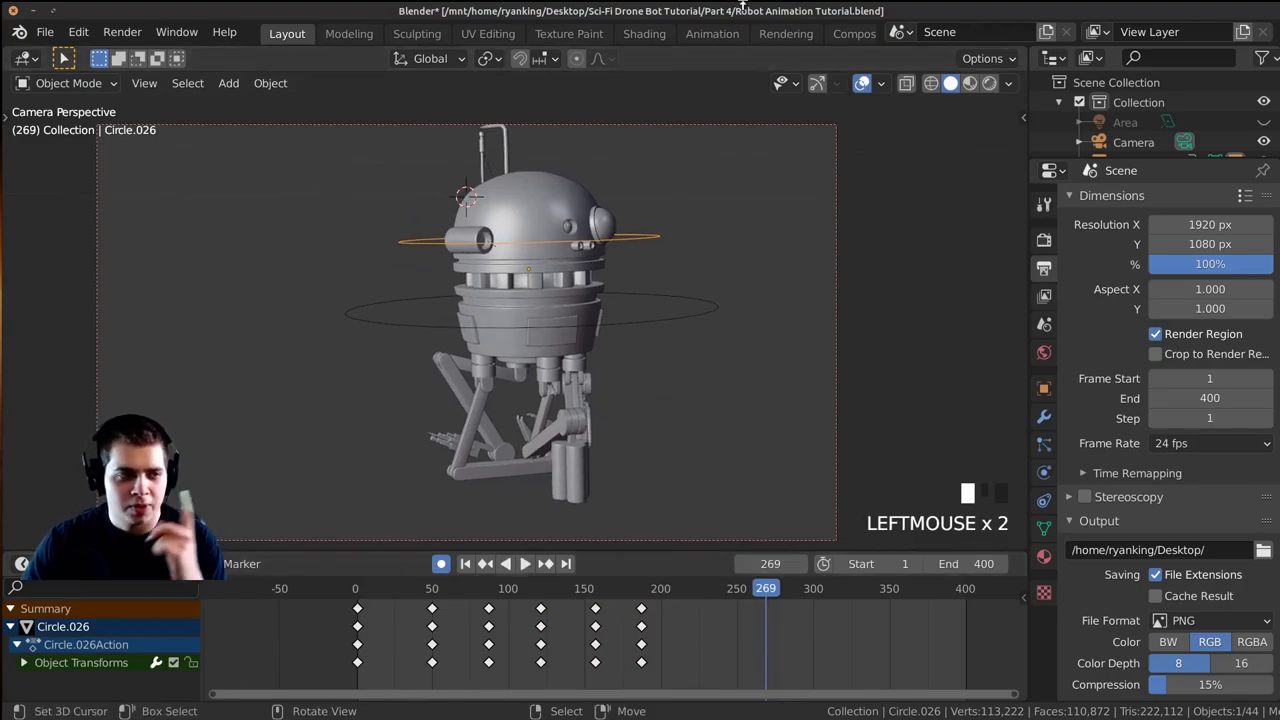
middle_click_drag(654, 411, 652, 418, "shift")
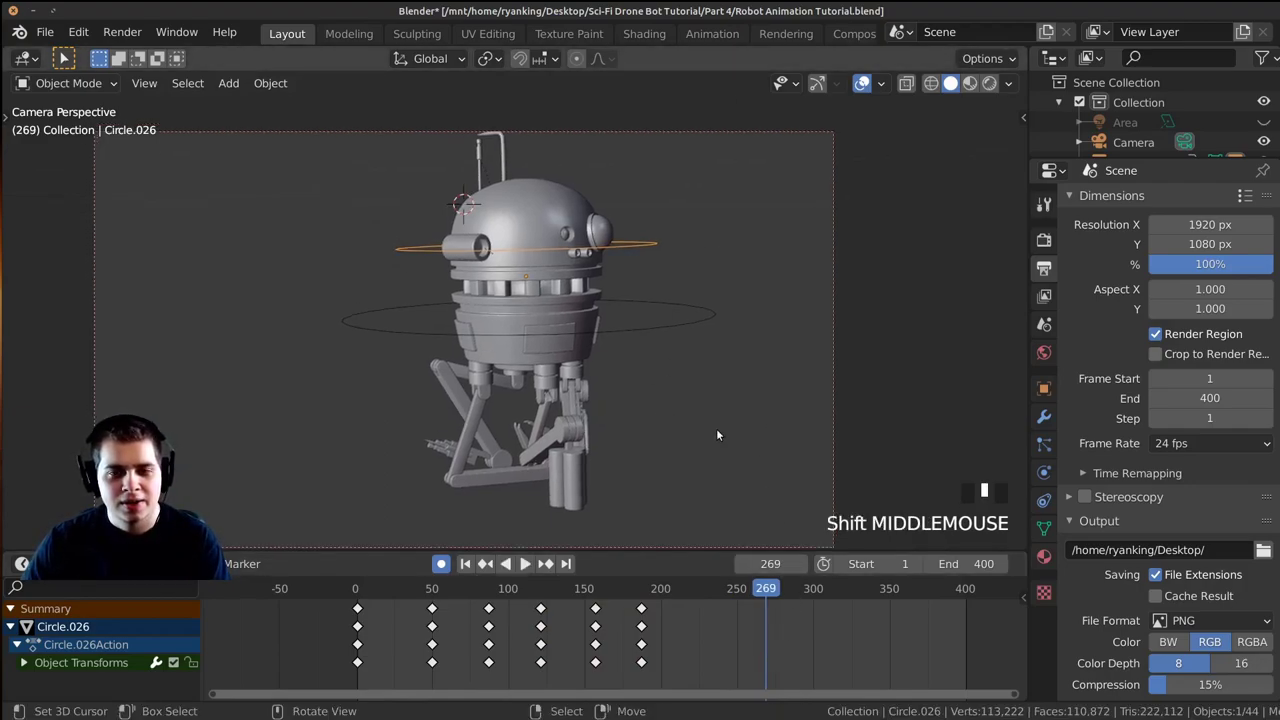
left_click(766, 648)
left_click(759, 642)
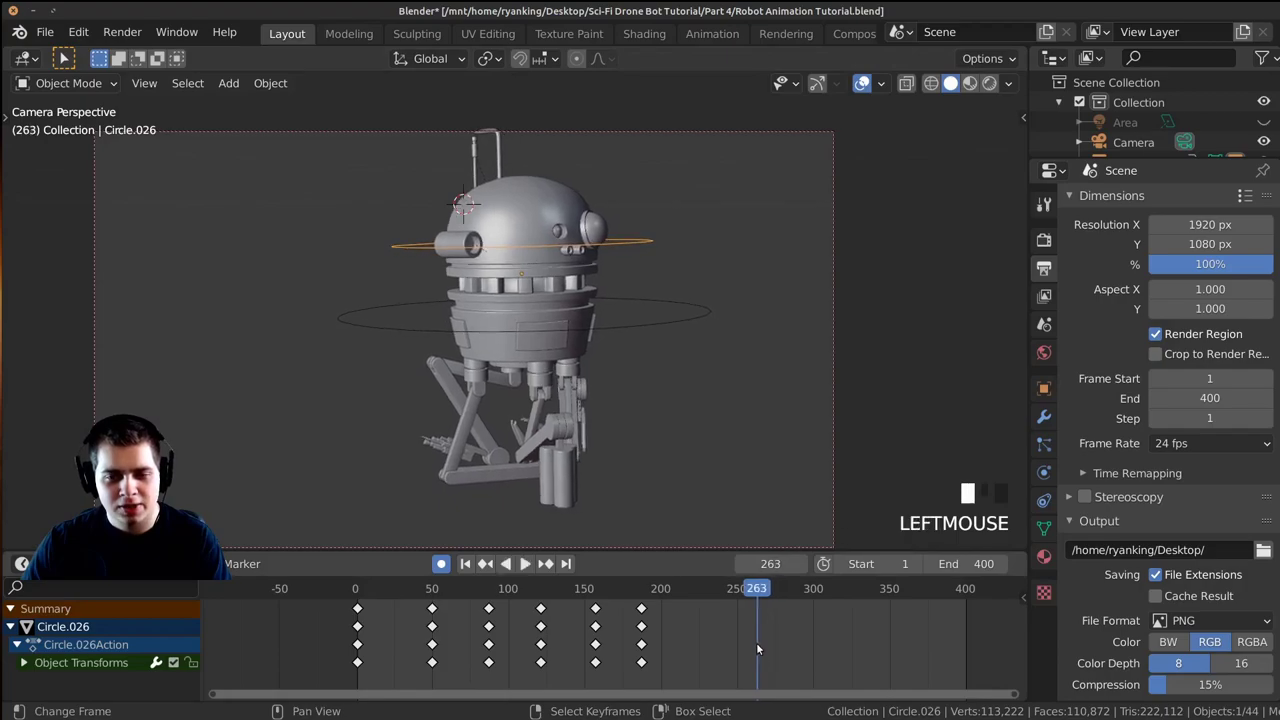
key("z")
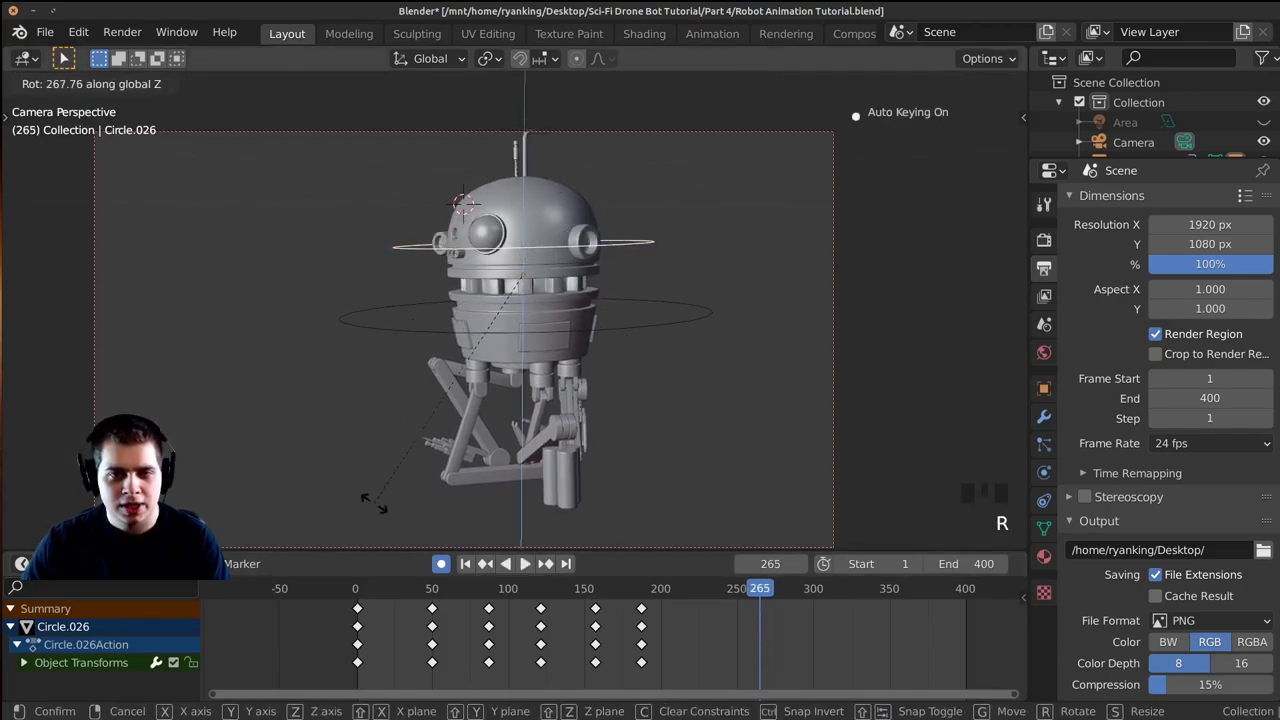
left_click(432, 518)
left_click(625, 673)
key("space")
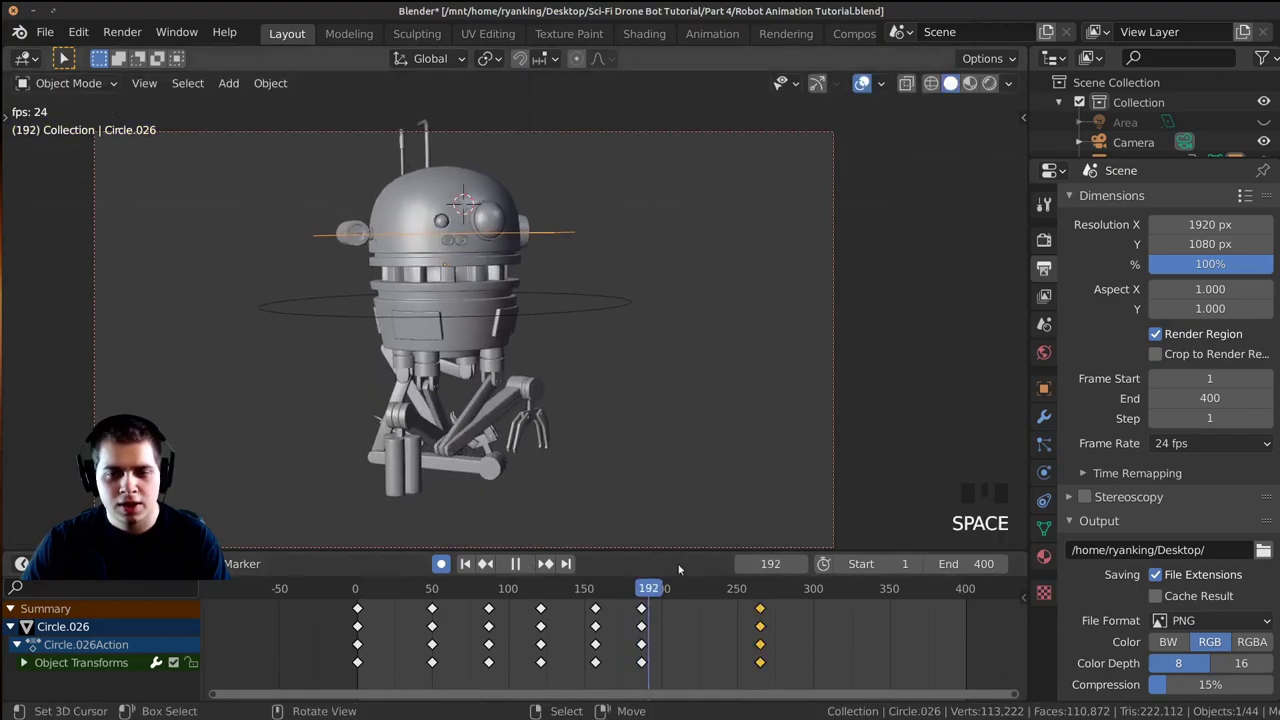
Retime the head's keyframes, moving those at frame 265 to about frame 291 and those at frame 187 to about frame 183.
right_click(760, 609)
key("g")
left_click(810, 622)
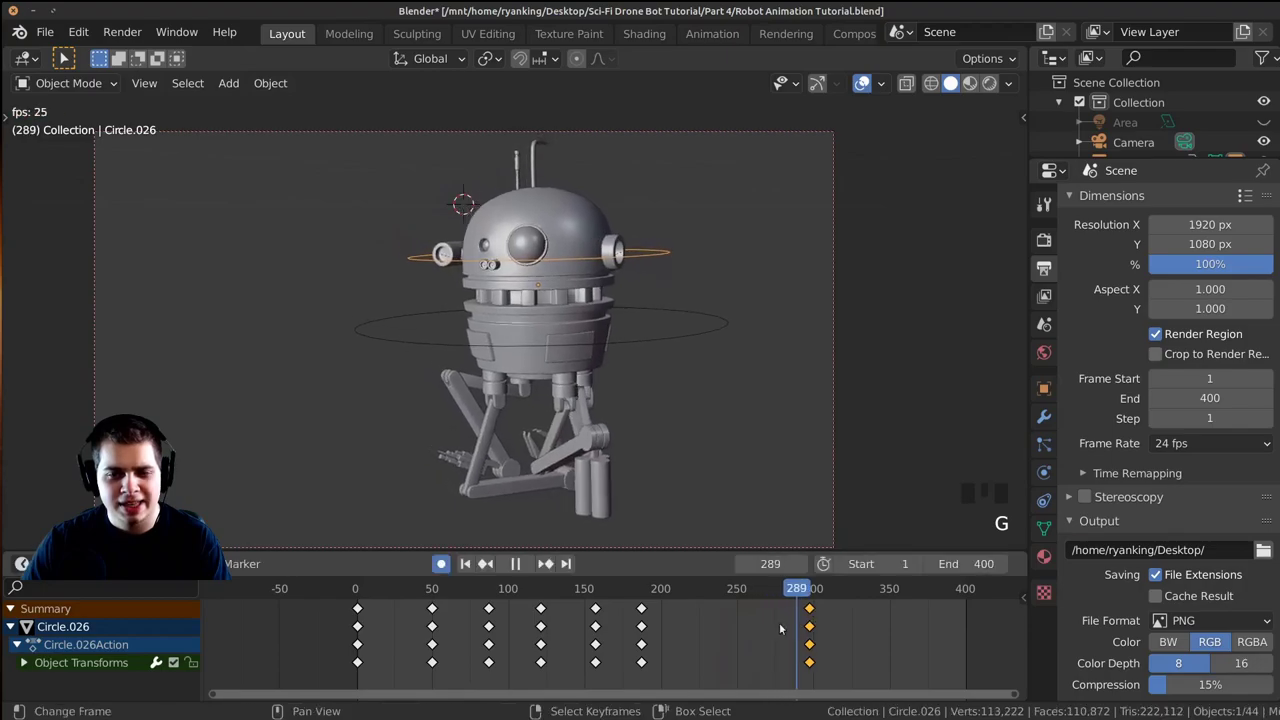
left_click(641, 610)
right_click(640, 610)
key("g")
left_click(635, 610)
left_click(591, 614)
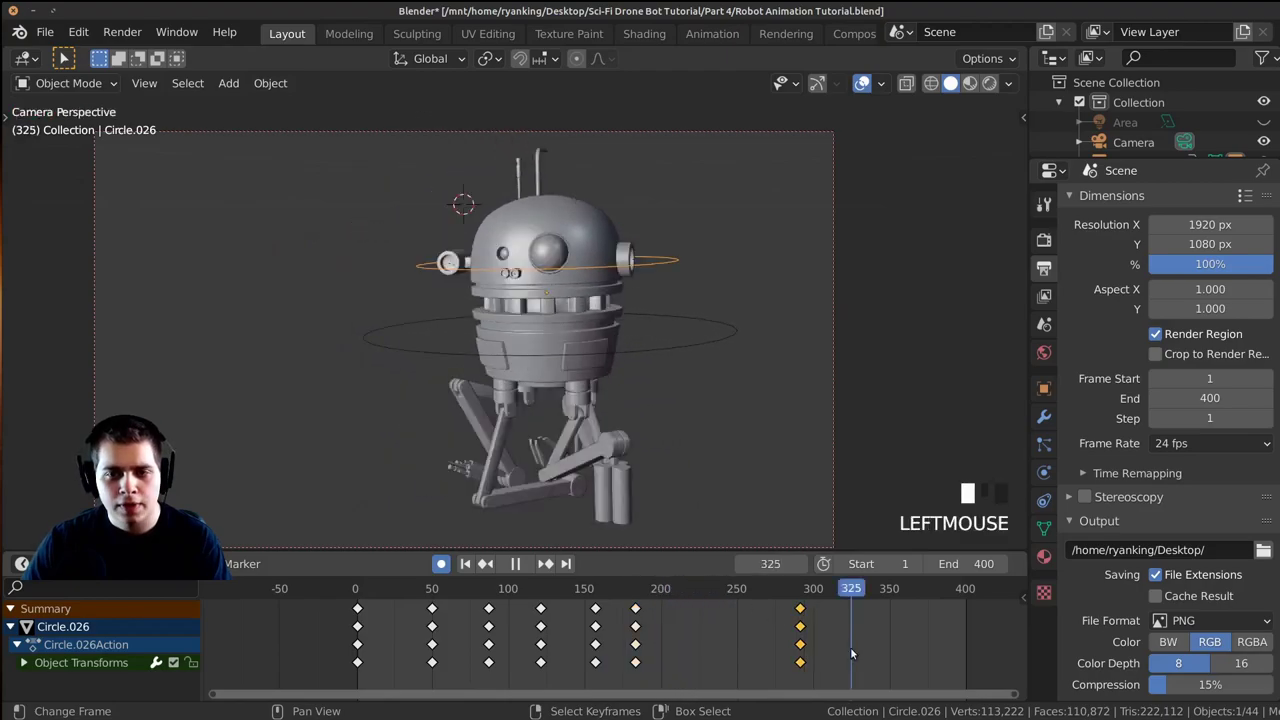
Rotate the head's control circle at frame 331 to keyframe its pose.
left_click_drag(851, 651, 859, 655)
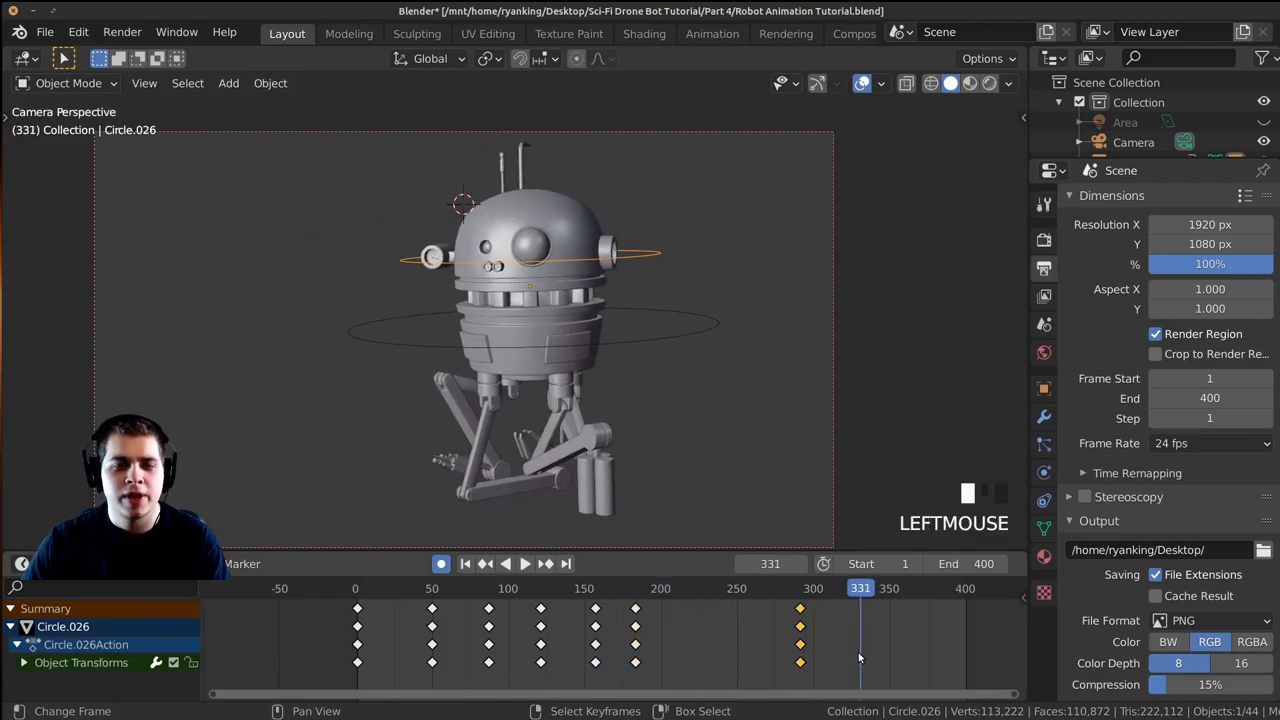
key("r")
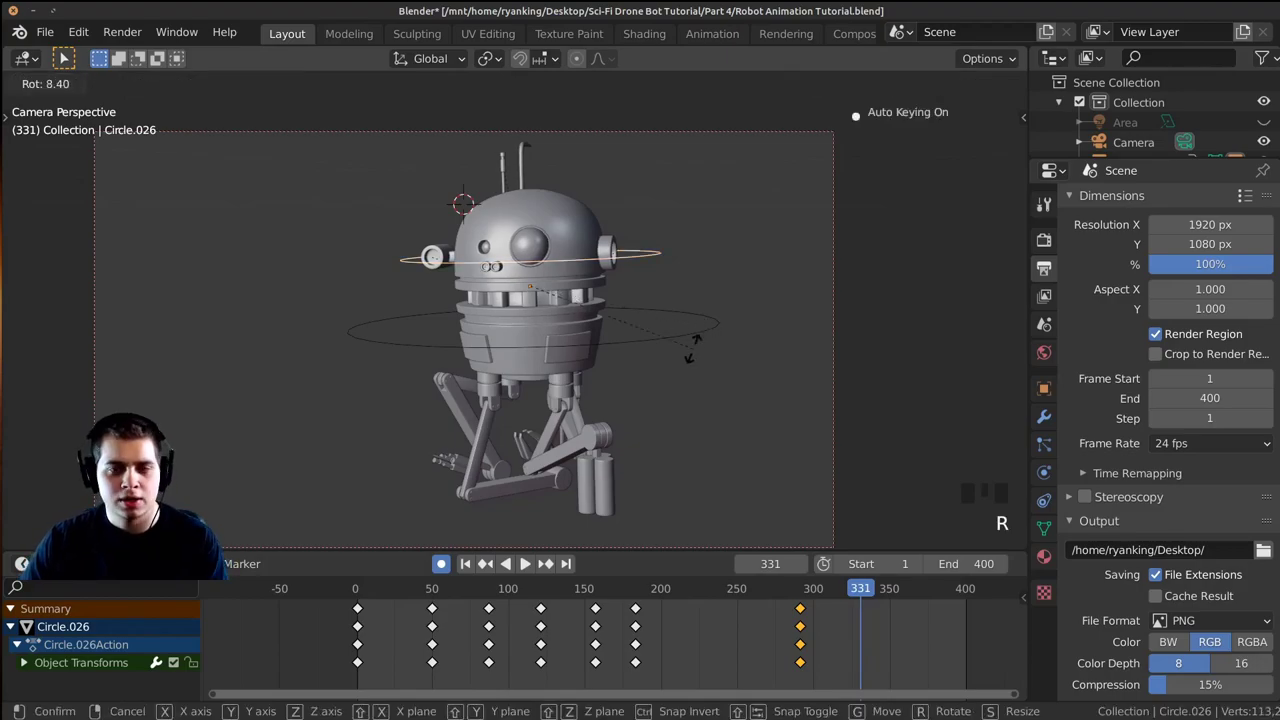
left_click(494, 452)
Rotate the head's control circle at frame 362 to keyframe its pose as the robot flies out, and play back the ending.
left_click_drag(861, 626, 908, 628)
key("r")
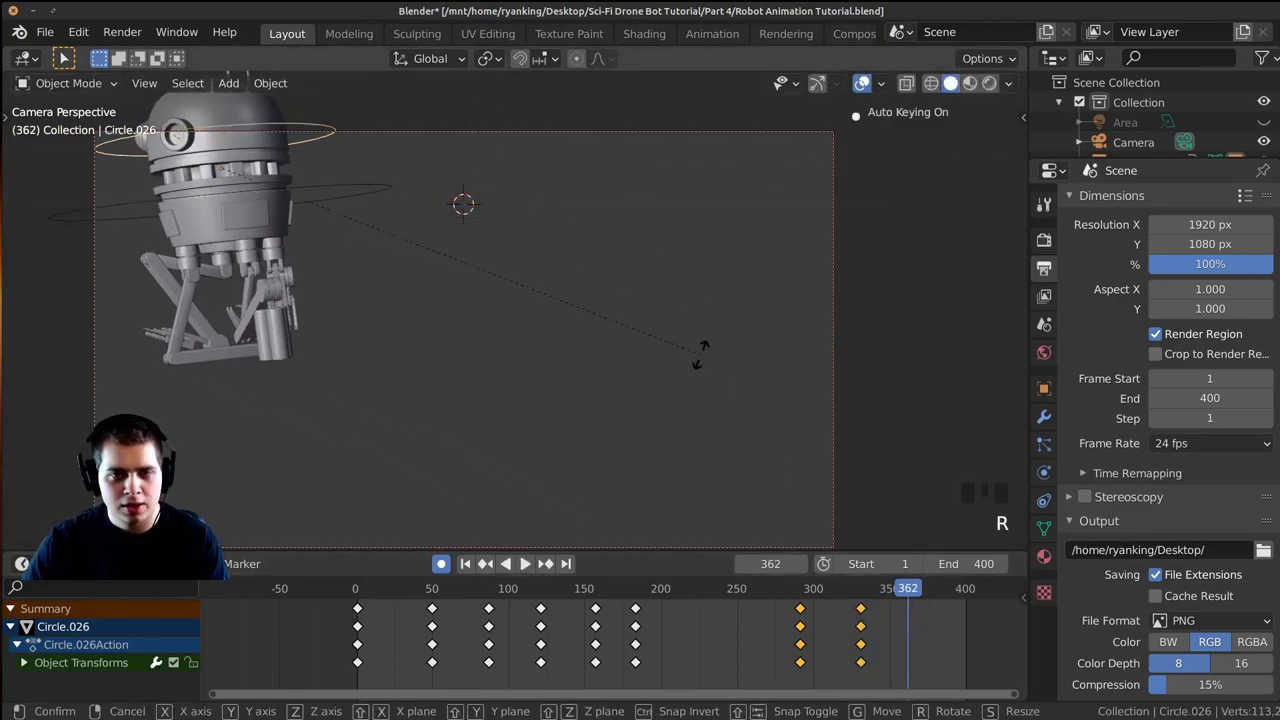
key("Return")
key("space")
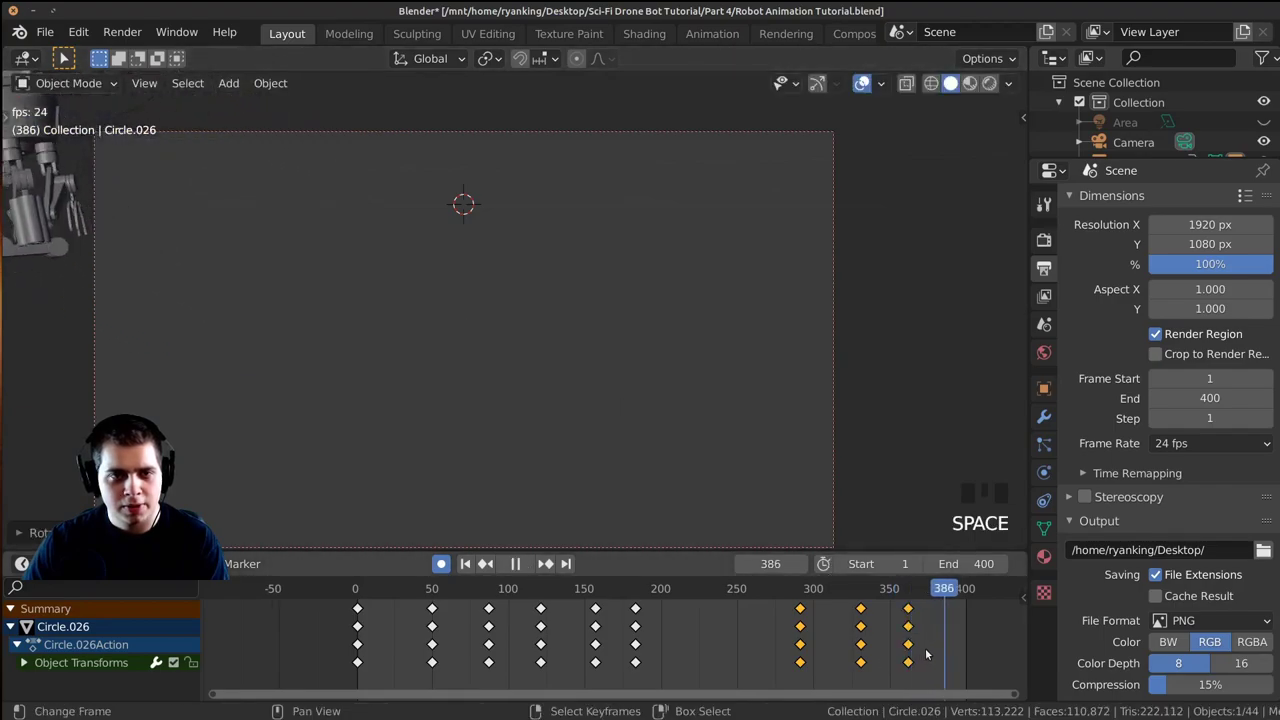
left_click(712, 625)
key("space")
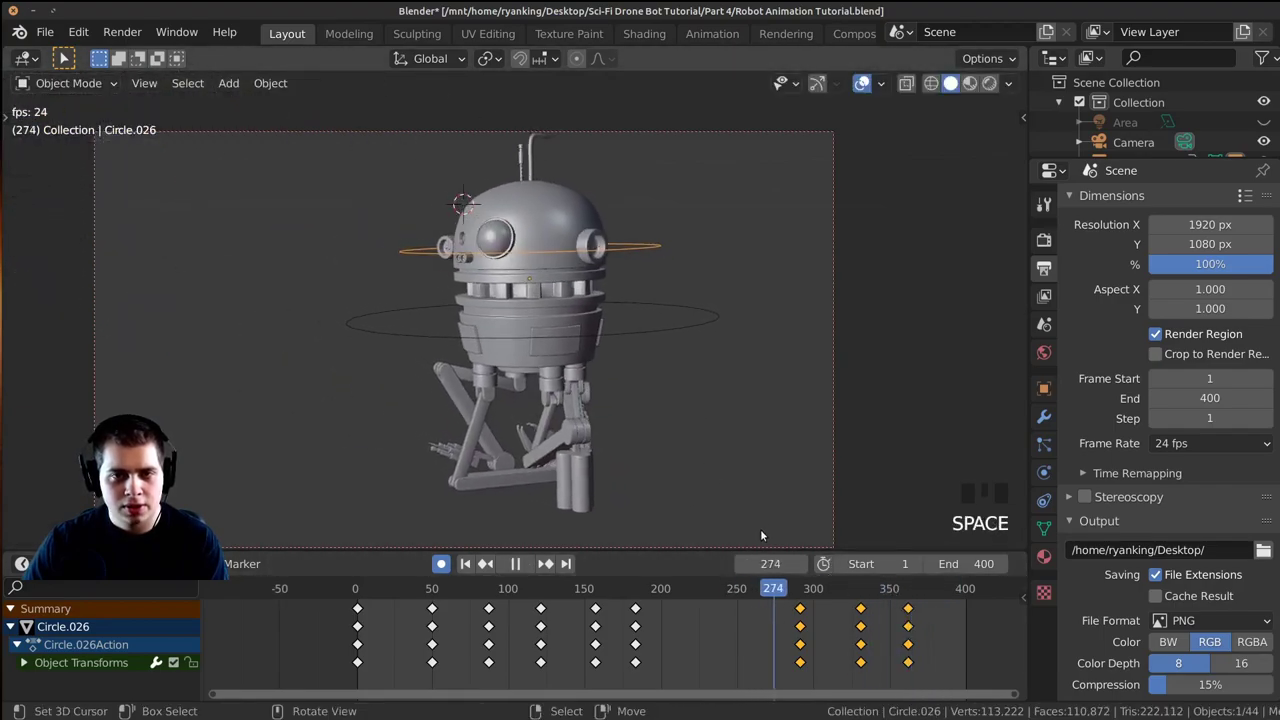
Play the animation from the start in solid shading and preview part of it in rendered shading to review the head movements.
left_click_drag(881, 661, 336, 655)
key("space")
middle_click_drag(655, 445, 685, 420, "shift")
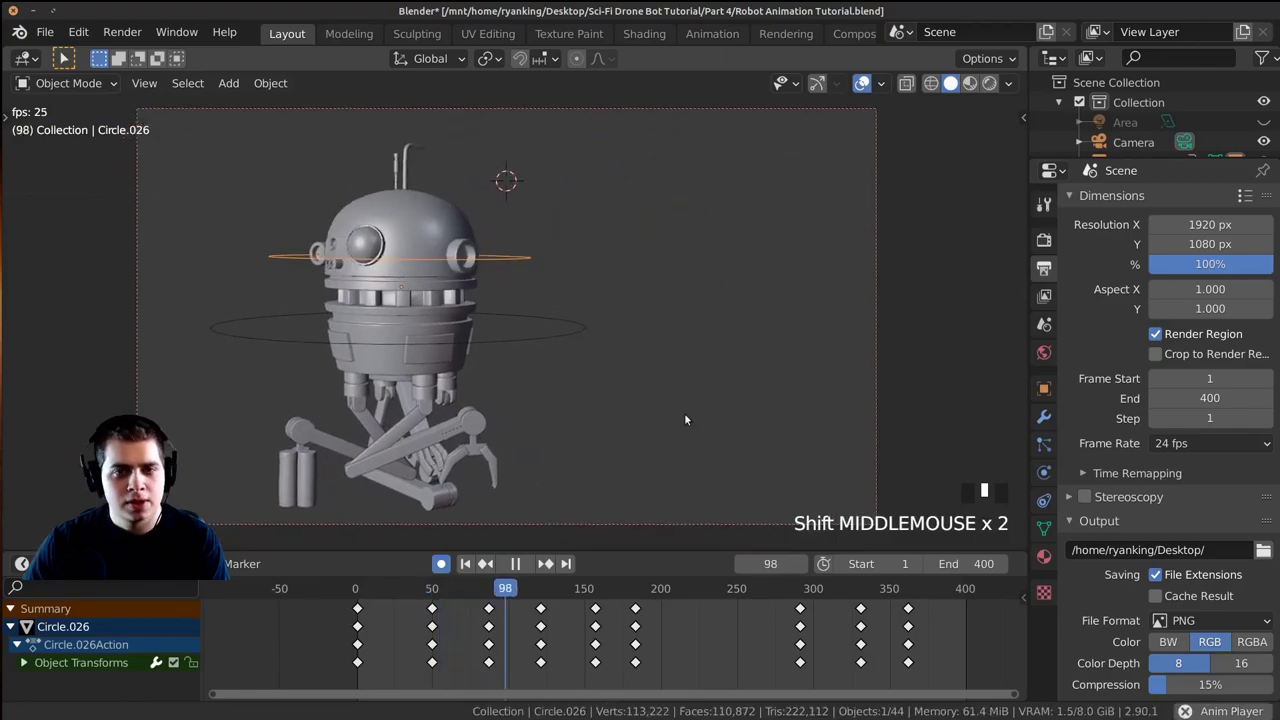
key("space")
key("z")
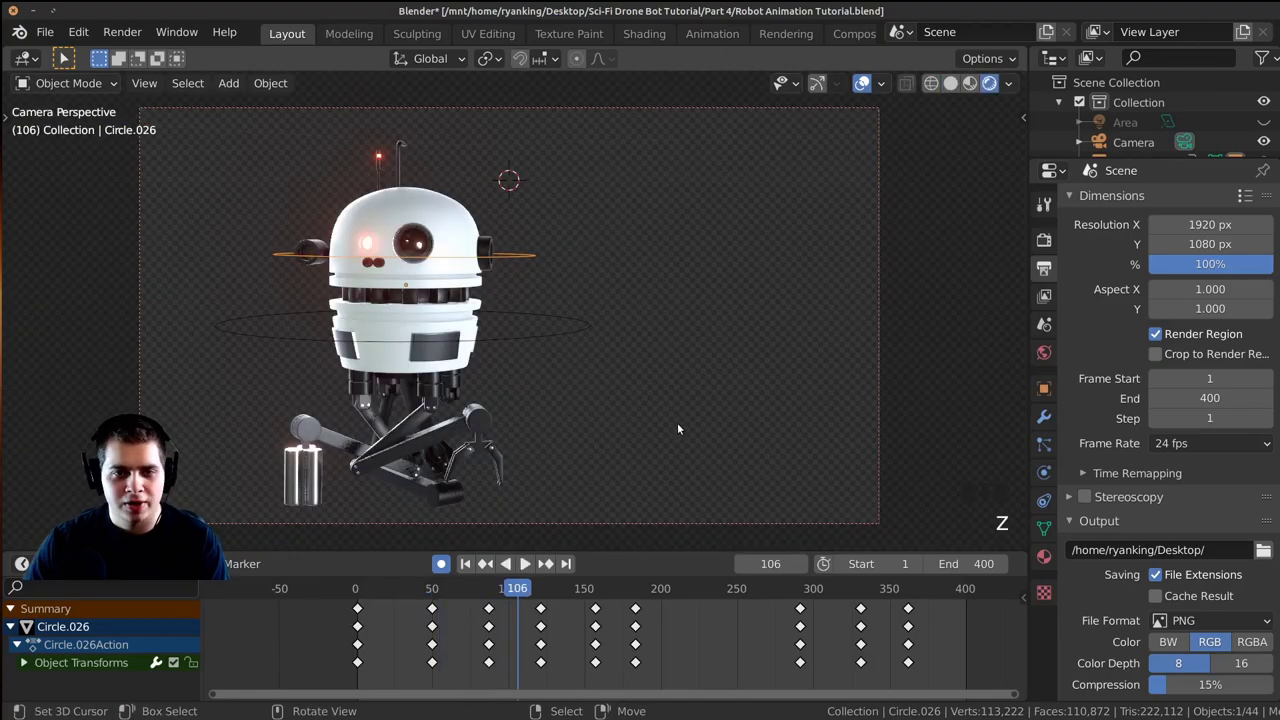
key("space")
middle_click_drag(617, 451, 646, 454, "shift")
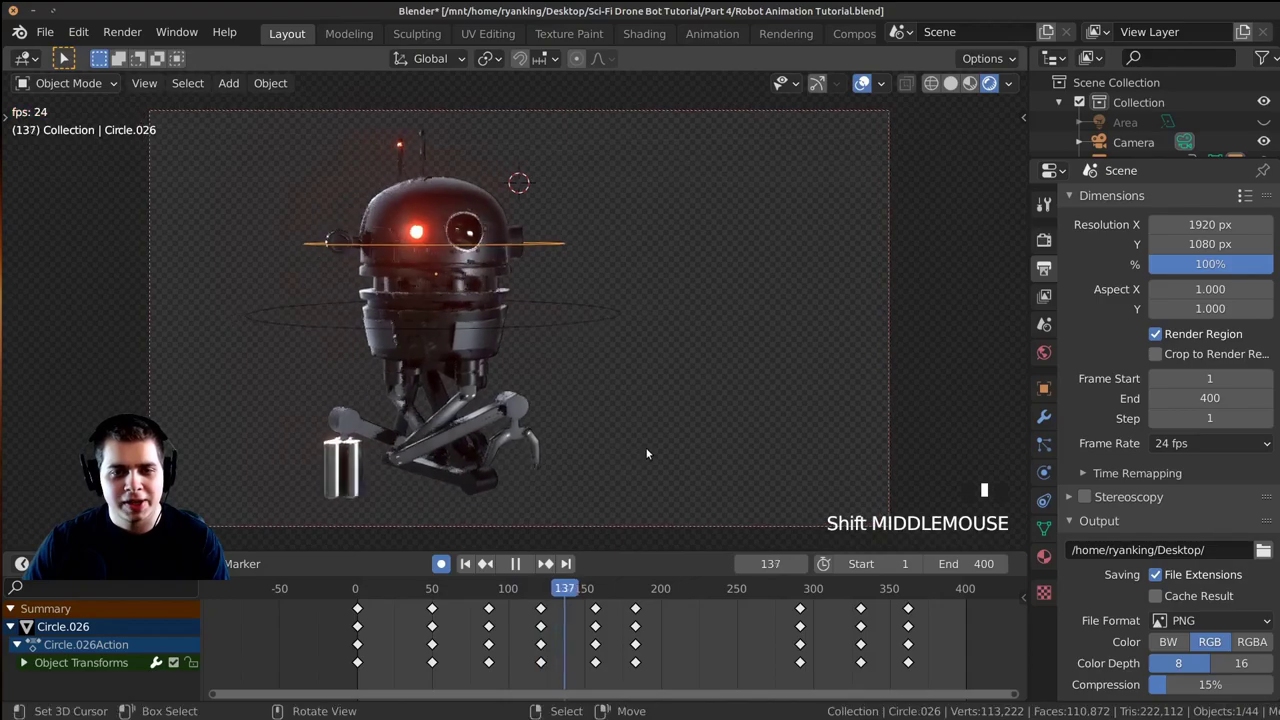
left_click(681, 454)
left_click(419, 652)
left_click_drag(419, 652, 428, 652)
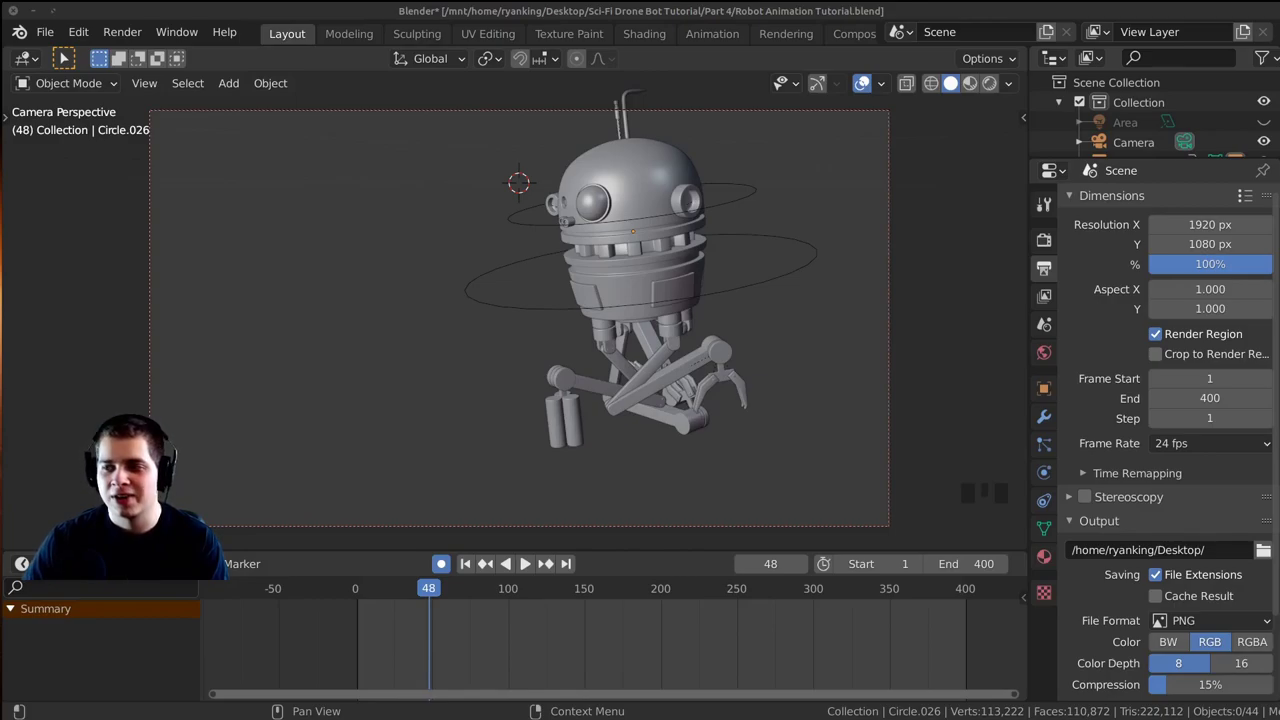
Select the upper segment of the arm carrying the twin cylinders and scrub back to frame 2 at the start of the fly-in.
left_click_drag(437, 669, 465, 672)
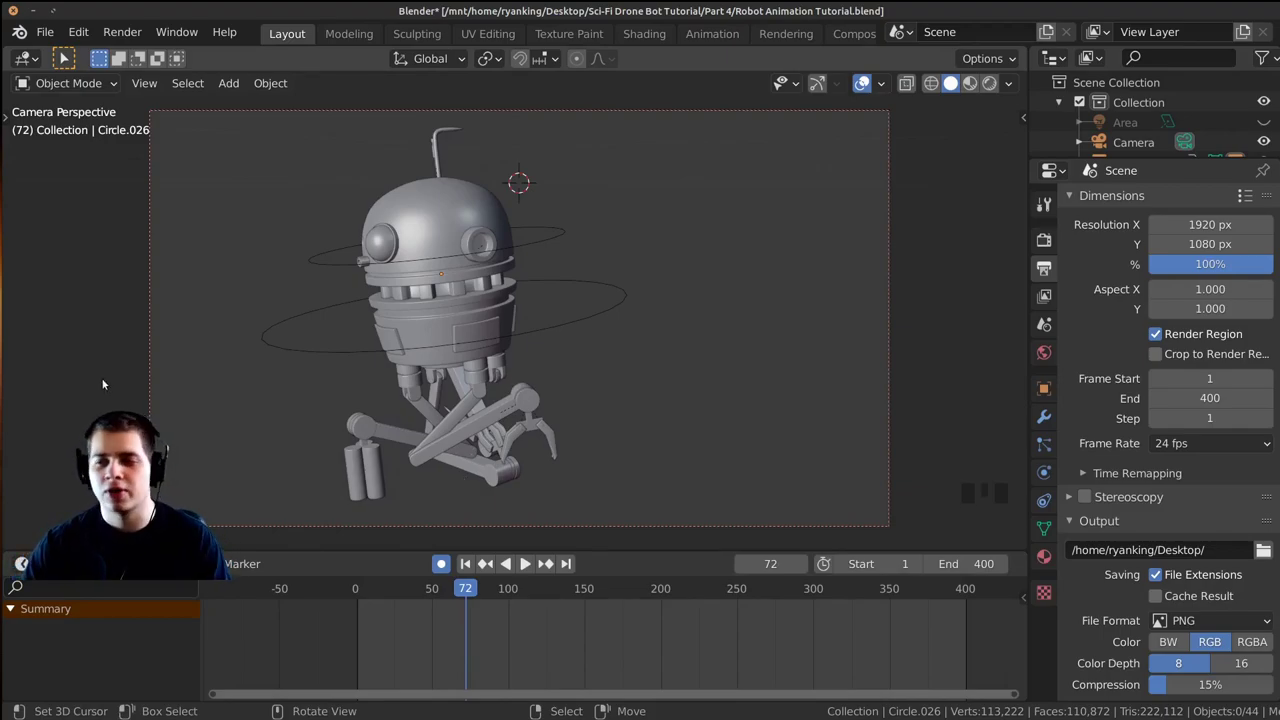
scroll(97, 384, "up", 1)
middle_click_drag(105, 400, 111, 403, "shift")
left_click_drag(467, 660, 439, 661)
middle_click_drag(374, 653, 368, 651)
left_click(323, 650)
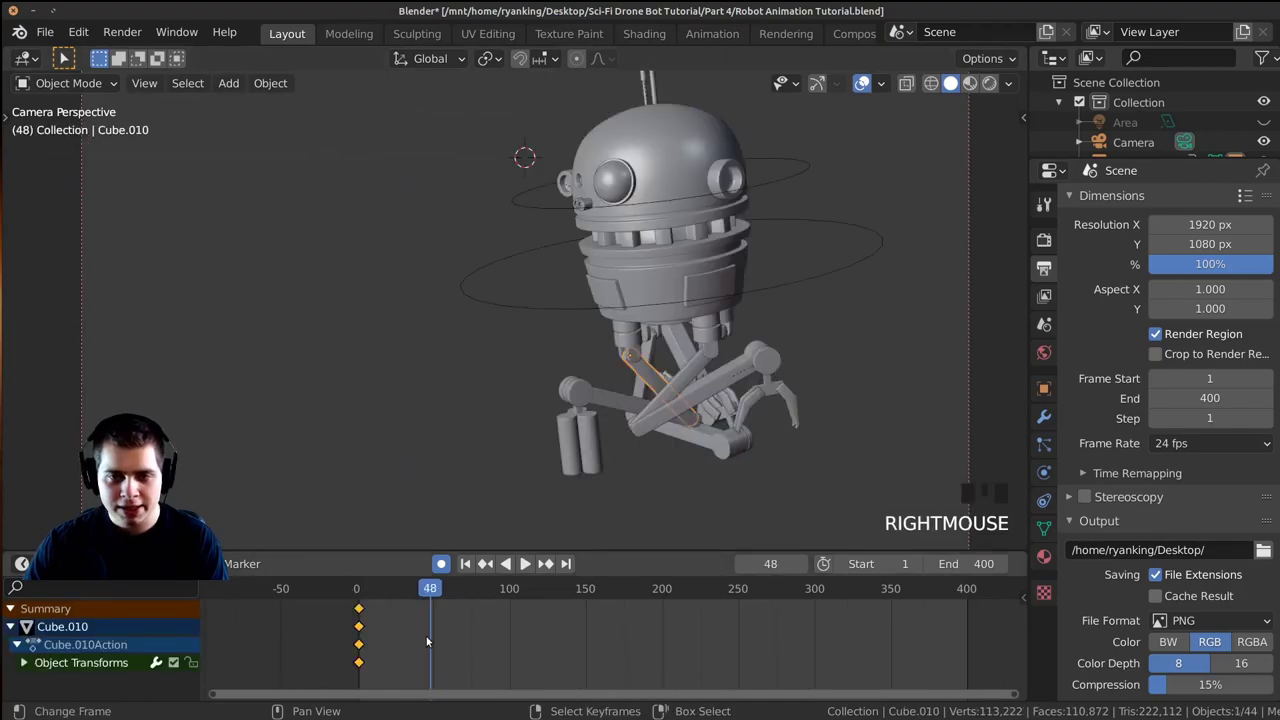
left_click_drag(429, 641, 435, 641)
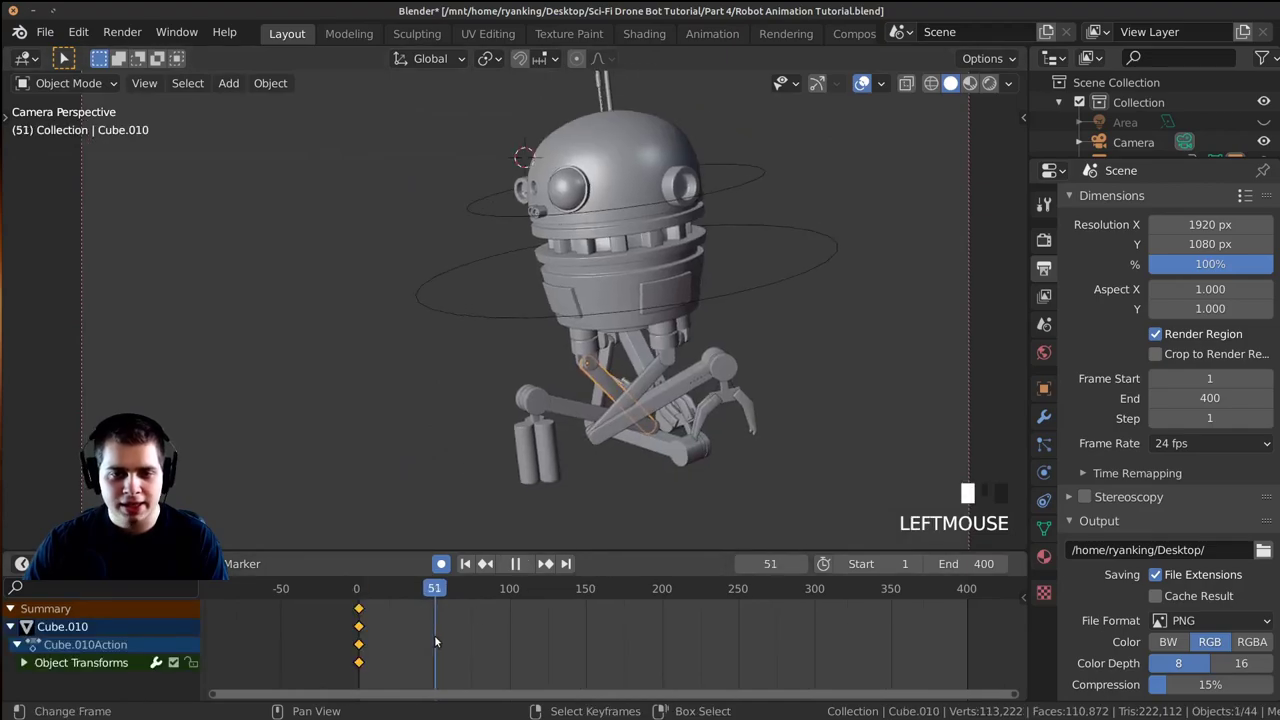
middle_click_drag(424, 618, 440, 633)
scroll(440, 633, "up", 1)
left_click_drag(440, 633, 351, 651)
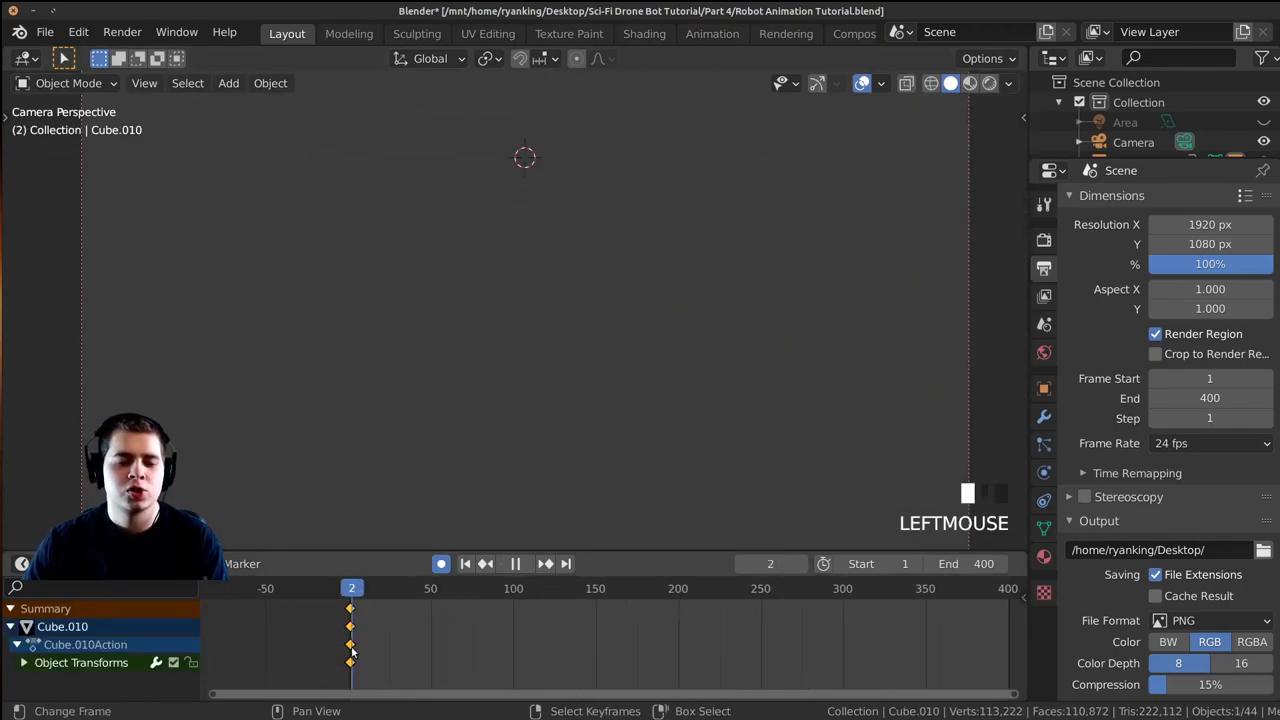
scroll(698, 405, "down", 4)
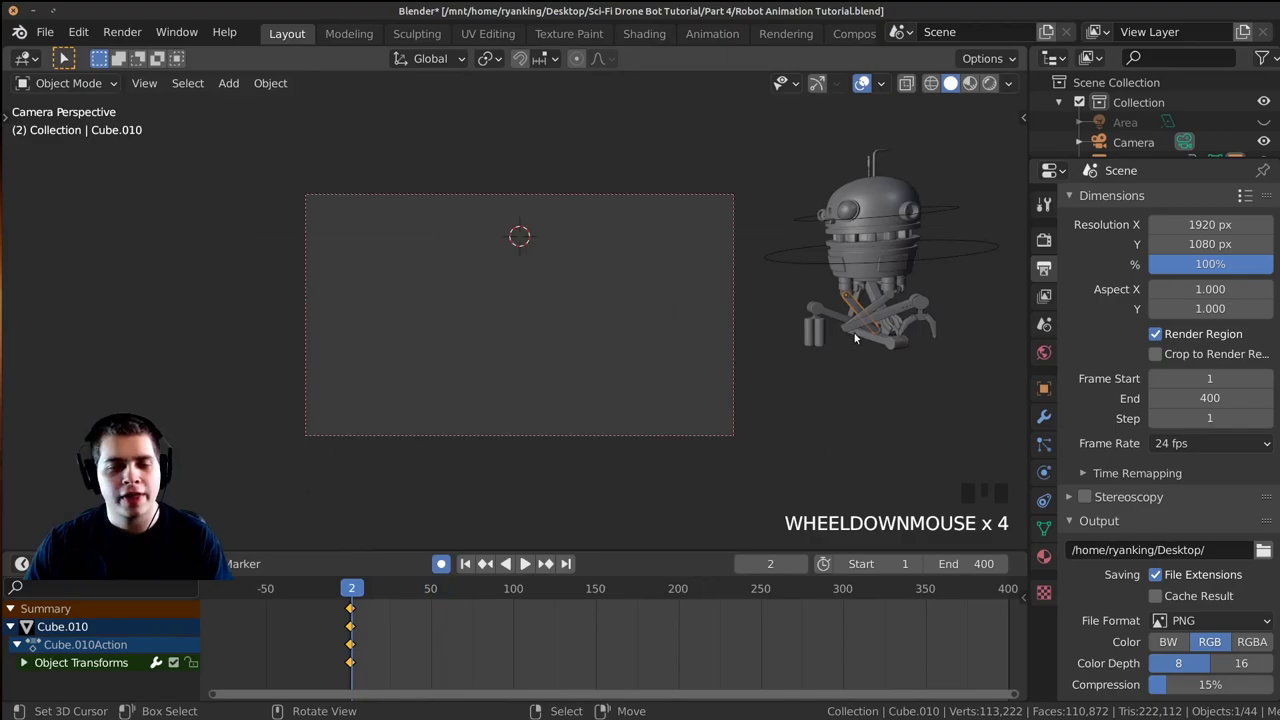
scroll(555, 630, "up", 3)
left_click_drag(326, 649, 357, 678)
scroll(757, 266, "up", 3)
key("r")
left_click(609, 451)
right_click(385, 609)
key("x")
left_click(388, 606)
Keyframe the arm segment's existing pose at frame 53 so it holds still from the start, and scrub through the held range.
left_click_drag(366, 616, 389, 648)
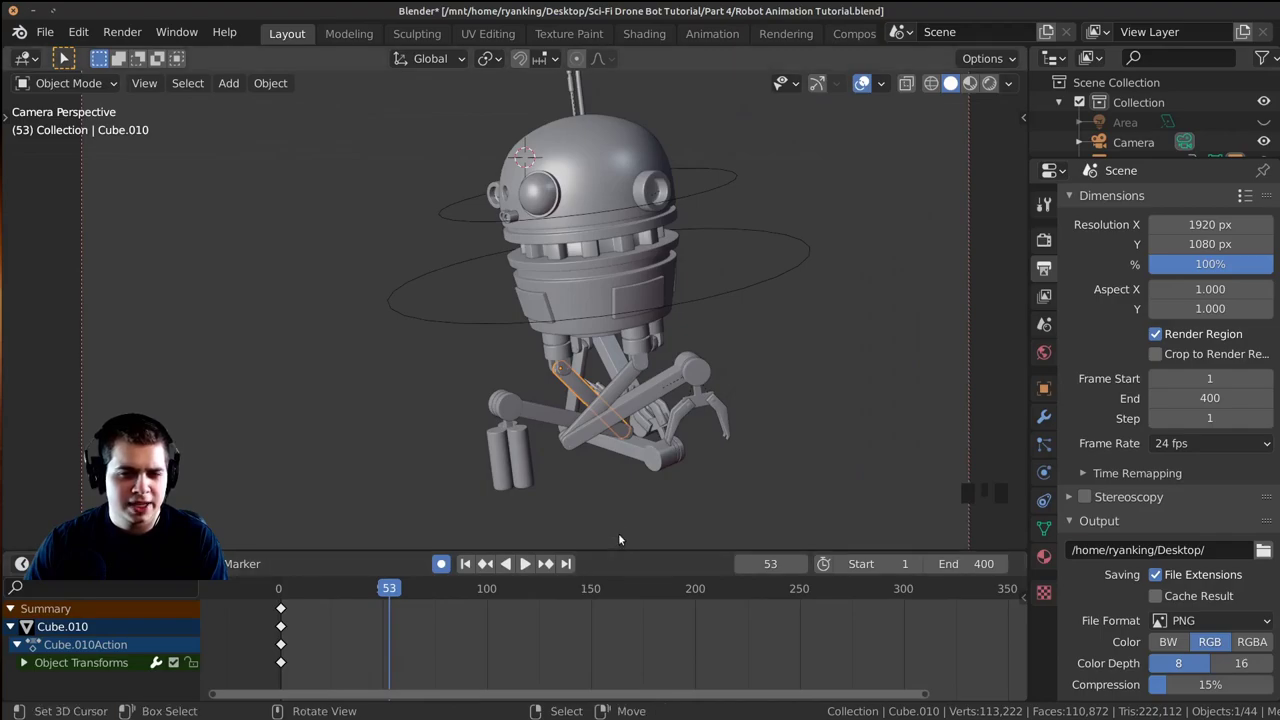
key("g")
left_click(806, 434)
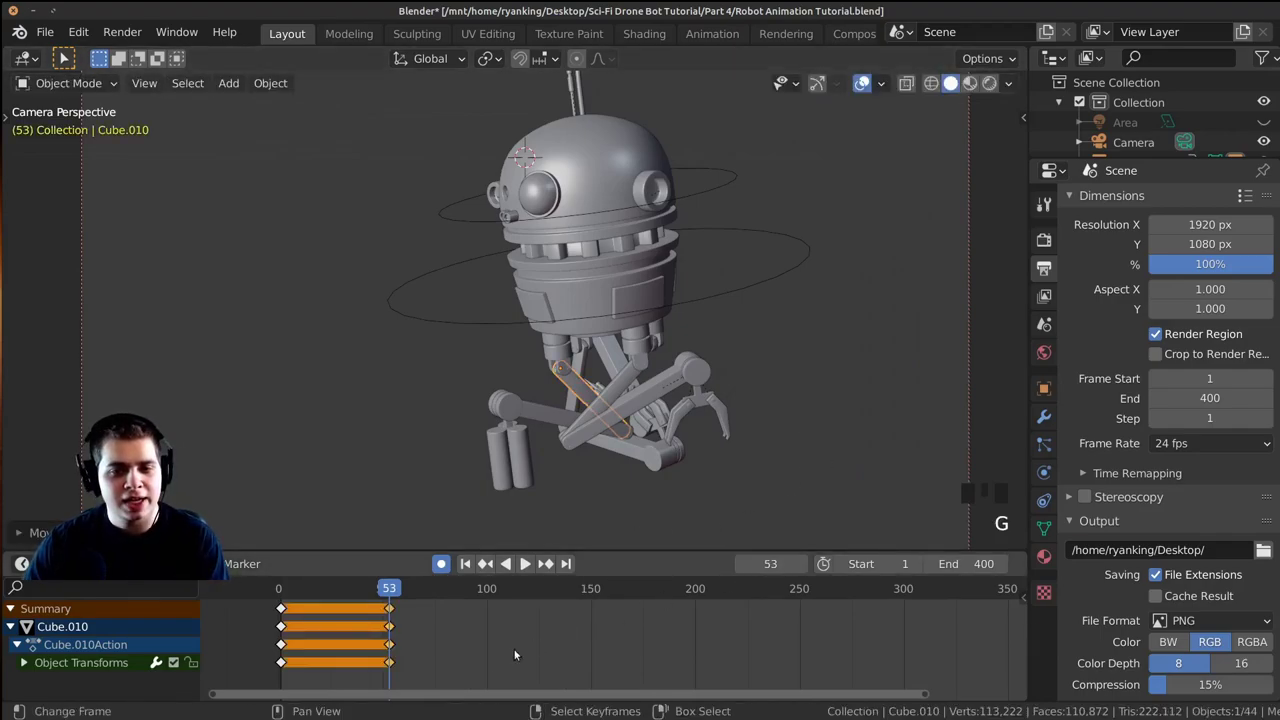
left_click(360, 632)
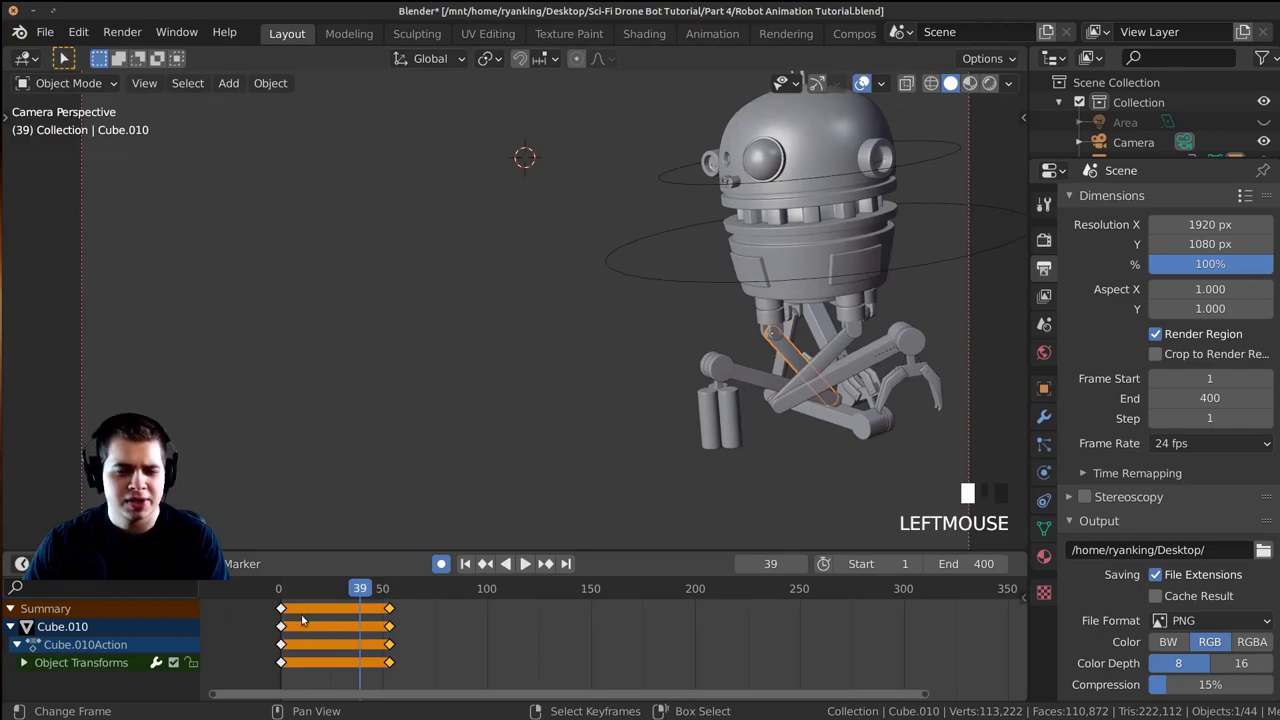
middle_click_drag(372, 622, 515, 655, "ctrl")
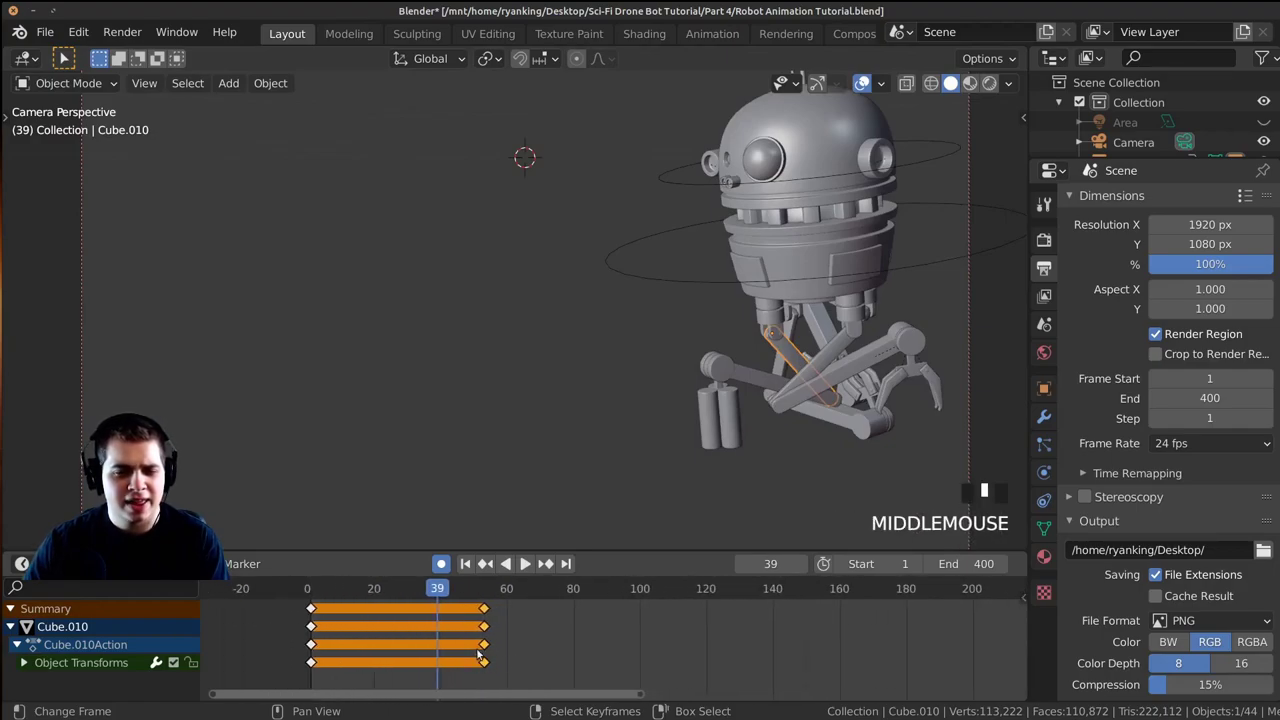
left_click_drag(480, 650, 414, 674)
Rotate the upper arm segment upward at frame 100 to keyframe the arm unfolding away from the body.
left_click_drag(500, 643, 640, 647)
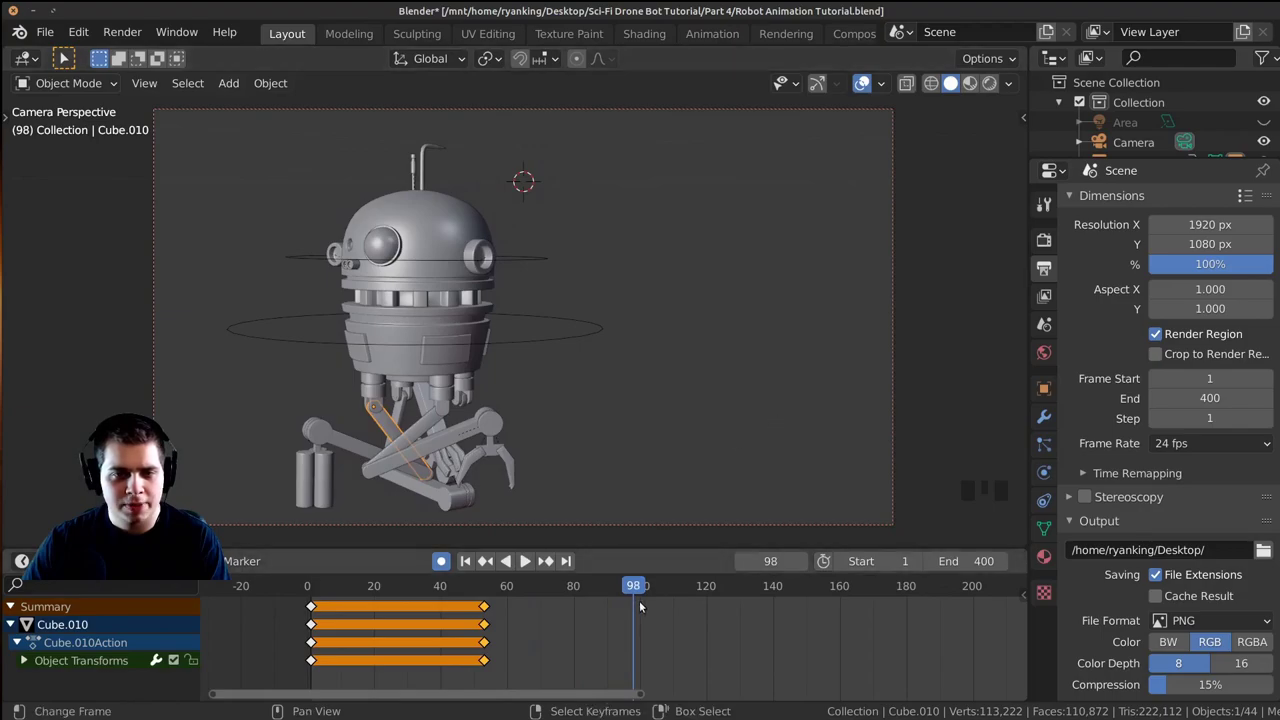
key("r")
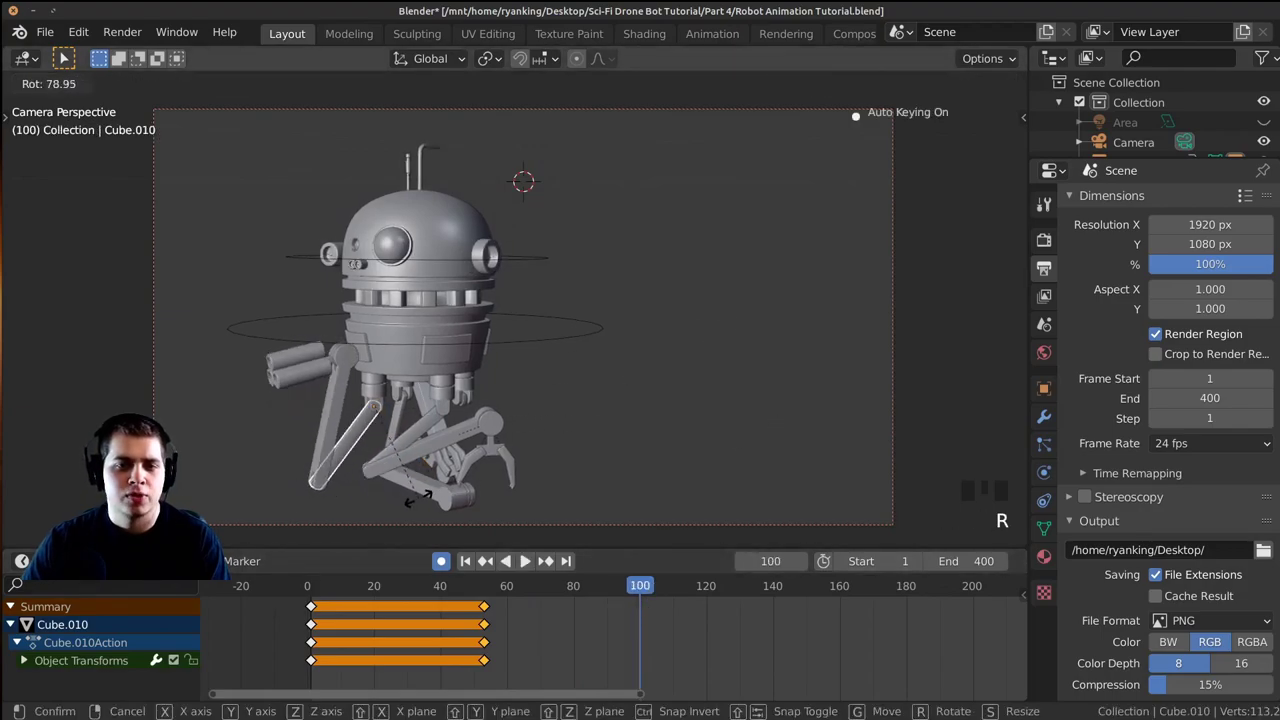
left_click(424, 497)
Keyframe the forearm segment's existing pose at frame 67 and a rotated pose at frame 115, and play back the movement.
left_click_drag(572, 634, 523, 636)
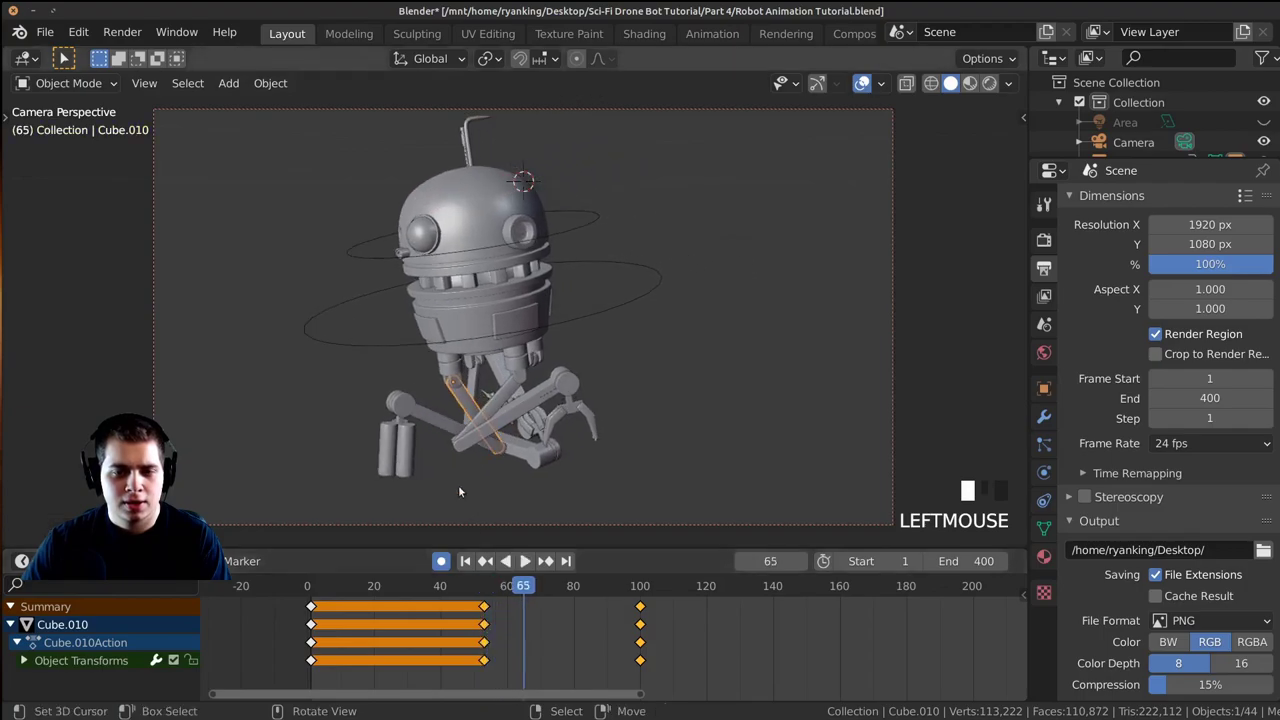
right_click(434, 424)
left_click(530, 625)
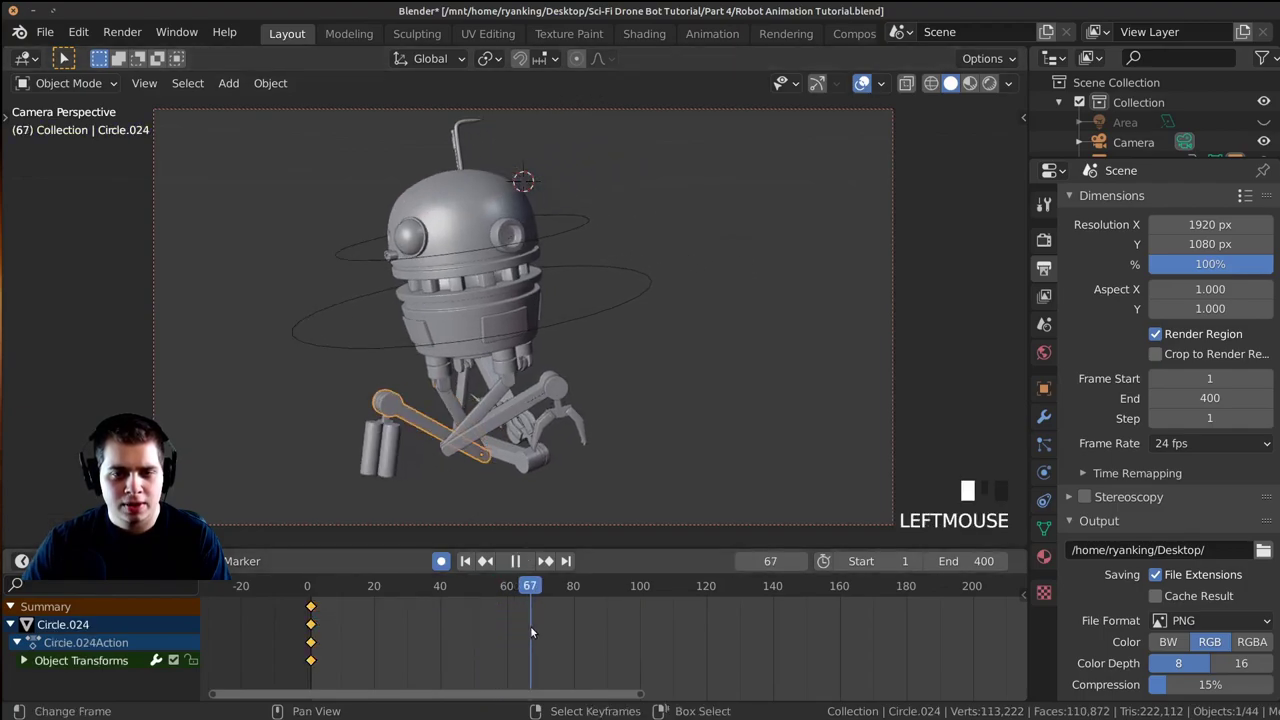
key("g")
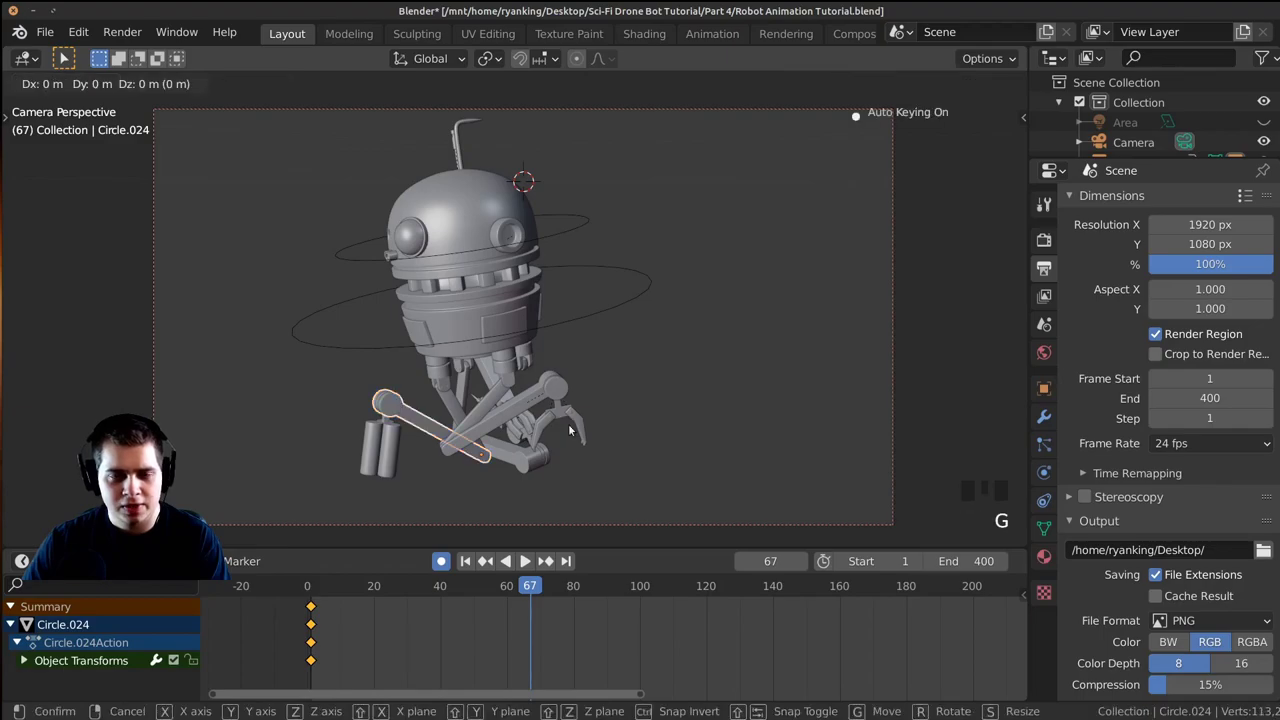
left_click(569, 426)
left_click_drag(532, 652, 392, 618)
key("r")
left_click(421, 215)
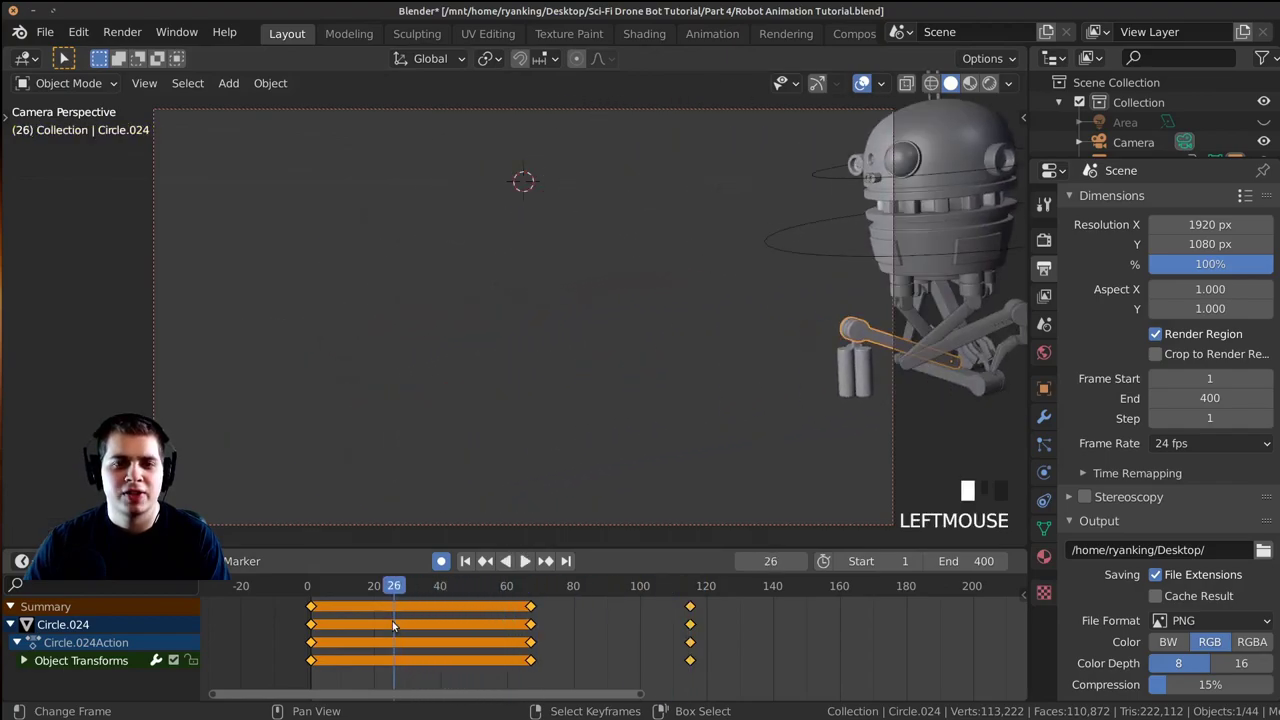
key("space")
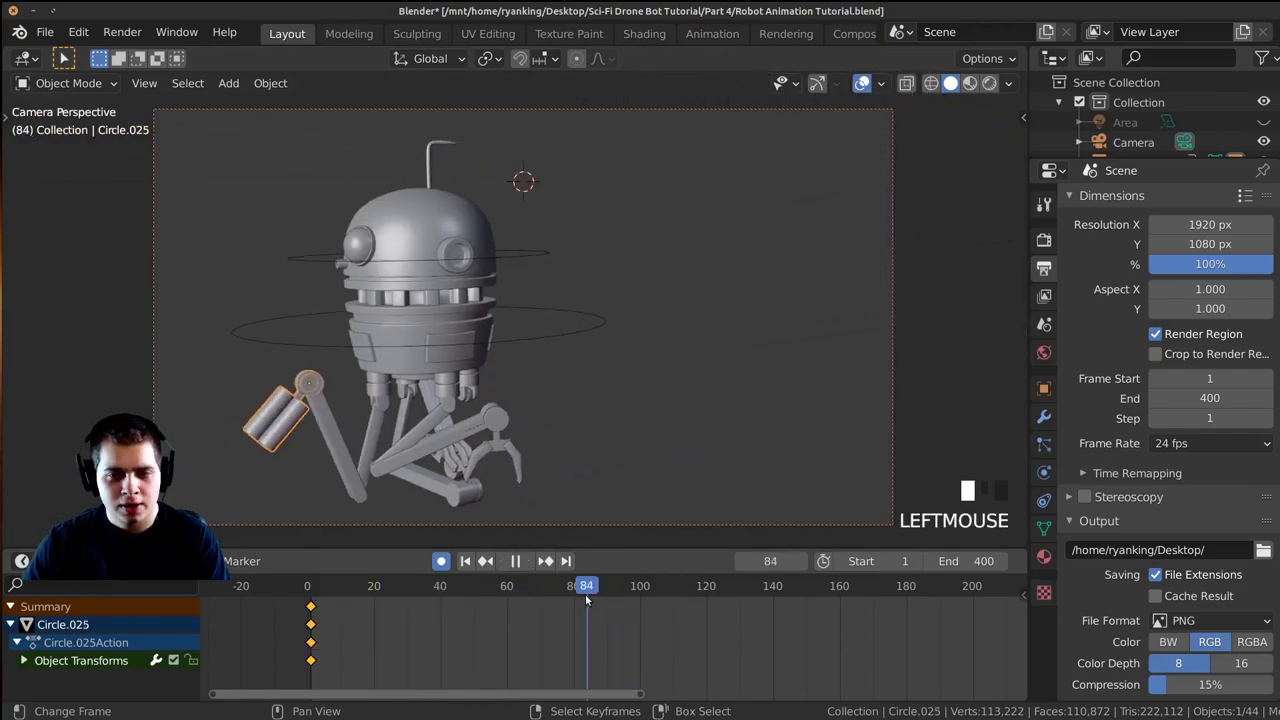
Keyframe the existing pose of the cylinders at the arm's end at frame 79, and rotate them to horizontal at frame 114.
left_click_drag(587, 600, 571, 599)
key("g")
left_click(509, 443)
left_click_drag(571, 645, 686, 645)
key("r")
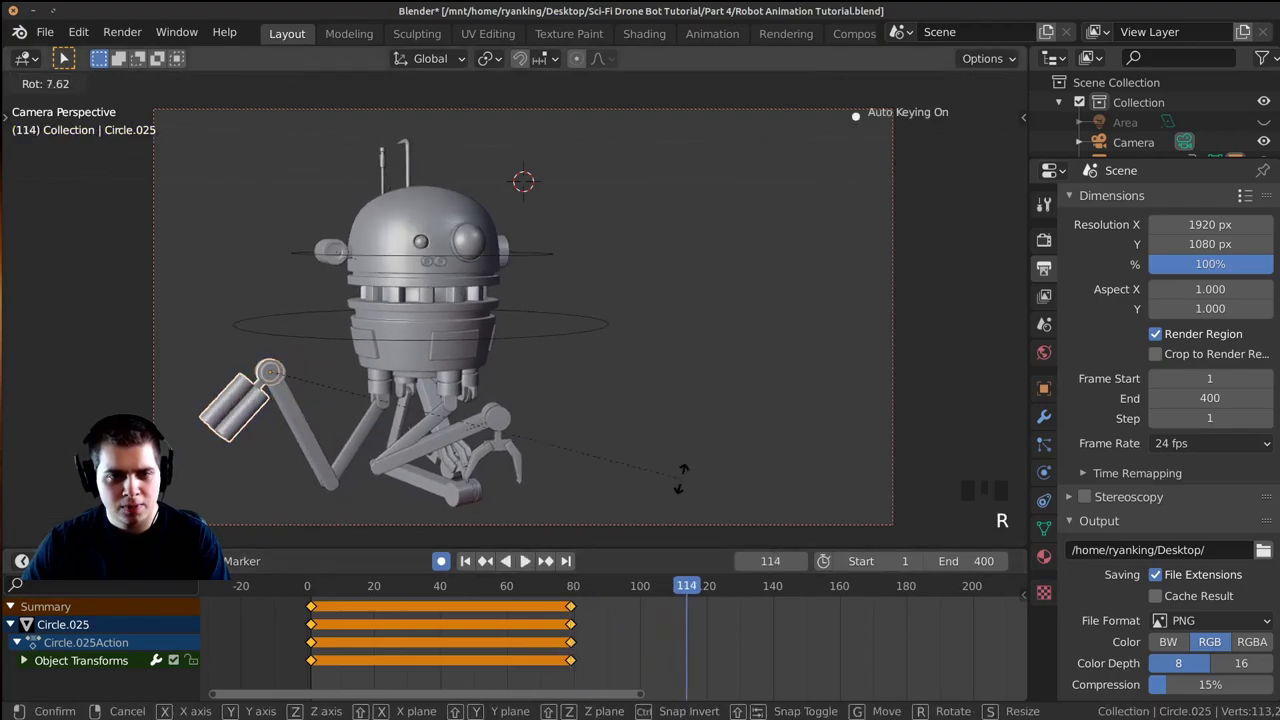
left_click(465, 232)
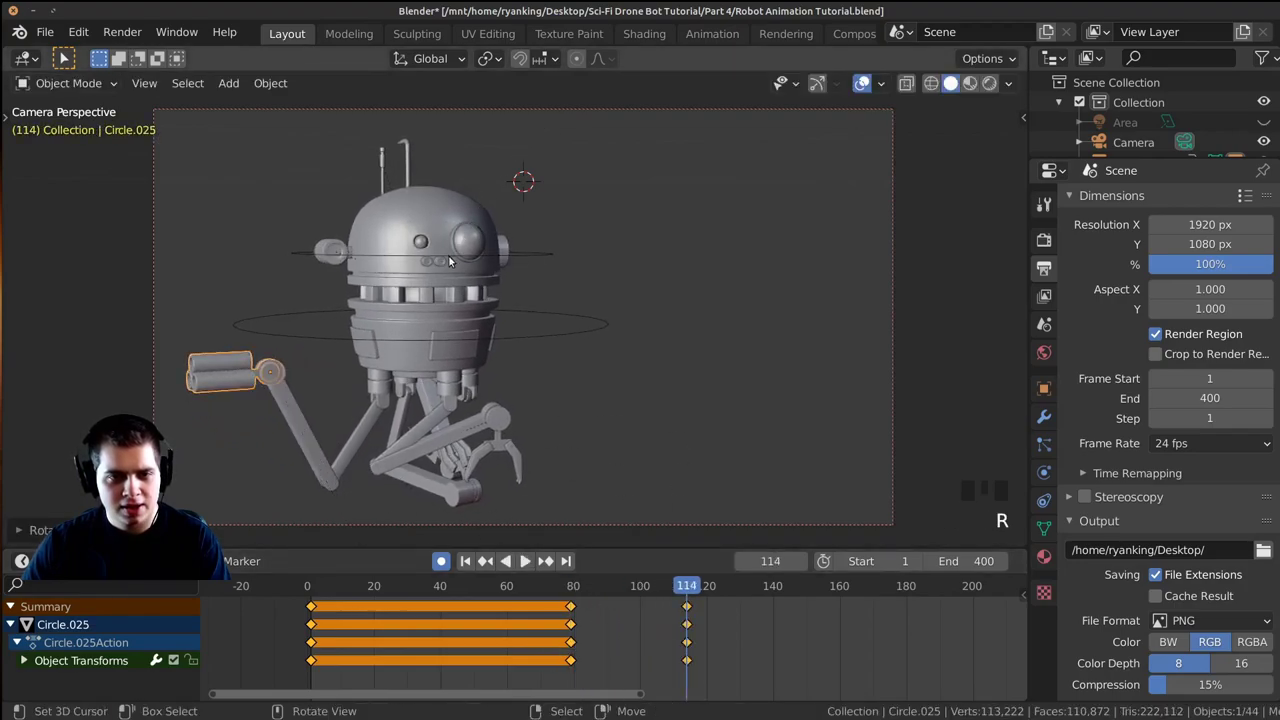
Select the shoulder joint at the base of the unfolding arm and scrub back to frame 94.
left_click_drag(686, 650, 757, 655)
right_click(403, 386)
left_click_drag(732, 607, 671, 622)
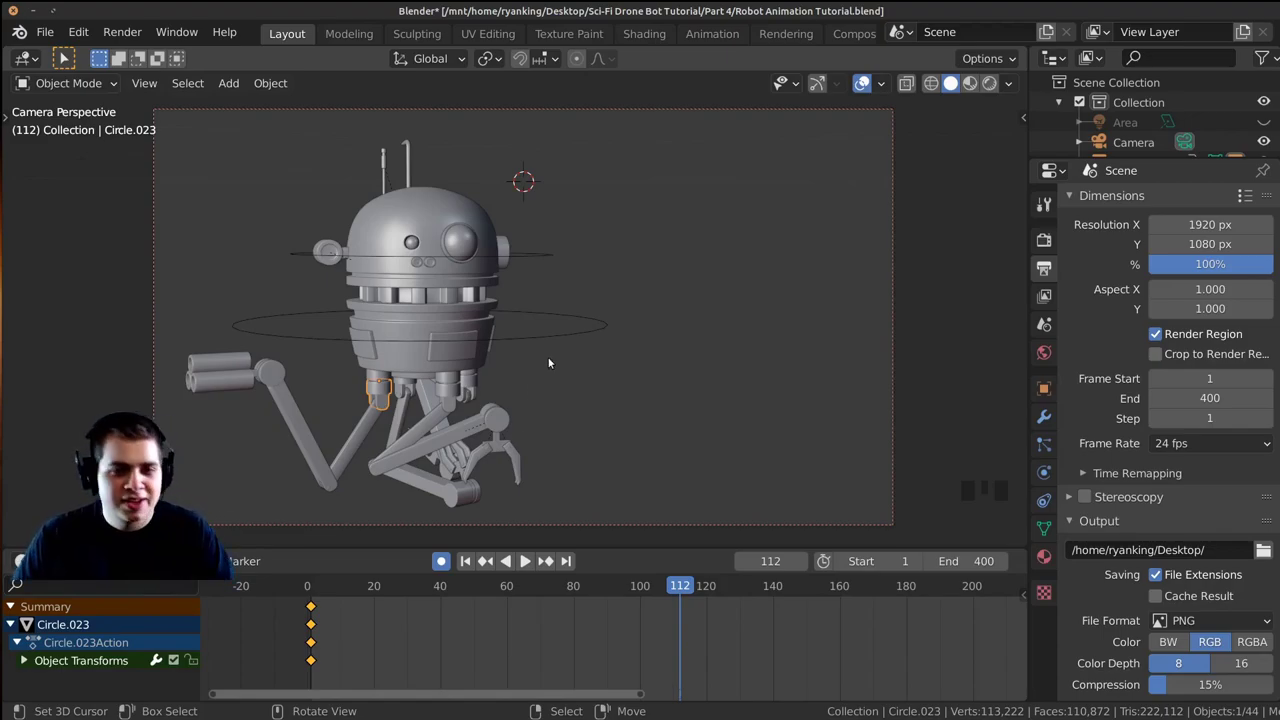
left_click_drag(649, 619, 620, 657)
key("r")
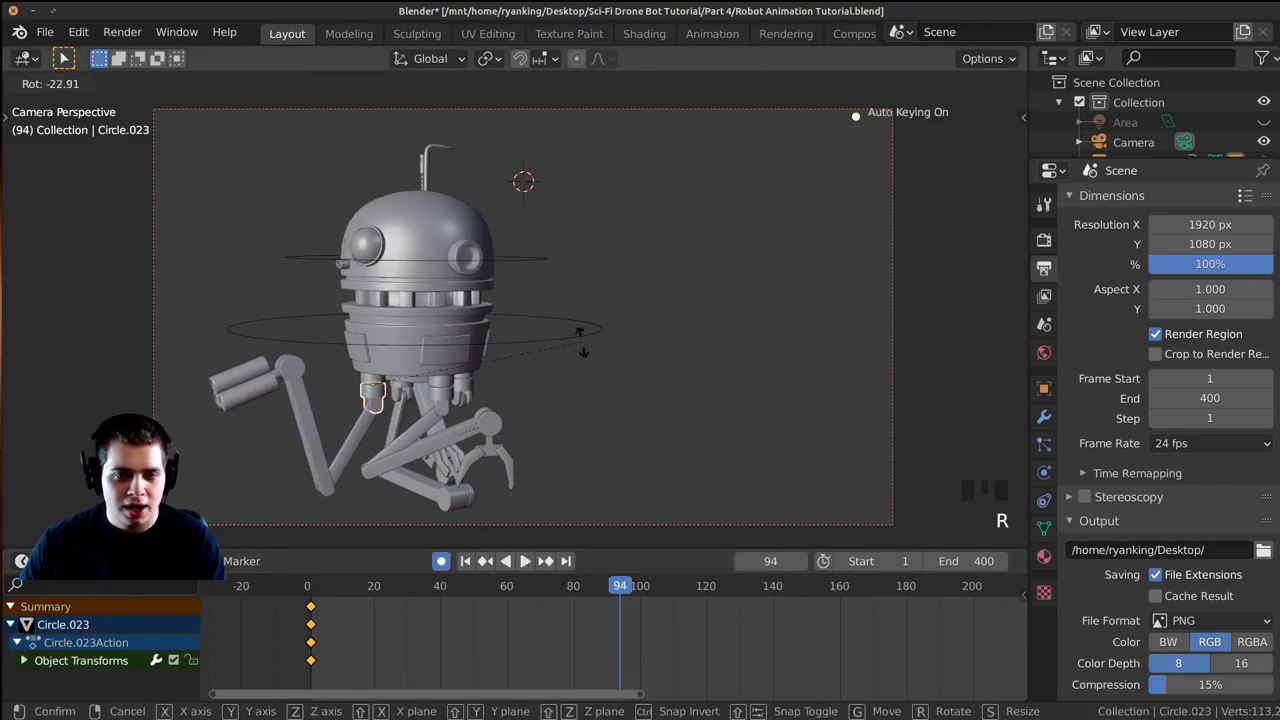
right_click(597, 363)
key("KP_0")
key("r")
right_click(645, 436)
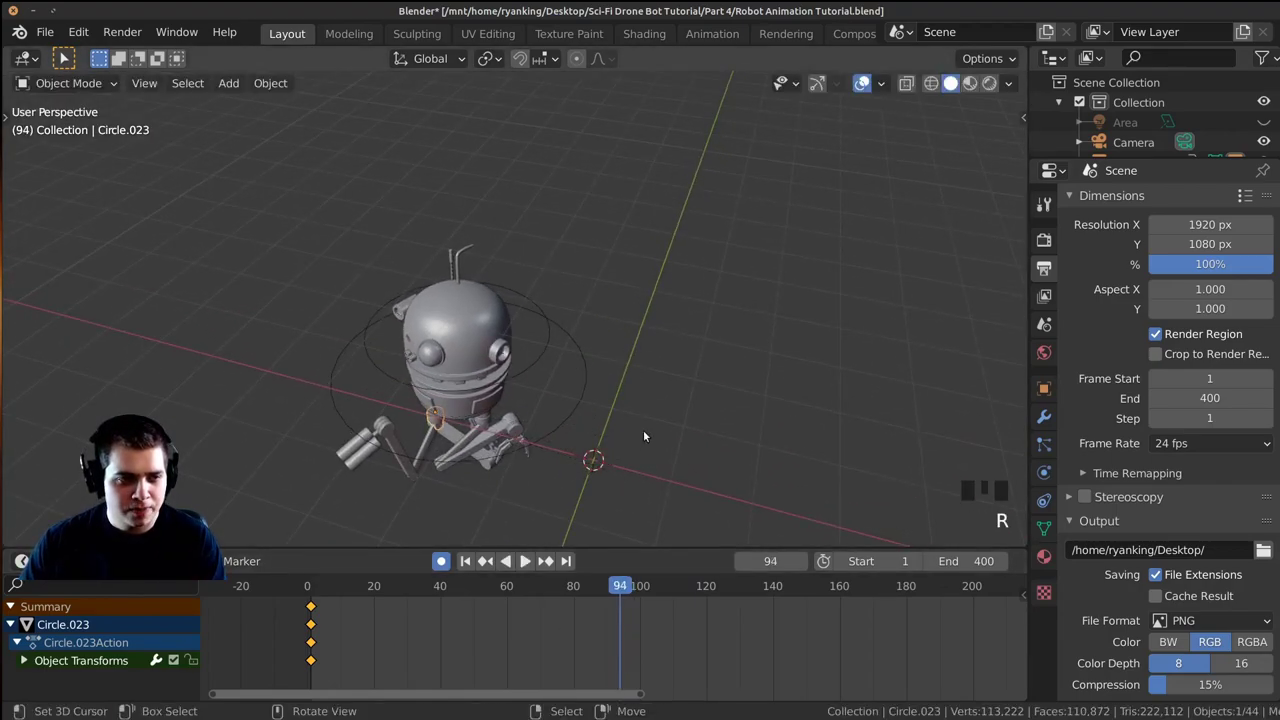
Keyframe the shoulder joint's existing pose at frame 94 in camera view so it holds still up to that point.
key("KP_0")
key("g")
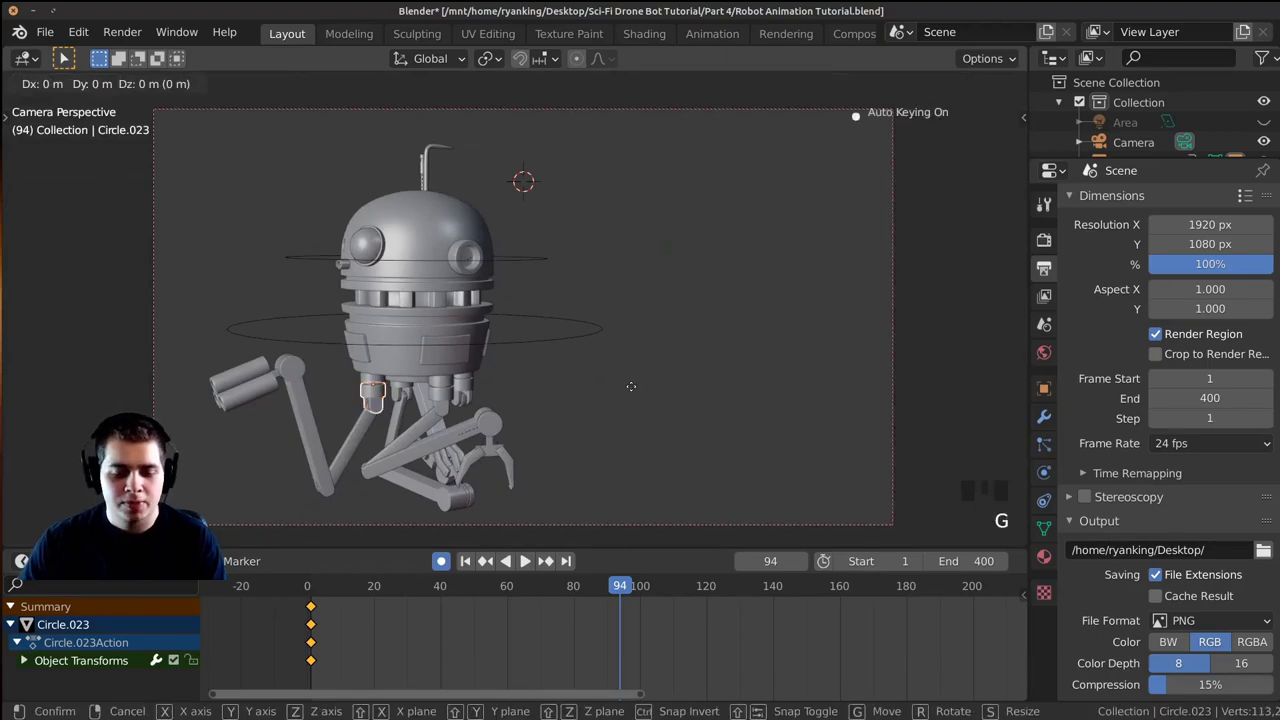
left_click(630, 387)
Rotate the shoulder joint about global Z at frame 116 to keyframe the arm swinging across the front, and play back the swing.
left_click_drag(632, 648, 692, 644)
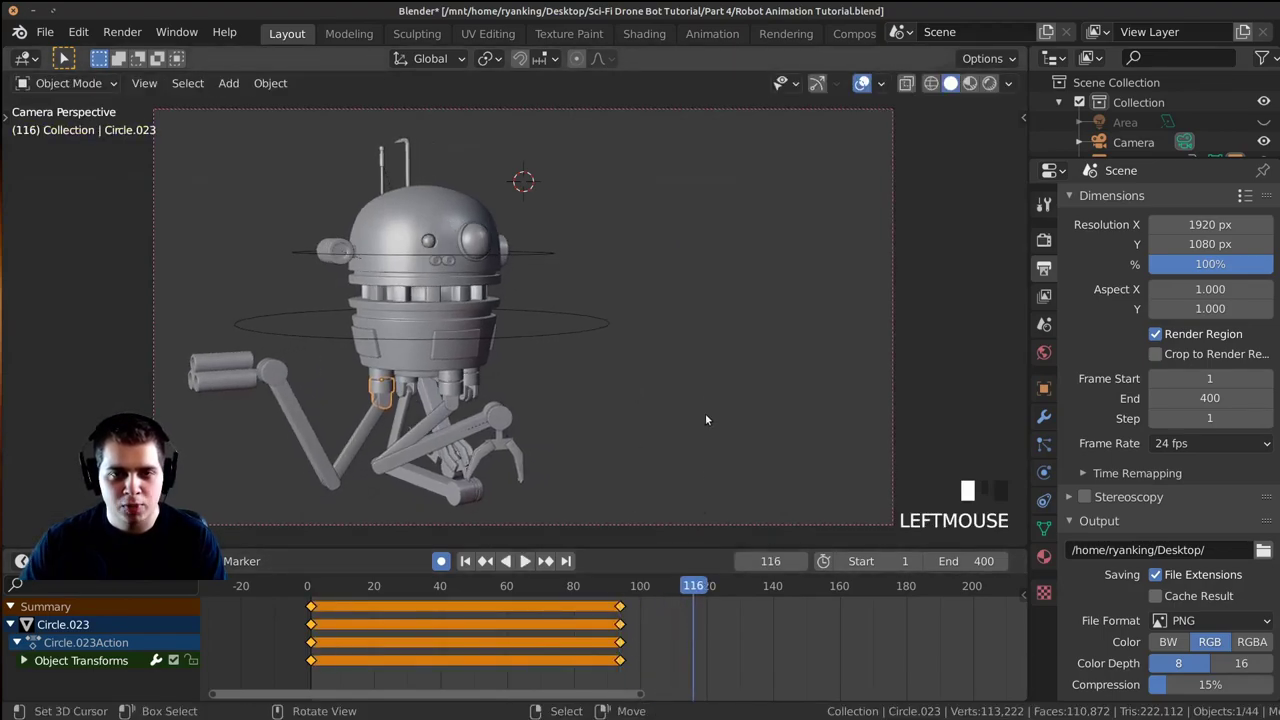
key("r")
right_click(572, 295)
key("r")
key("z")
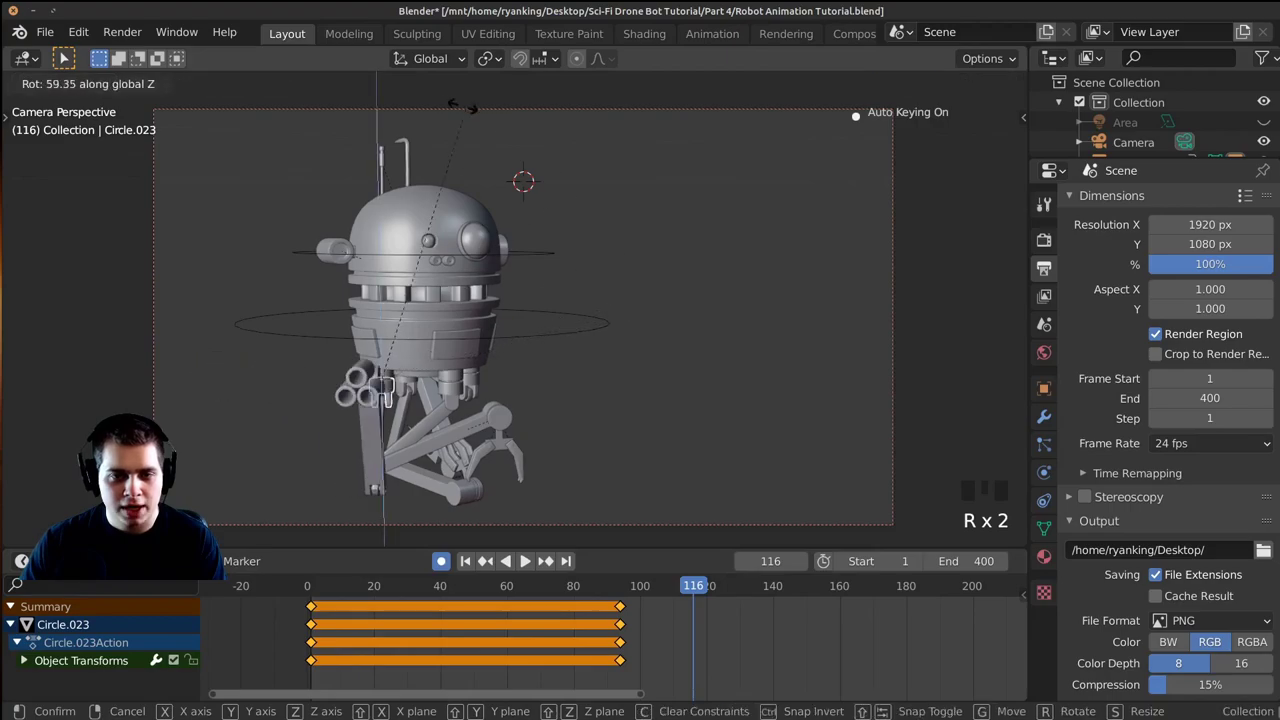
key("Return")
left_click(622, 600)
key("space")
key("space")
Rotate the shoulder joint further about global Z at frames 130 and 141 to keyframe the continued swing of the arm.
left_click_drag(718, 659, 741, 662)
key("r")
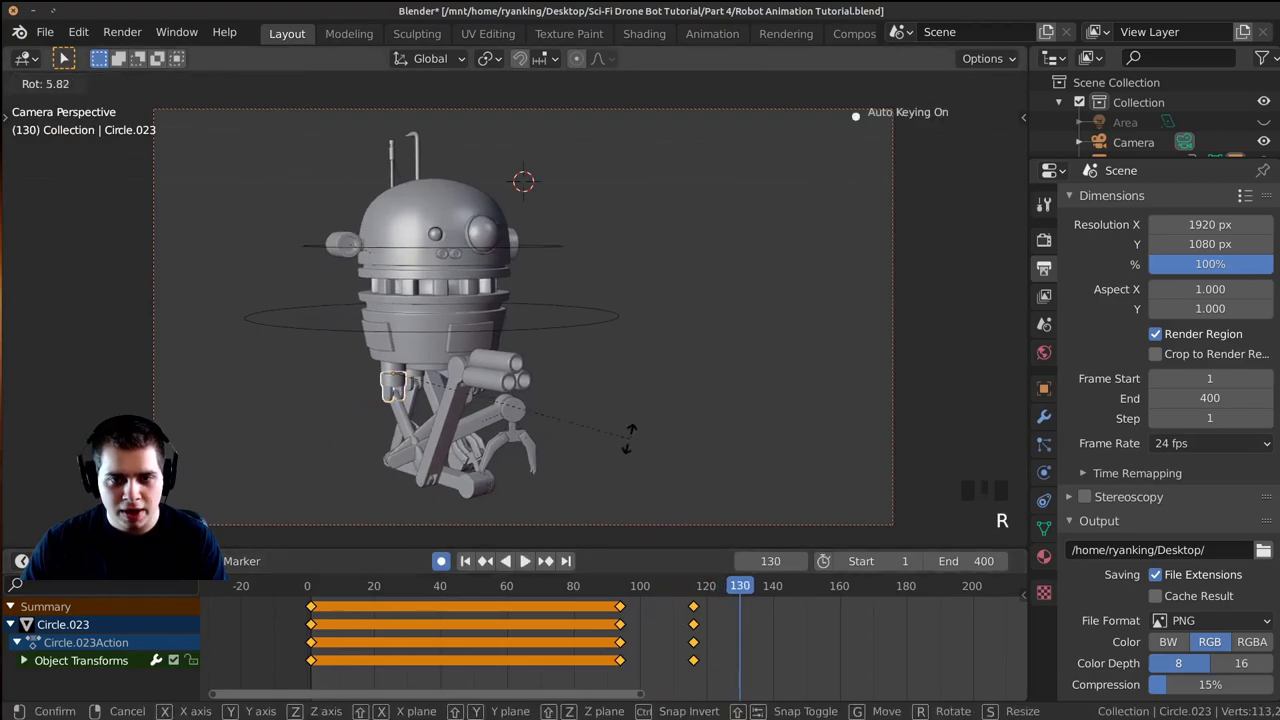
key("z")
left_click(592, 497)
left_click_drag(745, 592, 779, 534)
key("r")
key("z")
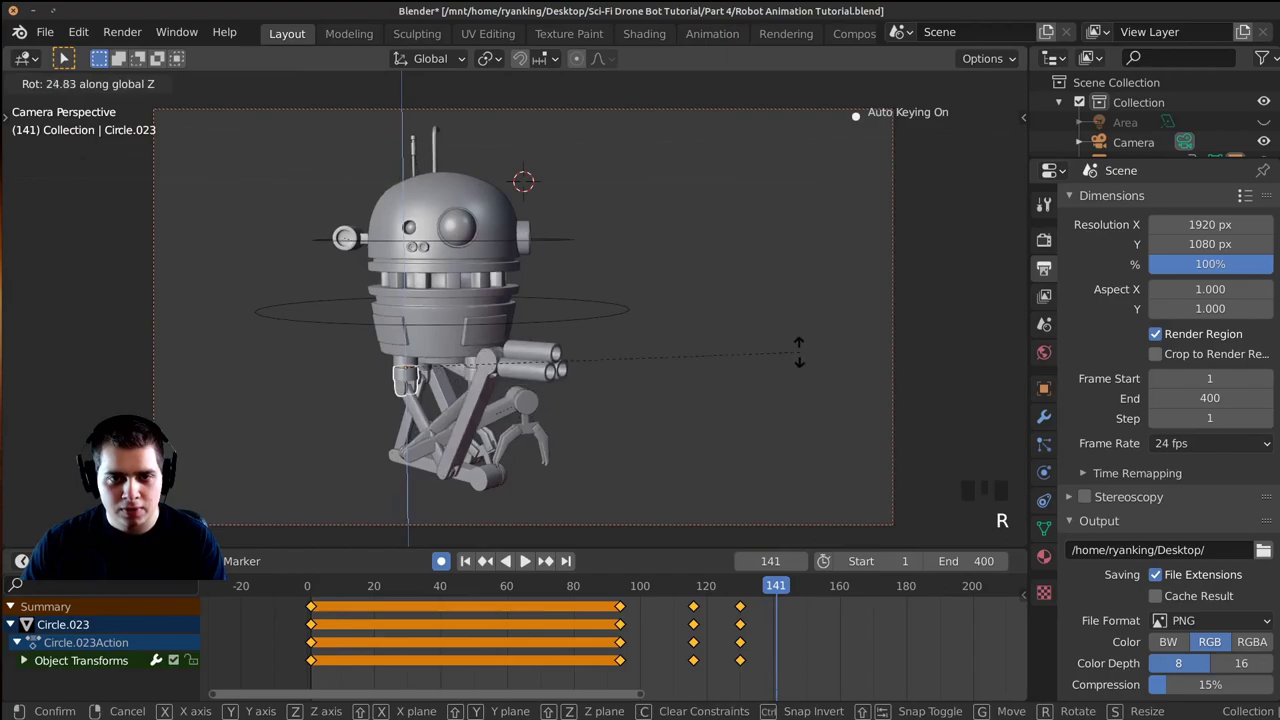
left_click(530, 443)
Keyframe the upper arm segment's existing pose at frame 116 and a rotated, more upright pose at frame 131.
left_click(423, 412)
middle_click_drag(423, 412, 560, 405)
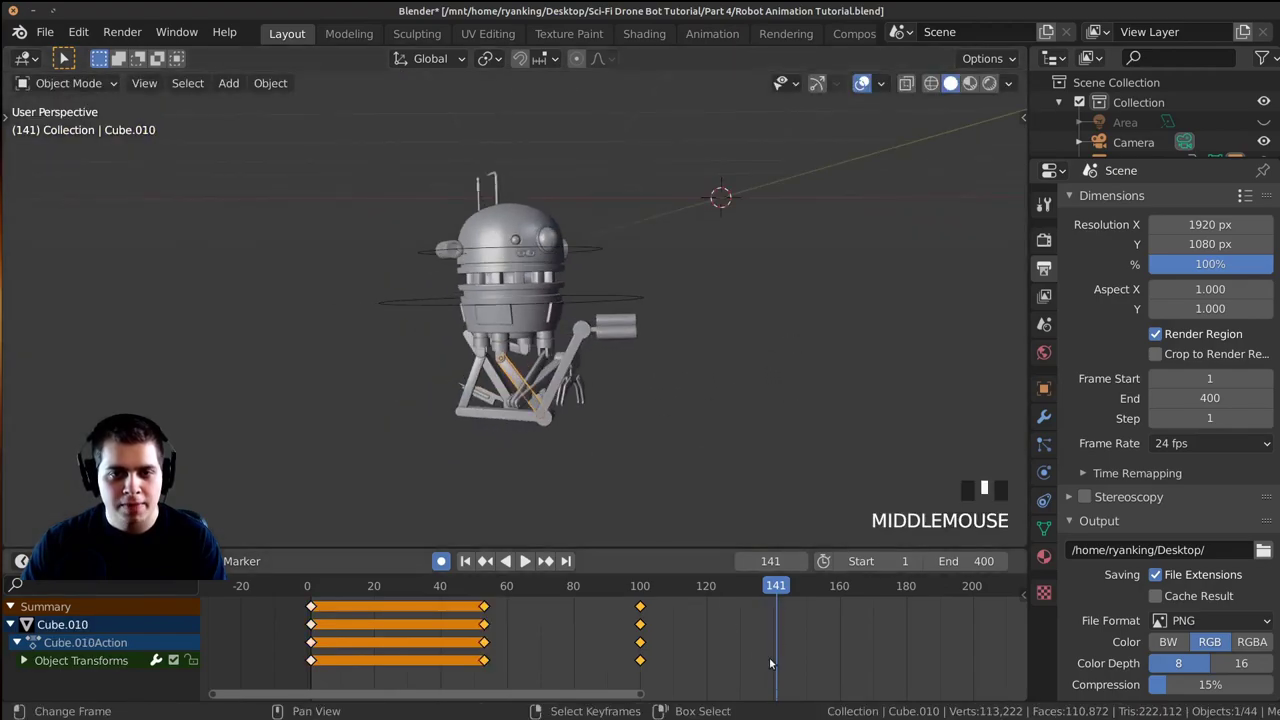
left_click_drag(723, 622, 743, 655)
key("g")
left_click(622, 421)
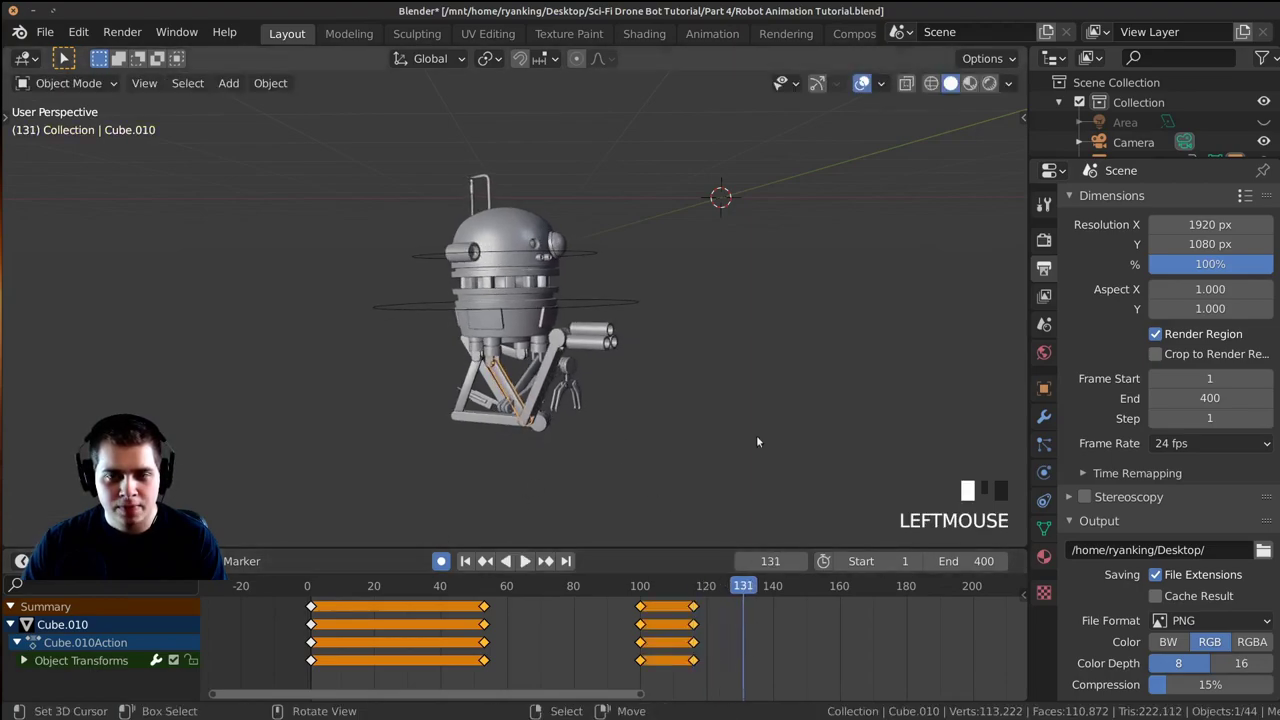
key("r")
left_click(776, 437)
Rotate the forearm segment at frame 131 to keyframe its pose as the arm reaches outward.
middle_click_drag(774, 434, 720, 422)
scroll(700, 412, "up", 2)
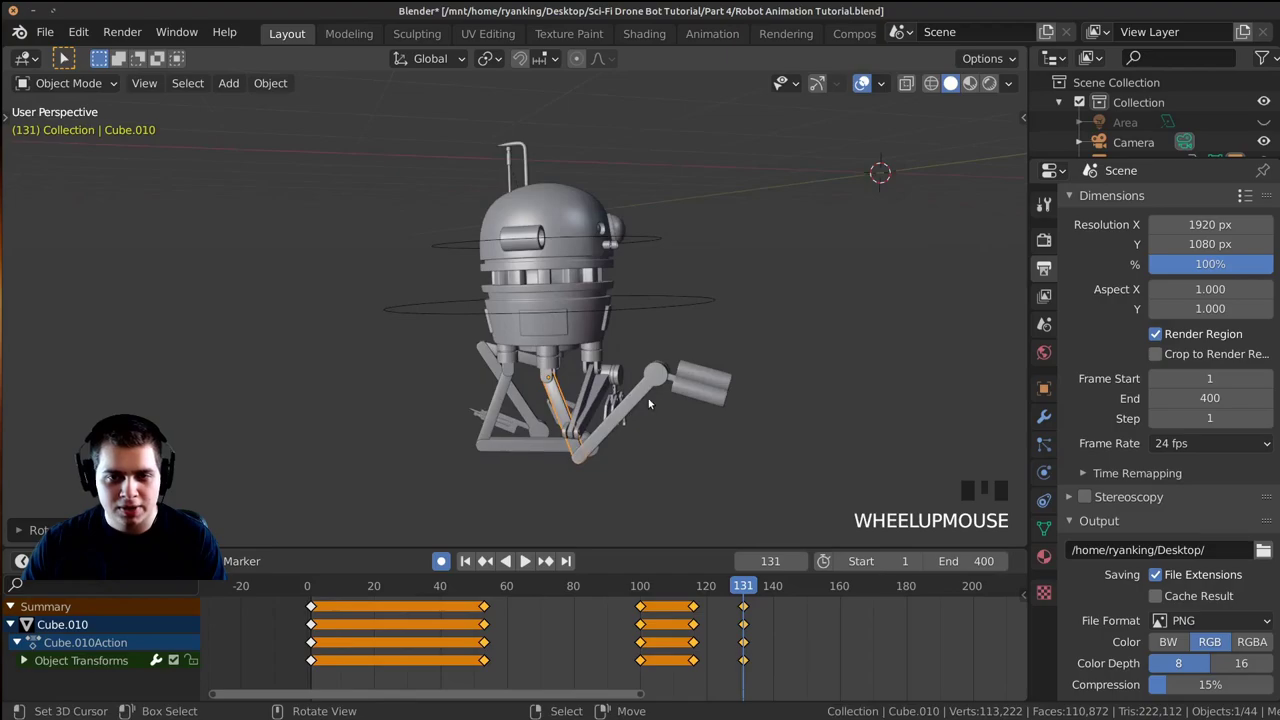
right_click(648, 397)
key("r")
Play back the arm's unfolding and swing from frame 57 in camera view to review the timing.
left_click_drag(763, 604, 496, 620)
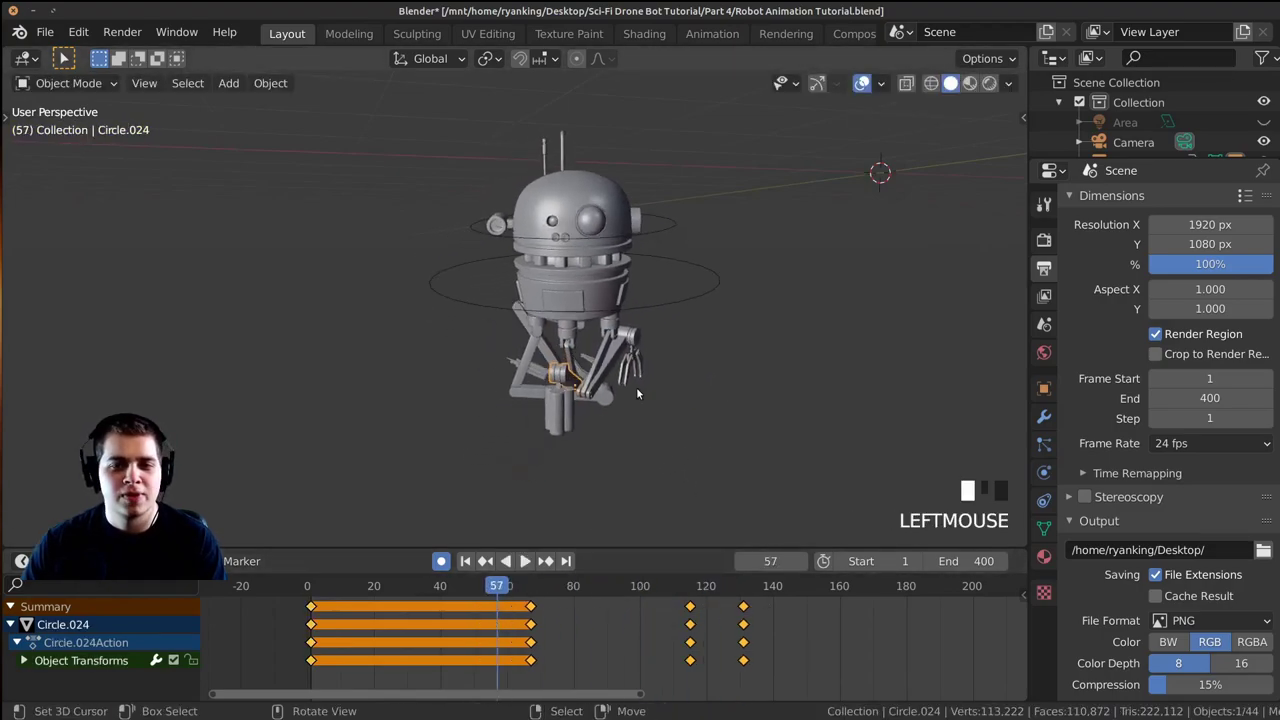
key("KP_0")
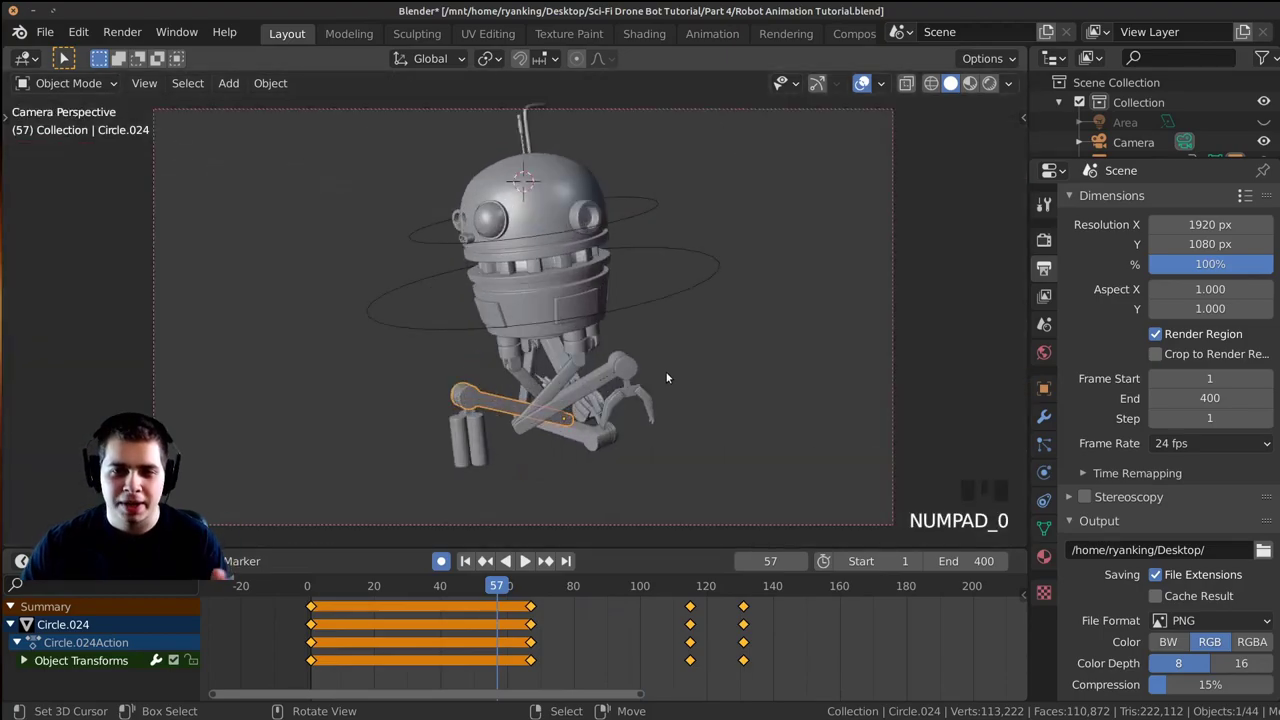
key("space")
key("space")
left_click(628, 673)
left_click_drag(685, 678, 628, 678)
key("space")
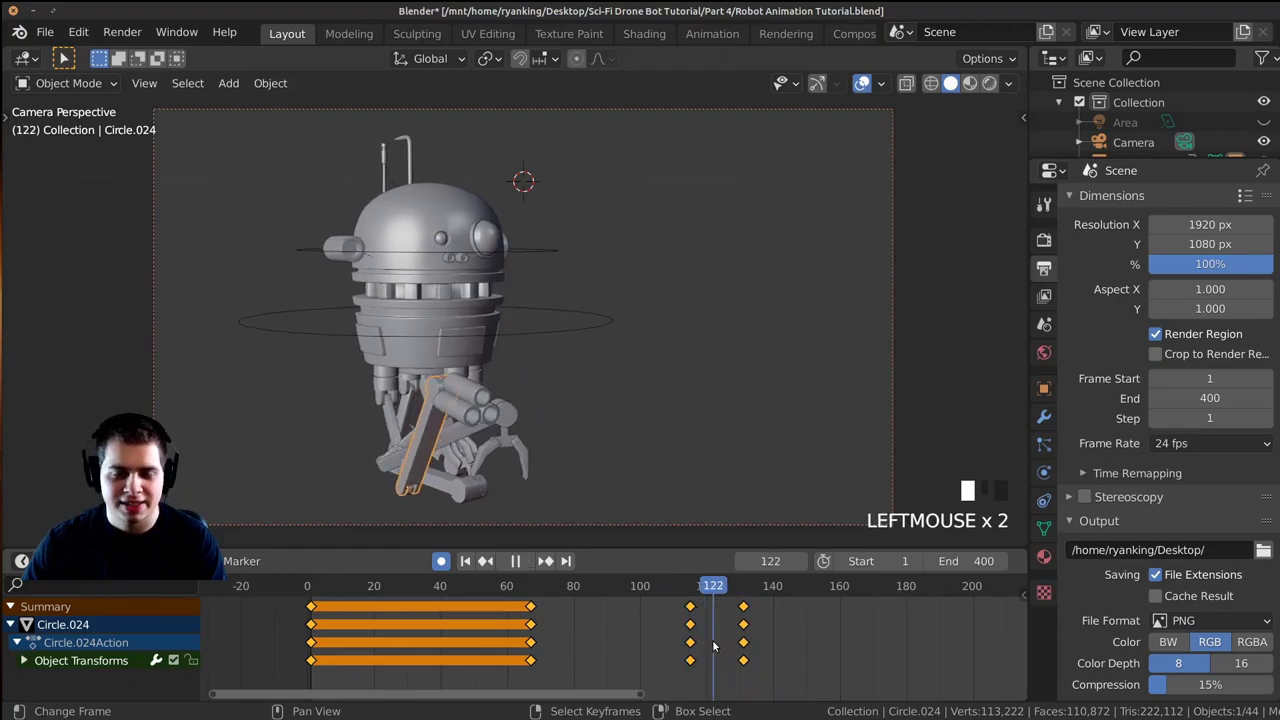
Move the forearm segment's last keyframe from frame 131 to about frame 148 and play back the slower motion.
right_click(745, 606)
key("g")
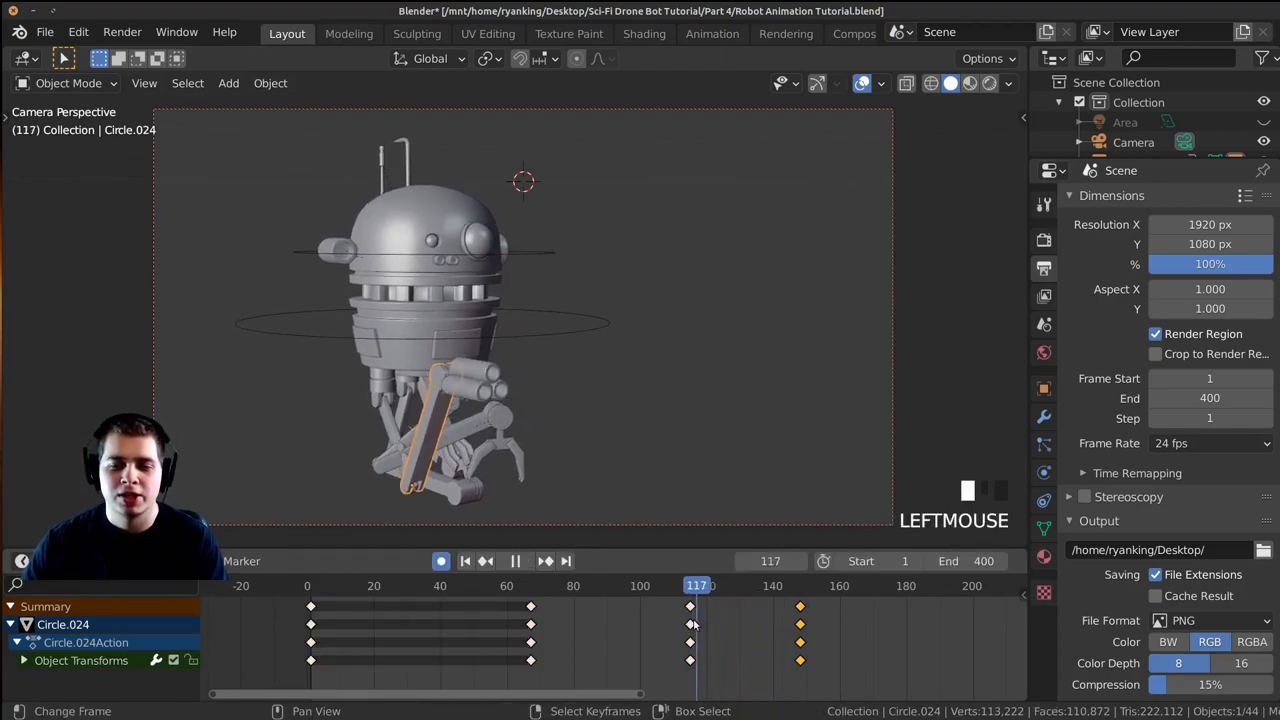
key("space")
Delete the shoulder joint's keyframe at frame 130 to smooth the arm's swing.
mouse_move(776, 637)
left_mouse_down()
mouse_move(740, 635)
mouse_move(753, 645)
left_mouse_up()
right_click(398, 384)
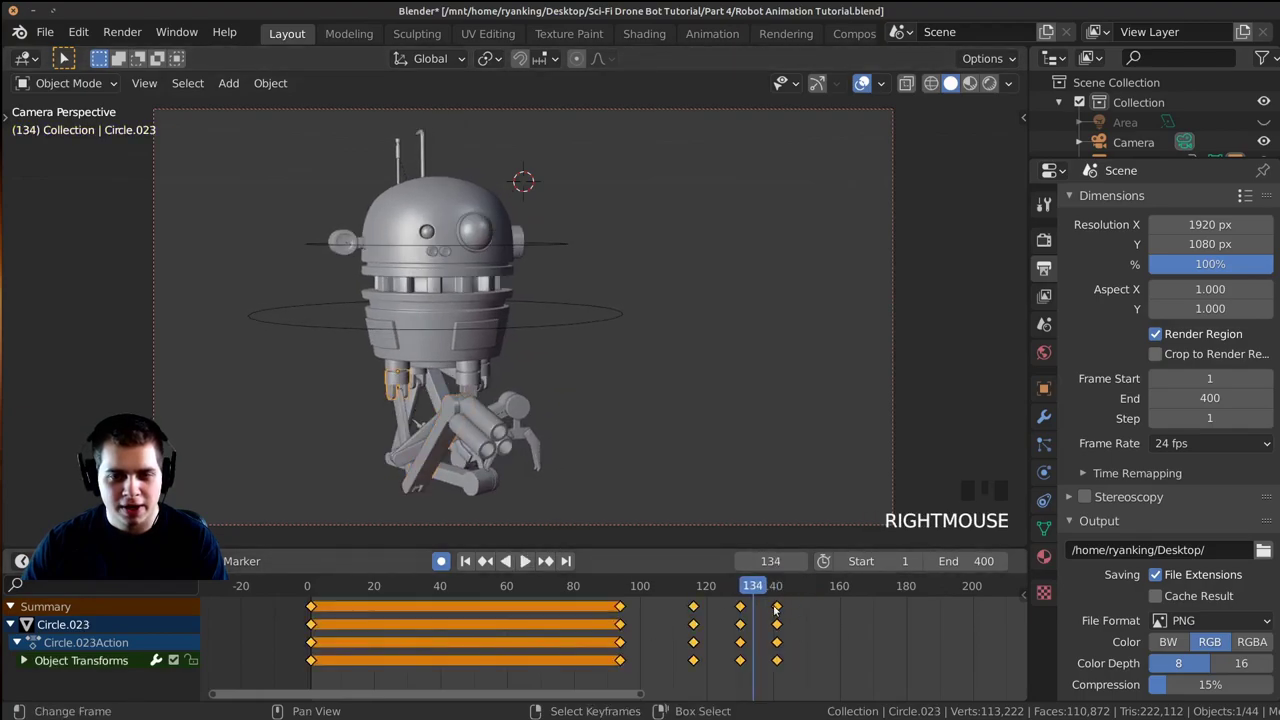
right_click(776, 608)
right_click(740, 607)
left_click(740, 607)
key("x")
left_click(740, 603)
Play back the frames around the shoulder swing several times to review its smoothness.
left_click(686, 612)
key("space")
left_click_drag(725, 627, 653, 631)
key("space")
key("space")
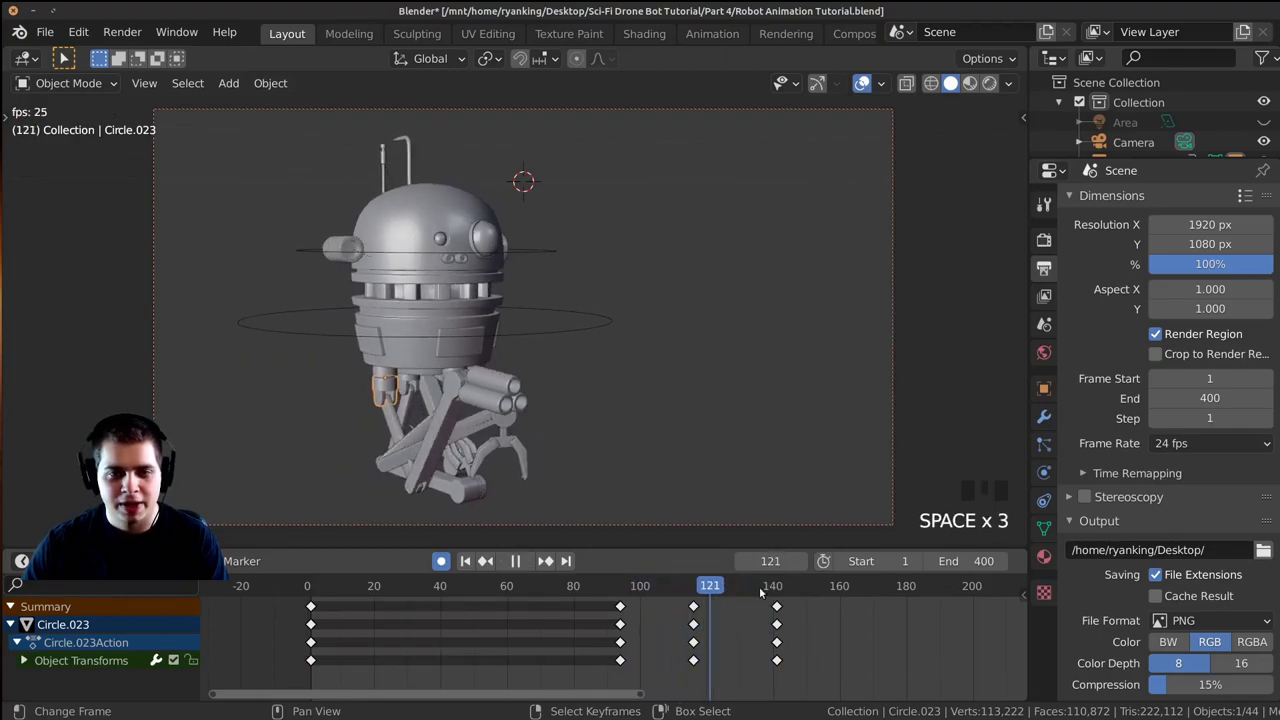
key("space")
Rotate the upper arm segment at frame 208 to keyframe a new pose while the robot is turned around.
left_click(863, 649)
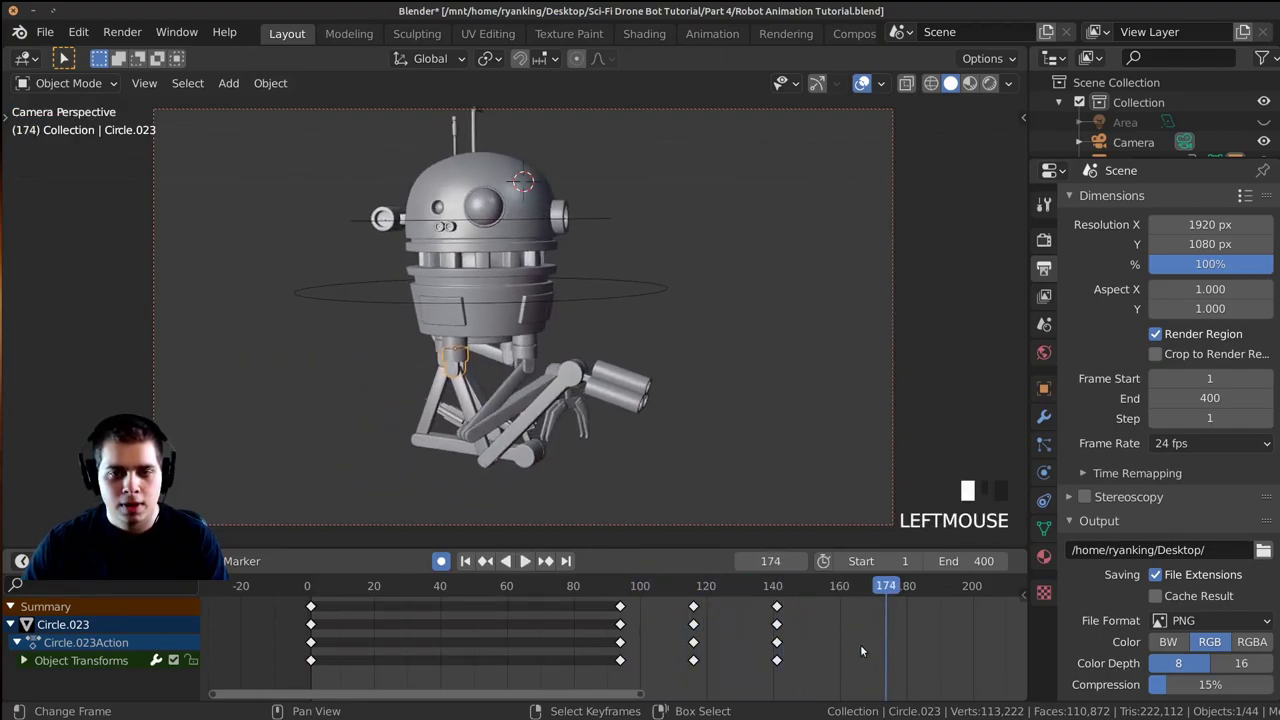
scroll(863, 646, "down", 3)
middle_click_drag(863, 646, 725, 640)
left_click_drag(742, 642, 824, 645)
left_click(827, 660)
left_click(537, 390)
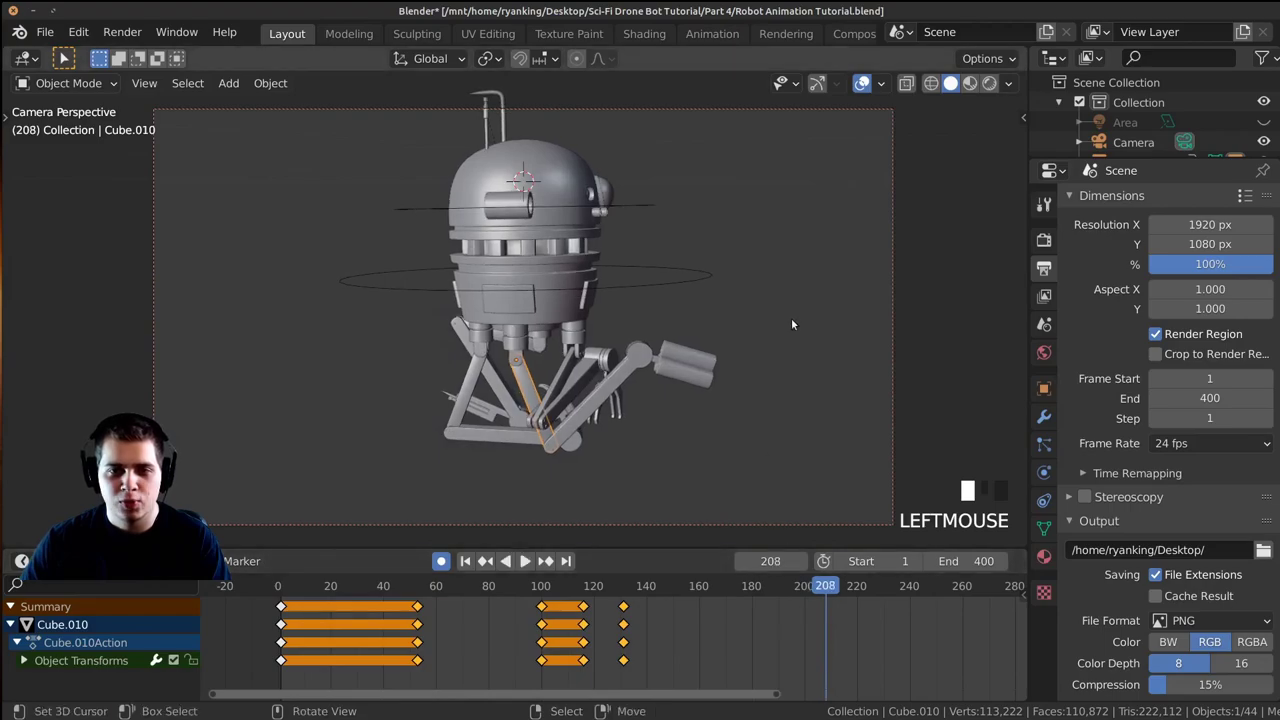
key("r")
left_click(801, 366)
Rotate the forearm segment and the cylinders at the arm's end at frame 208 to keyframe their poses.
right_click(608, 403)
key("r")
left_click(650, 388)
right_click(690, 382)
key("r")
left_click(702, 364)
Adjust the end cylinders' rotation at frame 208 and play back the arm's movement before and after the change.
left_click_drag(800, 620, 535, 622)
key("space")
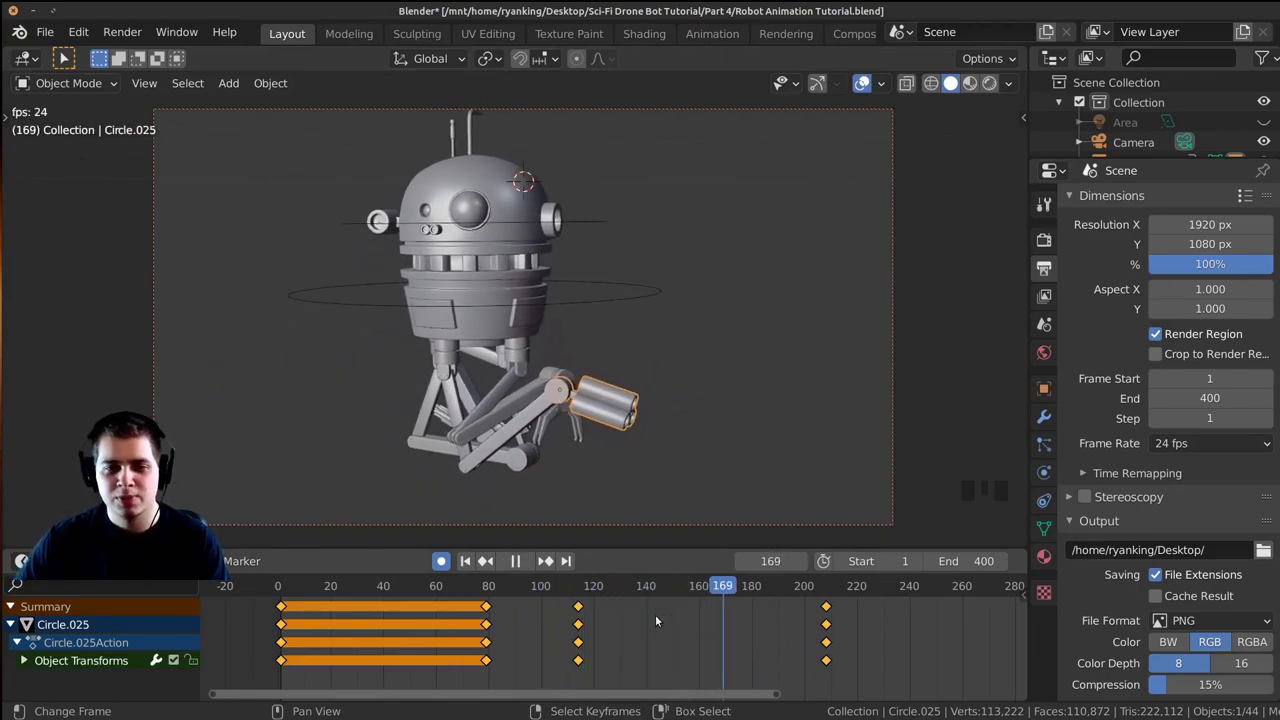
key("space")
left_click(826, 645)
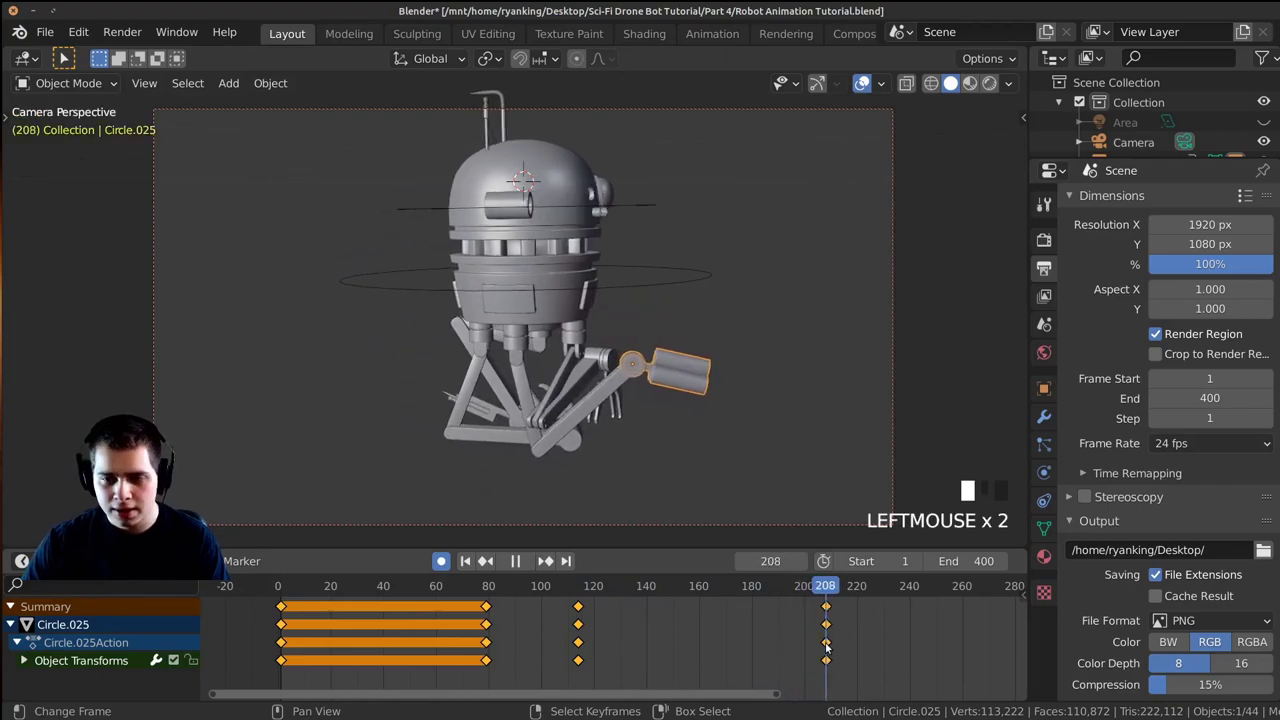
key("r")
left_click(830, 470)
left_click(770, 647)
key("space")
mouse_move(575, 650)
left_mouse_down()
mouse_move(504, 651)
mouse_move(785, 656)
mouse_move(651, 641)
mouse_move(485, 655)
mouse_move(562, 667)
left_mouse_up()
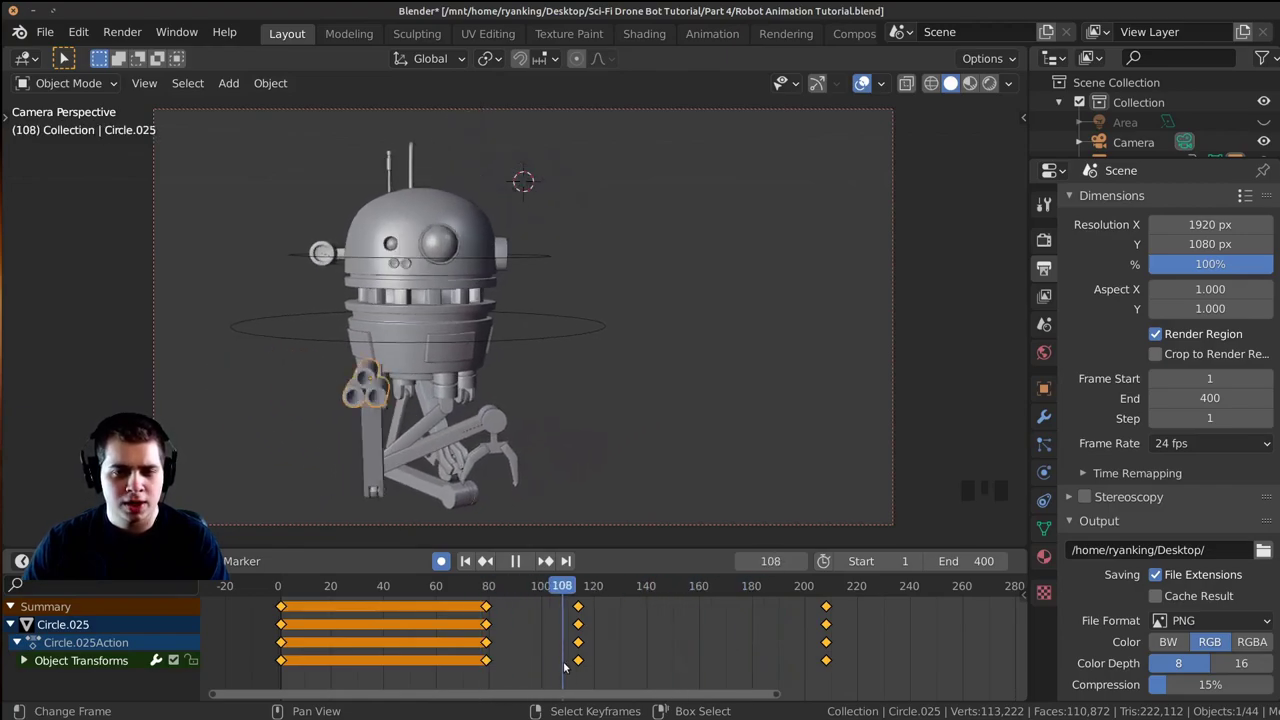
Preview the animation in rendered shading with everything deselected, open the render settings, and return to solid shading.
key("z")
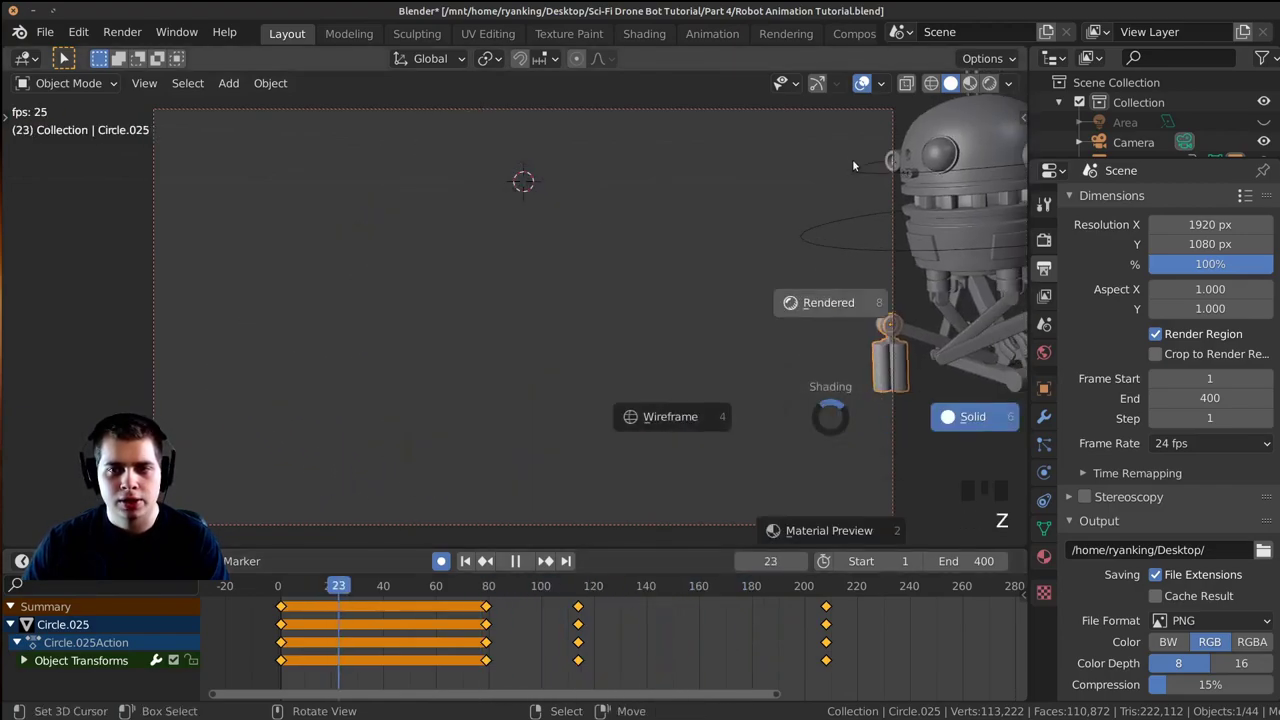
left_click(853, 156)
key("space")
key("space")
key("a")
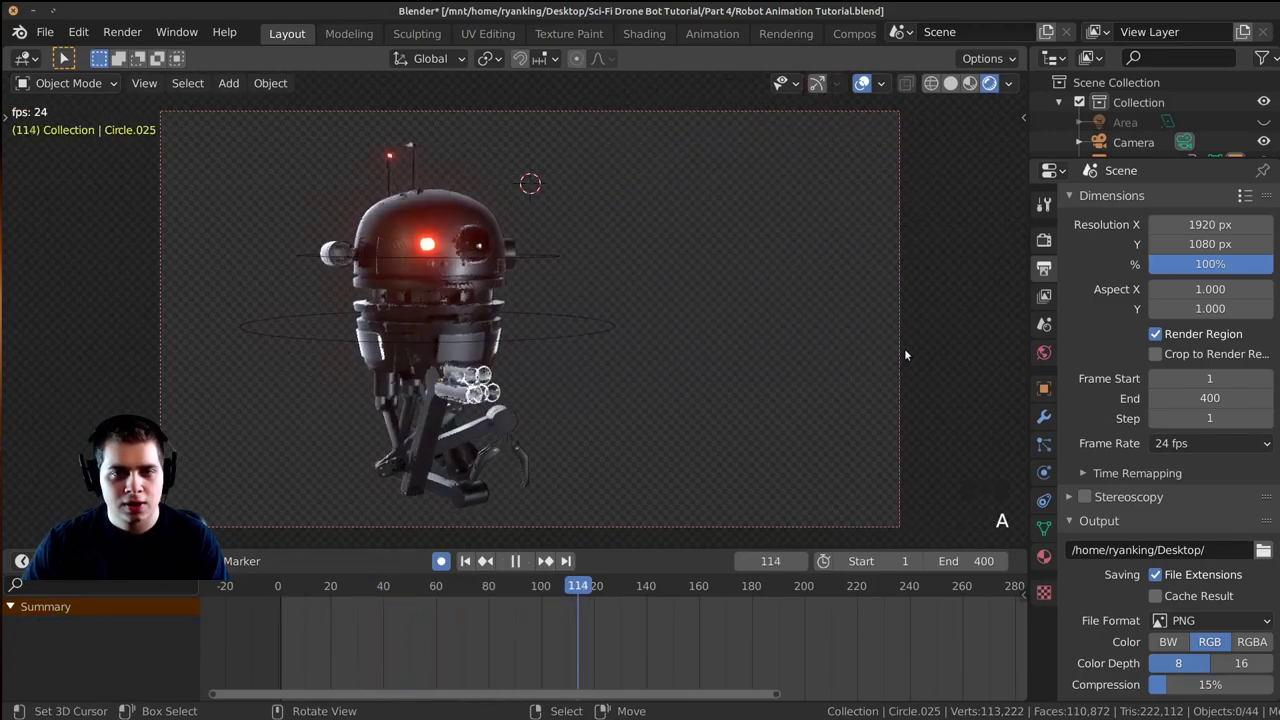
left_click(1043, 240)
key("space")
key("z")
left_click(608, 395)
Rotate the arm's shoulder joint at frame 276 to keyframe the arm reaching farther outward.
mouse_move(634, 636)
left_mouse_down()
mouse_move(523, 628)
mouse_move(968, 635)
left_mouse_up()
middle_click_drag(968, 635, 629, 623)
left_click(706, 630)
key("space")
right_click(626, 374)
right_click(626, 374)
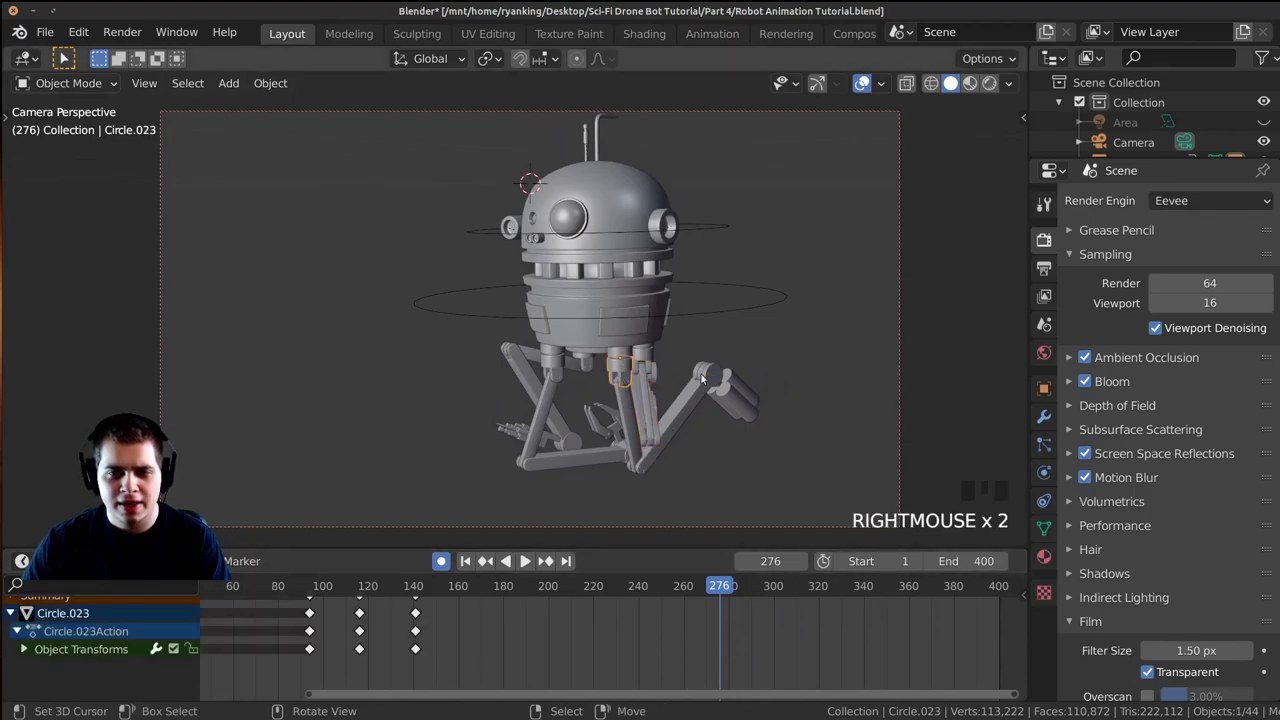
key("r")
left_click(839, 505)
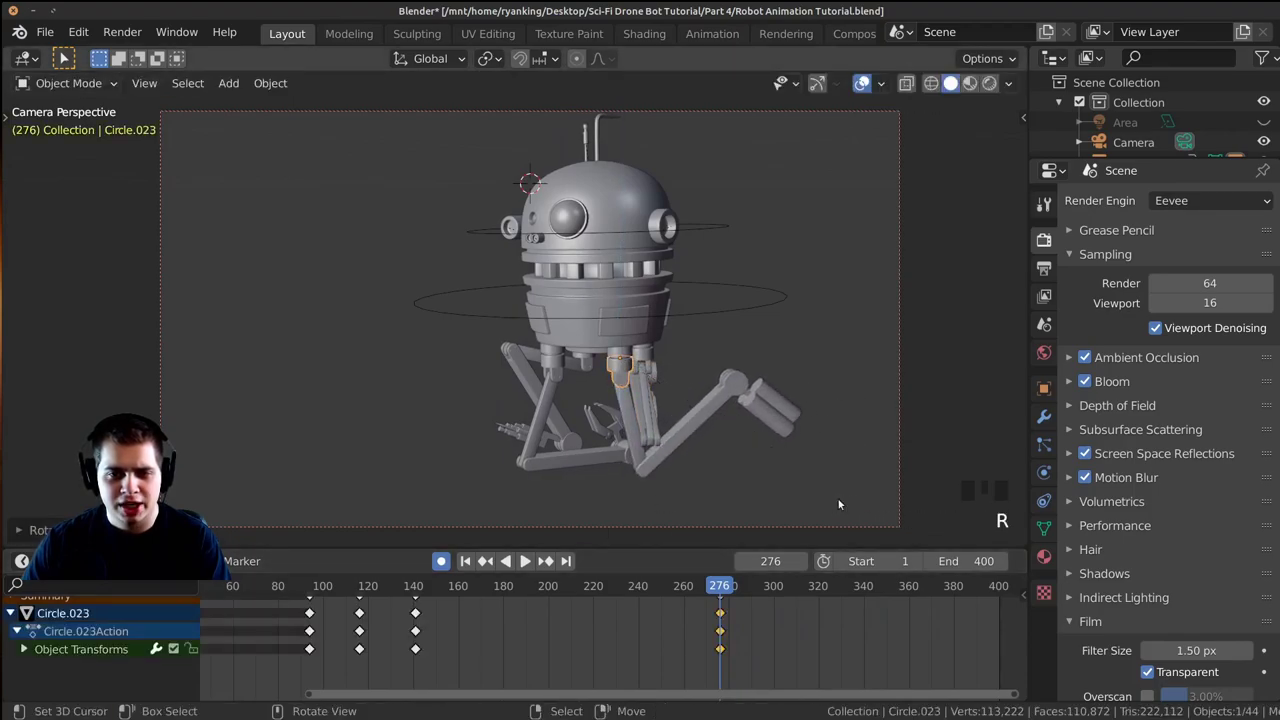
Rotate the forearm segment and the cylinders at the arm's end at frame 276 to keyframe a new pose.
right_click(709, 413)
key("r")
left_click(698, 401)
right_click(791, 382)
key("r")
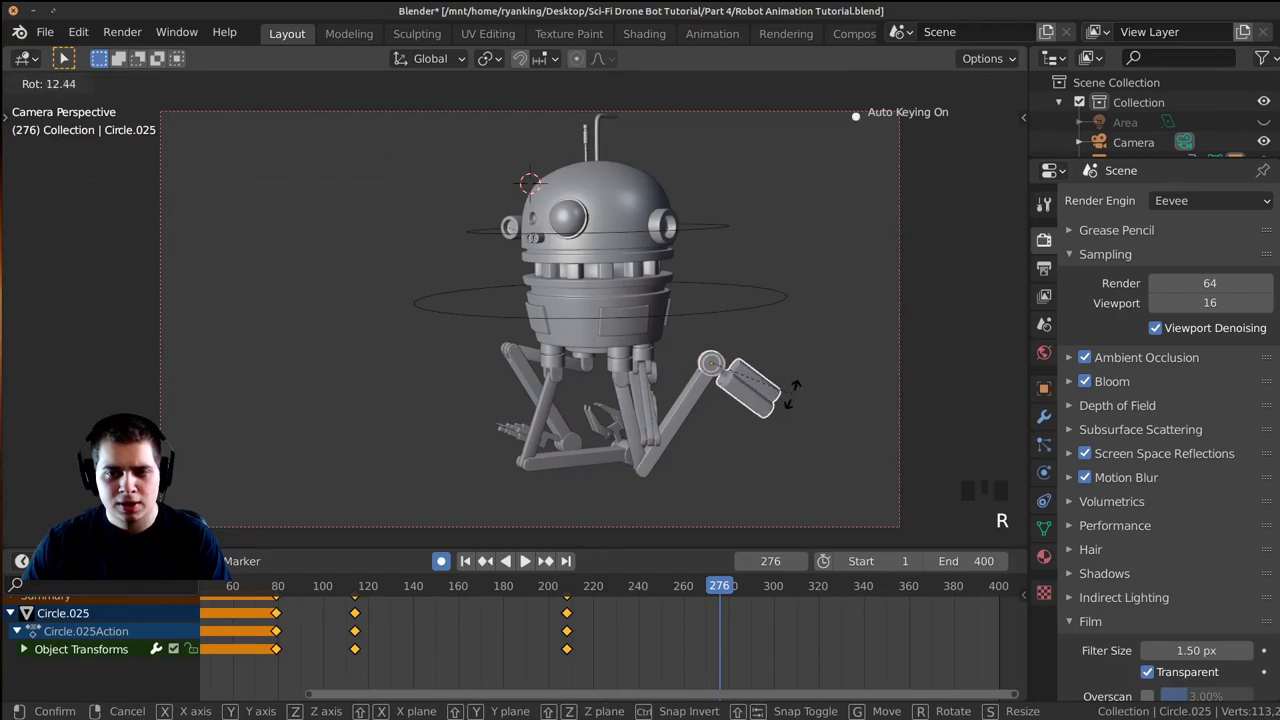
left_click(735, 371)
Rotate the arm's shoulder joint around the global Z axis at frame 276 to swing the arm.
right_click(621, 371)
key("r")
key("z")
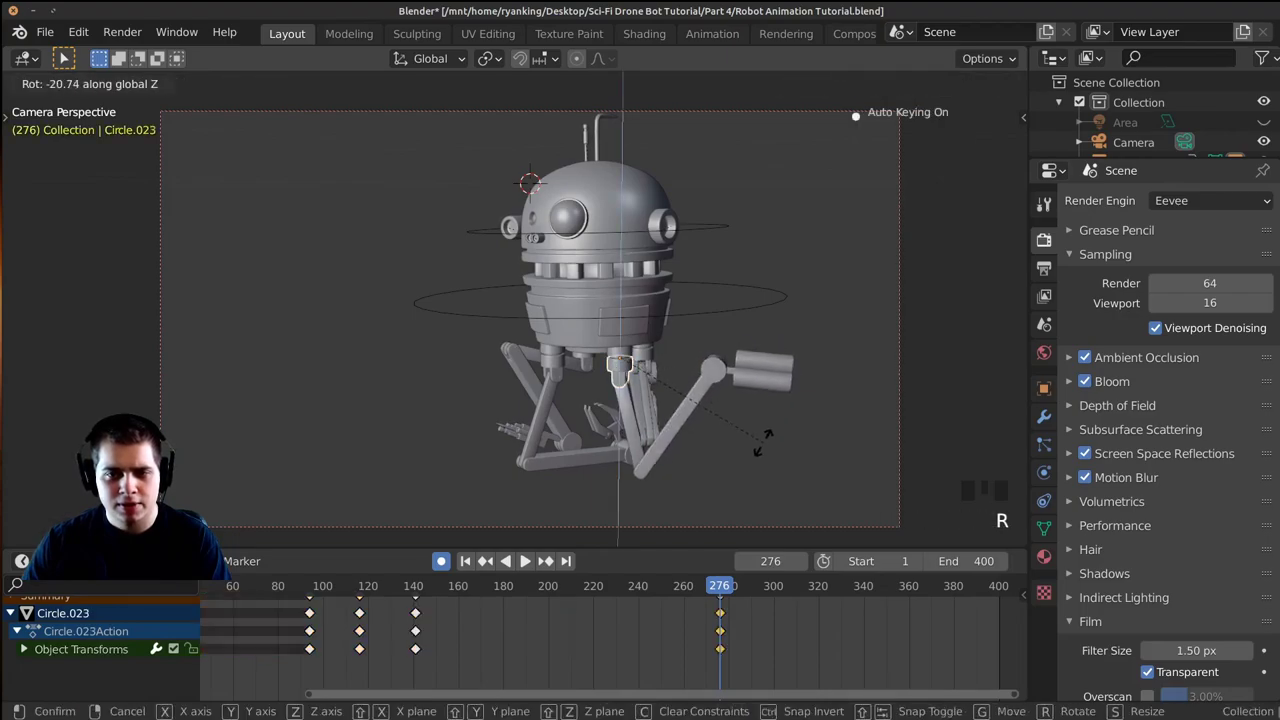
left_click(763, 441)
Play back and scrub the arm's movement between frames 233 and 260 to check the new poses.
left_click_drag(691, 643, 622, 639)
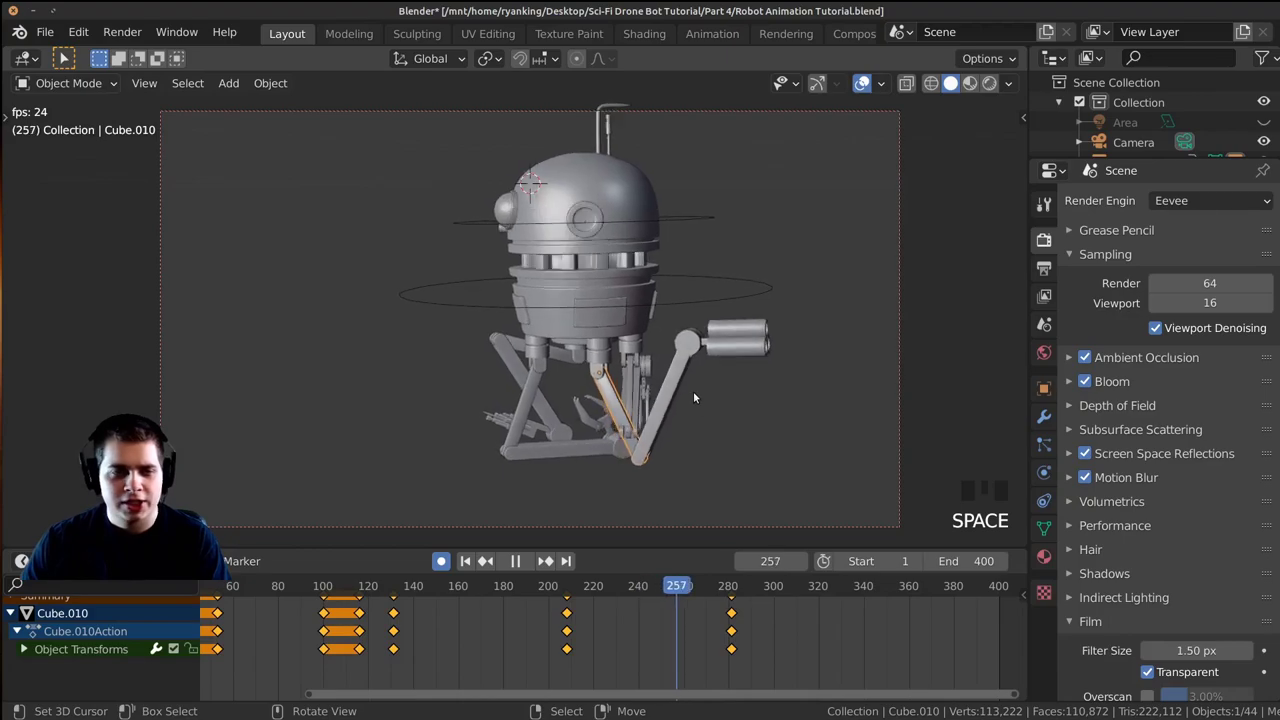
key("space")
left_click_drag(700, 645, 620, 650)
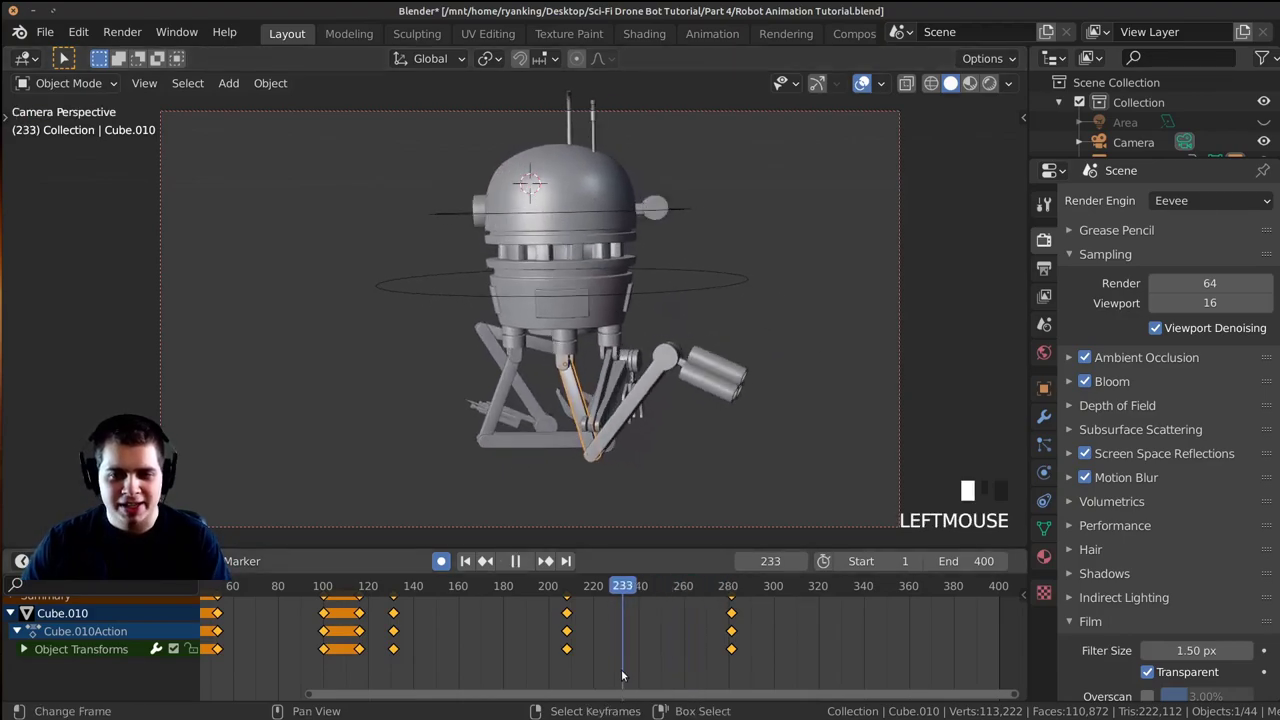
left_click(654, 608)
key("space")
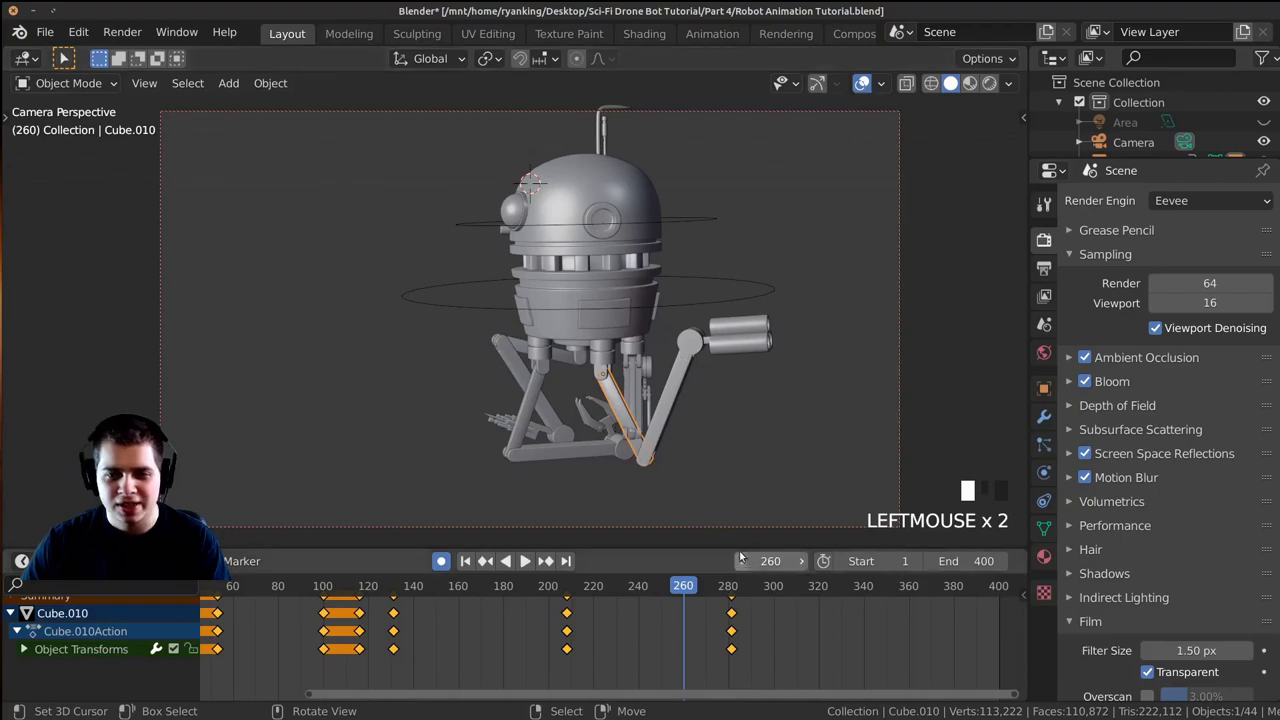
Enlarge the timeline slightly and keyframe the arm segments and end cylinders in their current pose at frame 328.
left_click_drag(691, 634, 801, 640)
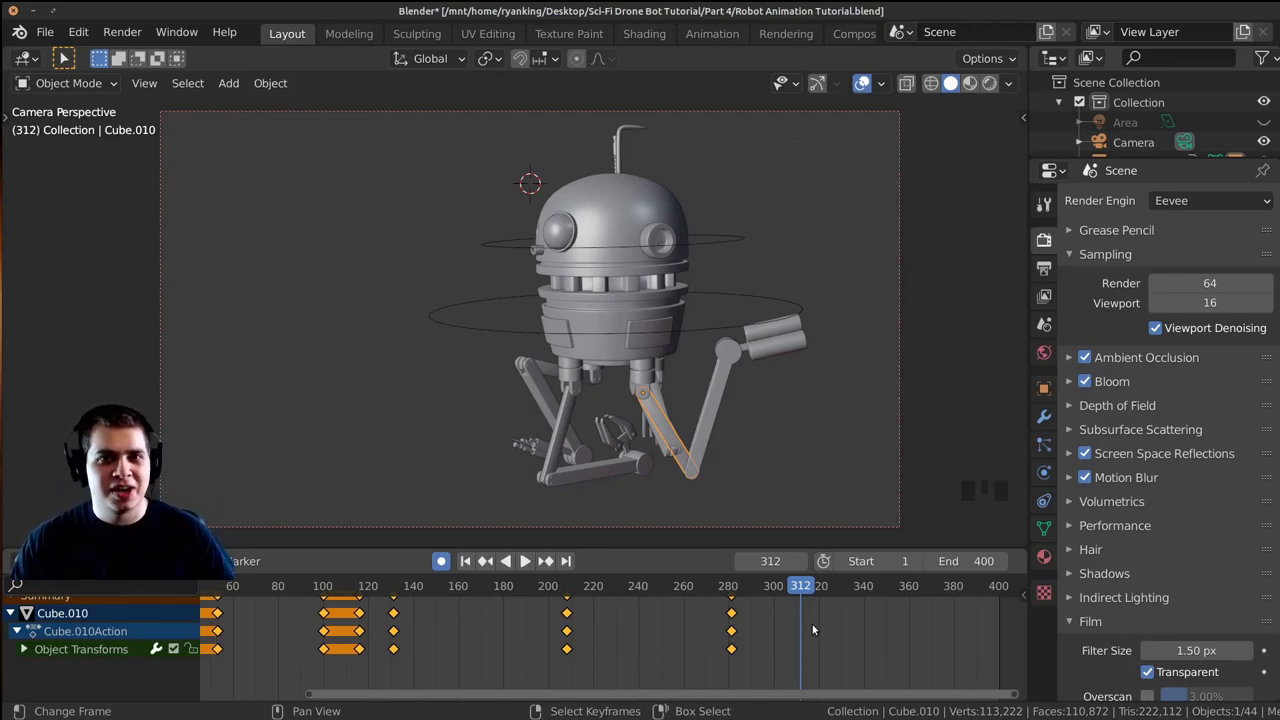
left_click_drag(748, 3, 748, 8)
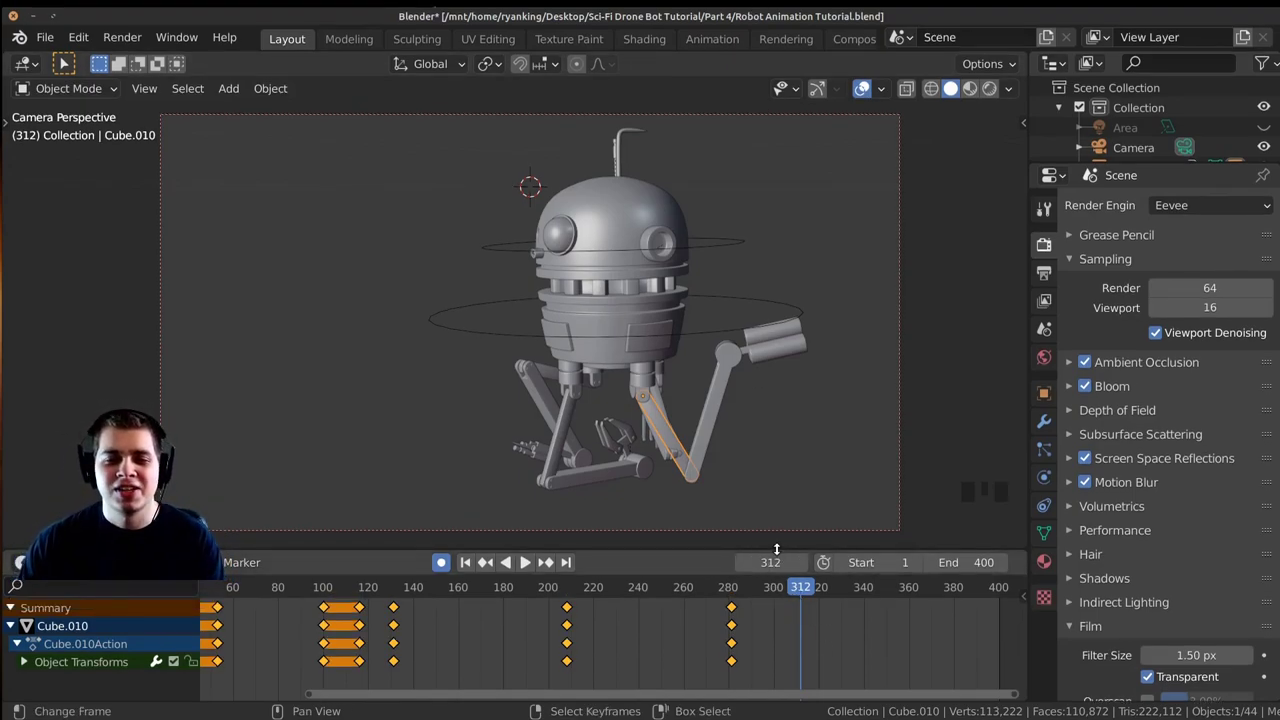
left_click_drag(776, 549, 778, 540)
mouse_move(791, 630)
left_mouse_down()
mouse_move(757, 618)
mouse_move(808, 637)
left_mouse_up()
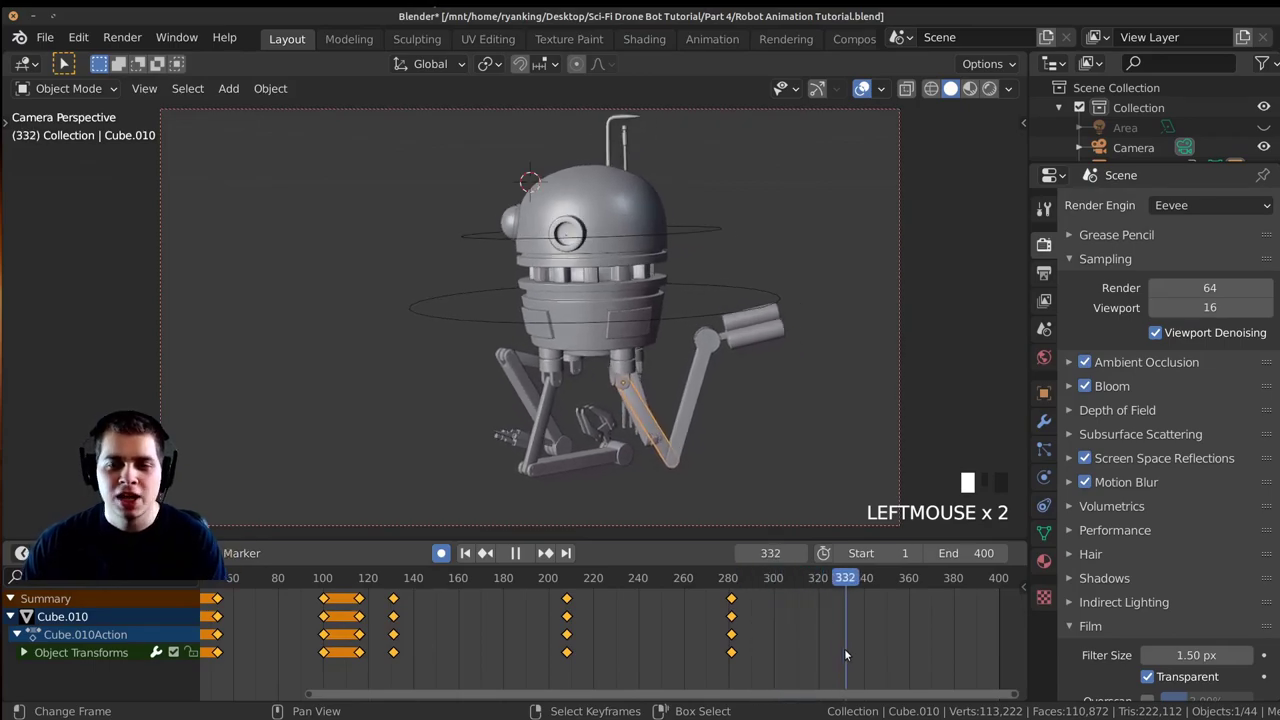
key("space")
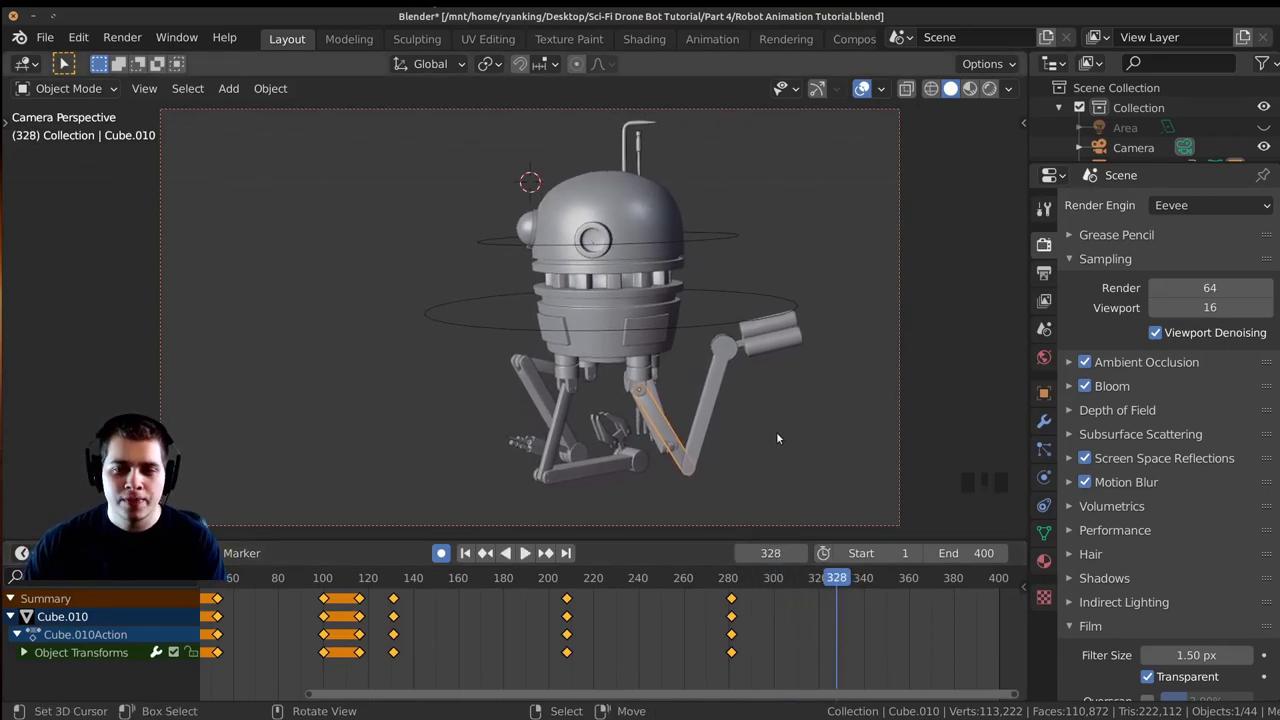
right_click(705, 405)
right_click(757, 342)
key("g")
left_click(757, 342)
Rotate the arm segments and the end cylinders at frame 345 so the arm extends farther from the body.
left_click_drag(836, 654, 883, 600)
left_click(875, 598)
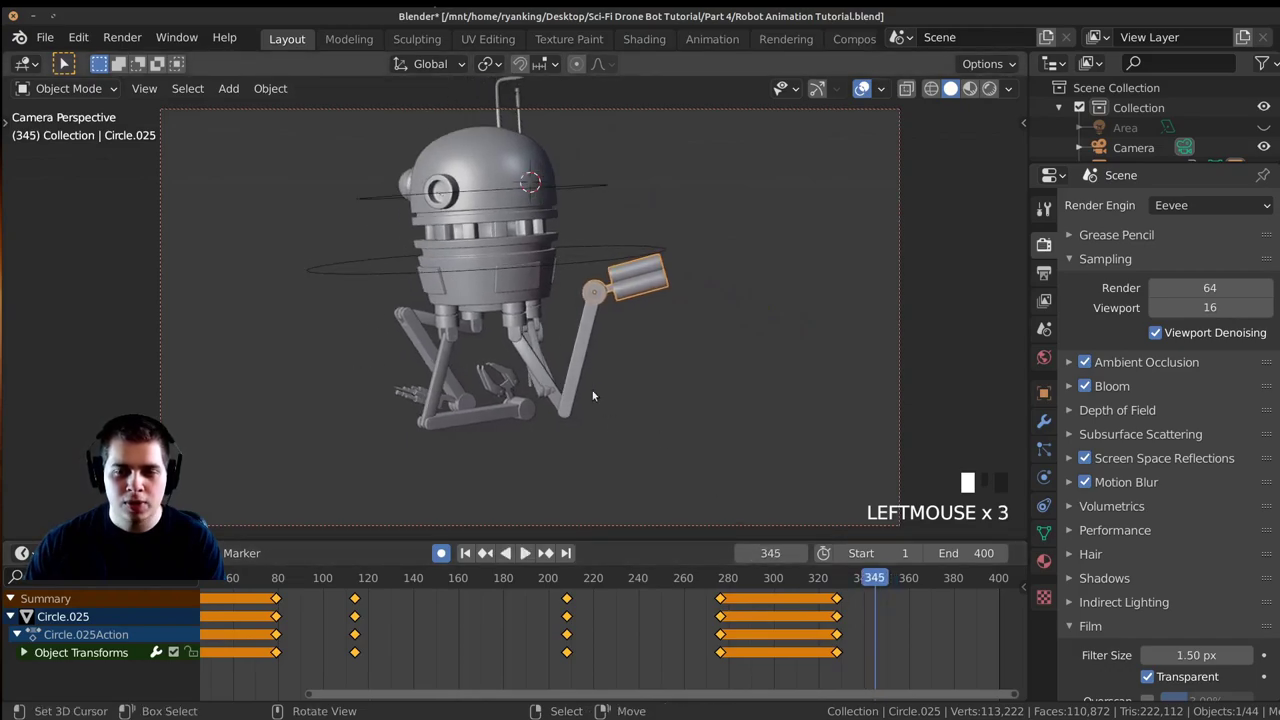
right_click(578, 360)
key("r")
left_click(771, 298)
right_click(657, 359)
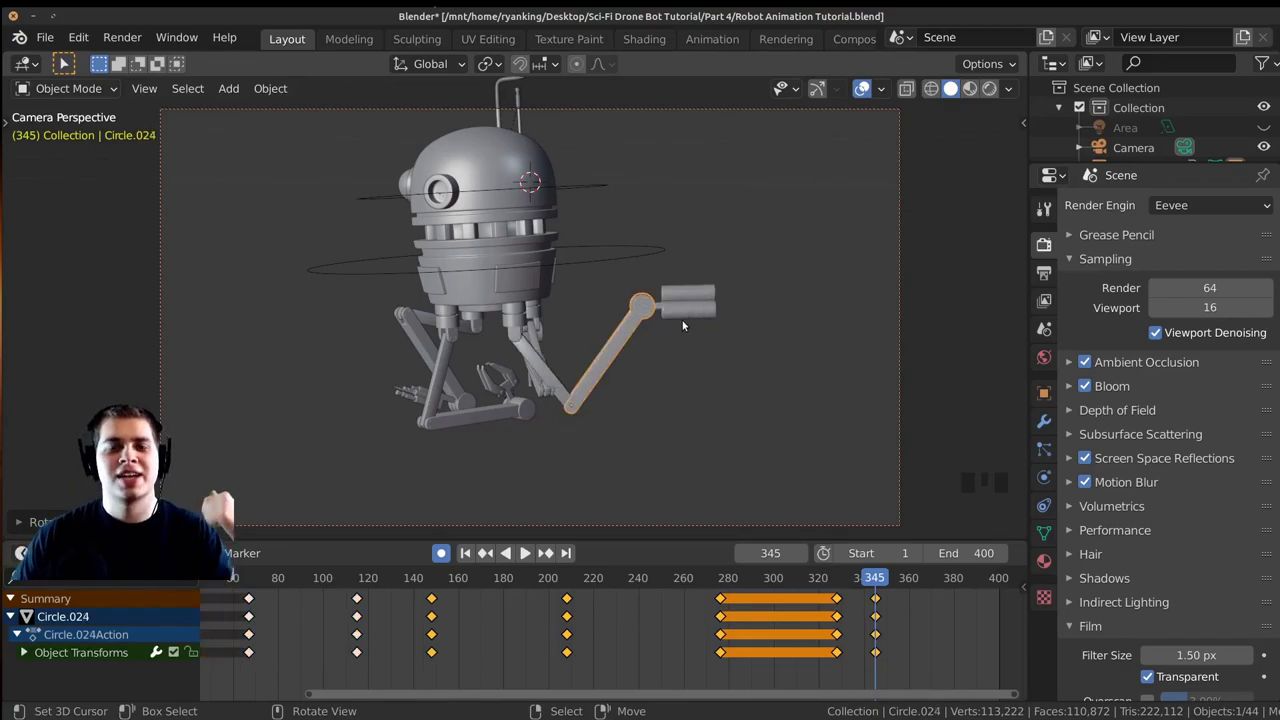
right_click(680, 316)
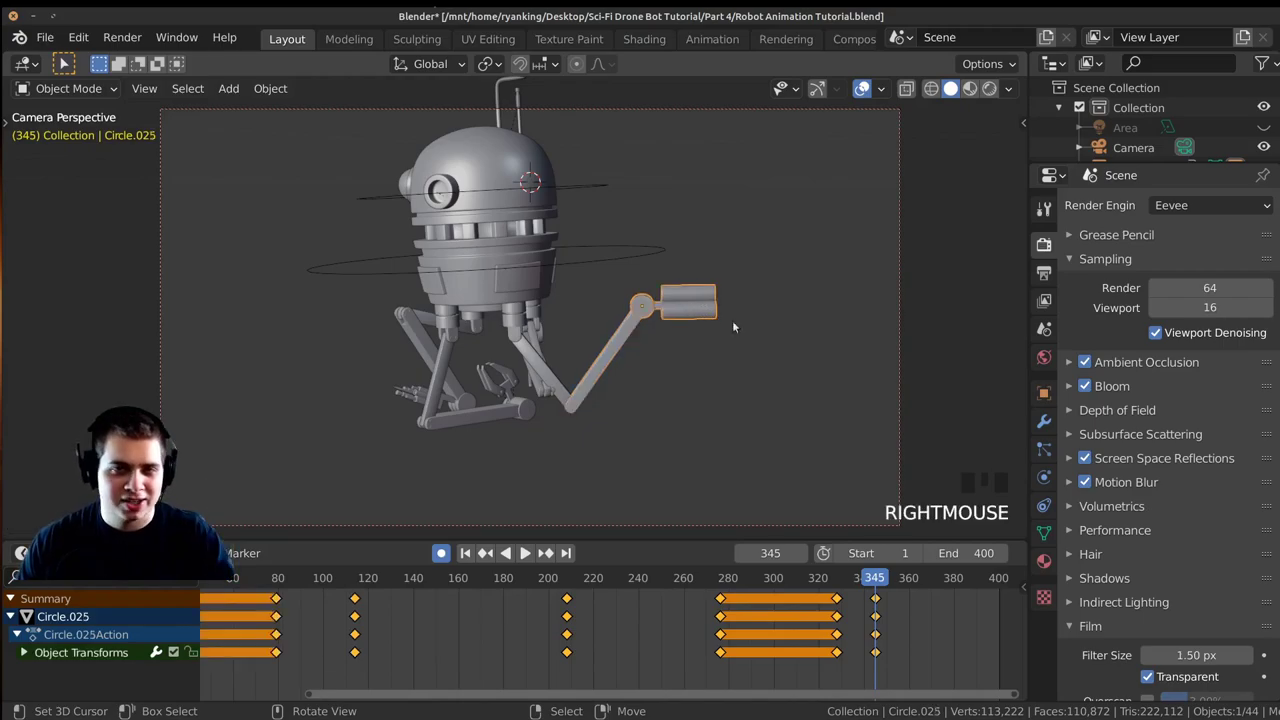
right_click(562, 391)
key("r")
left_click(606, 396)
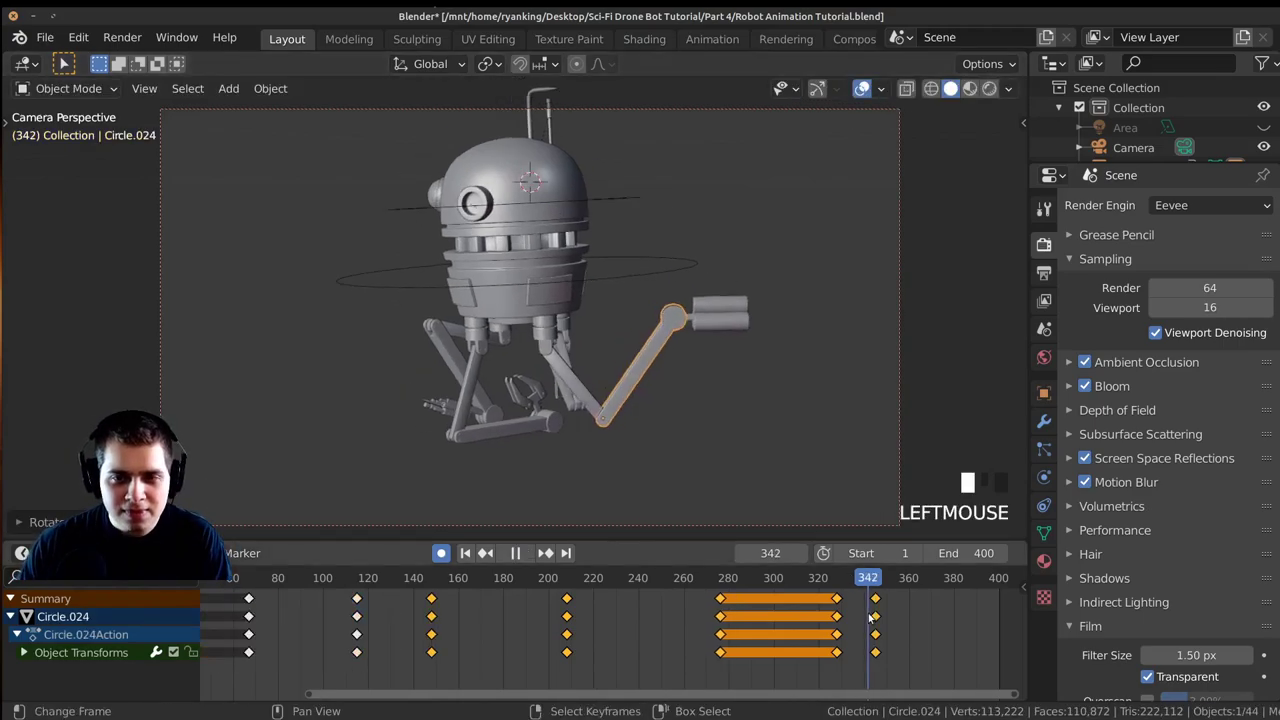
Check the motion around frame 345 and rotate the forearm segment lower at frame 362.
left_click_drag(868, 618, 899, 622)
scroll(876, 620, "up", 1)
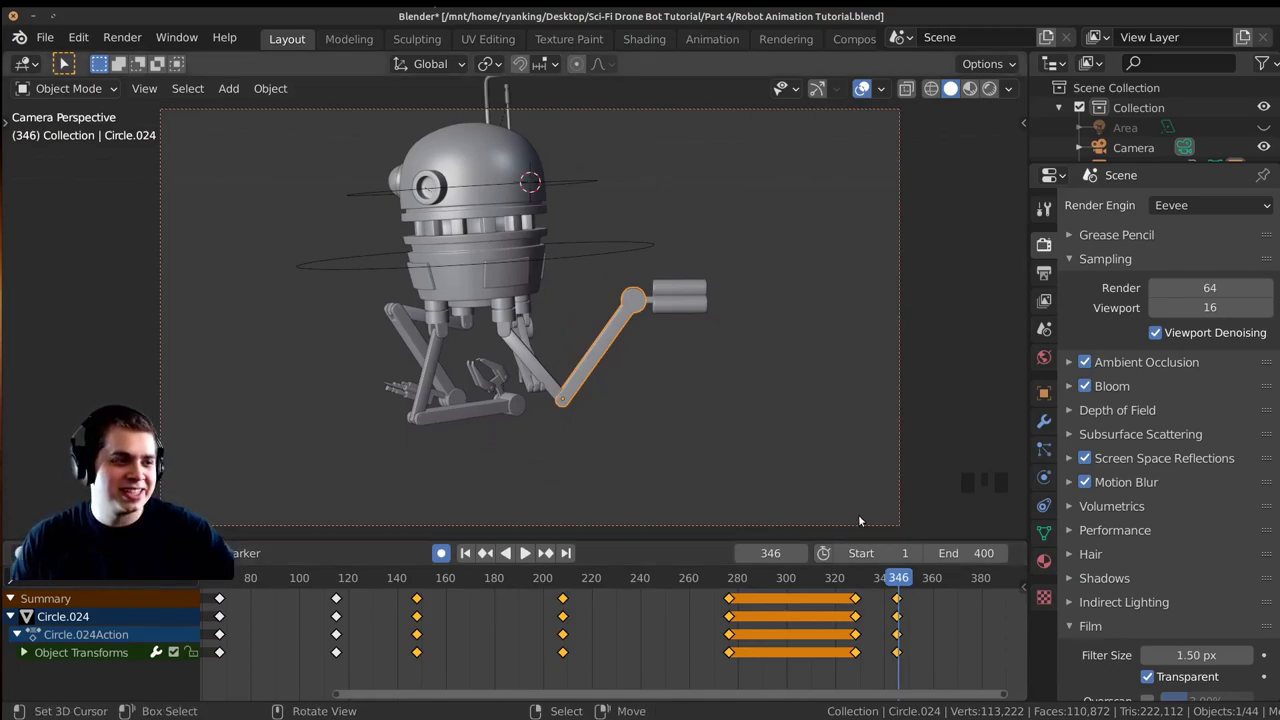
left_click_drag(896, 622, 897, 622)
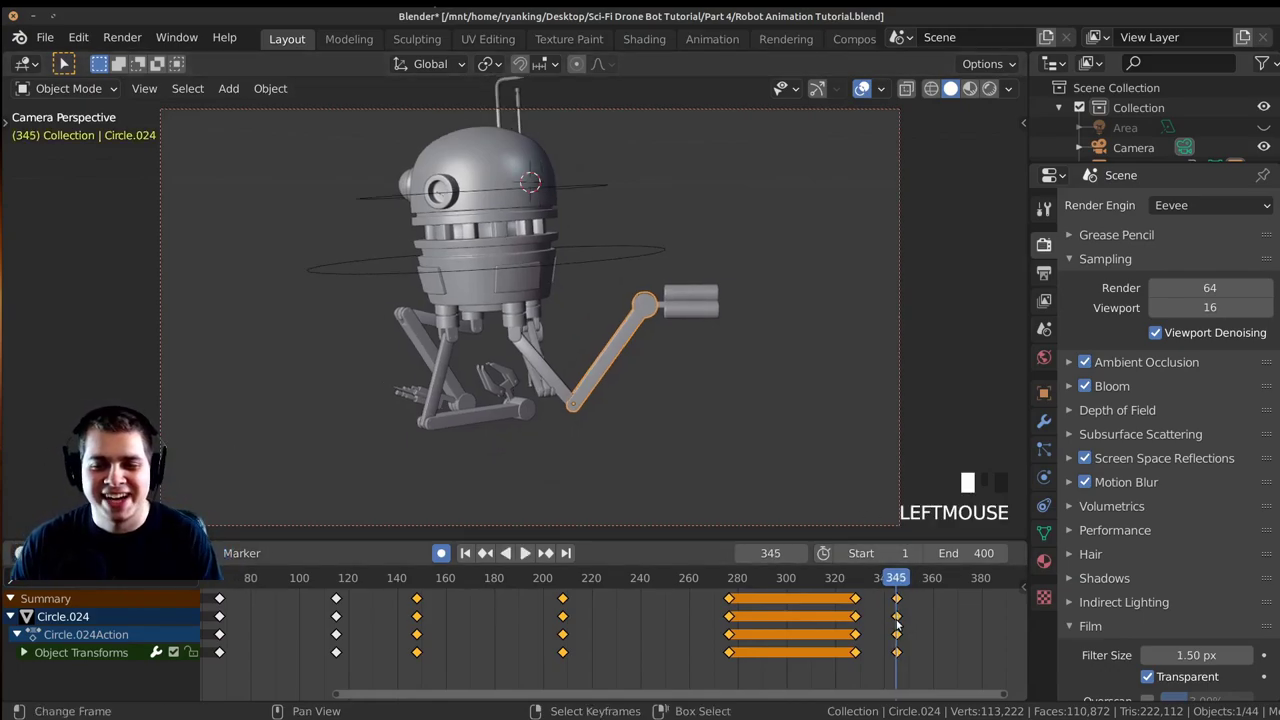
left_click(938, 622)
key("r")
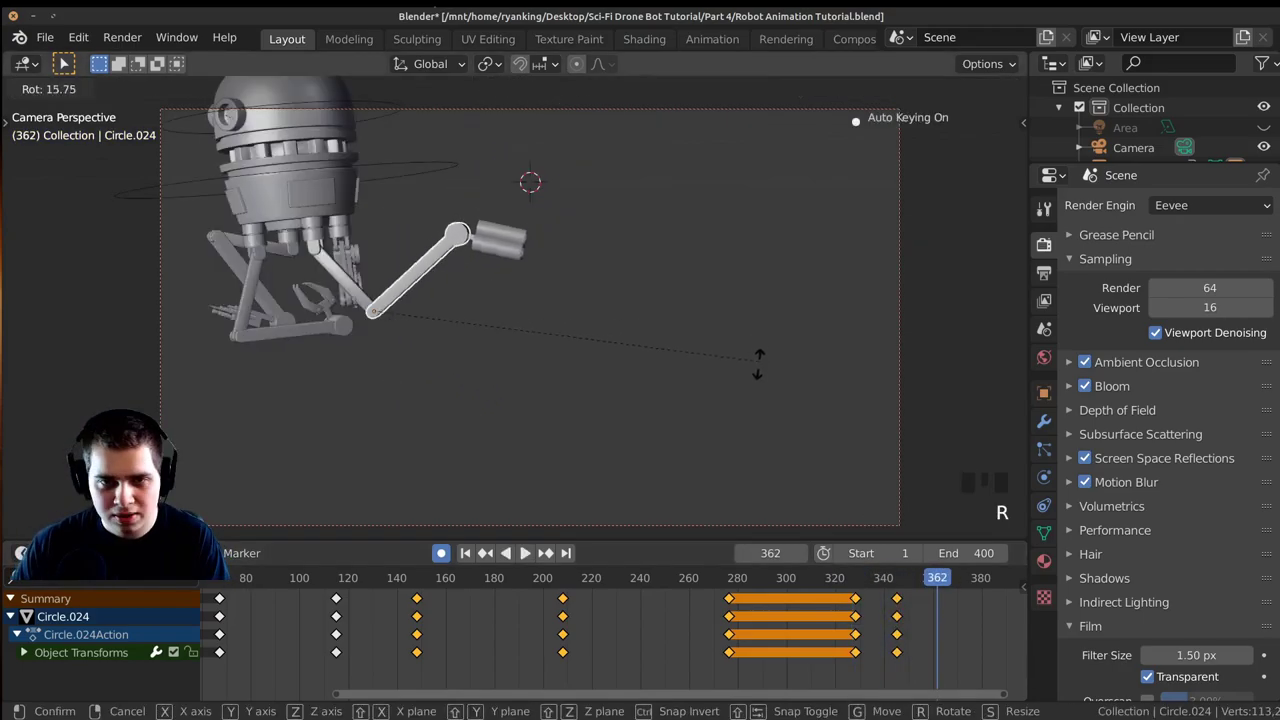
left_click(565, 354)
Rotate the upper arm segment and the end cylinders at frame 362 to keyframe the trailing arm pose.
right_click(346, 270)
key("r")
left_click(355, 269)
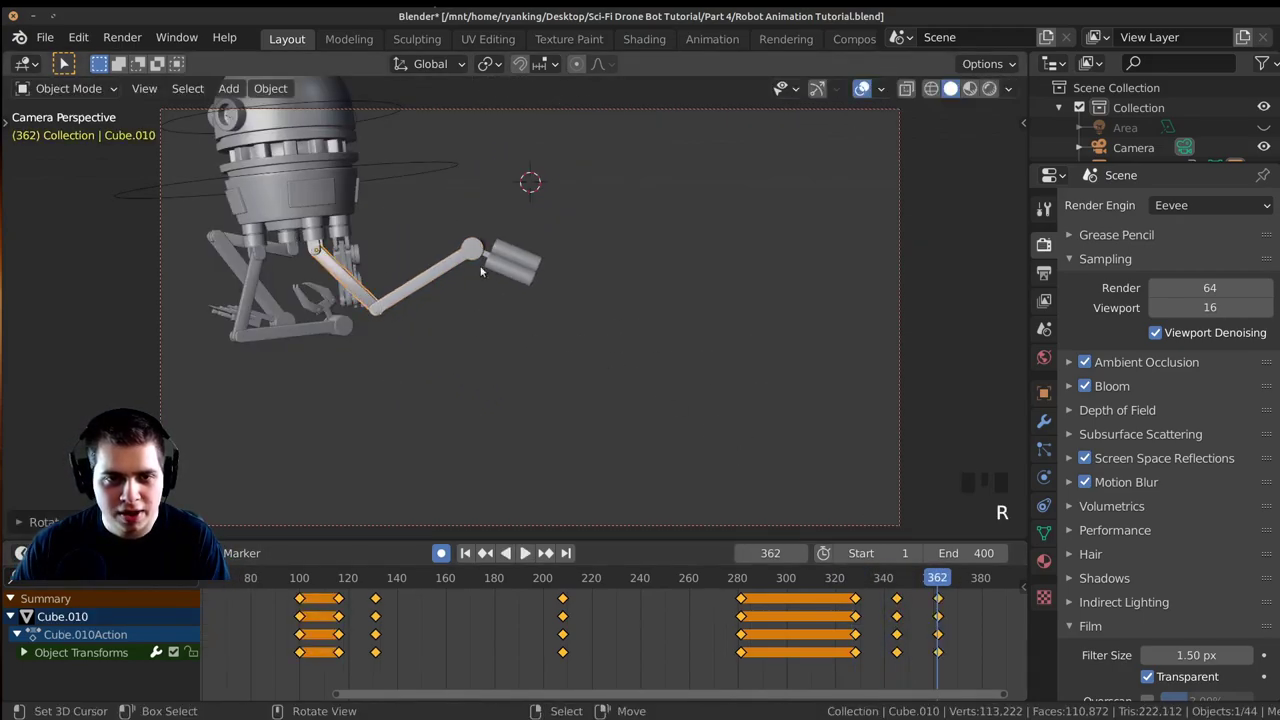
right_click(508, 268)
key("r")
left_click(512, 275)
right_click(440, 276)
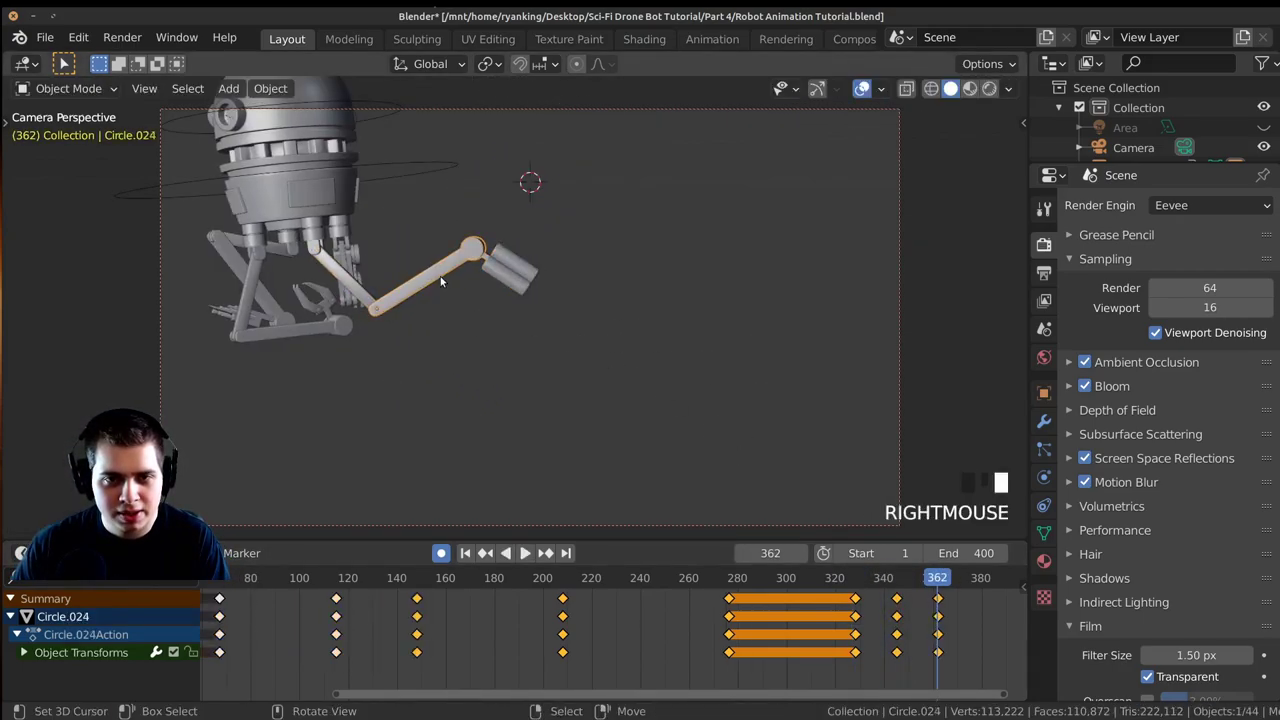
Play back the arm's exit movement from about frame 290 onward with everything deselected.
left_click(871, 622)
key("space")
key("space")
right_click(897, 603)
key("g")
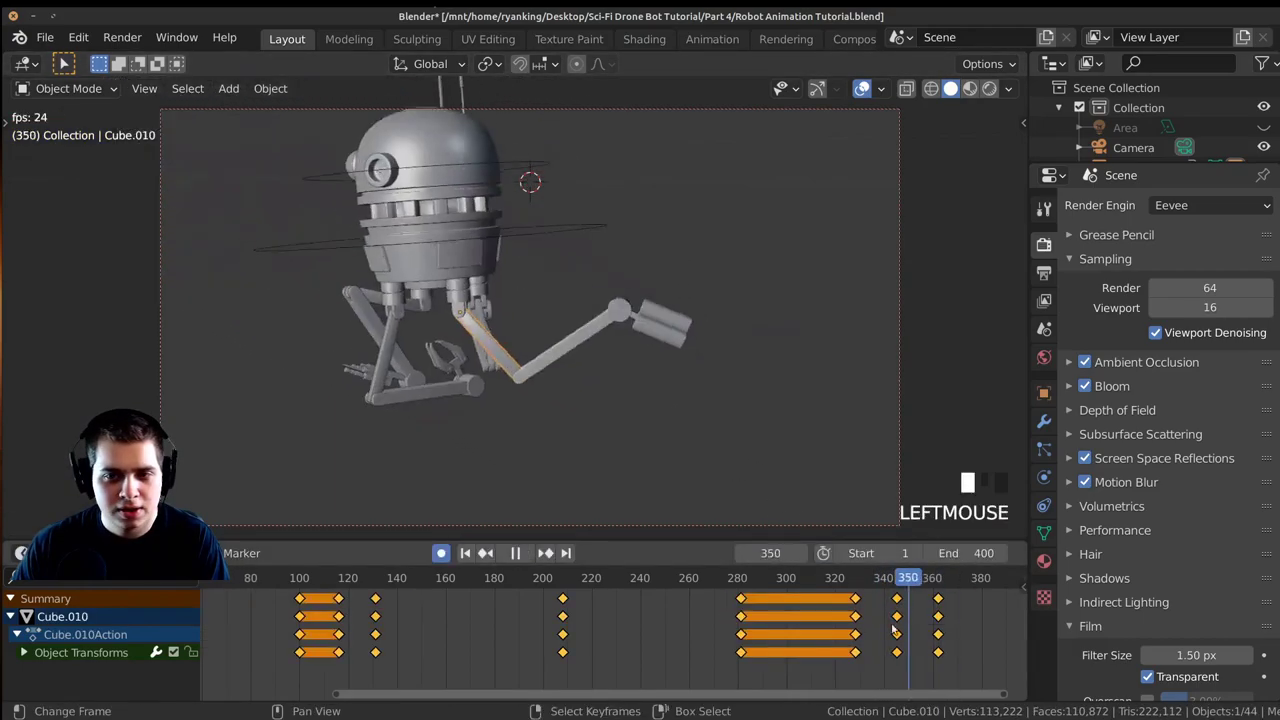
left_click(750, 622)
key("space")
scroll(556, 450, "down", 2)
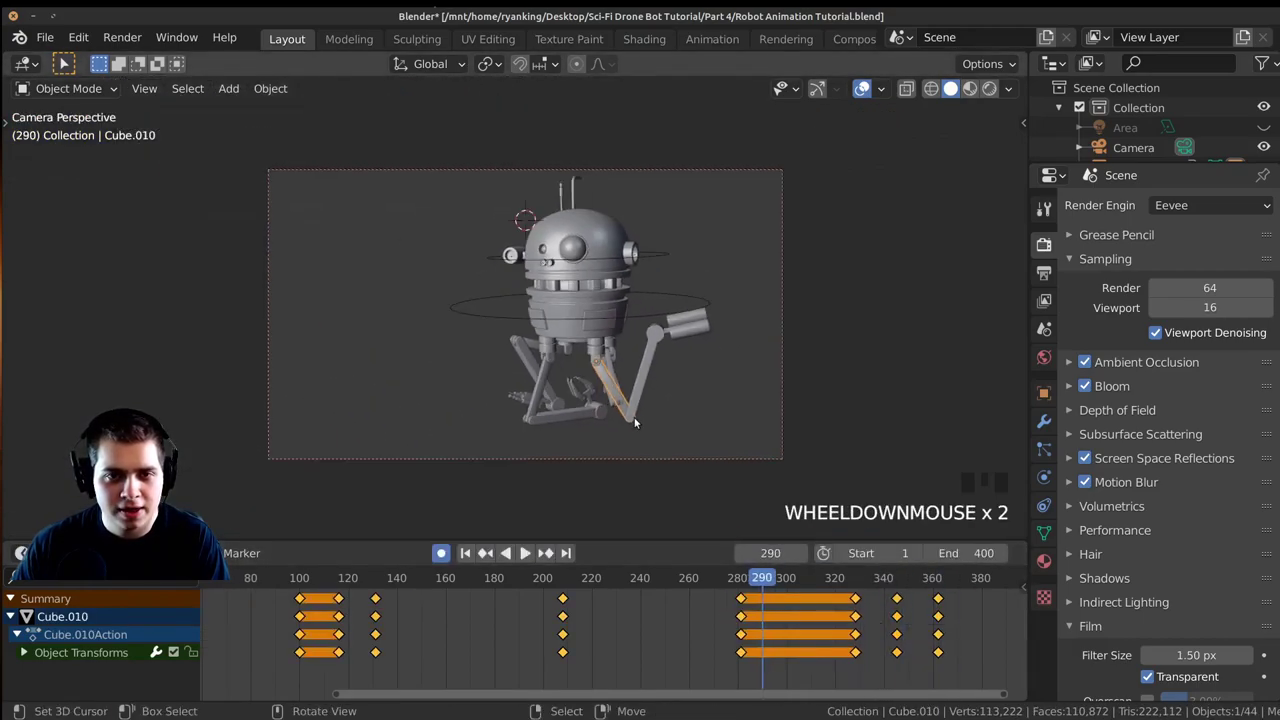
key("space")
key("alt+a")
scroll(668, 422, "up", 1)
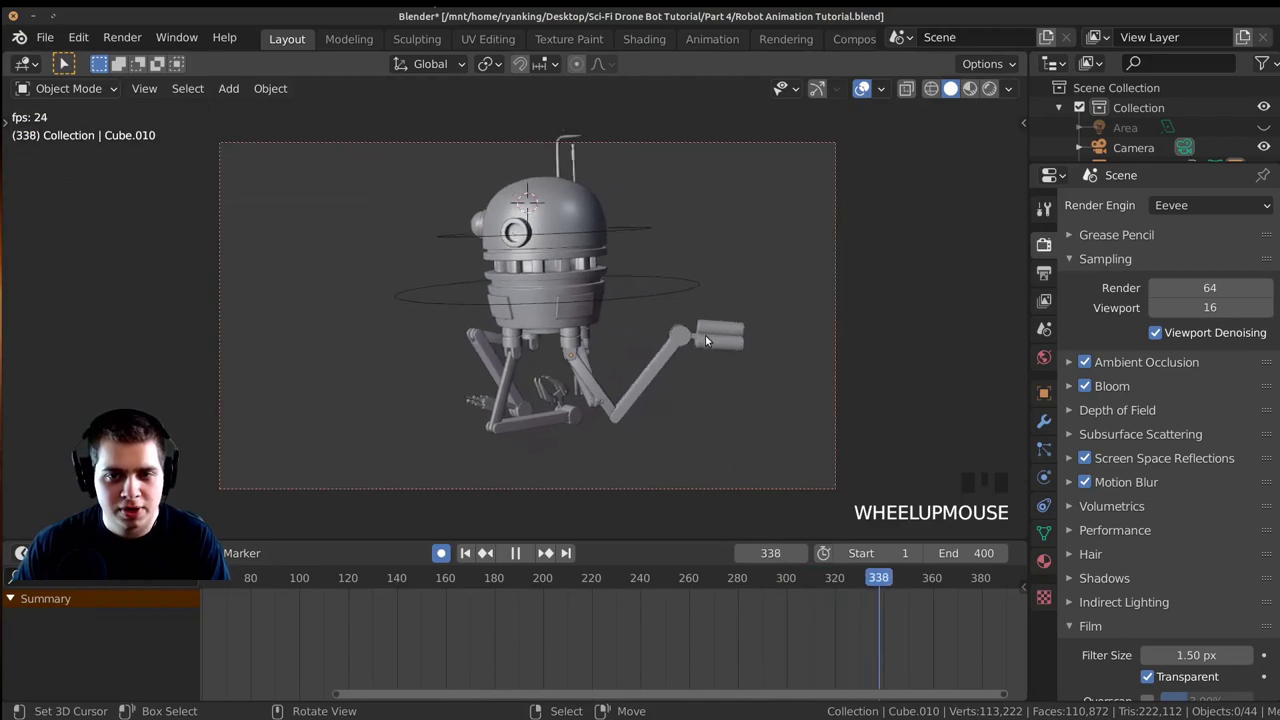
Rotate the cylinders at the arm's end farther downward at frame 362.
right_click(700, 335)
left_click(938, 652)
left_click_drag(938, 652, 938, 654)
scroll(551, 277, "up", 1)
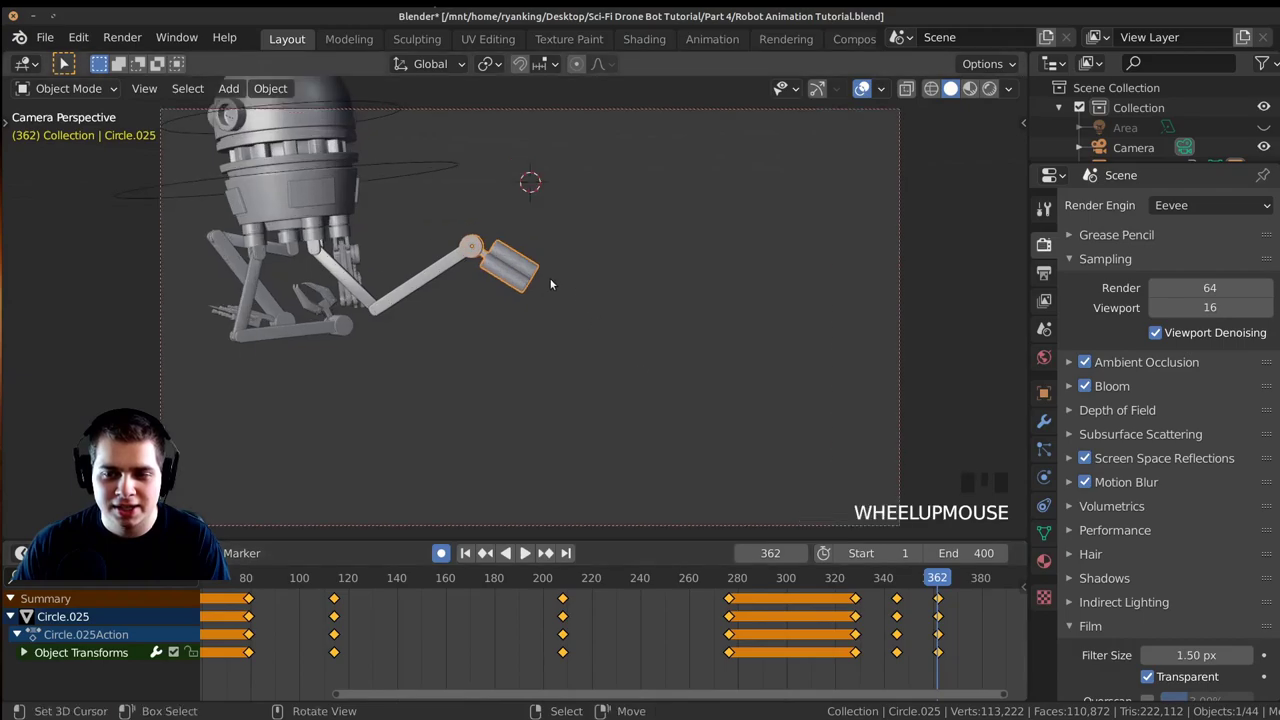
key("r")
left_click(593, 354)
Rotate the cylinders at the arm's end at frame 345 to adjust their keyframed pose.
scroll(928, 655, "up", 3)
middle_click_drag(927, 652, 735, 630)
scroll(741, 629, "up", 2)
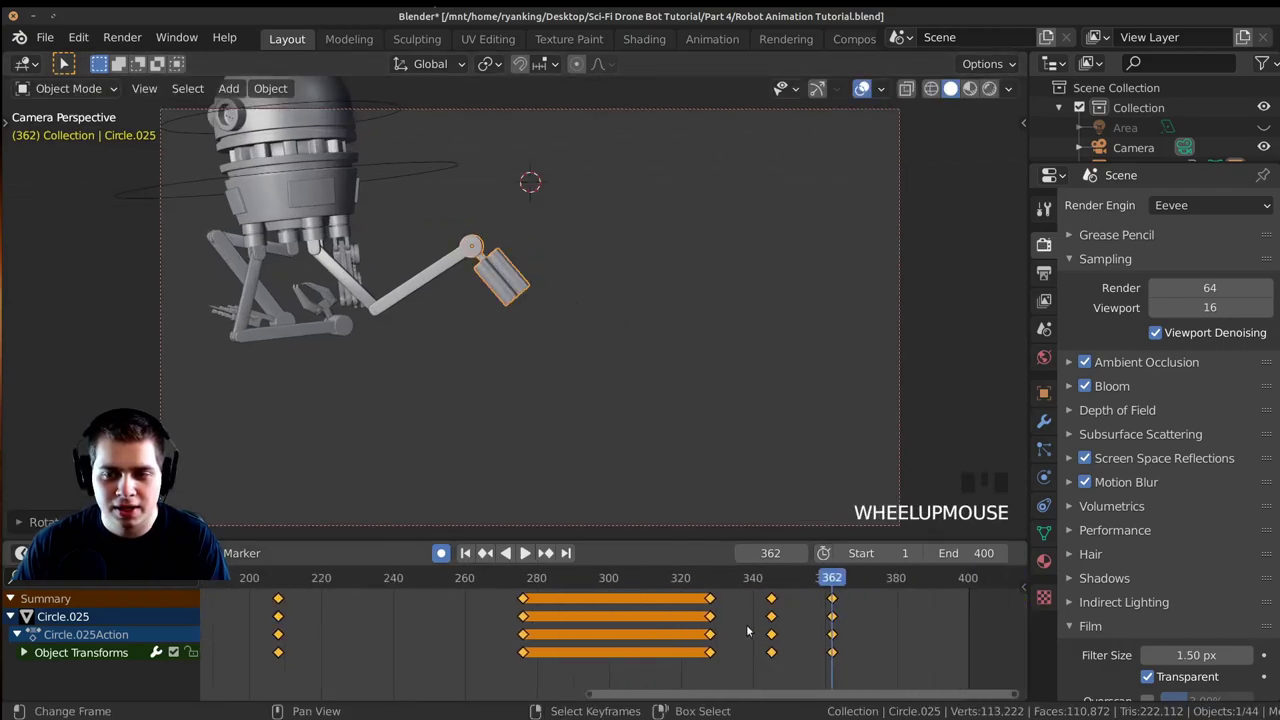
middle_click_drag(854, 633, 850, 633)
left_click_drag(837, 629, 770, 609)
key("r")
left_click(860, 487)
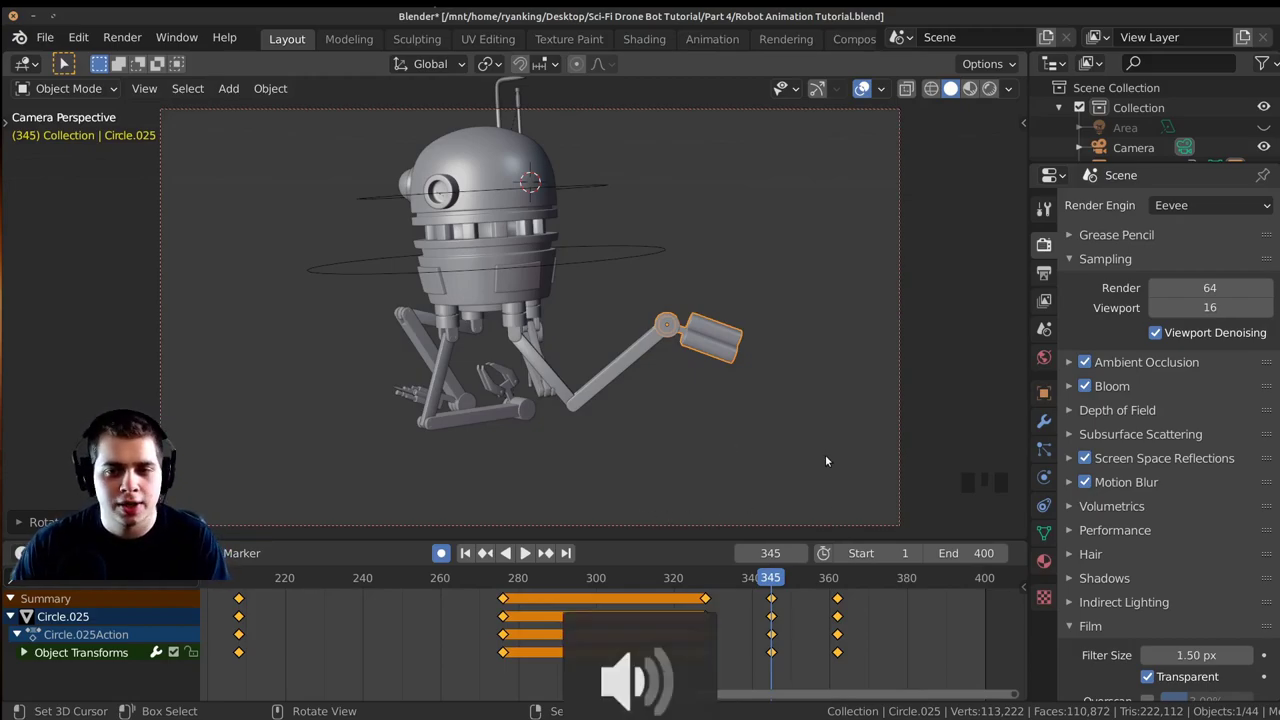
Play back the arm's movement from frame 240 through the robot's exit.
left_click(364, 578)
key("space")
key("space")
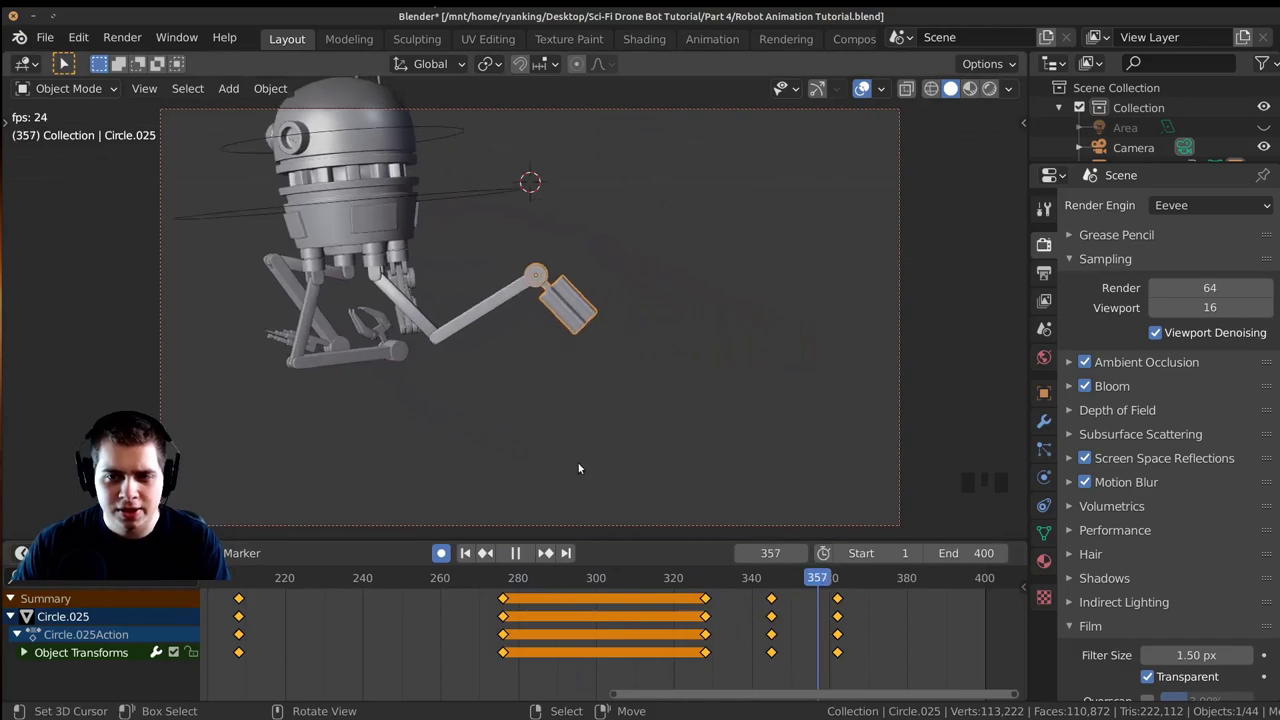
Move the robot's large control circle farther outside the camera frame at frame 402.
left_click_drag(876, 624, 984, 672)
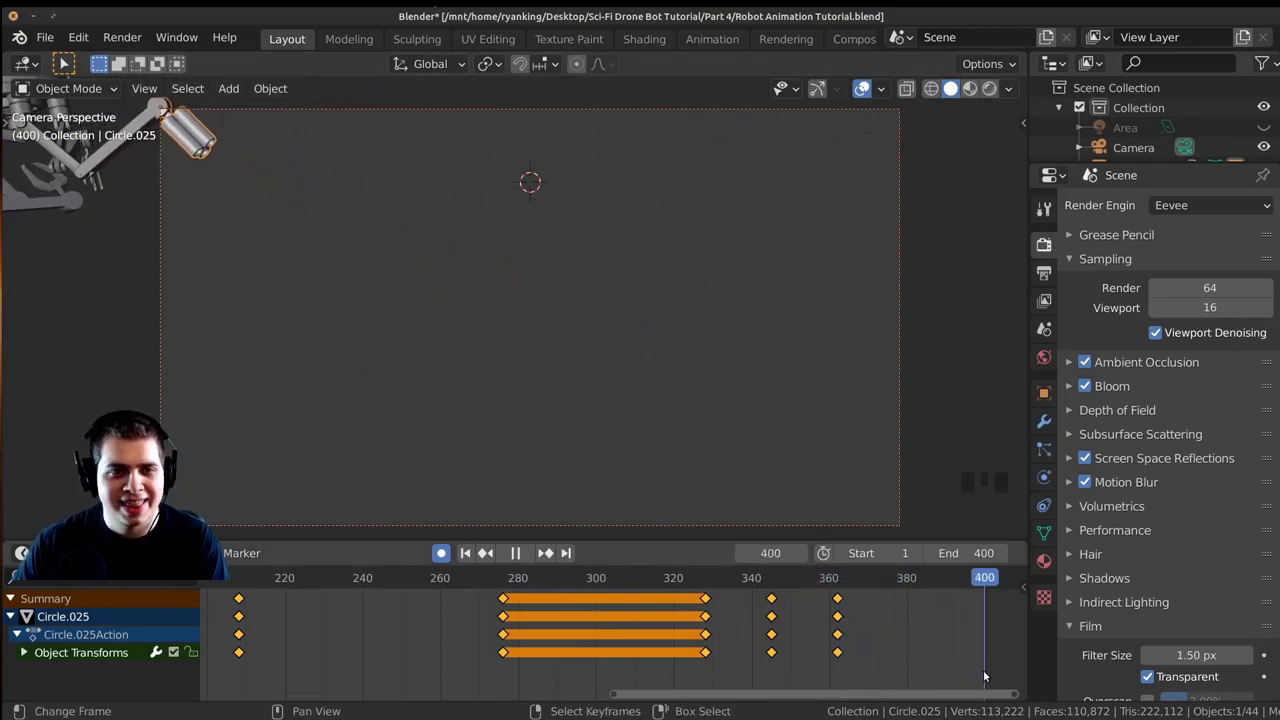
scroll(223, 314, "down", 4)
scroll(240, 245, "up", 2)
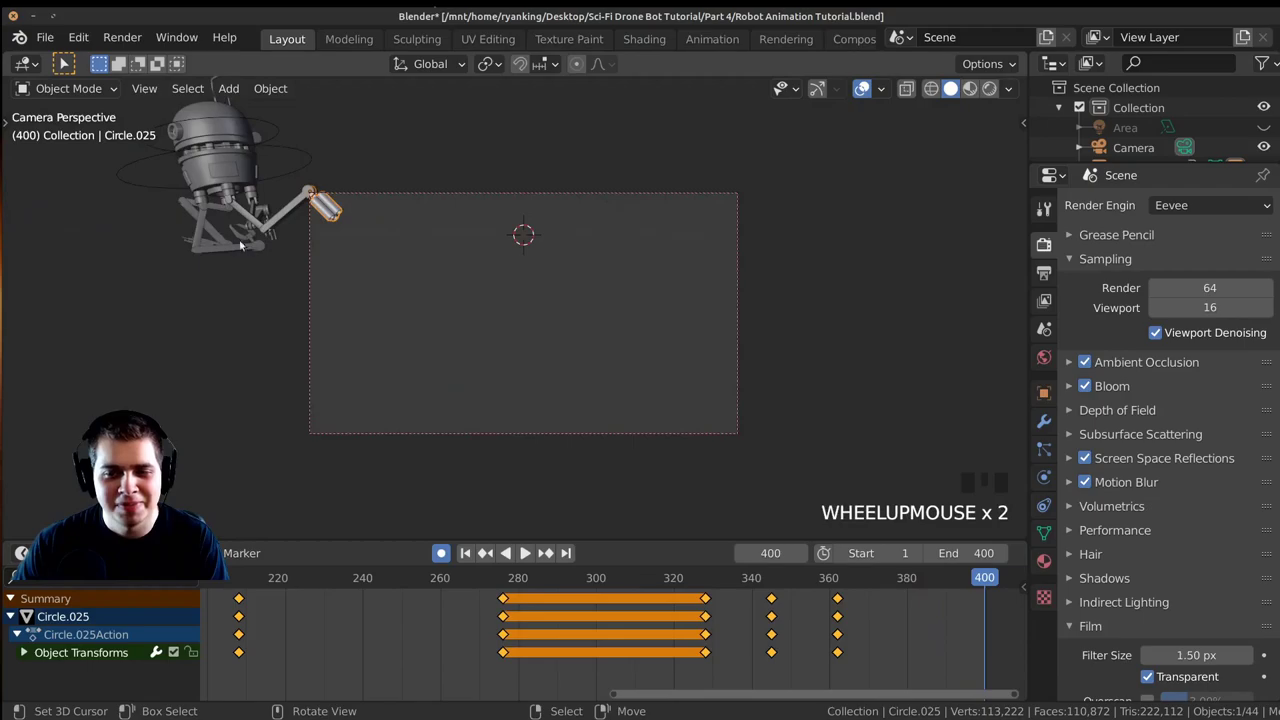
right_click(140, 183)
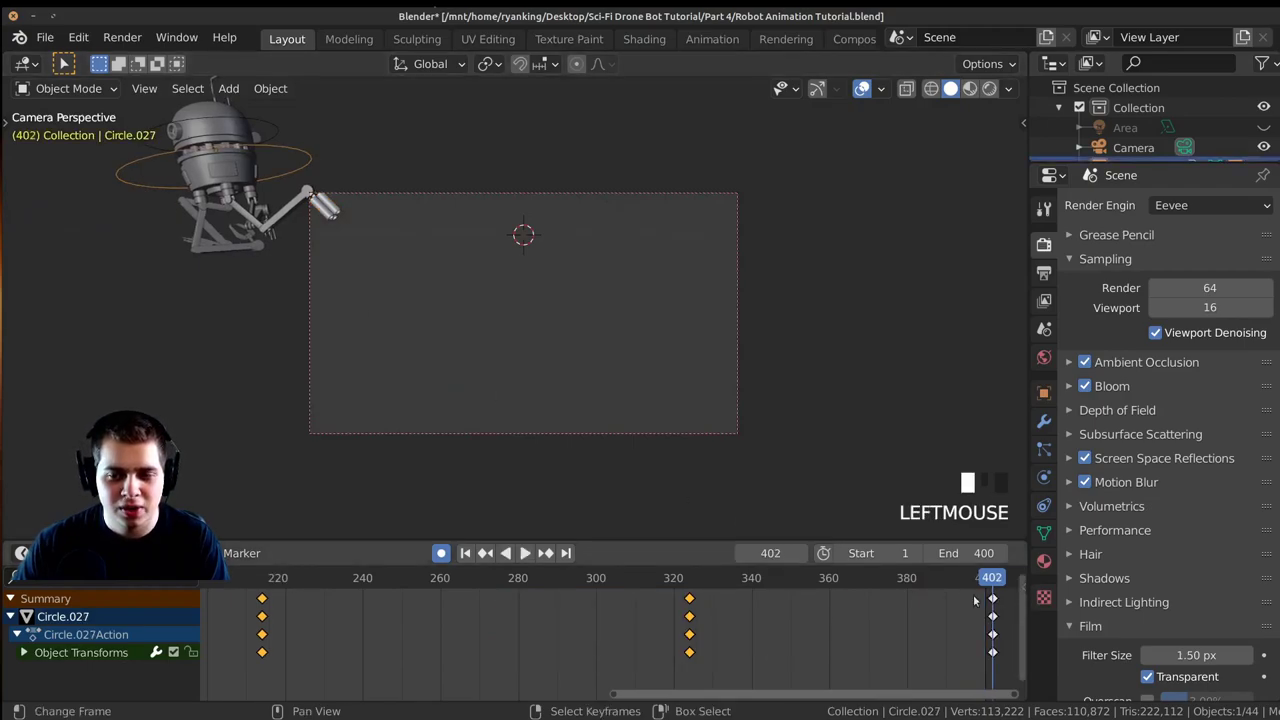
key("g")
left_click(508, 319)
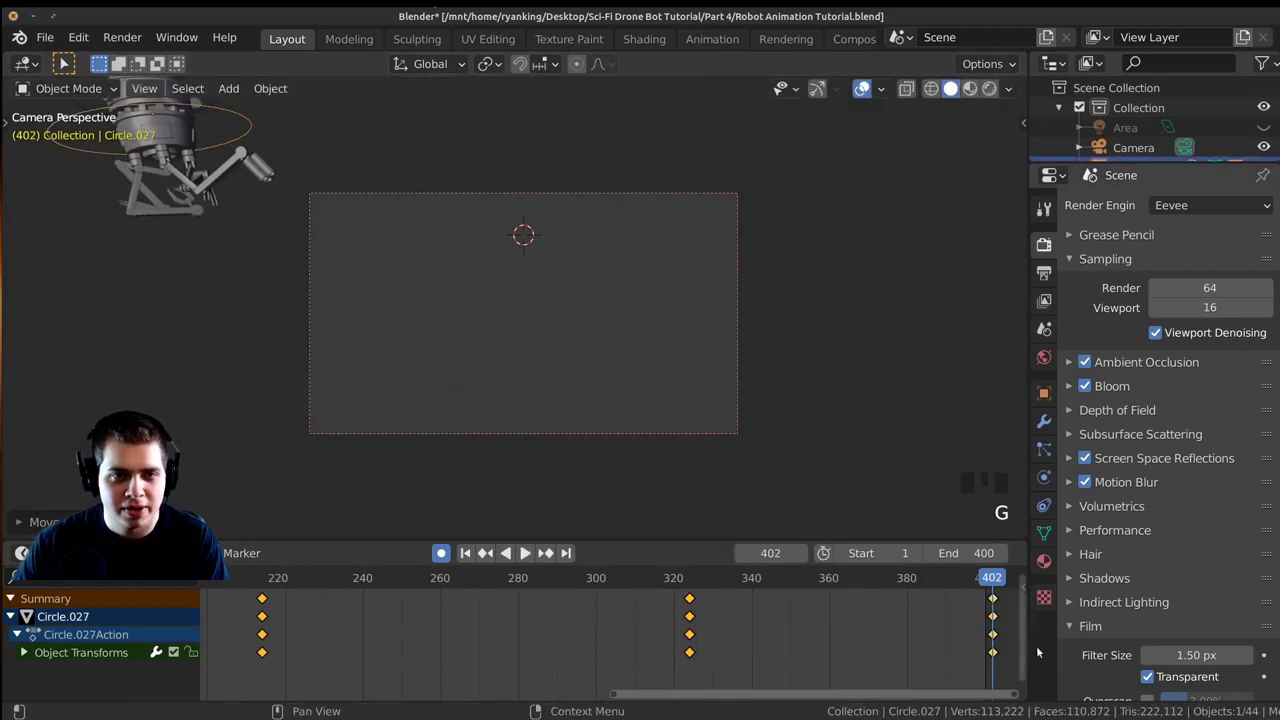
Play back the end of the robot's exit and save the file.
left_click(902, 637)
key("space")
key("space")
scroll(600, 600, "down", 5)
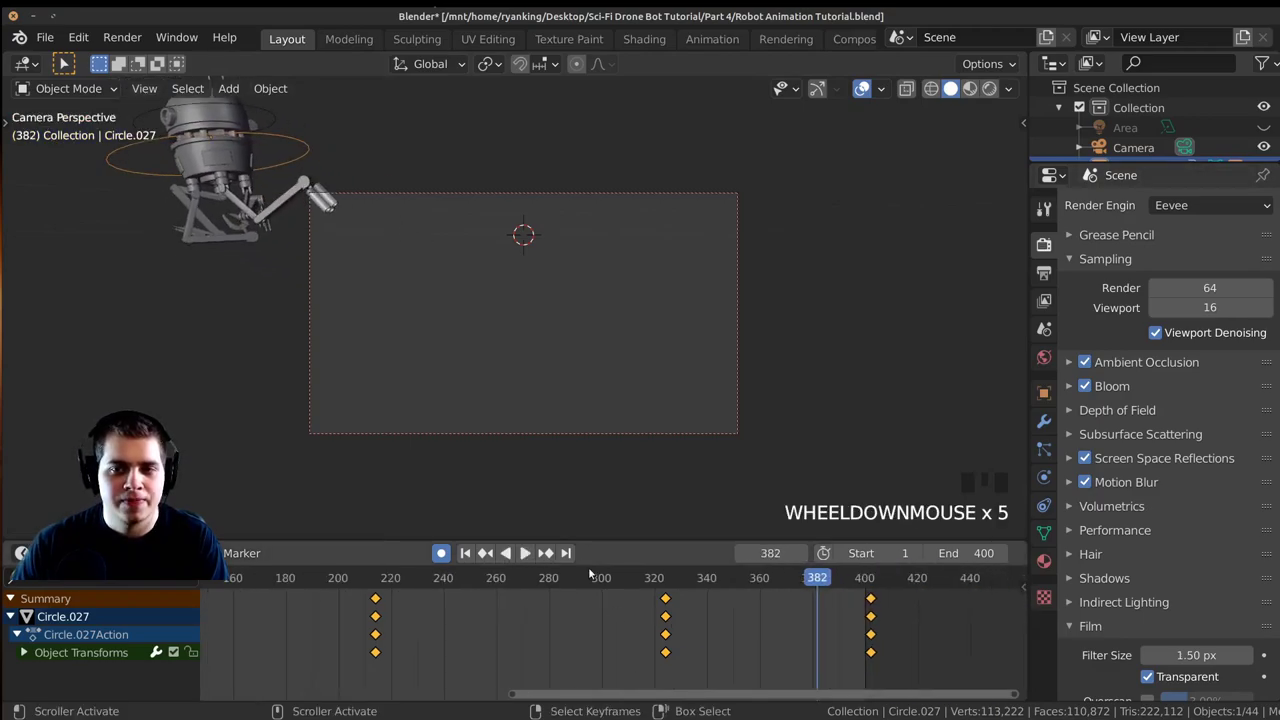
left_click(451, 578)
middle_click_drag(410, 646, 576, 646)
scroll(576, 646, "down", 3)
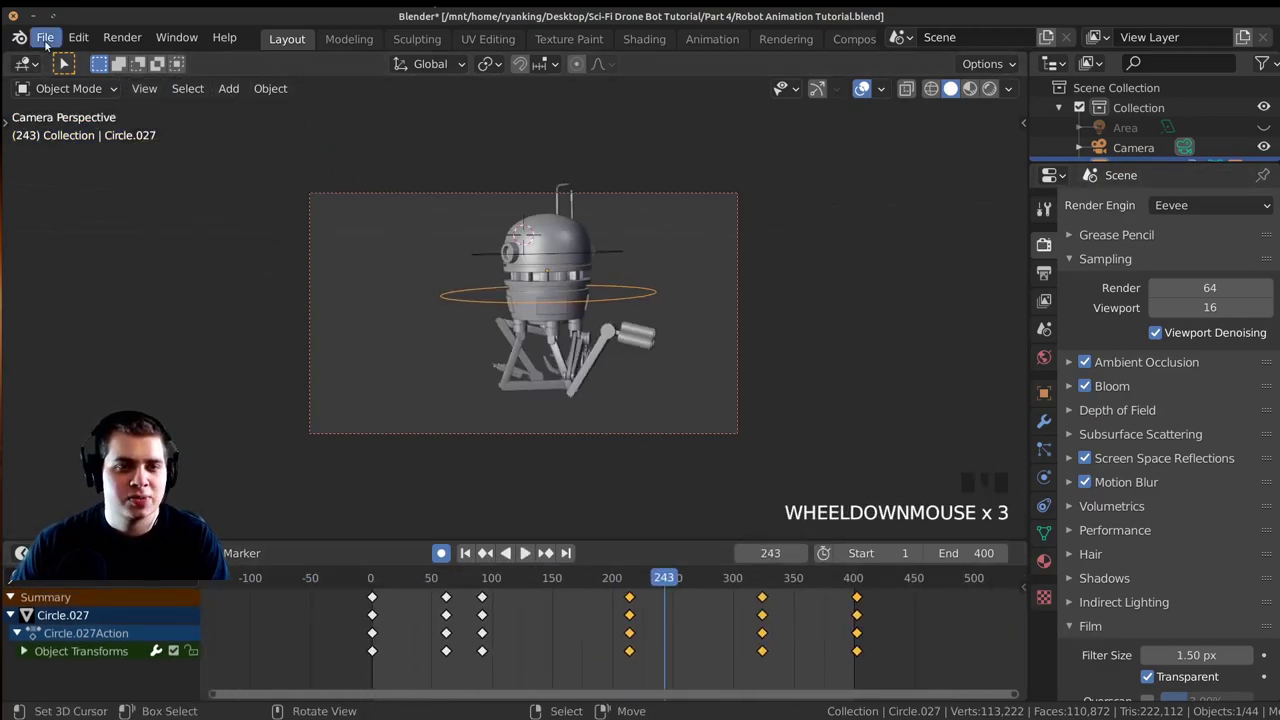
left_click(45, 38)
left_click(72, 170)
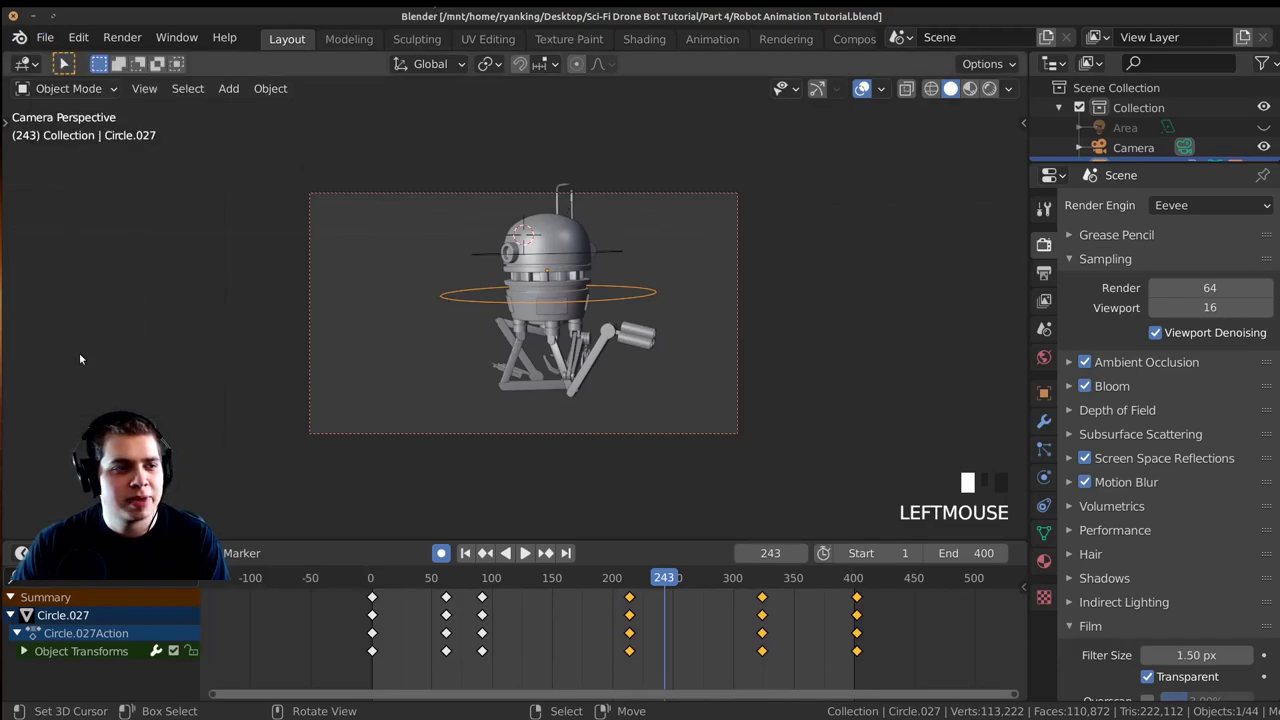
Review the early animation up to frame 51, orbit around the robot and return to the camera view.
left_click_drag(515, 688, 462, 659)
scroll(517, 420, "up", 2)
middle_click_drag(517, 420, 547, 520, "shift")
left_click(524, 552)
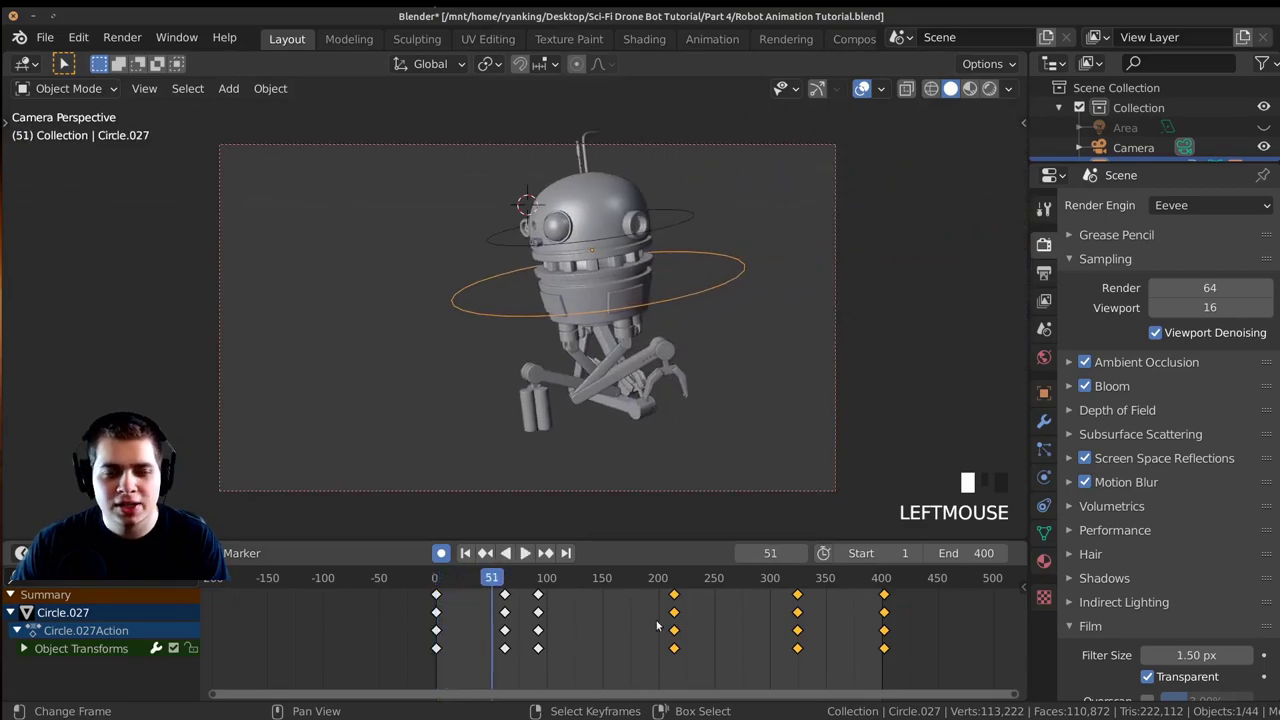
scroll(618, 407, "down", 2)
middle_click_drag(618, 407, 701, 415)
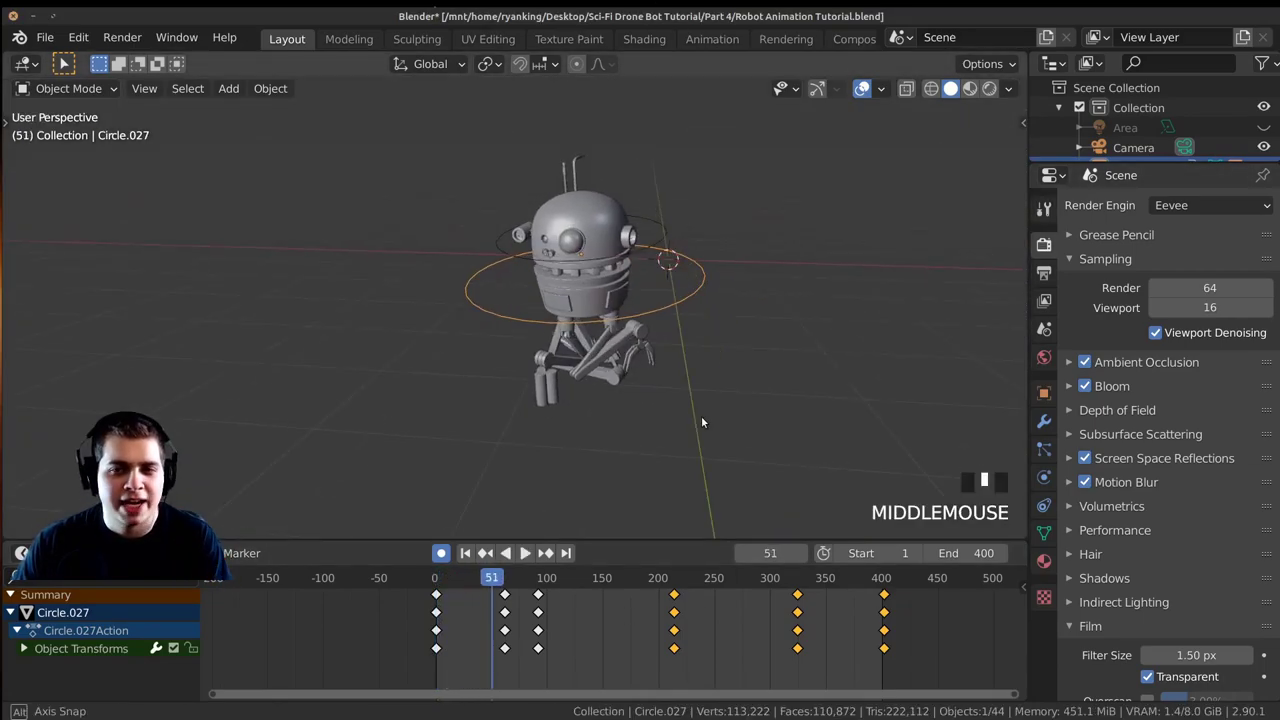
key("KP_0")
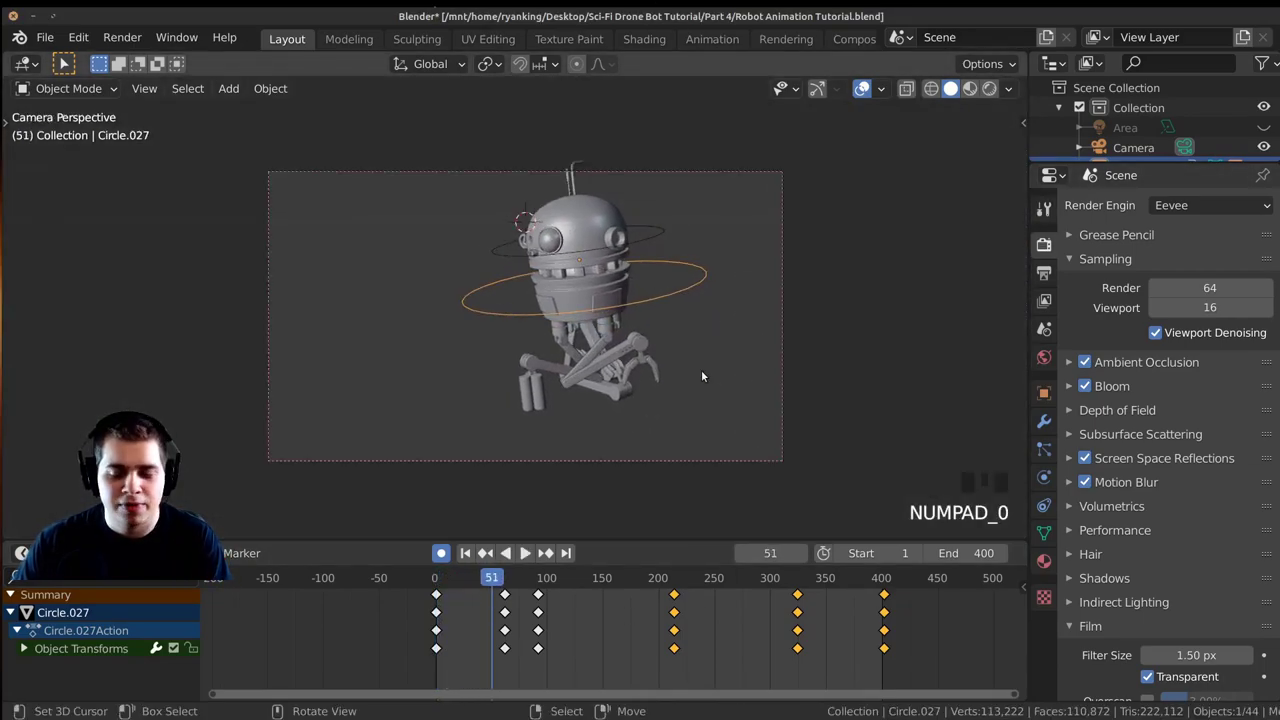
Enlarge the outliner and split the 3D viewport into a camera view and a free perspective view of the robot.
scroll(701, 375, "up", 2)
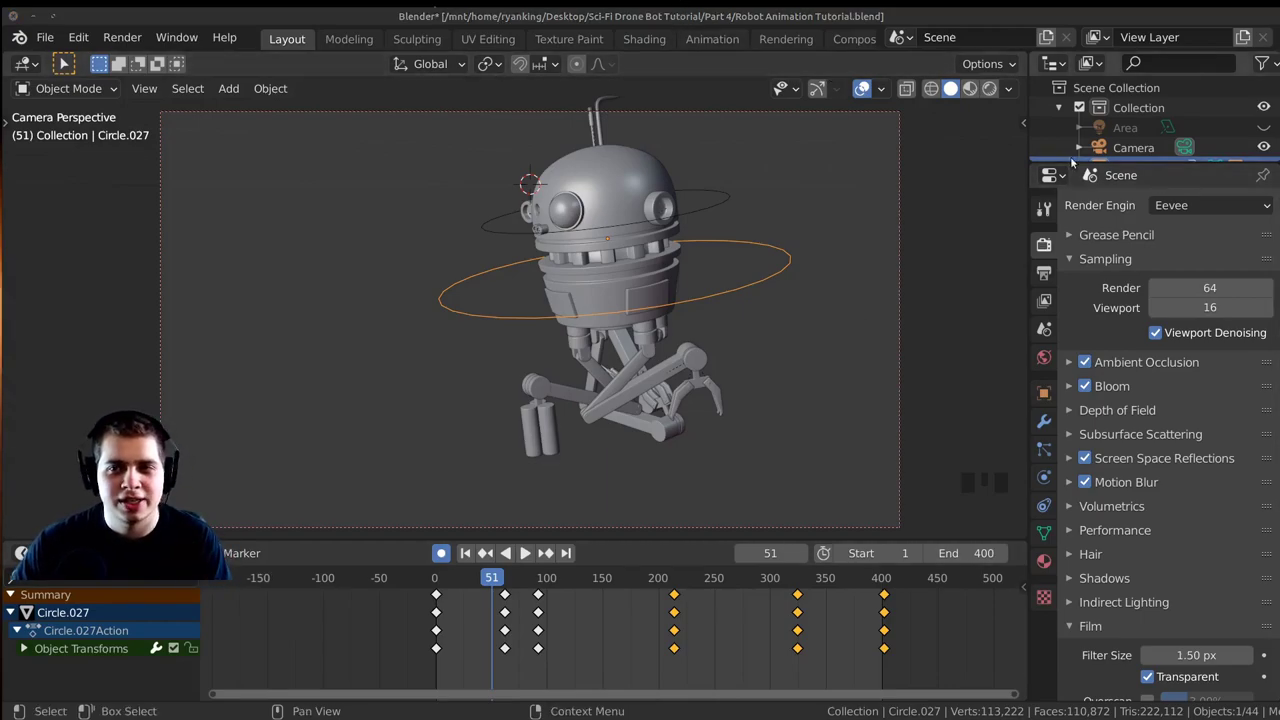
left_click_drag(1067, 160, 1067, 230)
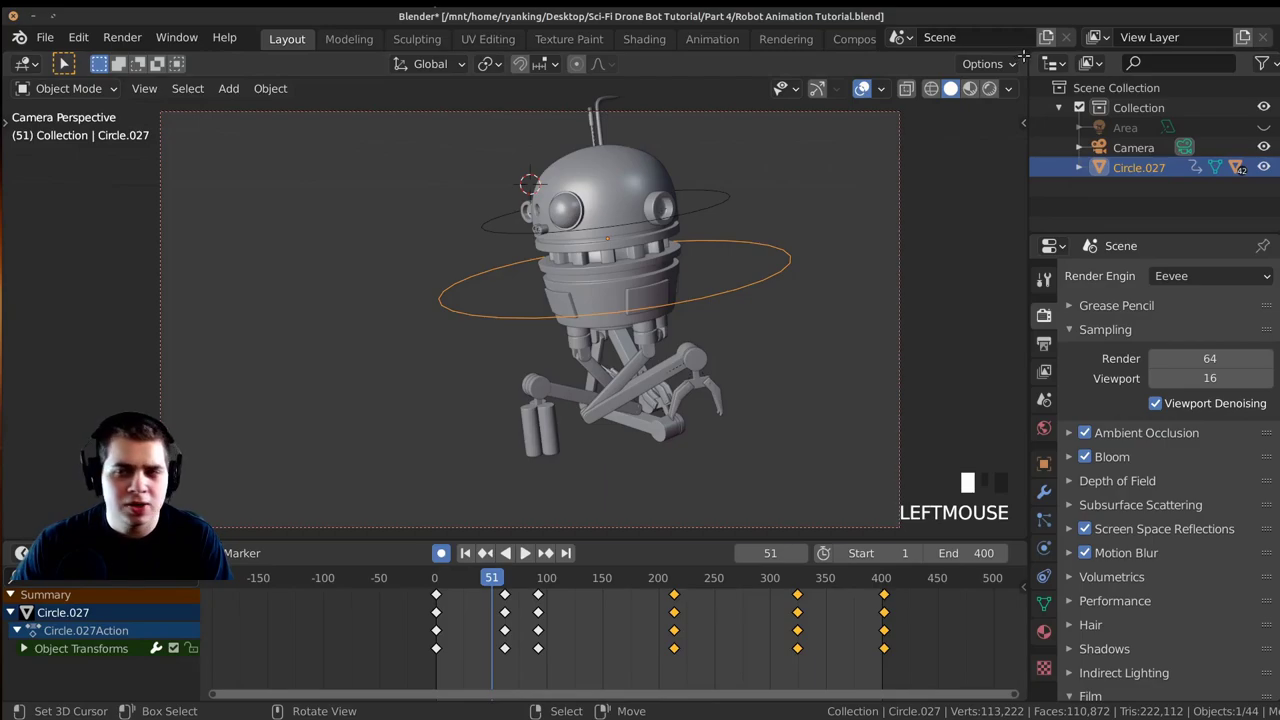
left_click_drag(1025, 57, 367, 80)
middle_click_drag(197, 301, 251, 302, "shift")
scroll(201, 313, "up", 1)
scroll(1002, 311, "down", 3)
middle_click_drag(850, 262, 753, 345)
middle_click_drag(753, 352, 698, 303, "shift")
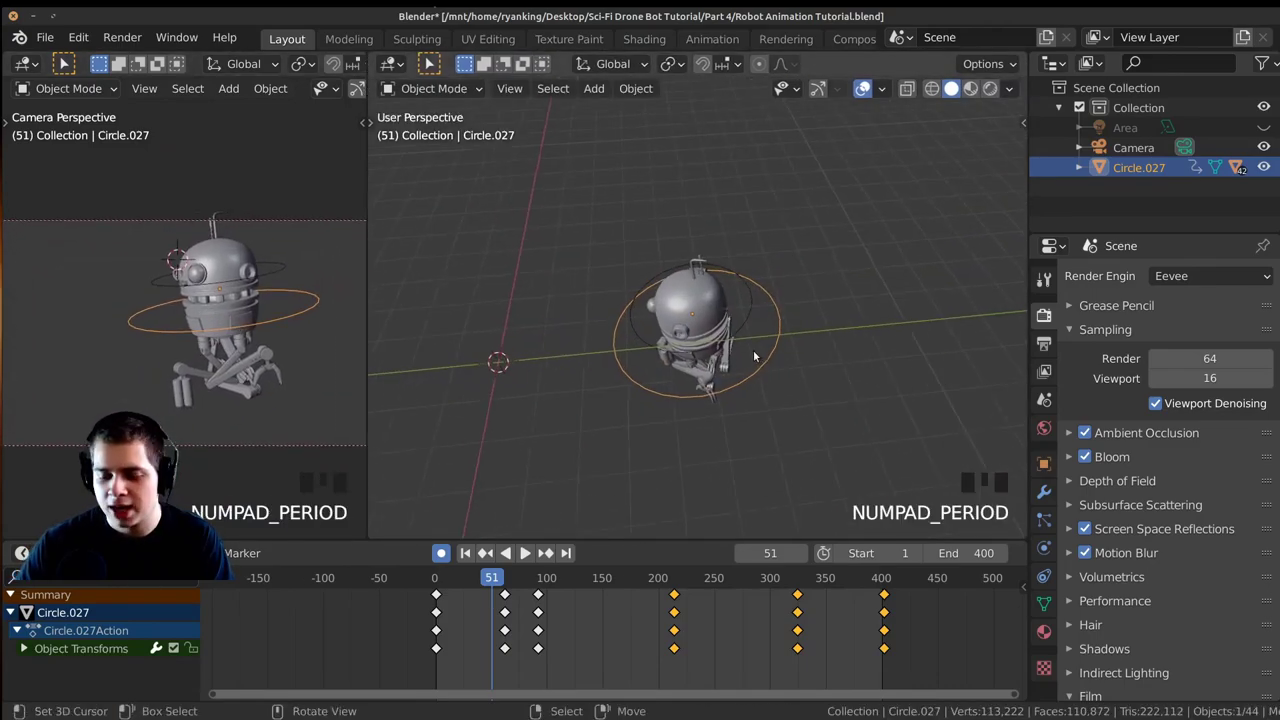
Reduce the timeline's height, reframe both 3D views, and briefly preview rendered shading in the camera view before returning it to solid.
middle_click_drag(237, 351, 237, 309, "shift")
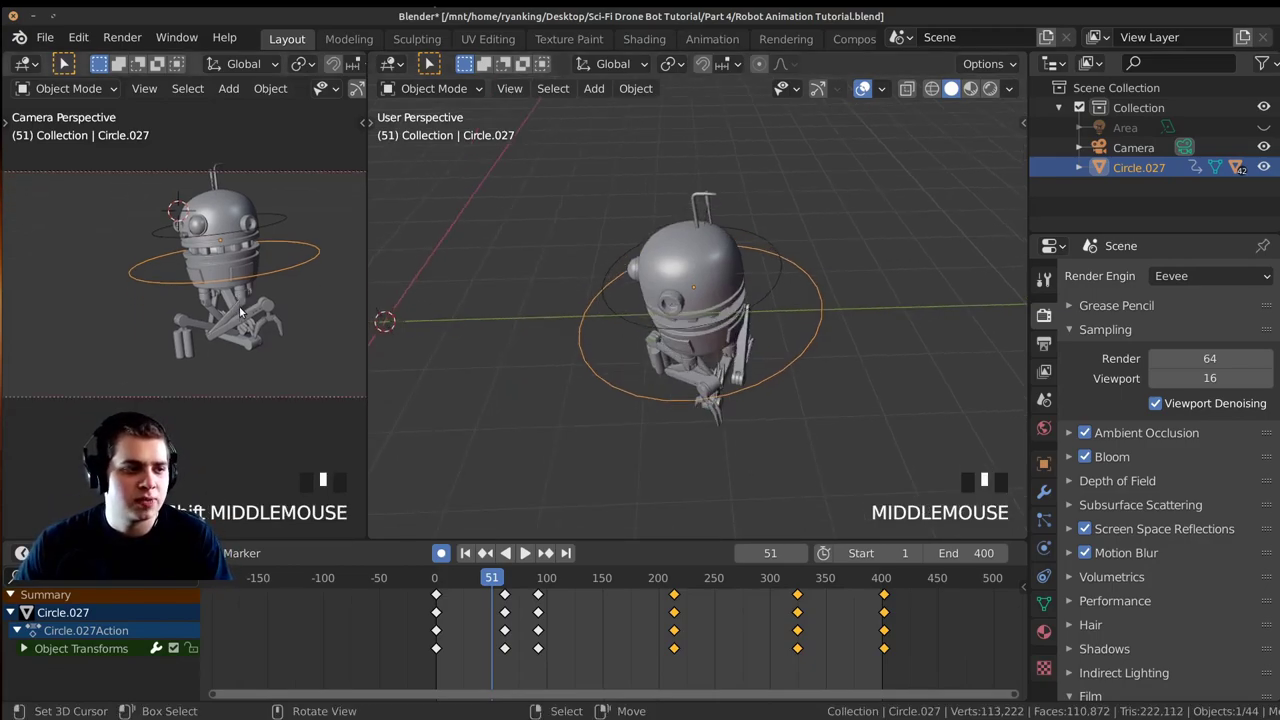
middle_click_drag(790, 432, 775, 343)
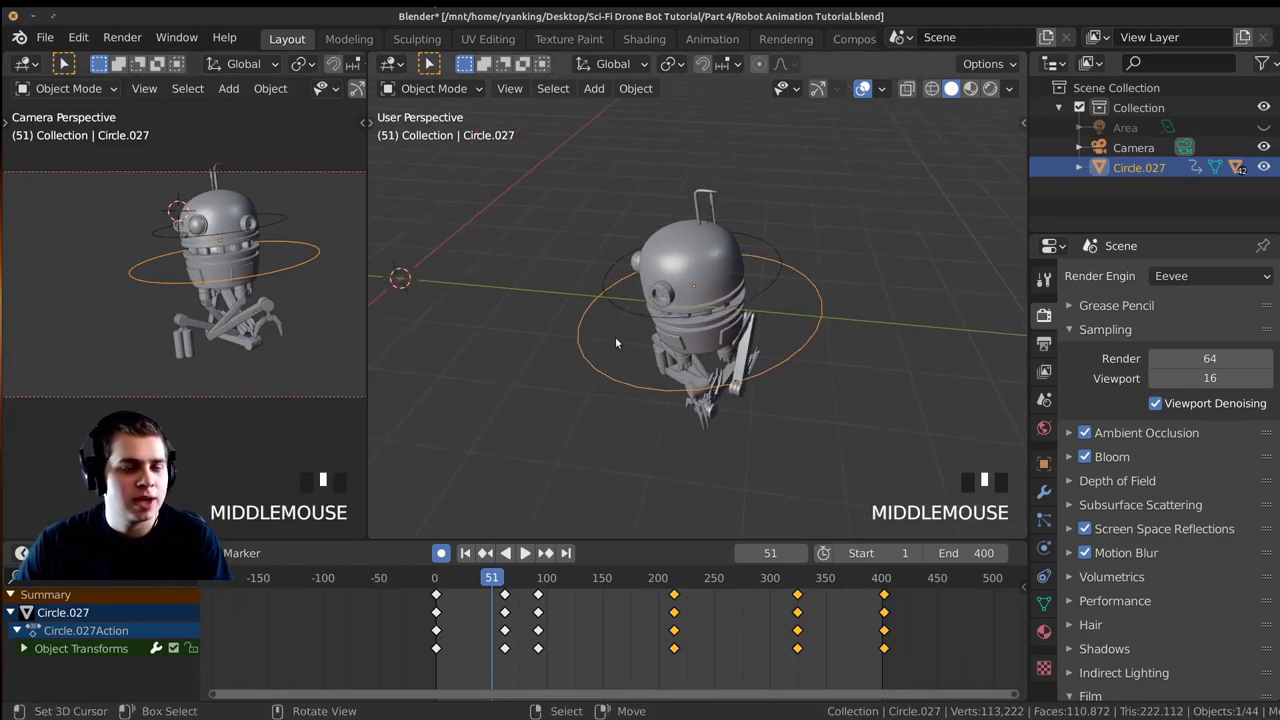
middle_click_drag(615, 343, 763, 282)
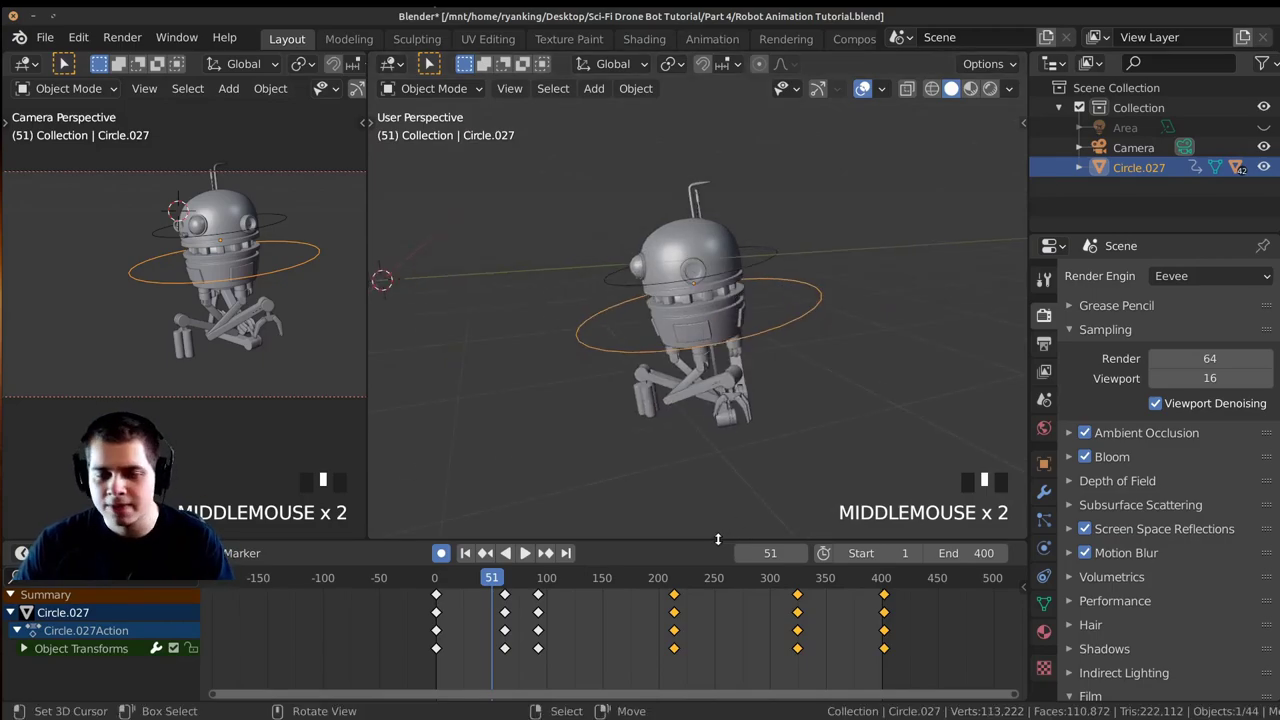
left_click_drag(717, 539, 717, 557)
middle_click_drag(702, 441, 790, 351)
left_click(268, 197)
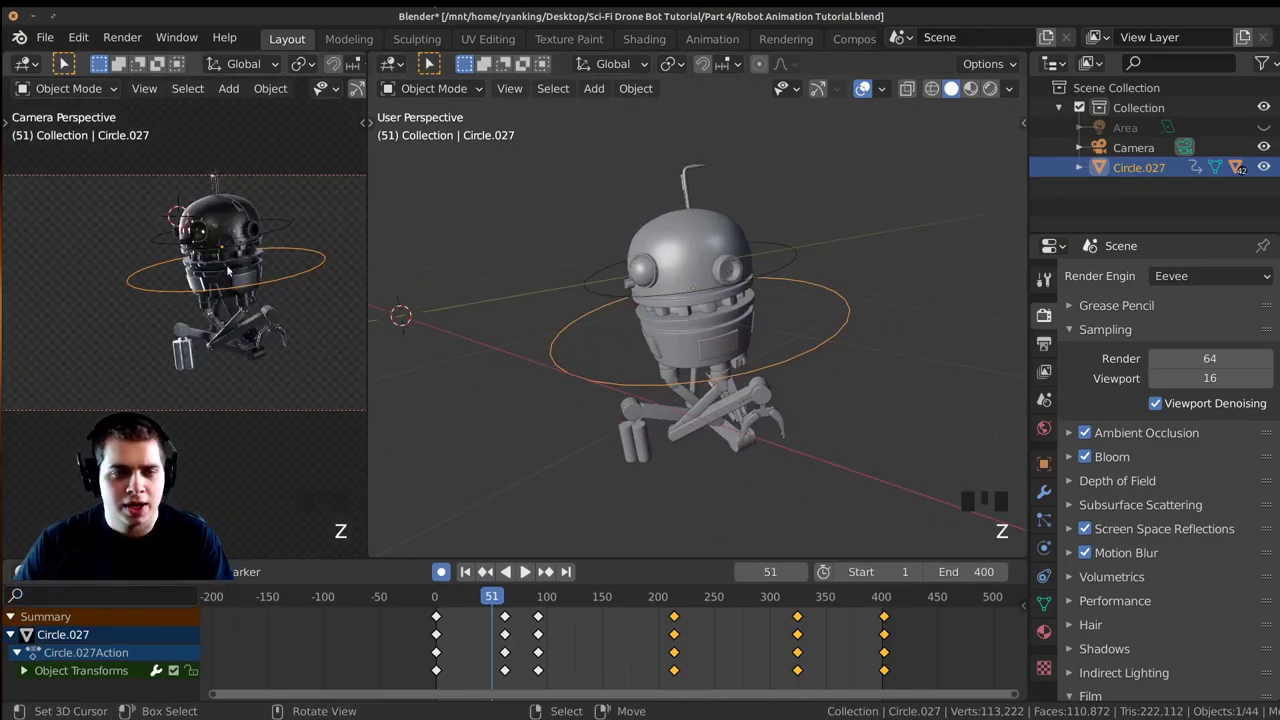
left_click(292, 300)
Examine the robot's arms from several angles while scrubbing from frame 51 past frame 117.
middle_click_drag(843, 268, 588, 356)
scroll(600, 440, "up", 3)
middle_click_drag(600, 440, 606, 395)
middle_click_drag(606, 395, 600, 420, "shift")
left_click_drag(507, 672, 553, 655)
middle_click_drag(574, 473, 665, 400, "shift")
scroll(665, 400, "down", 3)
middle_click_drag(665, 400, 600, 385)
middle_click_drag(600, 385, 603, 400, "shift")
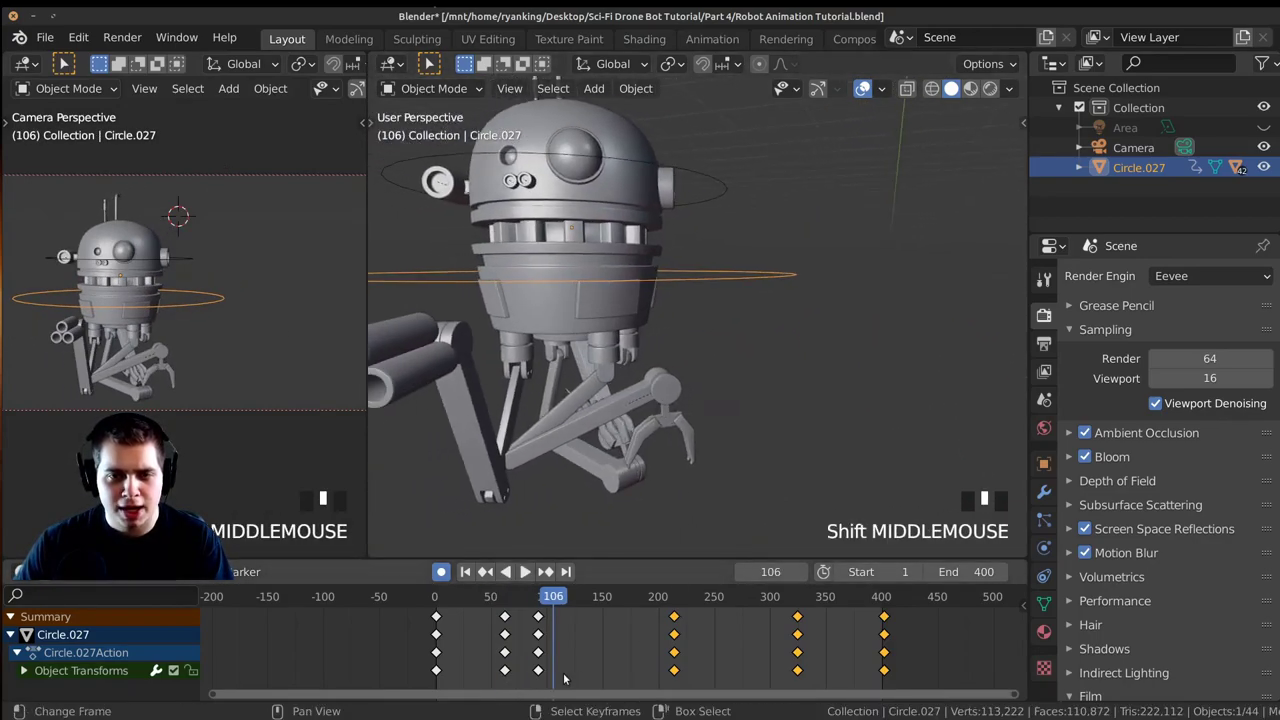
left_click_drag(563, 675, 593, 590)
middle_click_drag(600, 505, 665, 577)
left_click_drag(592, 631, 565, 628)
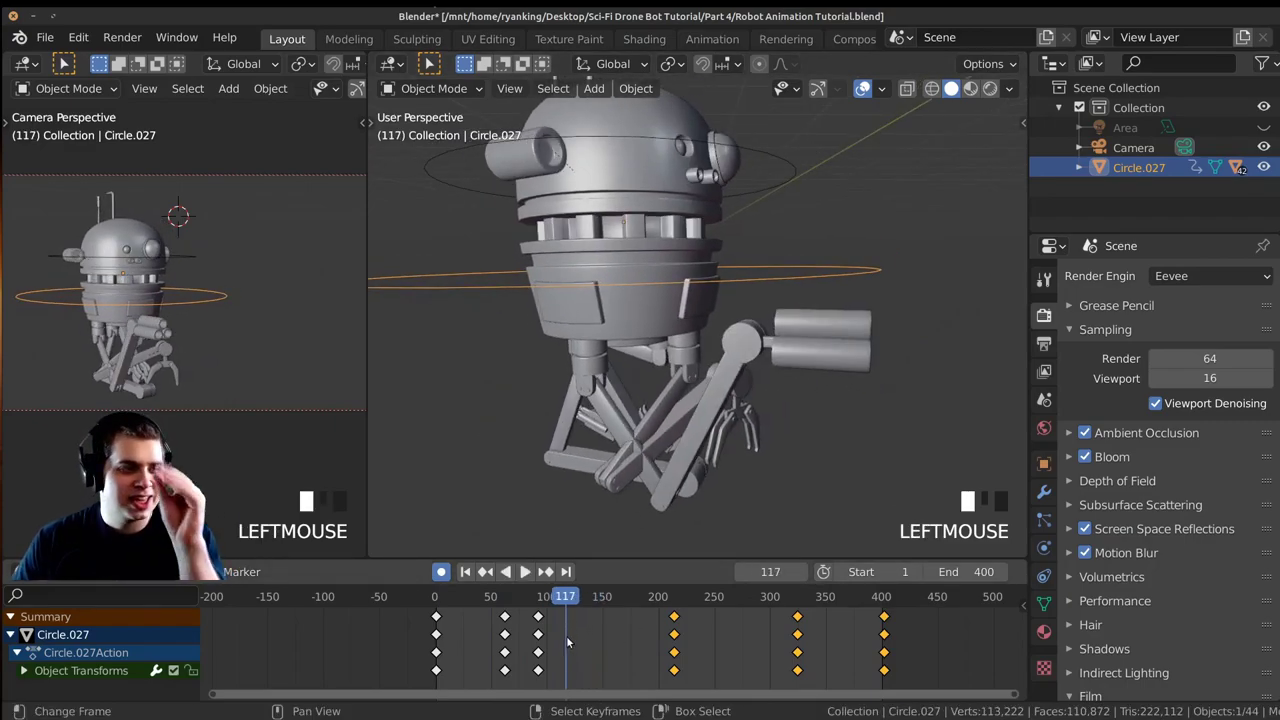
mouse_move(578, 657)
left_mouse_down()
mouse_move(532, 662)
mouse_move(596, 668)
left_mouse_up()
middle_click_drag(592, 490, 668, 479)
Select the upper segment of the rear clawed arm and keyframe it in place at frame 67.
right_click(643, 421)
left_click_drag(594, 647, 476, 645)
scroll(275, 482, "down", 1)
middle_click(275, 482, "shift")
middle_click_drag(218, 379, 226, 371, "shift")
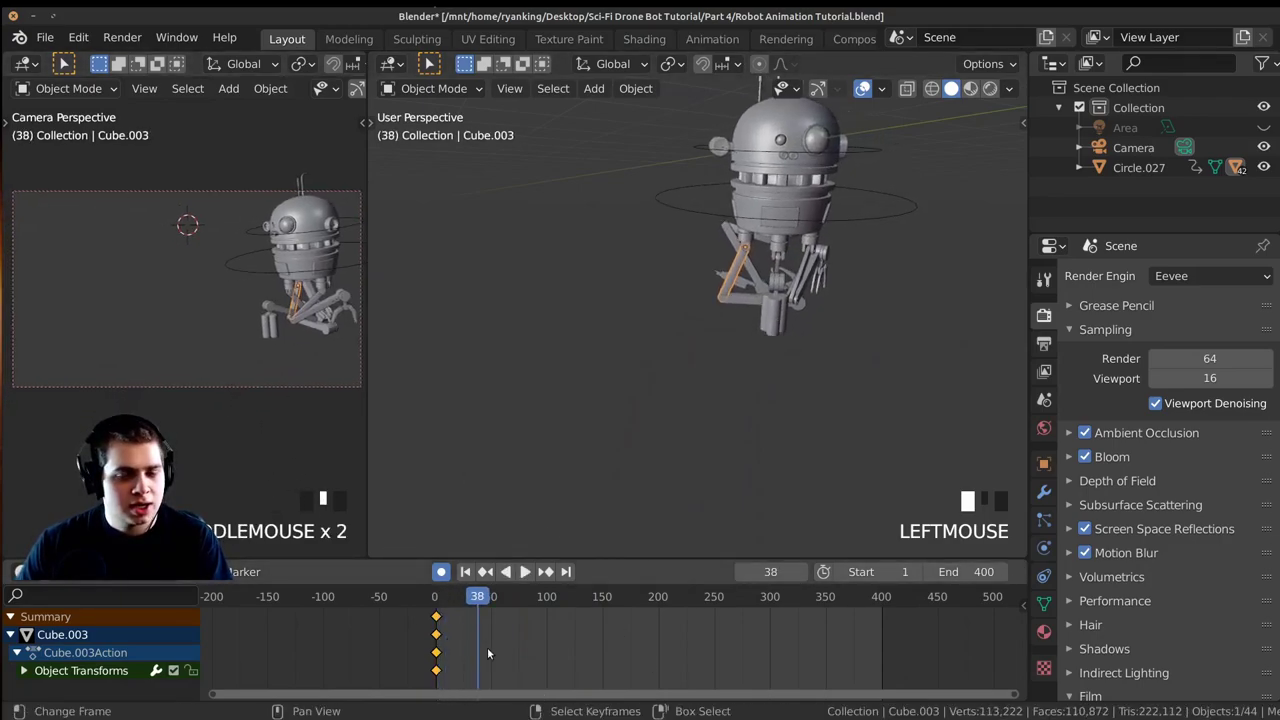
left_click_drag(488, 649, 501, 641)
middle_click_drag(768, 398, 650, 362)
middle_click_drag(650, 362, 662, 370, "shift")
left_click_drag(518, 641, 509, 634)
middle_click_drag(715, 390, 696, 427)
key("g")
left_click(741, 368)
Keyframe the rear clawed arm's lower segment in place at frame 67.
left_click(763, 422)
left_click(720, 424)
key("g")
left_click(705, 425)
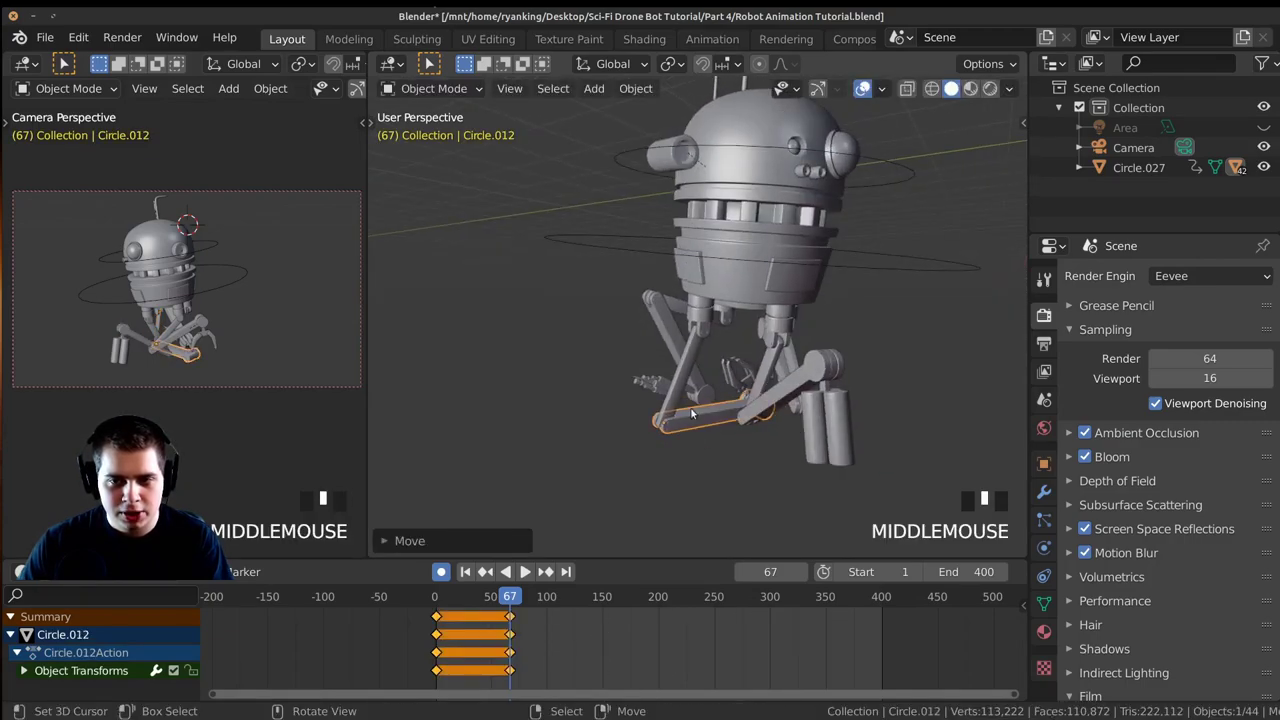
right_click(684, 359)
key("r")
right_click(679, 501)
Keyframe the wrist and claw fingers of the rear arm in place at frame 67.
scroll(679, 501, "up", 4)
middle_click_drag(679, 496, 683, 419, "shift")
scroll(653, 404, "up", 1)
left_click(653, 404)
scroll(683, 419, "up", 2)
key("g")
right_click(685, 410)
right_click(682, 380)
right_click(695, 437)
Play the animation from frame 67 to frame 97 and return to the camera view.
scroll(610, 471, "down", 3)
middle_click_drag(610, 471, 640, 420)
middle_click_drag(640, 420, 665, 360, "shift")
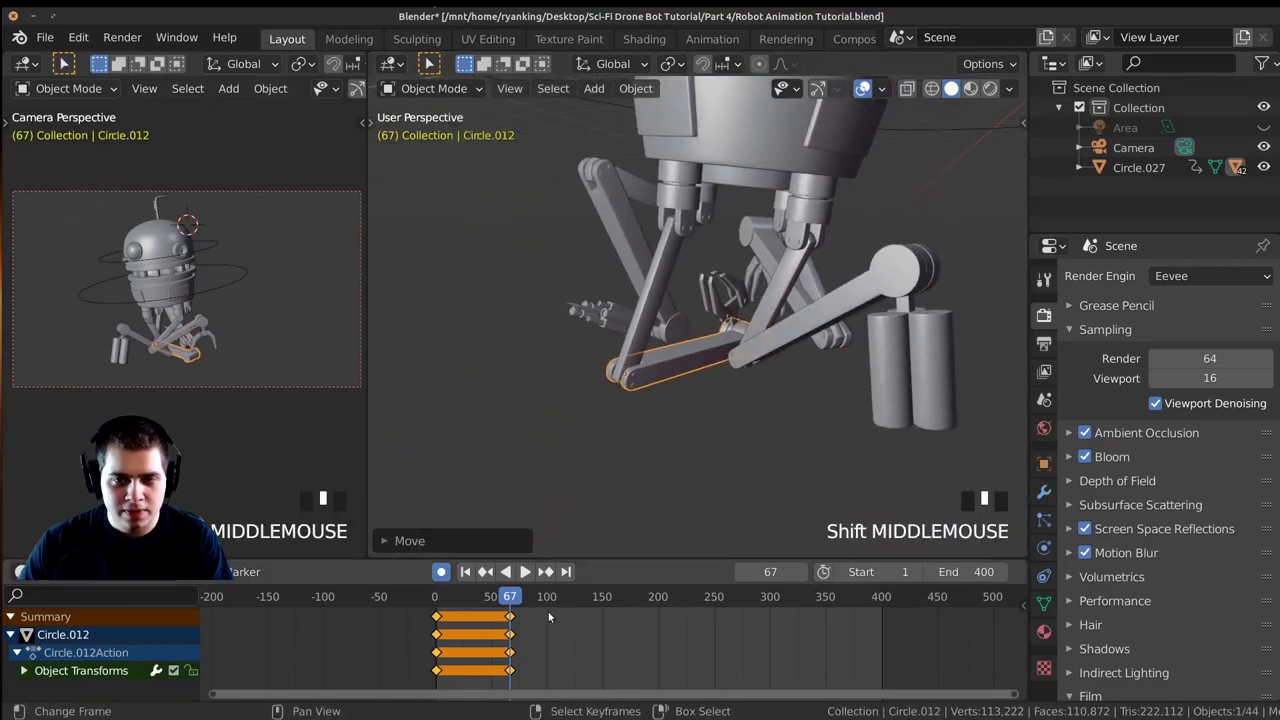
scroll(708, 413, "down", 3)
middle_click_drag(708, 413, 648, 389)
key("space")
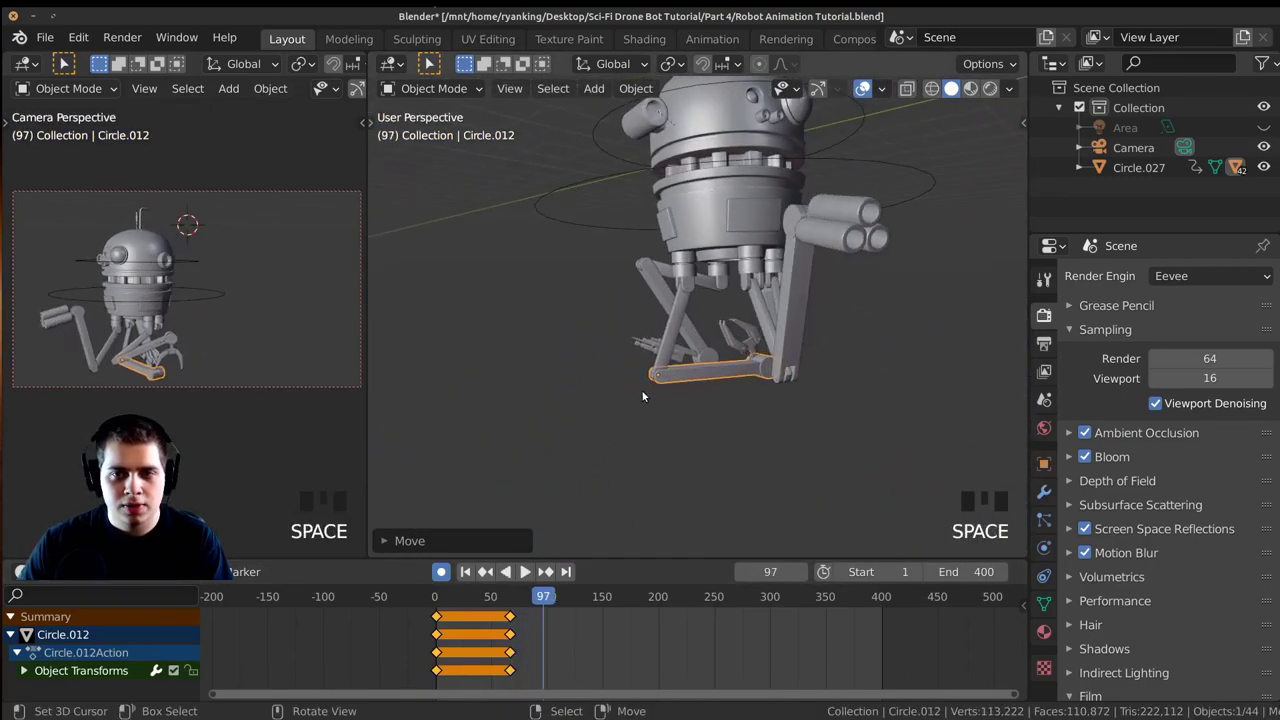
key("KP_0")
scroll(650, 320, "up", 4)
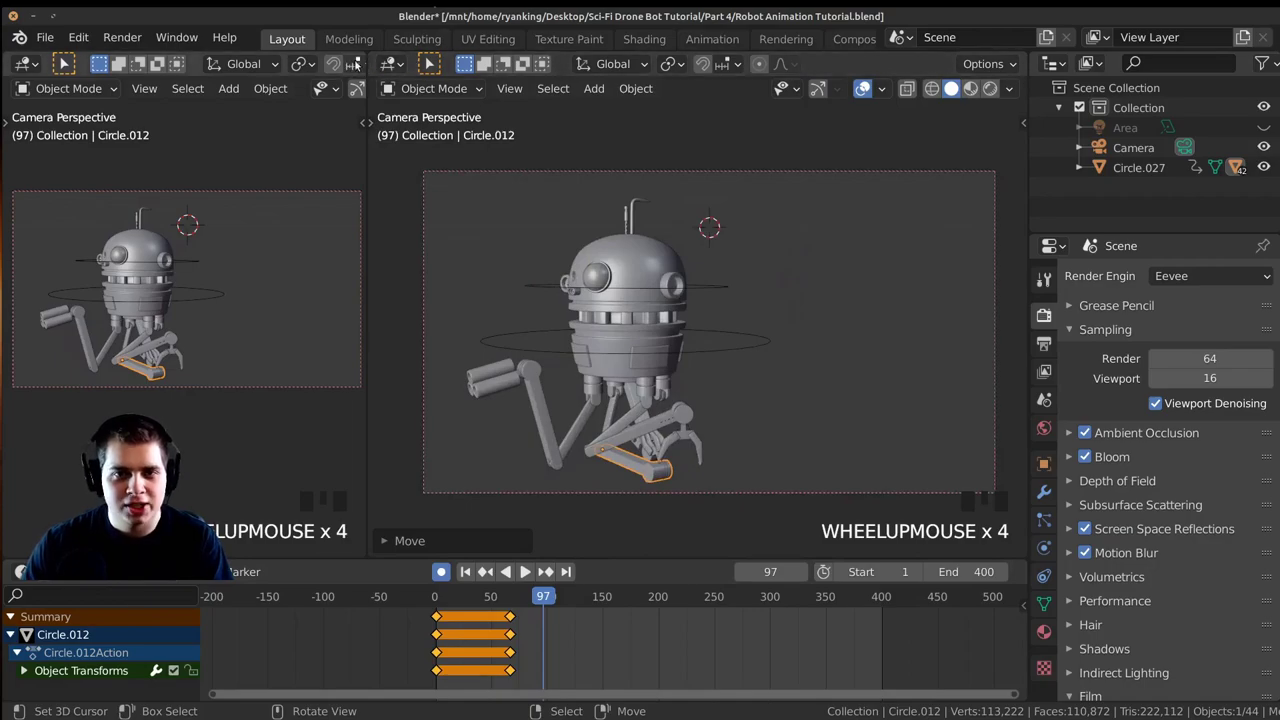
Merge the two 3D viewports back into a single camera view and reframe the robot.
left_click_drag(372, 56, 320, 90)
middle_click_drag(570, 334, 630, 302, "shift")
middle_click_drag(683, 381, 775, 349, "shift")
scroll(775, 349, "down", 1, "shift")
Rotate the rear clawed arm's lower and upper segments at frame 106 to raise the arm.
mouse_move(535, 664)
left_mouse_down()
mouse_move(515, 660)
mouse_move(552, 655)
left_mouse_up()
middle_click_drag(700, 430, 653, 366)
key("KP_0")
key("r")
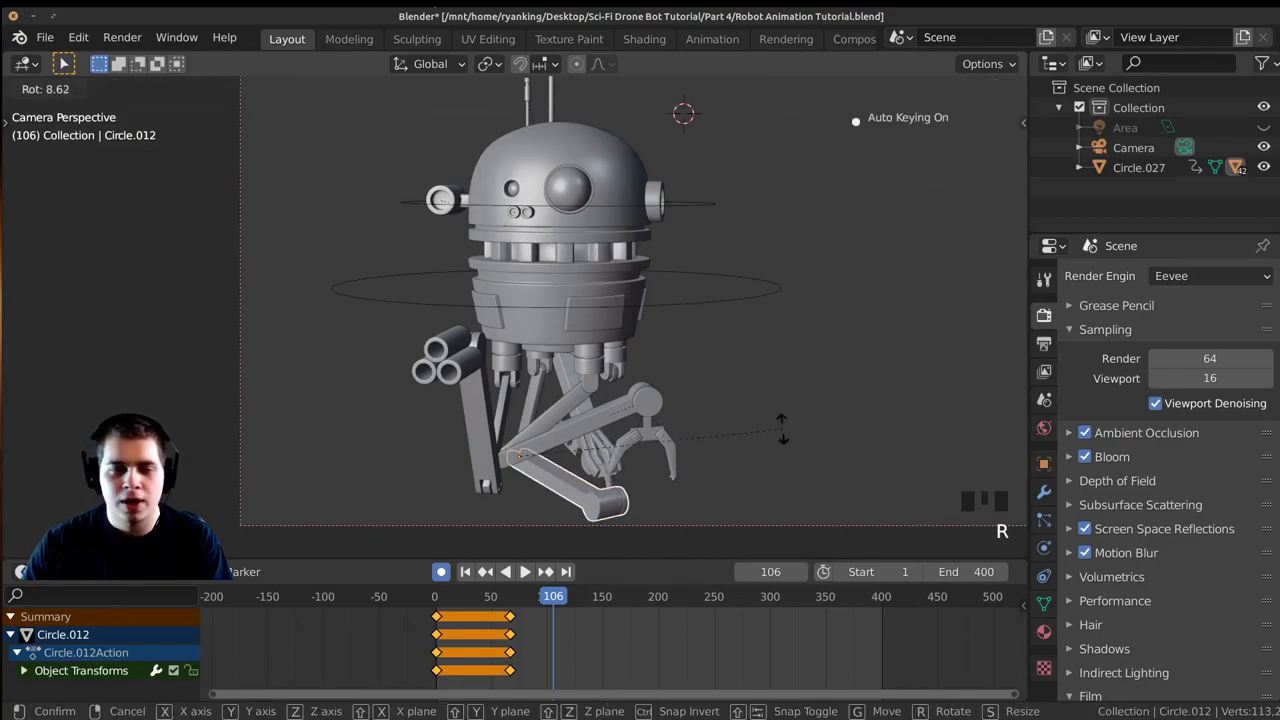
left_click(491, 115)
left_click(528, 413)
key("r")
left_click(605, 475)
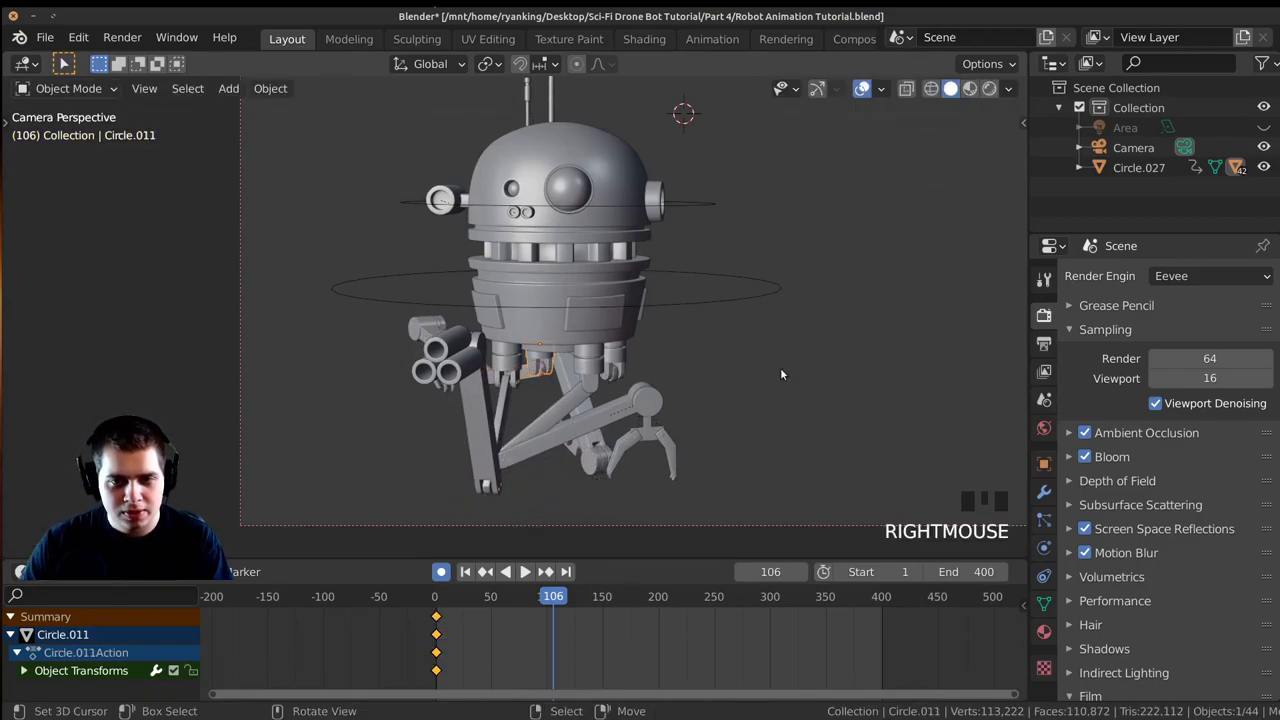
Rotate the rear arm's shoulder joint about the global Z axis at frame 106 to swing it outward, and play back the motion.
key("r")
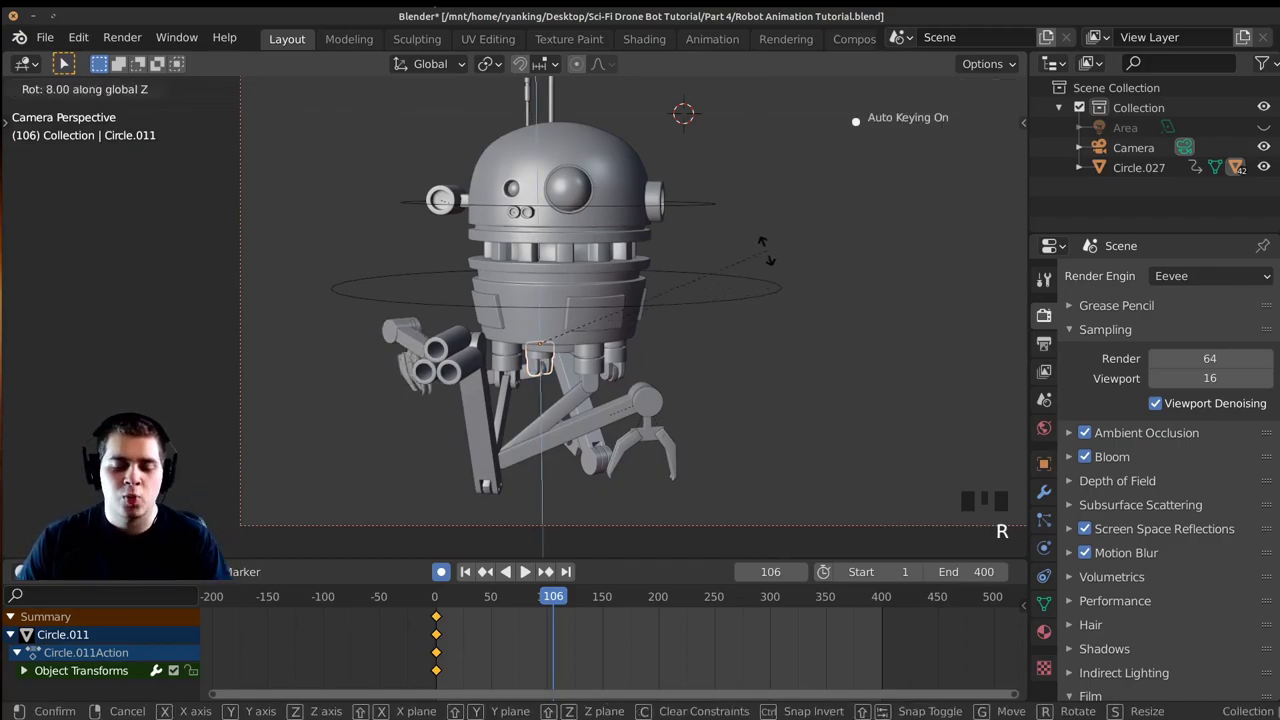
left_click(710, 148)
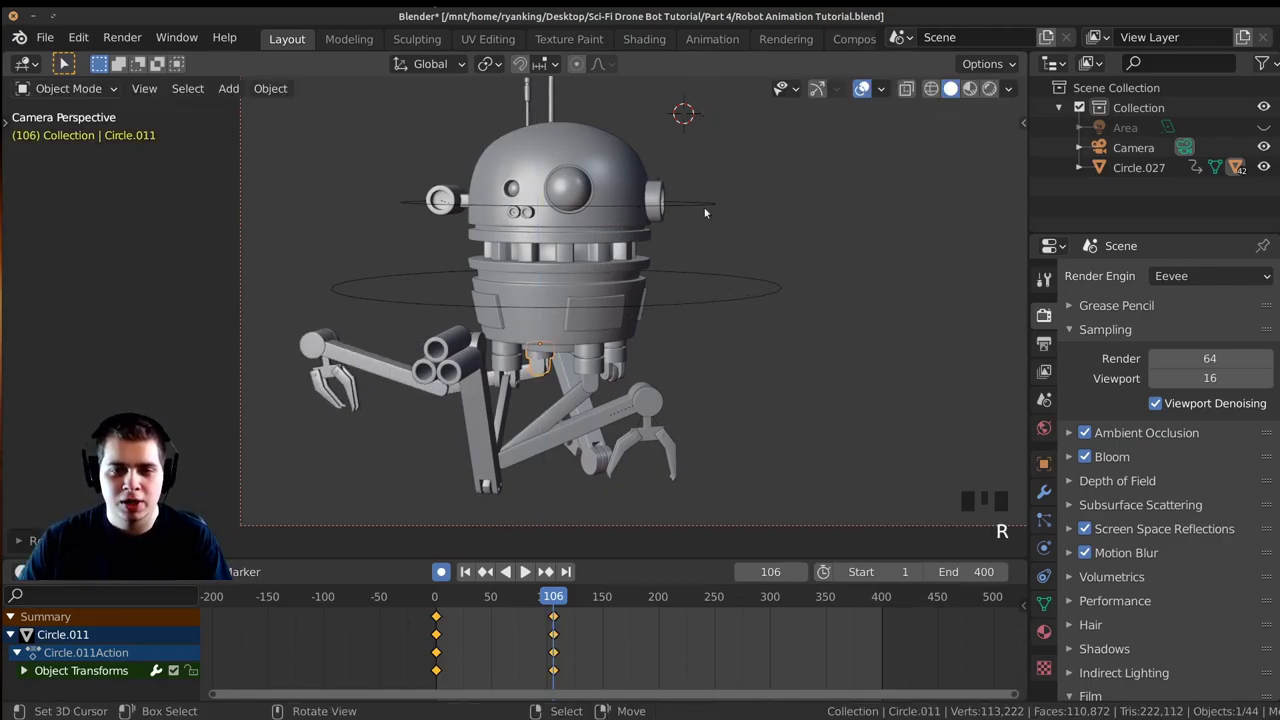
left_click_drag(543, 643, 510, 647)
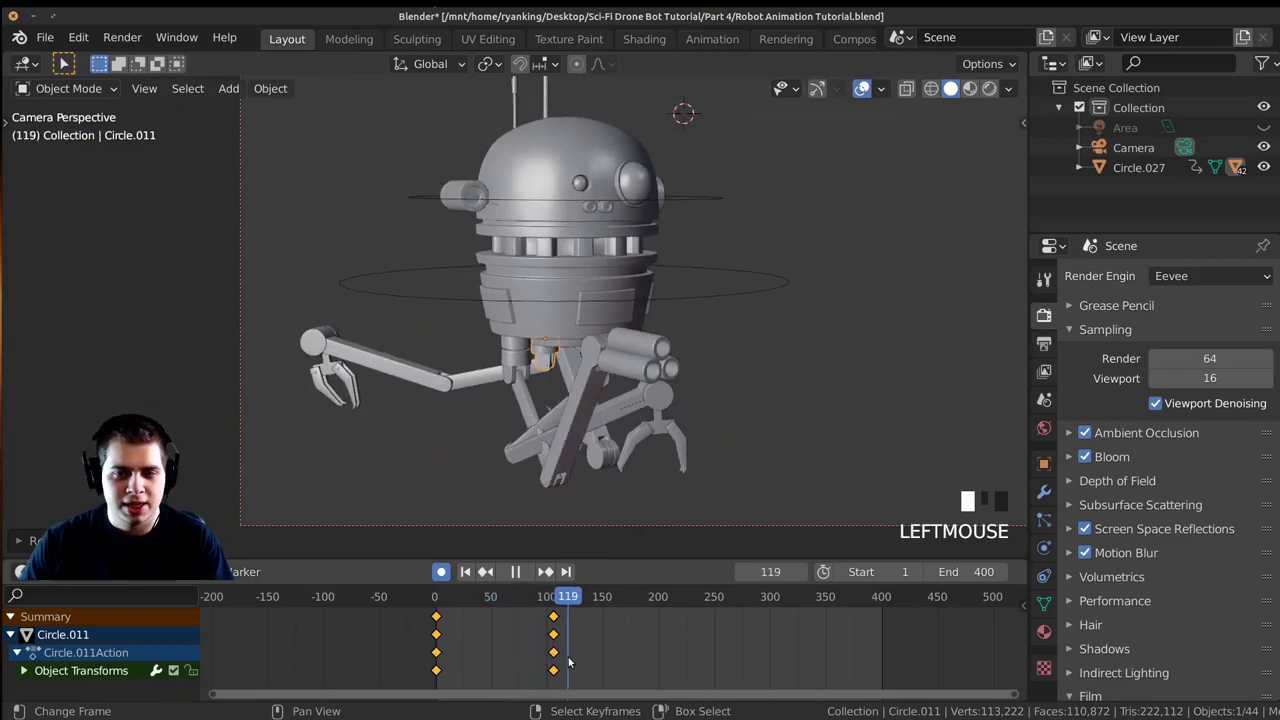
key("Escape")
Rotate the rear arm's shoulder joint at frame 45, checking its clearance from below.
key("KP_Decimal")
scroll(655, 408, "down", 9)
middle_click_drag(655, 408, 721, 222)
key("r")
left_click(704, 145)
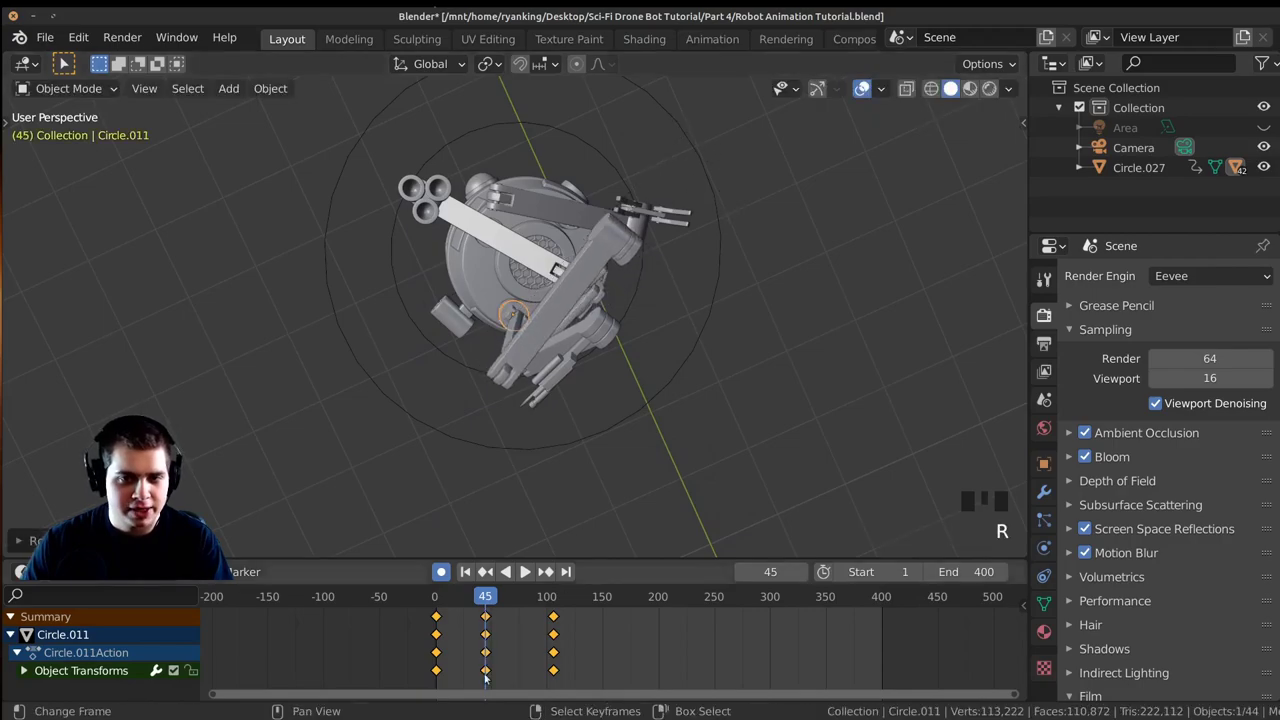
Play back the shoulder joint's swing from frame 38 in the camera view.
left_click(477, 596)
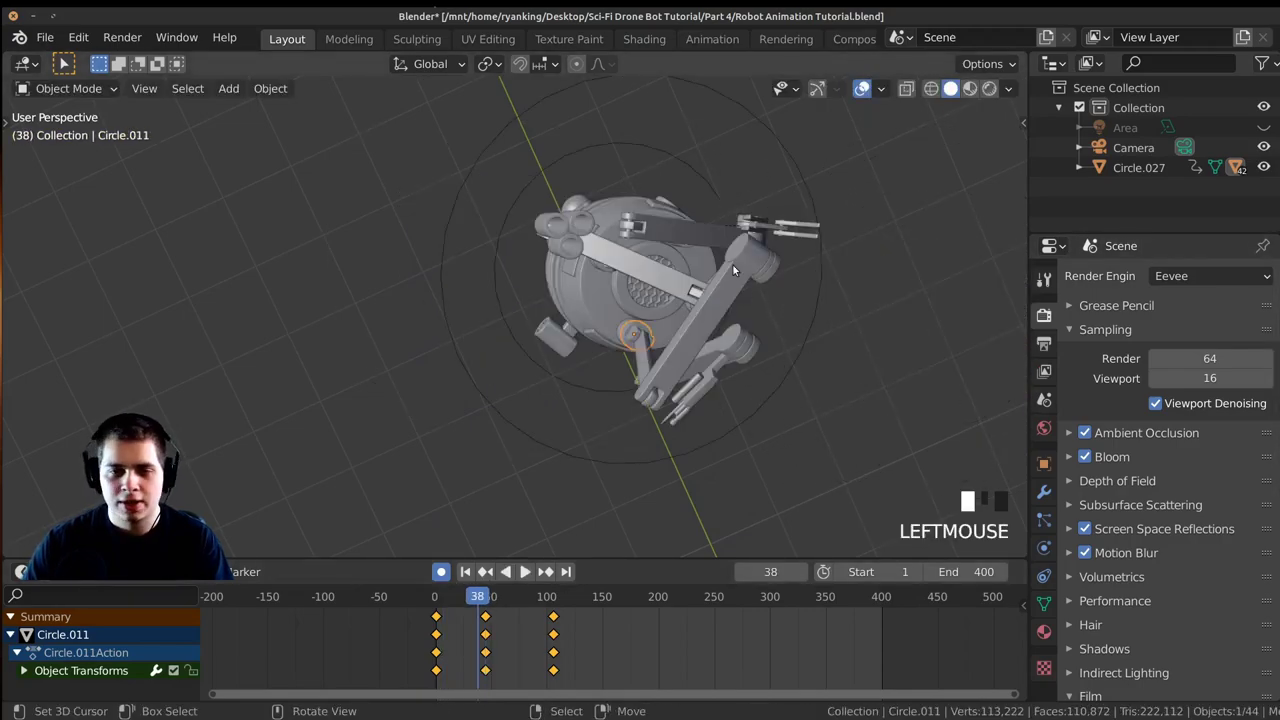
key("KP_0")
middle_click_drag(733, 266, 615, 389, "shift")
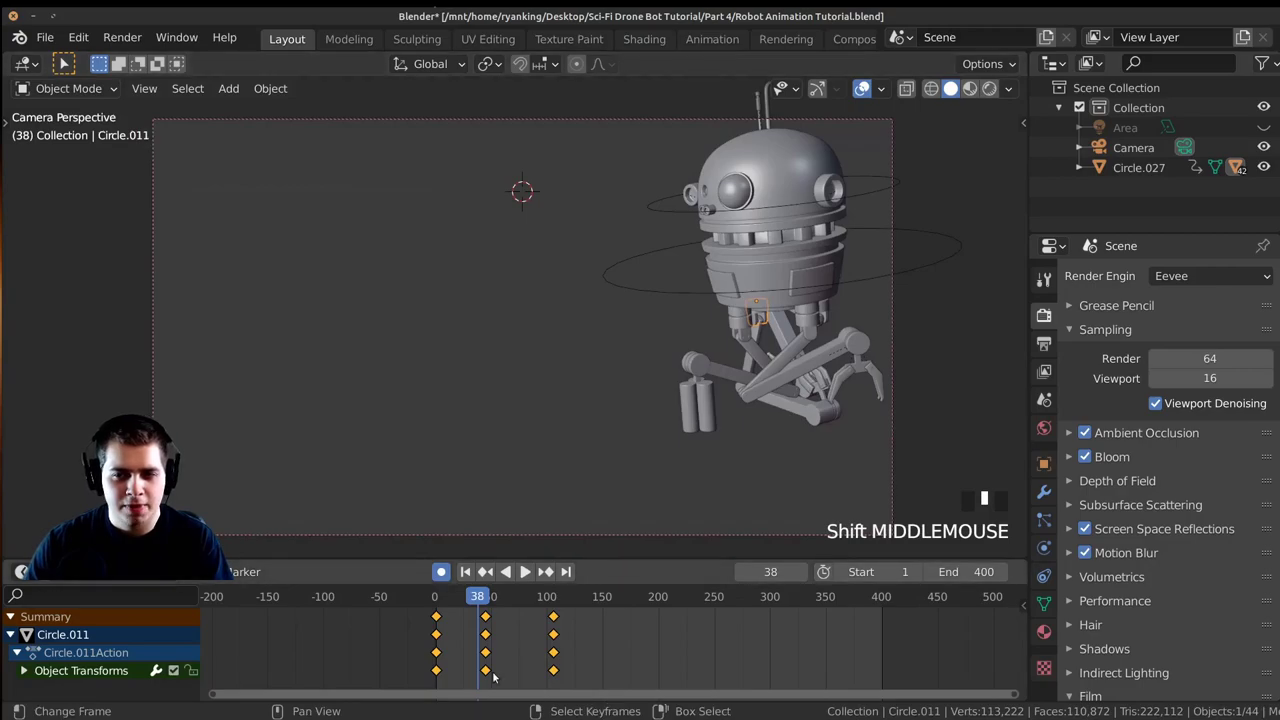
left_click(524, 571)
left_click_drag(503, 672, 574, 645)
Move the rear arm's keyframes from frame 106 to frame 119.
right_click(552, 622)
key("g")
left_click(571, 625)
Rotate the arm's lower segment by about 27° and turn its wrist outward at frame 119.
scroll(607, 648, "up", 7)
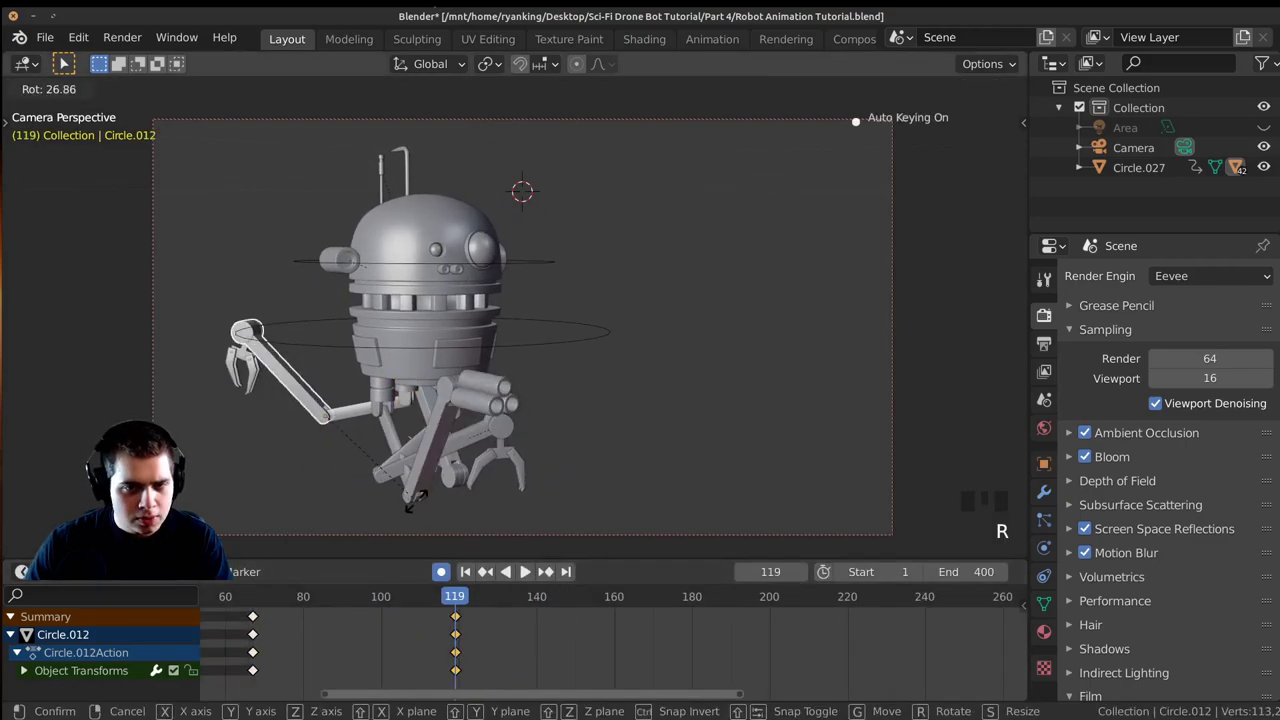
left_click(271, 390)
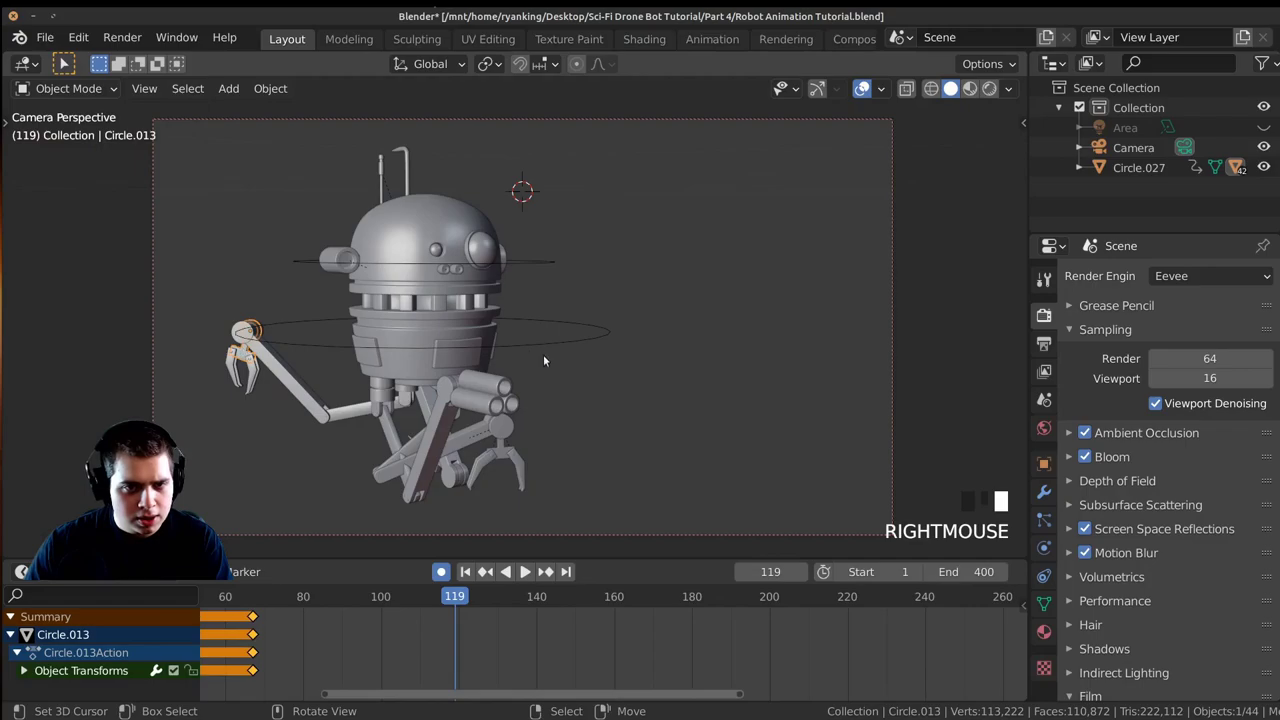
key("r")
left_click(217, 407)
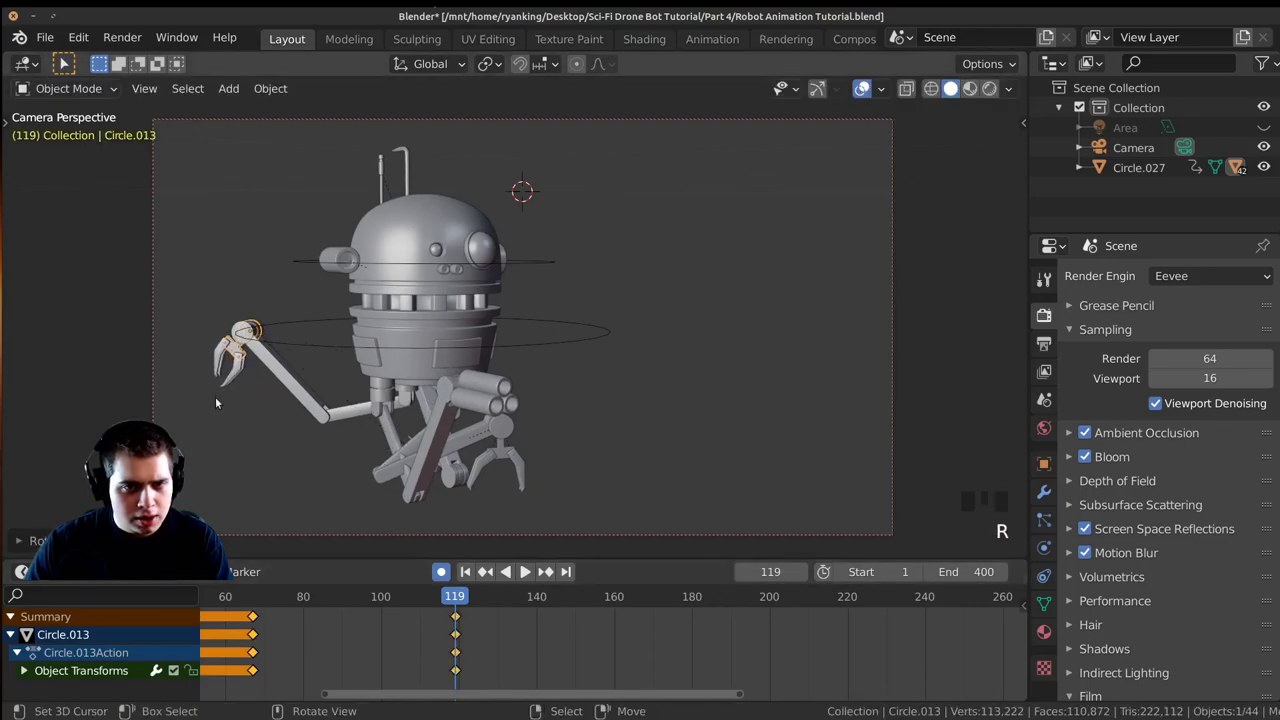
Rotate the two claw fingers at frame 119 and play back the arm's movement.
key("r")
left_click(265, 402)
right_click(236, 371)
key("r")
left_click(238, 404)
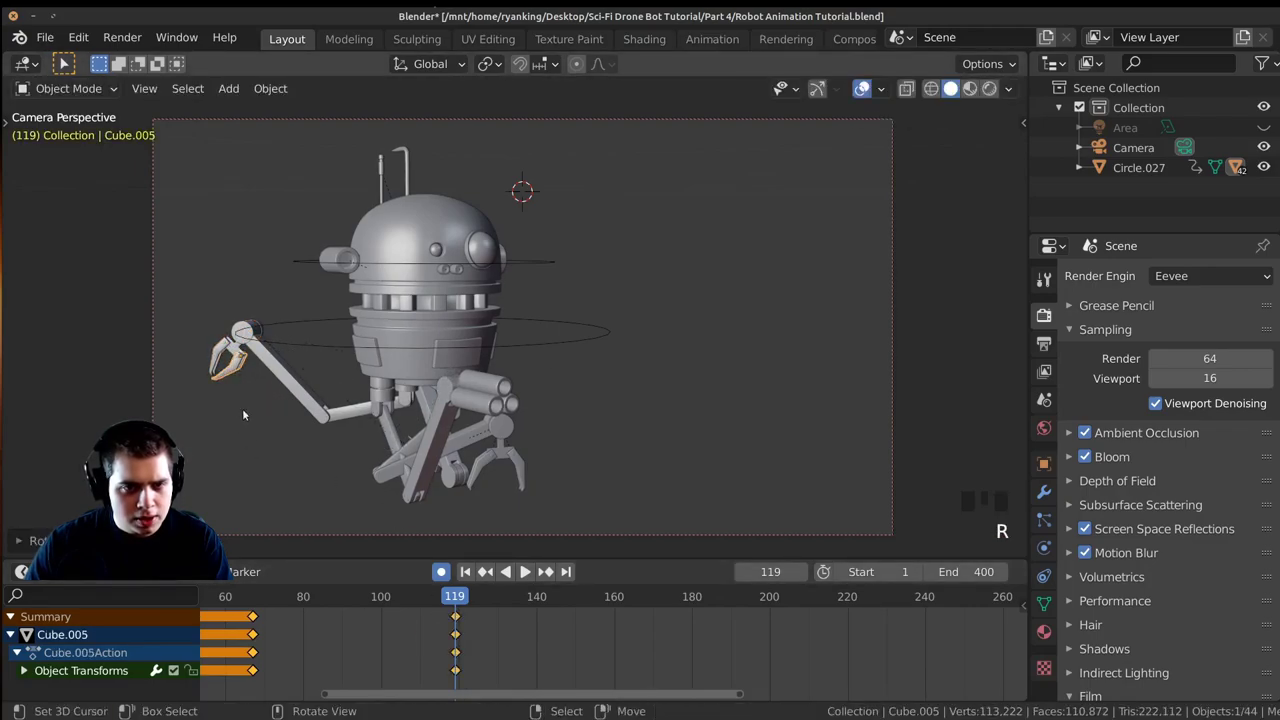
left_click_drag(419, 663, 360, 657)
key("space")
key("space")
Rotate the upper arm segment by about -18° and the lower segment by about 31° at frame 119.
right_click(372, 409)
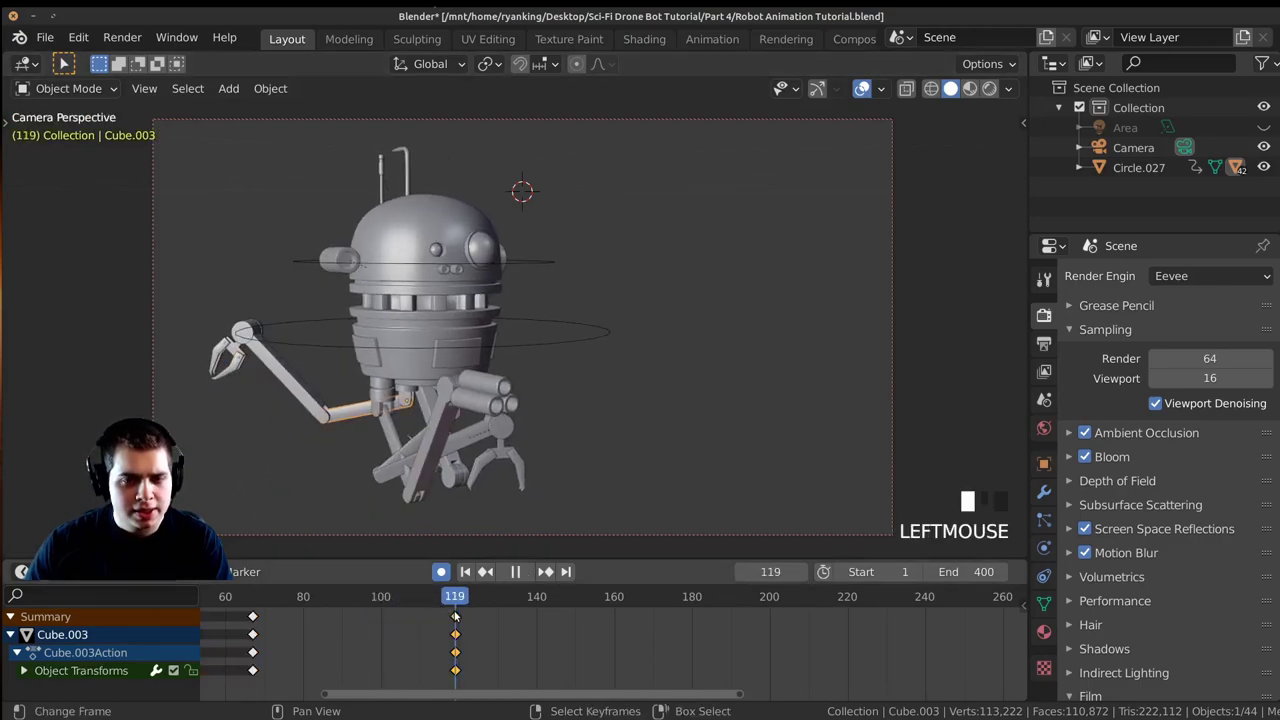
key("r")
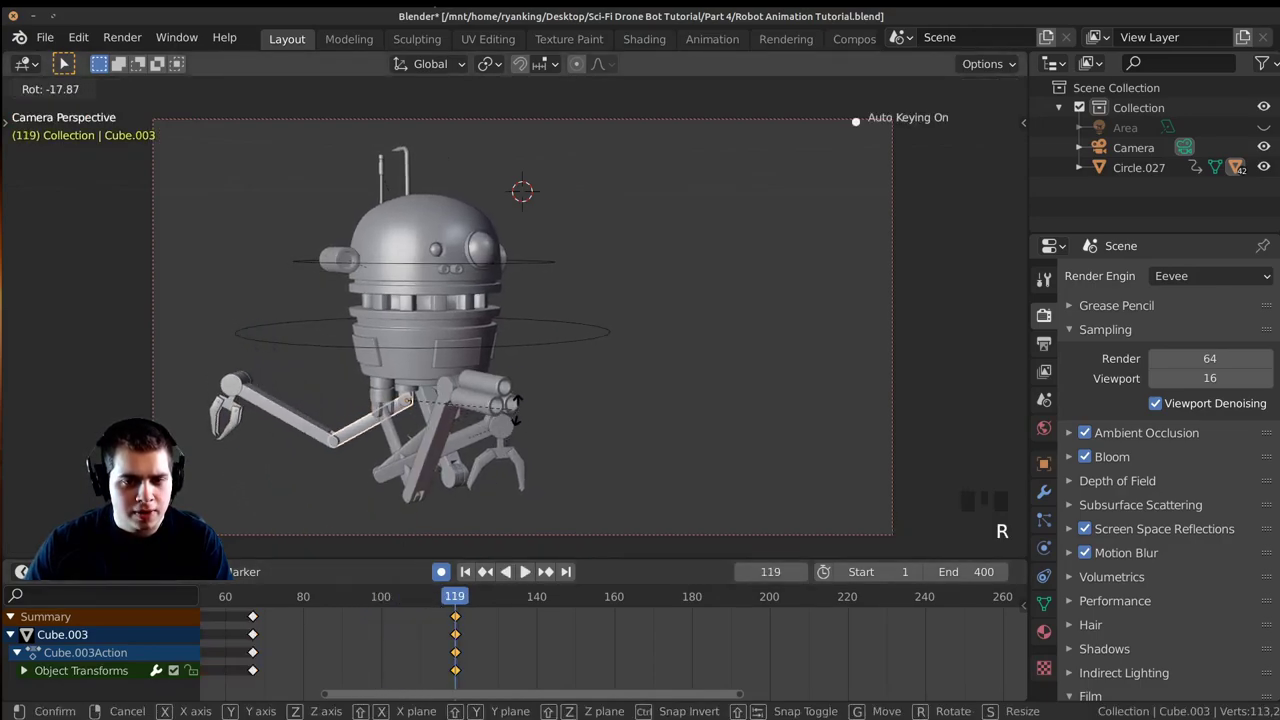
left_click(515, 409)
right_click(303, 430)
key("r")
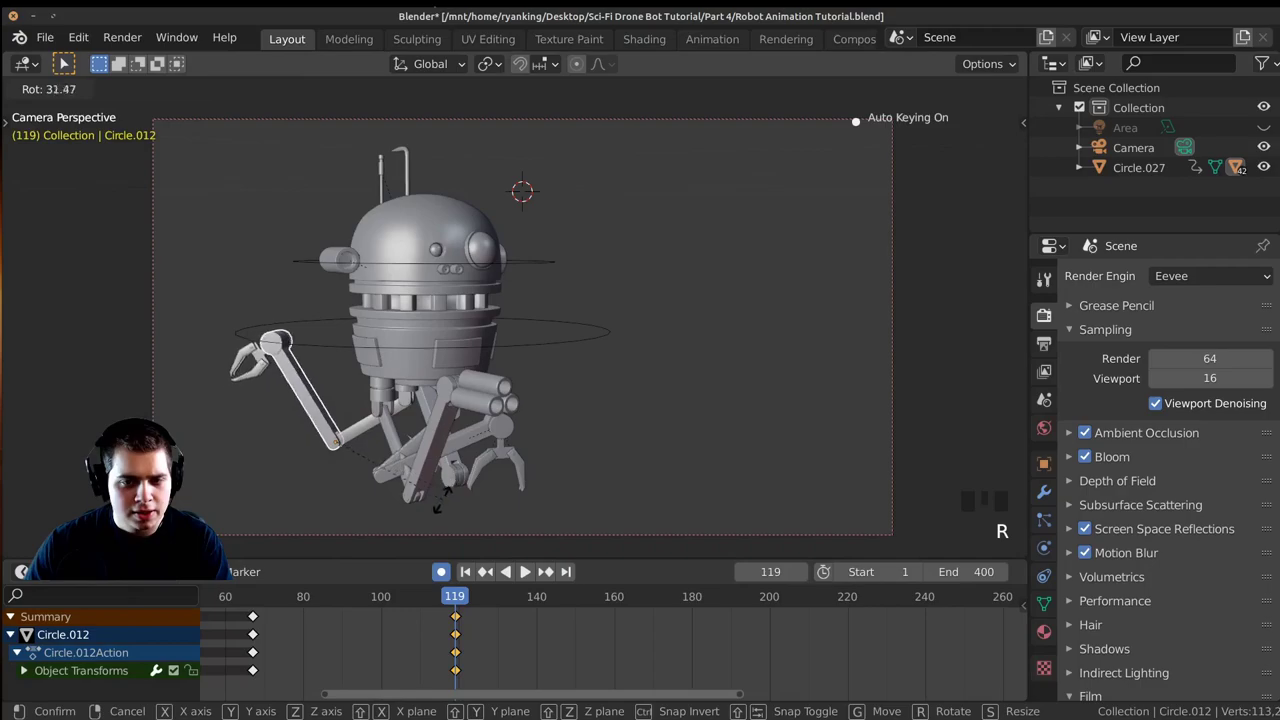
left_click(432, 514)
Play back the adjusted arm movement and scrub on to frame 153.
left_click_drag(450, 622, 260, 612)
key("space")
left_click_drag(560, 626, 589, 638)
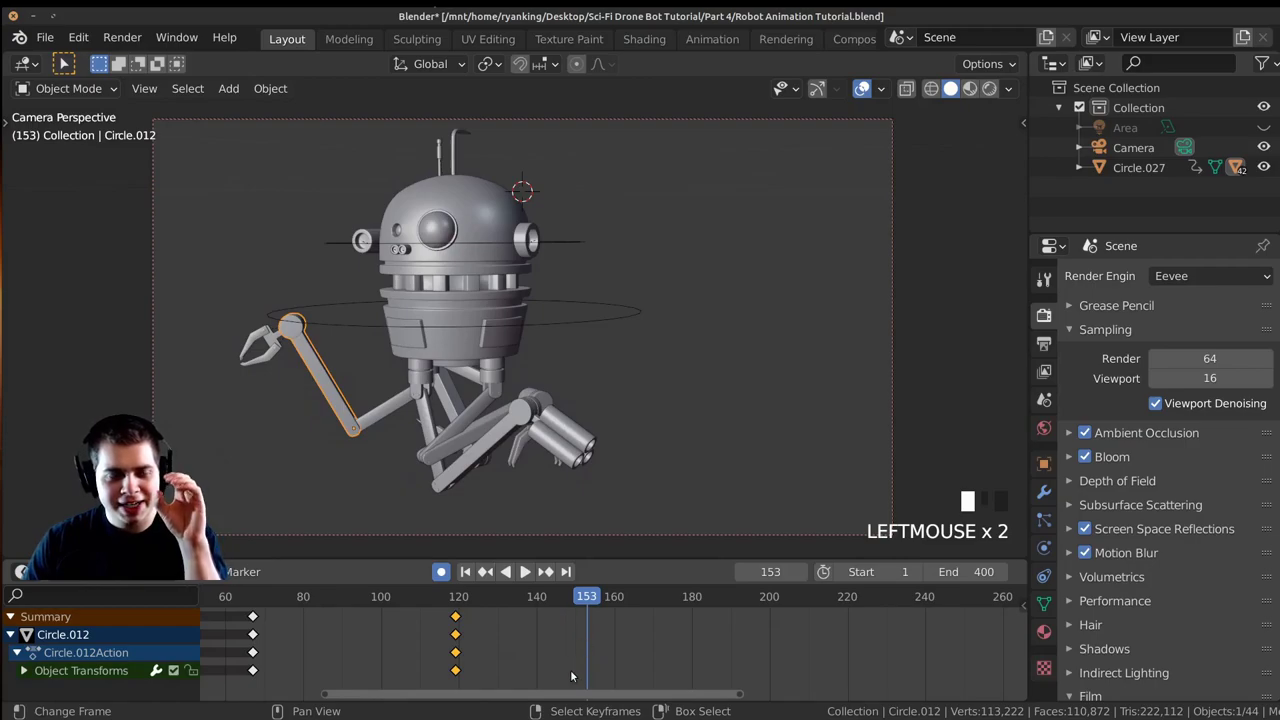
Rotate the arm's lower segment and wrist at frame 144 to lift the claw.
left_click_drag(488, 596, 552, 596)
key("r")
left_click(313, 305)
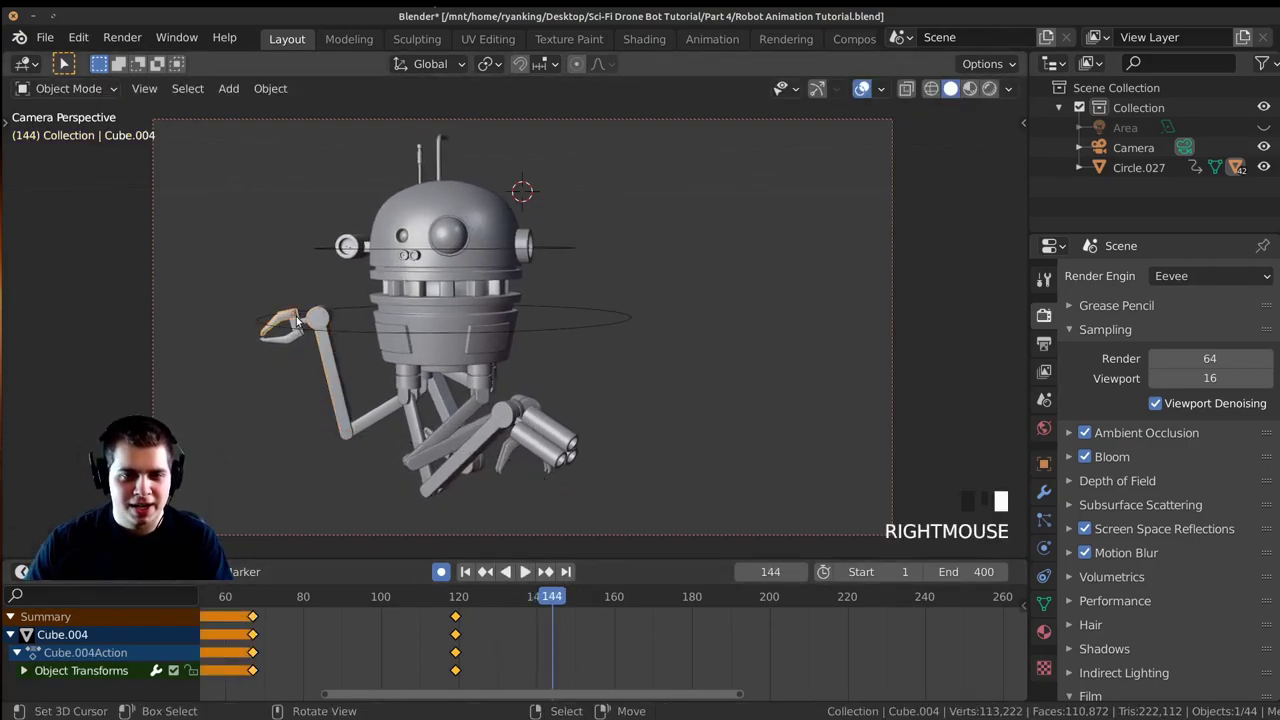
left_click(287, 304)
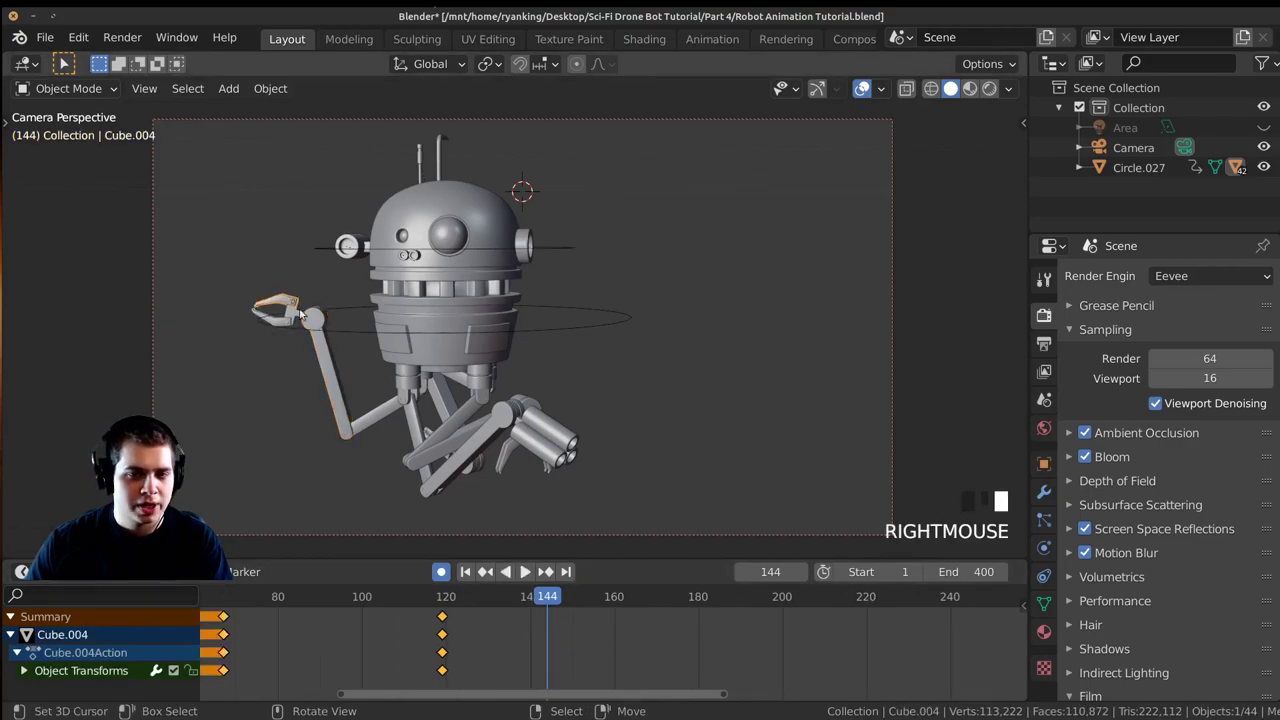
Rotate the two claw fingers toward each other at frame 144 and play the motion up to frame 152.
middle_click_drag(436, 254, 563, 308, "shift")
scroll(565, 307, "up", 3)
key("r")
left_click(565, 347)
middle_click_drag(311, 412, 368, 348, "shift")
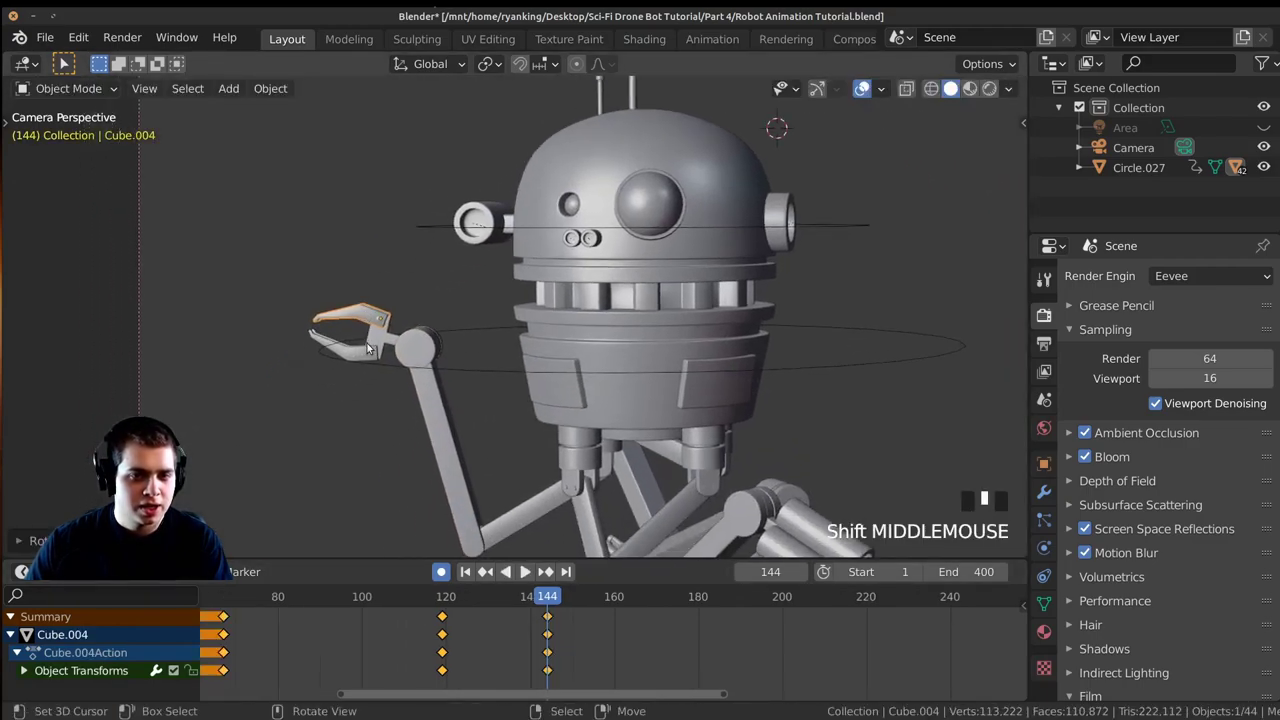
key("r")
left_click(469, 380)
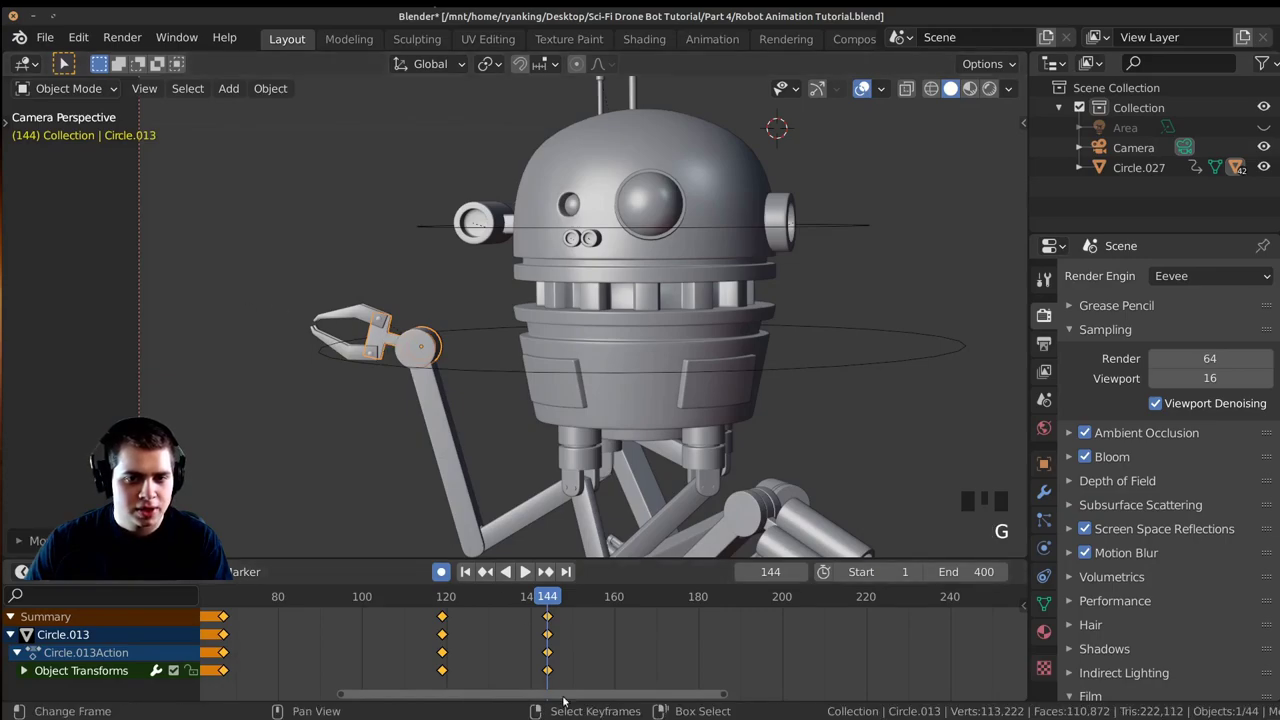
left_click(525, 571)
left_click(515, 571)
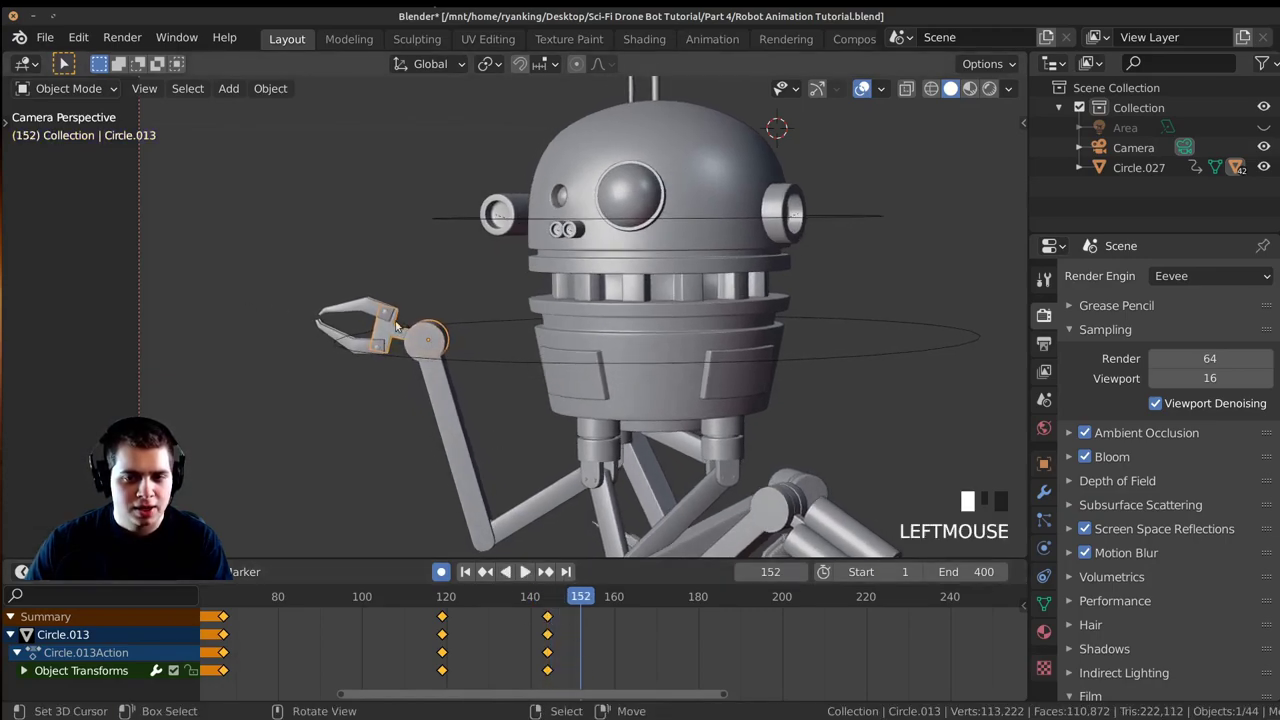
Rotate the two claw fingers apart at frame 152 to open the claw.
key("r")
left_click(495, 476)
right_click(374, 347)
key("r")
left_click(436, 288)
right_click(384, 302)
Rotate the upper and lower claw fingers toward each other at frame 158 to close the claw.
left_click_drag(598, 646, 606, 648)
key("r")
left_click(409, 140)
left_click(360, 353)
key("r")
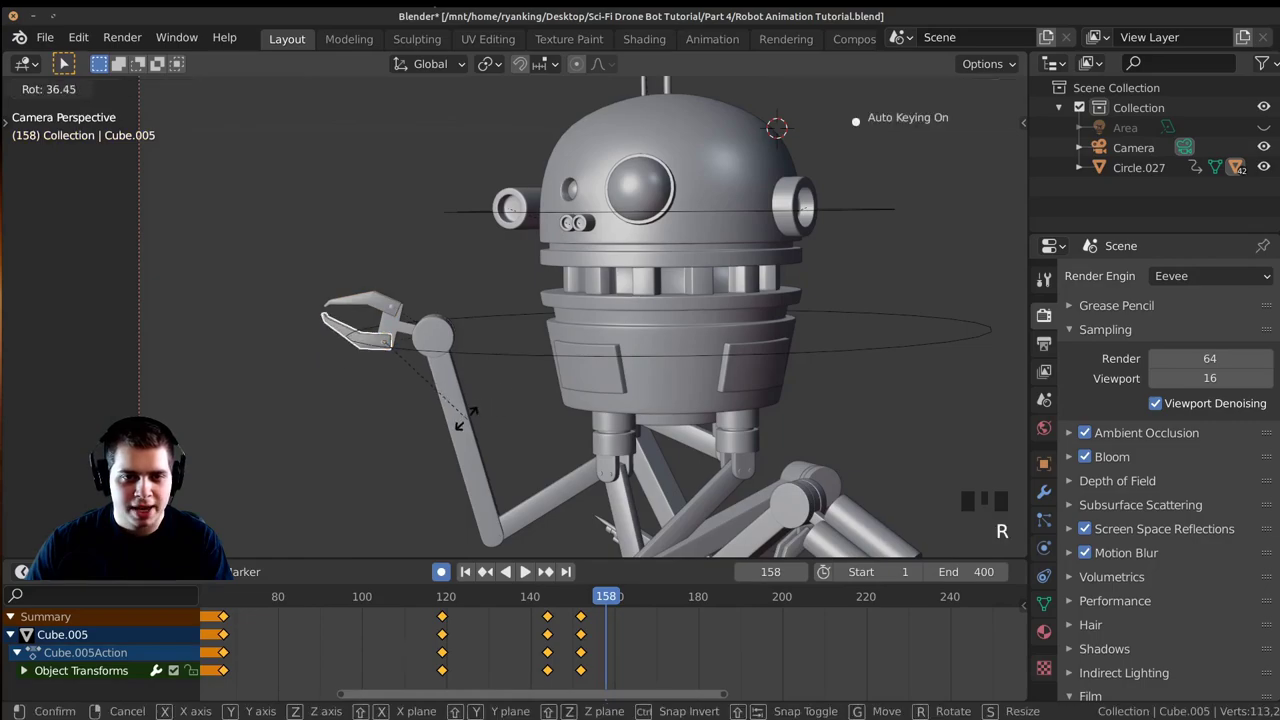
left_click(465, 420)
key("r")
left_click(483, 243)
right_click(364, 344)
left_click(342, 333)
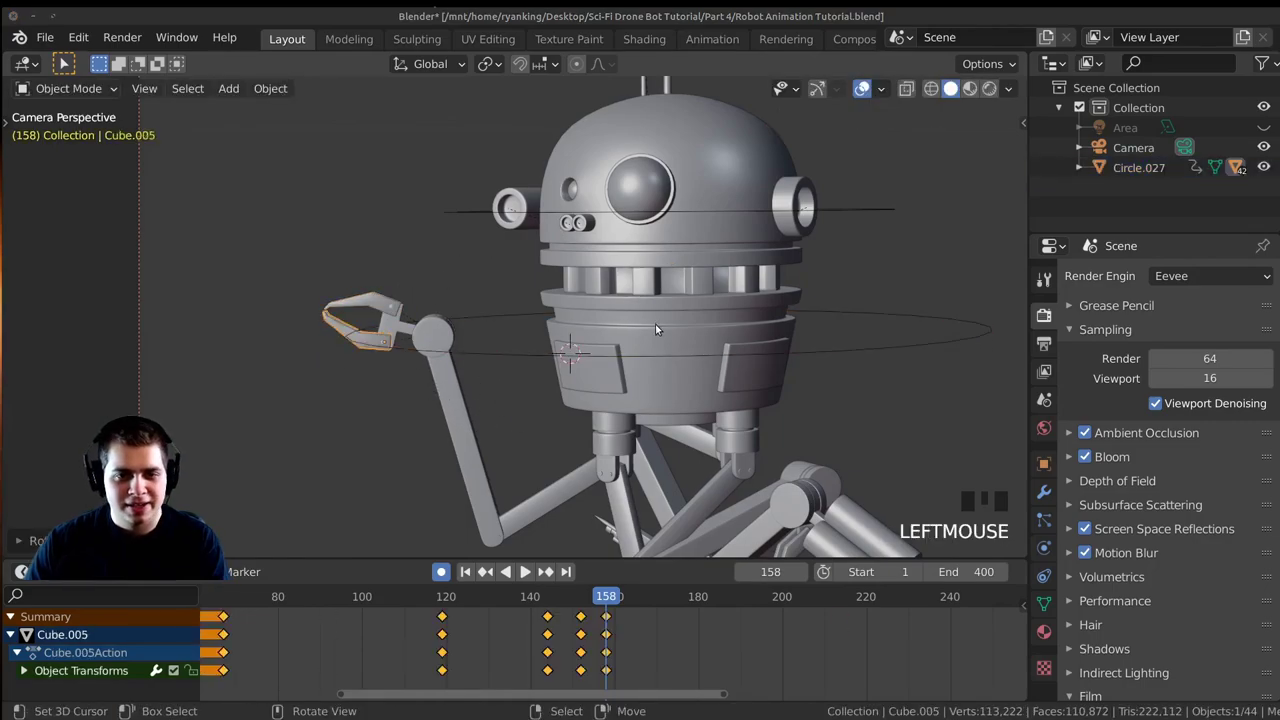
Examine the closed claw pose at frame 158 from several angles and return to the camera view.
middle_click_drag(640, 440, 634, 472)
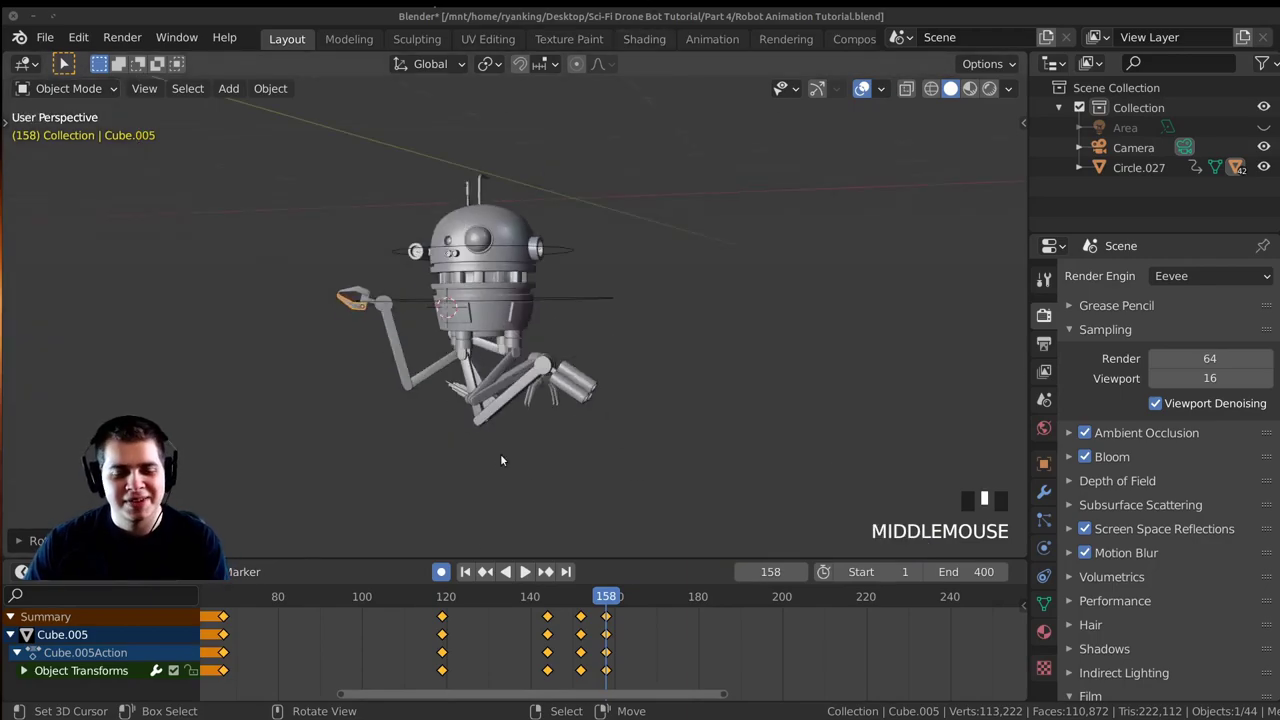
middle_click_drag(501, 456, 780, 448)
key("KP_0")
key("r")
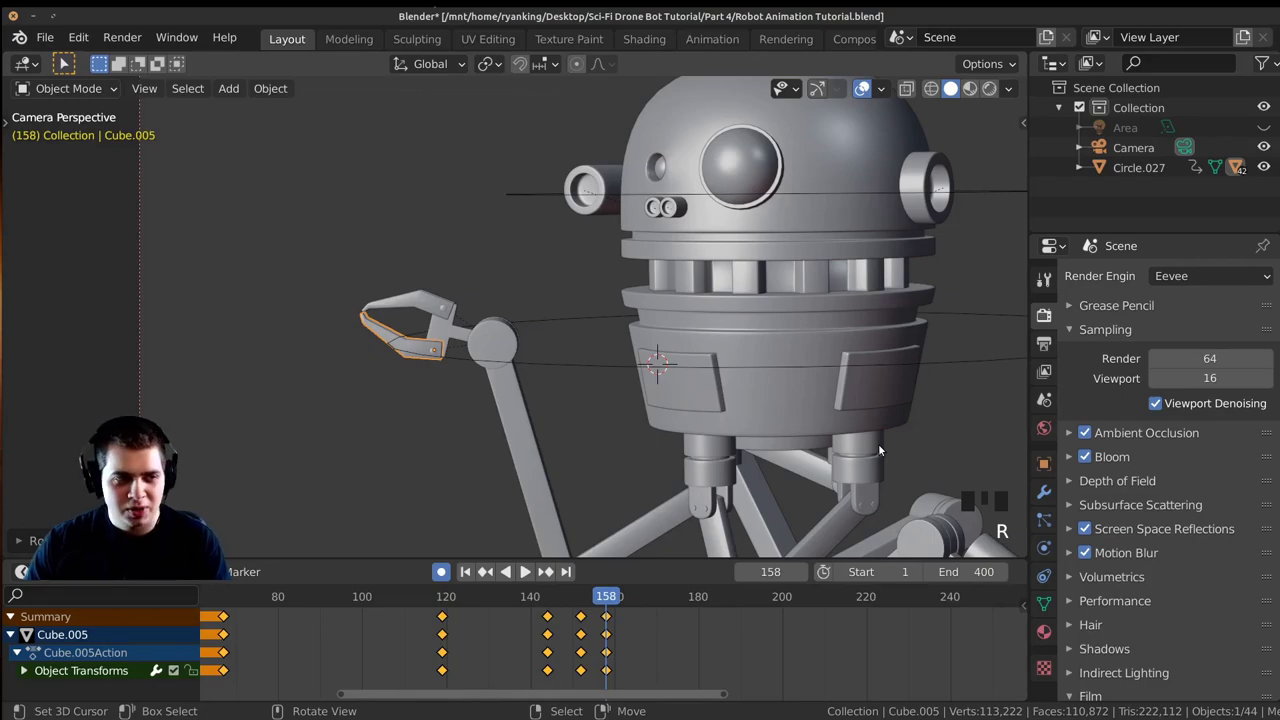
middle_click_drag(878, 450, 872, 466)
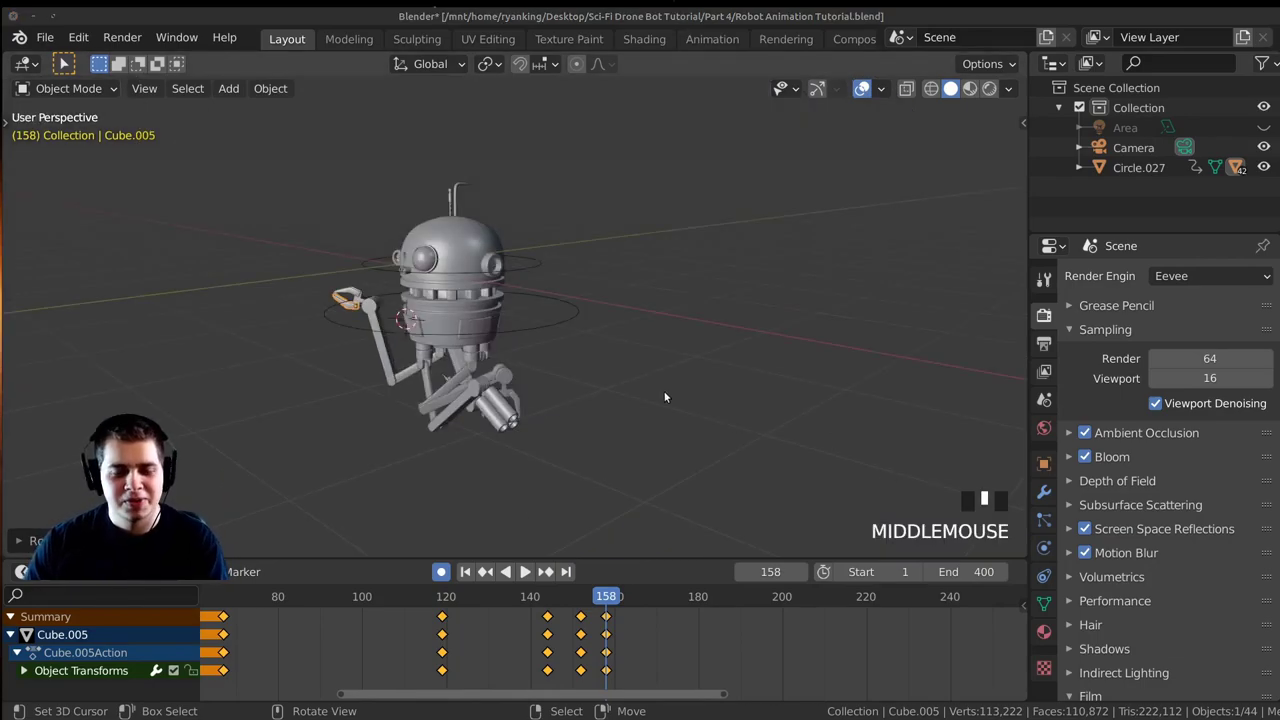
middle_click_drag(665, 397, 760, 333)
key("KP_0")
key("r")
left_click(798, 382)
Rotate the two claw fingers apart at frame 166 and play the motion.
left_click_drag(603, 625, 637, 653)
key("r")
left_click(432, 302)
left_click(432, 302)
key("r")
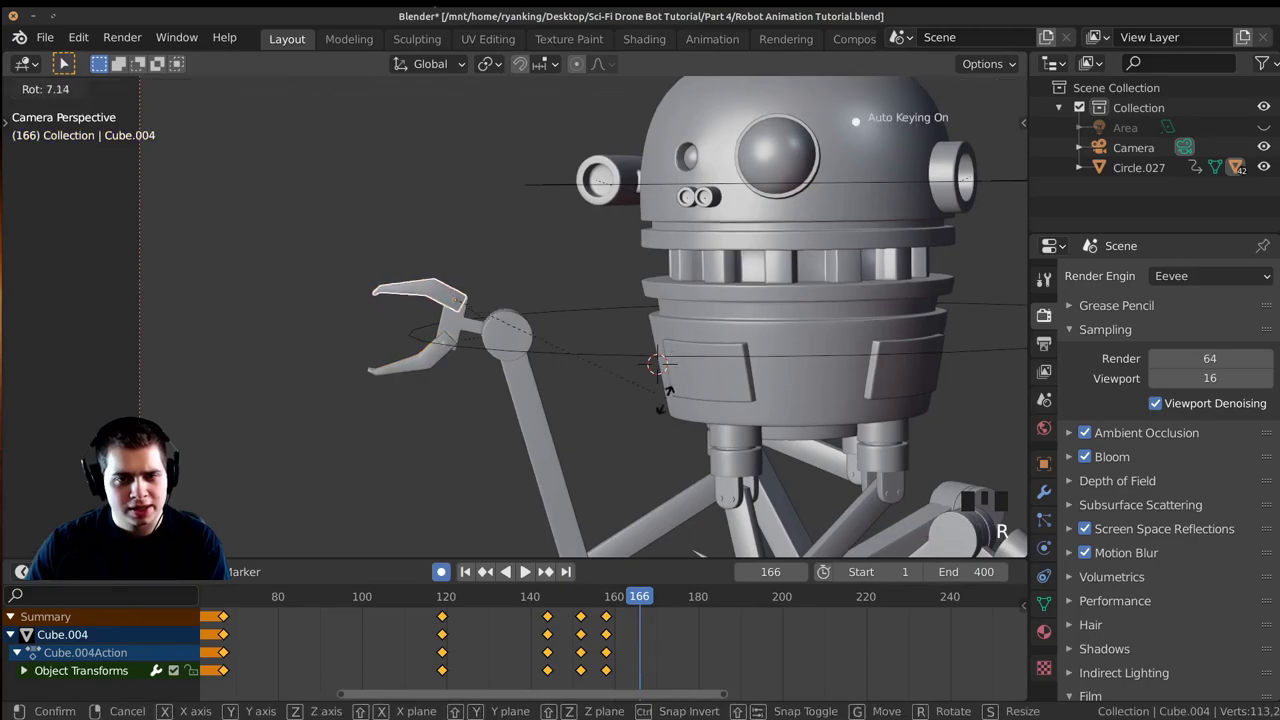
left_click(531, 492)
key("space")
key("space")
key("space")
key("space")
Rotate the two claw fingers back together at frame 173 and play the motion up to frame 180.
left_click_drag(675, 636, 669, 648)
key("r")
left_click(607, 248)
left_click(412, 361)
key("r")
left_click(508, 410)
left_click(457, 298)
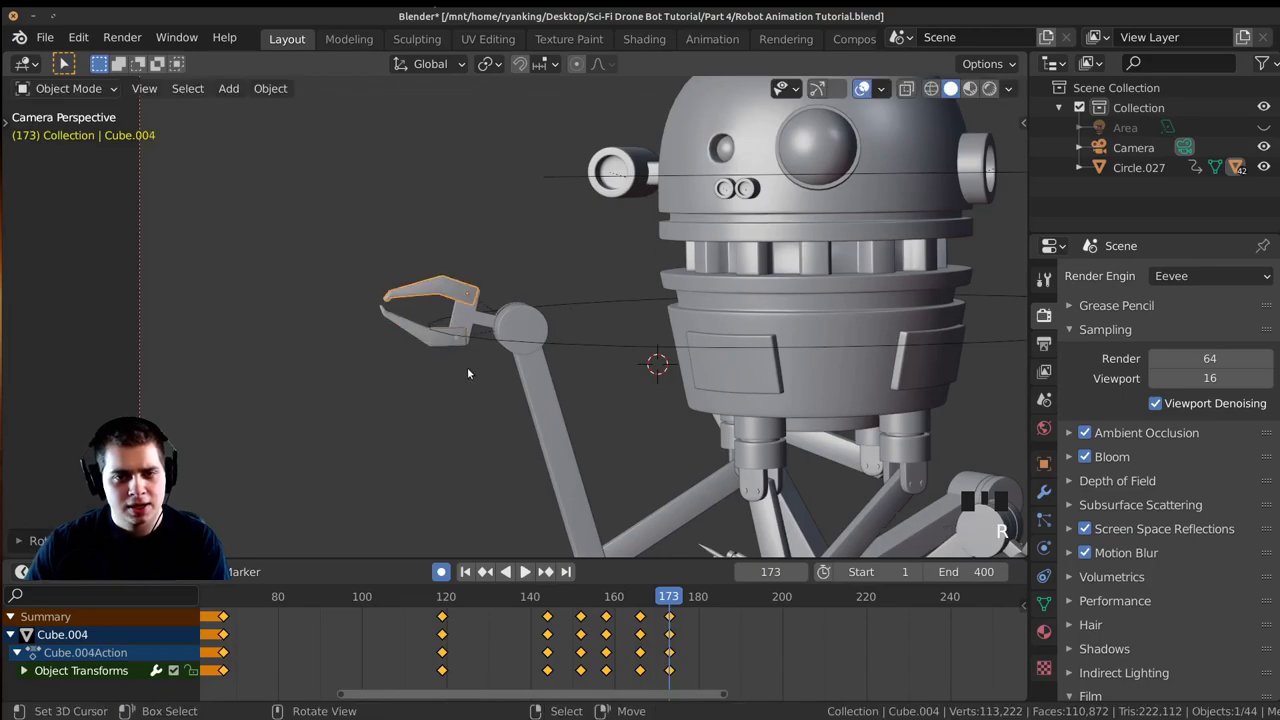
key("r")
left_click(627, 468)
key("space")
key("space")
key("space")
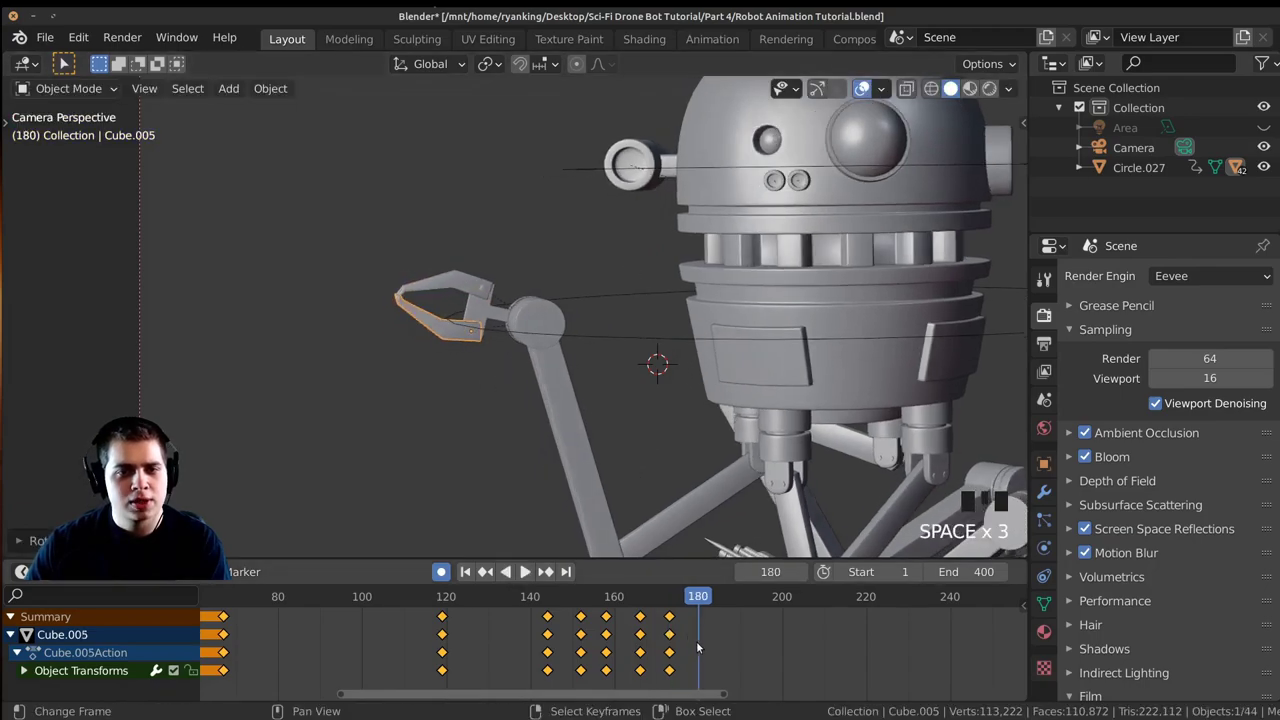
Open the claw at frame 187 by rotating its upper and lower fingers apart.
left_click_drag(697, 641, 718, 647)
key("space")
key("r")
left_click(530, 249)
left_click(490, 287)
key("r")
left_click(502, 332)
Rotate the claw's wrist joint by about -20° at frame 187 and adjust its rotation at frame 173.
key("r")
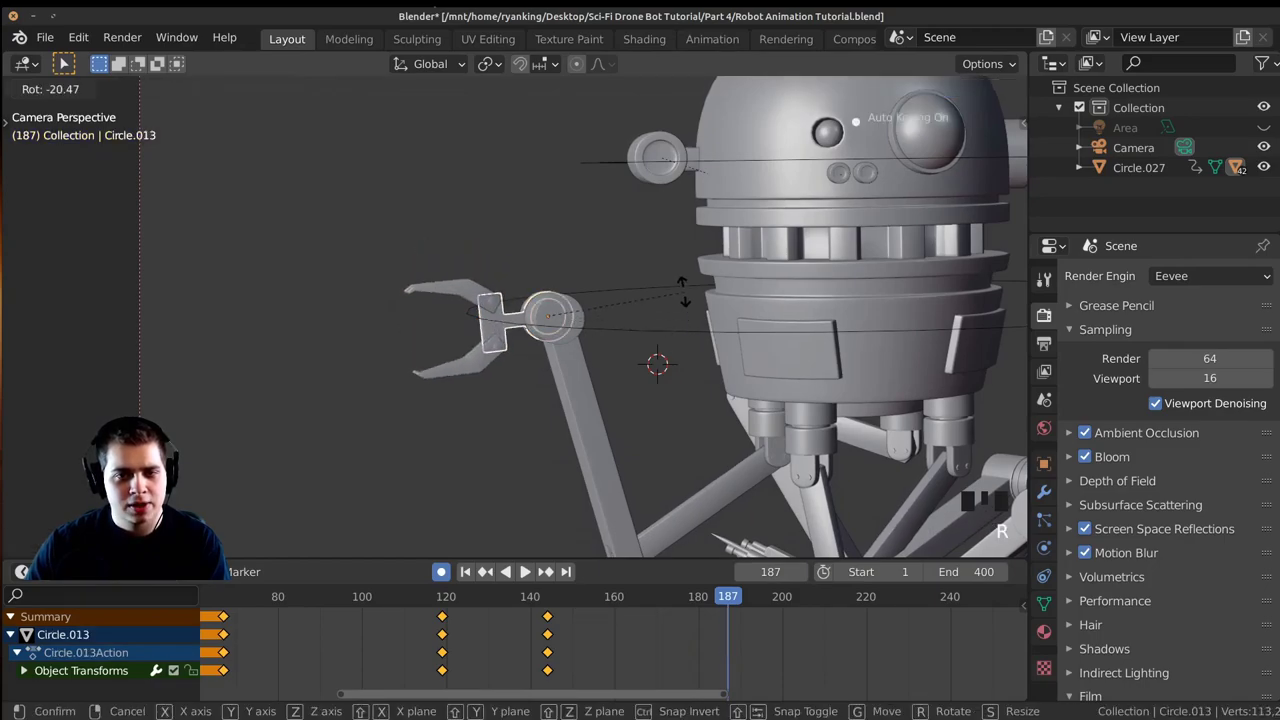
left_click(684, 288)
left_click_drag(577, 638, 670, 645)
key("r")
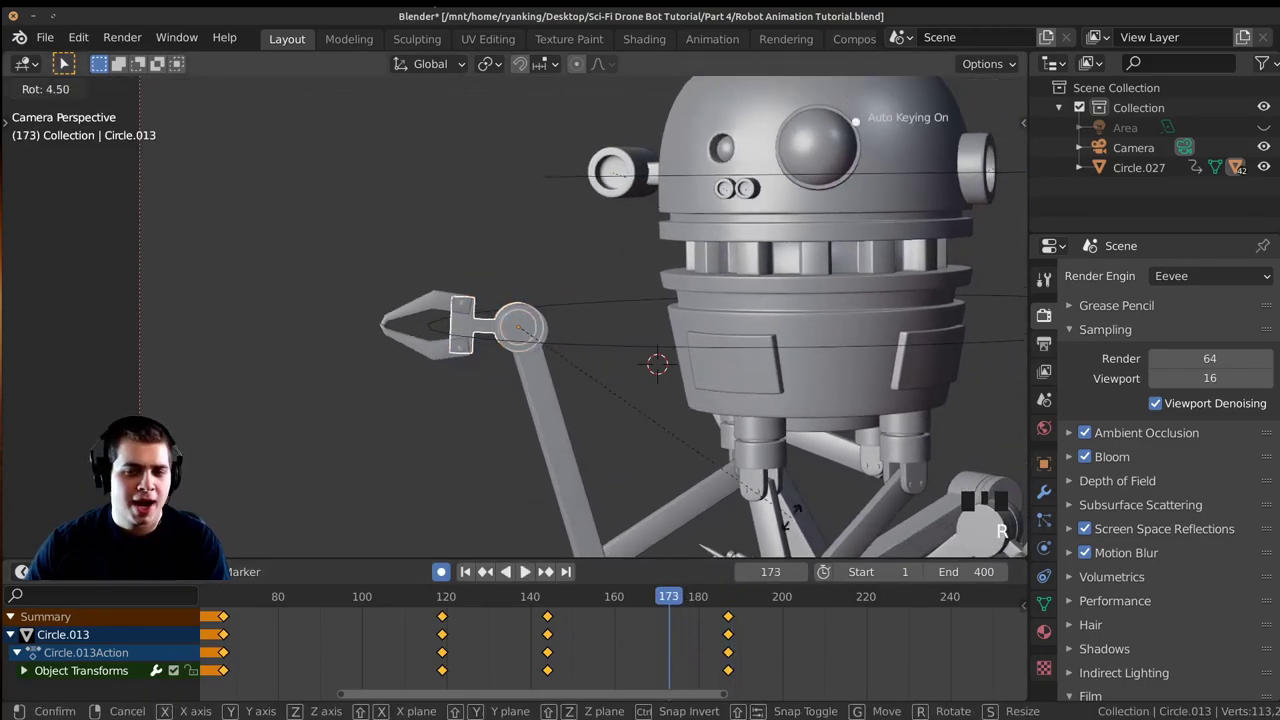
left_click(758, 107)
Play back the claw's opening and closing motion from about frame 143 and check the lower finger's keyframe timing.
left_click_drag(684, 688, 536, 672)
key("space")
scroll(527, 415, "down", 2)
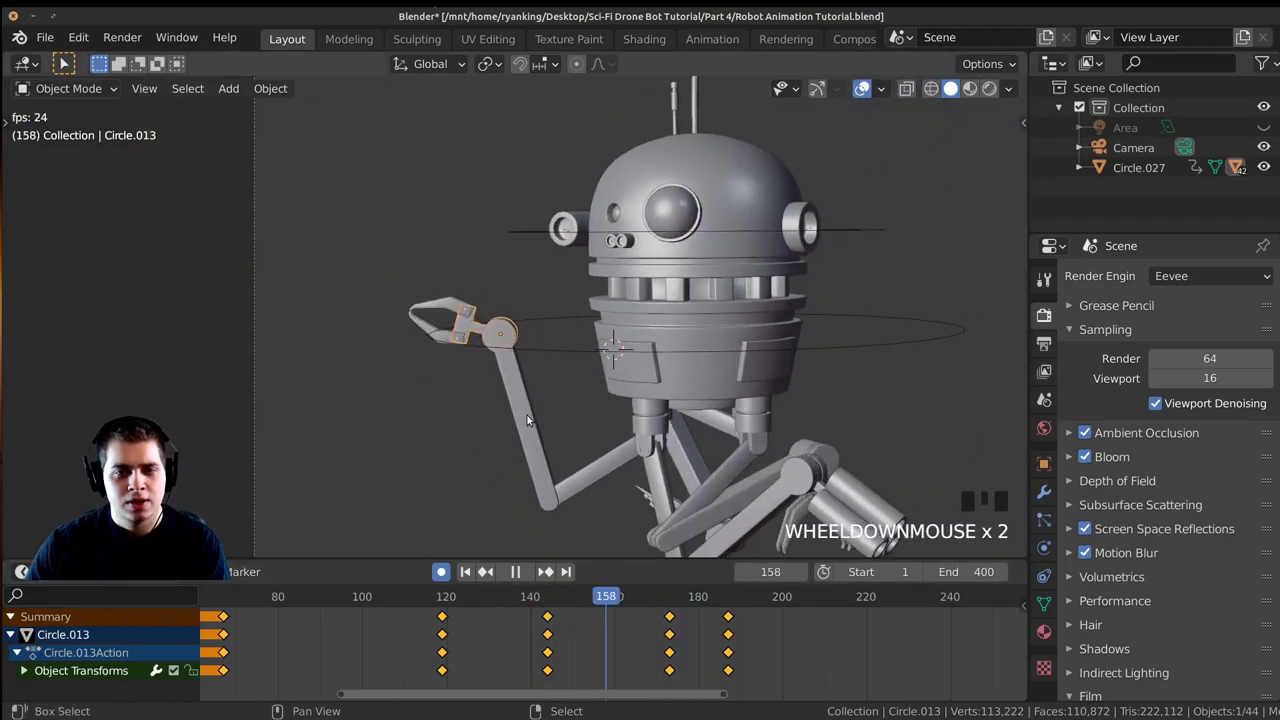
middle_click_drag(527, 415, 526, 402, "shift")
key("space")
right_click(496, 350)
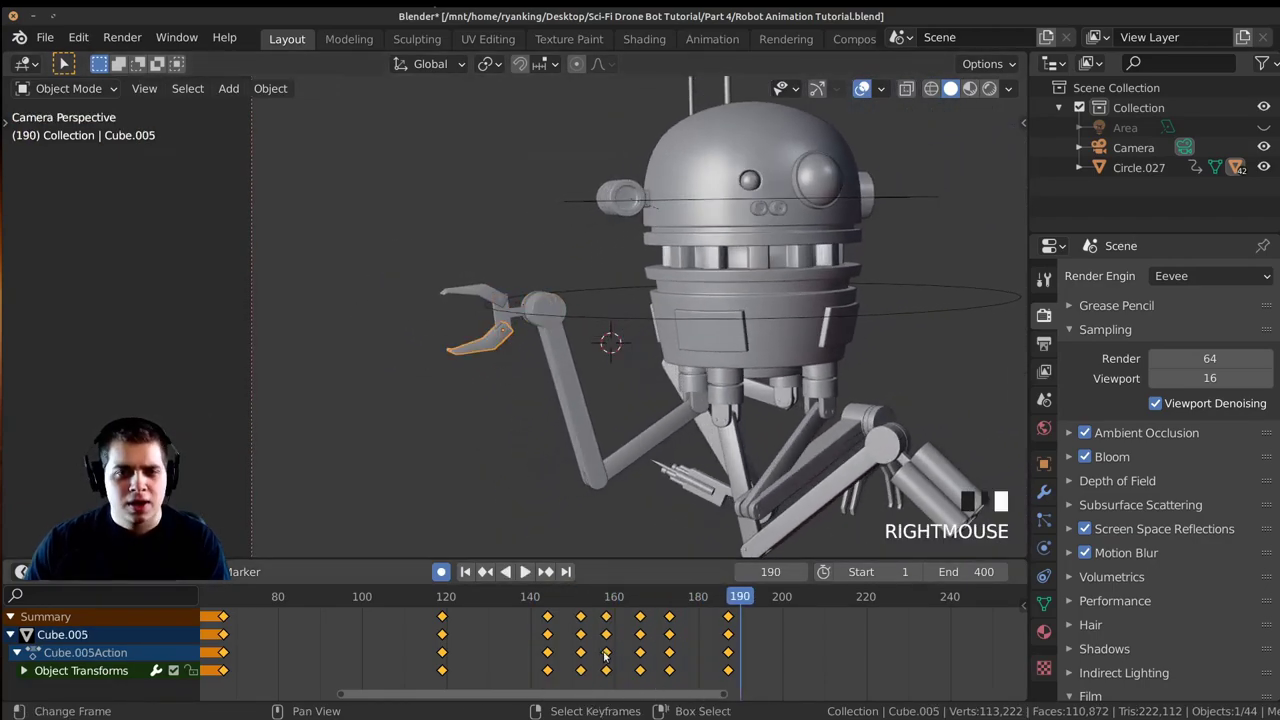
left_click(549, 668)
key("space")
scroll(570, 655, "up", 1)
left_click(538, 652)
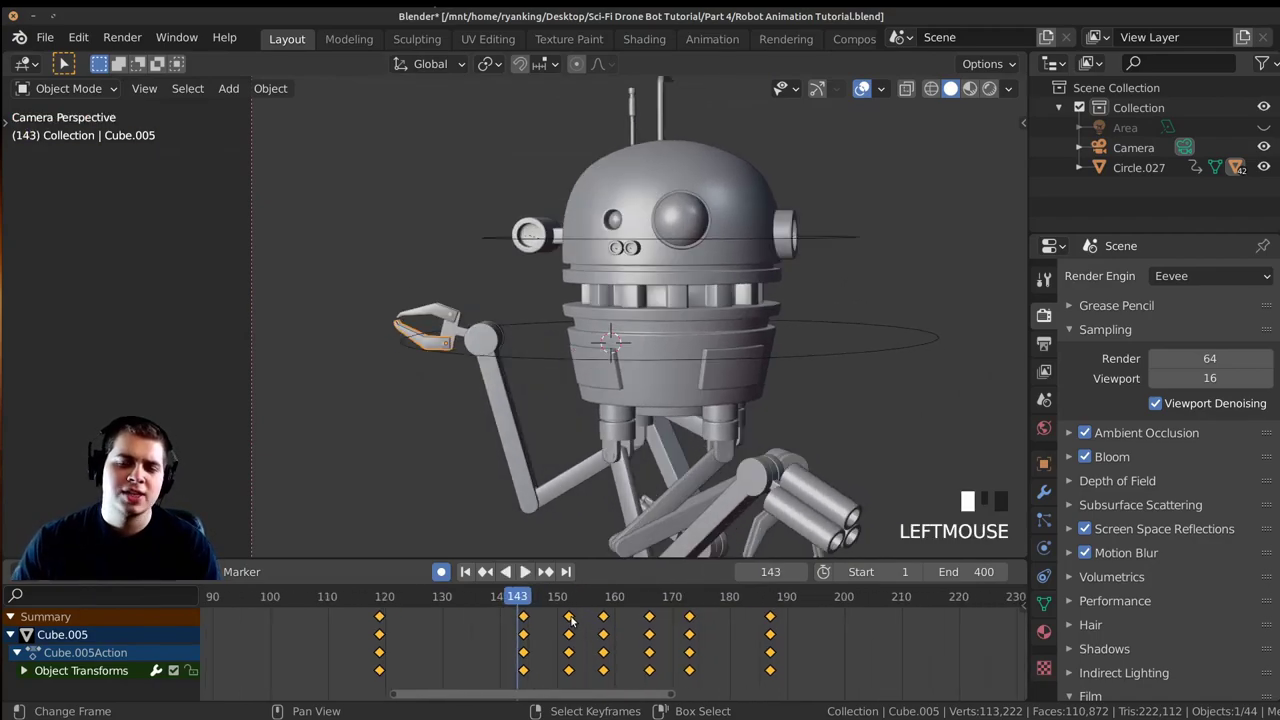
Try moving the lower finger's keyframes from frames 152 and 158 to 150 and 156, and play the result.
key("g")
left_click(585, 648)
right_click(601, 622)
key("g")
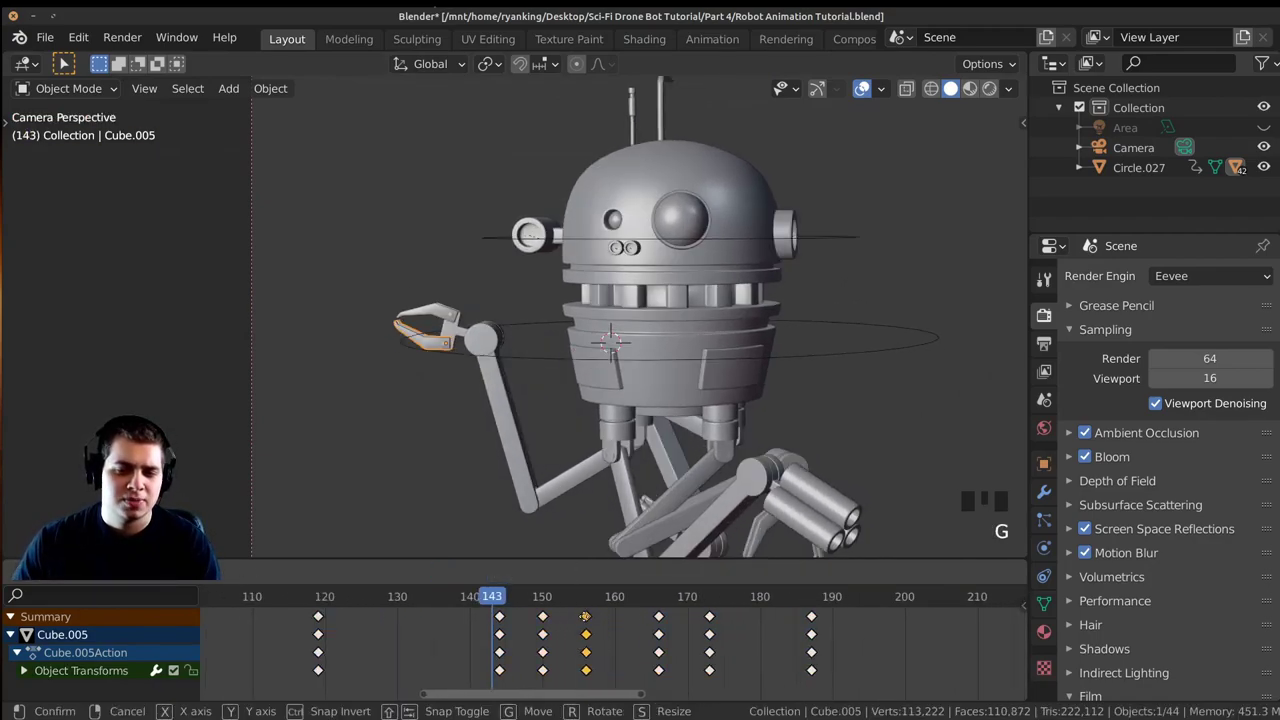
left_click(587, 625)
key("space")
right_click(659, 625)
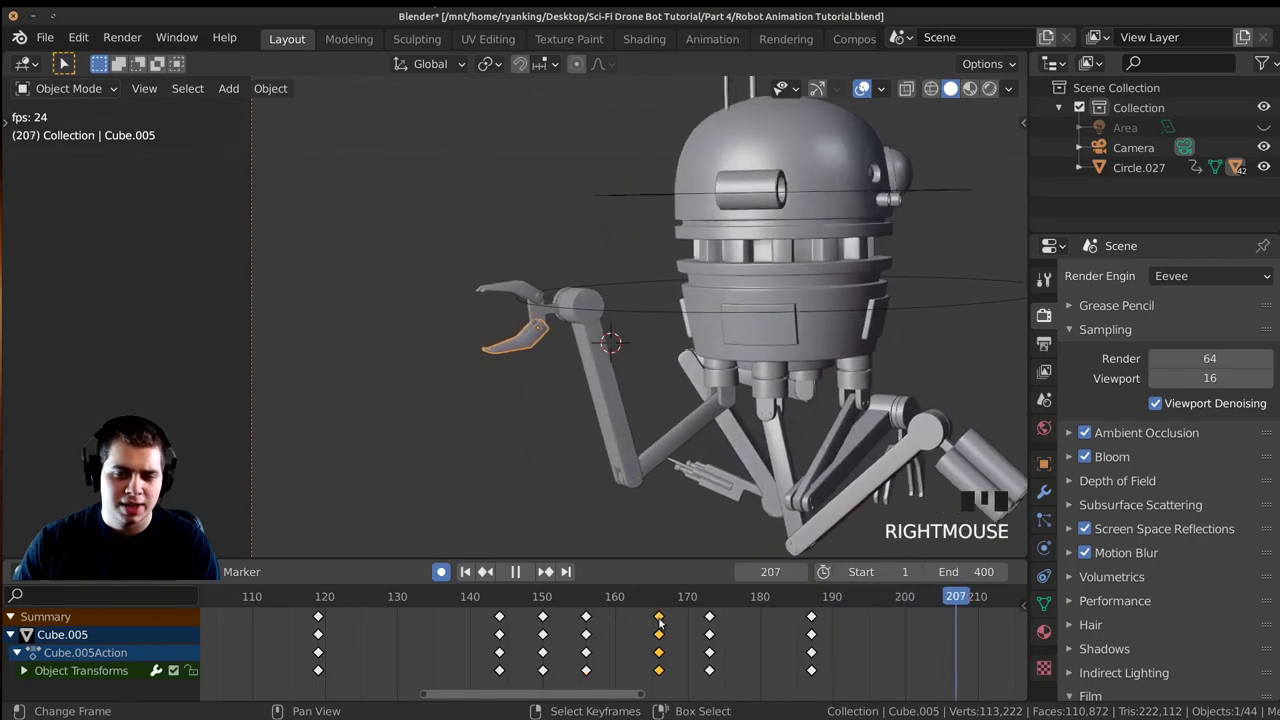
key("space")
Select both claw fingers and move their keyframes at frames 152, 158 and 166 to frames 149, 154 and 159.
right_click(503, 344)
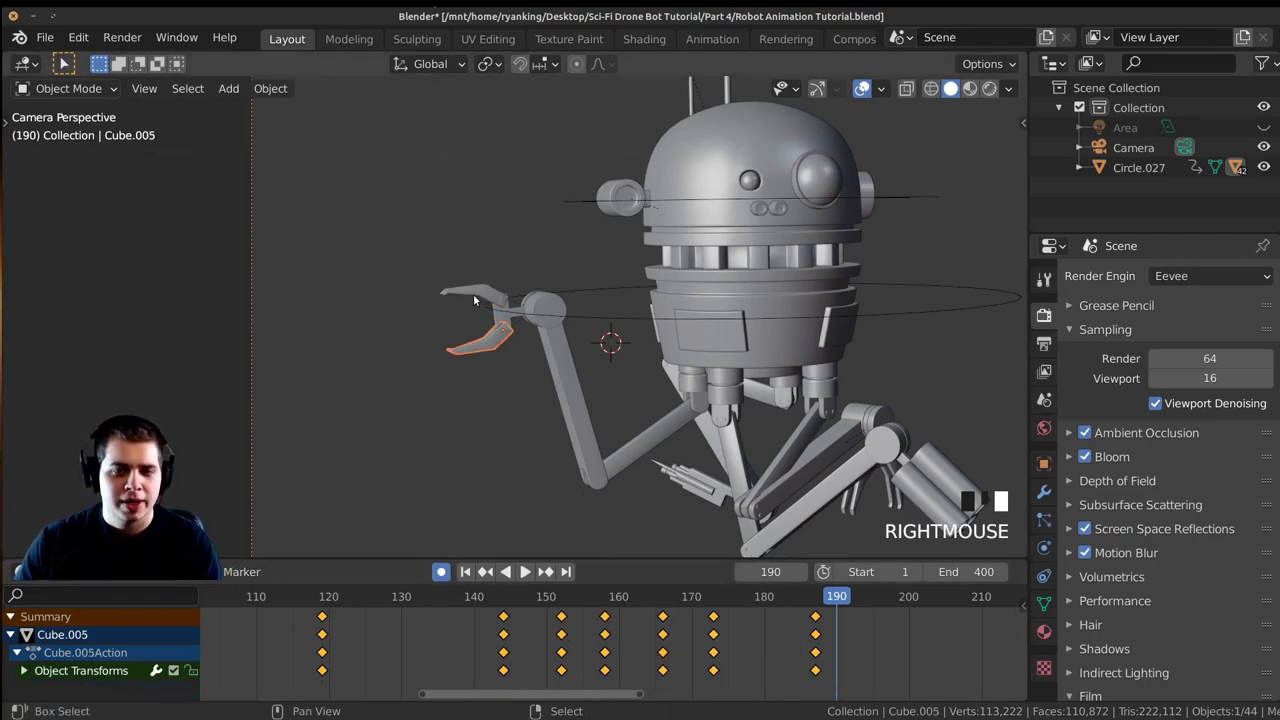
right_click(563, 621)
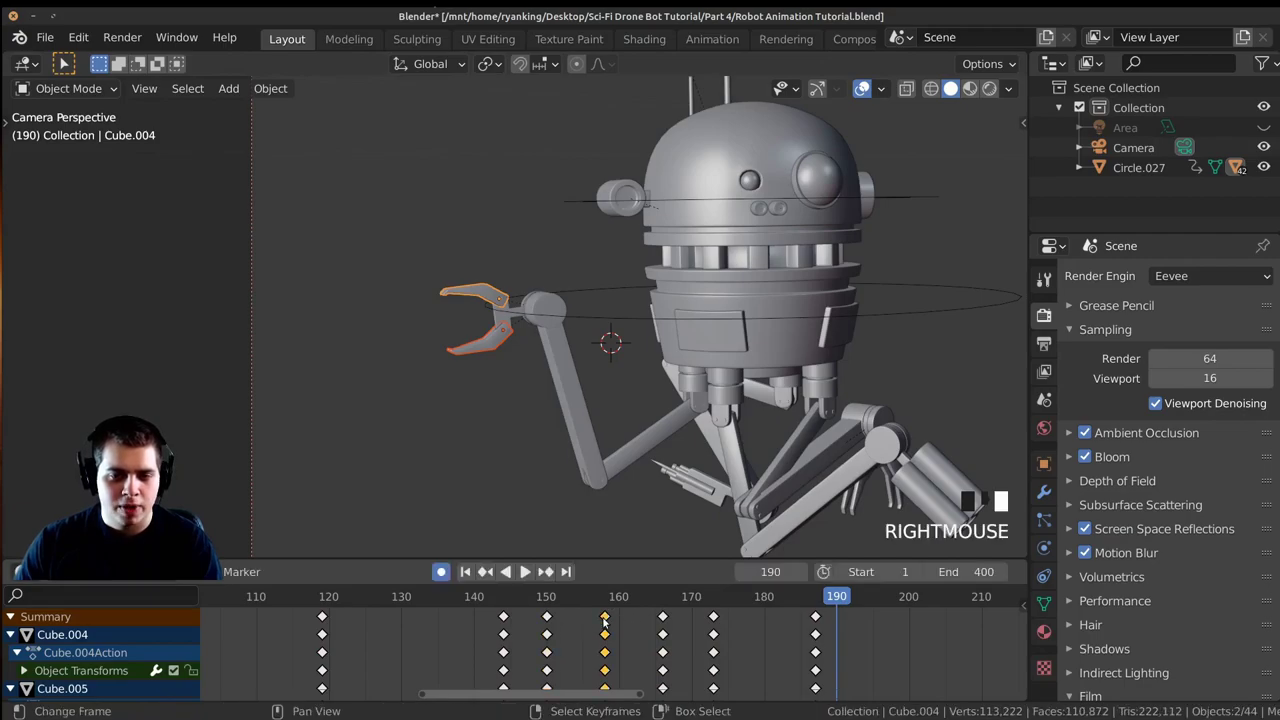
left_click(604, 617)
key("g")
left_click(578, 620)
key("g")
left_click(662, 617)
key("g")
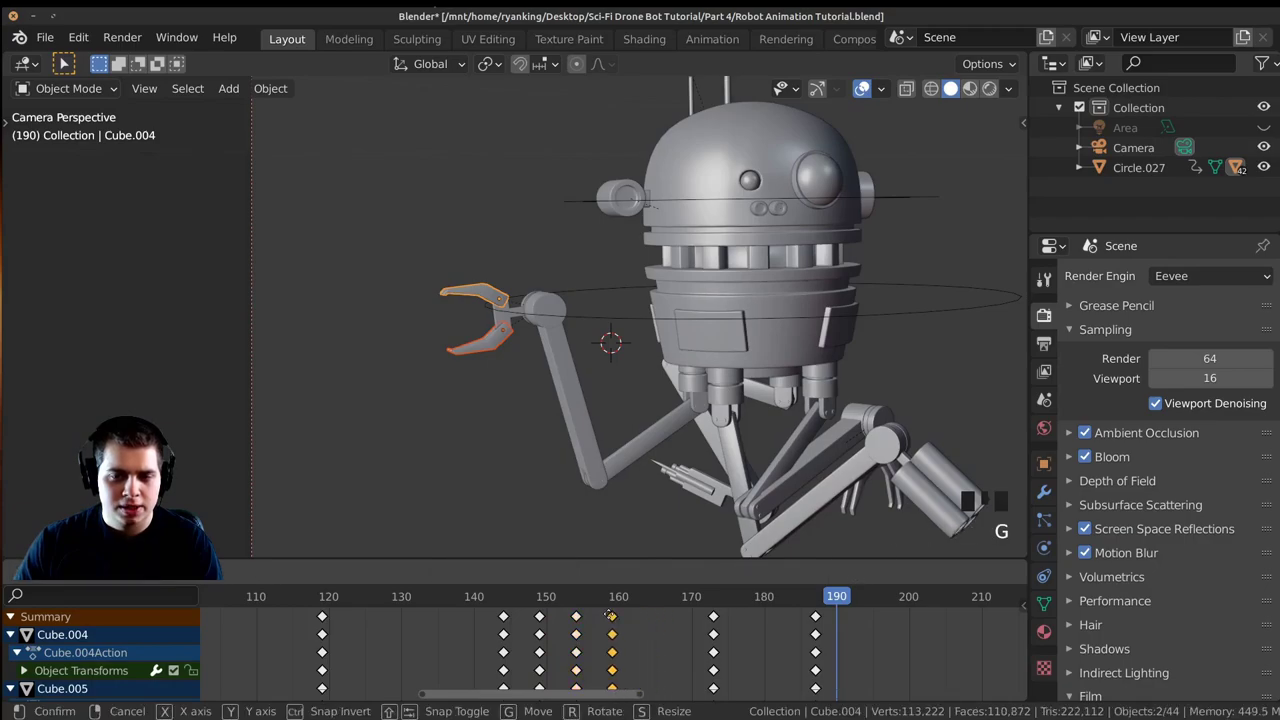
Move both claw fingers' keyframes at frame 173 to frame 164, playing the motion to judge the timing.
left_click(715, 617)
key("g")
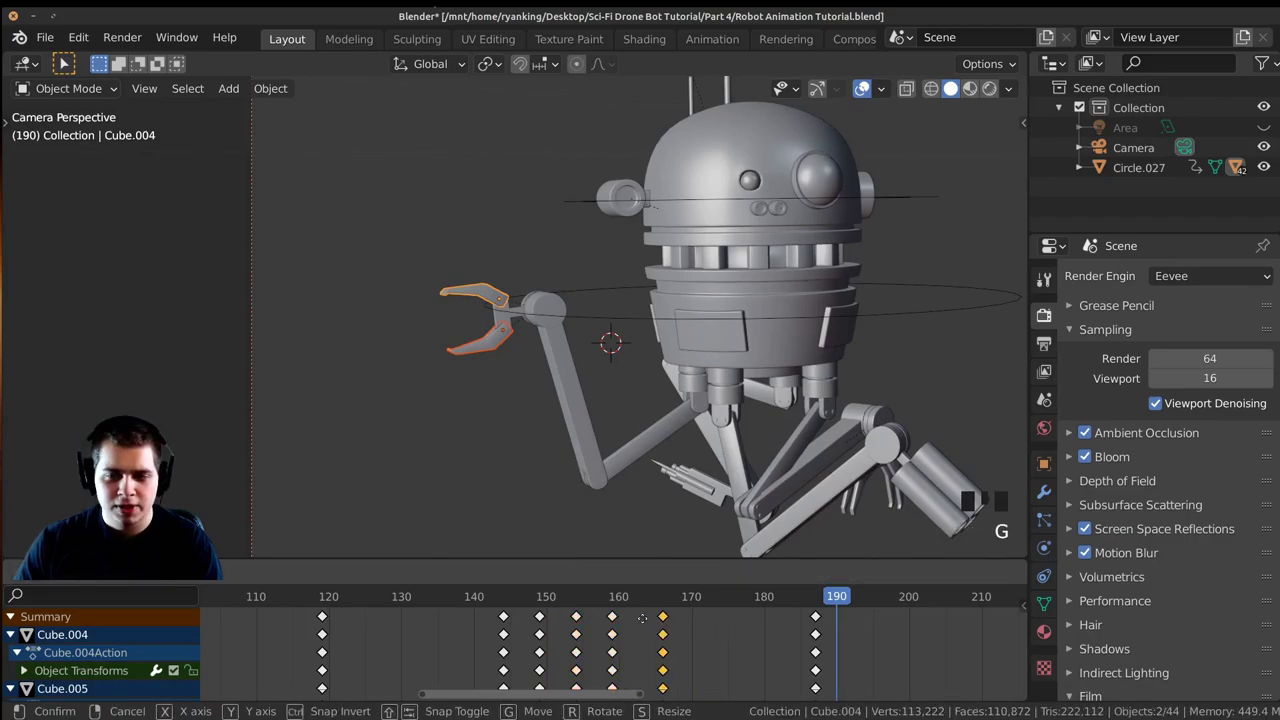
left_click(640, 623)
key("space")
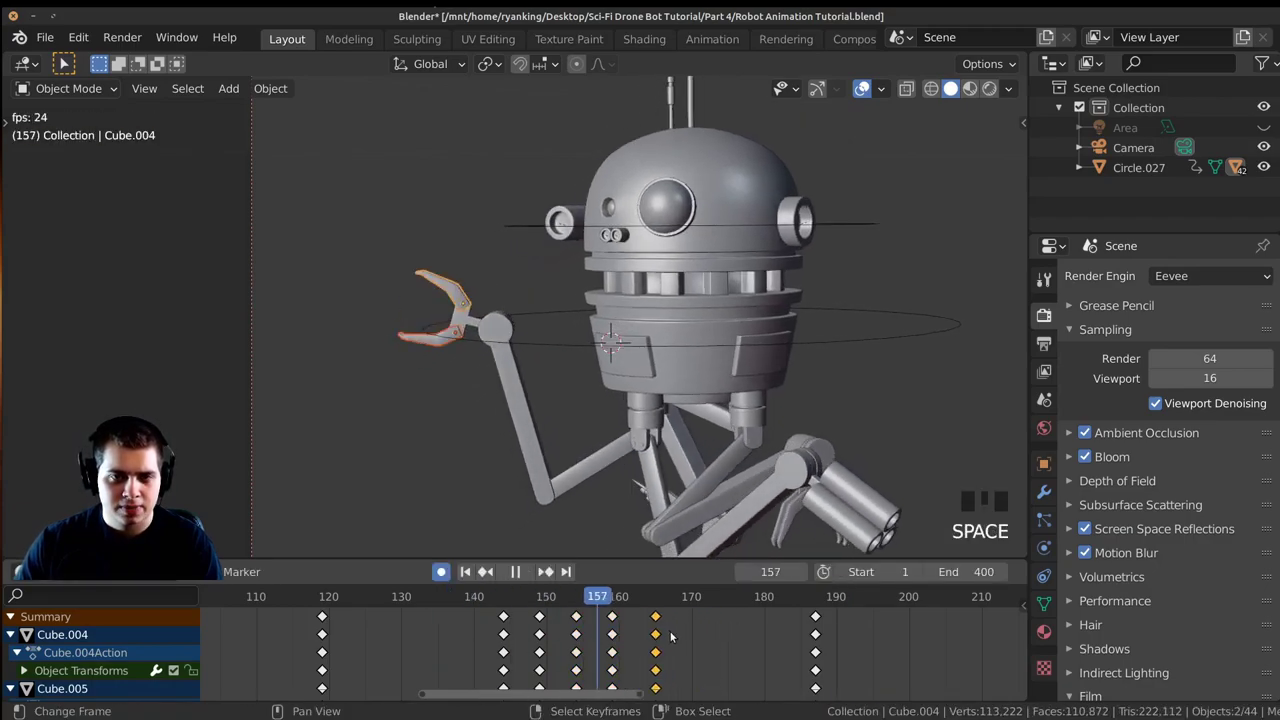
key("g")
left_click(652, 642)
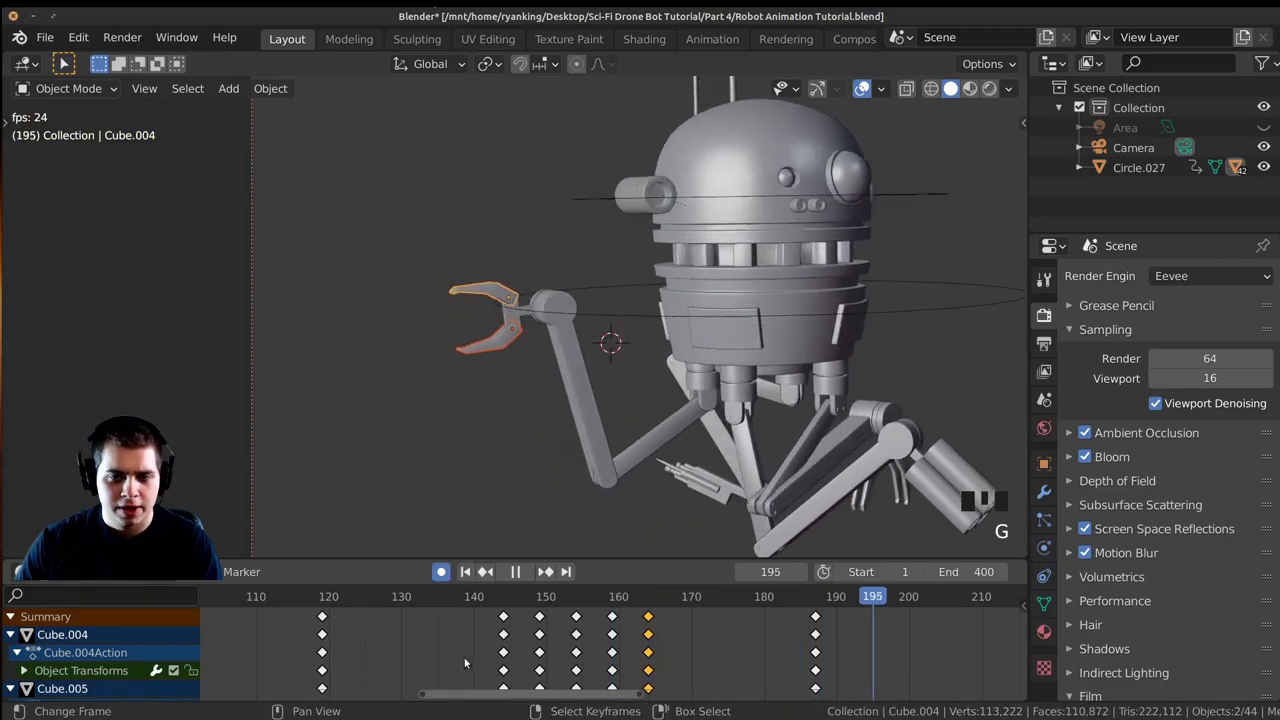
Play back the retimed claw motion several times in the full camera frame.
left_click(466, 663)
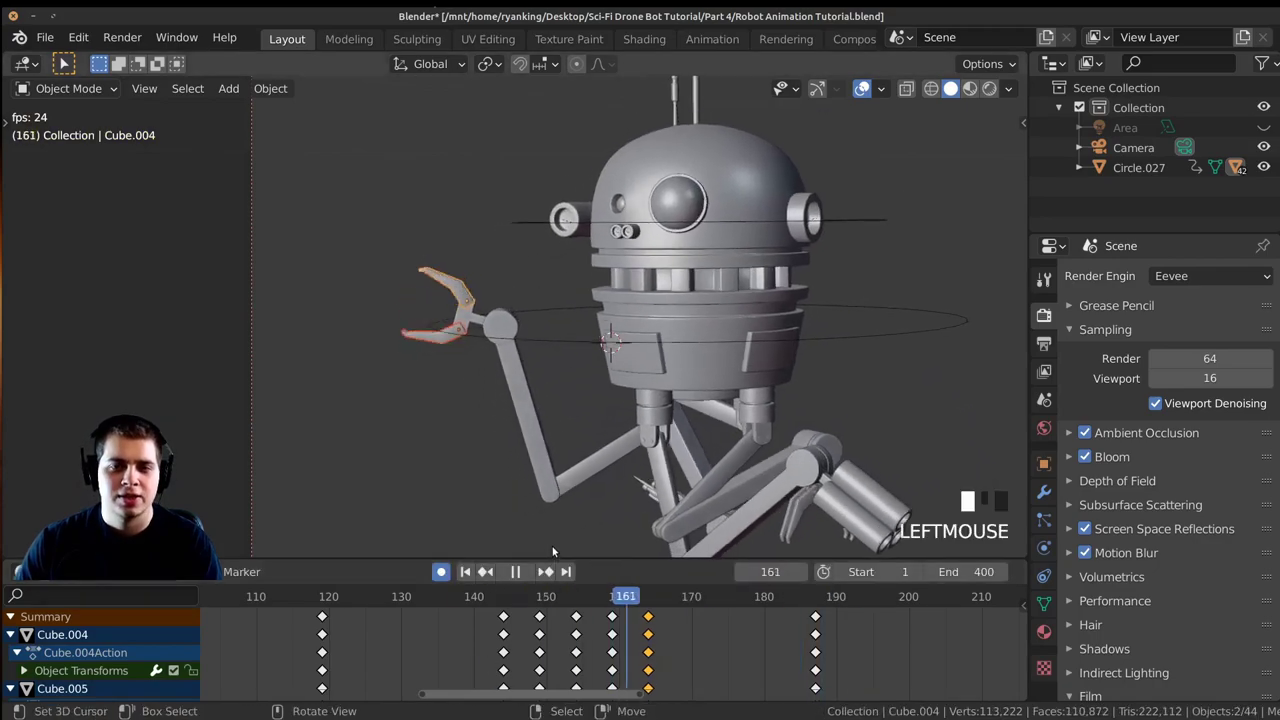
scroll(610, 448, "down", 3)
key("space")
left_click_drag(514, 664, 459, 645)
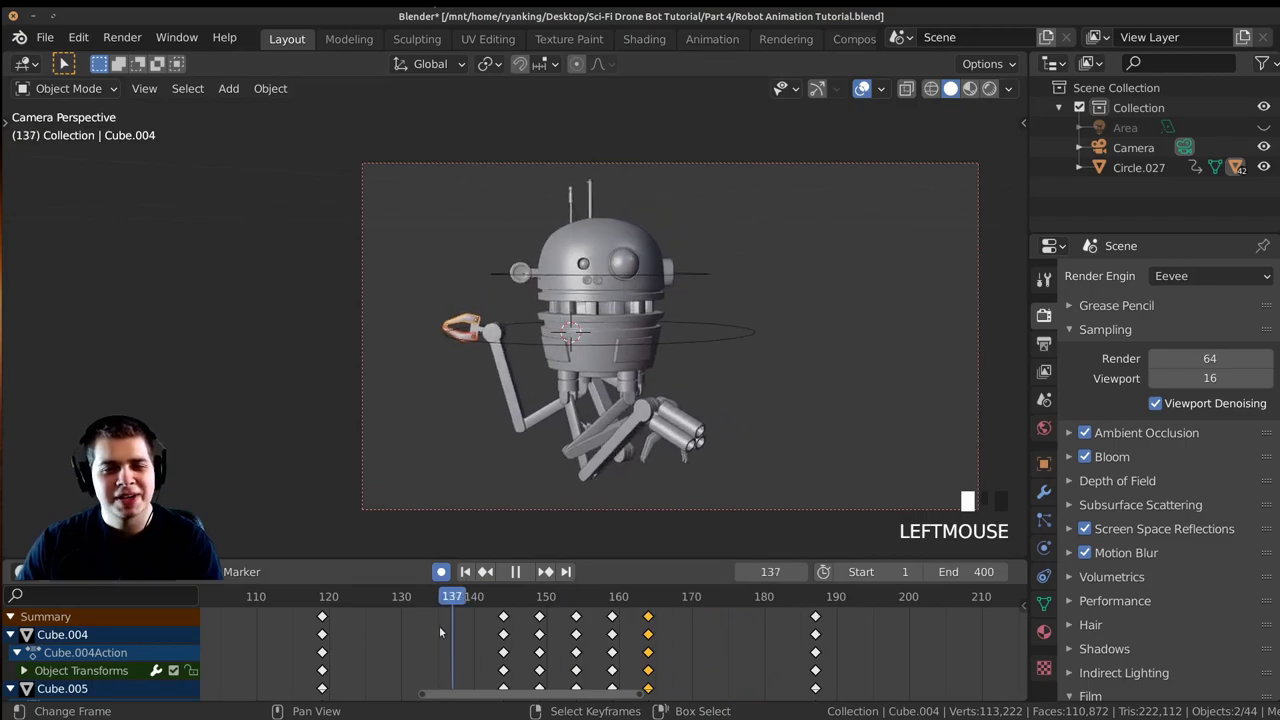
scroll(617, 350, "up", 2)
key("space")
scroll(597, 357, "down", 2)
key("space")
left_click_drag(652, 658, 488, 642)
key("space")
key("space")
Rotate the claw arm's lower segment downward at frame 214.
left_click_drag(779, 655, 938, 650)
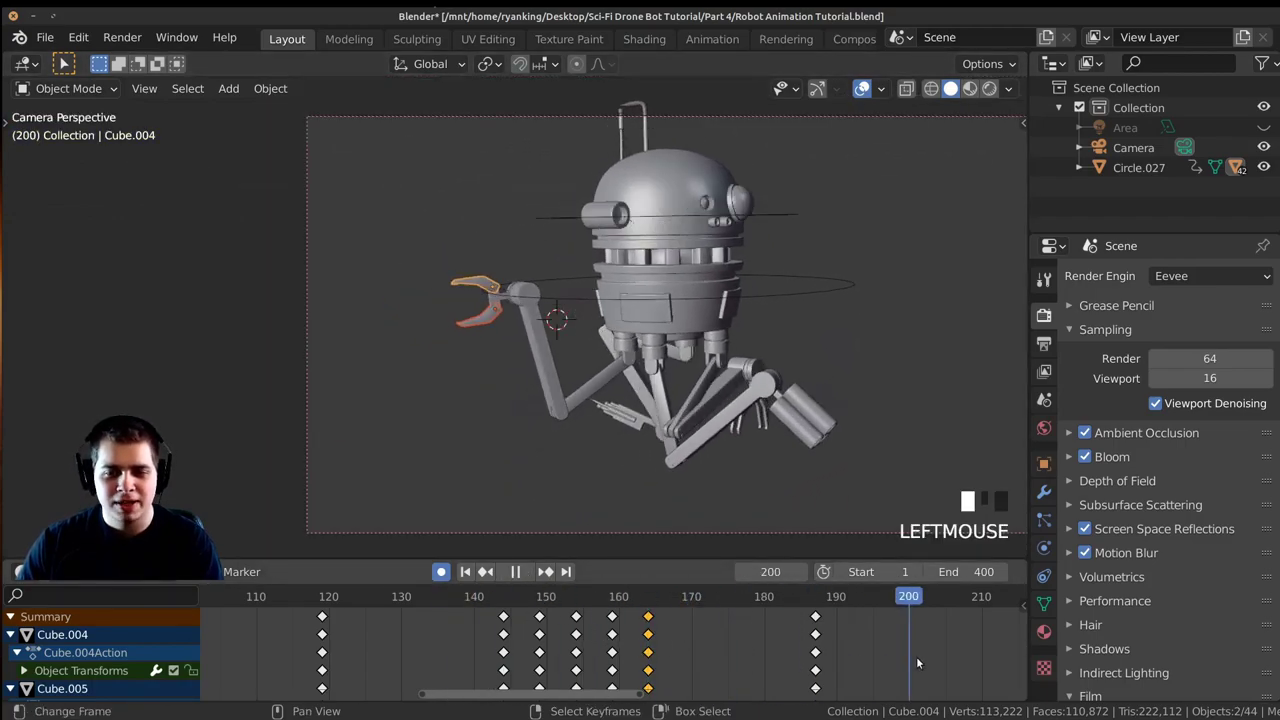
scroll(893, 635, "down", 1)
middle_click_drag(893, 635, 828, 633)
left_click_drag(681, 652, 740, 650)
right_click(558, 365)
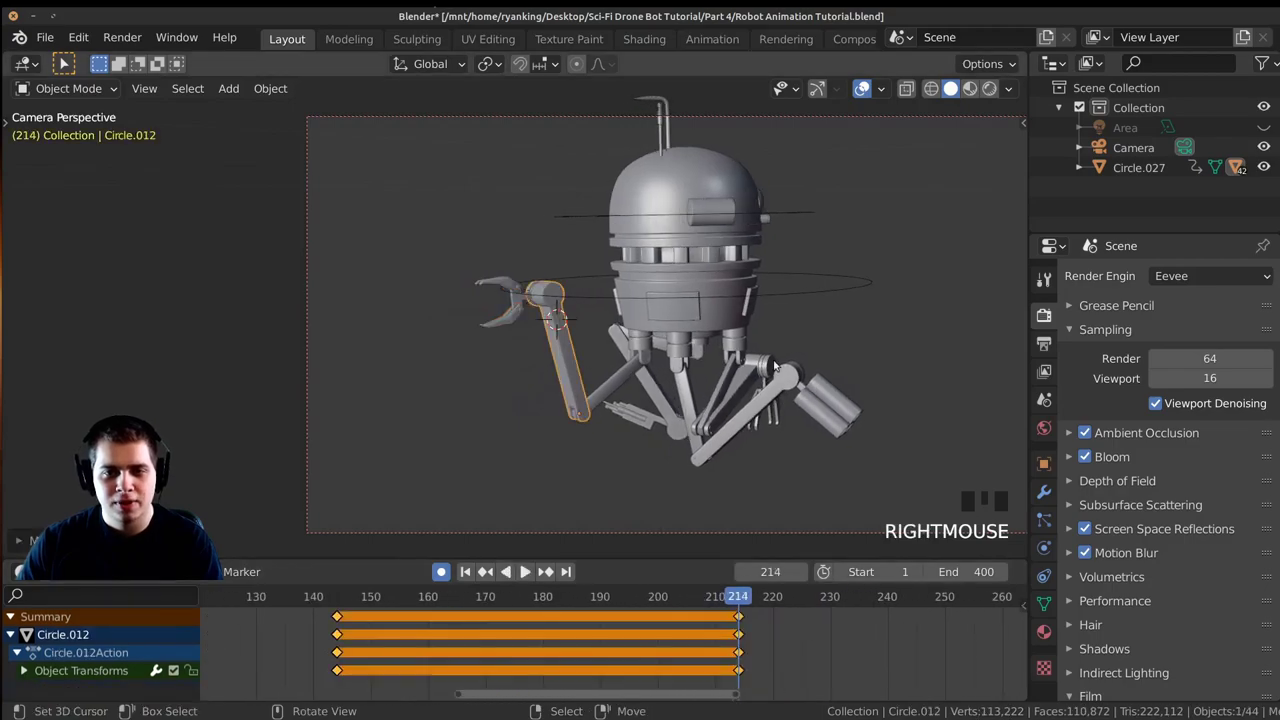
key("r")
left_click(753, 258)
Rotate the claw arm's upper segment and wrist at frame 214 and play the lowering motion.
right_click(616, 368)
key("r")
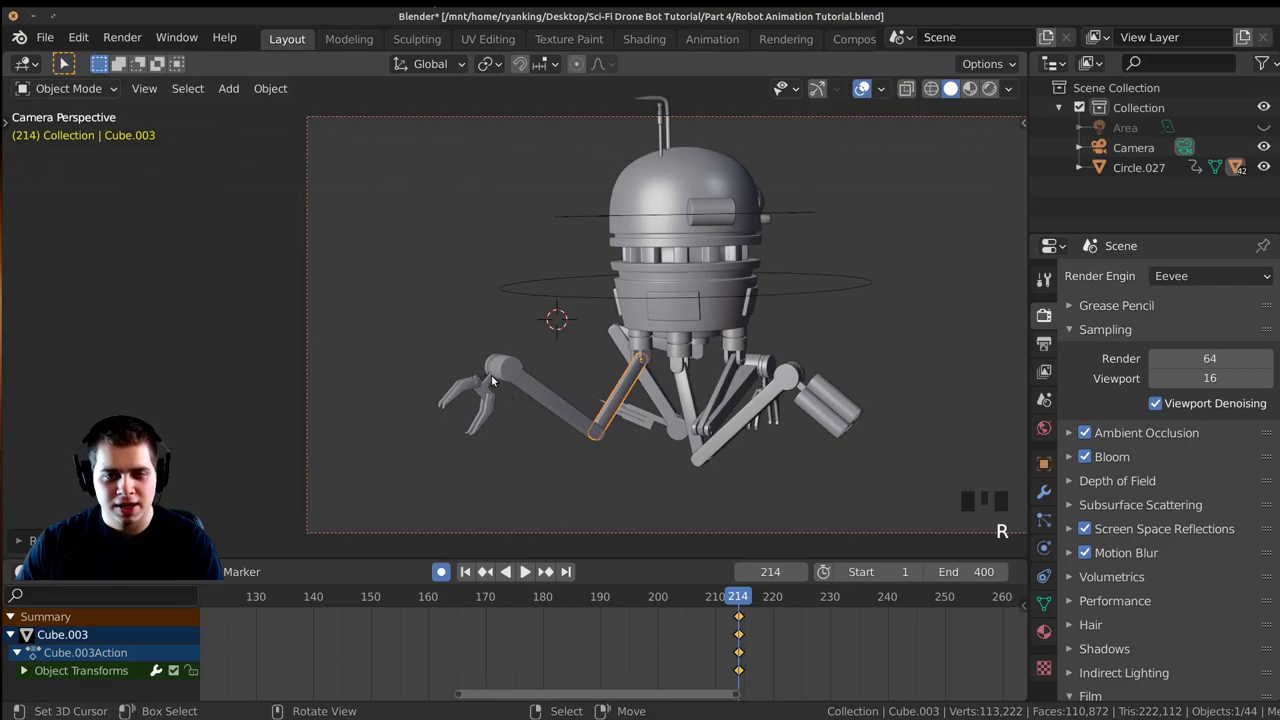
key("r")
left_click(604, 384)
left_click_drag(785, 657, 503, 643)
key("space")
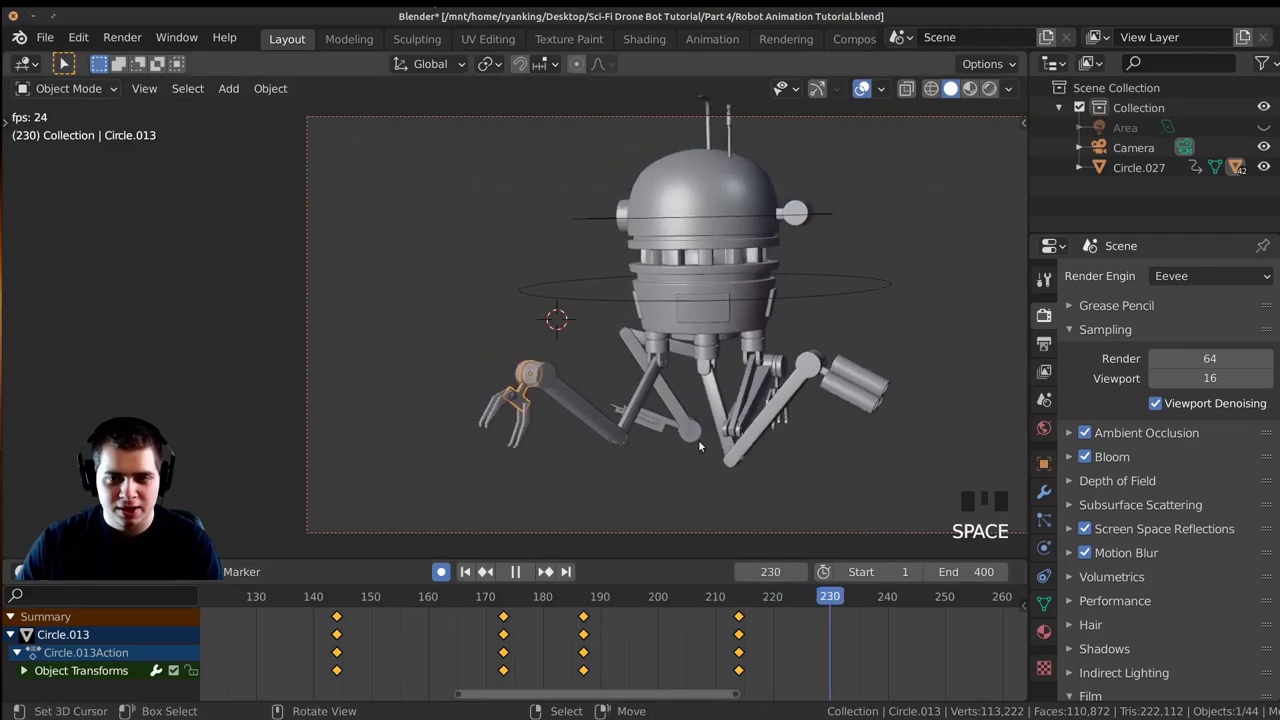
Rotate the claw arm's shoulder joint around the global Z axis at frames 192 and 239, and play back the motion.
left_click(657, 355)
left_click_drag(690, 652, 425, 635)
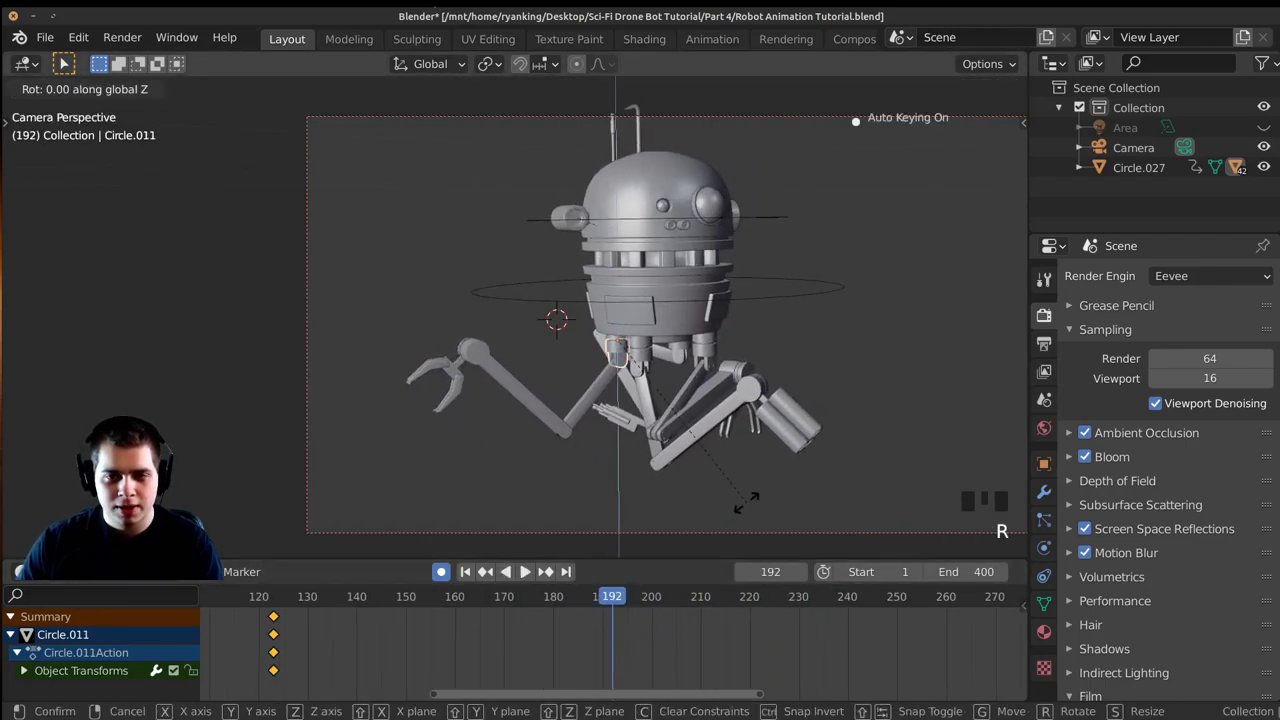
left_click(945, 433)
key("space")
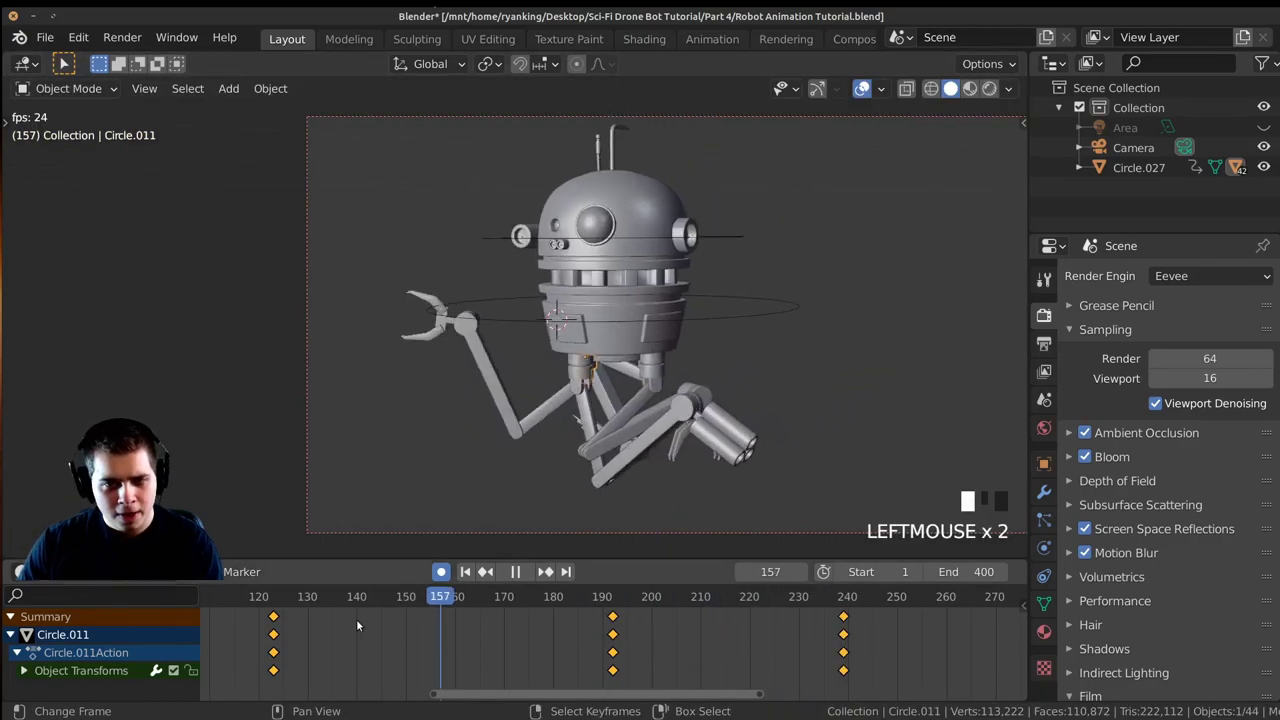
key("space")
left_click(356, 628)
key("space")
left_click(357, 633)
key("space")
Rotate the claw arm's shoulder joint at frame 309 to swing the arm out sideways.
left_click(557, 643)
left_click_drag(557, 650, 845, 648)
middle_click_drag(830, 650, 547, 658)
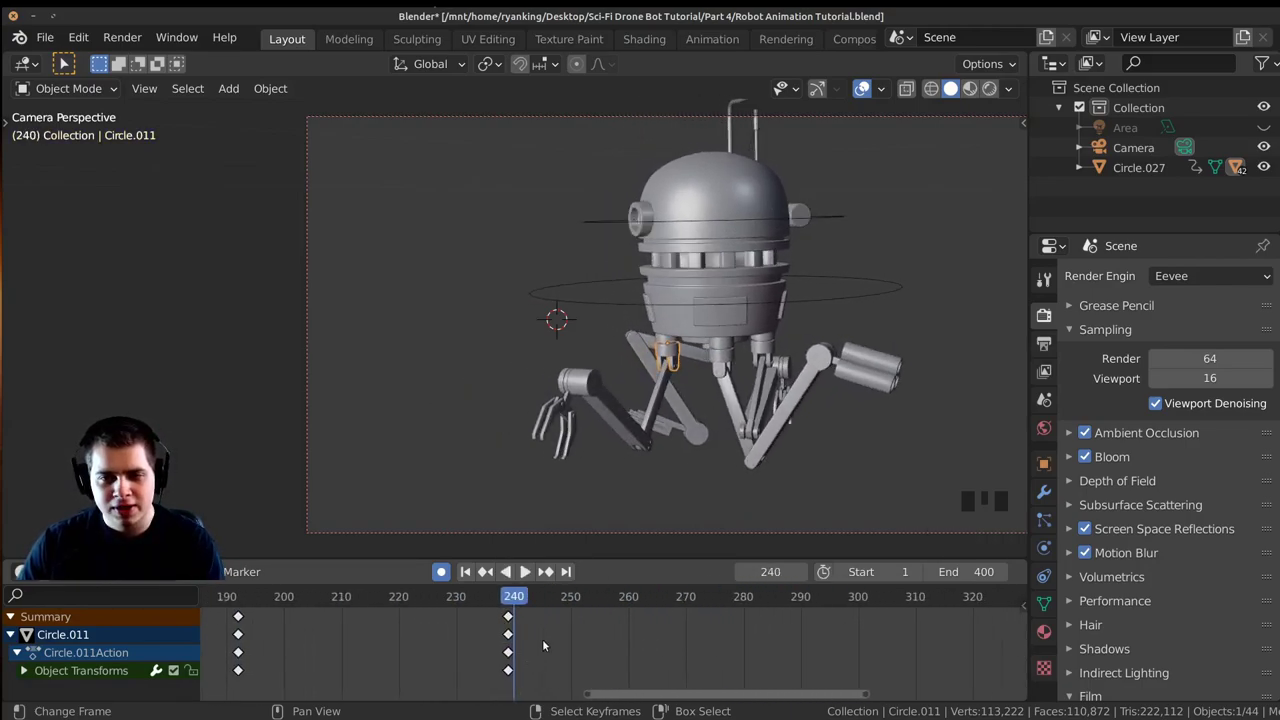
left_click_drag(497, 652, 848, 648)
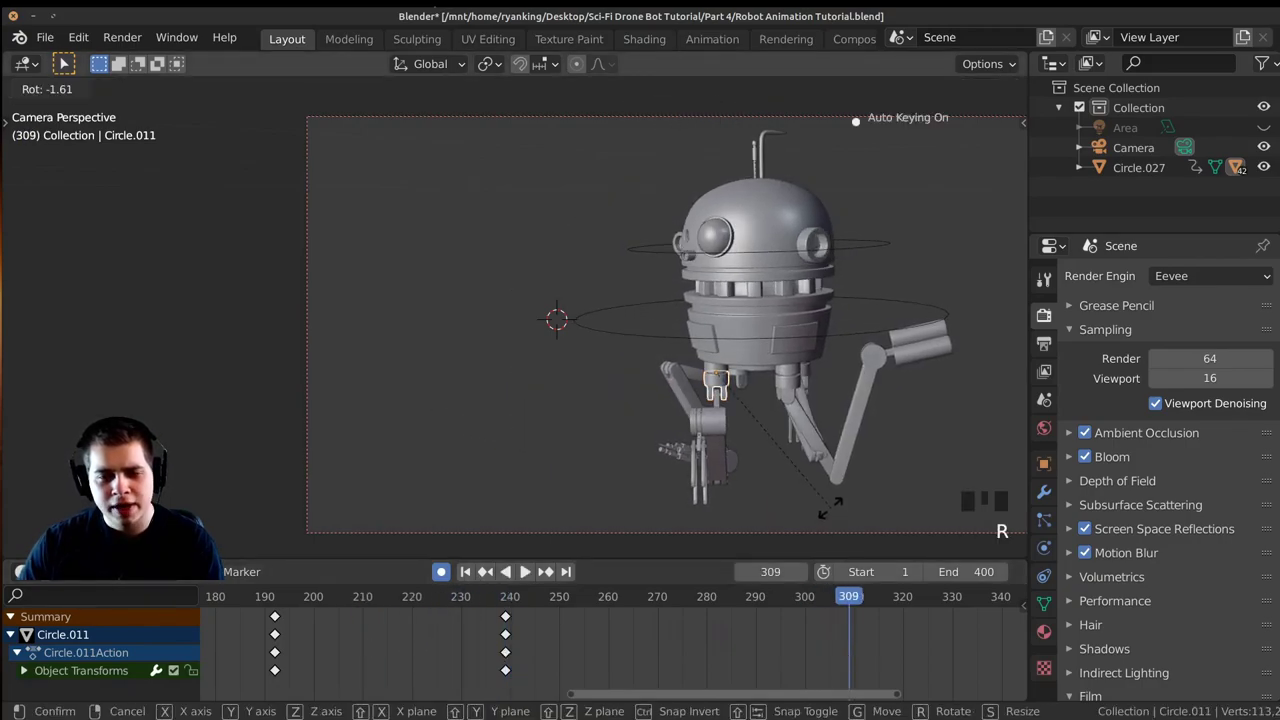
left_click(580, 55)
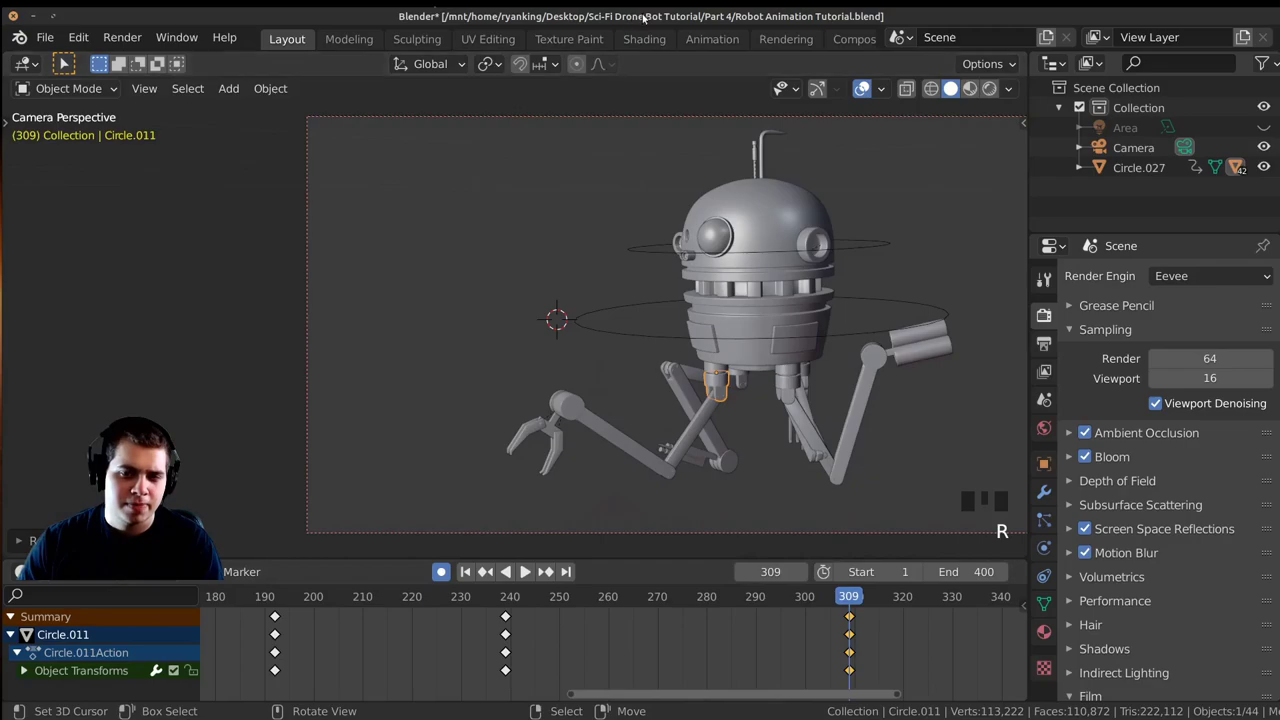
Rotate the claw arm's upper segment, lower segment and wrist at frame 309.
key("r")
left_click(764, 383)
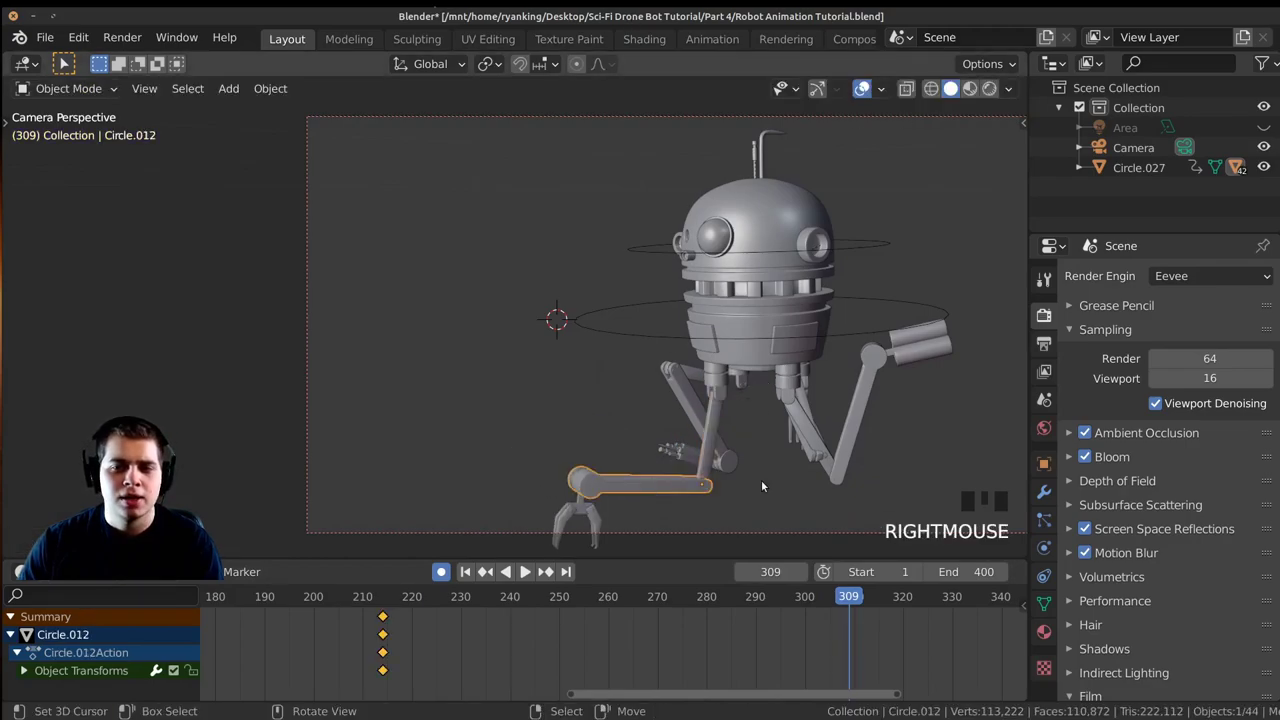
key("r")
left_click(616, 431)
left_click(603, 440)
key("r")
Rotate the claw arm's shoulder joint around the global Z axis at frame 256 and play back the motion.
left_click_drag(757, 640, 588, 640)
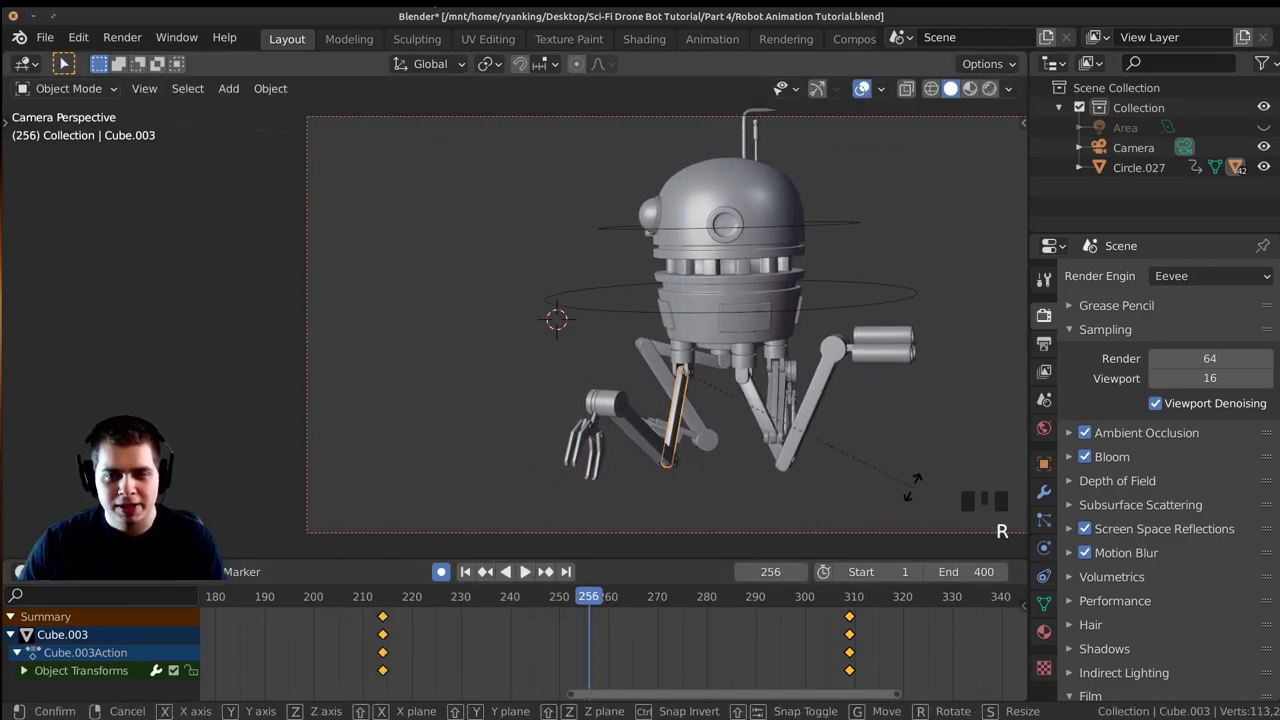
key("r")
right_click(817, 465)
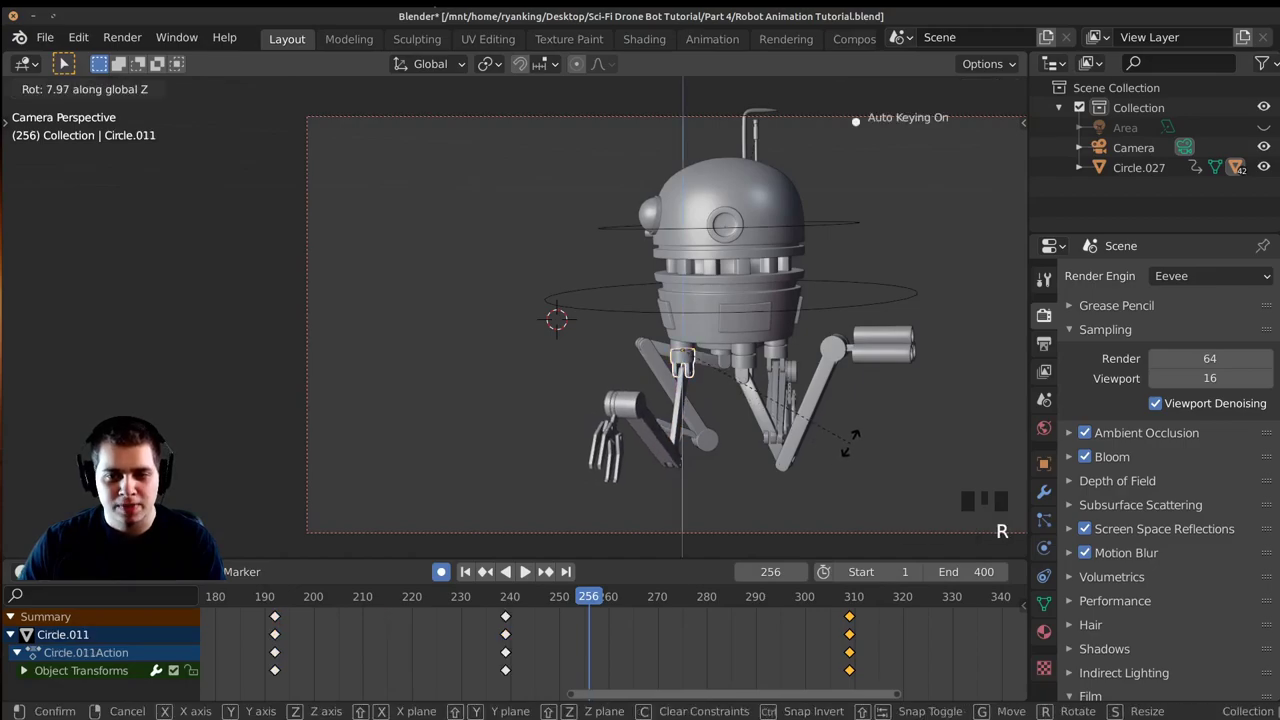
left_click(848, 443)
key("space")
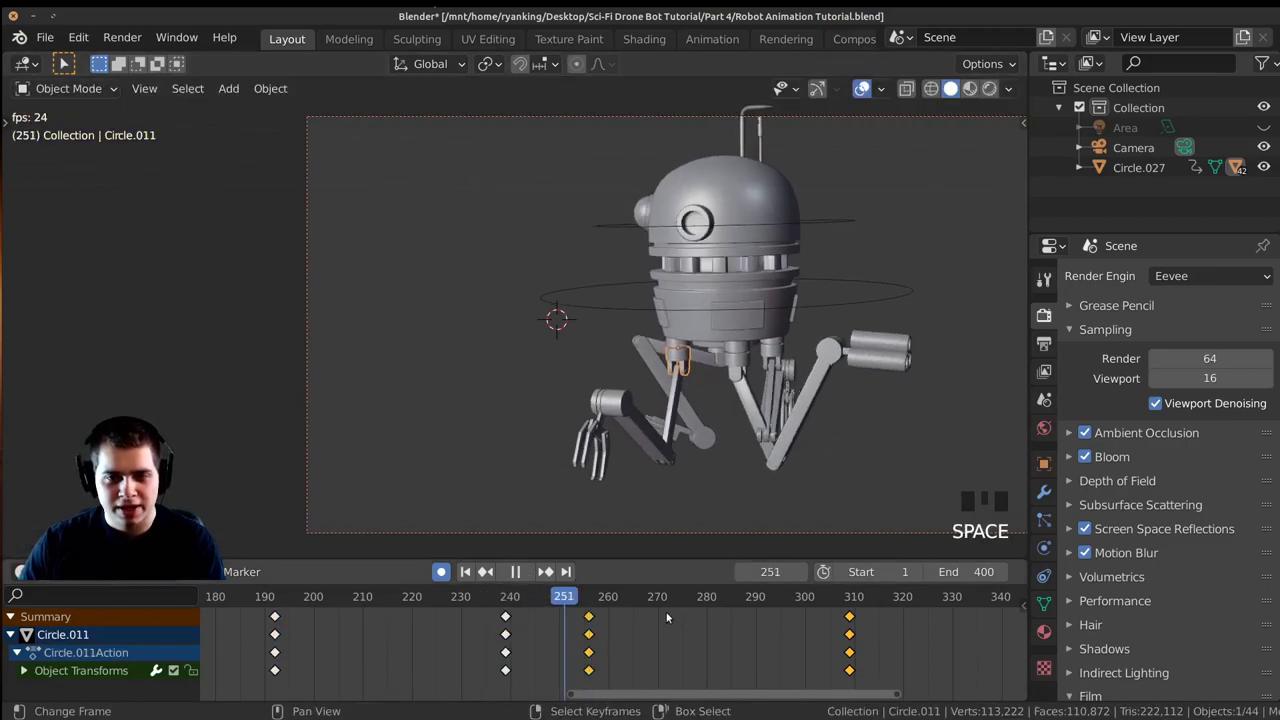
left_click(281, 645)
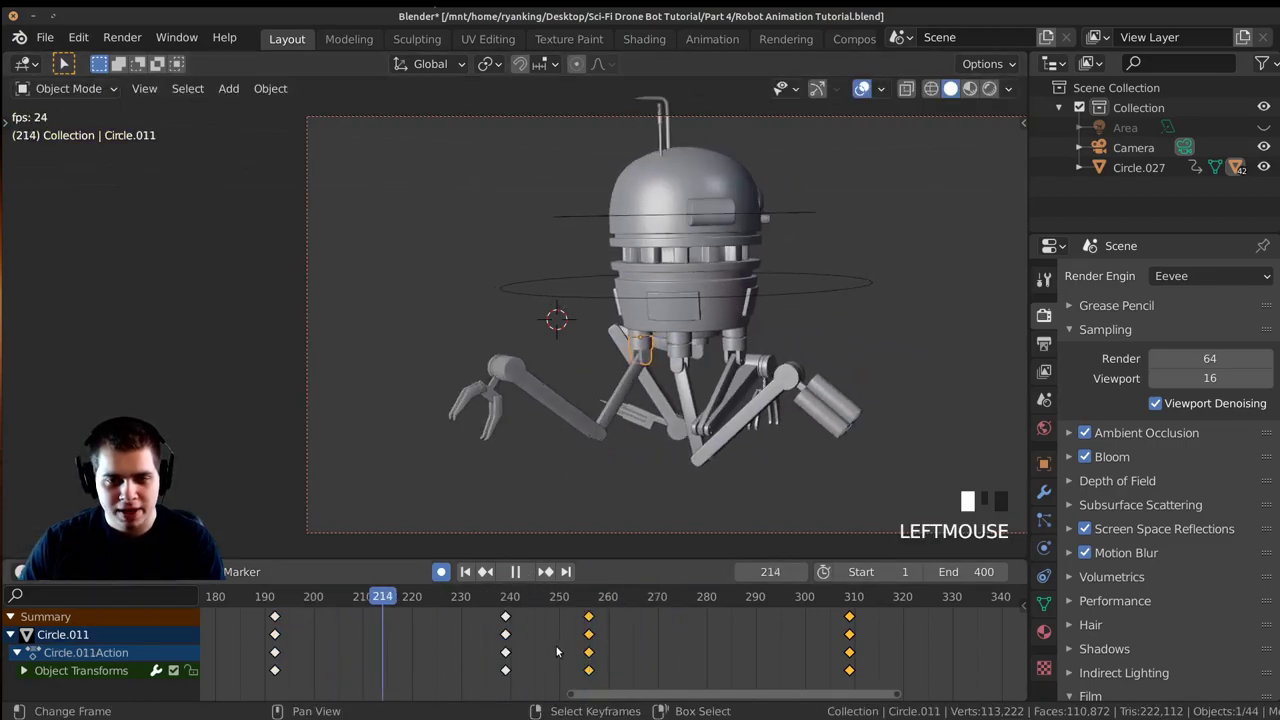
middle_click_drag(640, 480, 723, 523)
key("KP_0")
Rotate the claw arm's shoulder joint and upper segment at frame 332.
left_click(668, 636)
left_click_drag(668, 641, 623, 636)
scroll(637, 405, "up", 3)
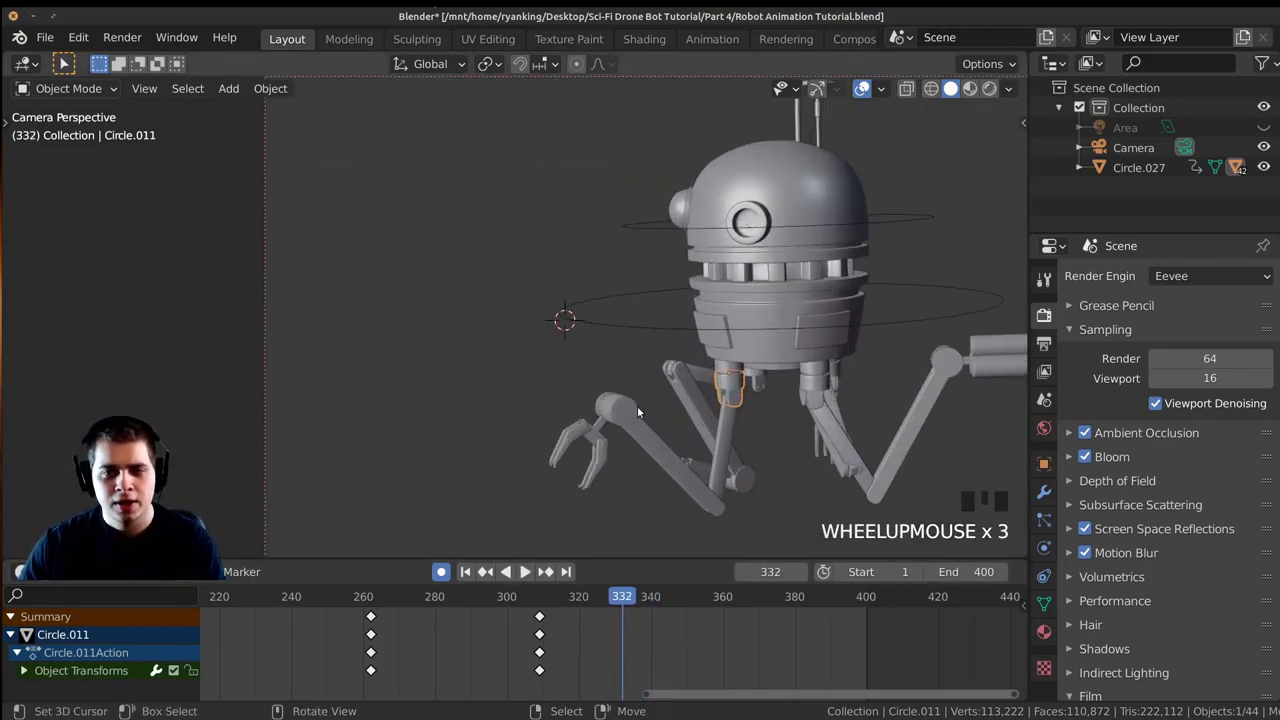
left_click(812, 418)
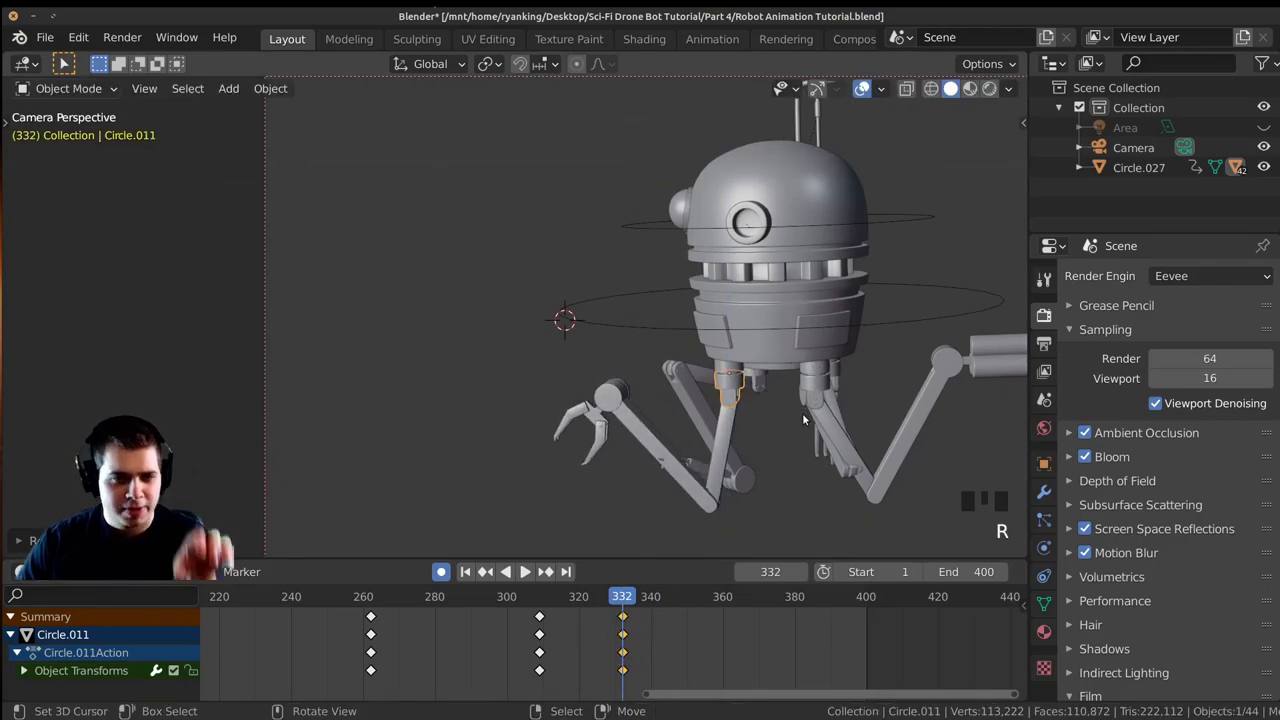
key("r")
left_click(676, 460)
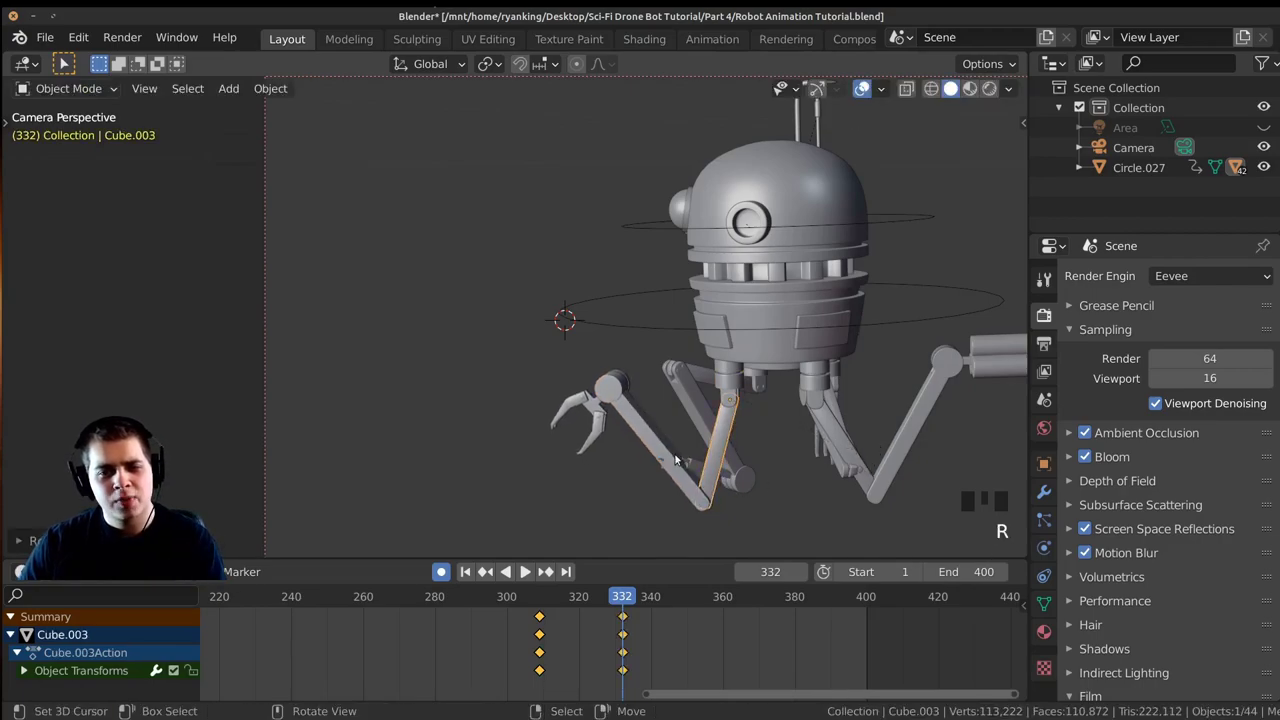
Insert a keyframe for the claw's inner finger at frame 332 and play back the exit motion.
left_click(589, 403)
key("i")
right_click(592, 432)
key("i")
left_click(602, 628)
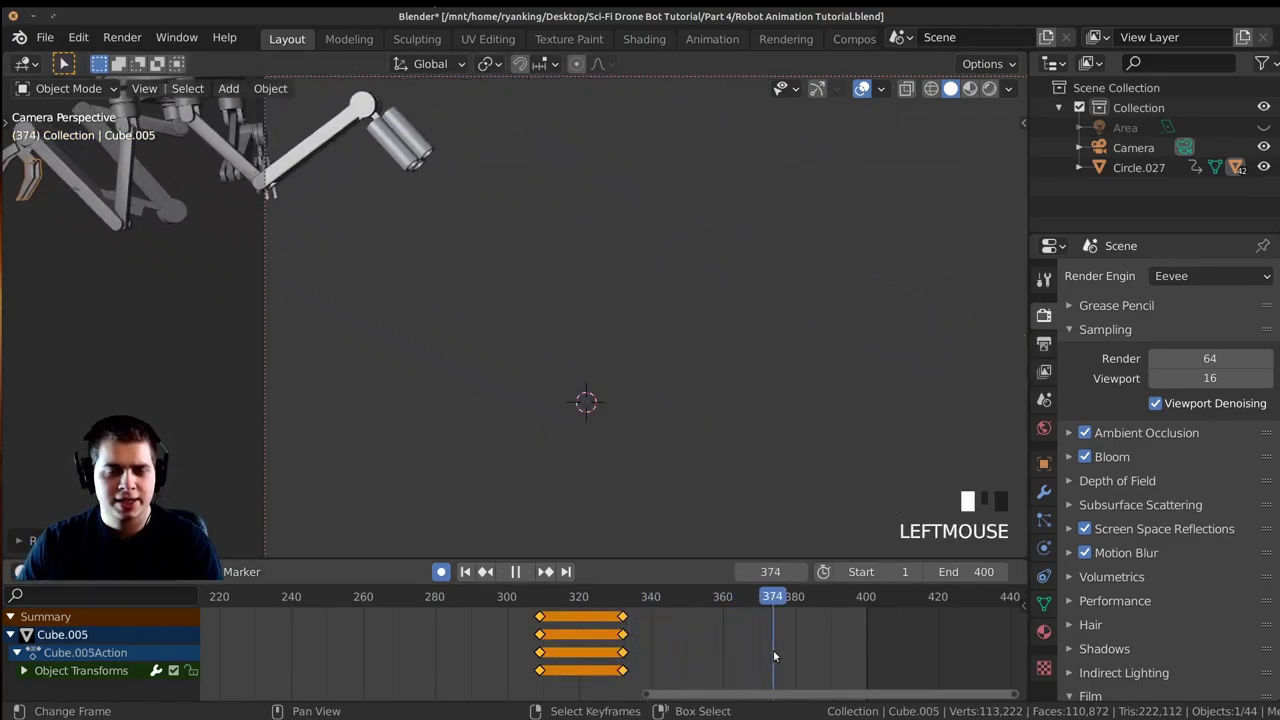
key("space")
Rotate the claw arm's upper and lower segments at frame 380 to change the arm's pose.
key("KP_Decimal")
scroll(541, 420, "down", 7)
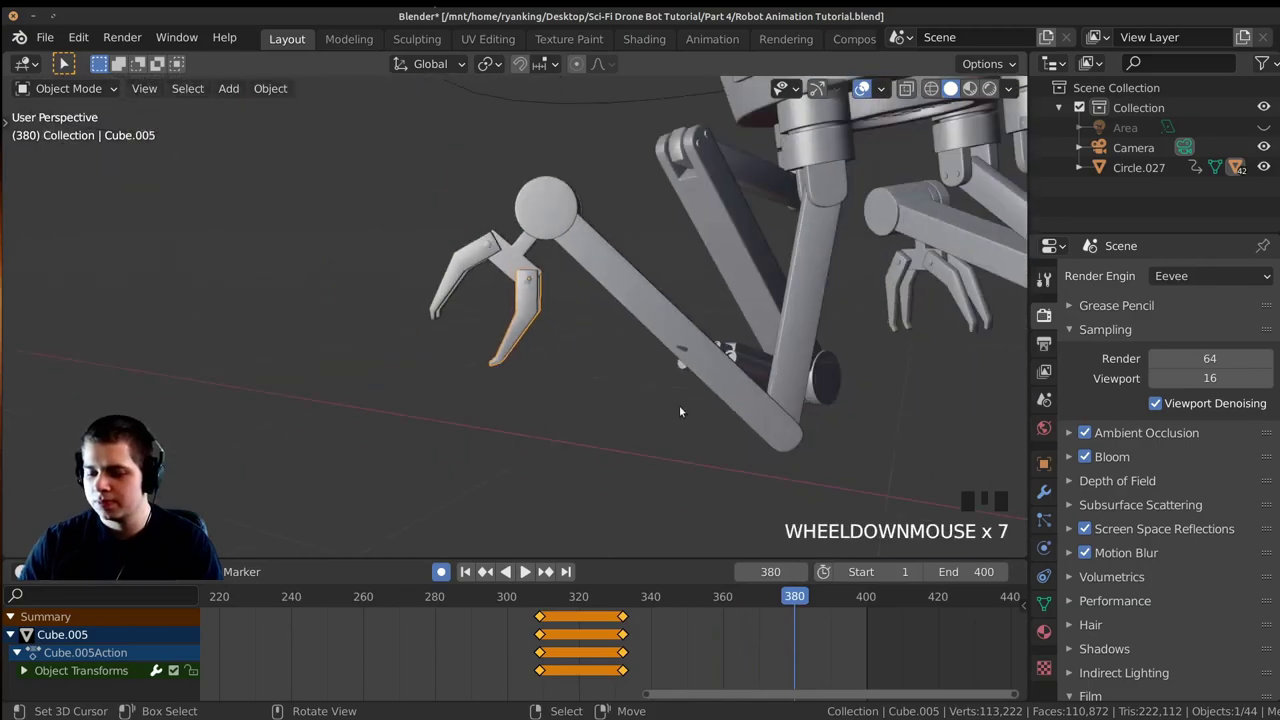
middle_click_drag(680, 420, 693, 313)
left_click(691, 306)
key("r")
left_click(771, 293)
left_click(658, 353)
key("r")
left_click(723, 337)
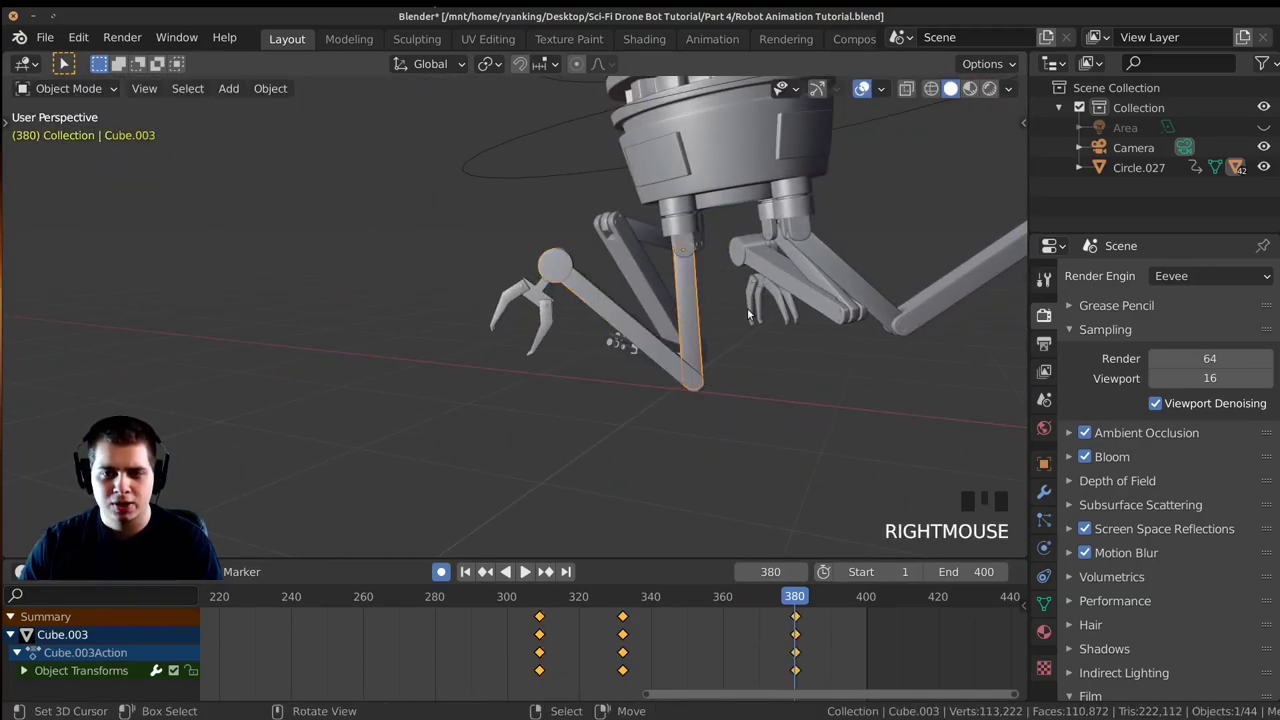
key("r")
Rotate both claw fingers toward each other at frame 380 to close the claw slightly.
left_click(538, 308)
key("r")
right_click(573, 318)
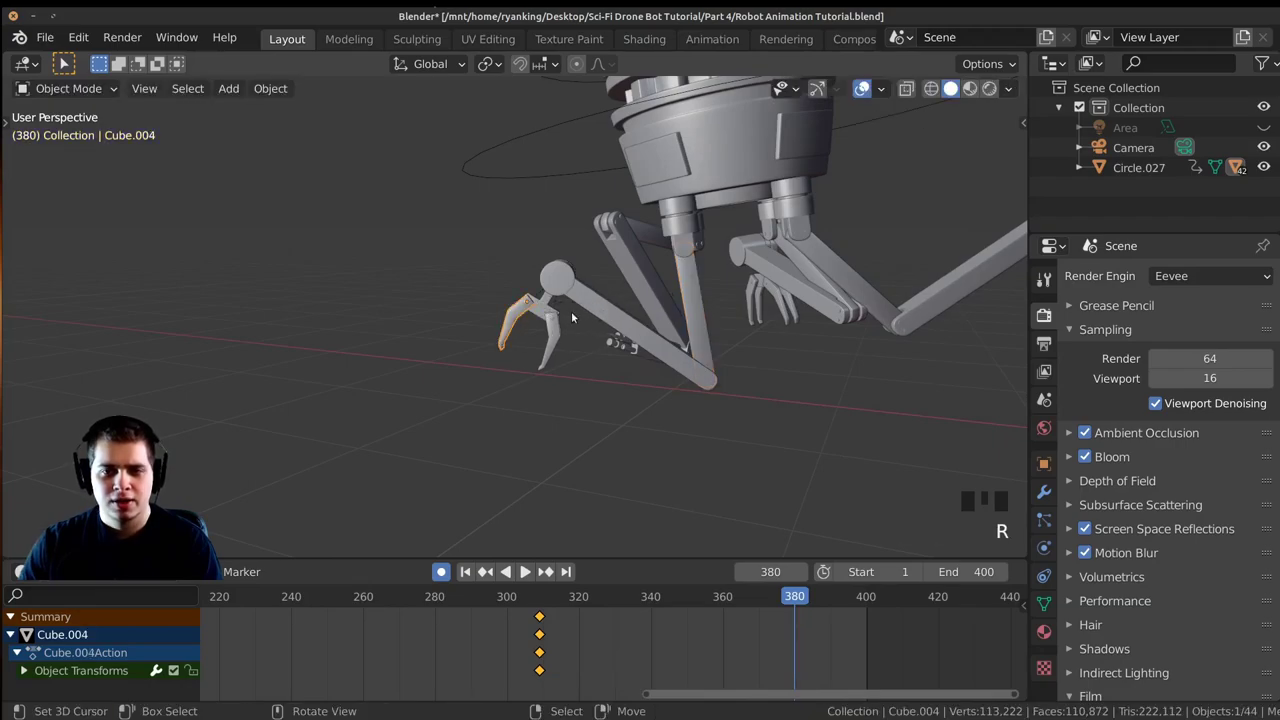
key("r")
right_click(564, 350)
right_click(564, 352)
key("r")
left_click(535, 374)
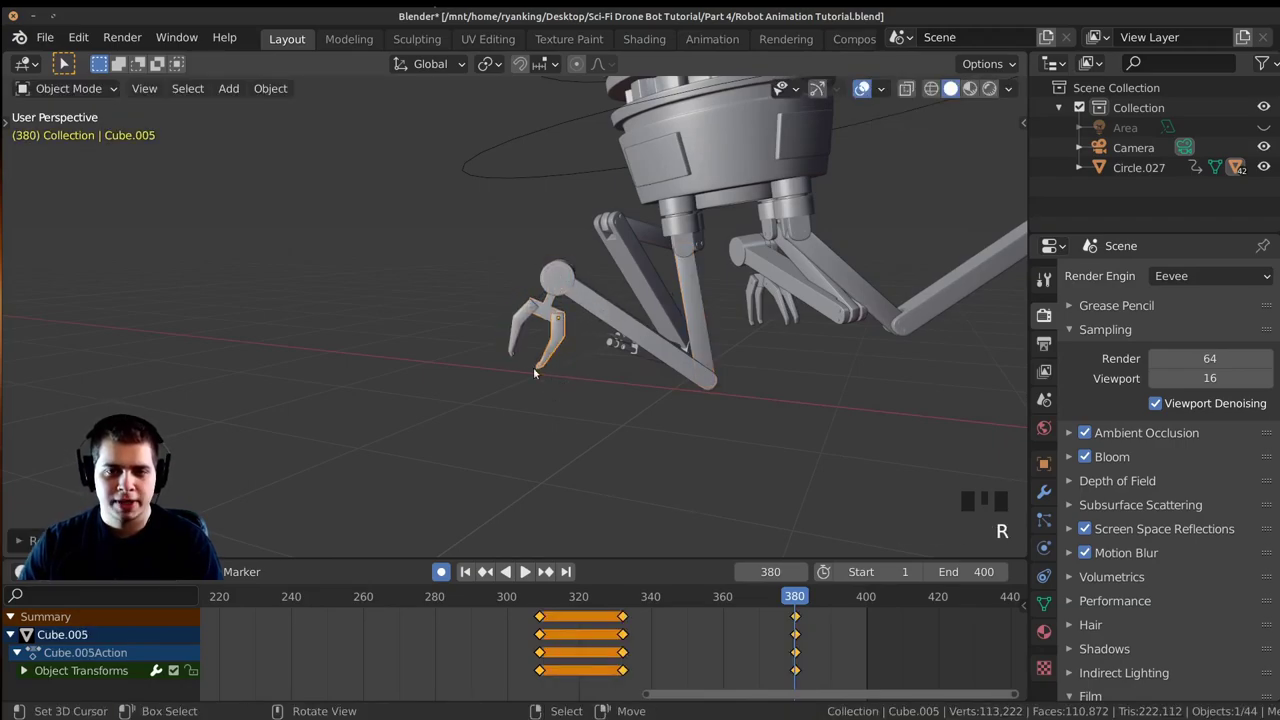
key("r")
left_click(549, 328)
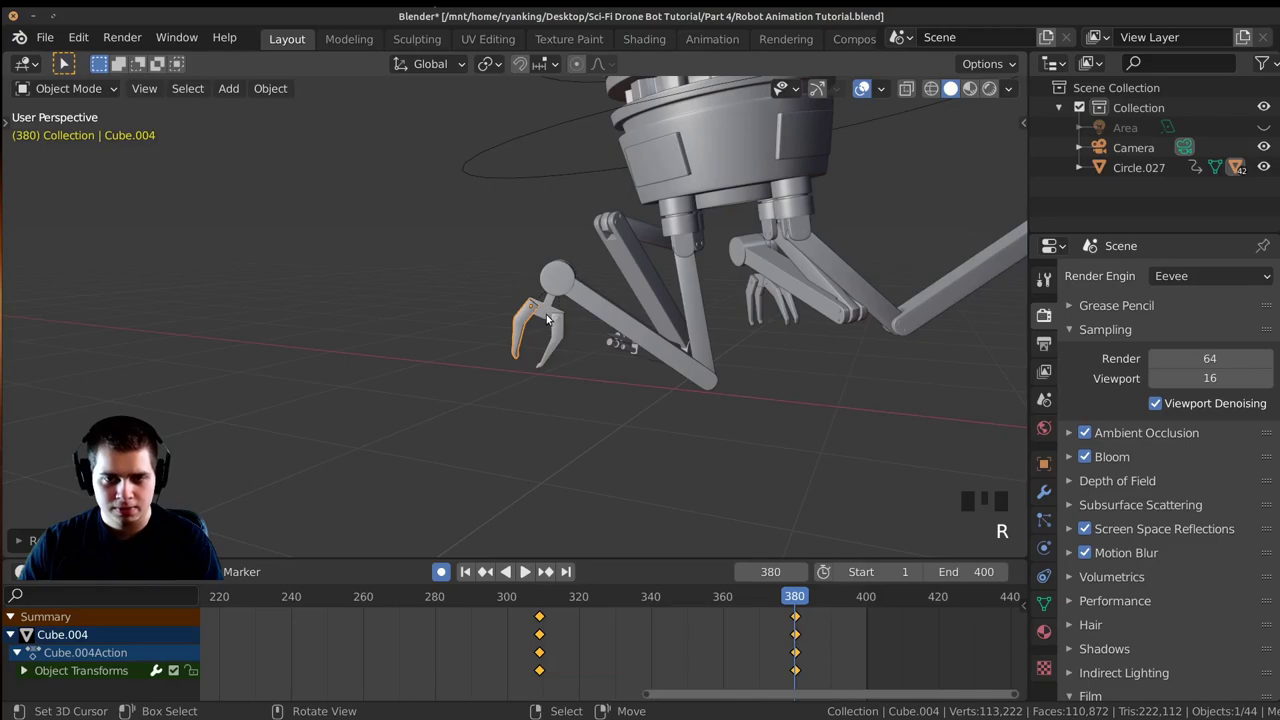
Move the last keyframe of the claw arm's upper segment to frame 356 and play back the motion.
key("g")
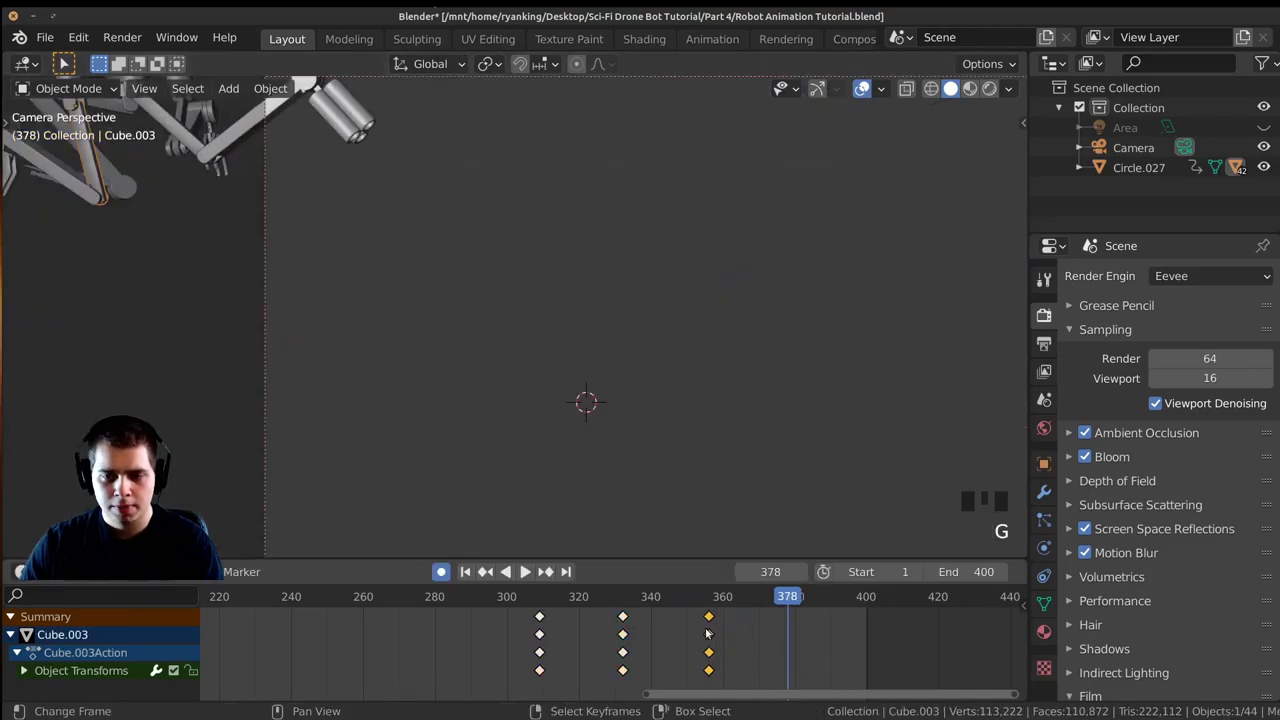
left_click(622, 630)
key("space")
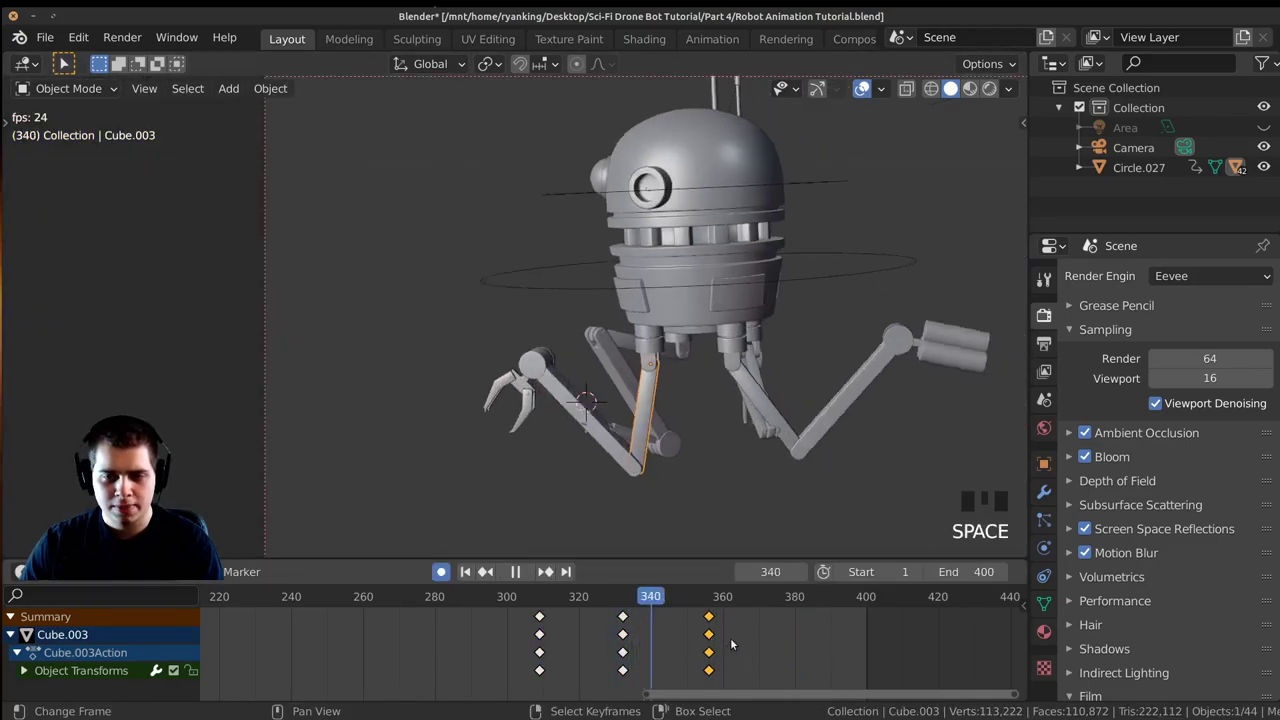
left_click(515, 571)
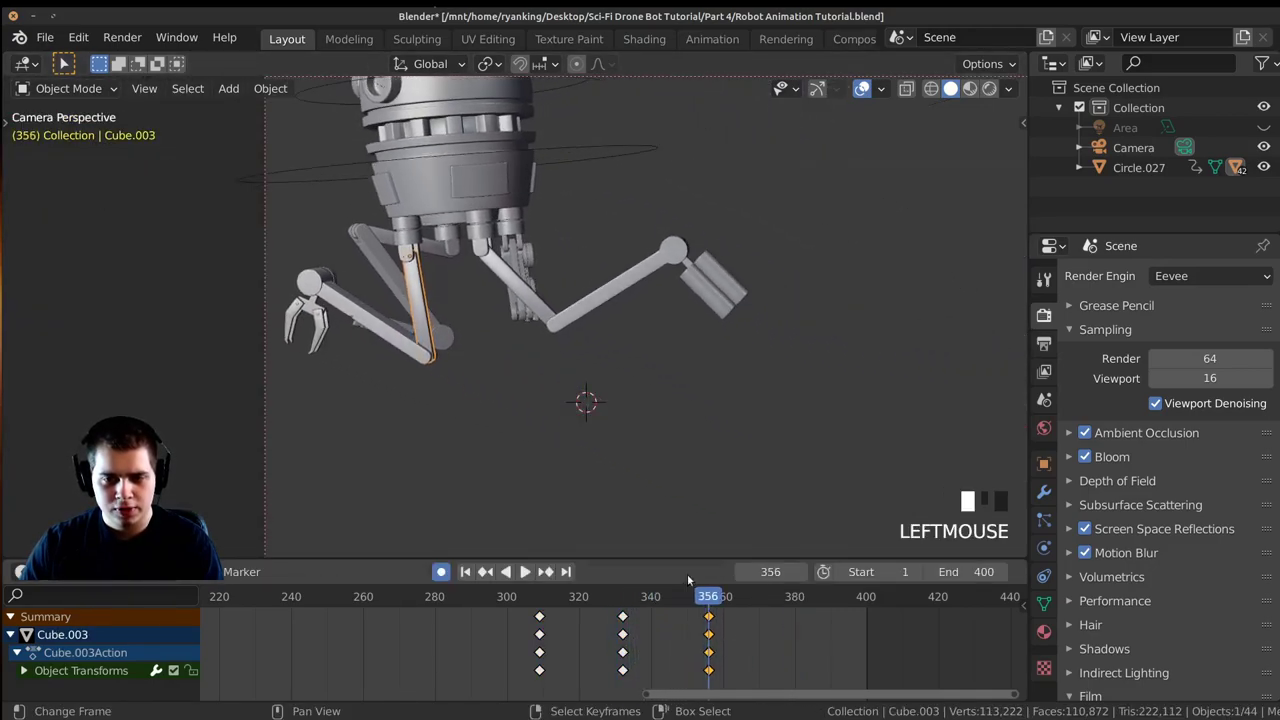
Save the project and play back the end of the robot's flight animation from about frame 300.
left_click(45, 37)
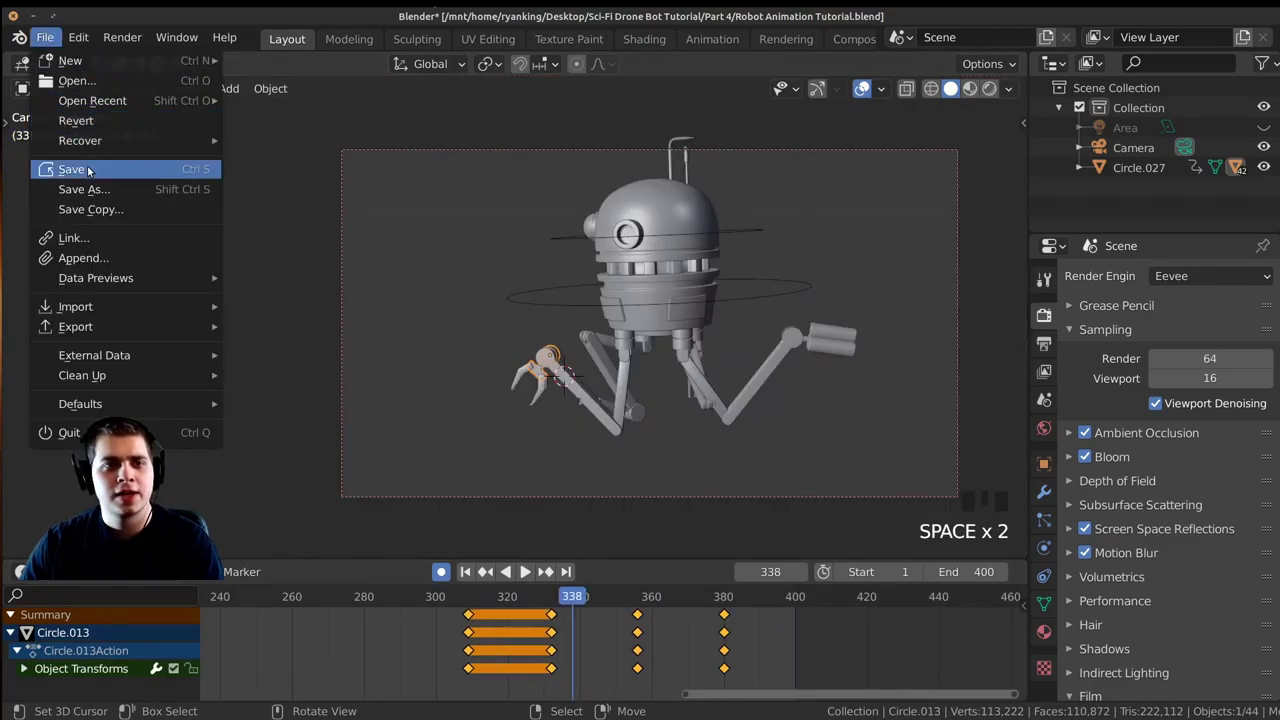
left_click(88, 171)
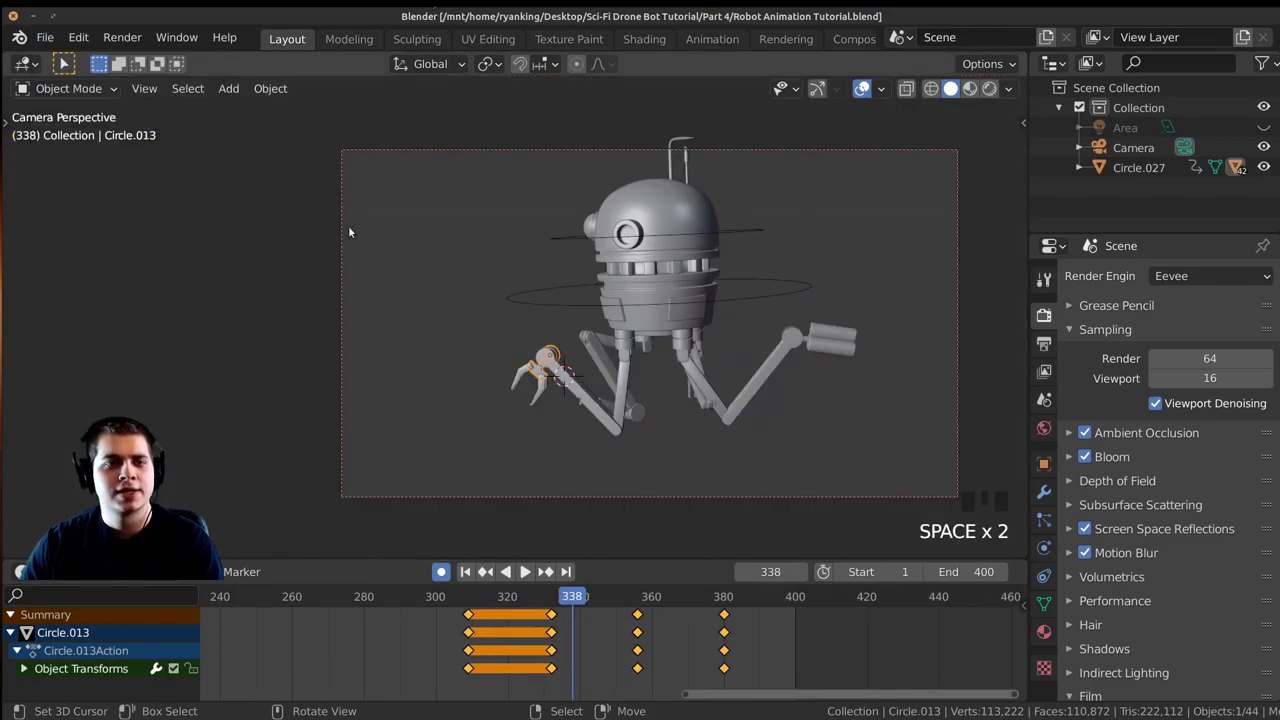
middle_click_drag(620, 672, 678, 682)
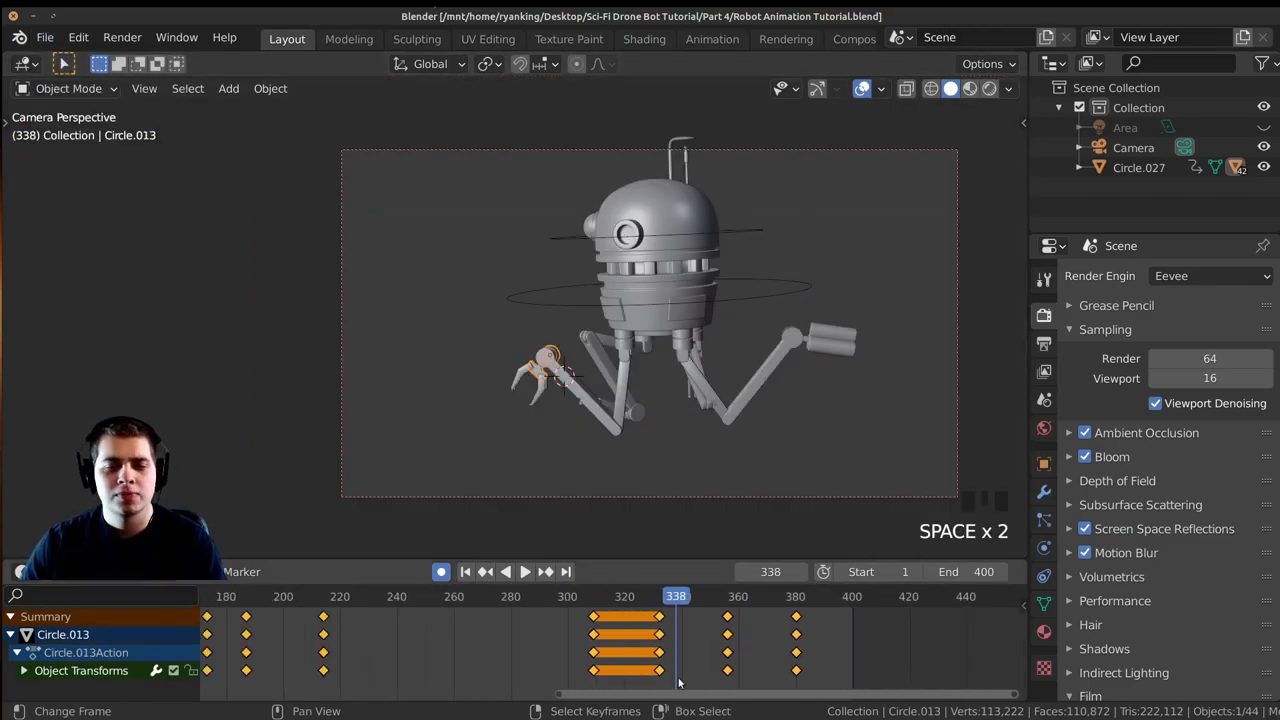
scroll(667, 656, "down", 1)
left_click(567, 625)
key("space")
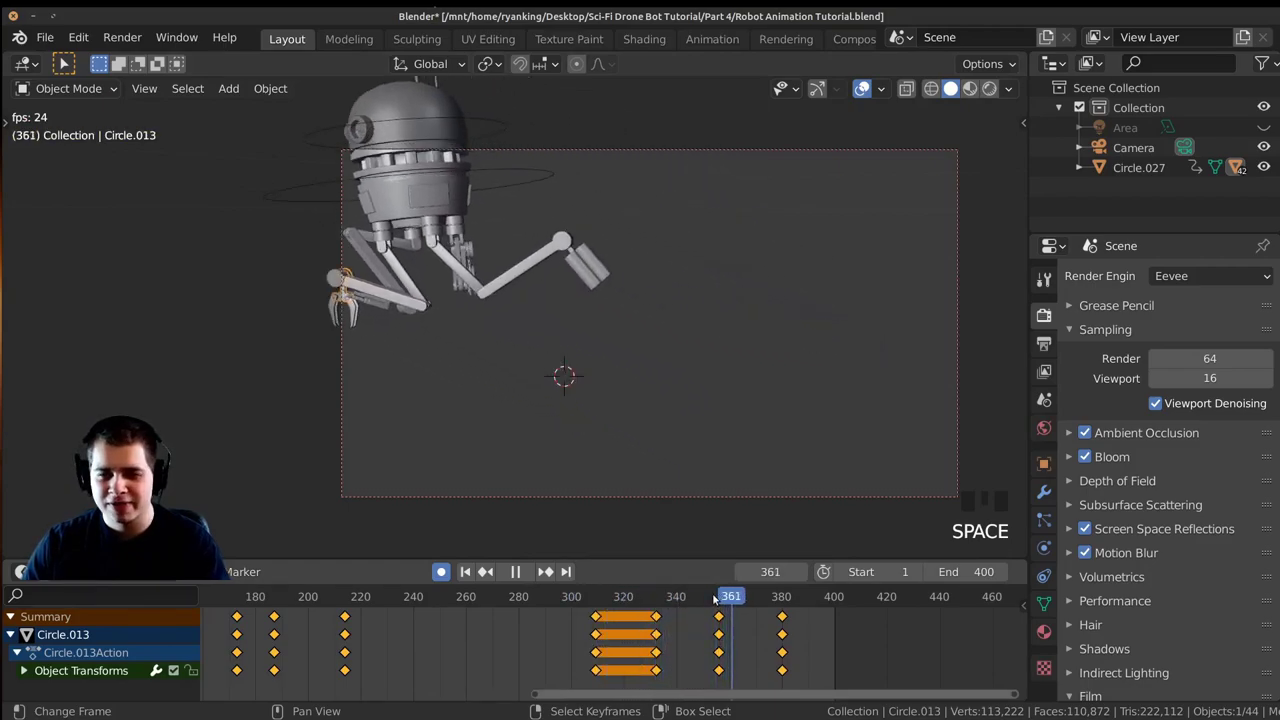
key("space")
Examine the arms' motion by replaying and scrubbing the animation, ending at frame 142 with a view beneath the robot.
left_click_drag(801, 651, 393, 662)
scroll(595, 663, "down", 1)
key("space")
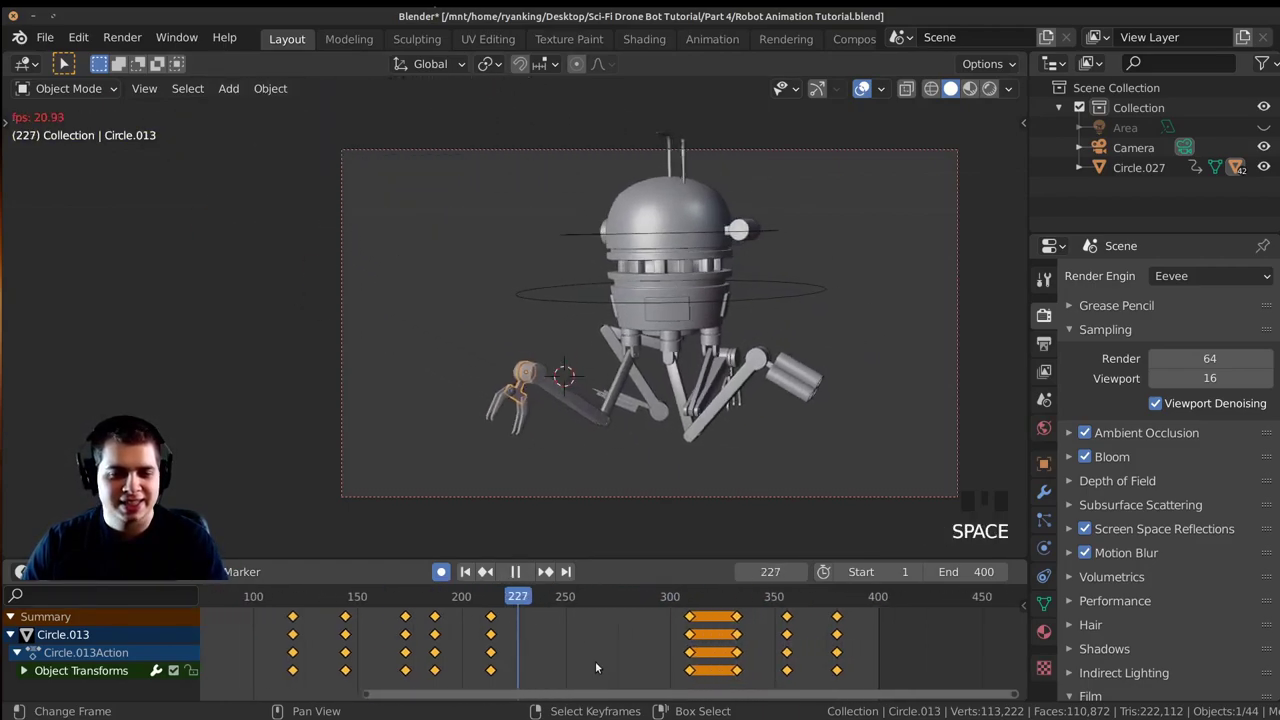
key("a")
key("a")
middle_click_drag(642, 623, 659, 612)
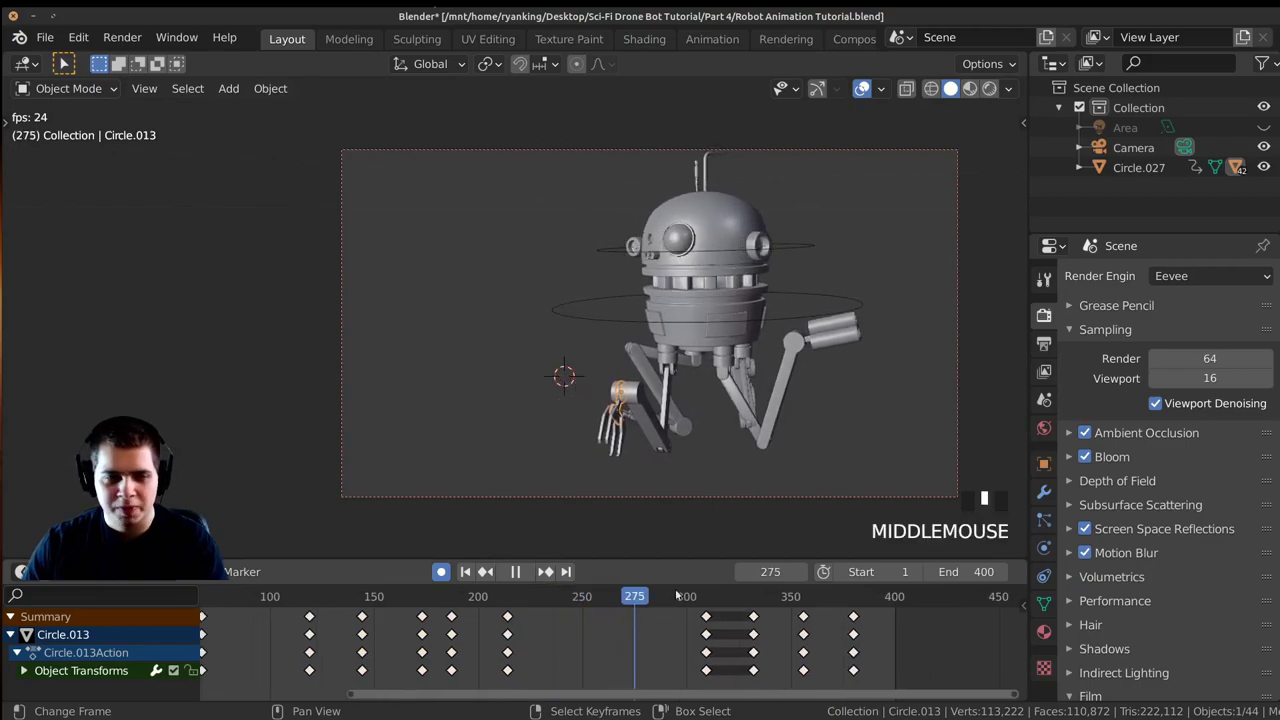
middle_click_drag(717, 454, 705, 453, "shift")
left_click_drag(706, 676, 395, 643)
scroll(395, 643, "down", 4)
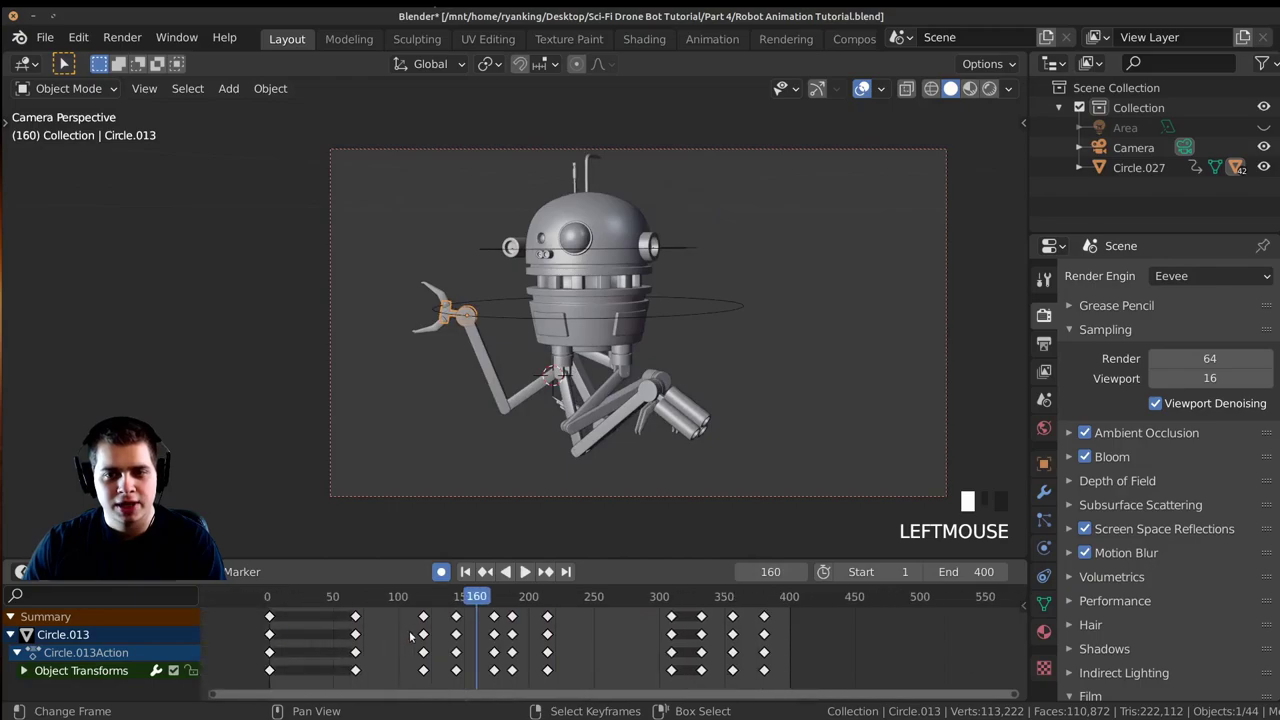
middle_click_drag(395, 643, 494, 641)
left_click_drag(494, 641, 402, 638)
key("space")
middle_click_drag(771, 400, 624, 390)
scroll(680, 360, "up", 2)
middle_click_drag(681, 360, 588, 348)
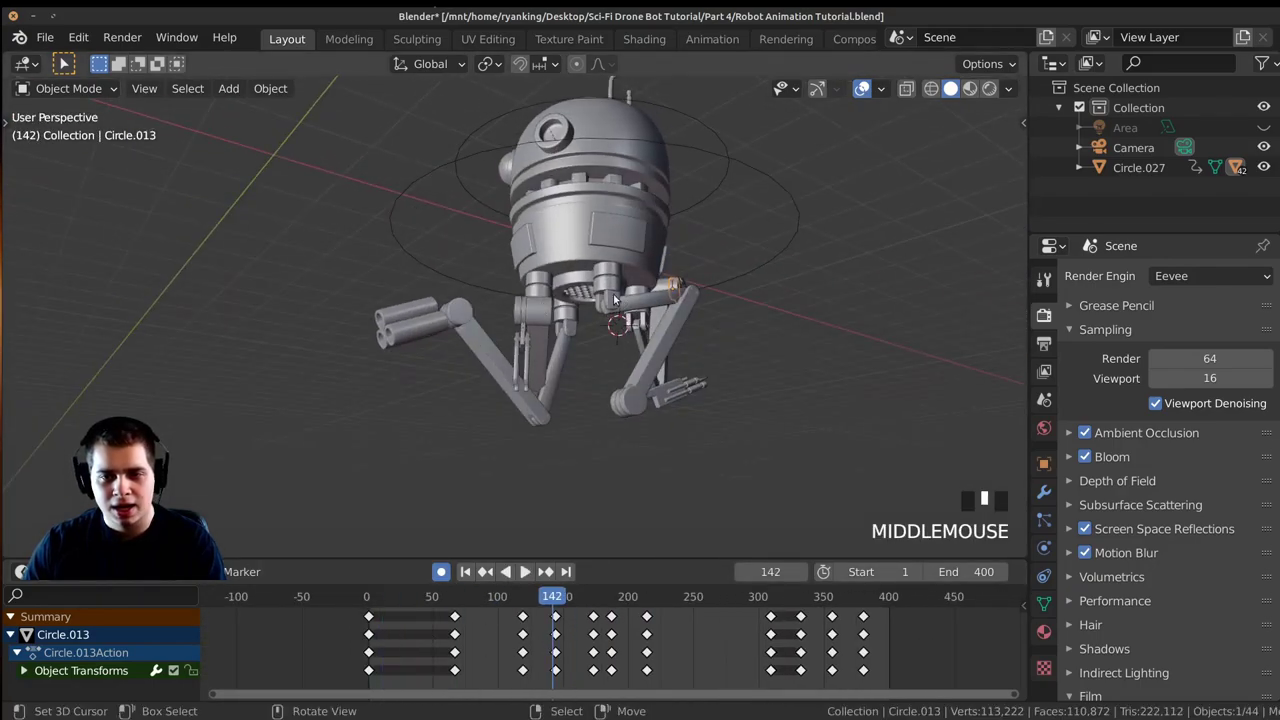
Select the unanimated arm's shoulder joint, Circle.019, and play the animation through the camera from frame 0.
left_click_drag(530, 612, 367, 610)
key("KP_0")
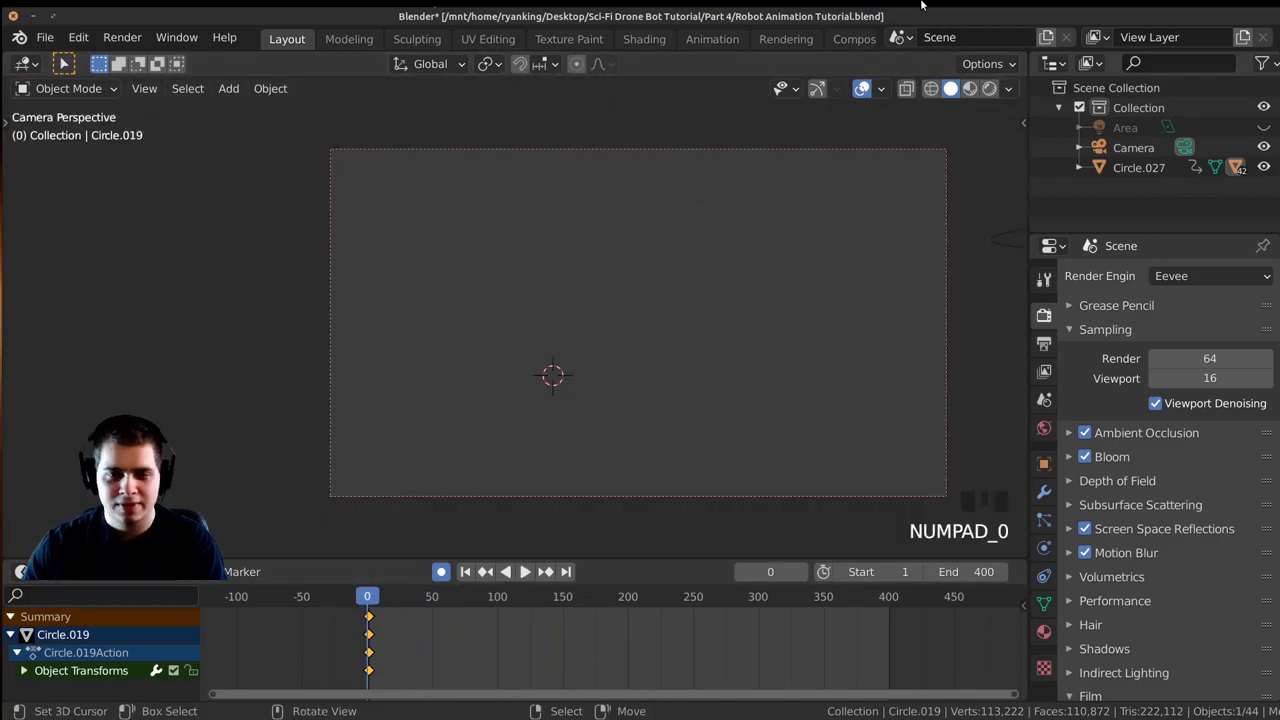
middle_click_drag(675, 98, 617, 413)
key("KP_0")
key("space")
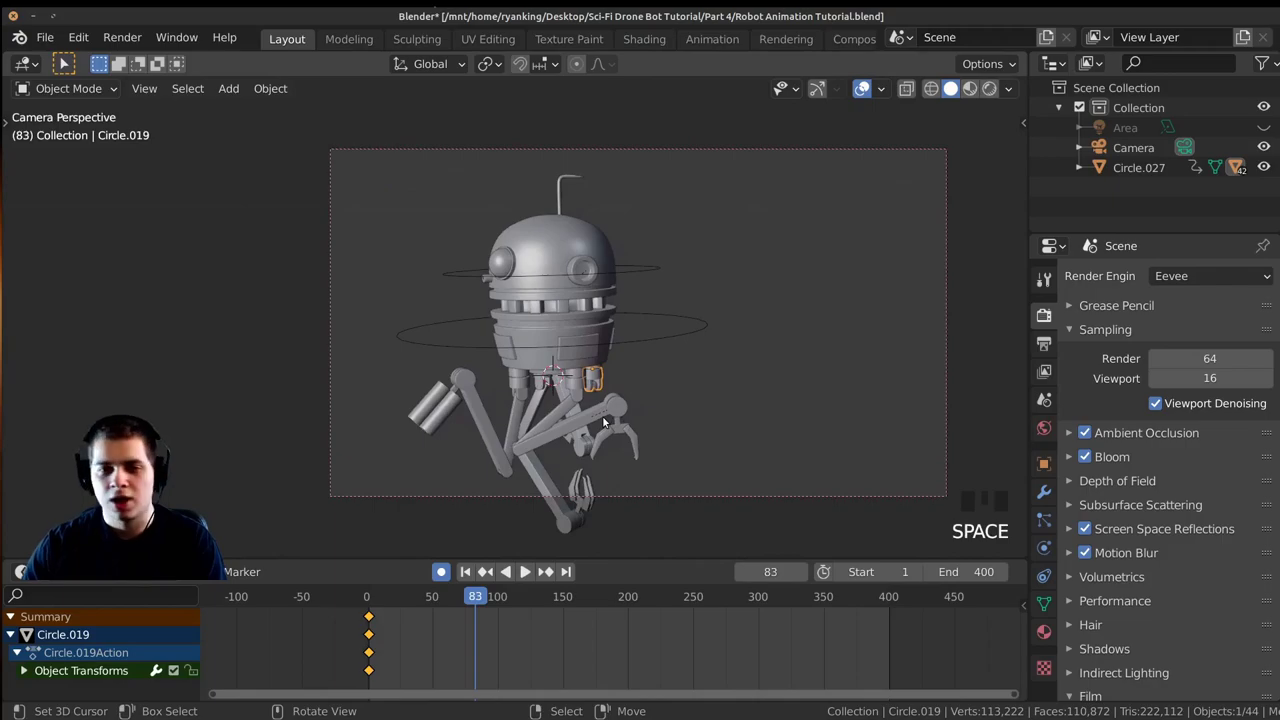
Hold the starting pose of the arm attached to Circle.019 by keyframing its parts at frame 70.
left_click_drag(422, 637, 455, 648)
scroll(673, 427, "up", 3)
middle_click_drag(673, 427, 686, 335, "shift")
right_click(712, 440)
middle_click_drag(712, 440, 700, 400)
right_click(636, 358)
key("g")
left_click(636, 358)
middle_click_drag(636, 358, 692, 383)
right_click(685, 334)
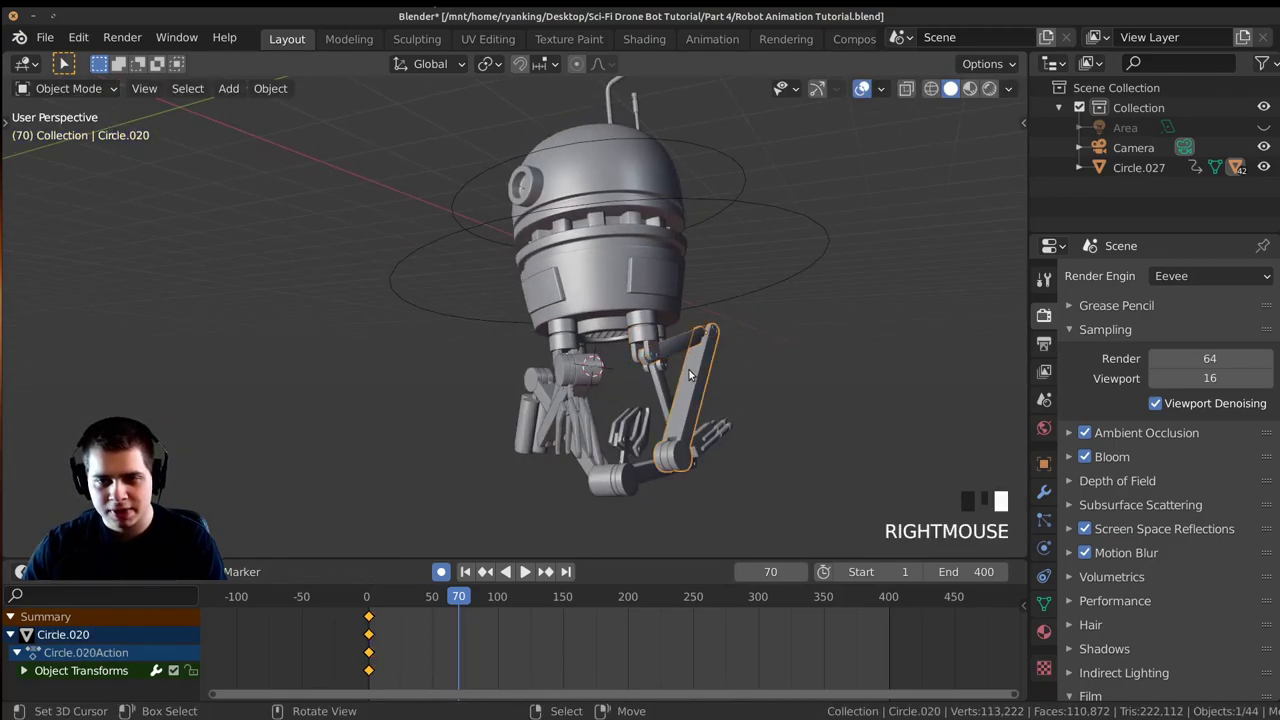
At frame 110, rotate the shoulder joint Circle.019 and swing the upper arm segment Cube.009 downward.
middle_click_drag(712, 441, 891, 468)
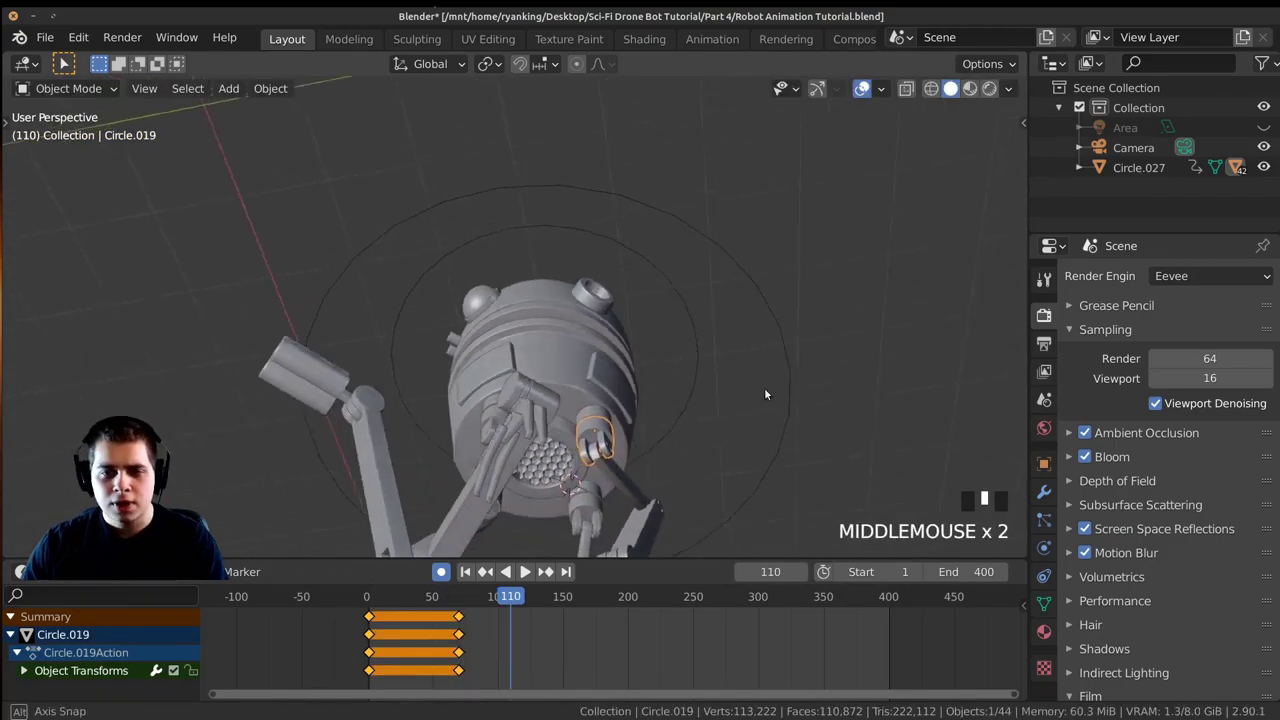
key("r")
left_click(563, 287)
middle_click_drag(563, 287, 745, 311)
right_click(651, 437)
key("r")
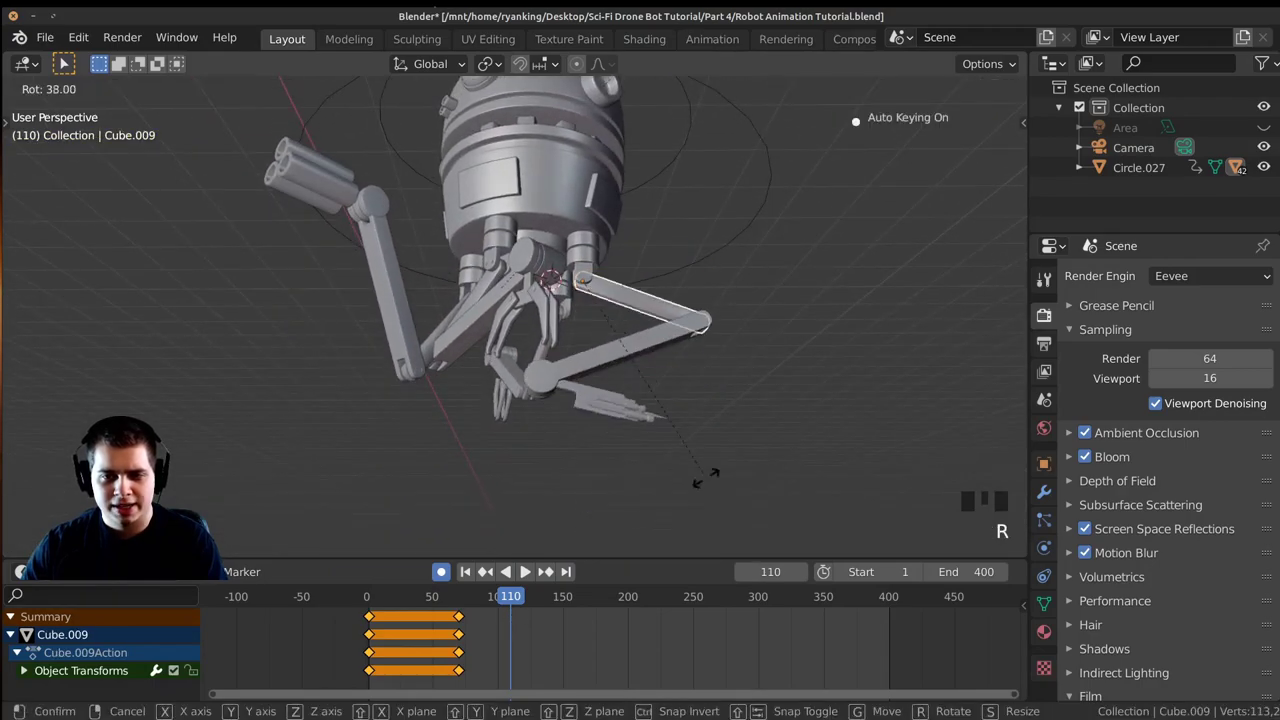
left_click(569, 5)
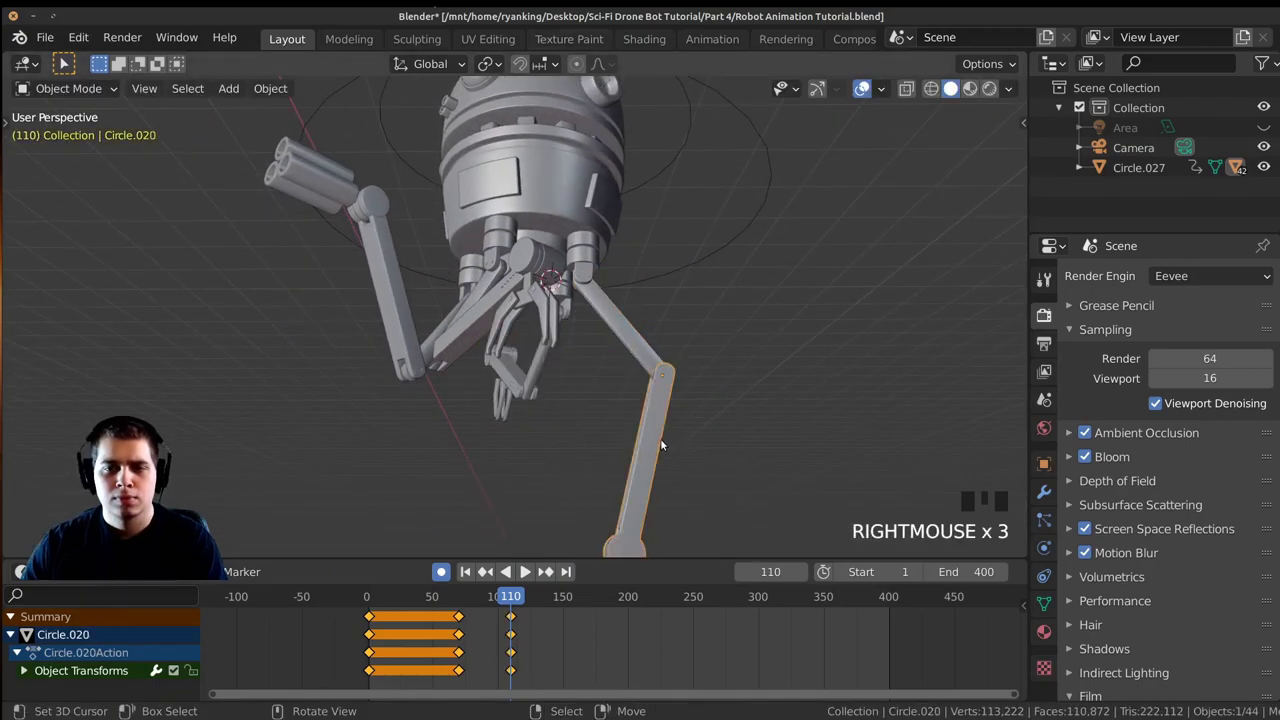
Rotate the forearm Circle.020 inward and readjust the upper arm segment Cube.009 at frame 110.
key("r")
left_click(633, 392)
right_click(650, 348)
key("r")
left_click(682, 337)
scroll(632, 541, "down", 1)
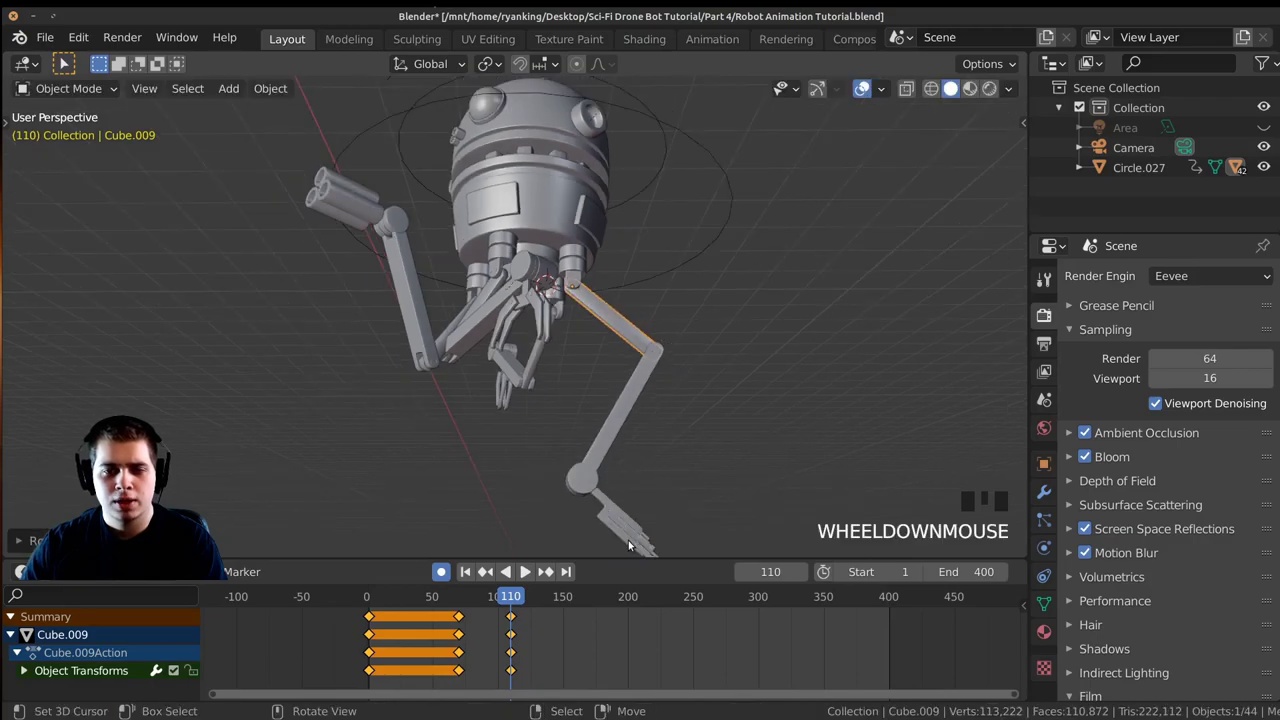
Rotate the hand Circle.021 at frame 110 and replay the motion through the camera from frame 60.
key("g")
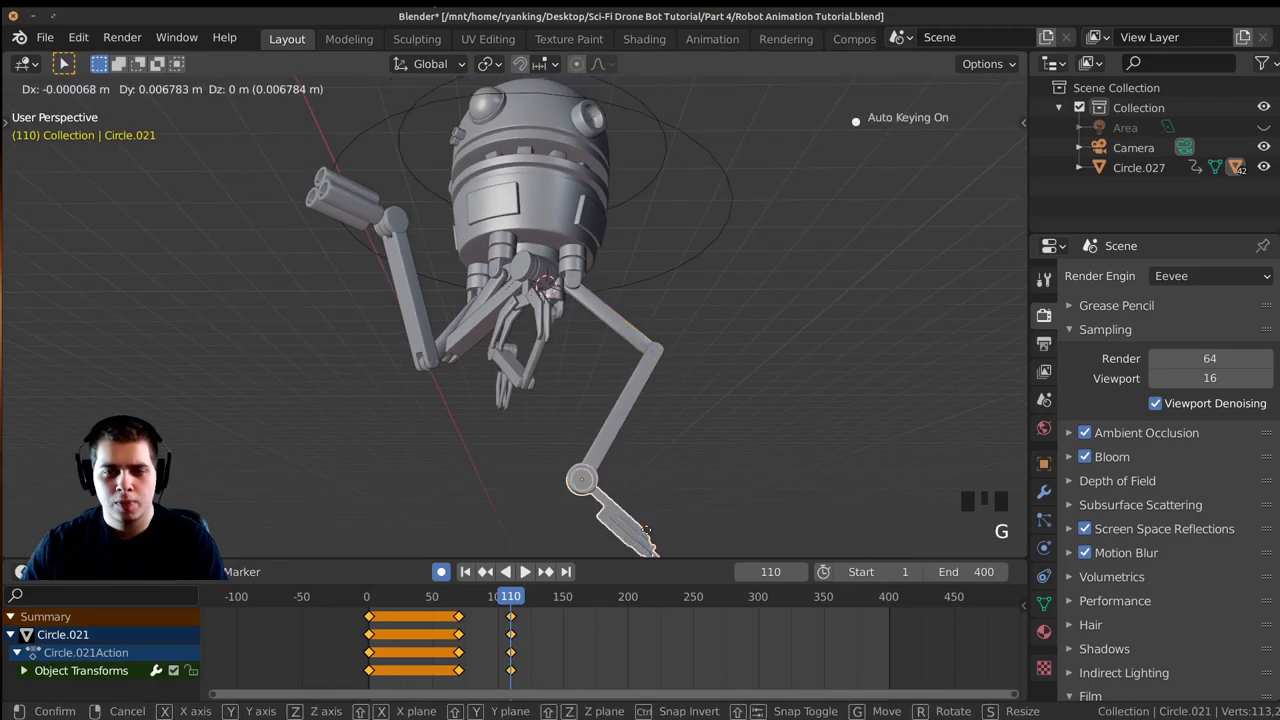
key("r")
left_click(418, 375)
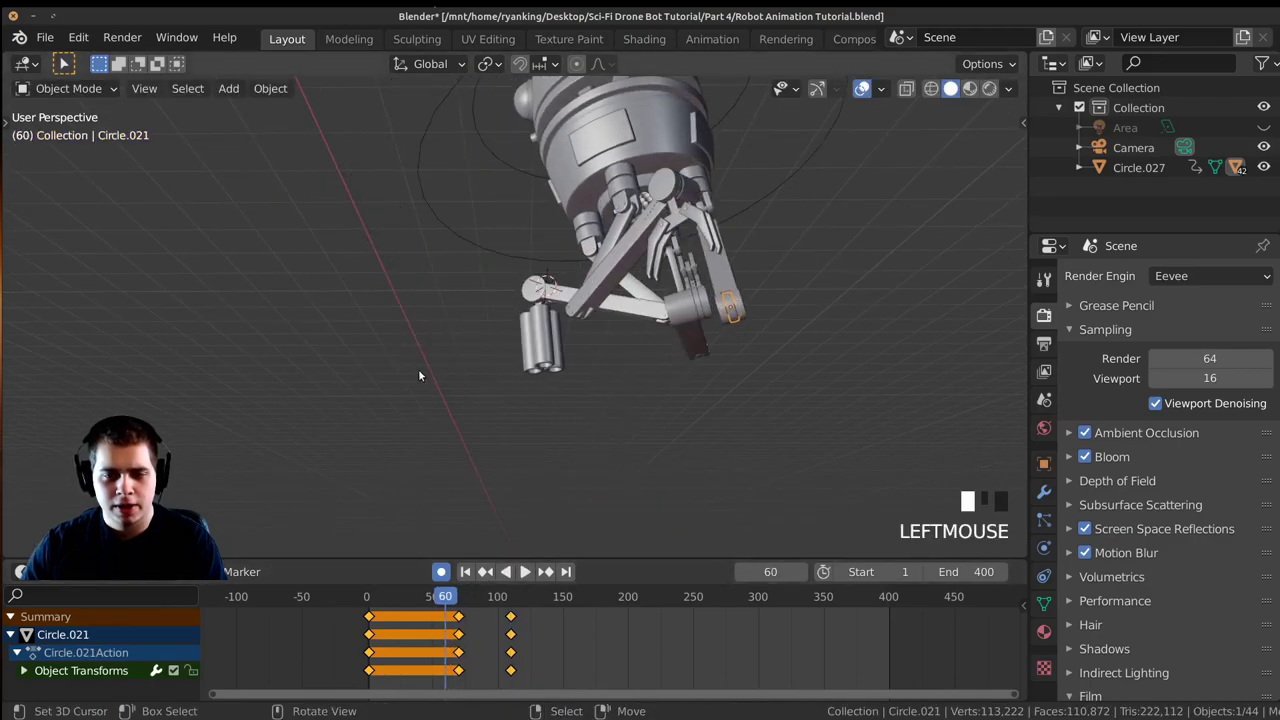
key("KP_0")
key("space")
Review the arm's motion between frames 153 and 240 from several angles to find the frame for the next pose.
middle_click_drag(760, 380, 603, 437, "shift")
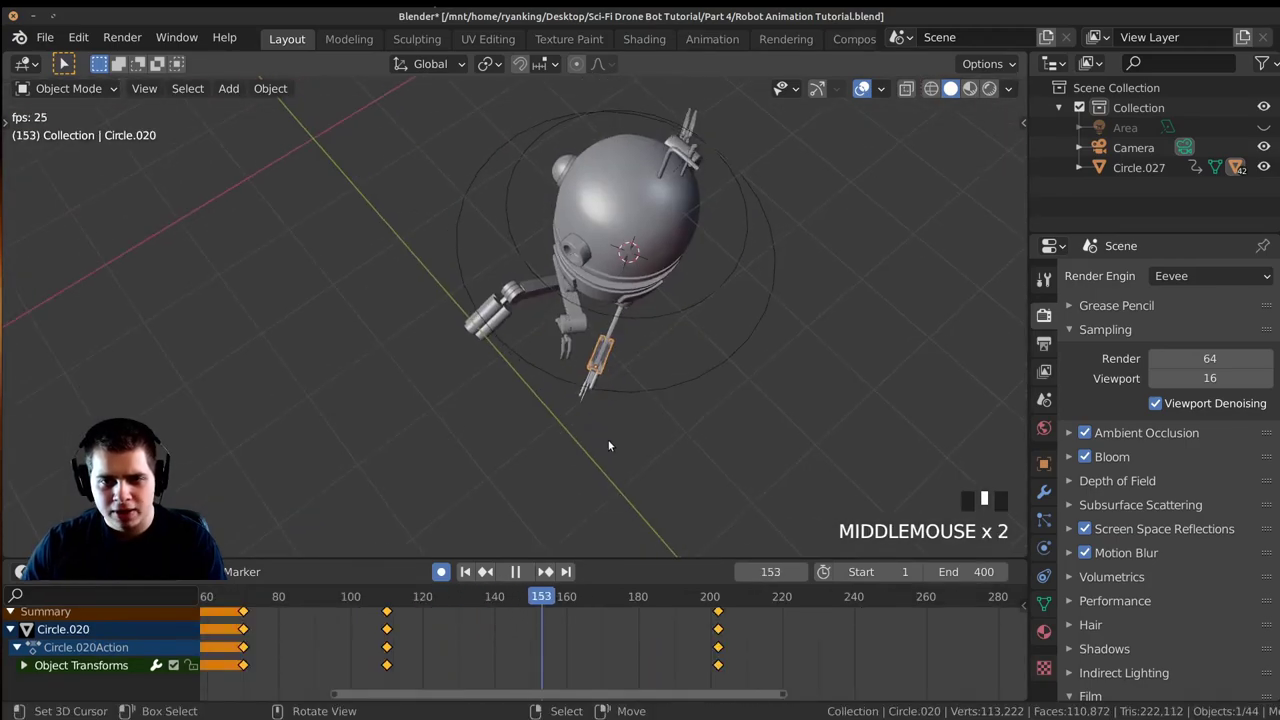
left_click_drag(663, 693, 709, 694)
scroll(609, 653, "down", 1)
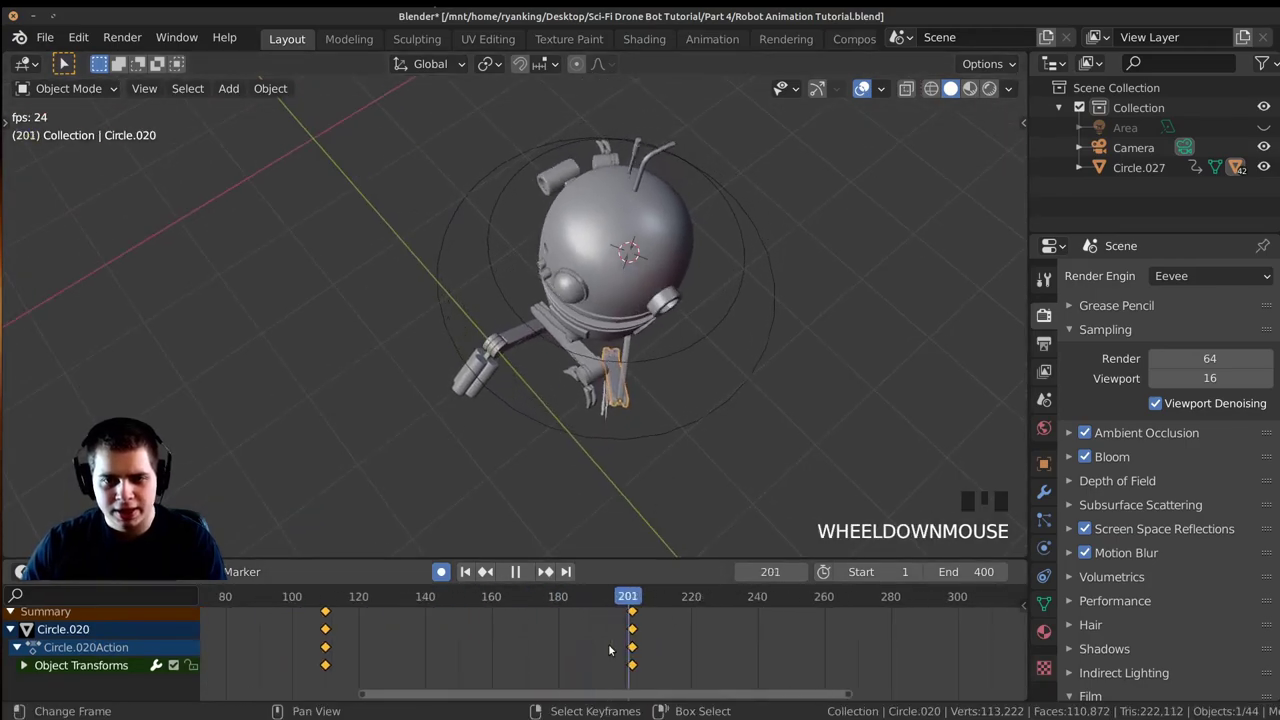
left_click(712, 628)
key("space")
middle_click_drag(706, 309, 725, 634)
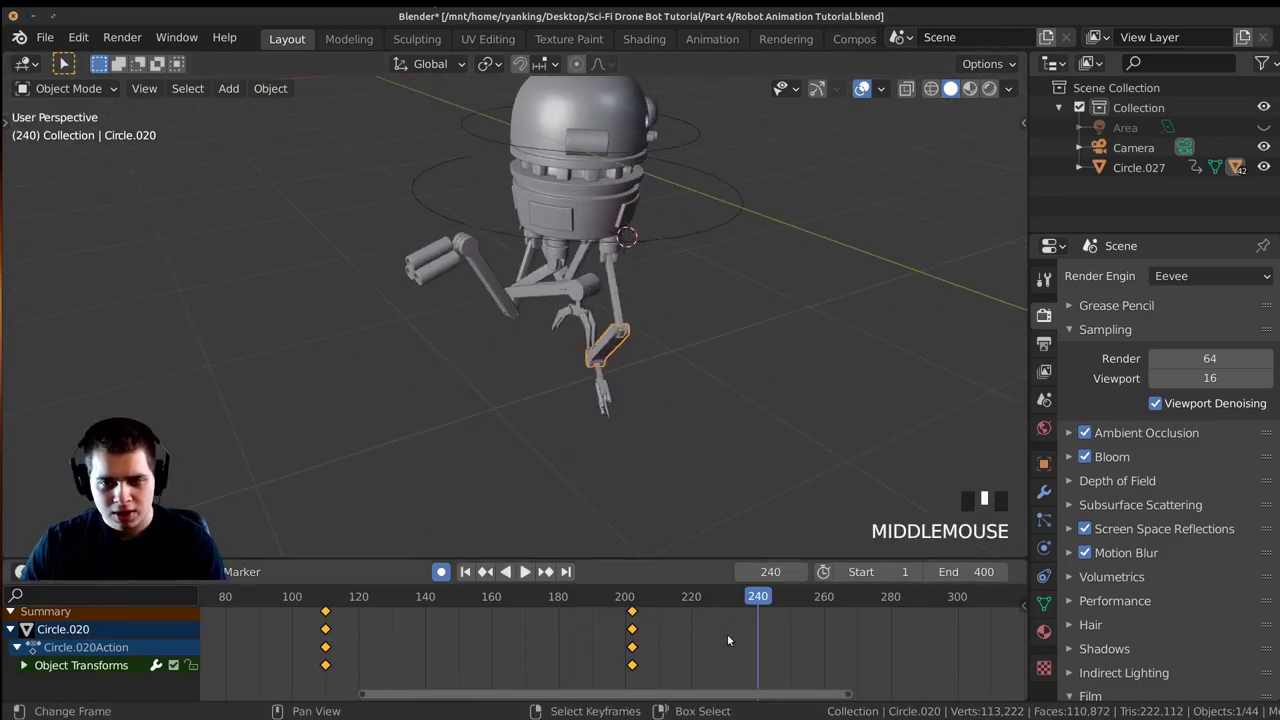
middle_click_drag(712, 520, 688, 314)
left_click(663, 611)
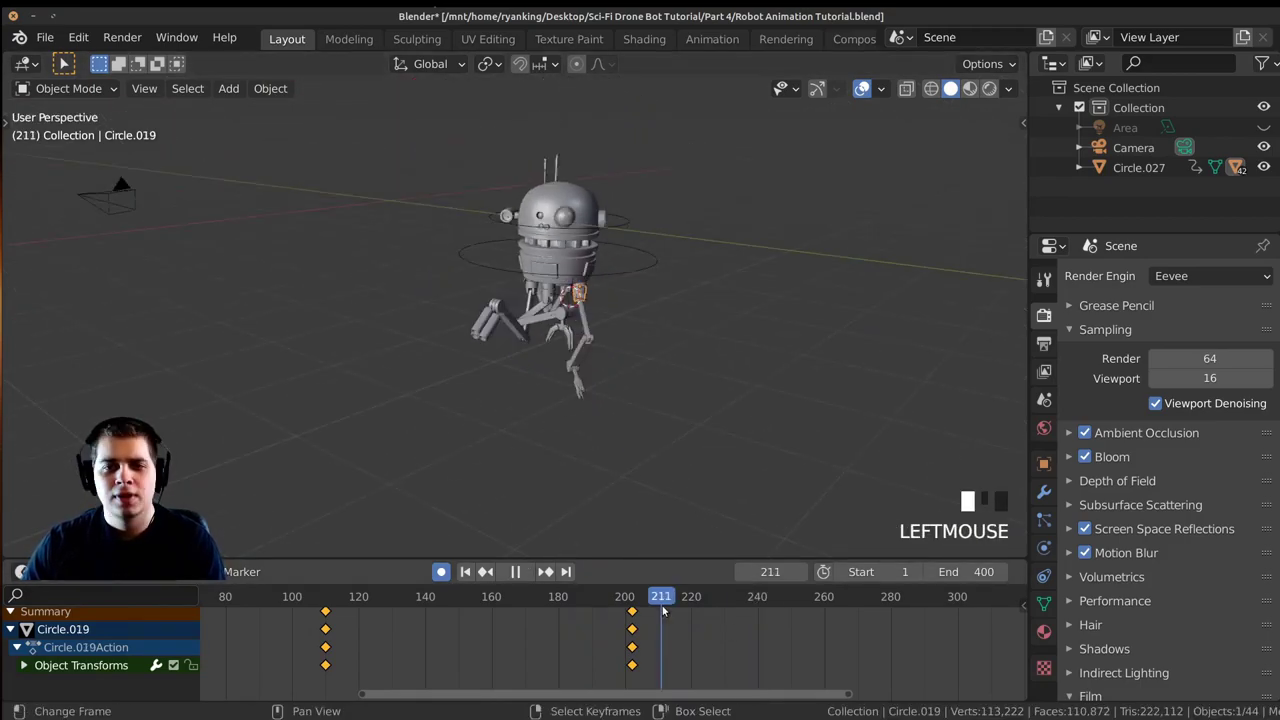
key("space")
middle_click_drag(661, 641, 599, 653)
key("space")
Rotate the arm's shoulder joint and segments into a new pose at about frame 243.
middle_click_drag(692, 480, 662, 378)
key("r")
left_click(487, 419)
key("r")
left_click(689, 297)
mouse_move(662, 378)
middle_mouse_down("shift")
mouse_move(651, 346)
mouse_move(668, 385)
middle_mouse_up("shift")
middle_click_drag(668, 385, 700, 440)
Check the motion through the camera and rotate the hand Circle.021 downward at frame 304.
left_click_drag(647, 638, 674, 655)
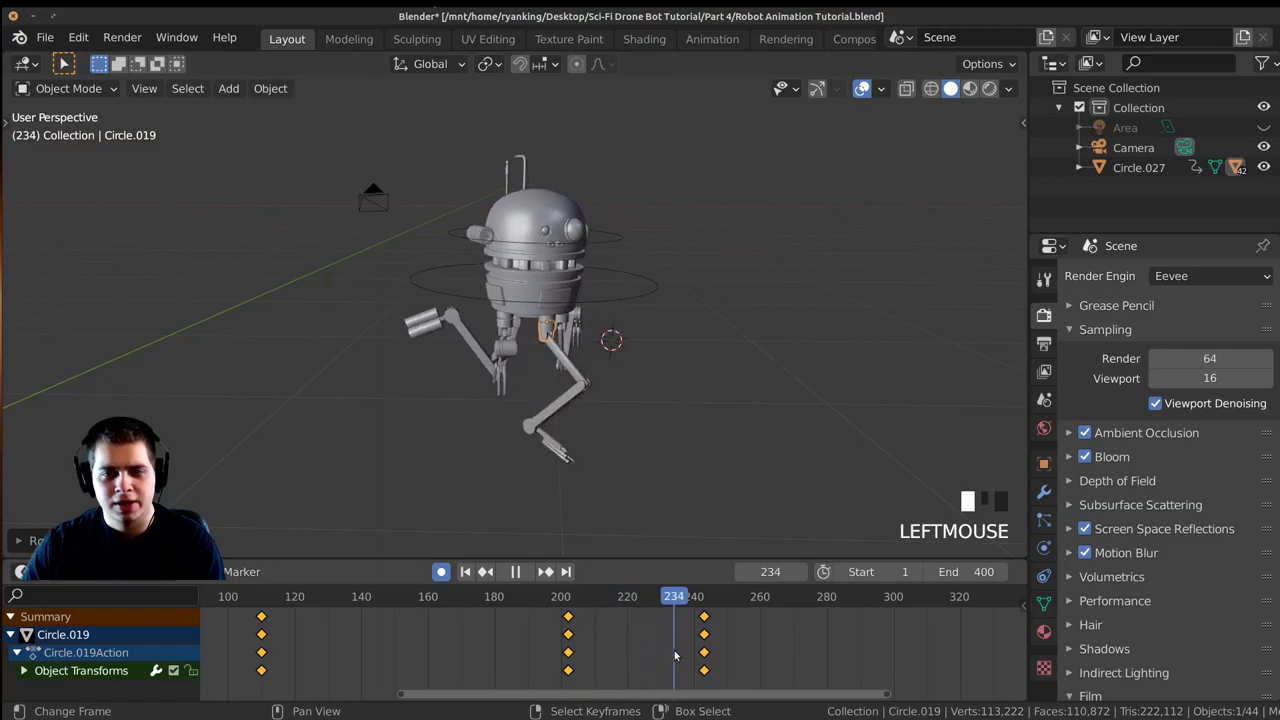
key("KP_0")
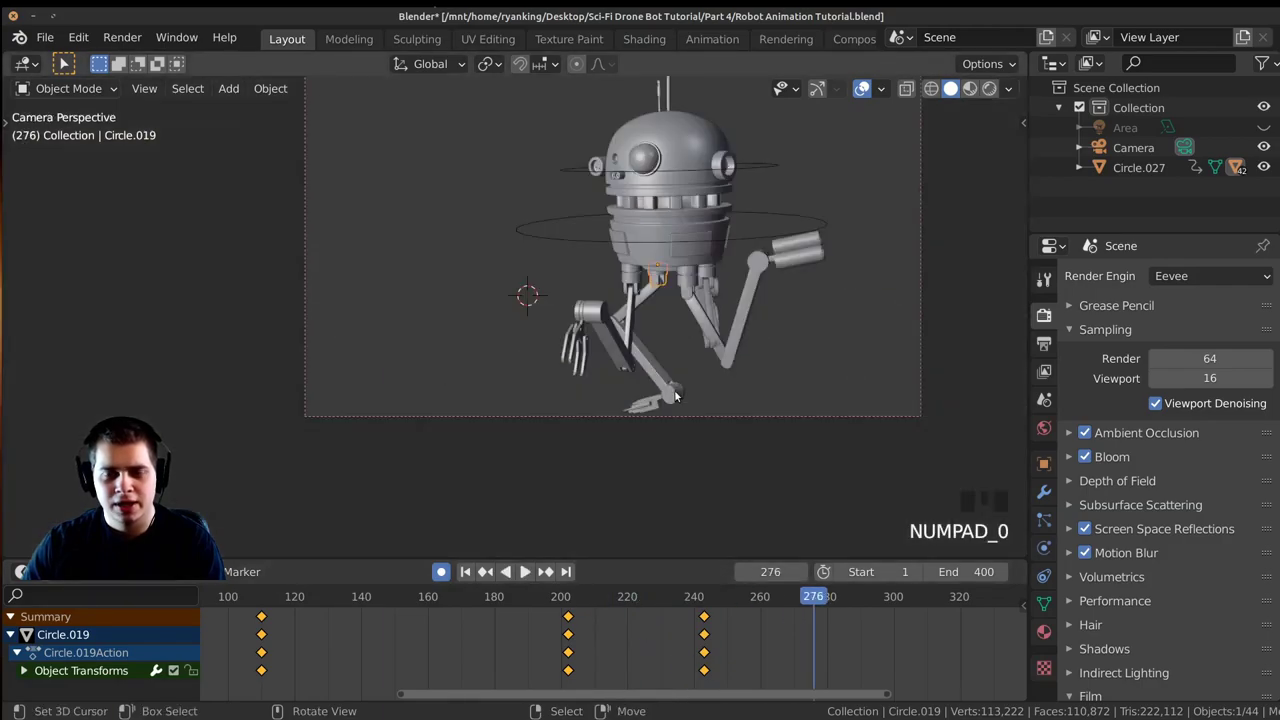
key("space")
key("space")
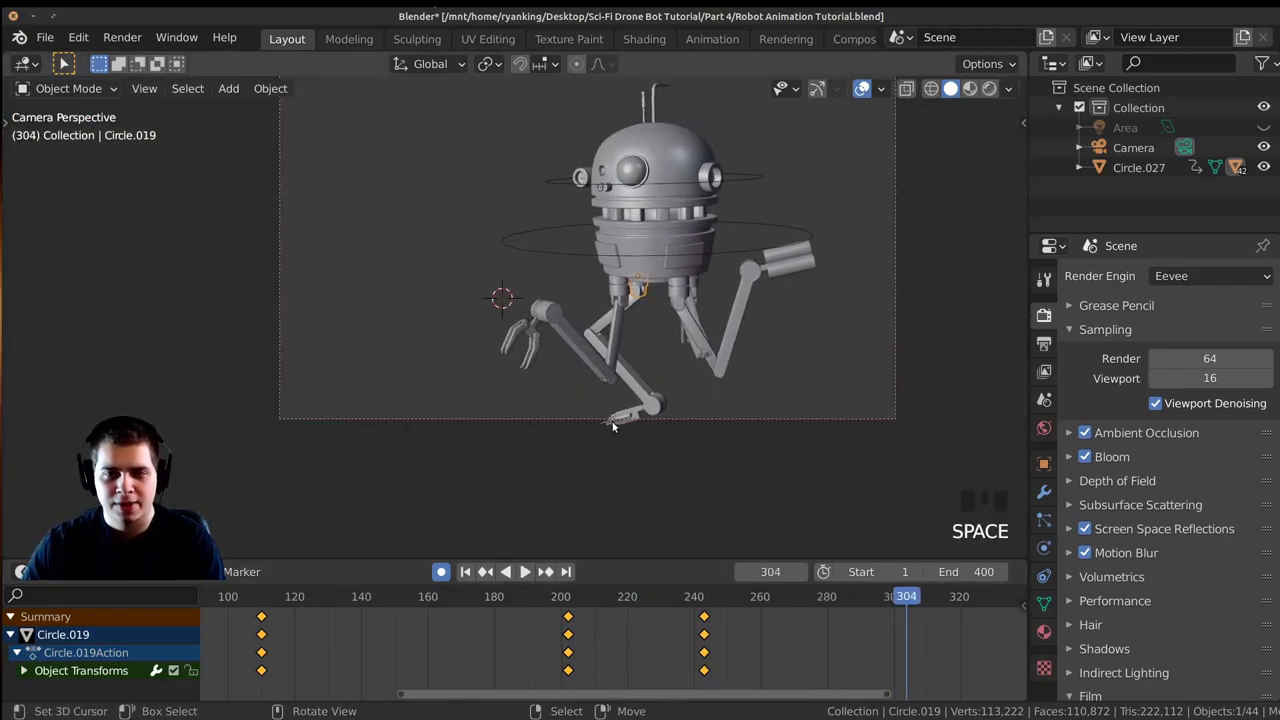
left_click(756, 367)
left_click_drag(830, 640, 704, 640)
key("r")
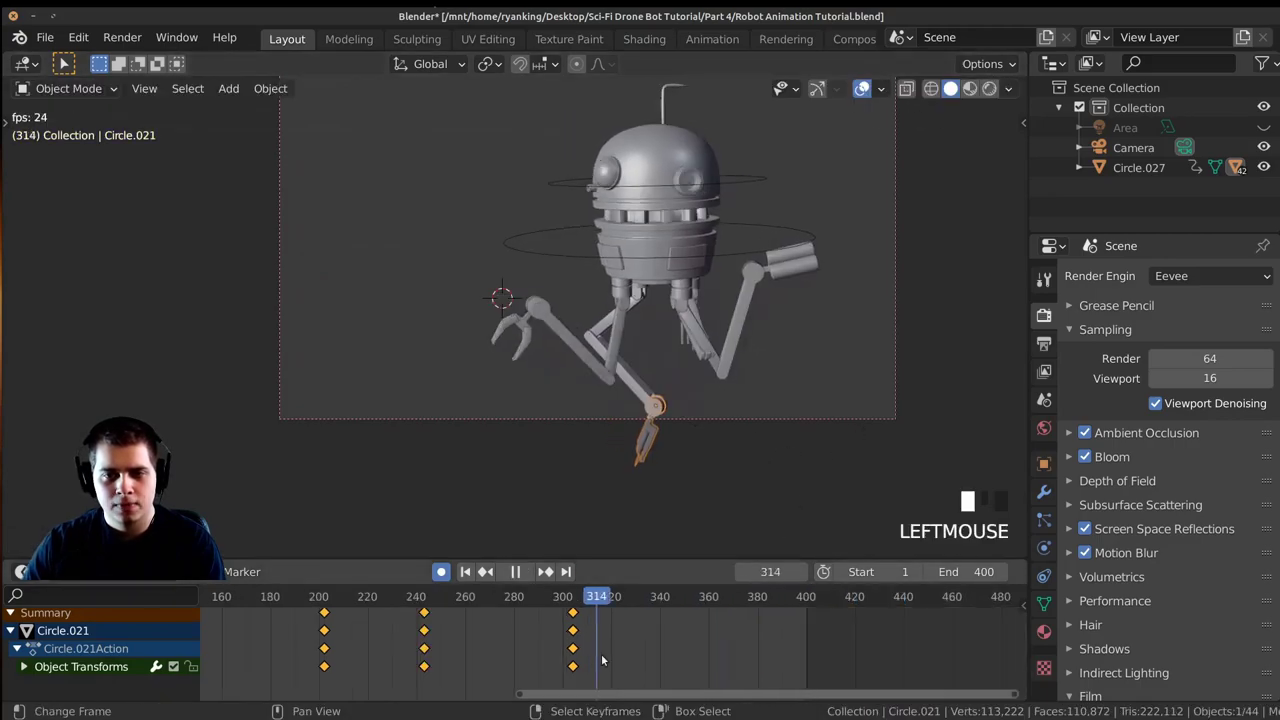
Scrub between frames 314 and 333 to examine the robot's turn before it flies off.
left_click_drag(601, 655, 643, 640)
key("space")
left_click(656, 643)
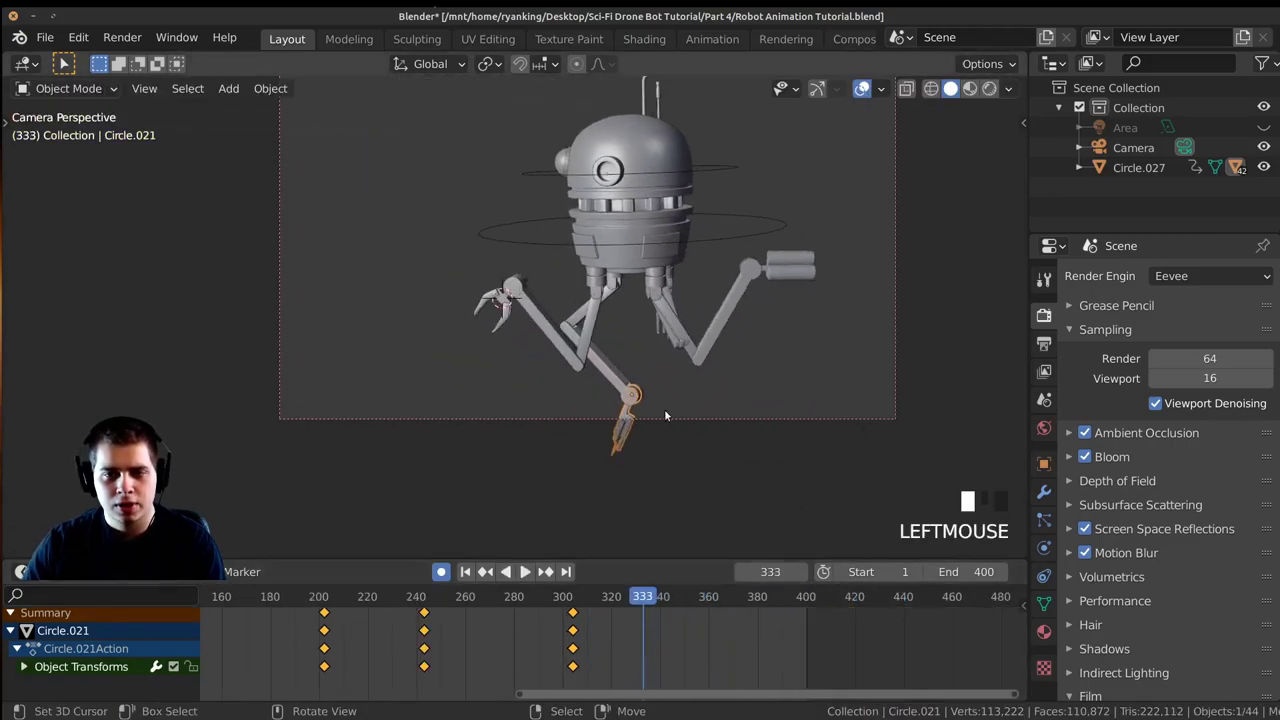
left_click(628, 641)
key("Left")
key("Left")
key("Left")
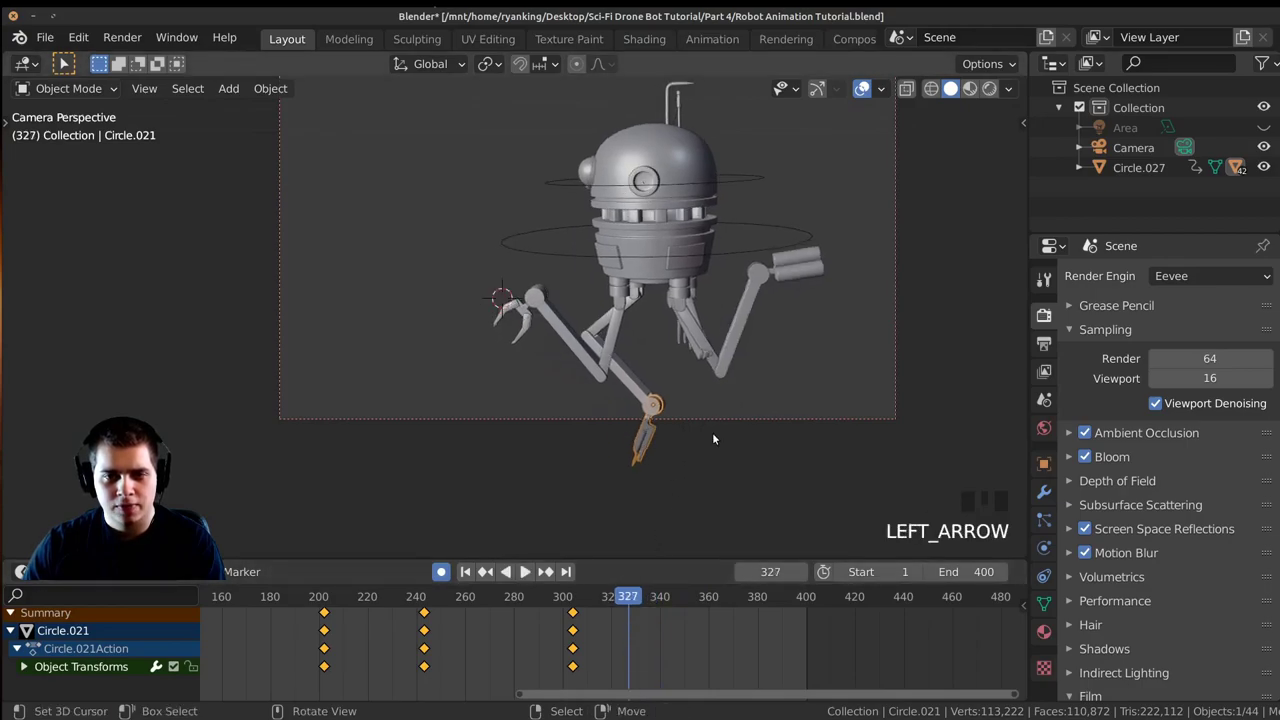
key("g")
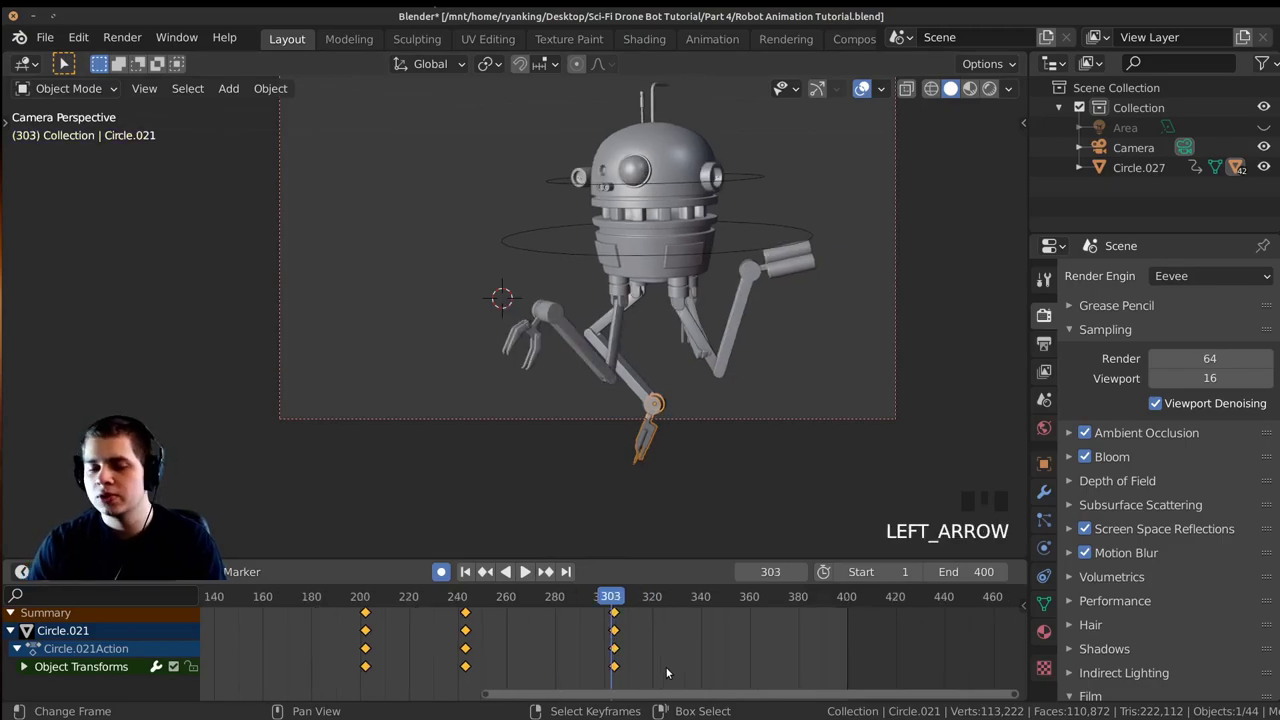
Advance frame by frame from frame 303 and keyframe the arm's held pose at about frame 324.
key("Right")
key("Right")
key("Right")
key("Right")
key("Right")
key("Right")
key("Right")
key("Right")
key("Right")
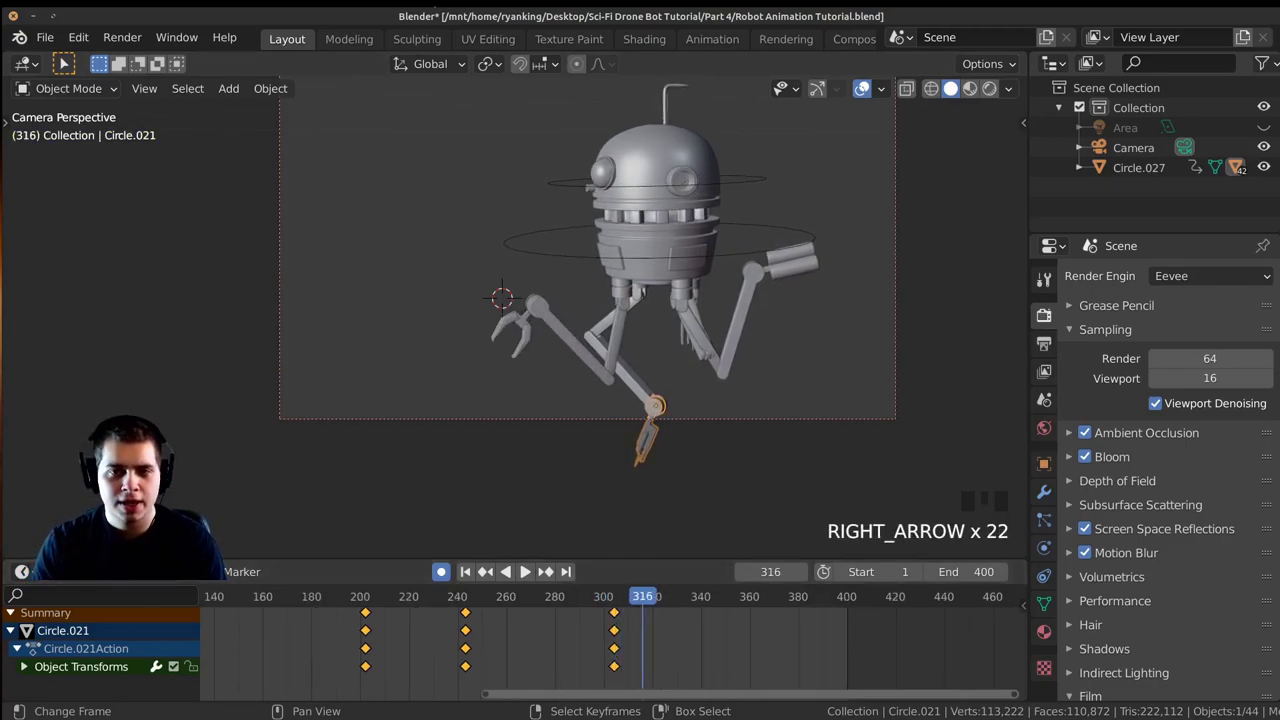
left_click(674, 661)
left_click(673, 660)
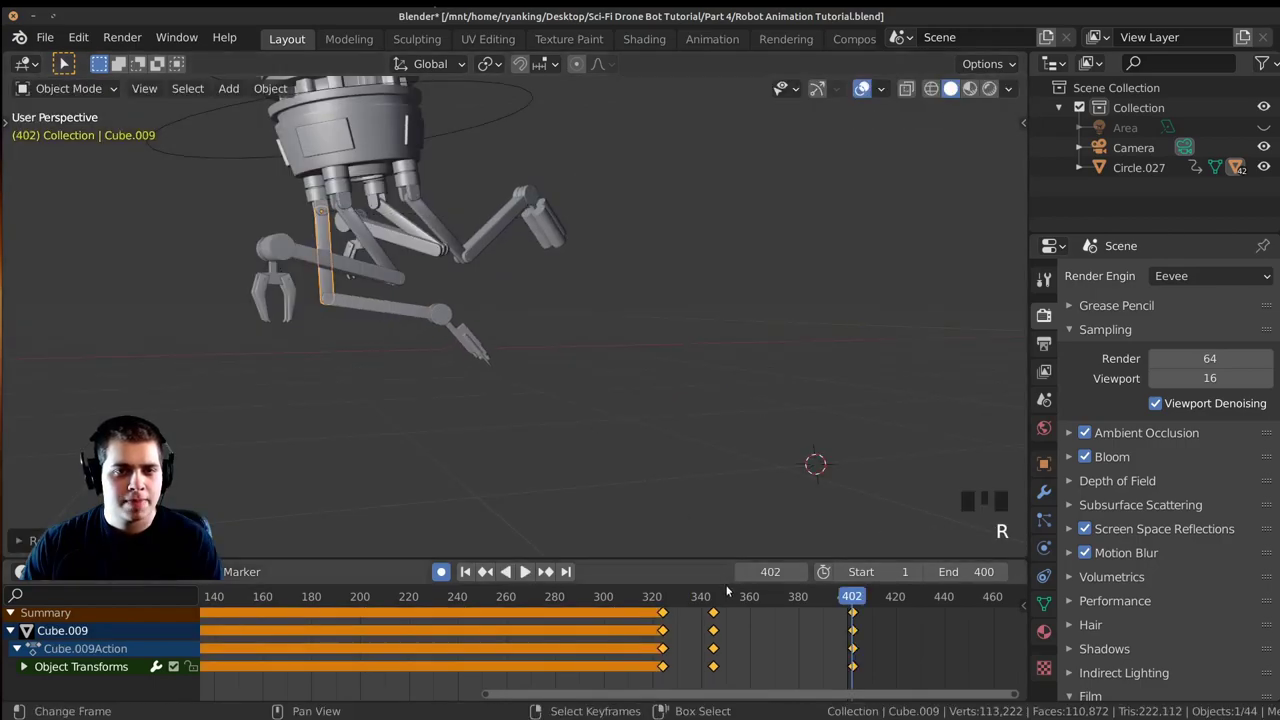
Replay the fly-off through the camera and rotate the upper arm segment Cube.009 at frame 372.
left_click_drag(727, 592, 667, 385)
key("KP_0")
key("space")
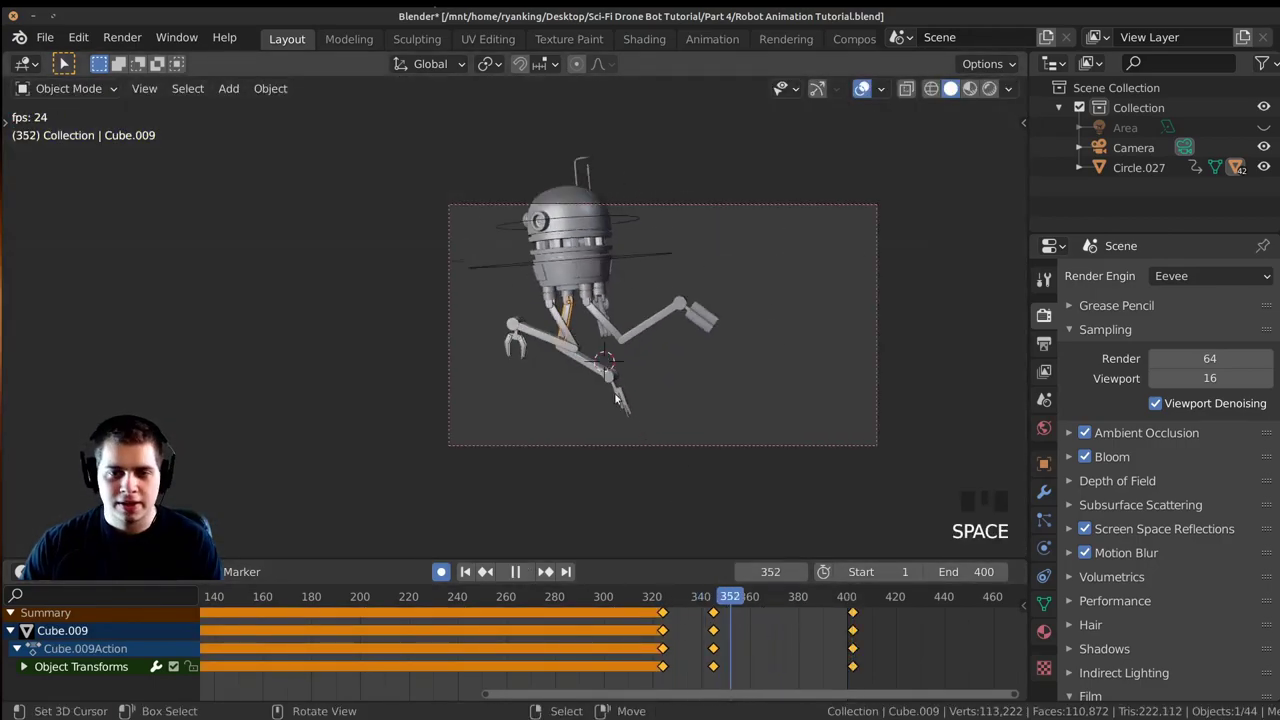
left_click_drag(845, 663, 777, 662)
key("r")
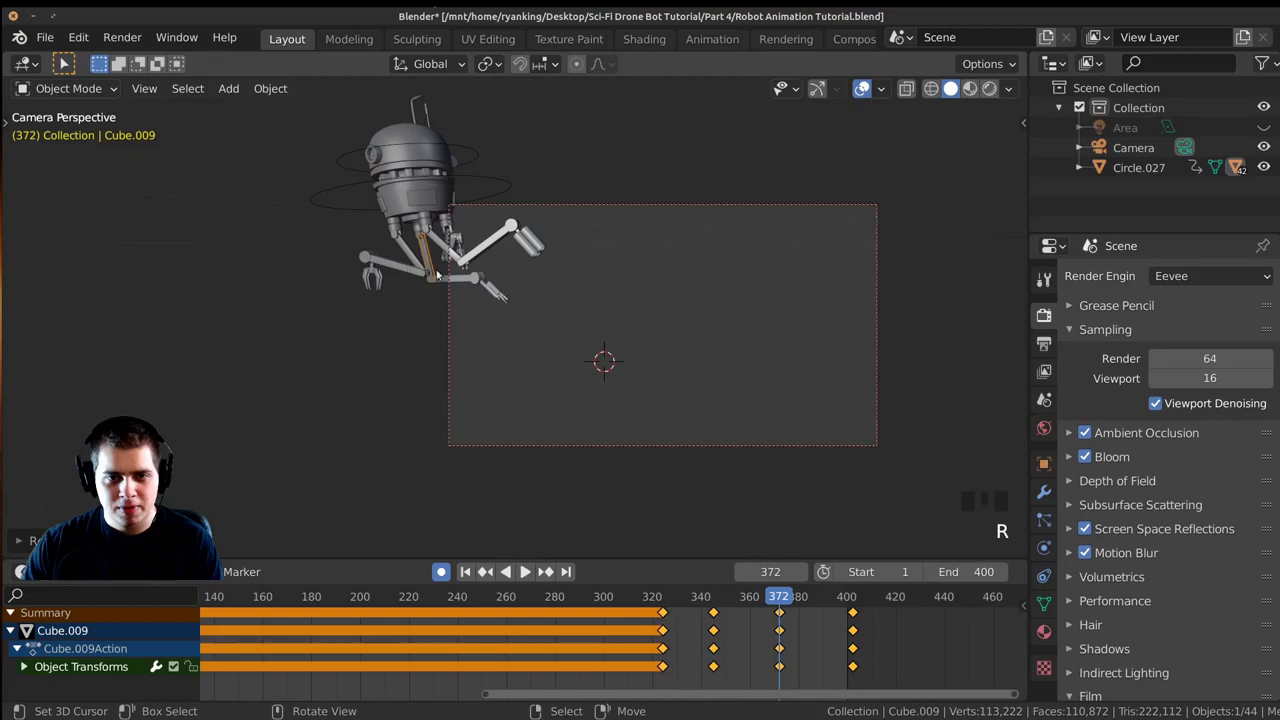
Play back the end of the fly-off to check the arm's poses and save the project.
left_click(702, 600)
key("space")
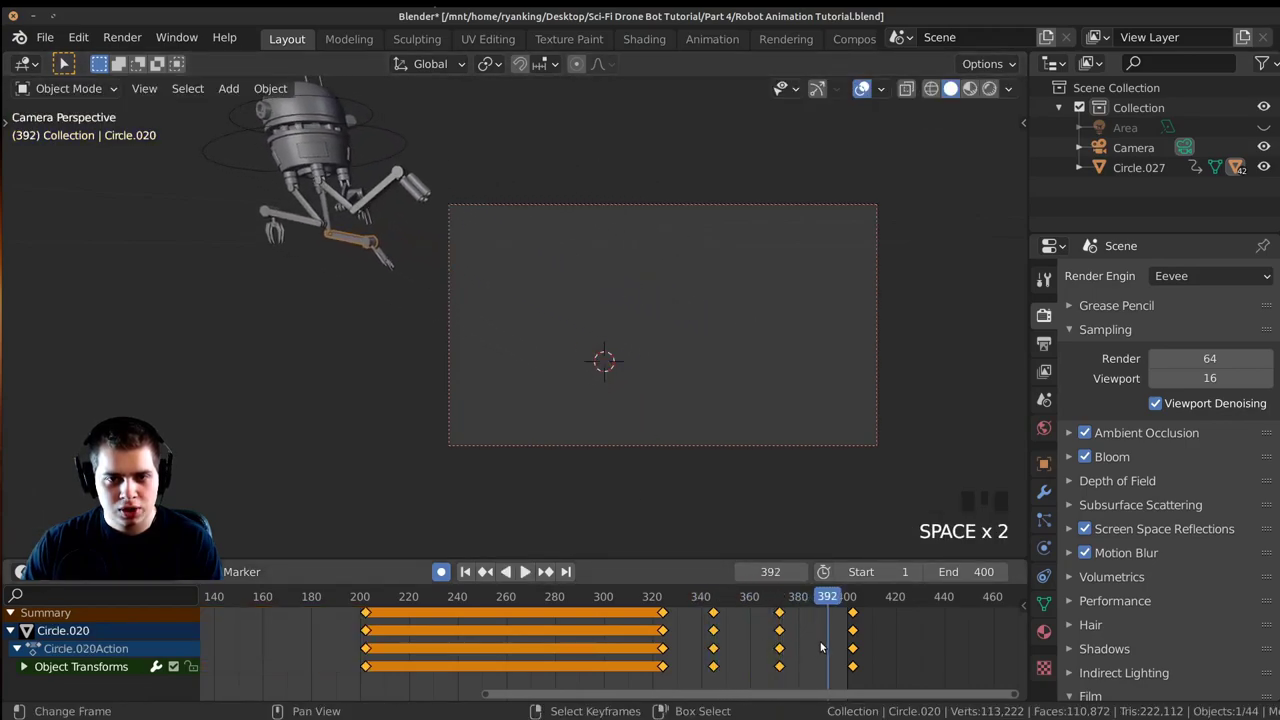
left_click_drag(841, 658, 988, 670)
left_click(45, 37)
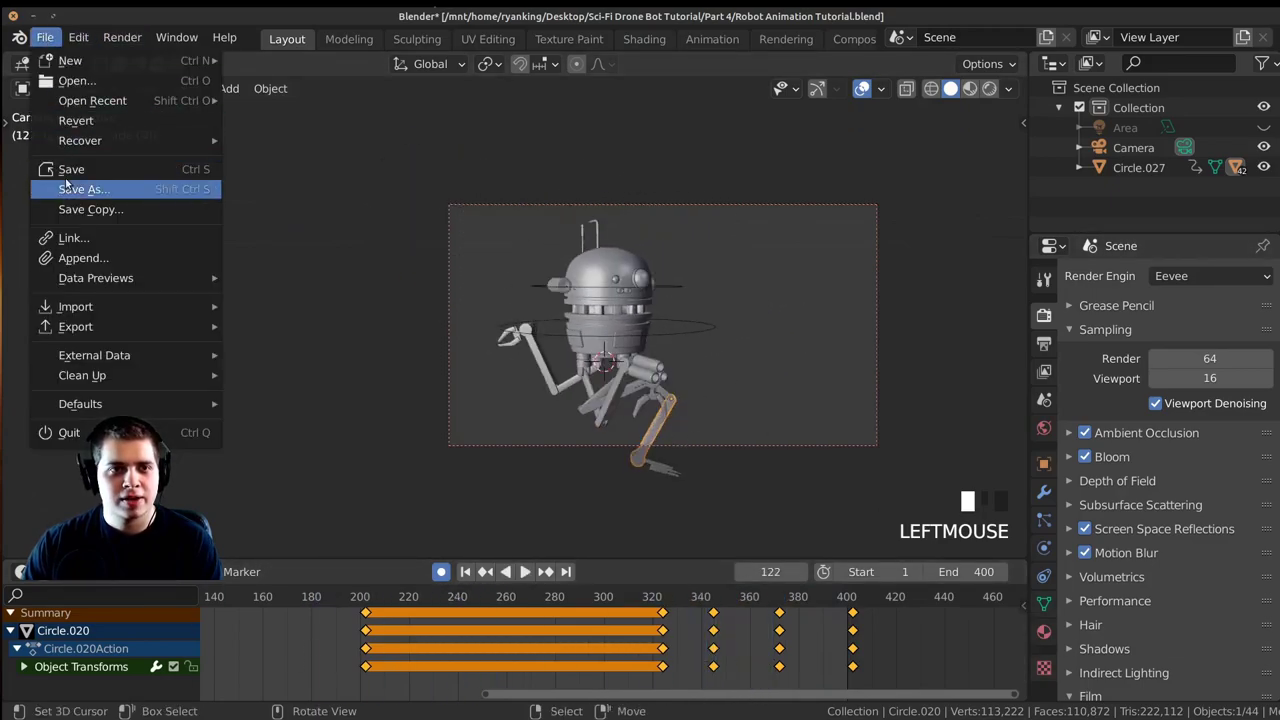
left_click(71, 169)
Select the upper arm segment Cube.006 and go to frame 73 in the early part of the flight.
middle_click_drag(614, 467, 548, 322)
right_click(496, 315)
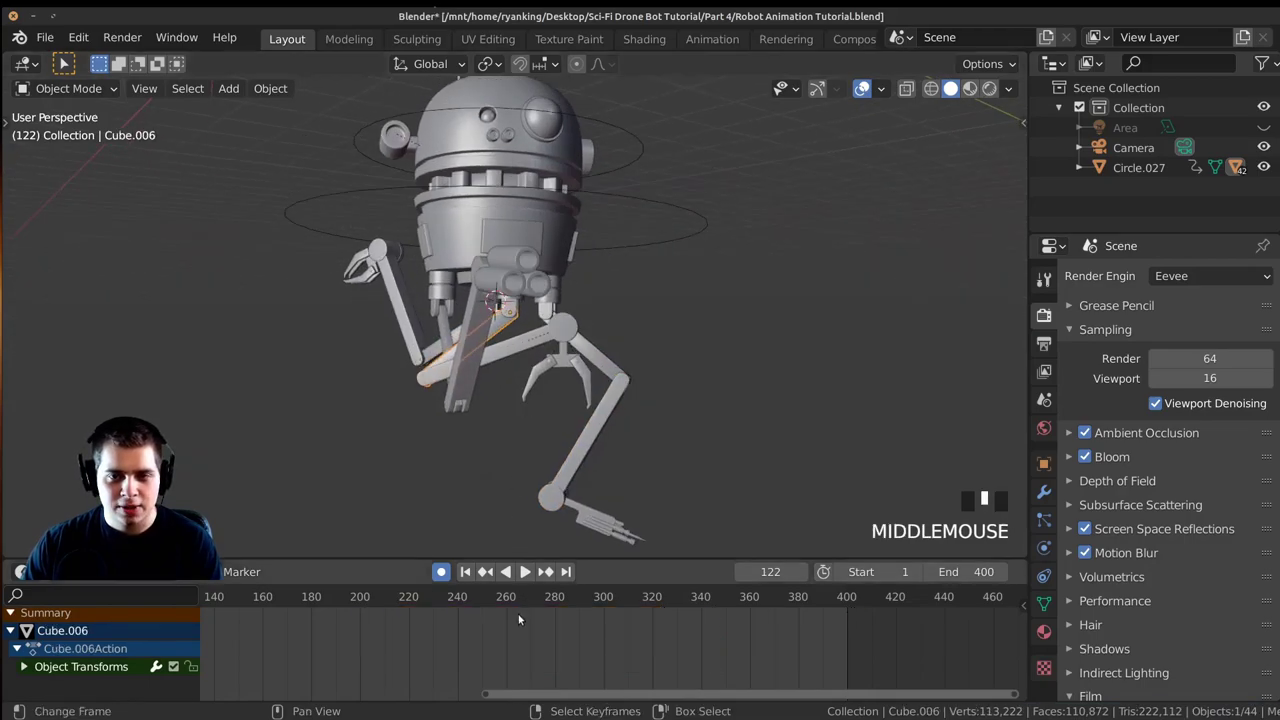
scroll(518, 621, "down", 6)
middle_click_drag(504, 624, 640, 638)
scroll(640, 636, "down", 4)
key("KP_0")
scroll(641, 331, "up", 3)
middle_click_drag(641, 326, 570, 260, "shift")
left_click_drag(433, 683, 574, 695)
middle_click_drag(694, 186, 750, 181, "shift")
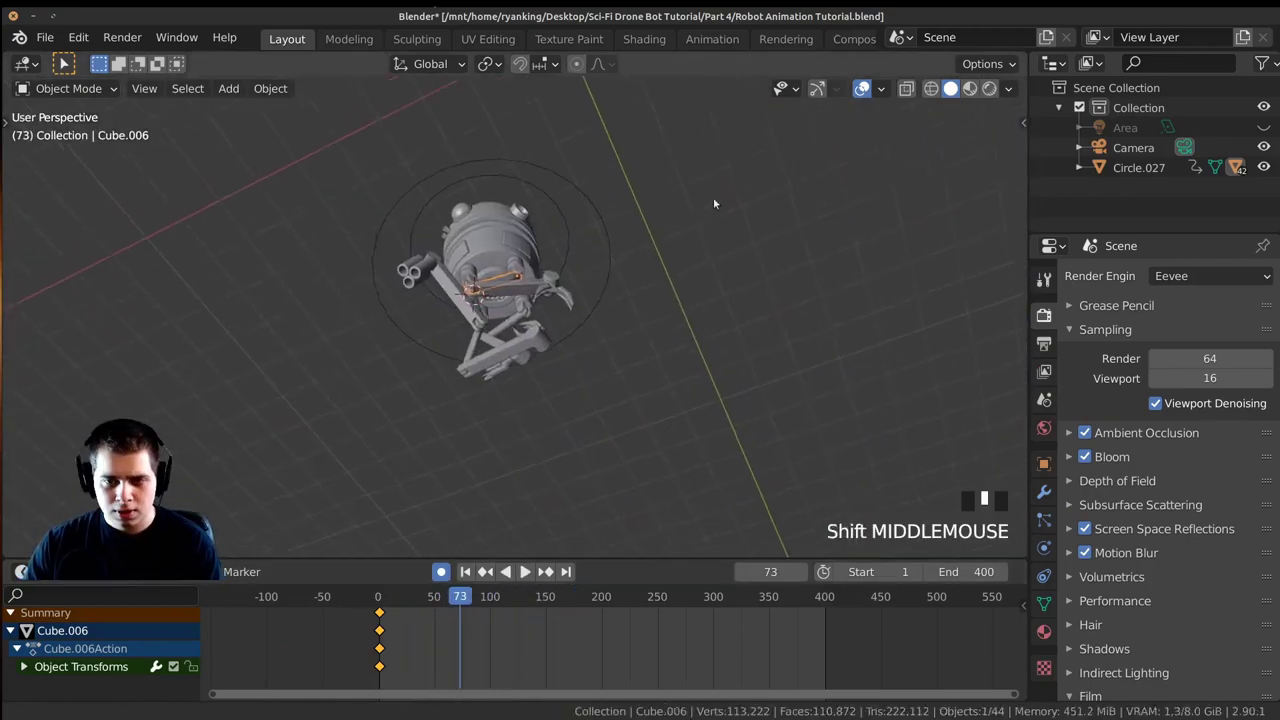
Play back and scrub the early frames to examine the claw arm's motion from several angles.
scroll(714, 202, "up", 5)
key("space")
scroll(646, 289, "down", 2)
middle_click_drag(646, 289, 718, 331)
key("space")
middle_click_drag(656, 403, 630, 450)
left_click_drag(510, 626, 445, 629)
middle_click_drag(692, 436, 641, 436)
key("space")
key("space")
Keyframe the claw arm's held pose at frame 64, including the forearm Circle.016 and the wrist Circle.017.
scroll(640, 455, "up", 2)
key("g")
left_click(634, 423)
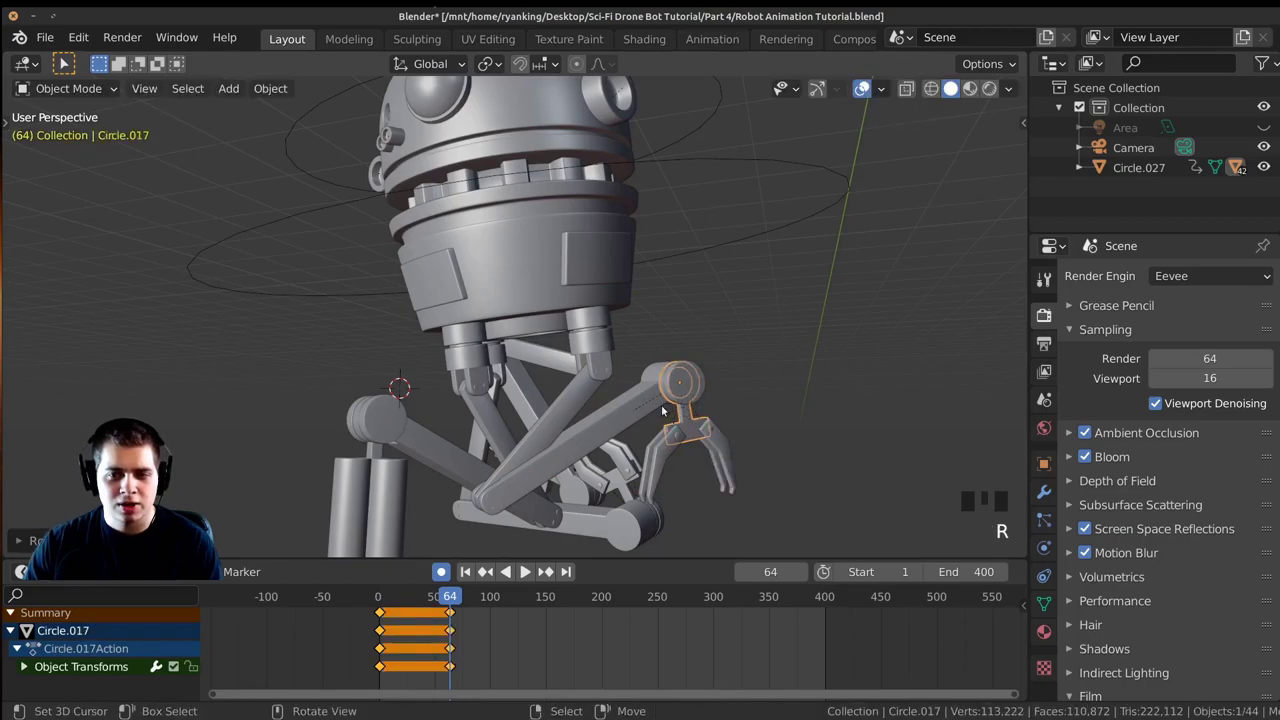
key("r")
right_click(725, 430)
key("g")
right_click(732, 430)
key("r")
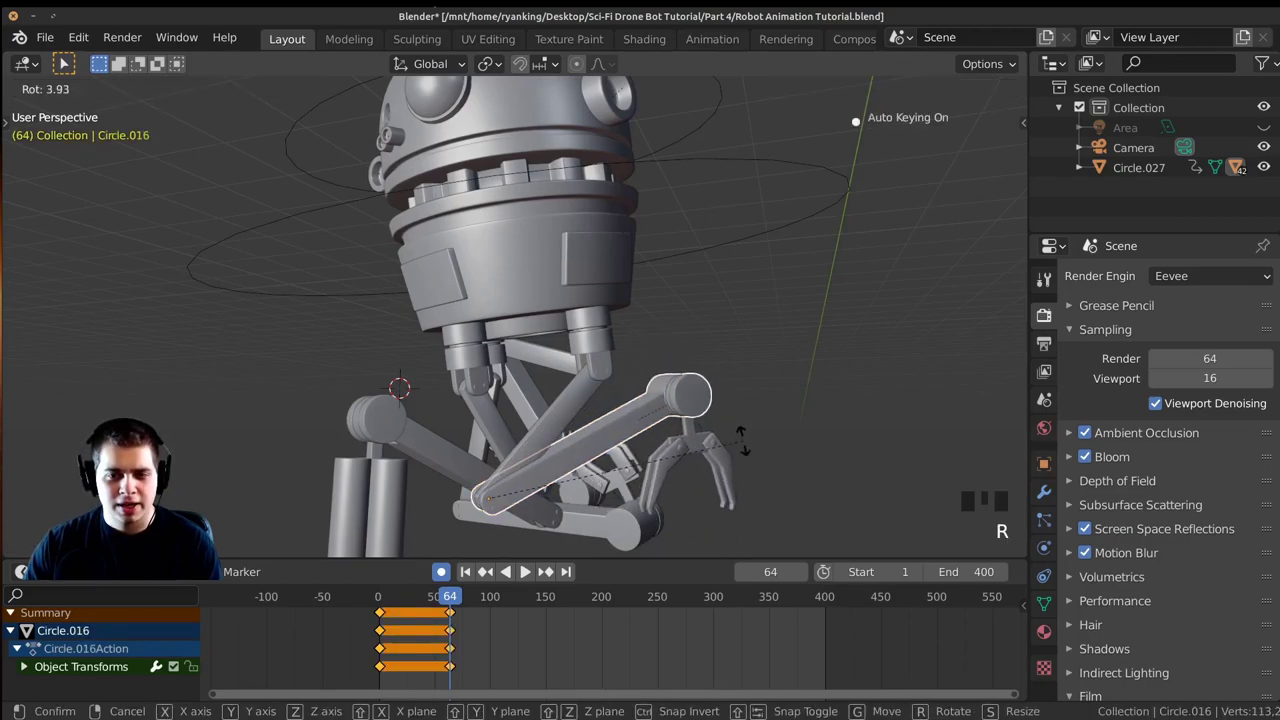
right_click(740, 438)
Rotate the upper arm segment Cube.006 and the forearm Circle.016 into a new pose at frame 102.
left_click_drag(469, 660, 491, 654)
middle_click_drag(440, 380, 420, 340, "shift")
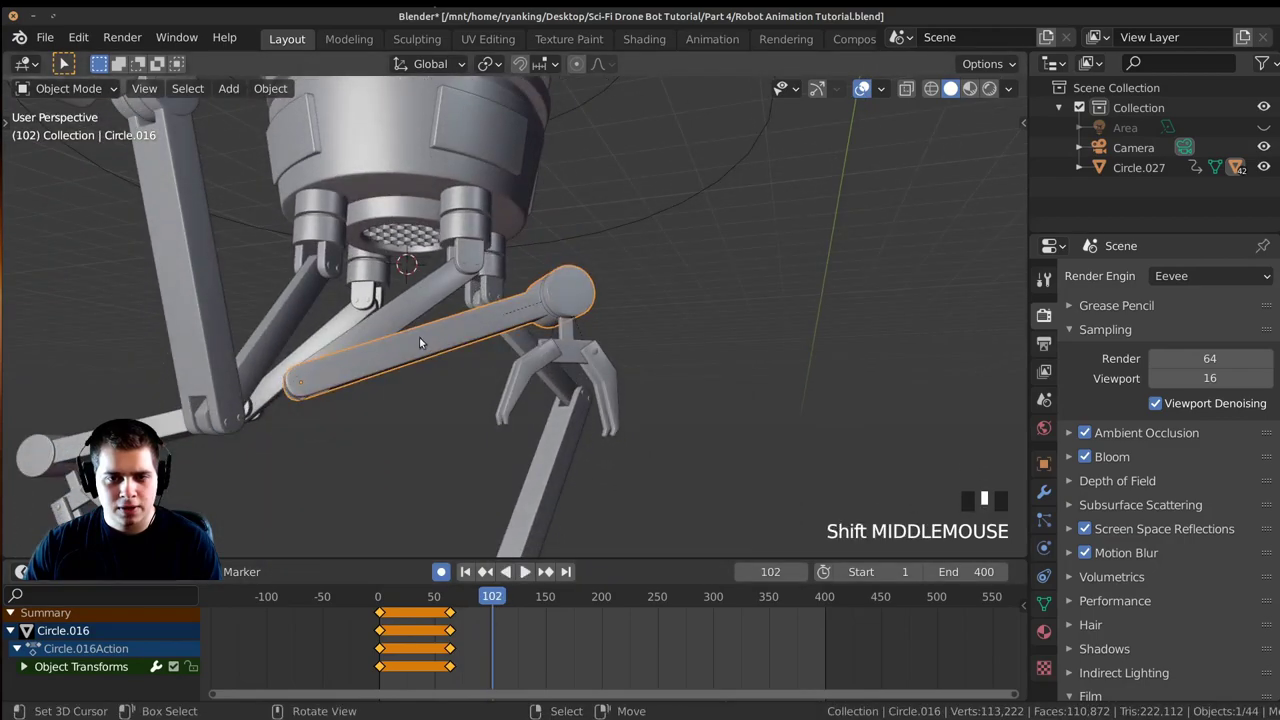
key("r")
left_click(586, 272)
right_click(502, 308)
key("r")
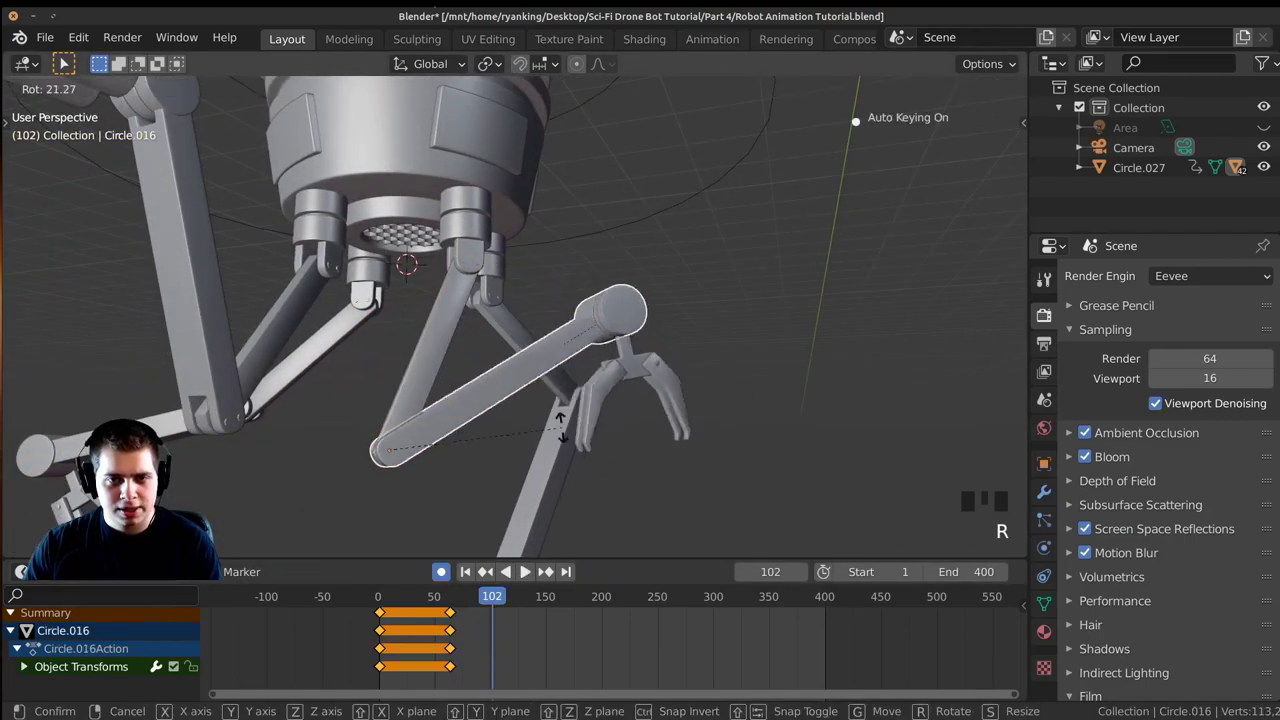
left_click(530, 517)
middle_click_drag(530, 512, 531, 440, "shift")
Keyframe the wrist Circle.017 at frame 146 and move Cube.006's keyframe at frame 102 to frame 146.
key("space")
mouse_move(509, 655)
left_mouse_down()
mouse_move(496, 663)
mouse_move(523, 665)
left_mouse_up()
key("space")
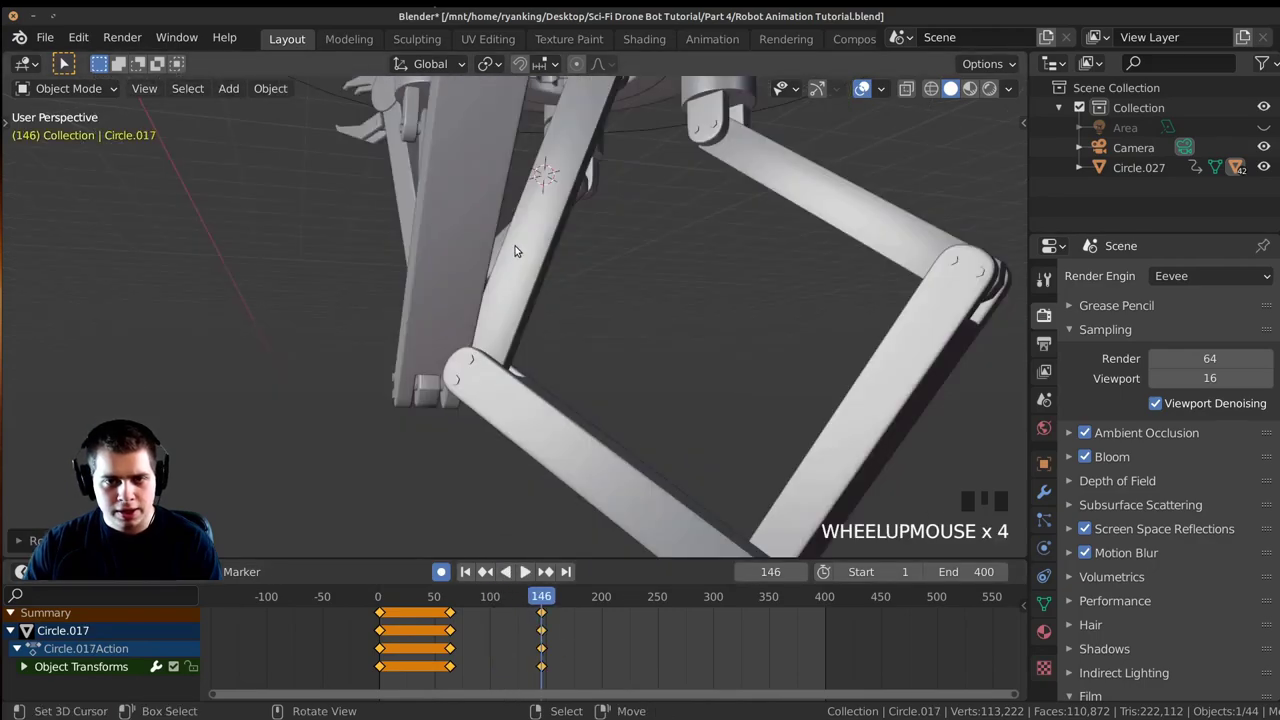
left_click(517, 251)
scroll(552, 480, "down", 2)
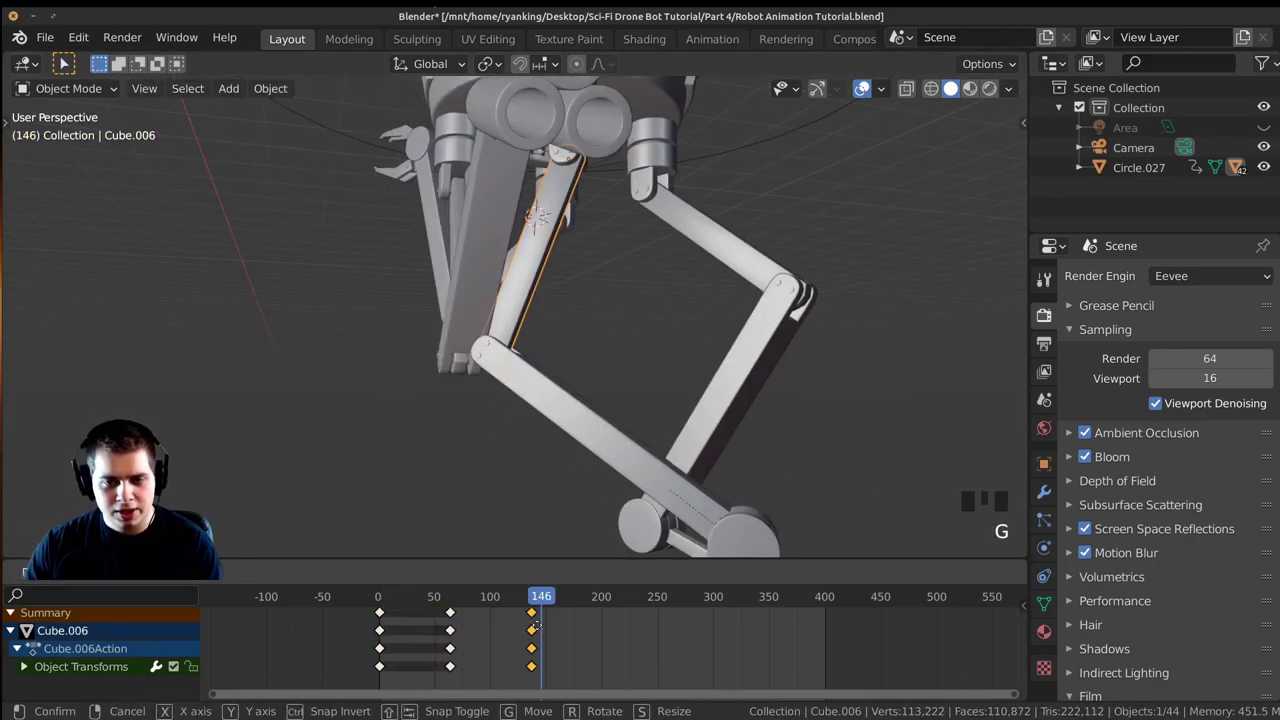
right_click(552, 640)
scroll(582, 645, "up", 9)
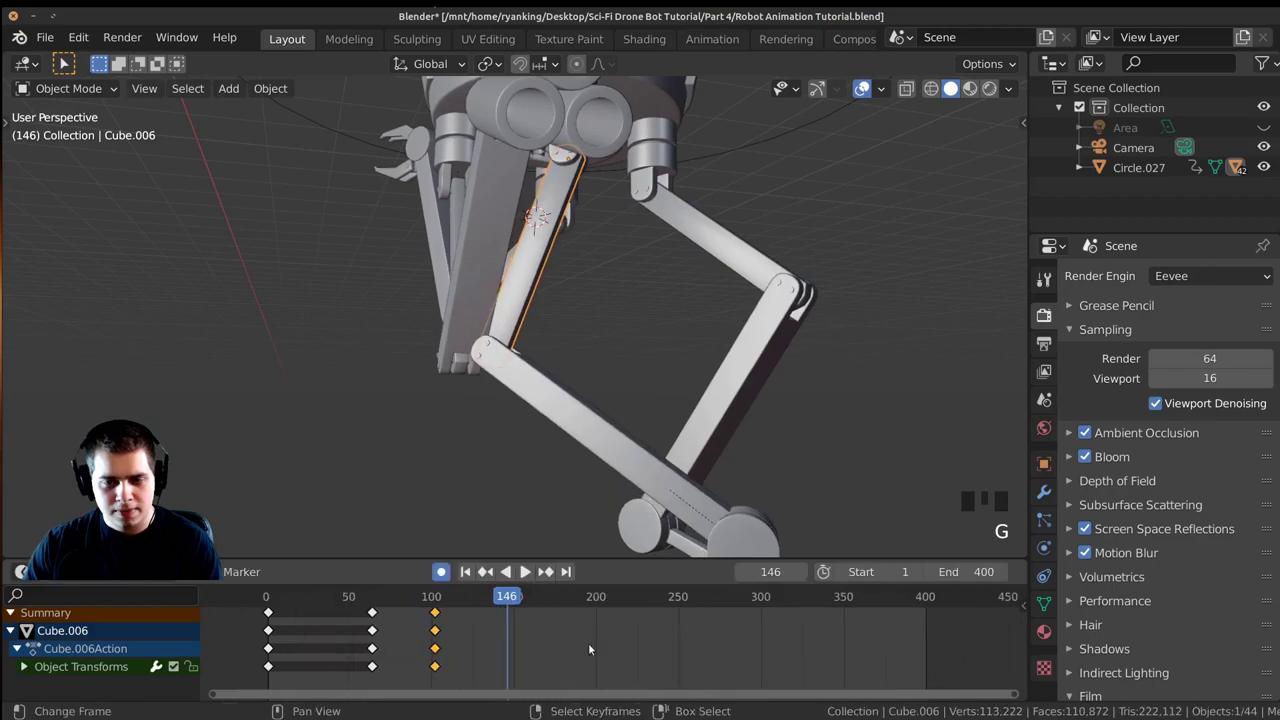
right_click(538, 645)
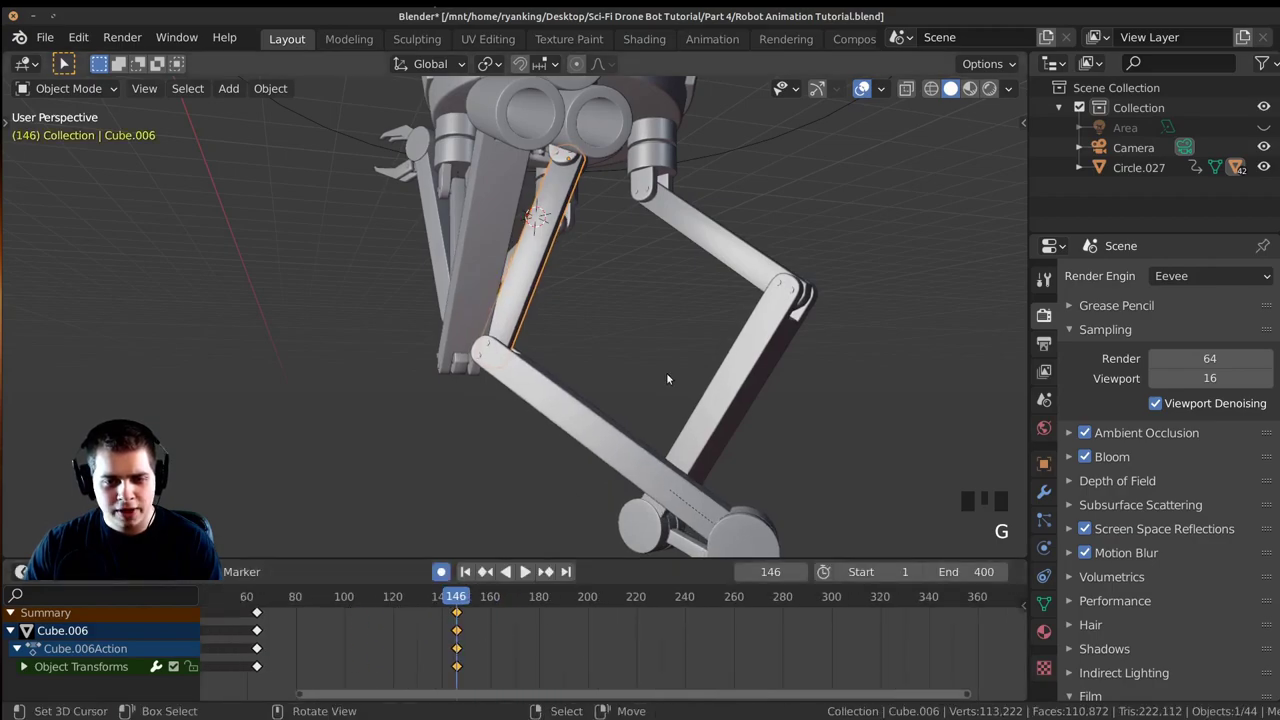
Rotate the upper arm segment Cube.006 and the forearm Circle.016 at frame 146.
key("r")
left_click(758, 358)
right_click(625, 450)
key("r")
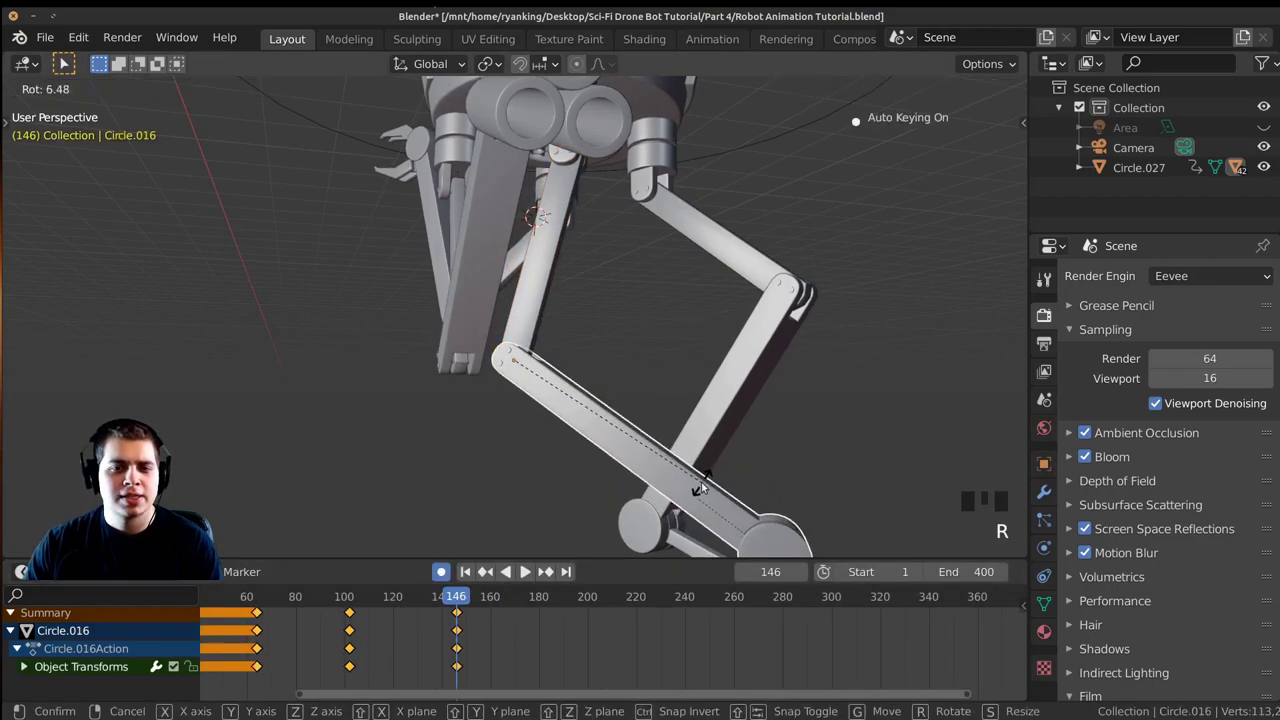
left_click(692, 489)
Play back the claw arm's motion from an early frame to check the new poses.
scroll(489, 627, "down", 9)
left_click(357, 635)
key("space")
scroll(523, 344, "down", 5)
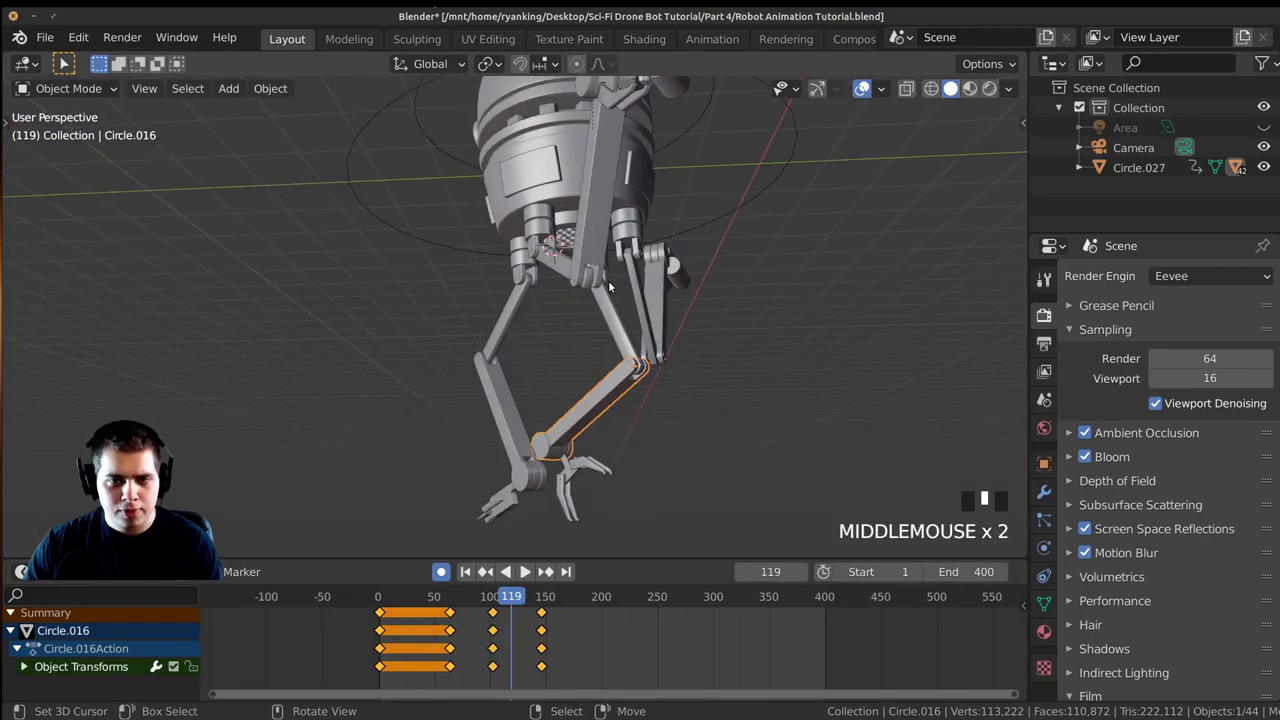
Rotate the arm's shoulder socket Circle.015 at frame 124 so the whole claw arm swings around the body.
right_click(609, 287)
middle_click_drag(663, 303, 625, 315)
mouse_move(503, 675)
left_mouse_down()
mouse_move(438, 660)
mouse_move(517, 678)
left_mouse_up()
key("i")
middle_click_drag(720, 330, 700, 230)
key("r")
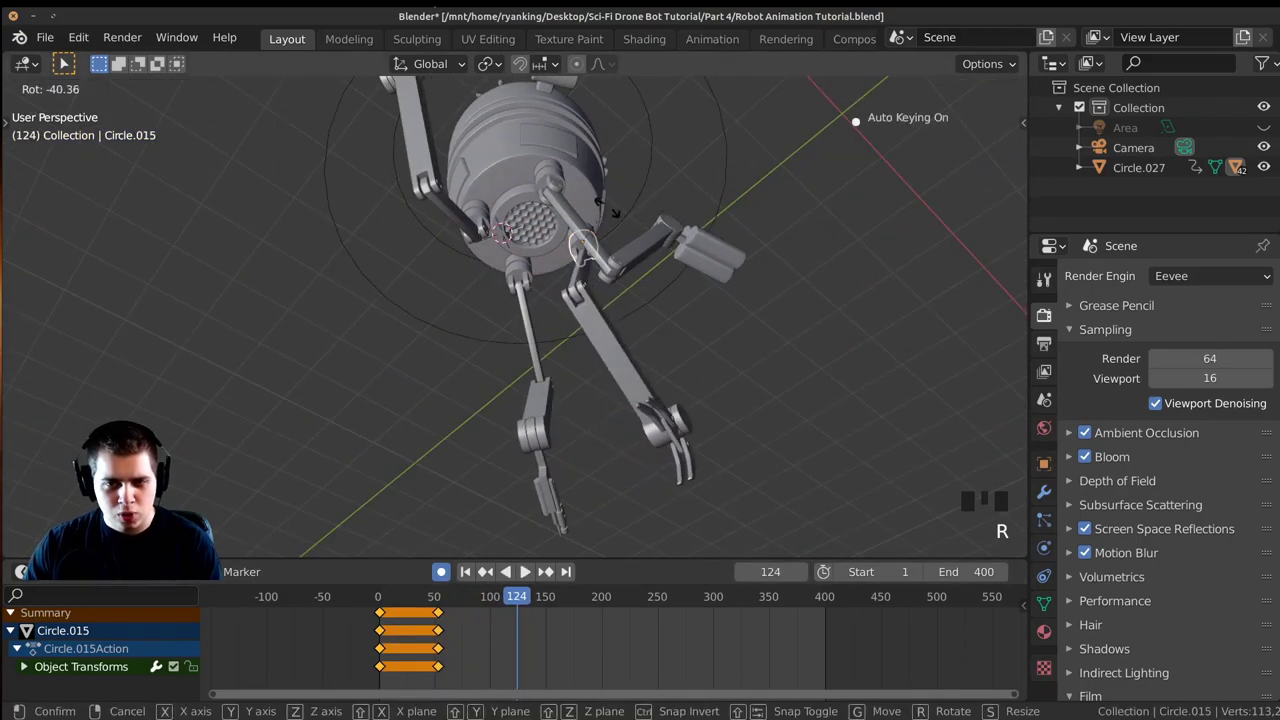
left_click(600, 212)
middle_click_drag(540, 215, 563, 224)
middle_click_drag(596, 378, 653, 392)
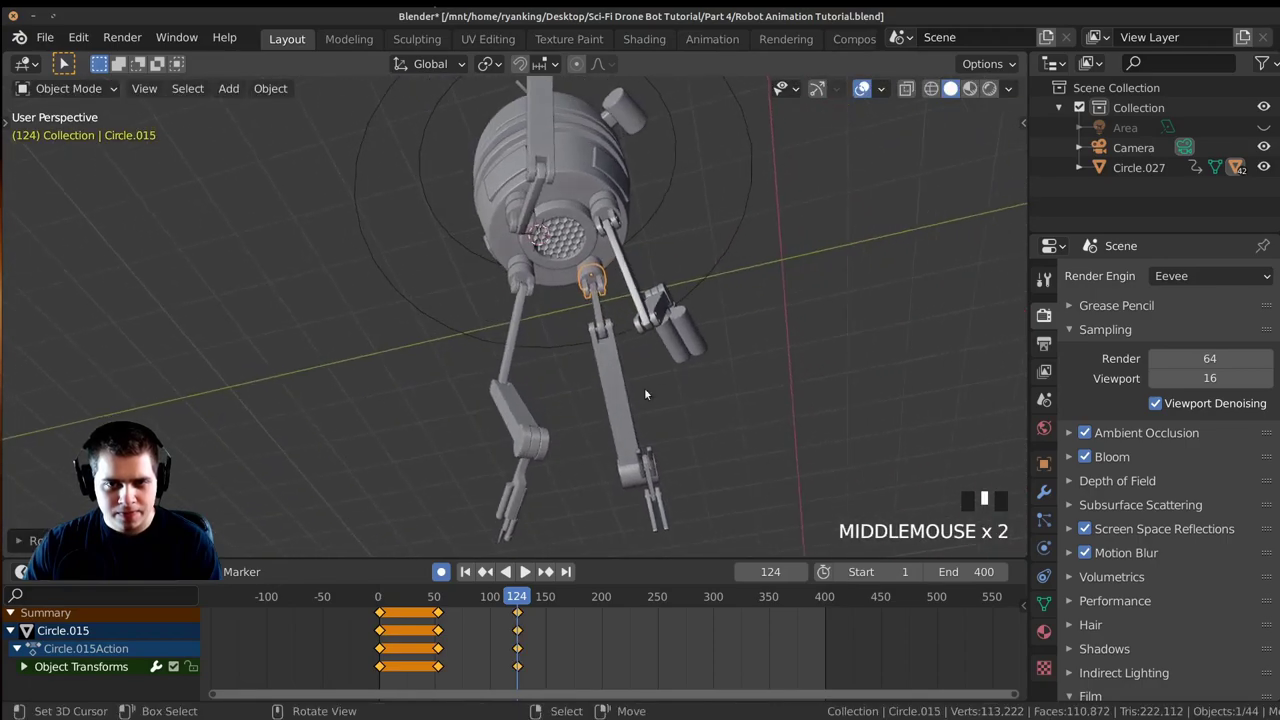
key("r")
left_click(672, 264)
Pose the claw arm at frame 204 by rotating the forearm Circle.016, the wrist Circle.017 and the claw fingers.
left_click_drag(516, 660, 606, 650)
key("r")
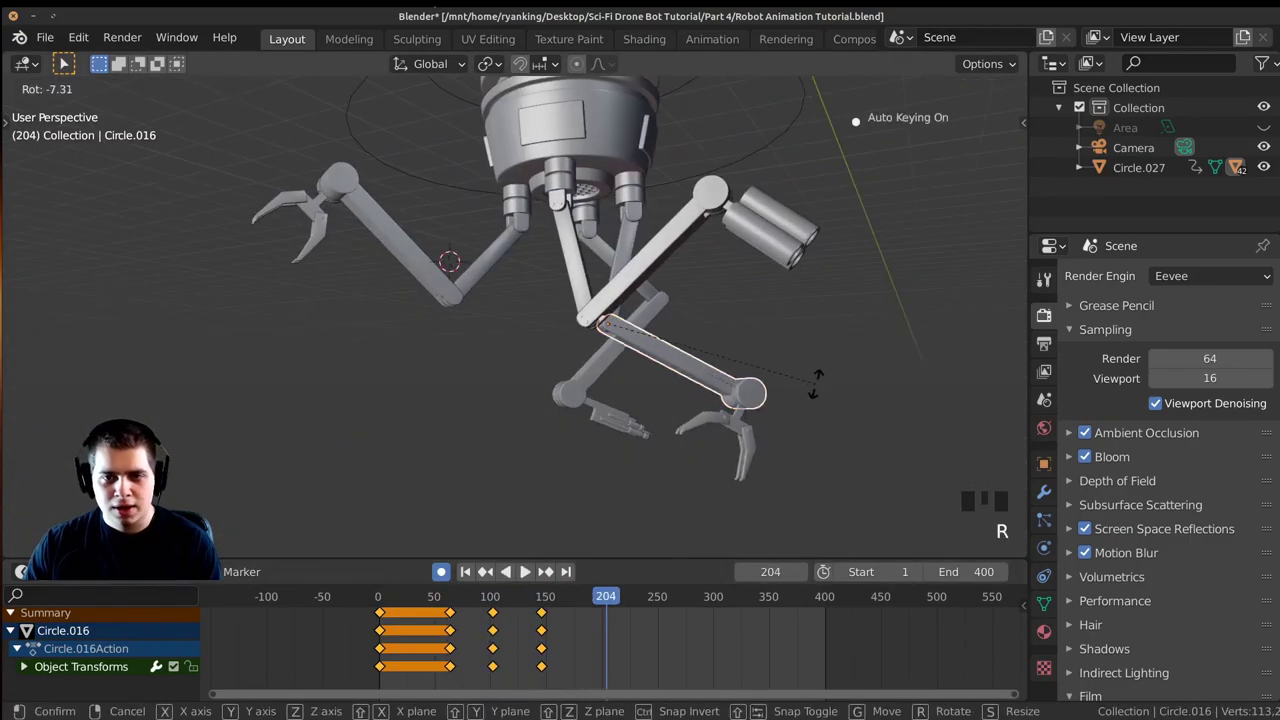
left_click(748, 404)
left_click(748, 404)
middle_click_drag(748, 404, 790, 395)
key("r")
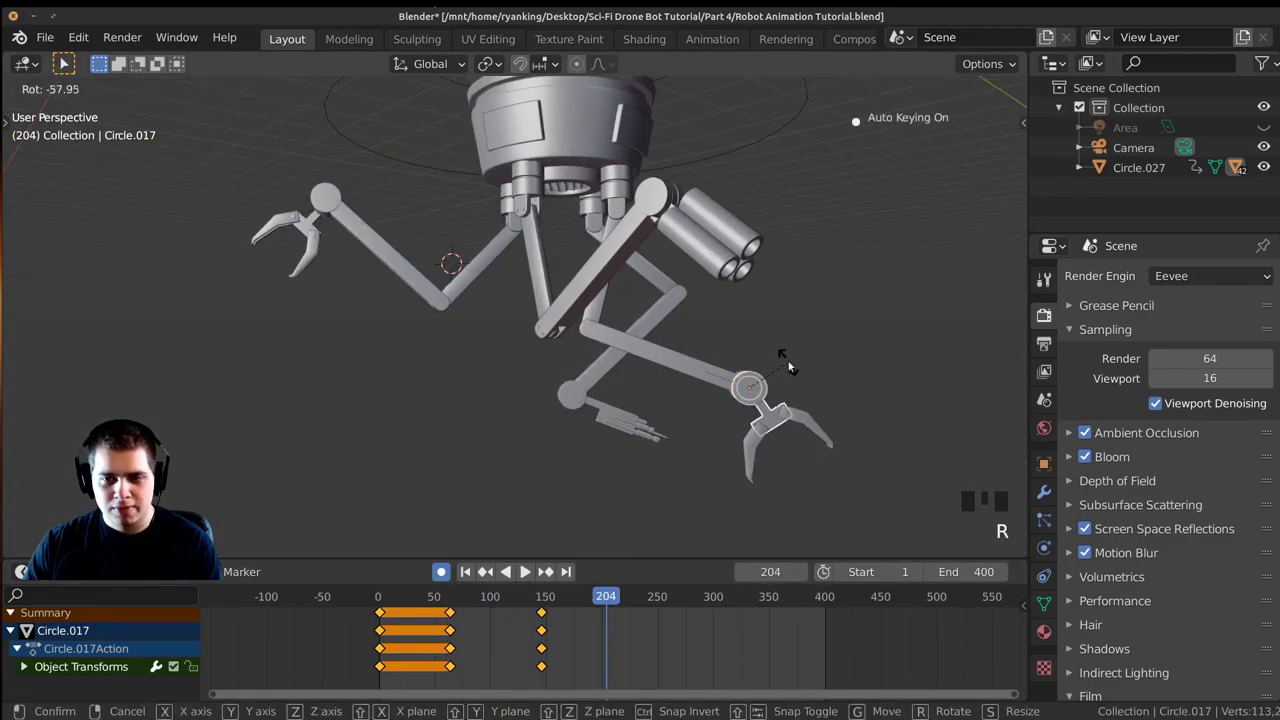
left_click(729, 470)
key("r")
left_click(788, 470)
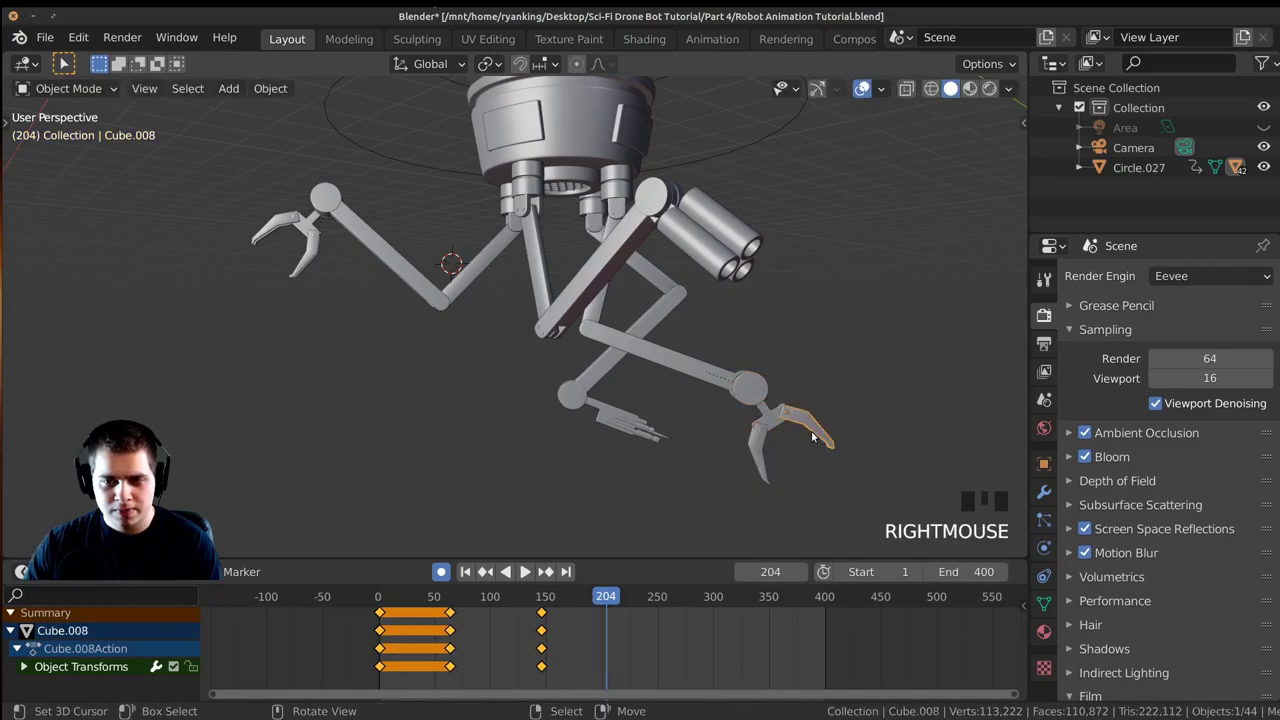
left_click(820, 424)
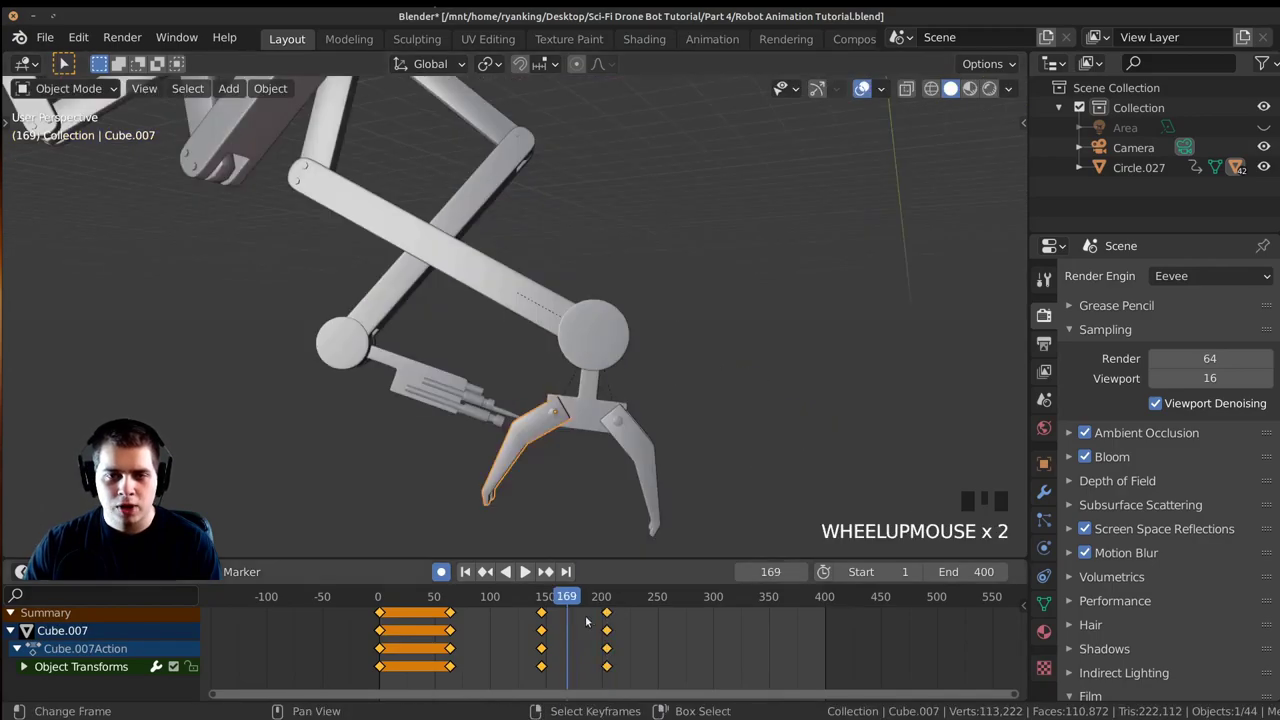
Scrub between frames 156 and 182 to examine how the claw fingers move.
mouse_move(588, 622)
left_mouse_down()
mouse_move(594, 639)
mouse_move(582, 641)
left_mouse_up()
middle_click_drag(640, 470, 663, 400, "shift")
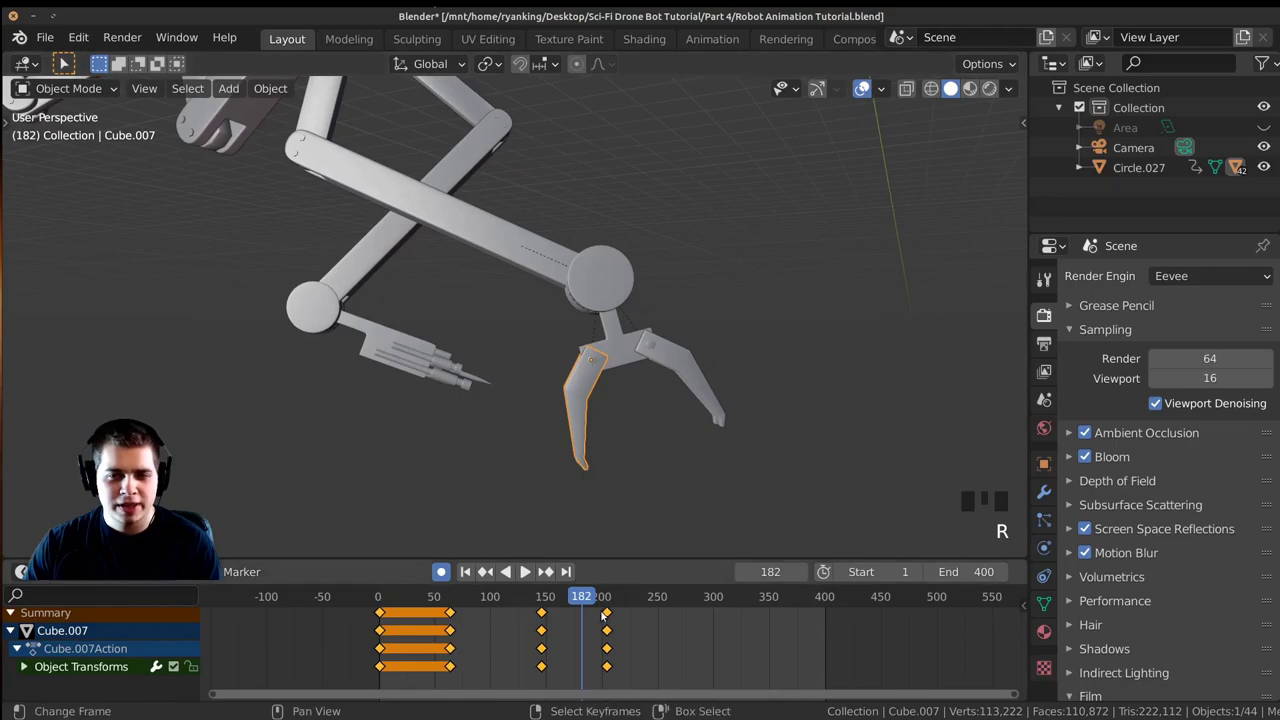
left_click(597, 640)
left_click_drag(597, 640, 550, 638)
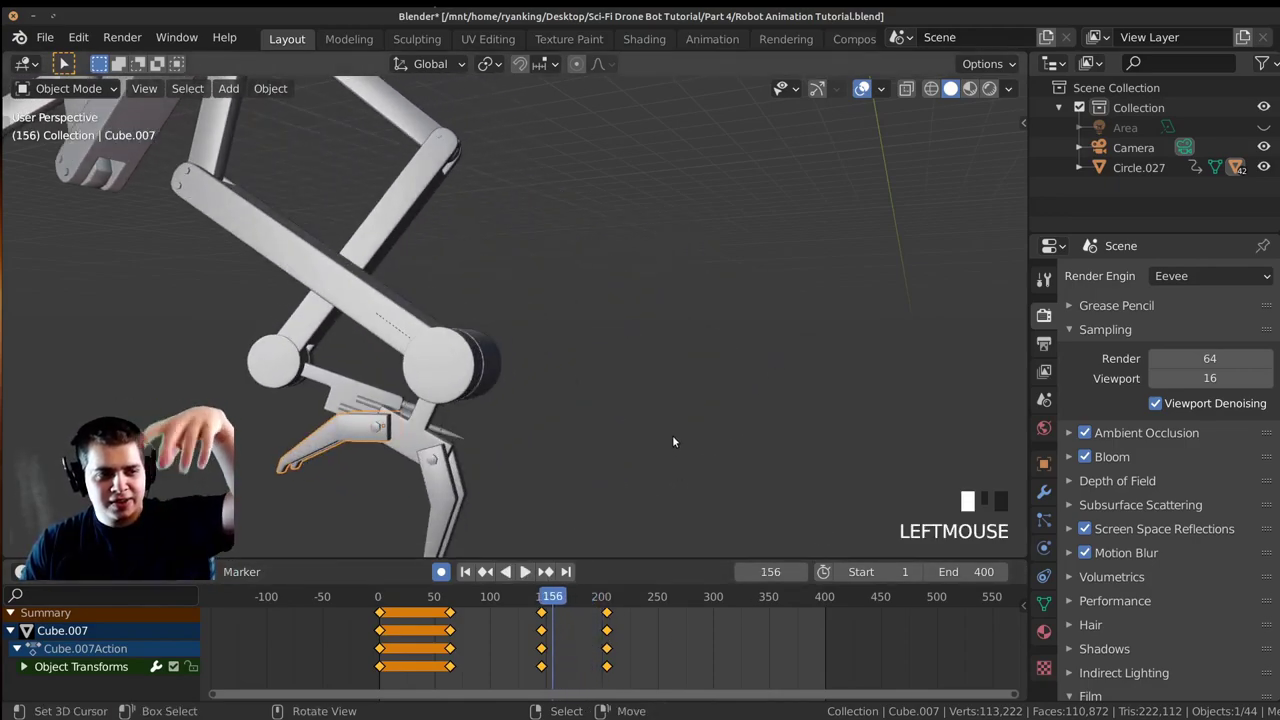
middle_click_drag(672, 441, 694, 426, "shift")
Rotate the claw fingers Cube.007 and Cube.008 to keyframe further claw poses up to about frame 231.
left_click_drag(552, 641, 636, 658)
middle_click_drag(920, 365, 696, 393)
key("r")
left_click(852, 388)
right_click(752, 344)
middle_click_drag(756, 346, 828, 358)
key("r")
left_click(742, 393)
mouse_move(742, 393)
middle_mouse_down()
mouse_move(759, 388)
mouse_move(765, 402)
middle_mouse_up()
key("r")
right_click(641, 411)
key("r")
left_click(632, 418)
right_click(687, 382)
key("r")
left_click(706, 390)
Replay the claw arm's motion through the camera from about frame 148.
left_click_drag(669, 682, 544, 682)
key("KP_0")
key("space")
middle_click_drag(662, 449, 662, 541, "shift")
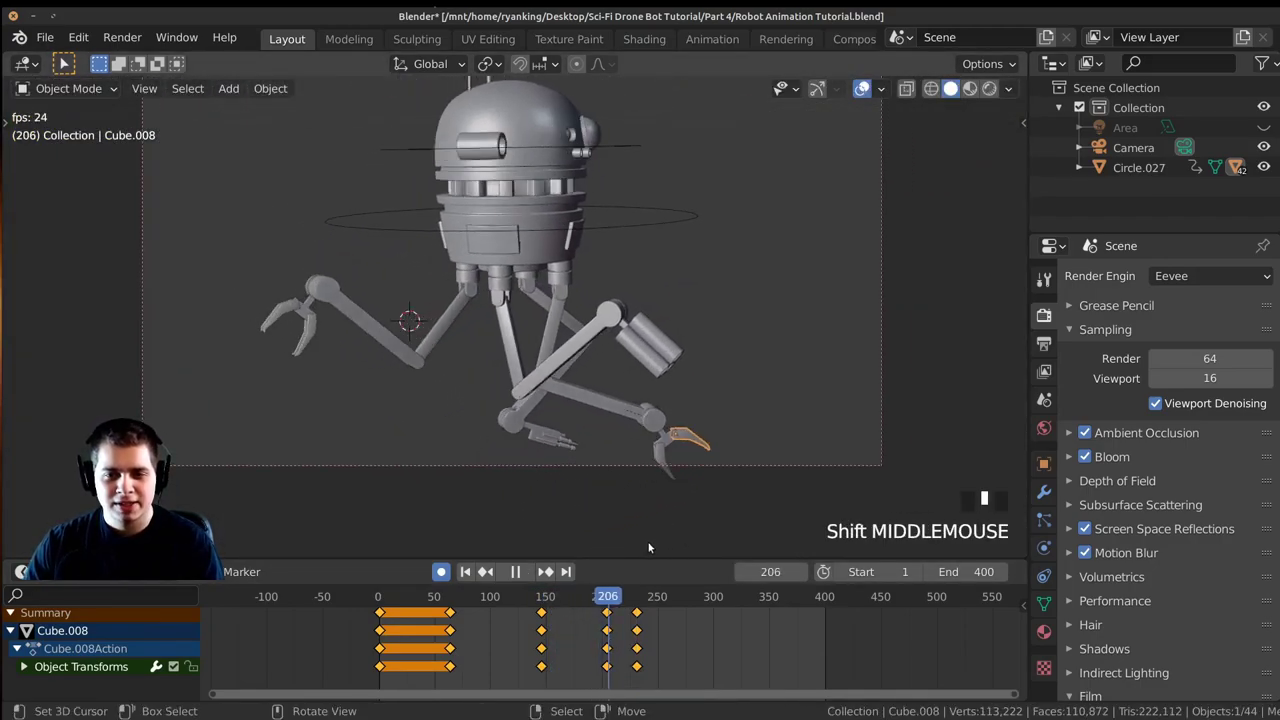
key("space")
Rotate the upper arm segment Cube.006 at frame 191 and the forearm Circle.016 at frame 204.
left_click_drag(638, 621, 591, 642)
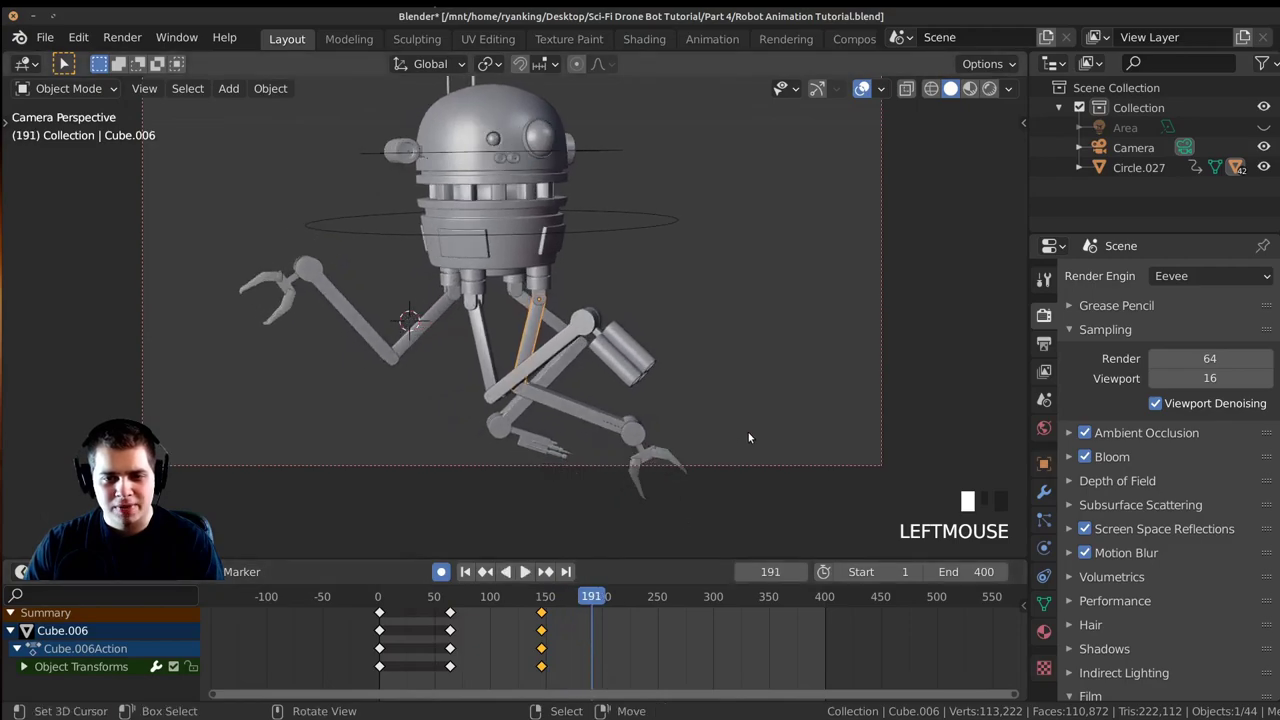
key("r")
left_click(607, 400)
left_click_drag(594, 640, 607, 645)
scroll(660, 628, "up", 8)
middle_click_drag(643, 630, 491, 641)
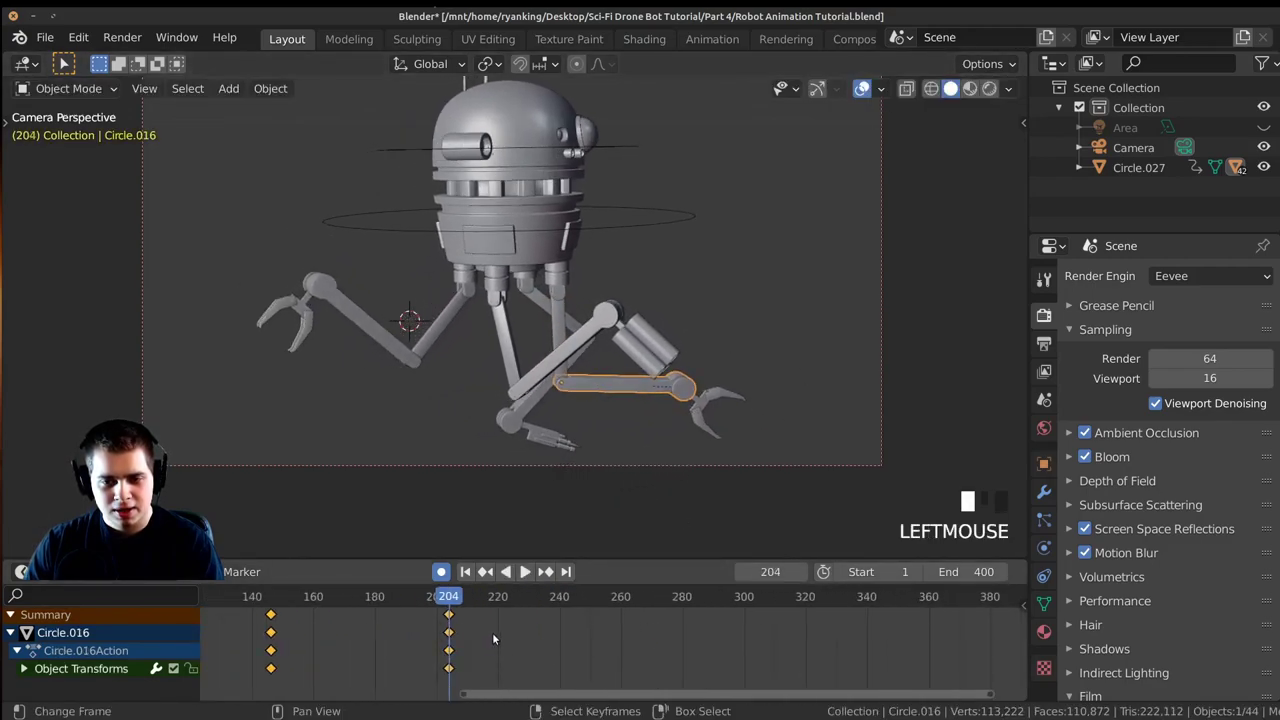
key("r")
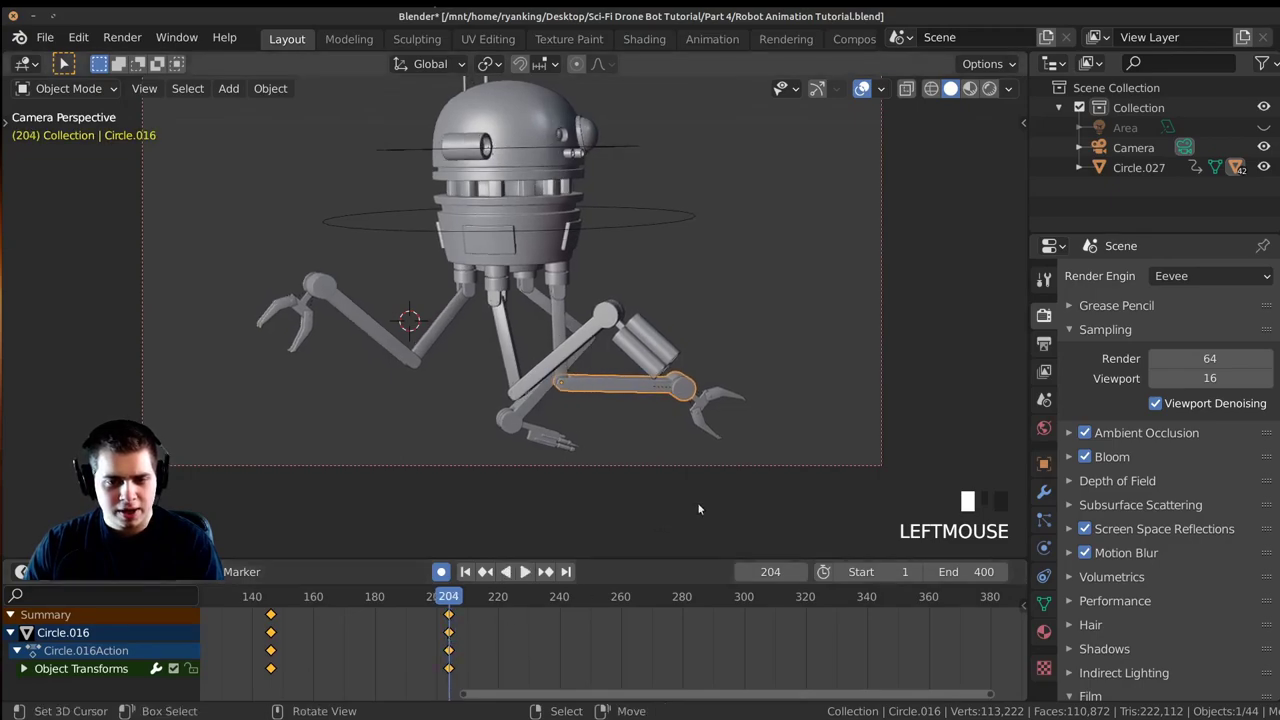
left_click(682, 514)
Play on through the robot's turn and rotate the shoulder socket Circle.015 at frame 297.
key("space")
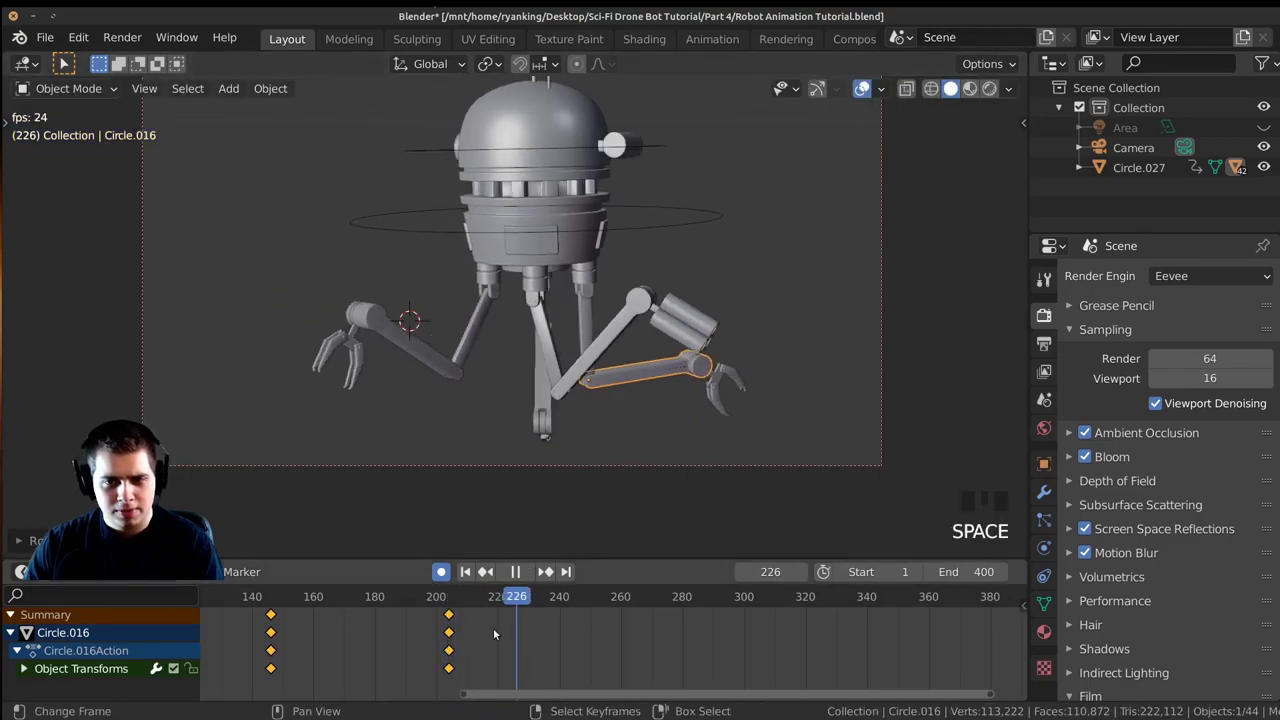
key("space")
key("r")
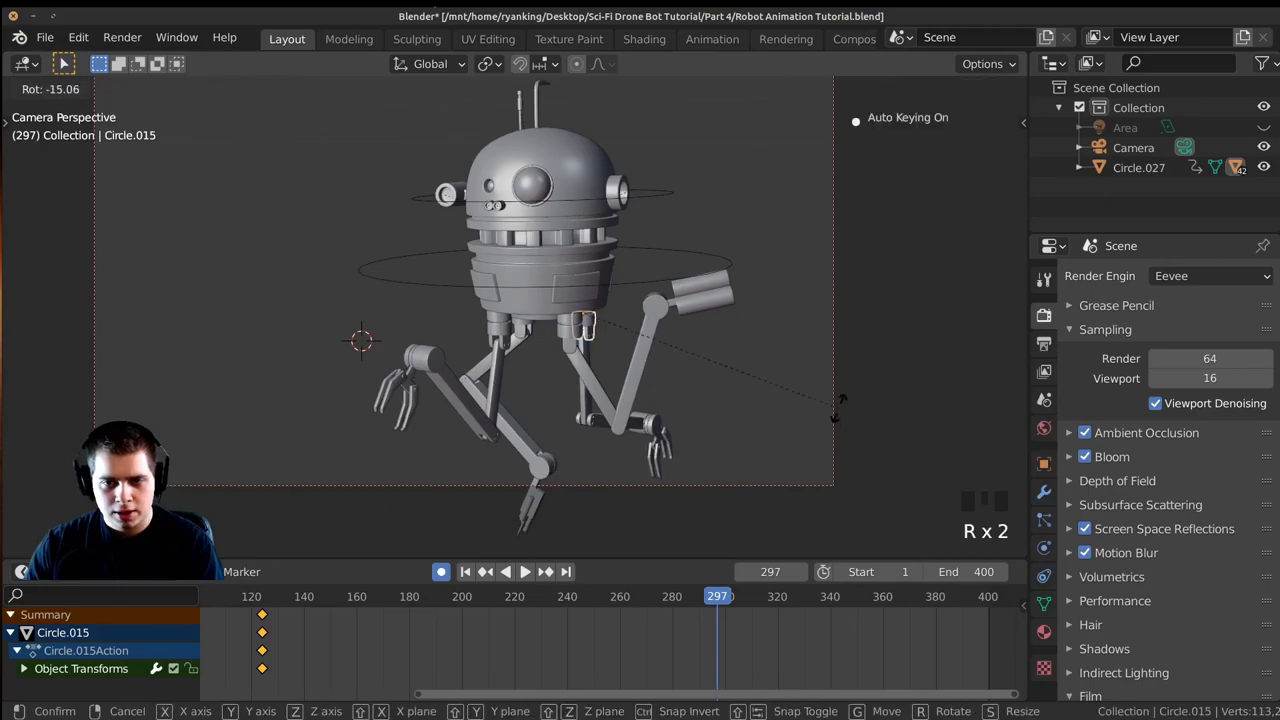
left_click(822, 425)
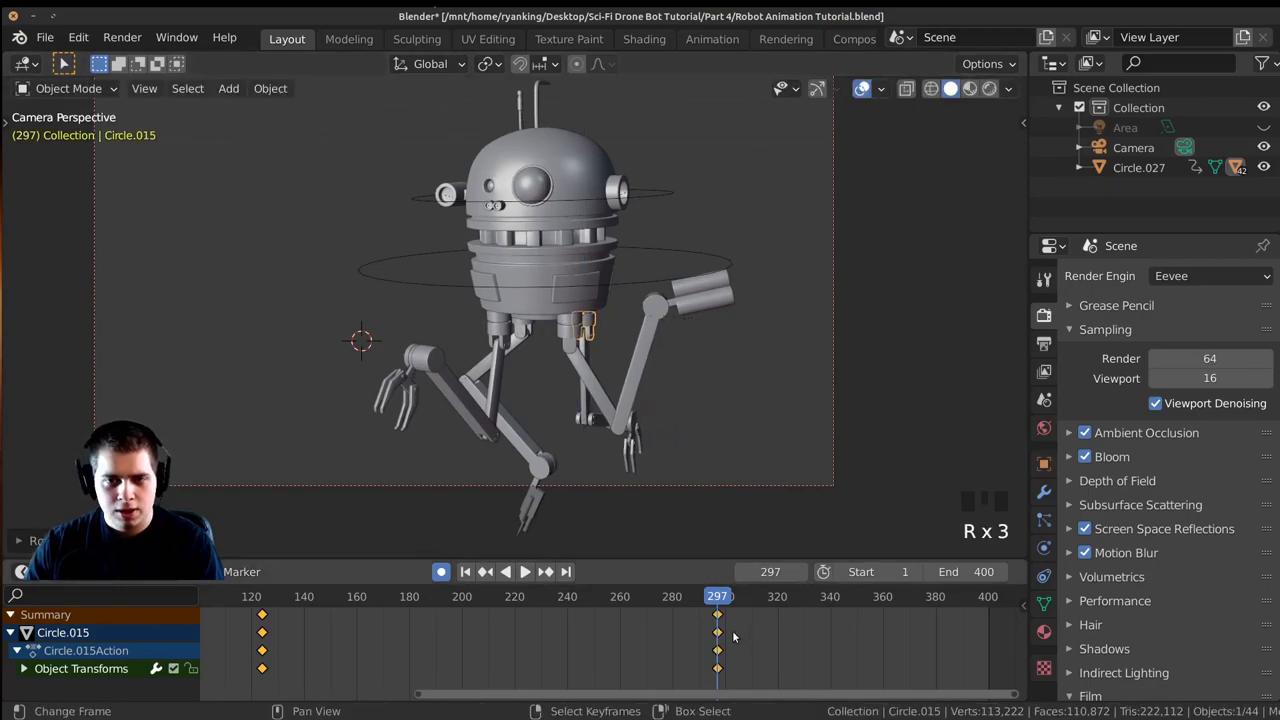
Replay the next frames and rotate the shoulder socket Circle.015 about the global Z axis at frame 325.
key("space")
key("space")
key("space")
left_click(790, 645)
key("r")
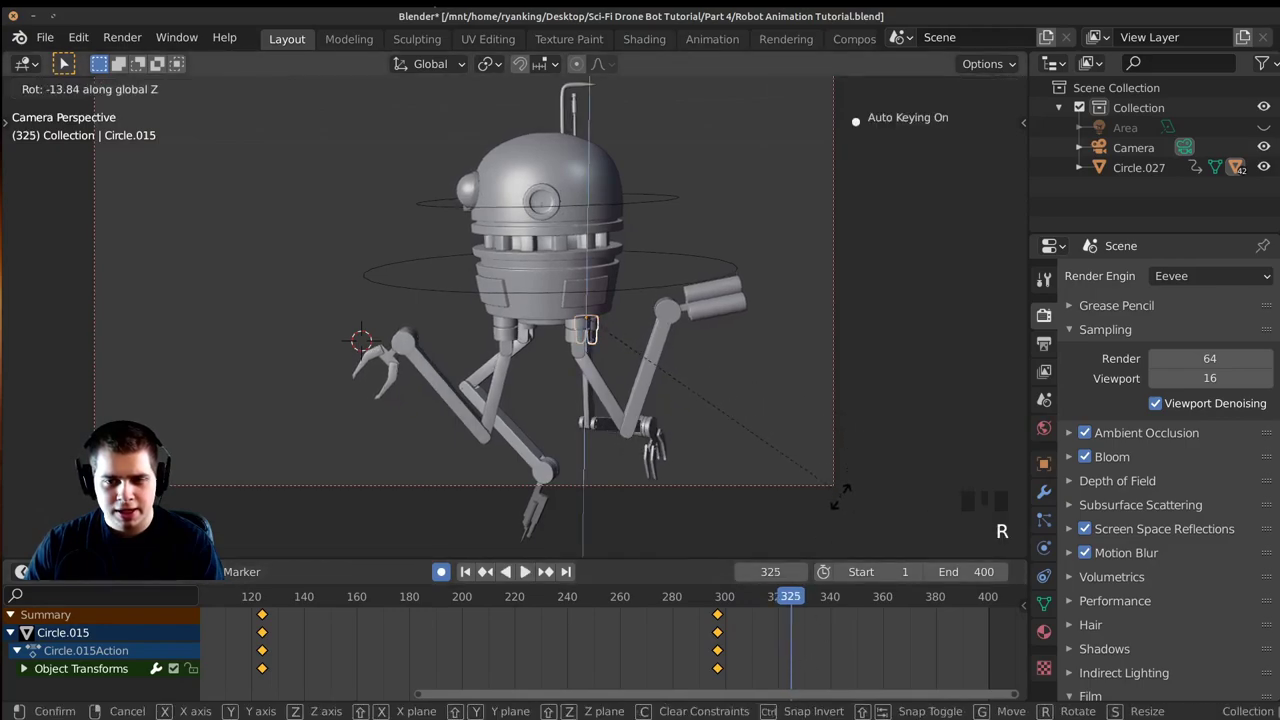
left_click(776, 124)
Pose the claw arm for the fly-off at frame 362 by rotating the arm parts, the wrist Circle.017 and the claw fingers.
left_click_drag(790, 683, 887, 683)
middle_click_drag(430, 372, 362, 326, "shift")
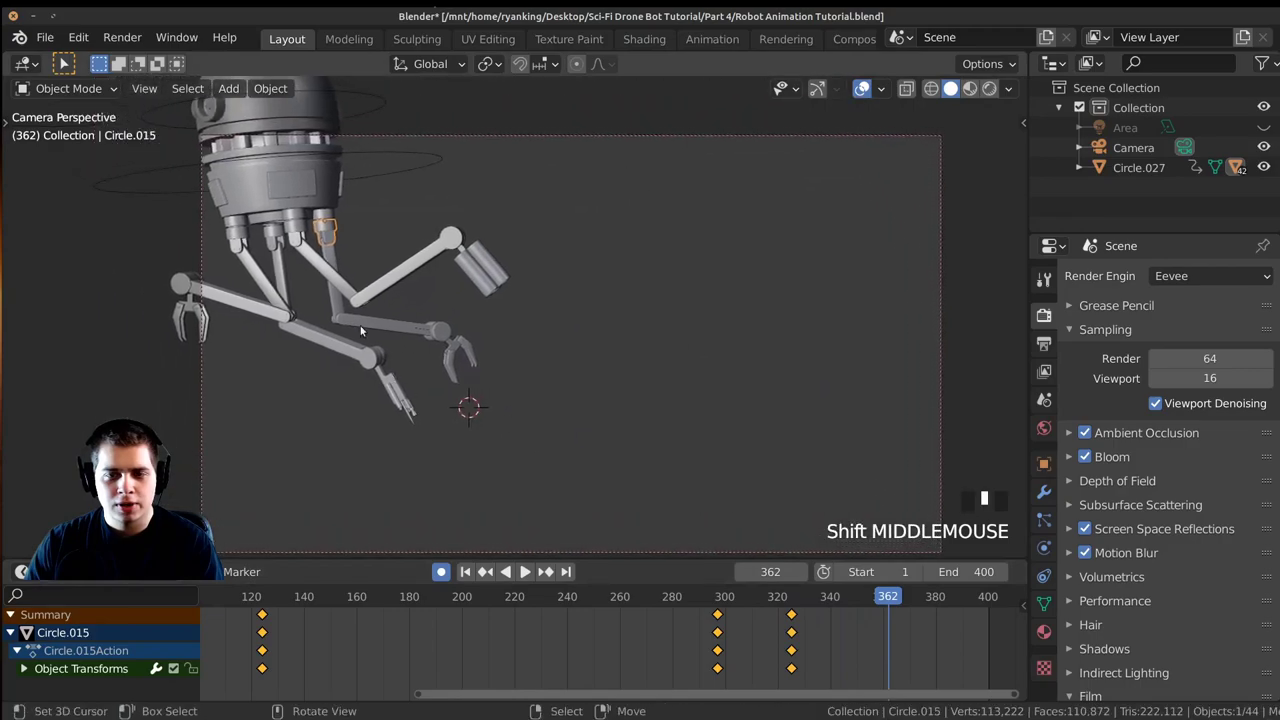
left_click(464, 358)
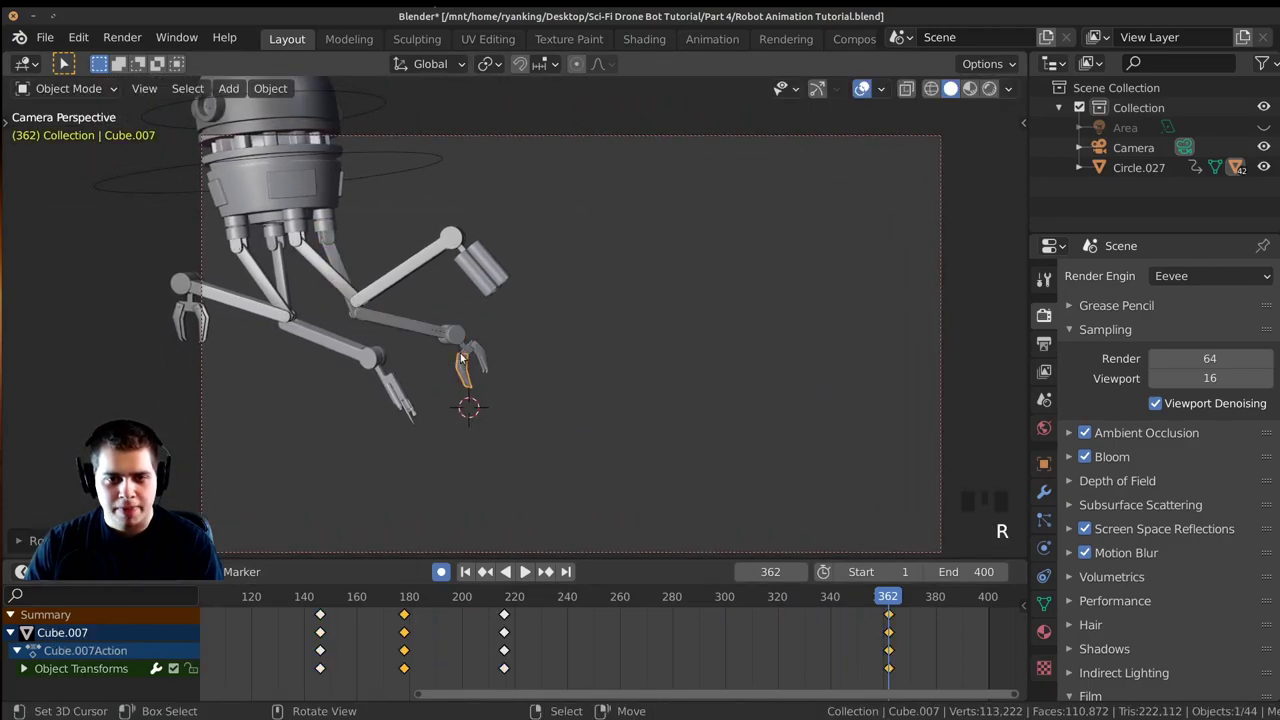
scroll(507, 399, "up", 4)
key("r")
left_click(518, 390)
right_click(460, 400)
key("r")
left_click(482, 396)
left_click(426, 433)
key("r")
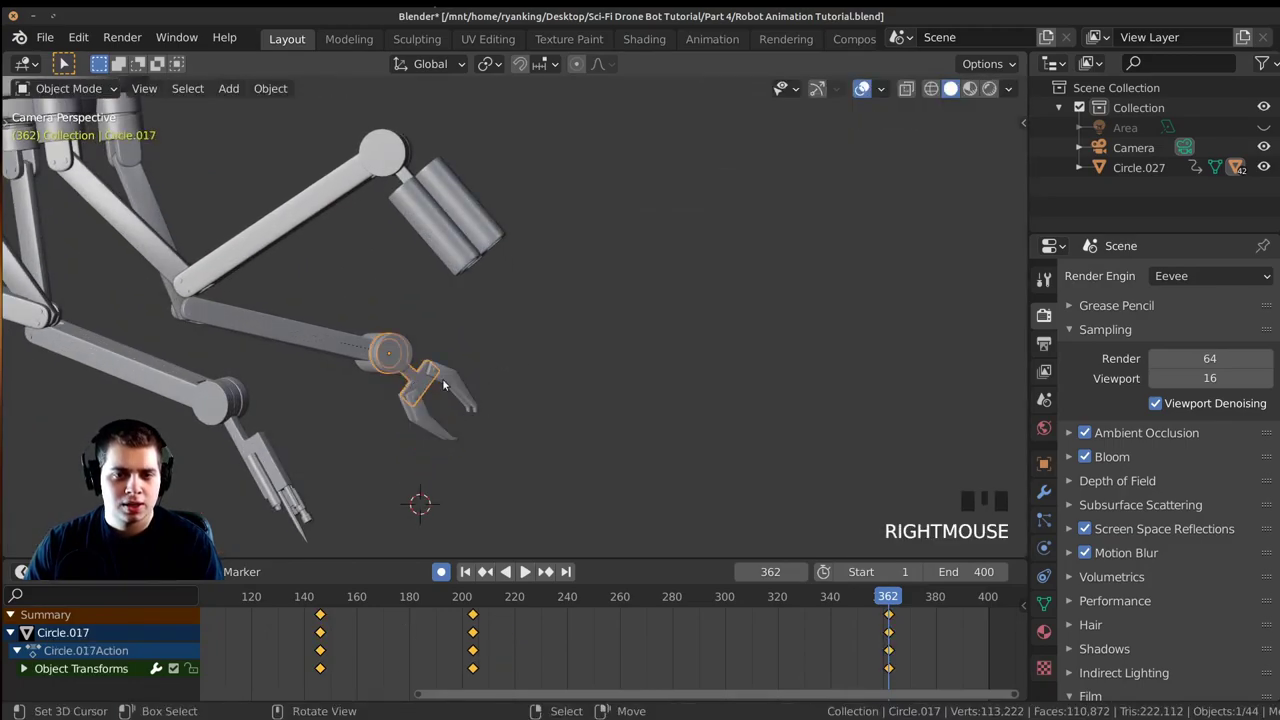
Replay the fly-off through the camera to check the claw arm's motion.
scroll(430, 388, "down", 4)
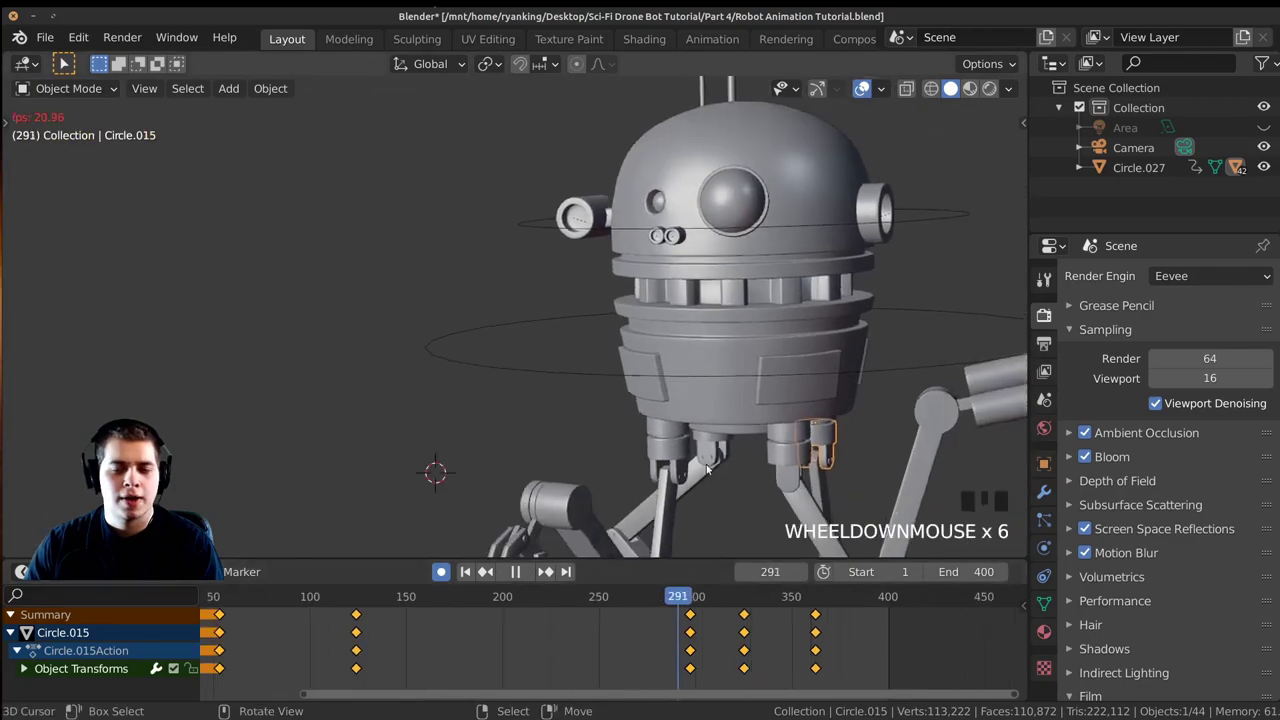
middle_click_drag(706, 468, 592, 402, "shift")
scroll(582, 408, "down", 3)
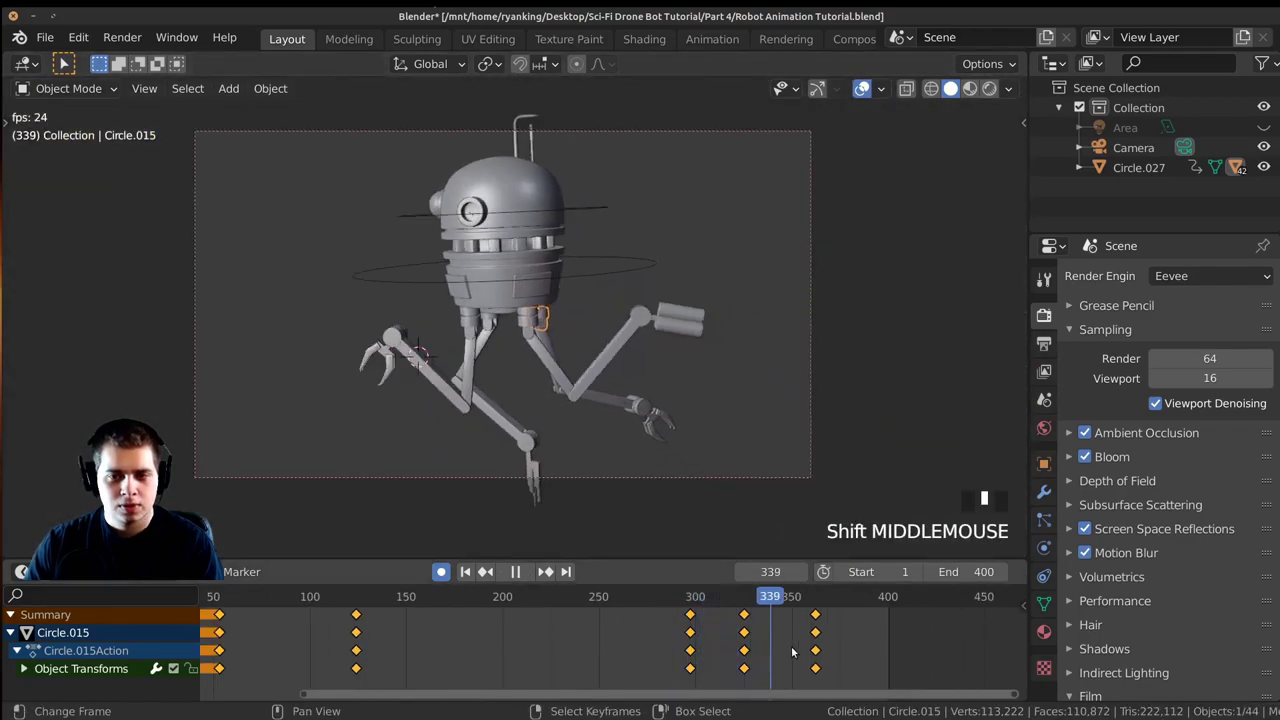
Rotate the claw arm's forearm Circle.016 and its wrist Circle.017 at frame 325.
left_click_drag(790, 650, 744, 637)
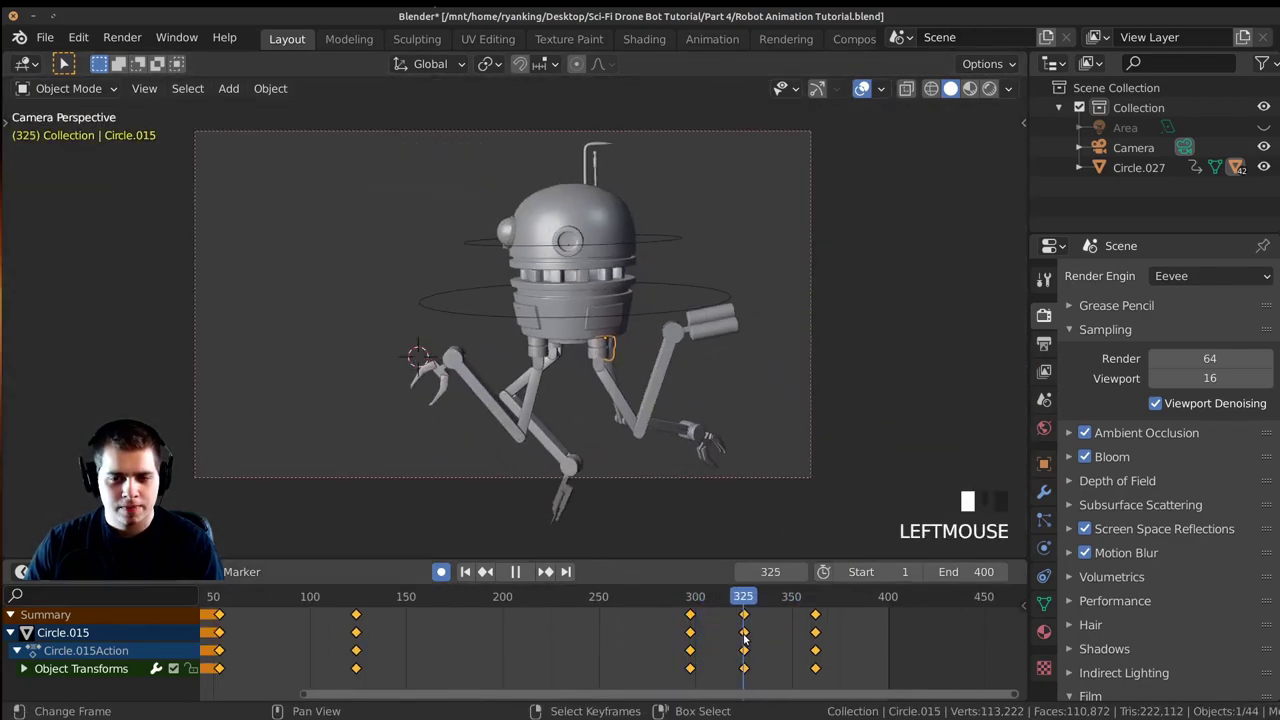
left_click(612, 409)
scroll(612, 409, "up", 2)
key("r")
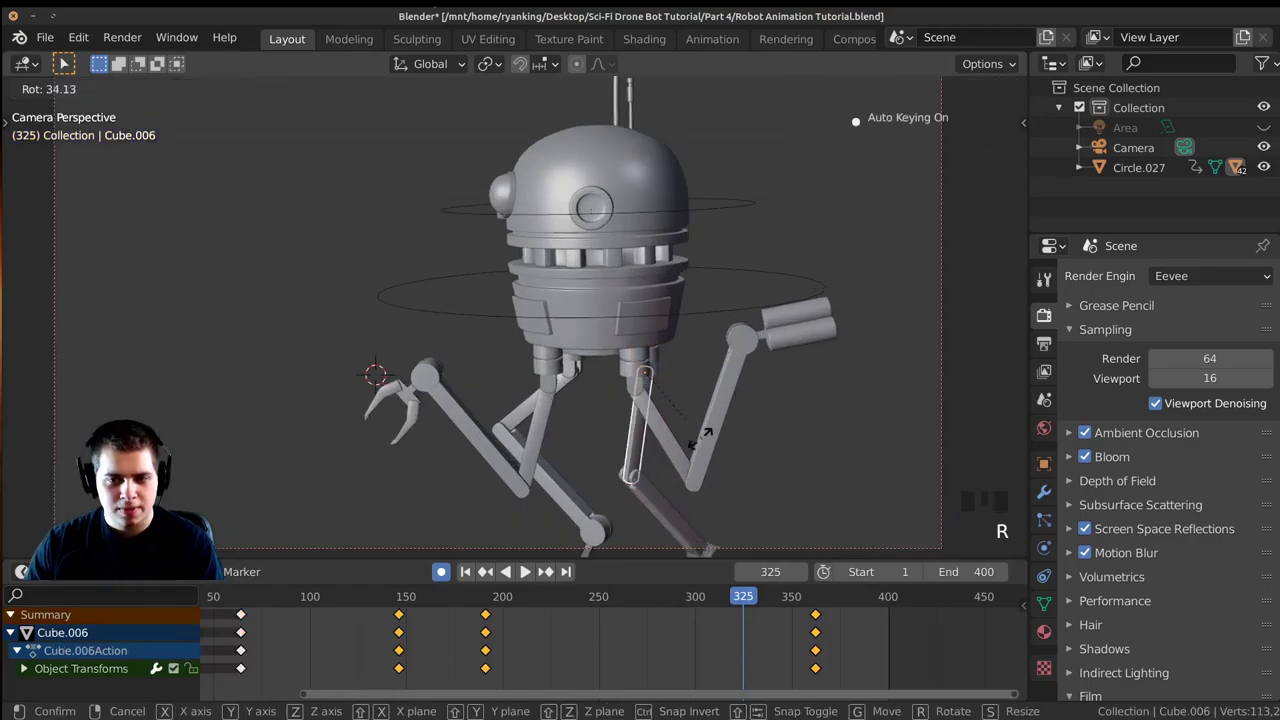
right_click(700, 433)
left_click(644, 531)
key("r")
left_click(726, 405)
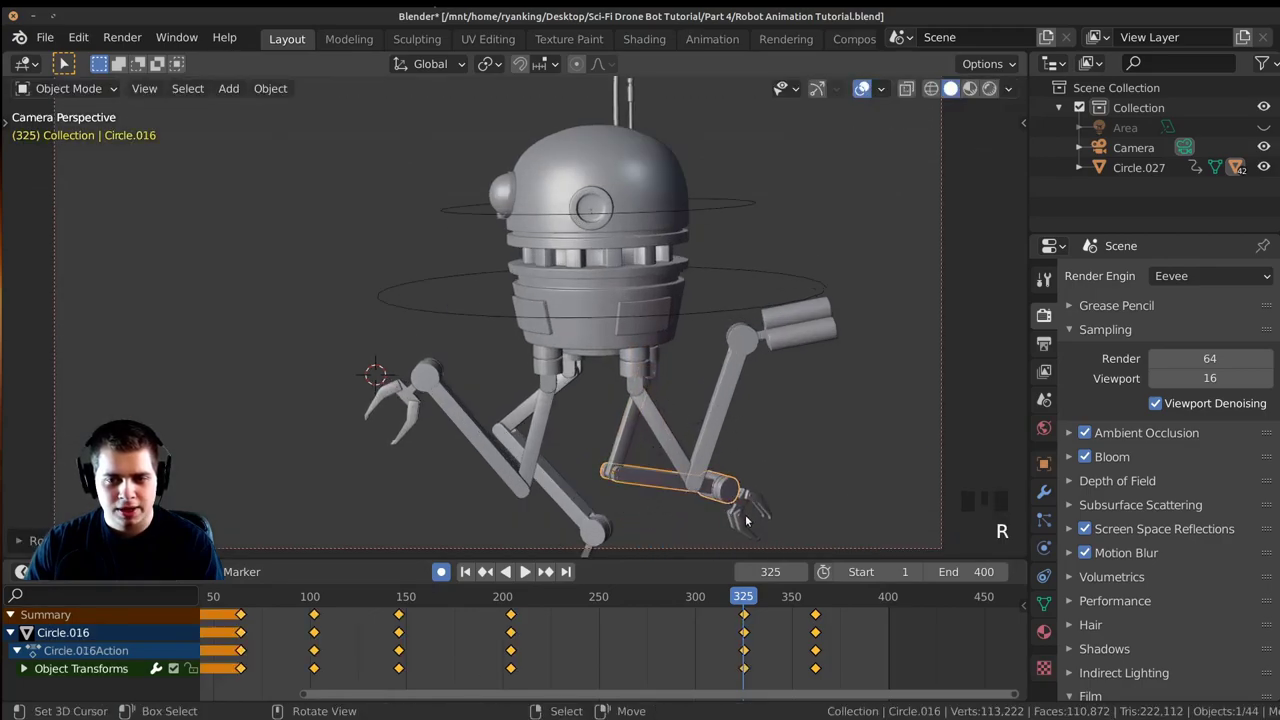
Shift the wrist Circle.017's last keyframe earlier, to just past frame 350, and replay the fly-off.
key("space")
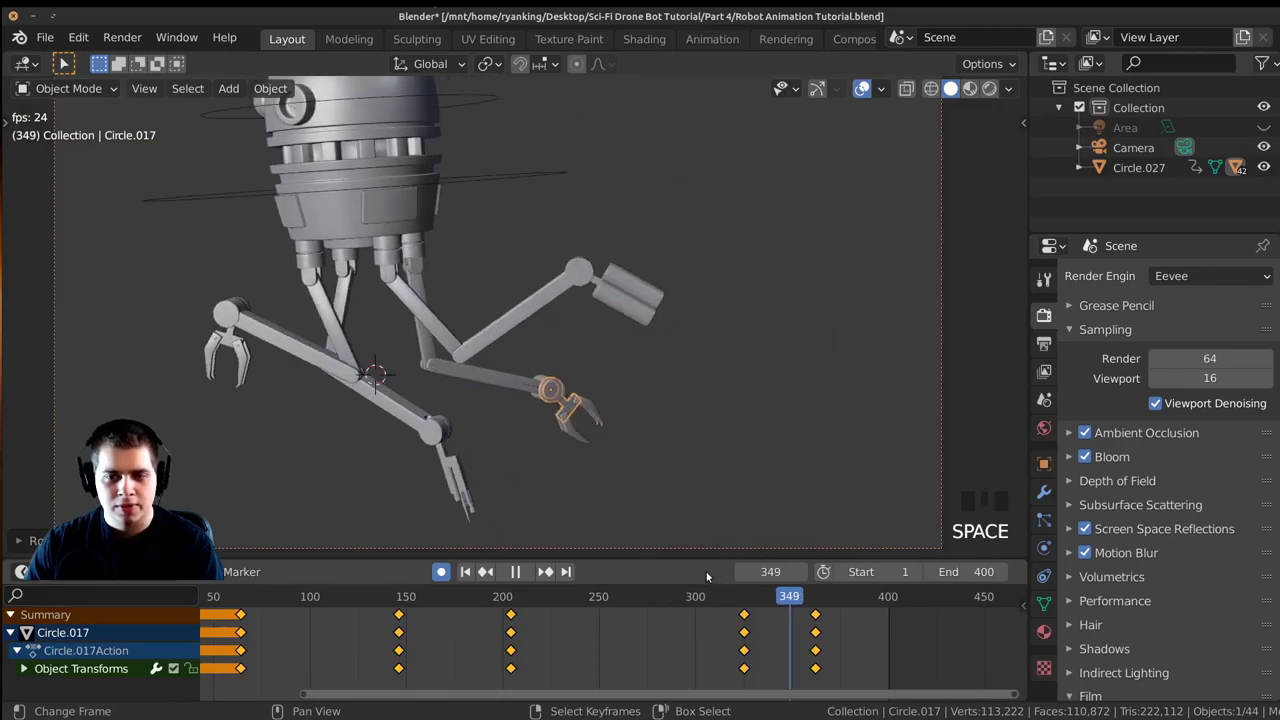
key("space")
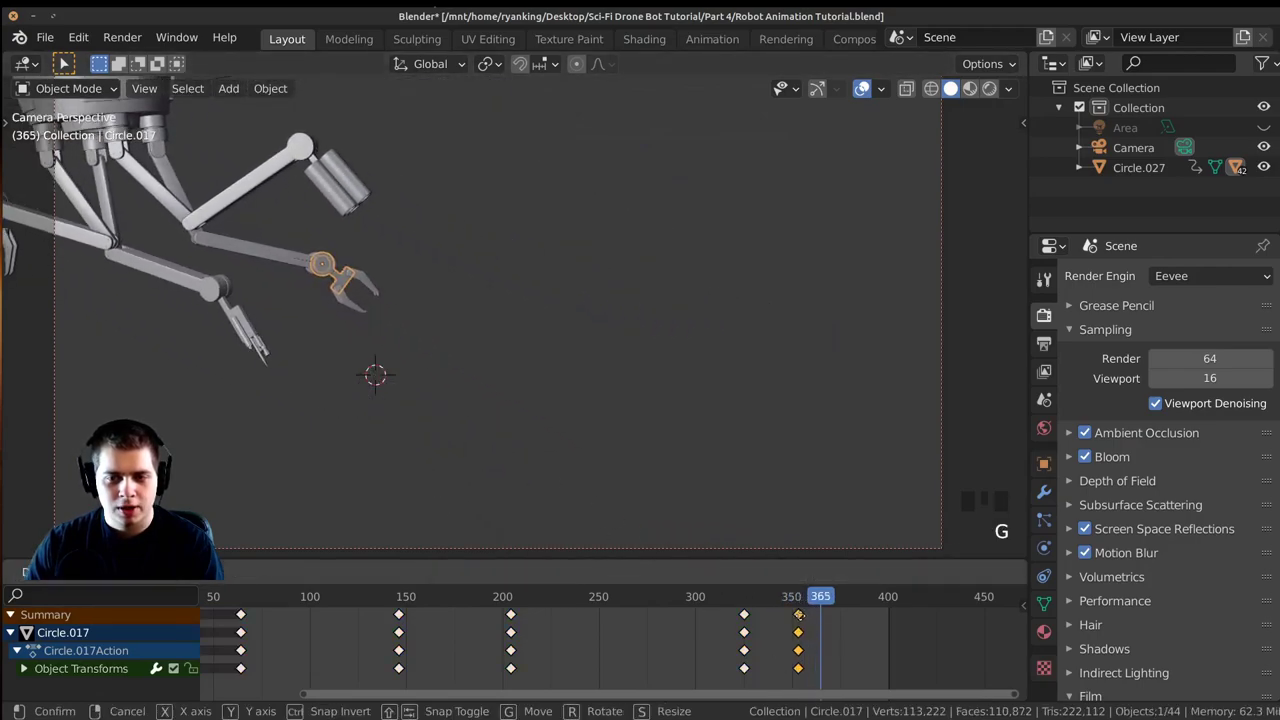
left_click(800, 615)
left_click(679, 621)
key("space")
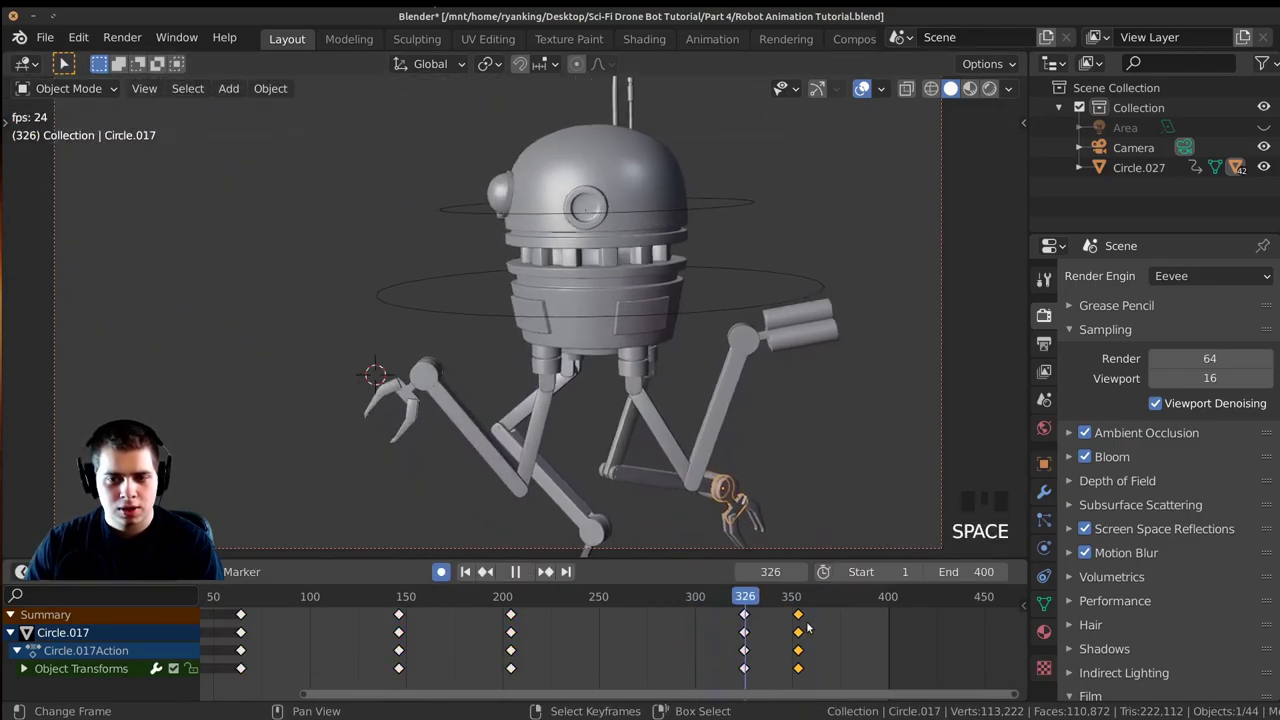
left_click(851, 674)
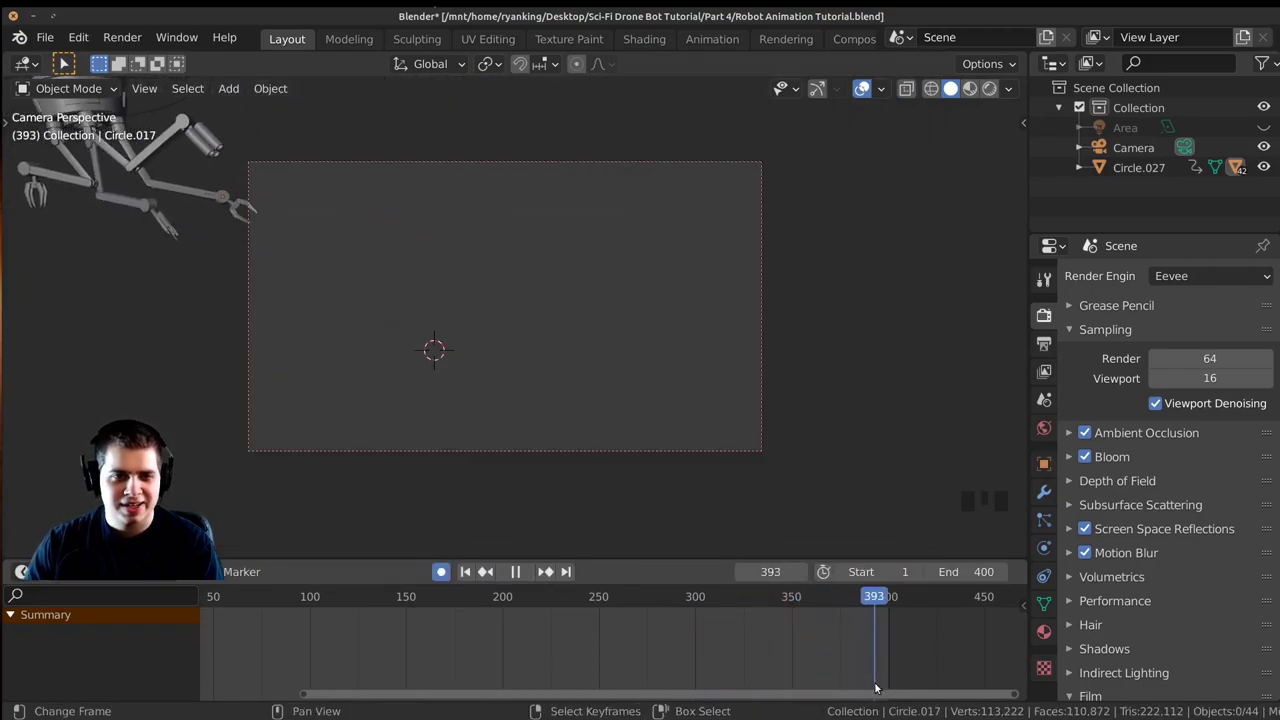
key("space")
Move the whole robot, Circle.027, farther out of the camera frame at its last keyframe, frame 402.
scroll(282, 291, "down", 2)
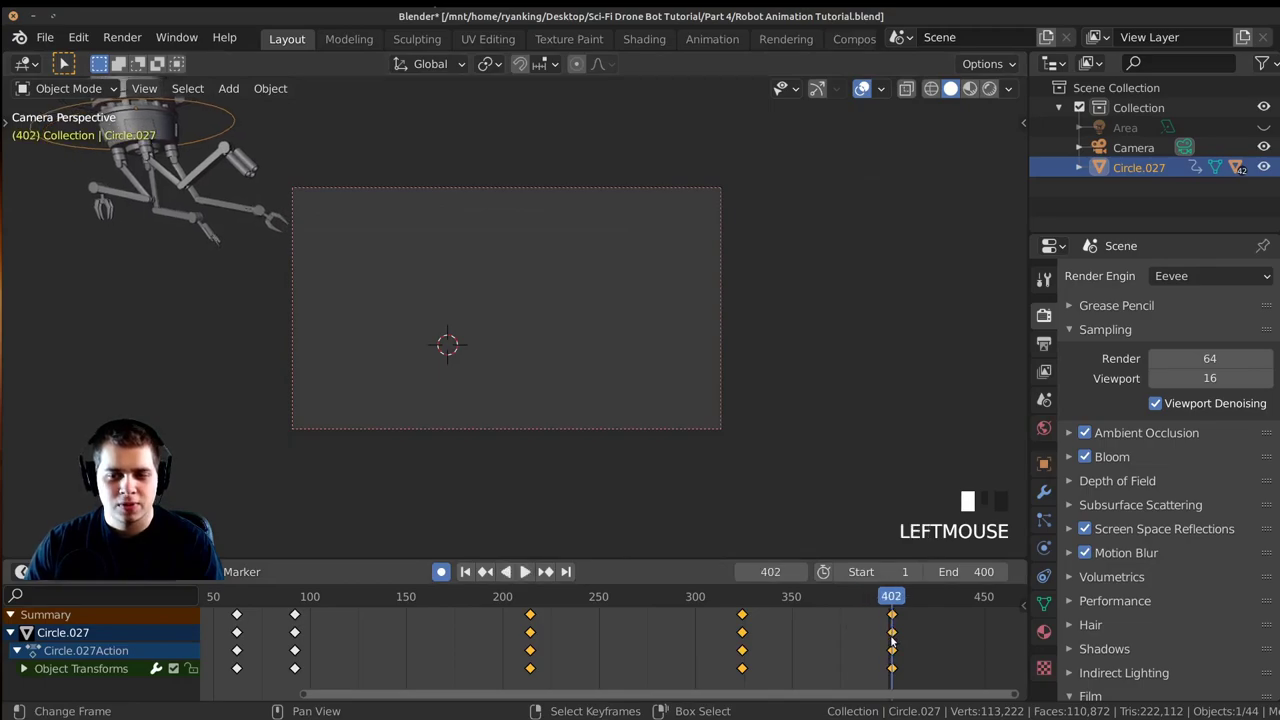
middle_click_drag(209, 186, 204, 160, "shift")
key("g")
left_click(535, 309)
Replay the fly-off and scrub the animation in rendered shading to review the robot's motion.
left_click_drag(743, 598, 629, 620)
key("space")
scroll(774, 460, "up", 4)
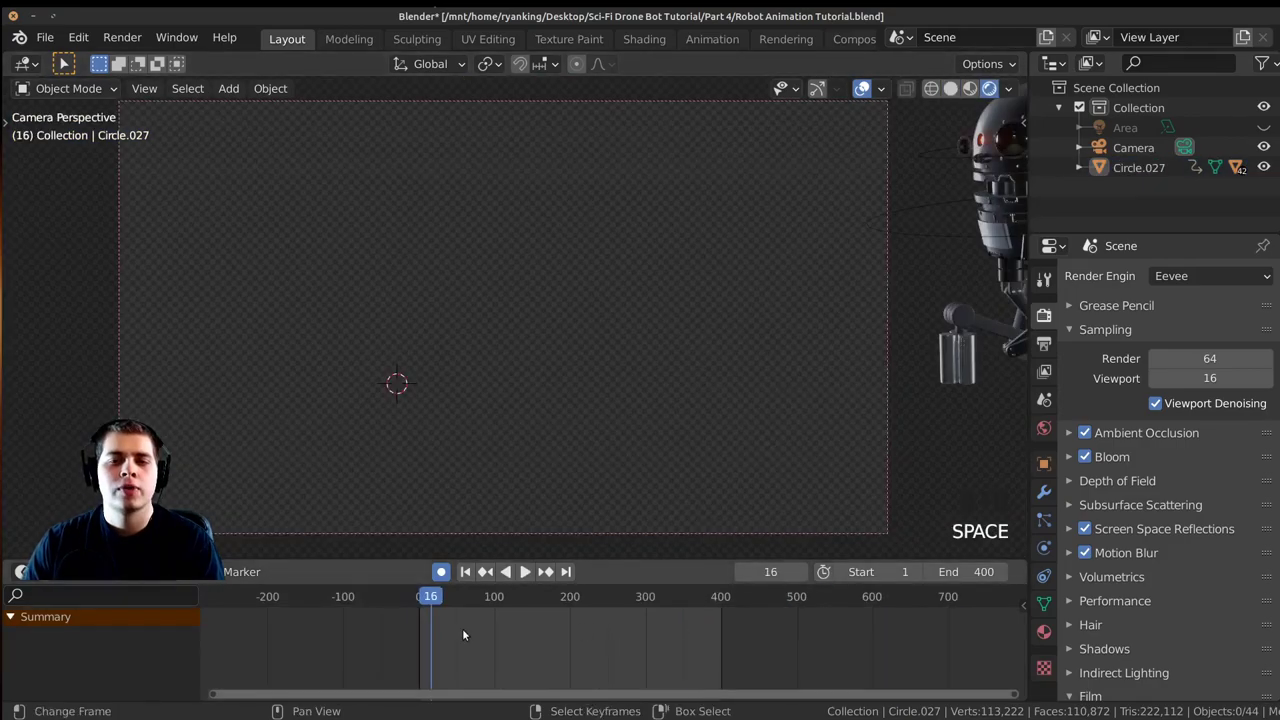
left_click_drag(462, 628, 562, 690)
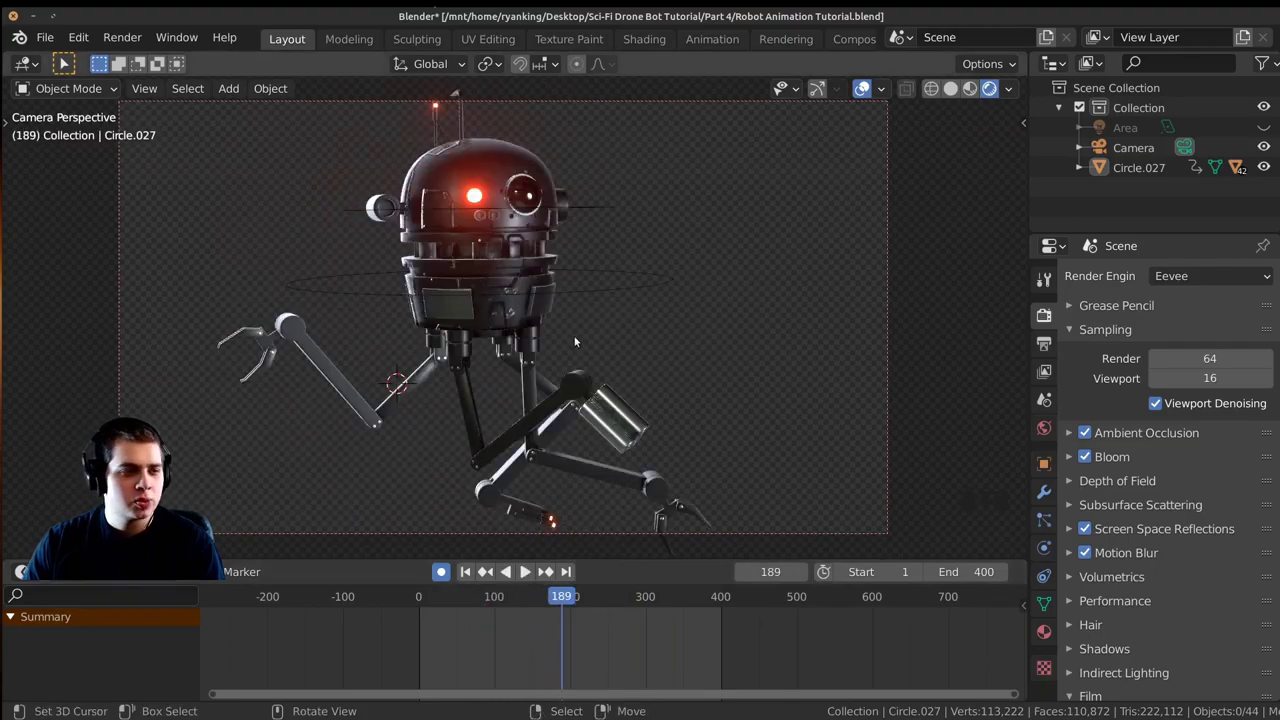
left_click(585, 668)
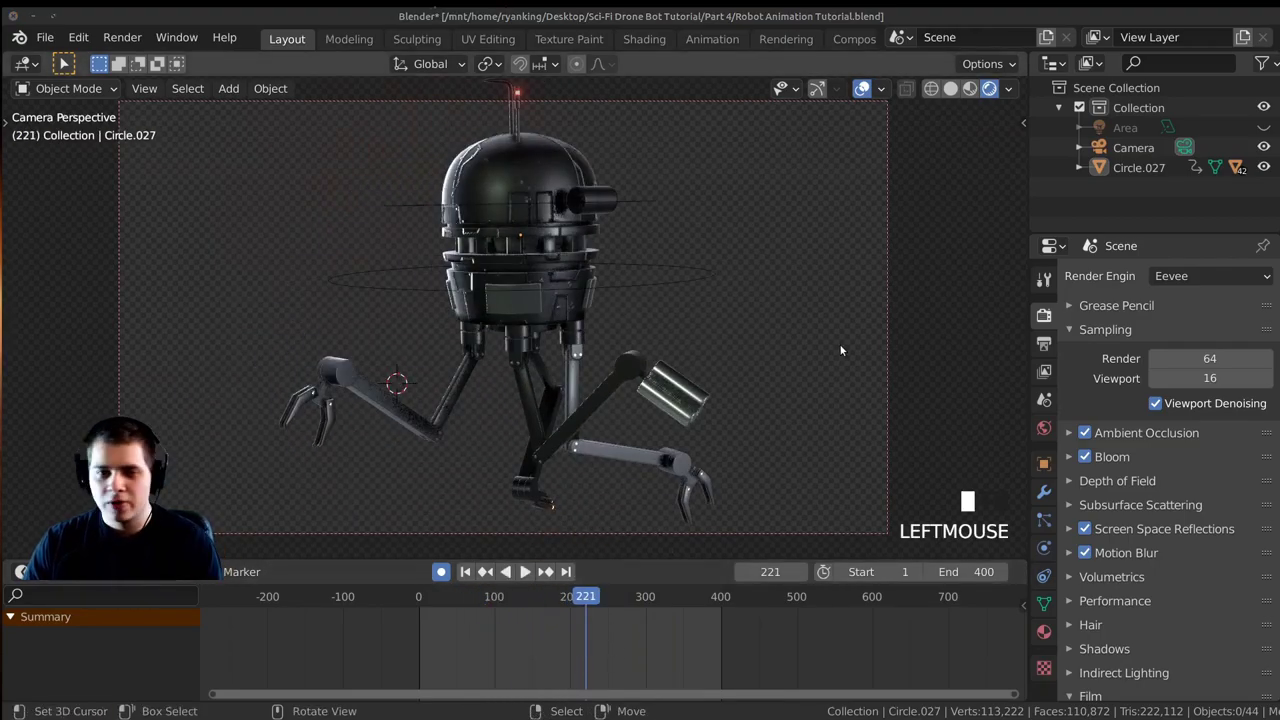
middle_click_drag(694, 269, 787, 254)
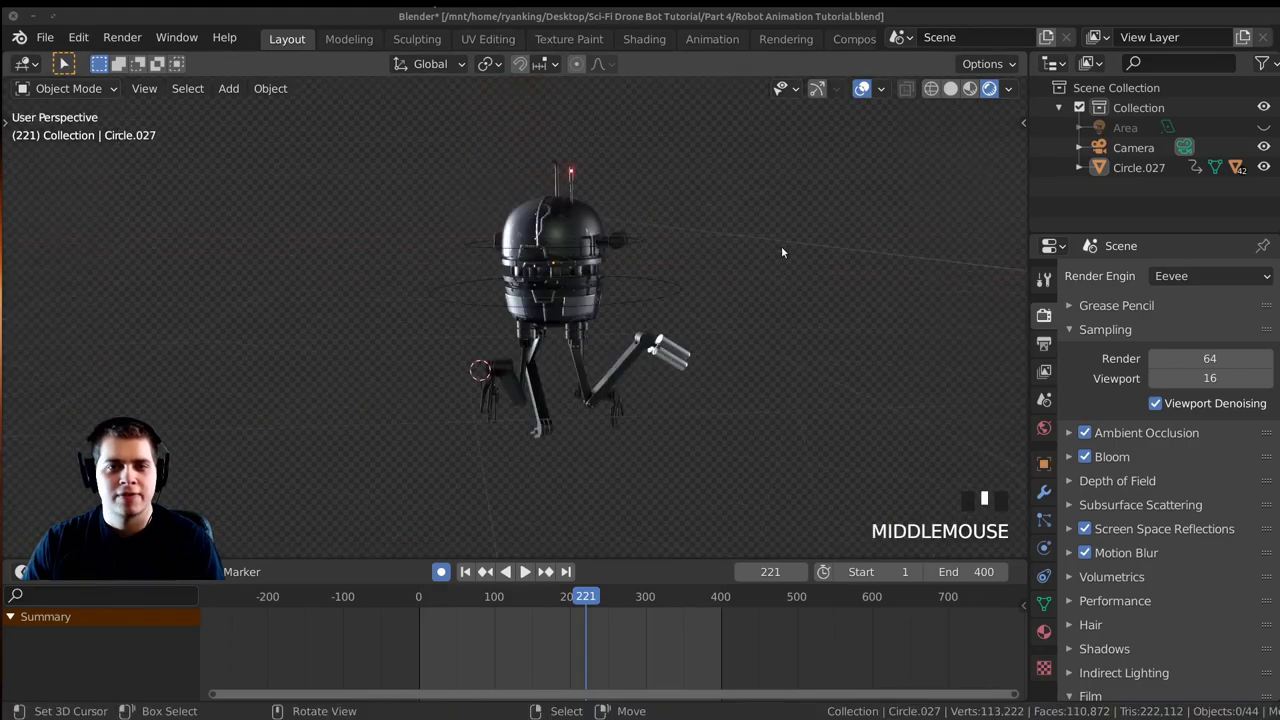
key("KP_0")
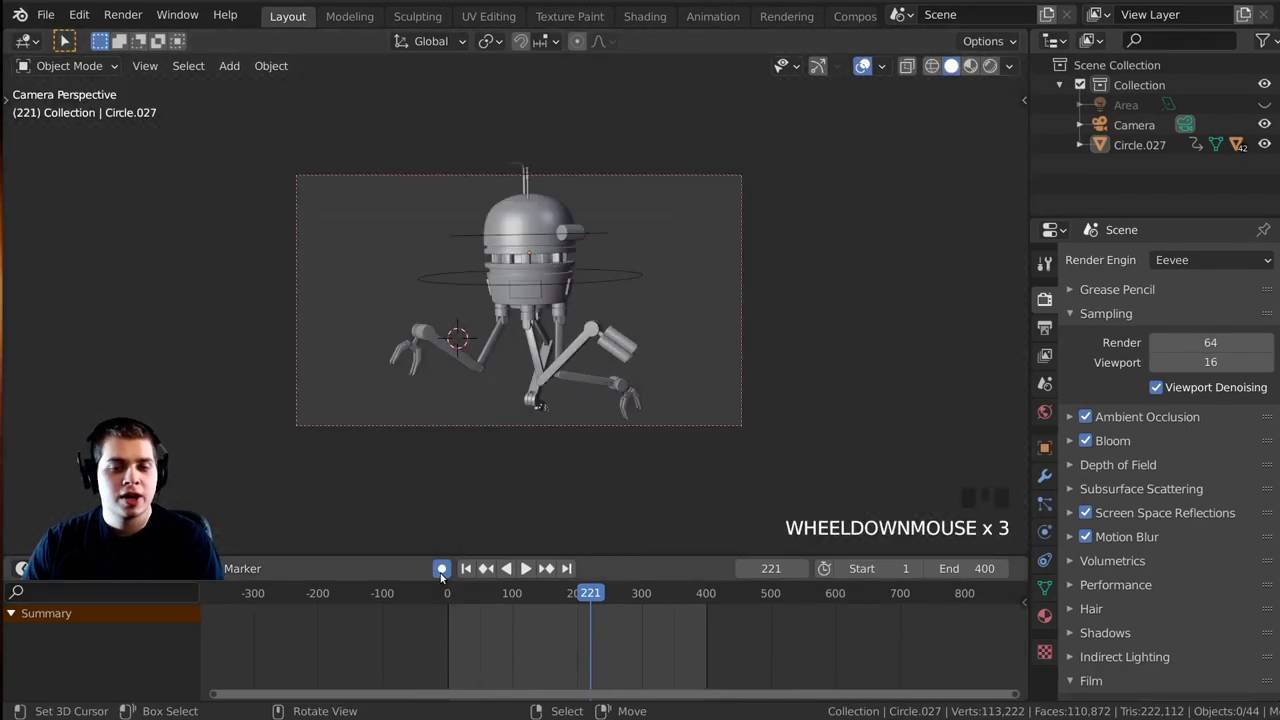
With auto keying turned off and the timeline at frame 0, reset the 3D cursor to the world origin.
left_click_drag(612, 630, 421, 634)
middle_click_drag(592, 325, 701, 430)
scroll(660, 395, "down", 3)
middle_click_drag(596, 352, 647, 307, "shift")
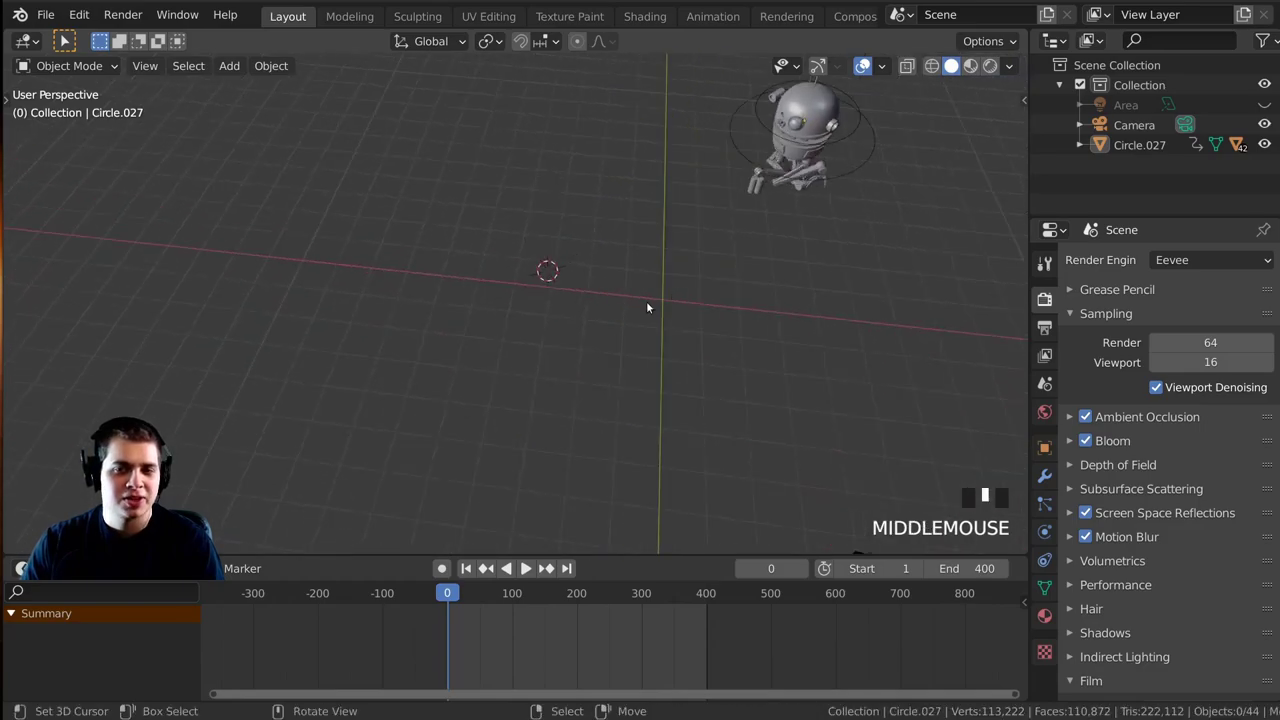
key("shift+c")
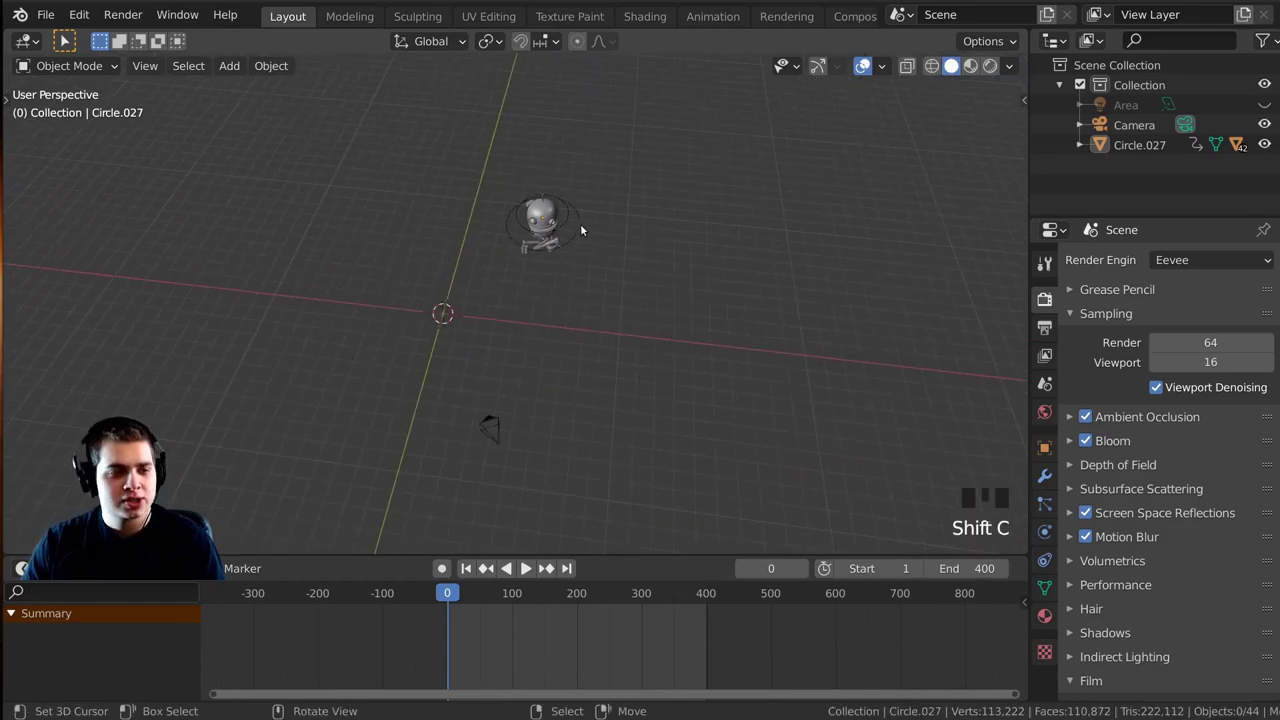
Import building-1853330.jpg from the Grunge Textures folder as an image plane with an Emit material.
key("shift+a")
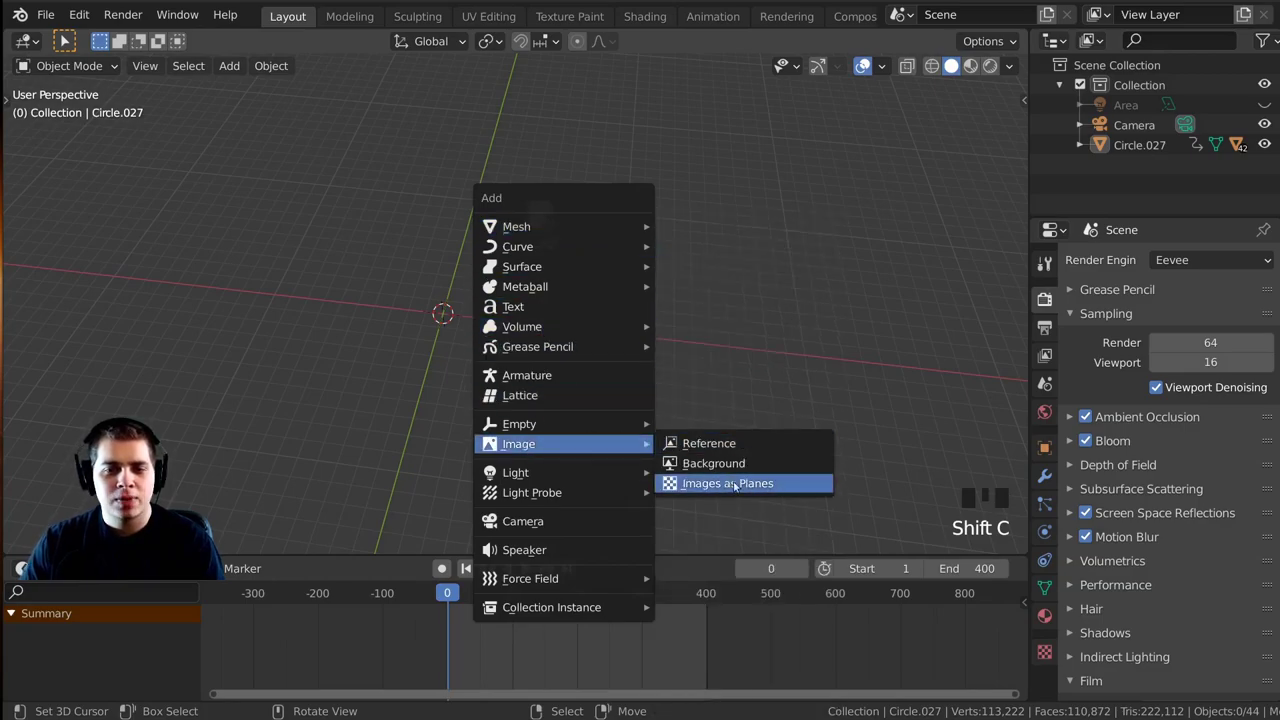
left_click(722, 486)
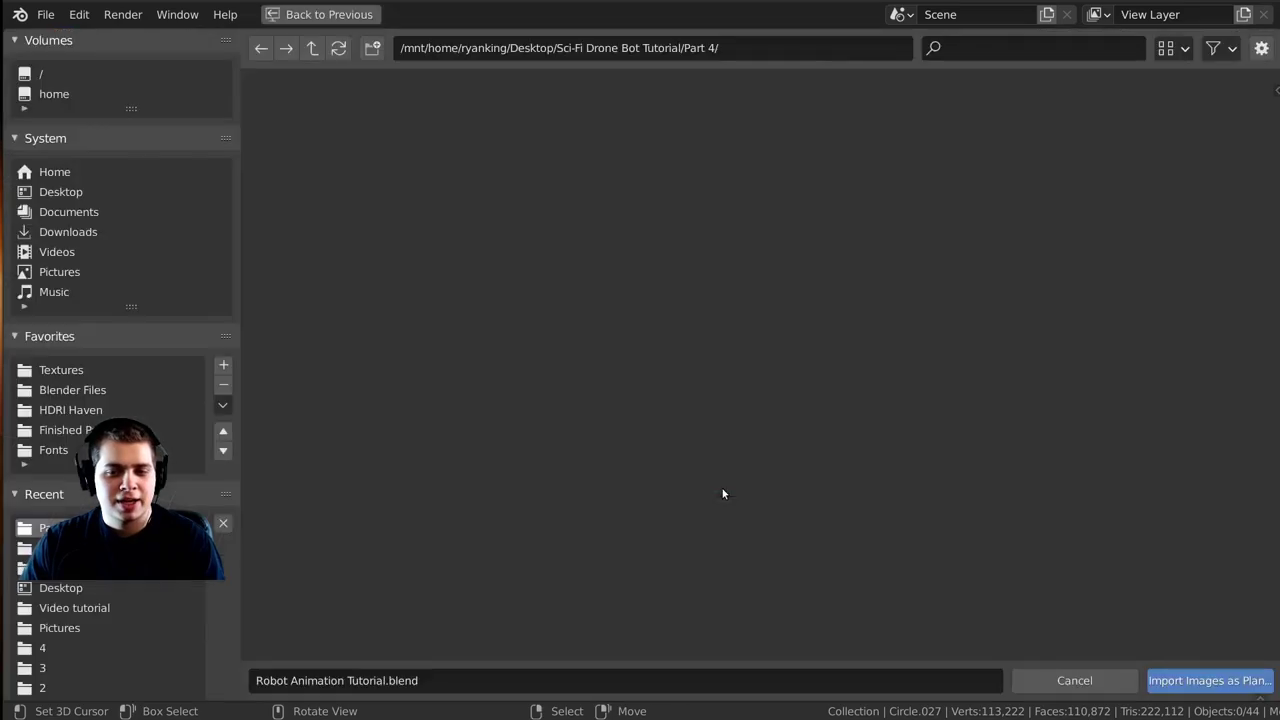
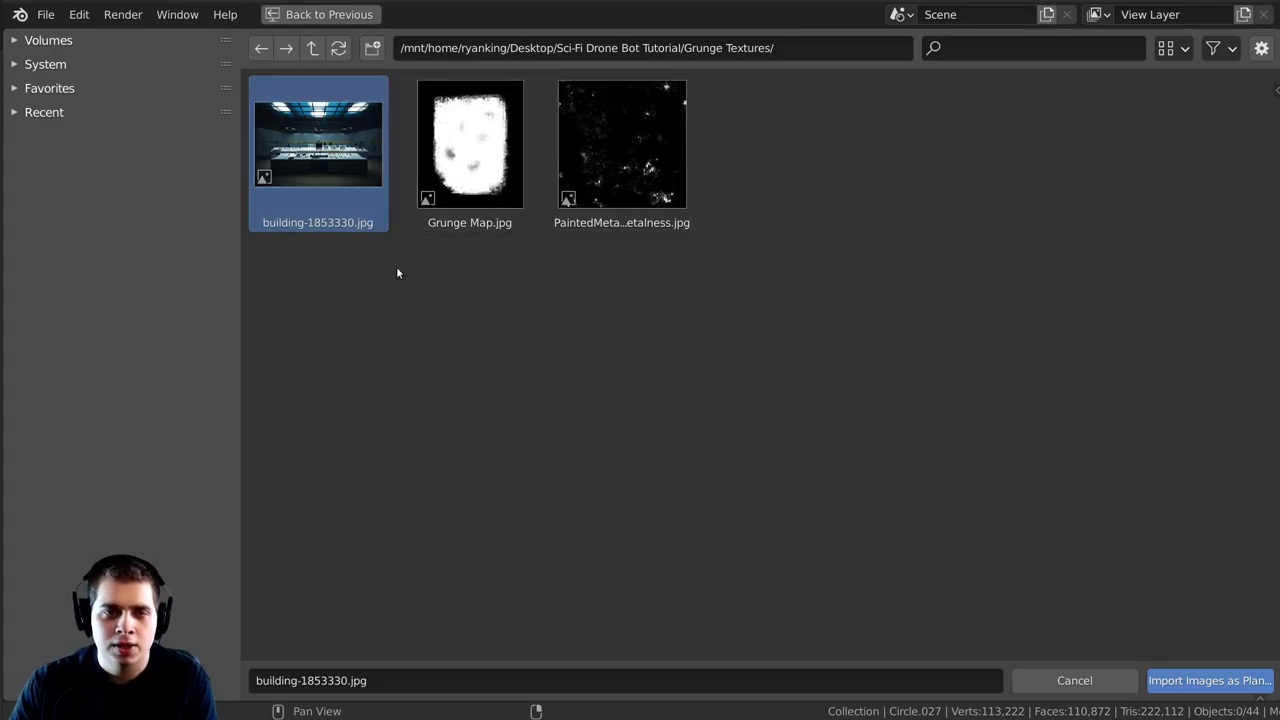
key("n")
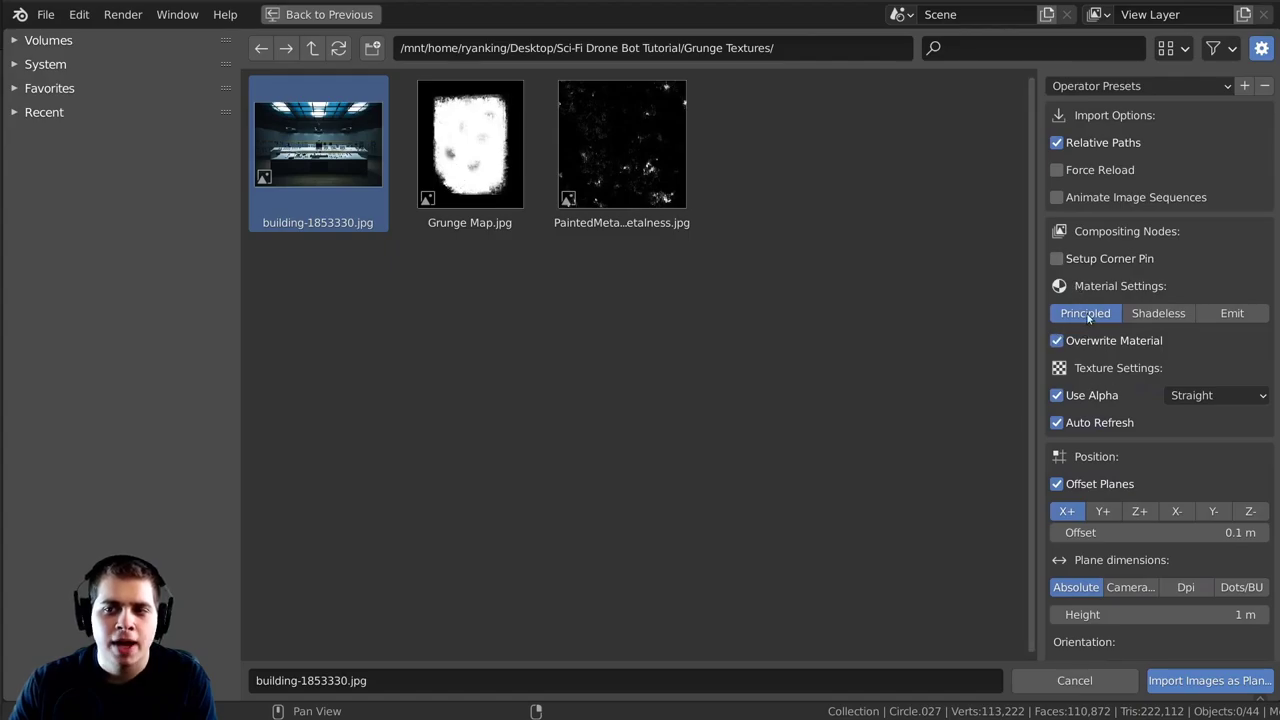
left_click(1234, 314)
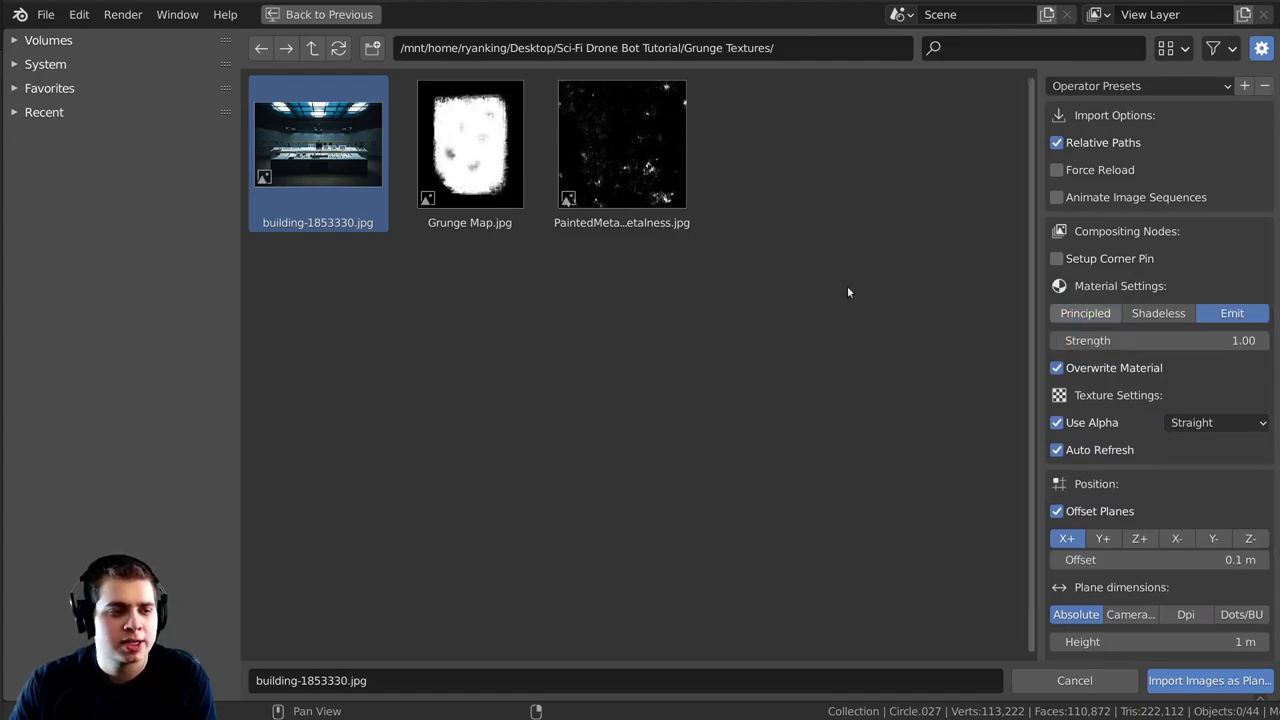
left_click(1197, 681)
Inspect the imported image plane in shaded view and scale it up.
middle_click_drag(586, 457, 585, 316)
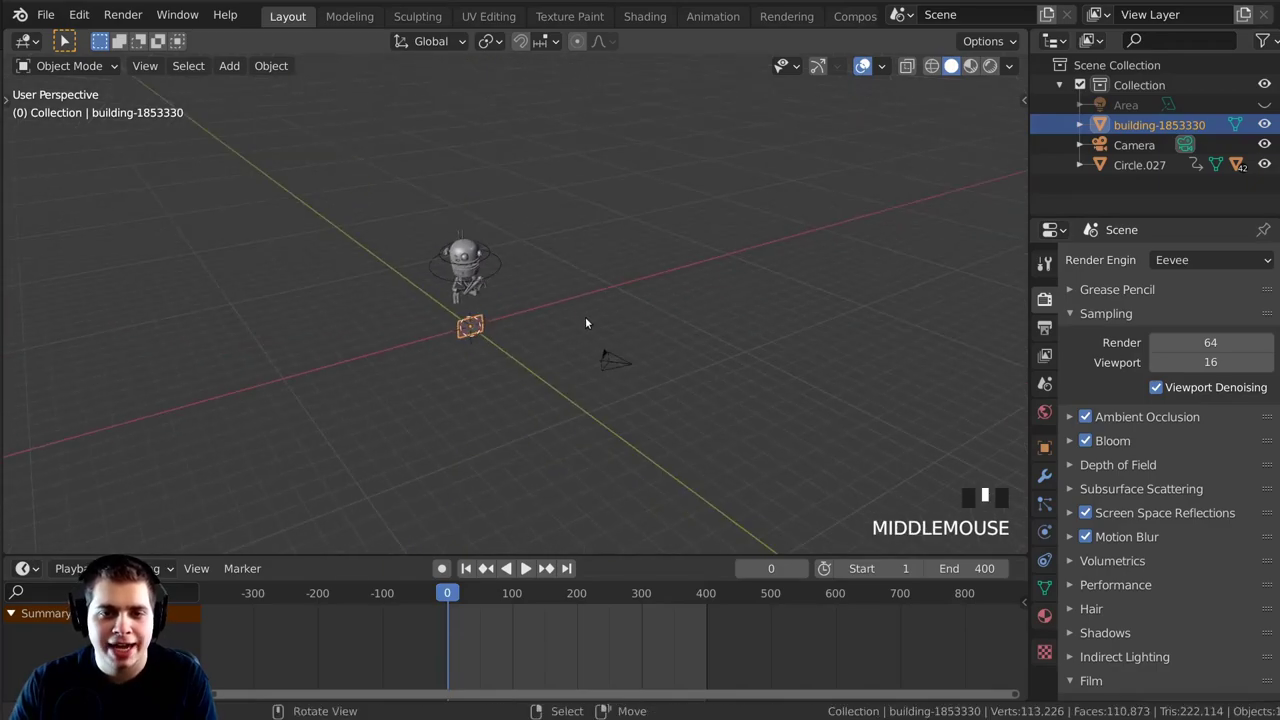
key("KP_Decimal")
key("z")
mouse_move(686, 206)
middle_mouse_down()
mouse_move(622, 194)
mouse_move(535, 261)
mouse_move(602, 341)
mouse_move(722, 338)
mouse_move(722, 310)
middle_mouse_up()
scroll(590, 185, "up", 5)
scroll(544, 267, "down", 5)
key("s")
left_click(668, 384)
key("z")
left_click(880, 384)
Move the image plane along the global Y axis to well behind the robot.
scroll(797, 312, "down", 7)
scroll(729, 338, "down", 4)
scroll(729, 336, "down", 3)
key("g")
left_click(280, 331)
middle_click_drag(280, 331, 690, 296, "shift")
scroll(760, 310, "down", 6)
key("g")
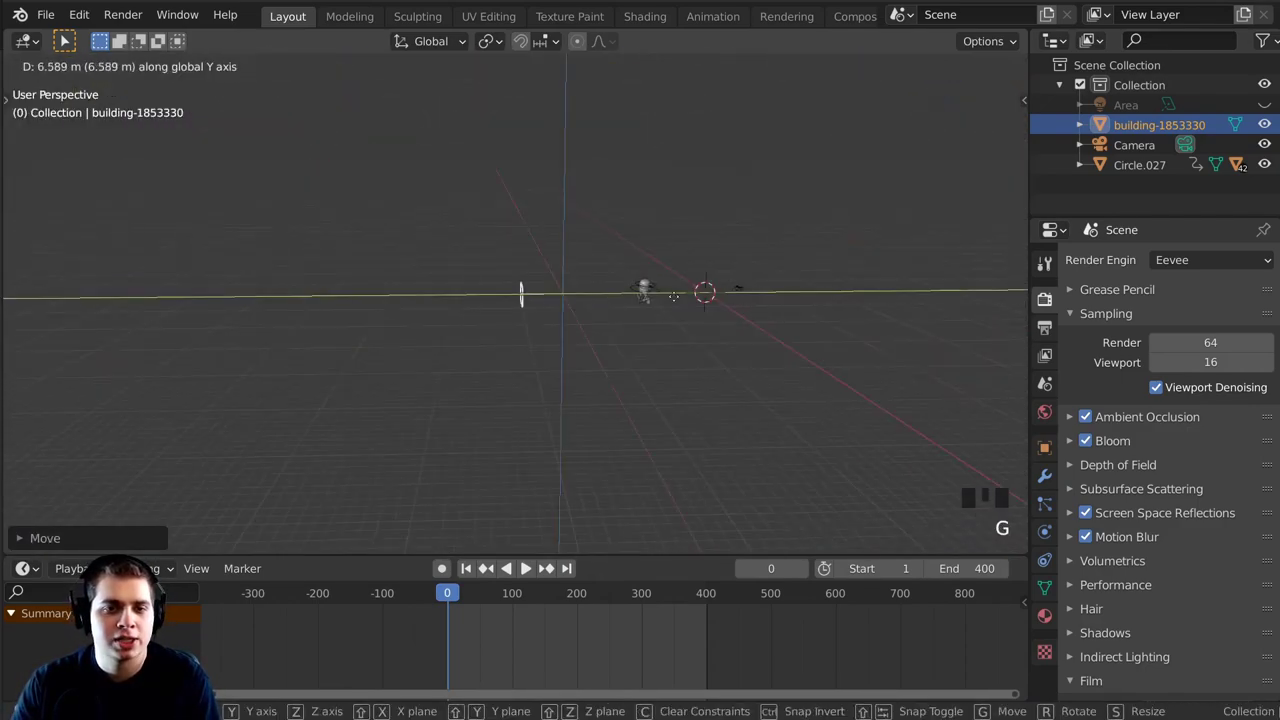
left_click(460, 296)
Scale the image plane up in two passes so it towers behind the robot.
key("s")
left_click(316, 217)
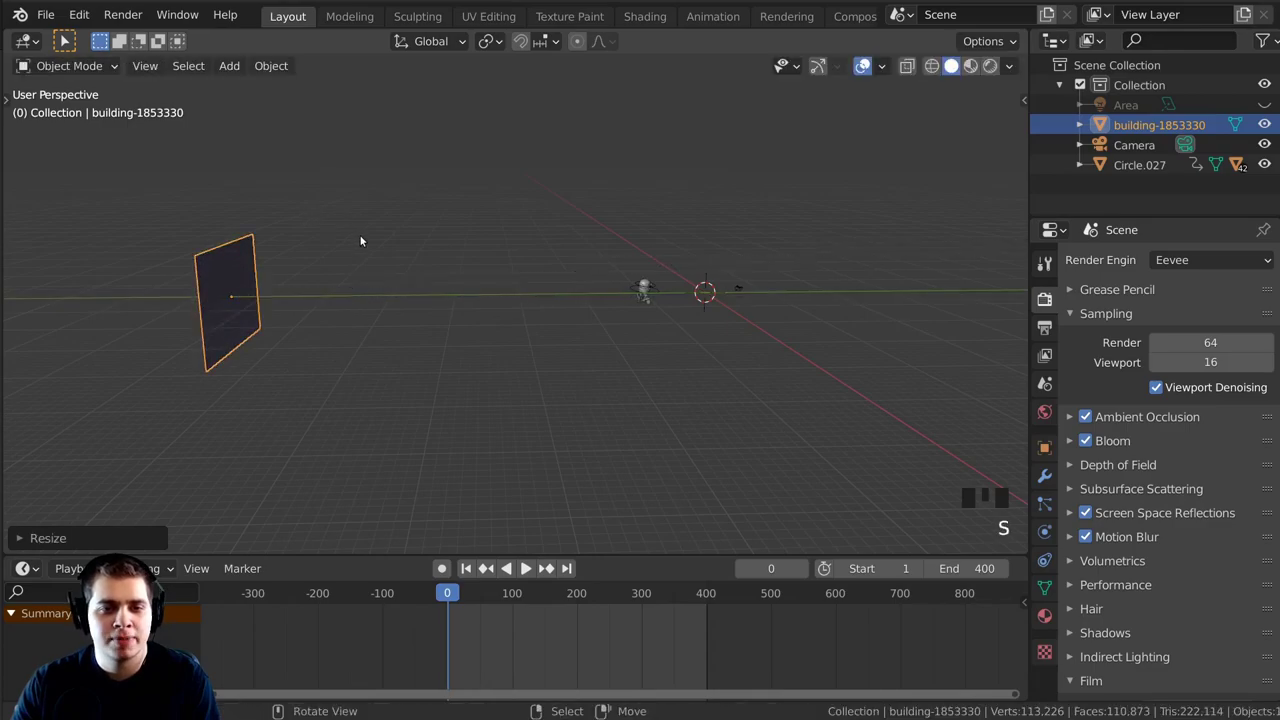
middle_click_drag(360, 240, 592, 317)
key("s")
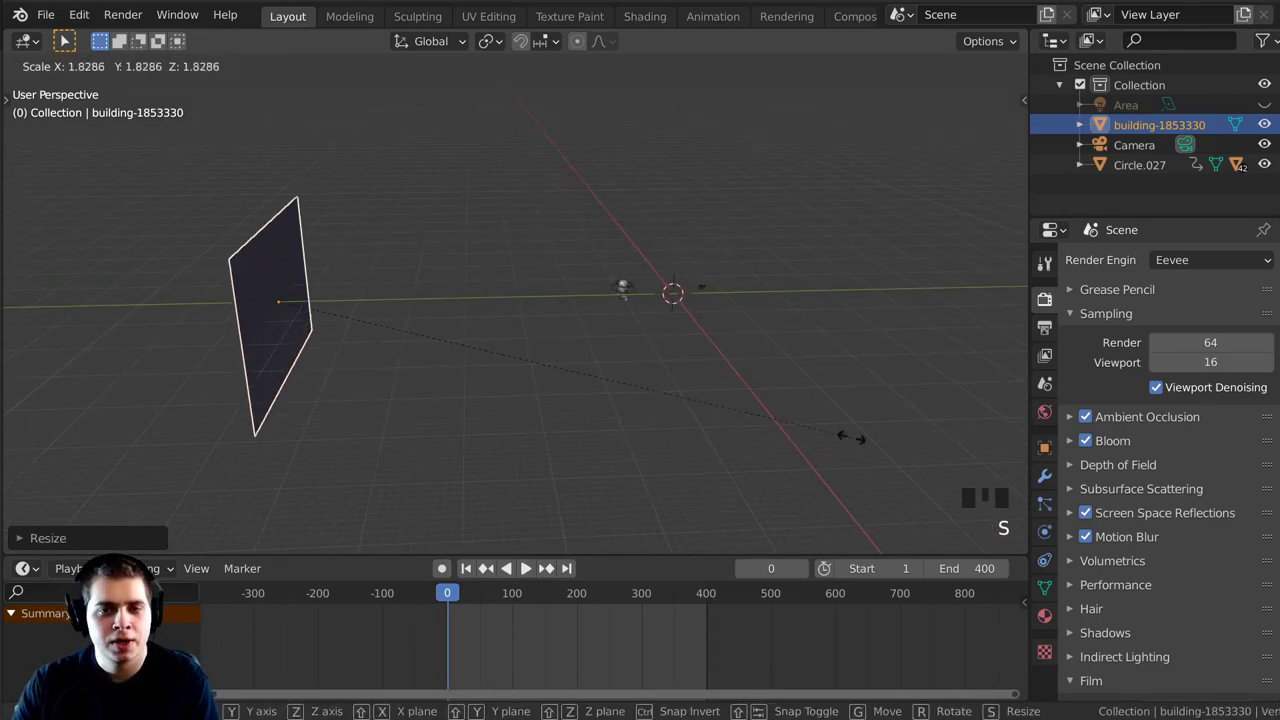
left_click(46, 445)
Shift the image plane along the X axis and enlarge it again.
middle_click_drag(200, 262, 362, 290)
key("g")
key("x")
left_click(342, 286)
key("s")
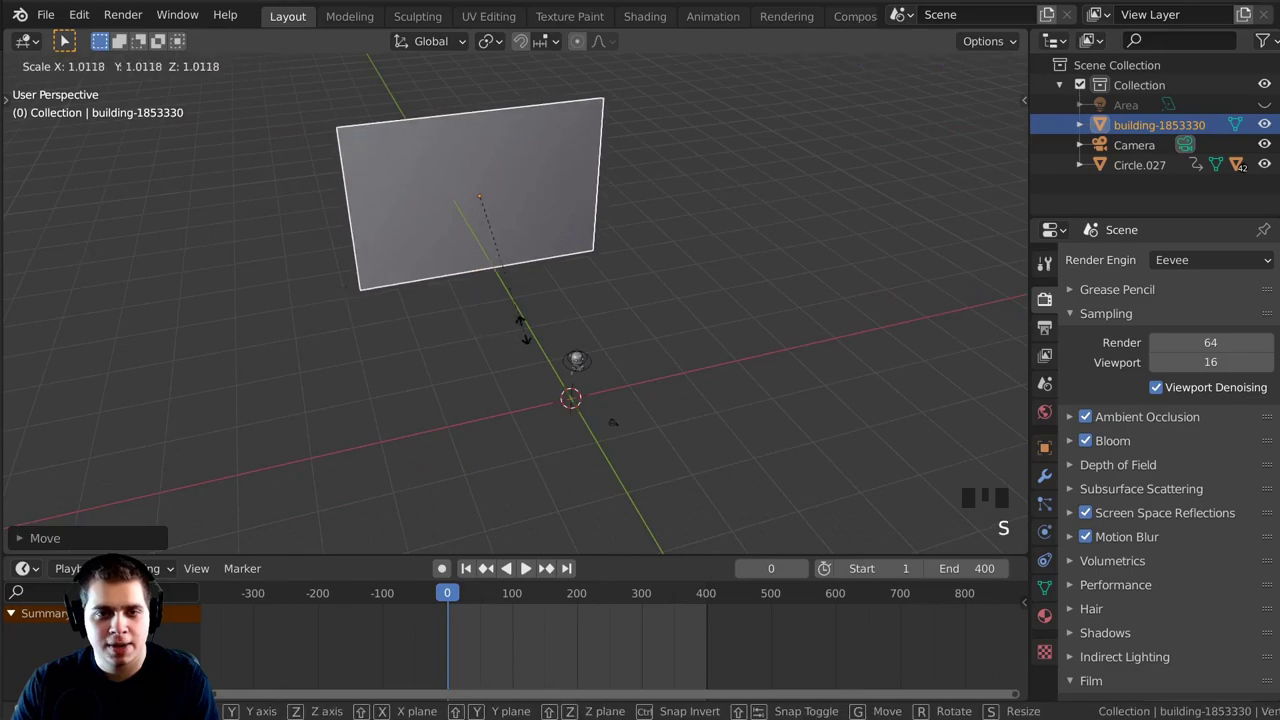
left_click(606, 364)
Looking through the camera, rotate the image plane freely and move it behind the camera frame.
key("KP_0")
key("r")
key("r")
left_click(1000, 345)
key("g")
left_click(531, 346)
In rendered shading, rotate and reposition the control-room image to cover the camera frame.
key("z")
scroll(515, 275, "up", 1)
middle_click_drag(515, 275, 542, 269, "shift")
key("r")
left_click(585, 214)
key("g")
left_click(788, 221)
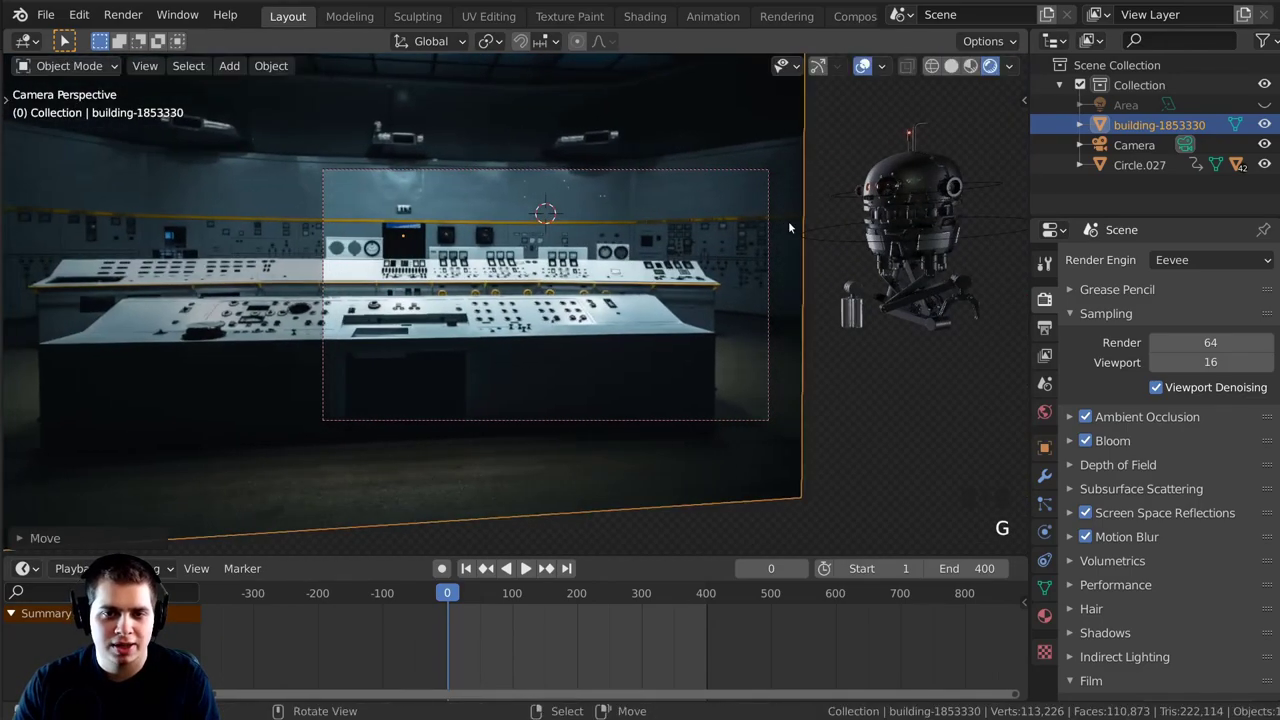
Turn the image plane to face the camera and enlarge it until the control desks fill the view.
key("r")
key("r")
left_click(770, 220)
key("s")
left_click(955, 253)
key("g")
left_click(850, 330)
key("s")
left_click(930, 350)
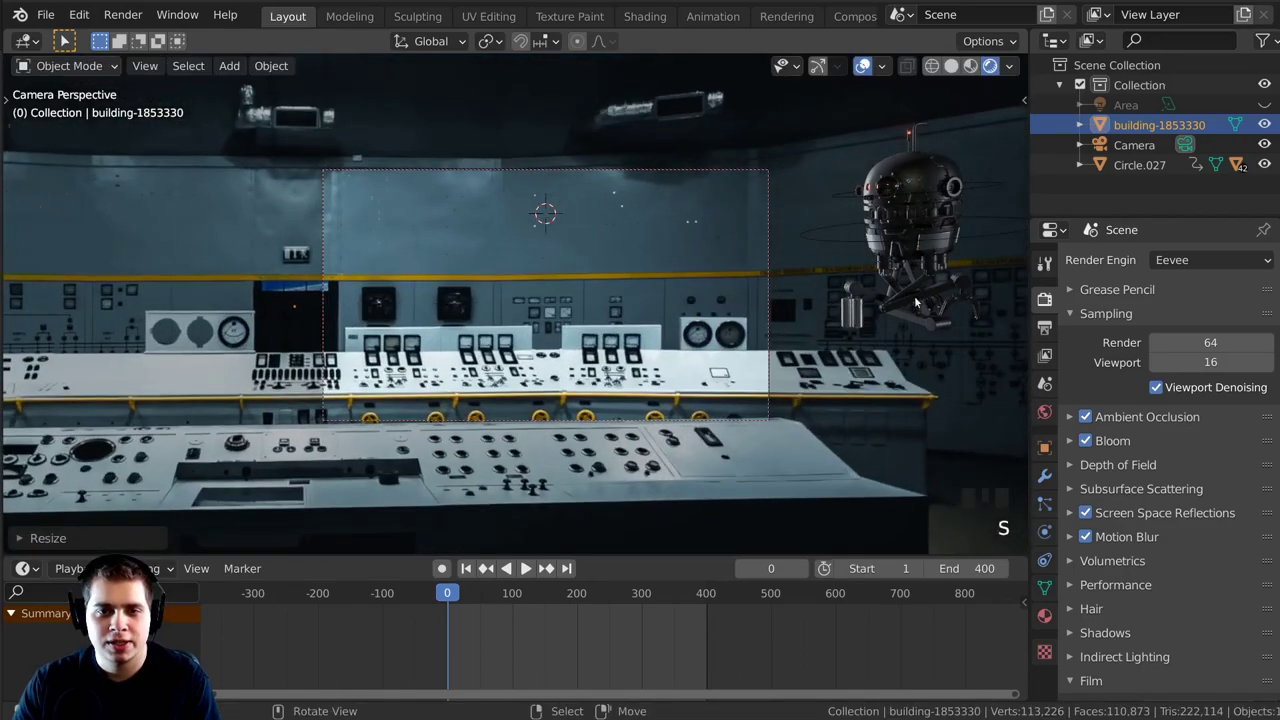
Fine-tune the background's framing in the camera view by alternately moving and scaling the image plane.
key("g")
left_click(780, 320)
key("s")
key("g")
left_click(852, 352)
key("s")
left_click(872, 354)
key("g")
left_click(868, 348)
key("s")
left_click(884, 350)
left_click(862, 340)
Compare the background in camera and free views, and adjust the image plane's size and position once more.
scroll(760, 310, "down", 3)
key("KP_0")
middle_click_drag(700, 290, 526, 333)
key("s")
left_click(668, 287)
key("g")
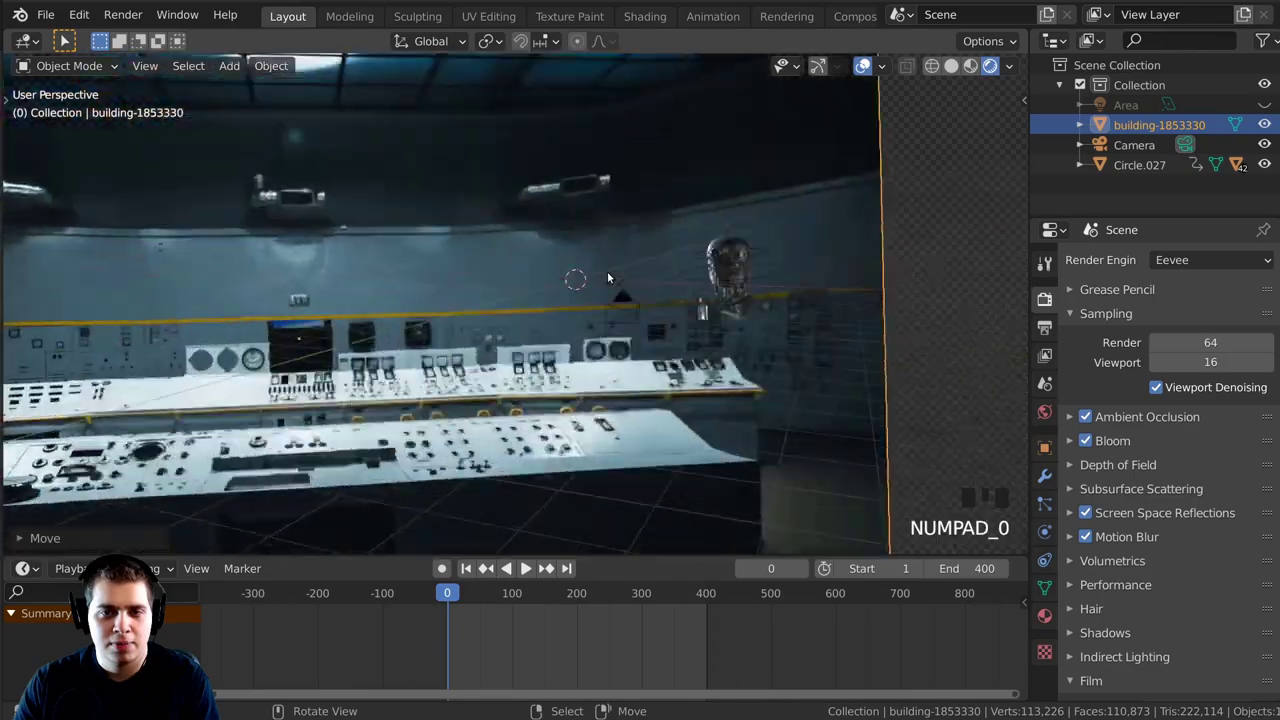
left_click(666, 278)
Select the camera in solid shading and enable Depth of Field in its settings.
scroll(666, 278, "up", 4)
scroll(526, 333, "up", 2)
mouse_move(577, 289)
middle_mouse_down()
mouse_move(780, 297)
mouse_move(794, 354)
middle_mouse_up()
left_click(814, 317)
key("z")
scroll(397, 316, "up", 2)
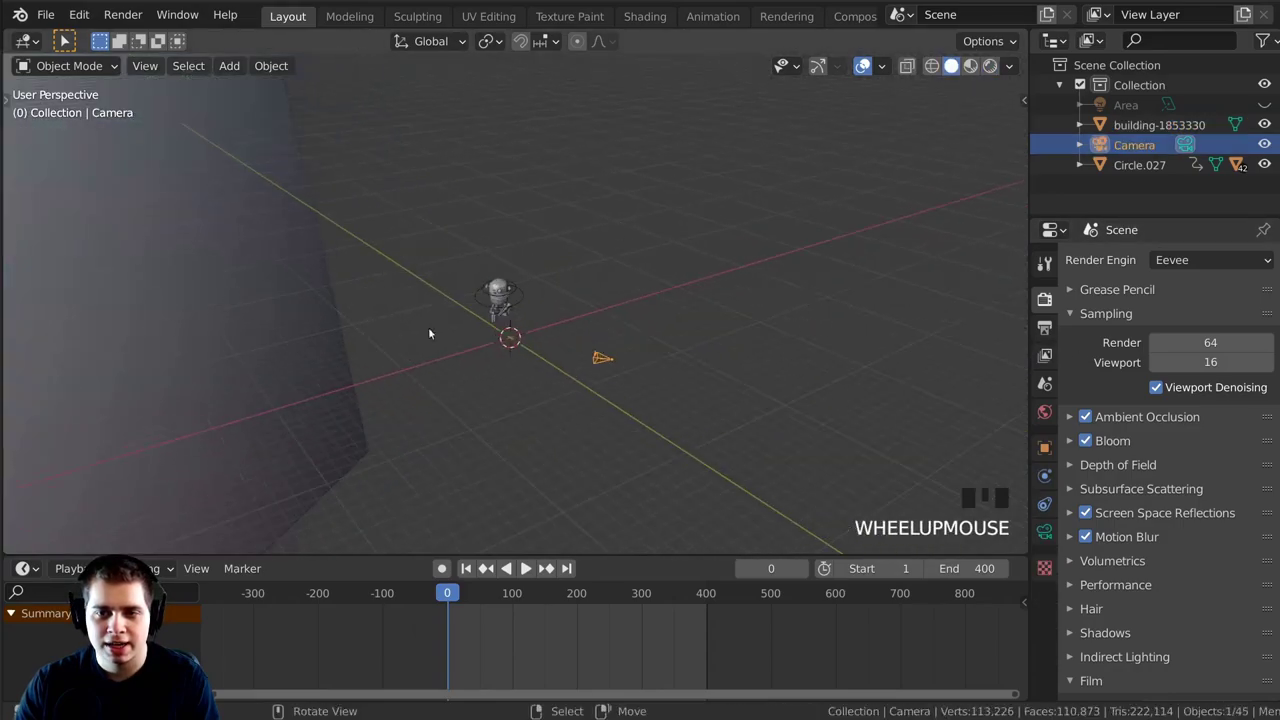
key("KP_Decimal")
middle_click_drag(574, 334, 870, 411, "shift")
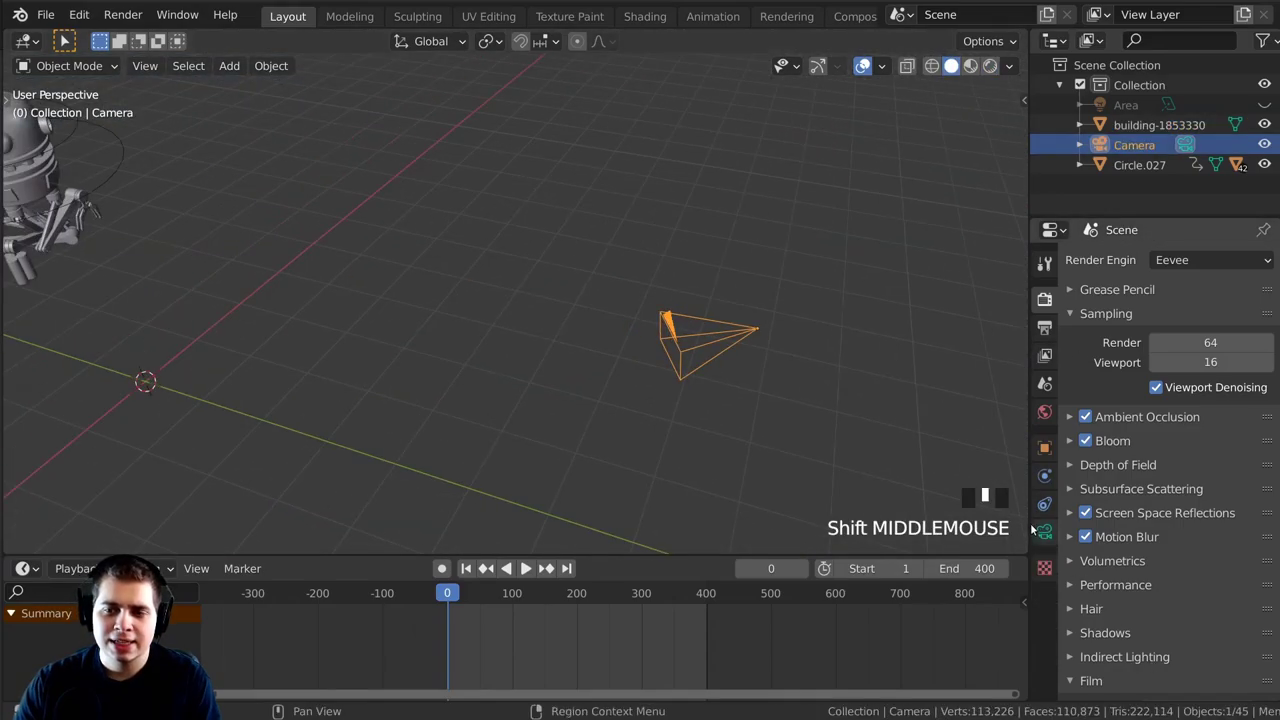
left_click(1043, 532)
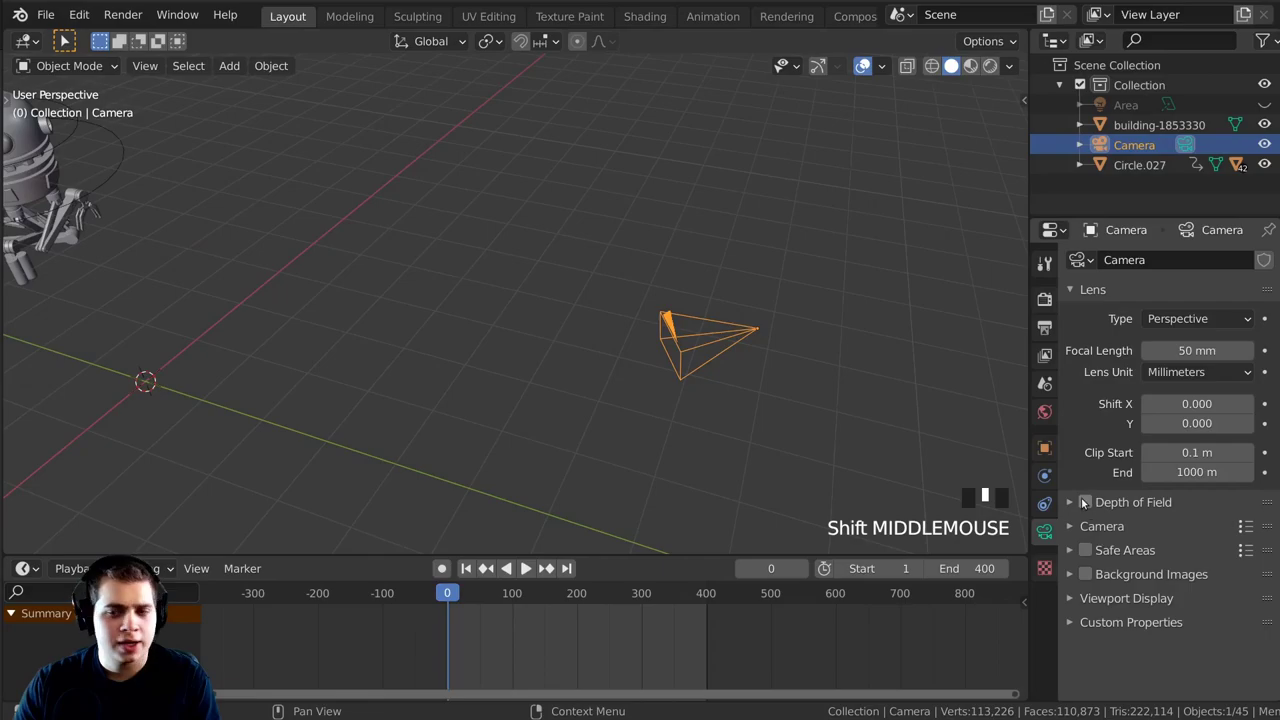
left_click(1071, 503)
Set the camera's depth-of-field focus object to the robot's head, Circle.
middle_click_drag(720, 451, 813, 469, "shift")
middle_click_drag(371, 245, 408, 258, "shift")
middle_click_drag(408, 258, 424, 292, "shift")
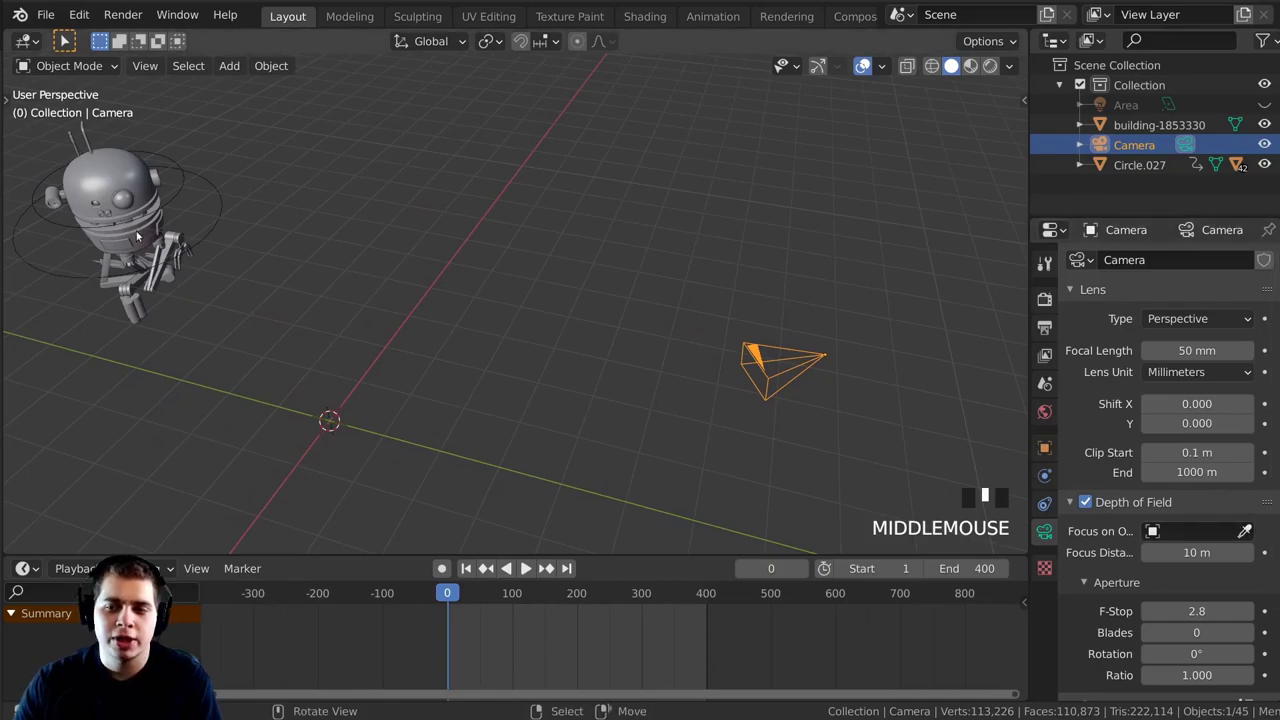
middle_click_drag(150, 355, 354, 392, "shift")
scroll(356, 395, "up", 2)
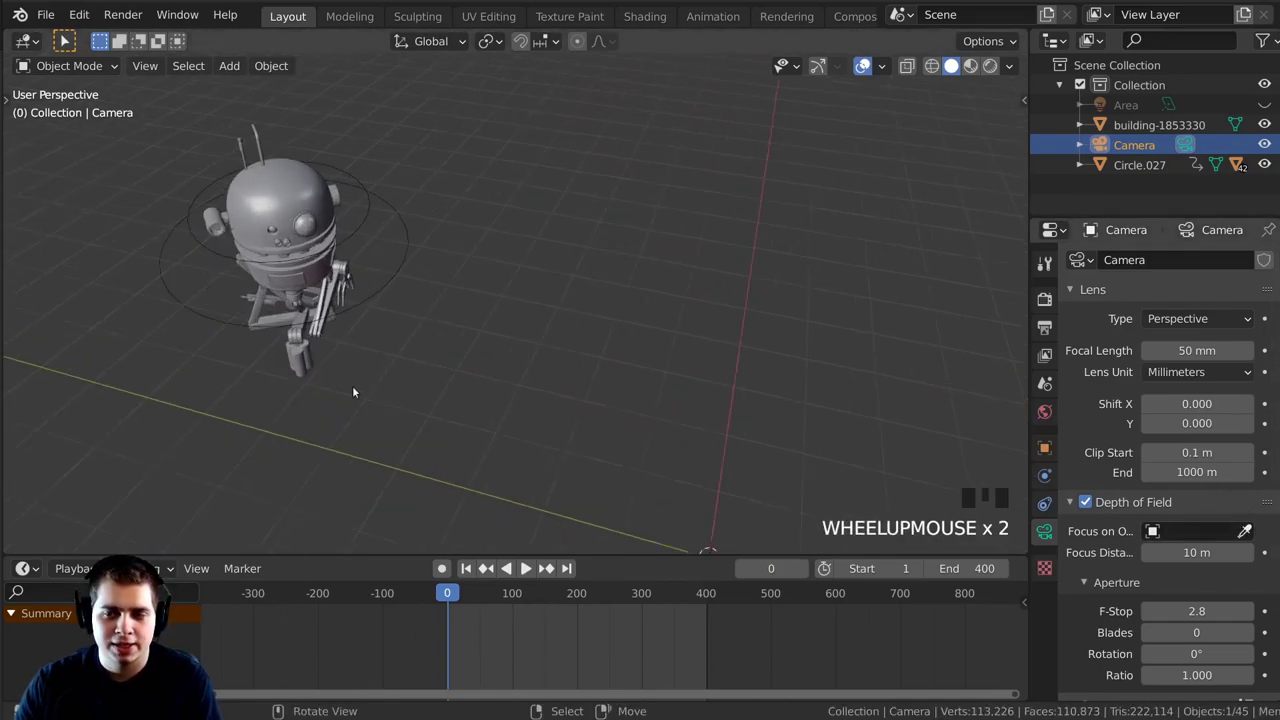
middle_click_drag(375, 325, 622, 410, "shift")
scroll(622, 410, "up", 5)
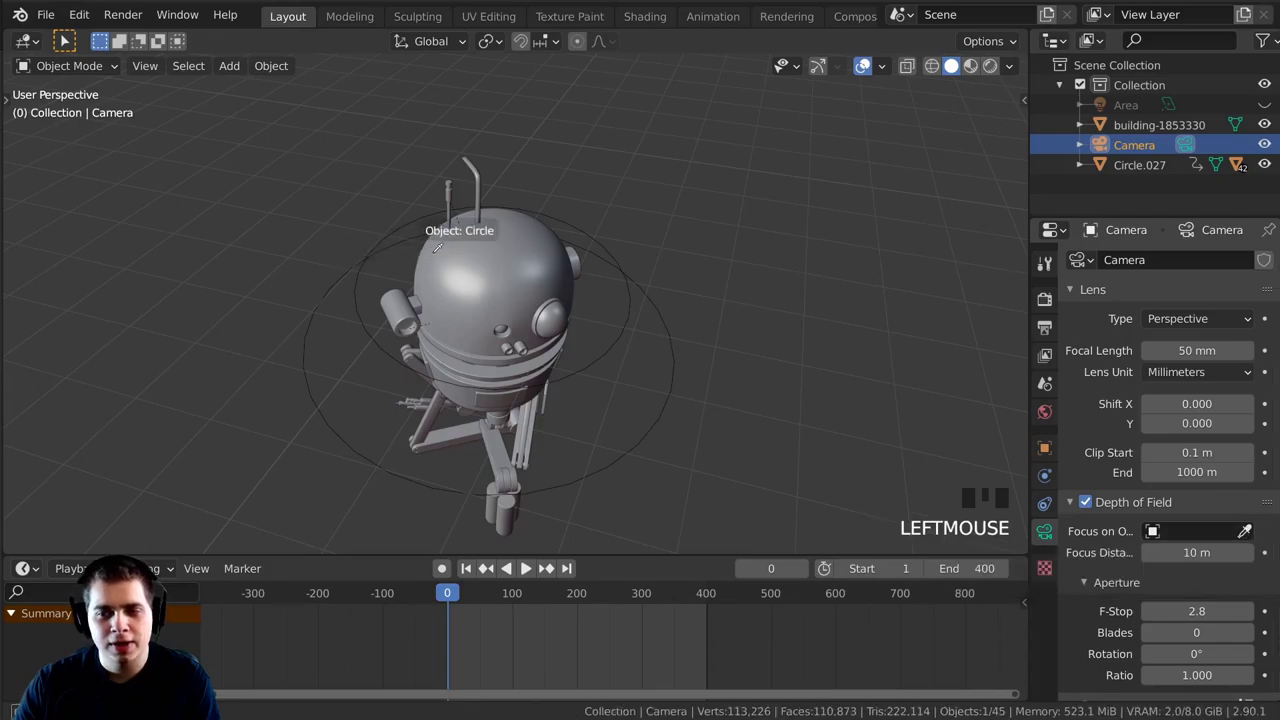
left_click(529, 242)
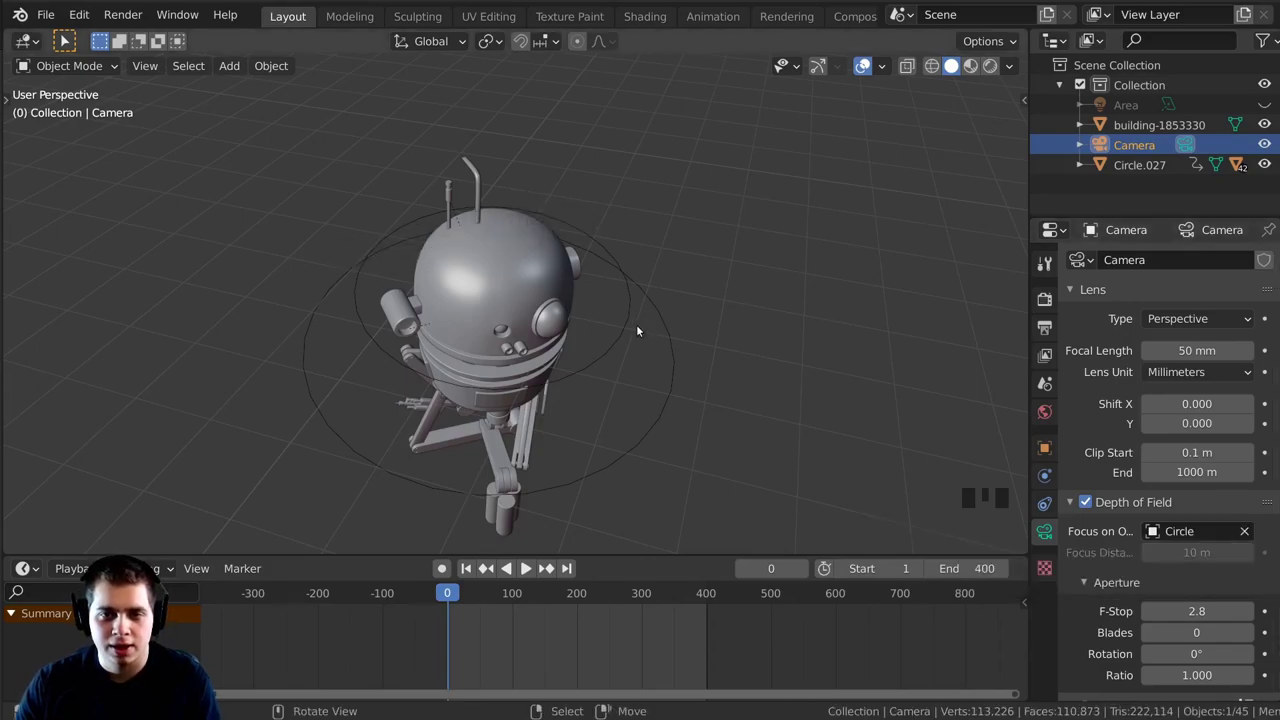
Preview frame 69 through the camera in rendered shading, with a close view of the robot.
key("KP_0")
key("z")
left_click(618, 107)
left_click_drag(441, 633, 493, 629)
scroll(560, 400, "up", 2)
middle_click_drag(560, 390, 568, 401, "shift")
scroll(568, 401, "up", 2)
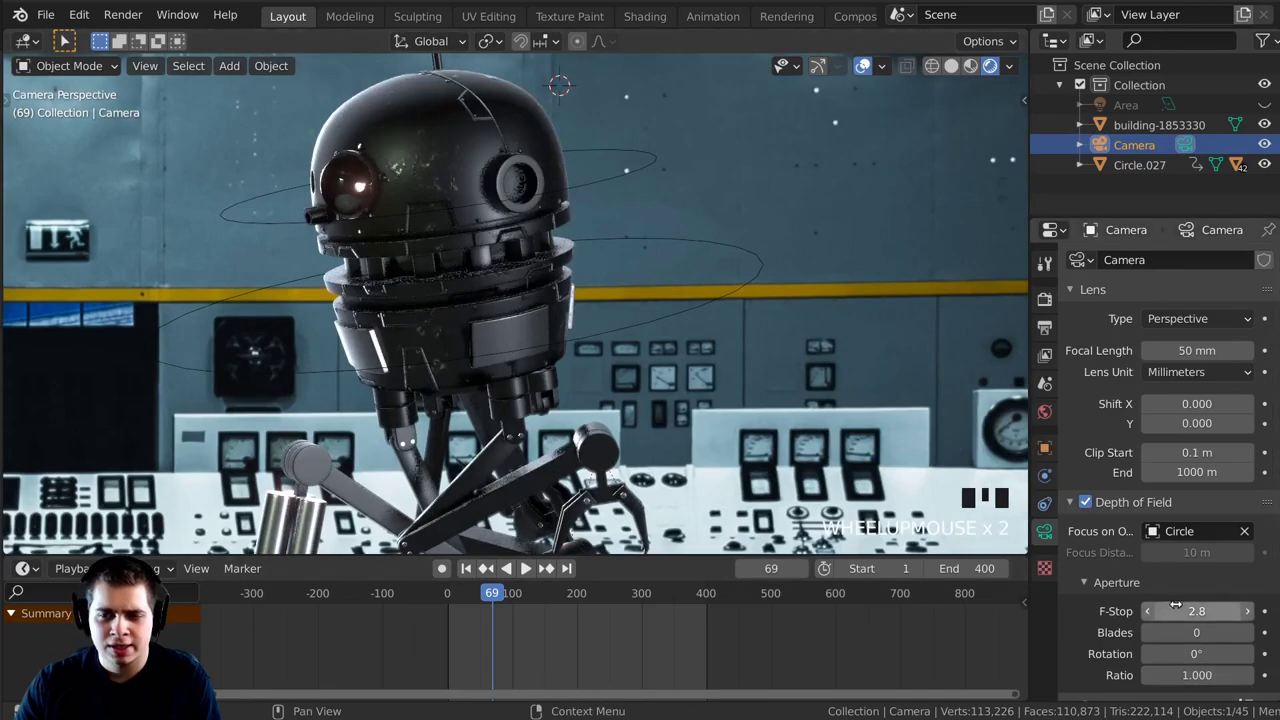
Lower the camera's depth-of-field F-Stop, trying 0.1 before settling on 0.4 for a softer background blur.
left_click_drag(1176, 610, 1146, 610)
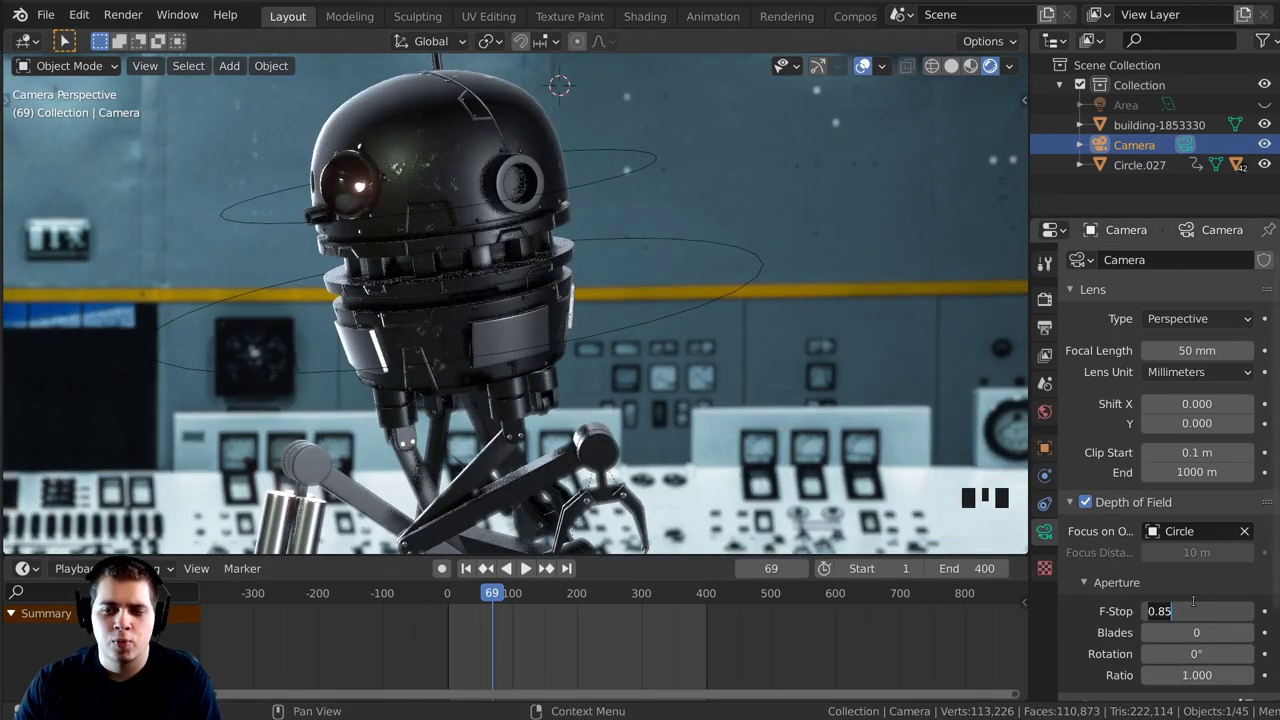
type("0.1")
key("Return")
scroll(684, 447, "down", 4)
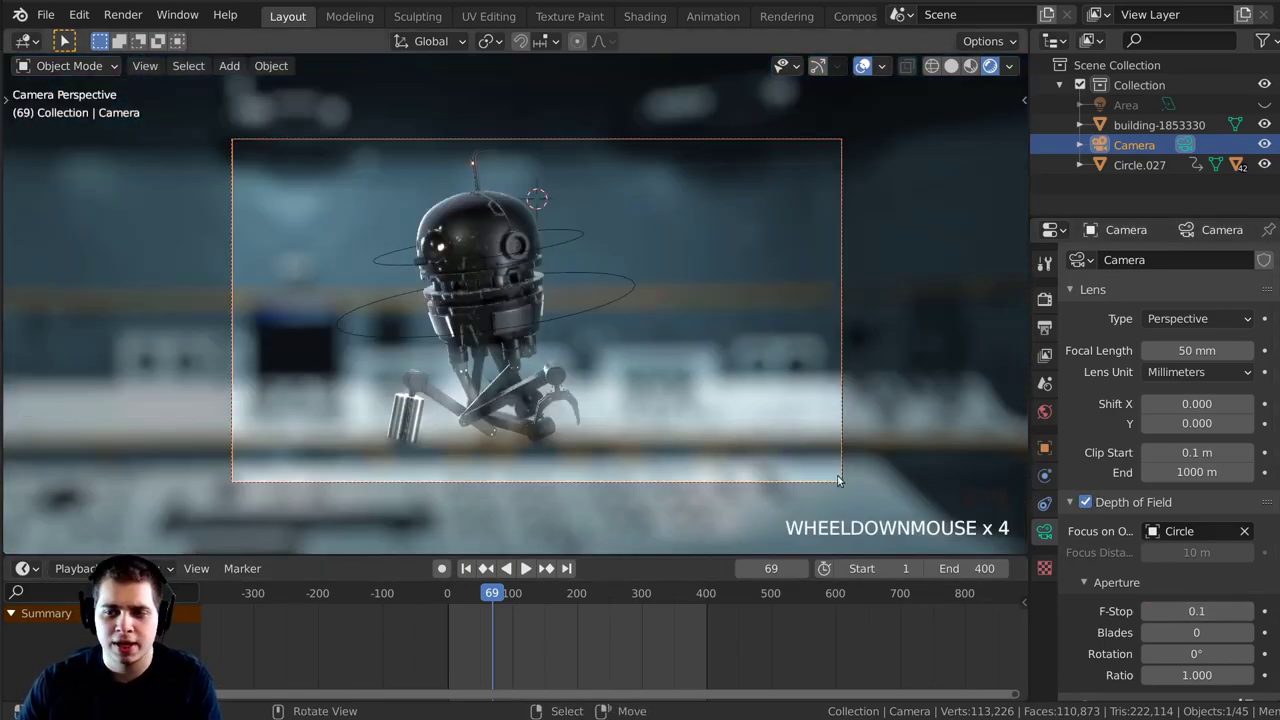
scroll(838, 481, "up", 1)
left_click(1247, 611)
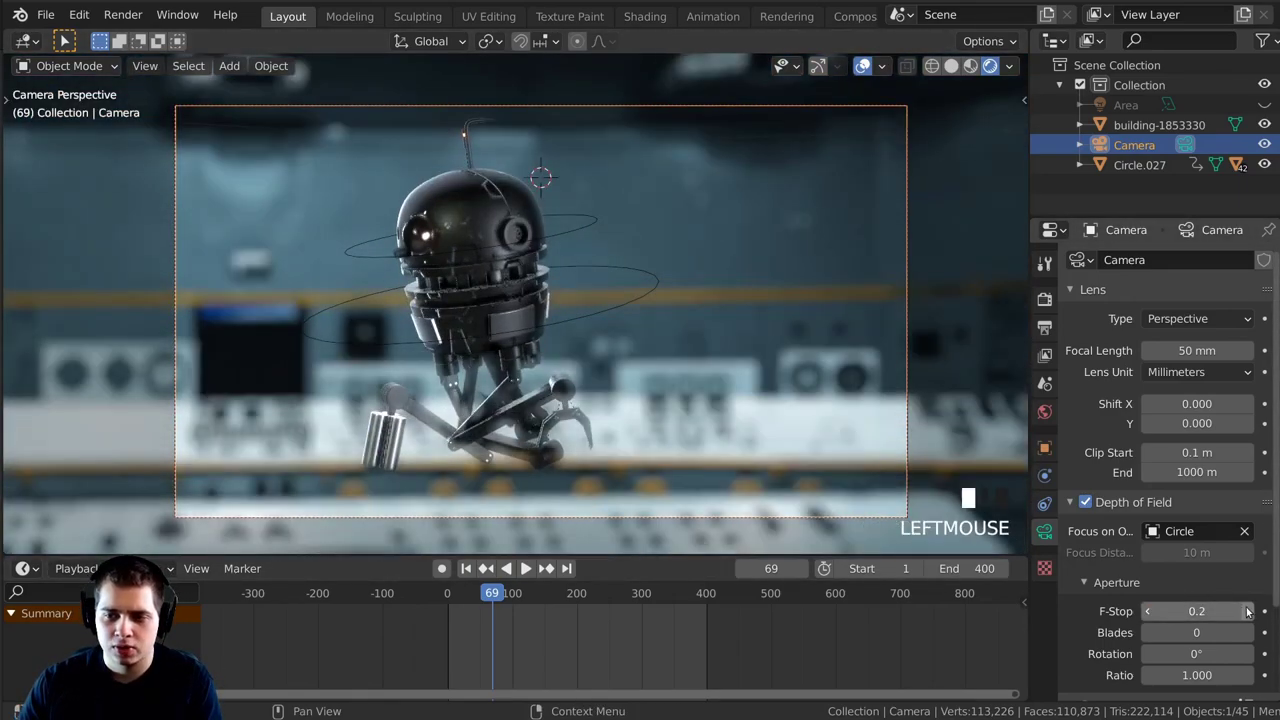
left_click(1247, 611)
scroll(866, 456, "up", 1)
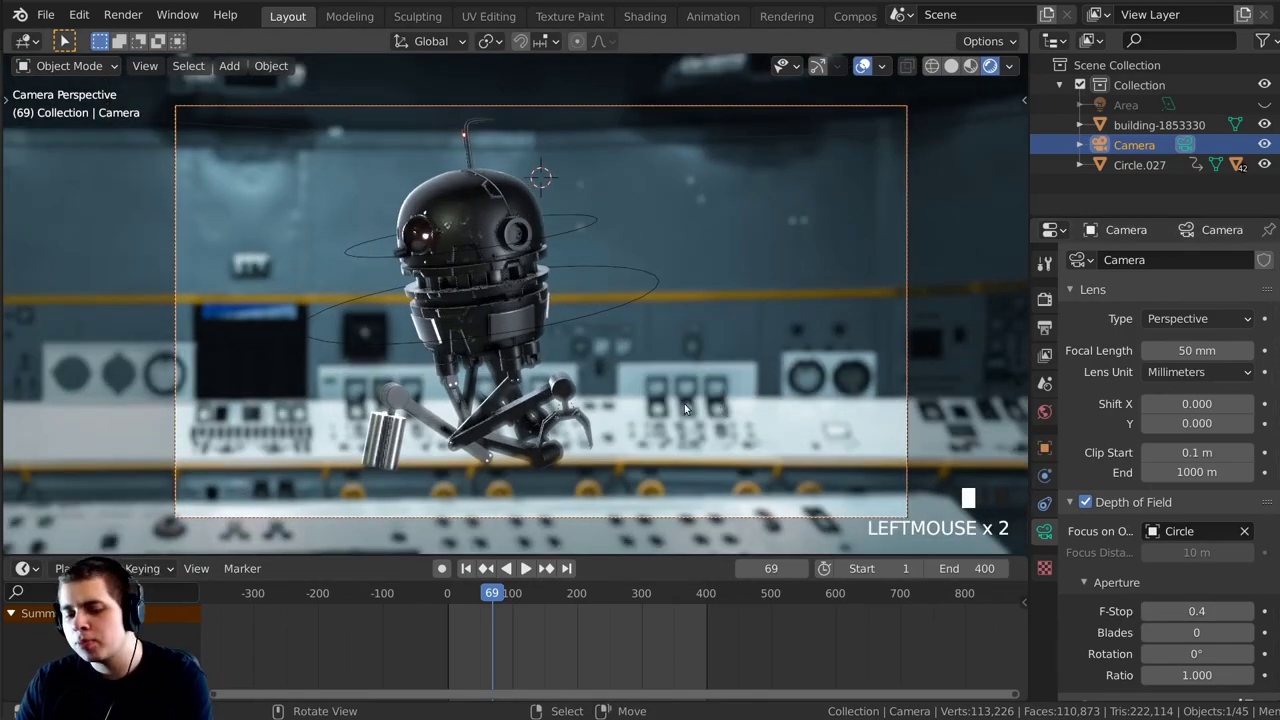
Render test stills of frames 69 and 166 to inspect the depth-of-field blur.
key("F12")
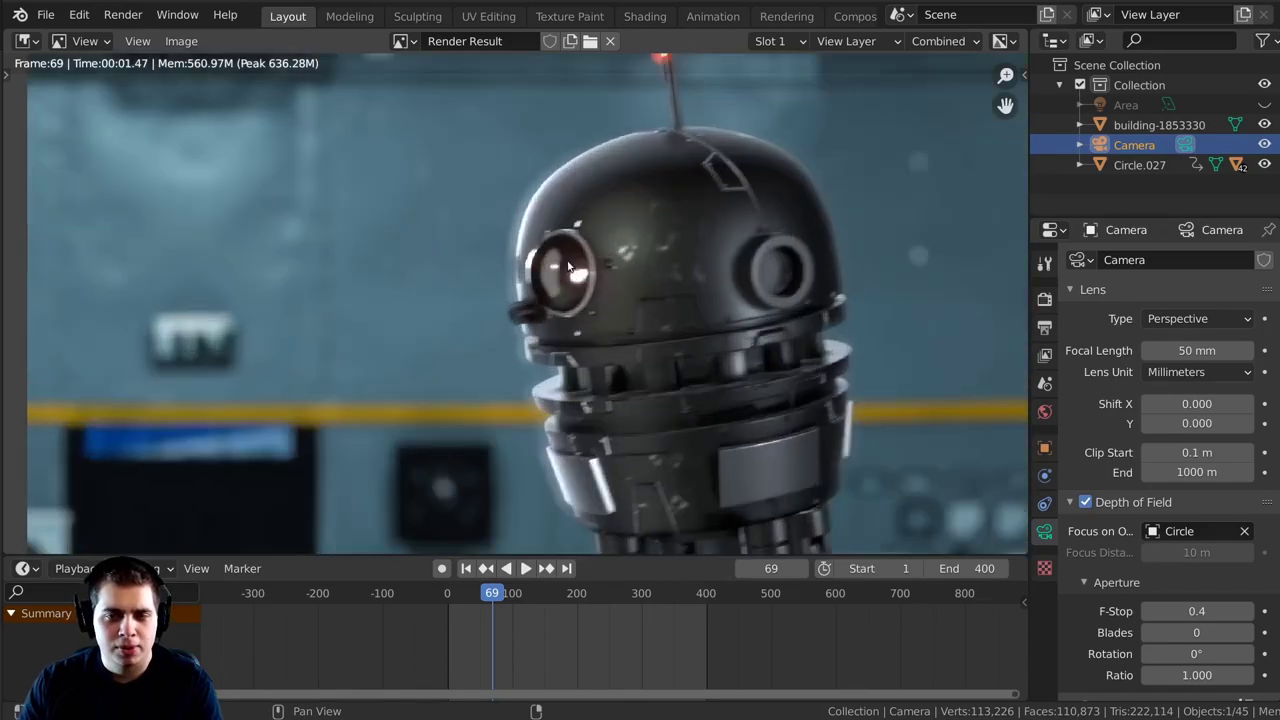
key("Escape")
left_click_drag(530, 638, 554, 639)
key("F12")
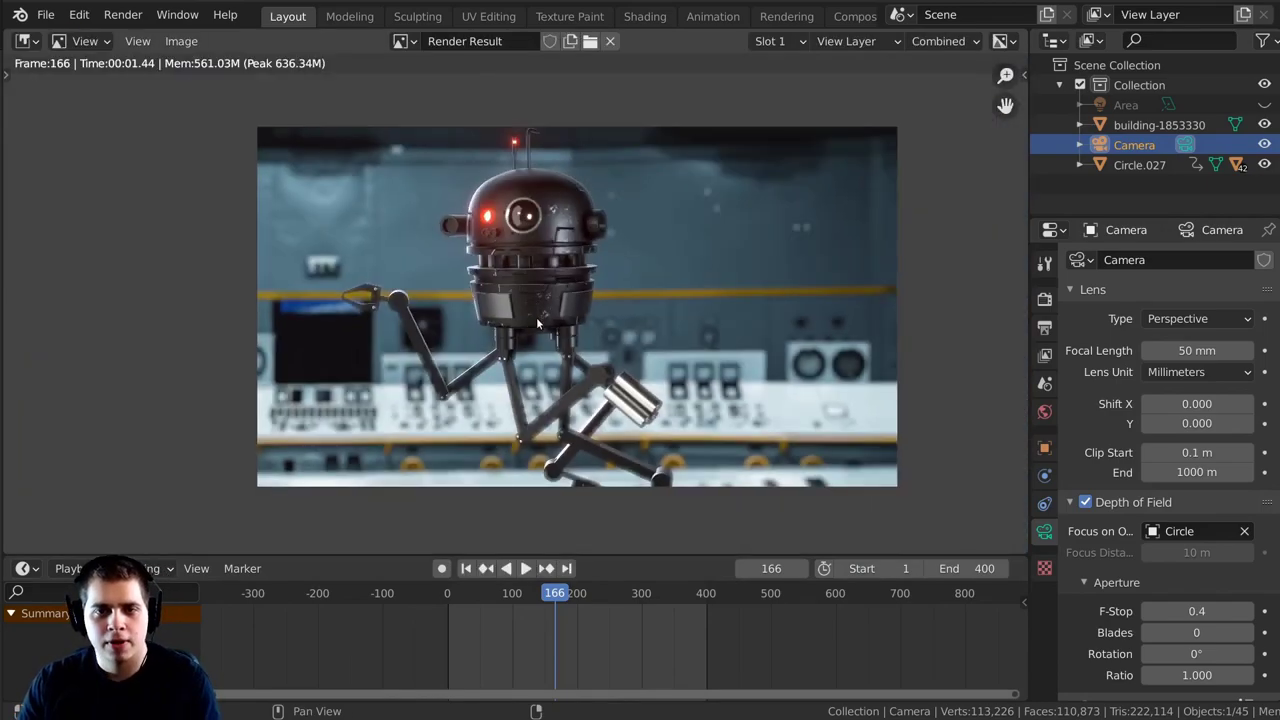
key("Escape")
Move the control-room image plane farther behind the robot in a free view, and check it through the camera.
middle_click_drag(536, 317, 597, 370)
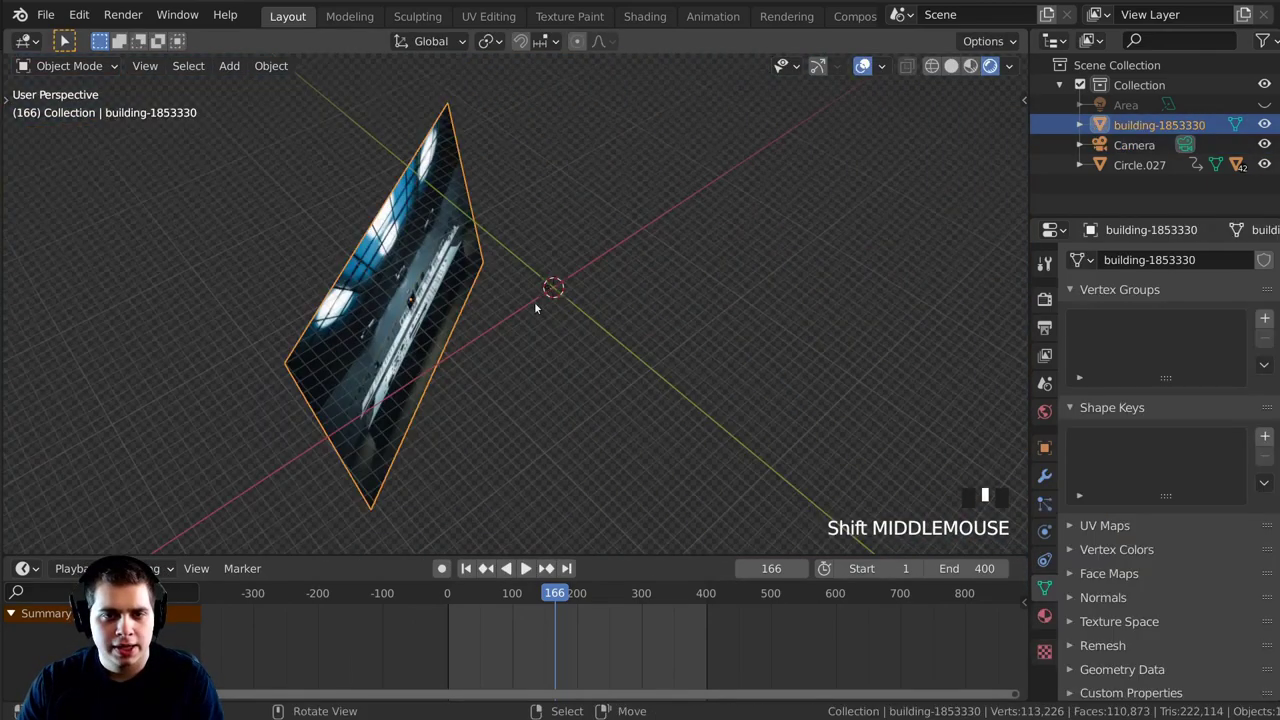
middle_click_drag(534, 301, 590, 311)
middle_click_drag(590, 311, 758, 336, "shift")
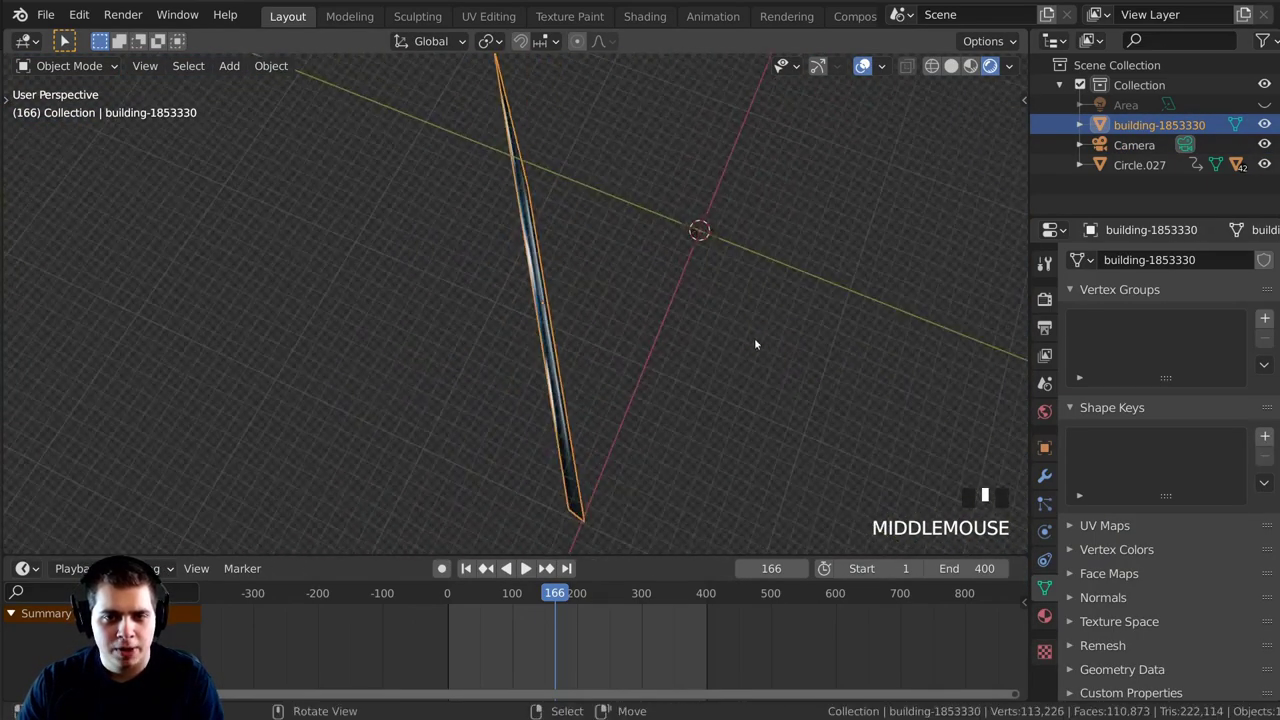
key("g")
left_click(590, 329)
key("KP_0")
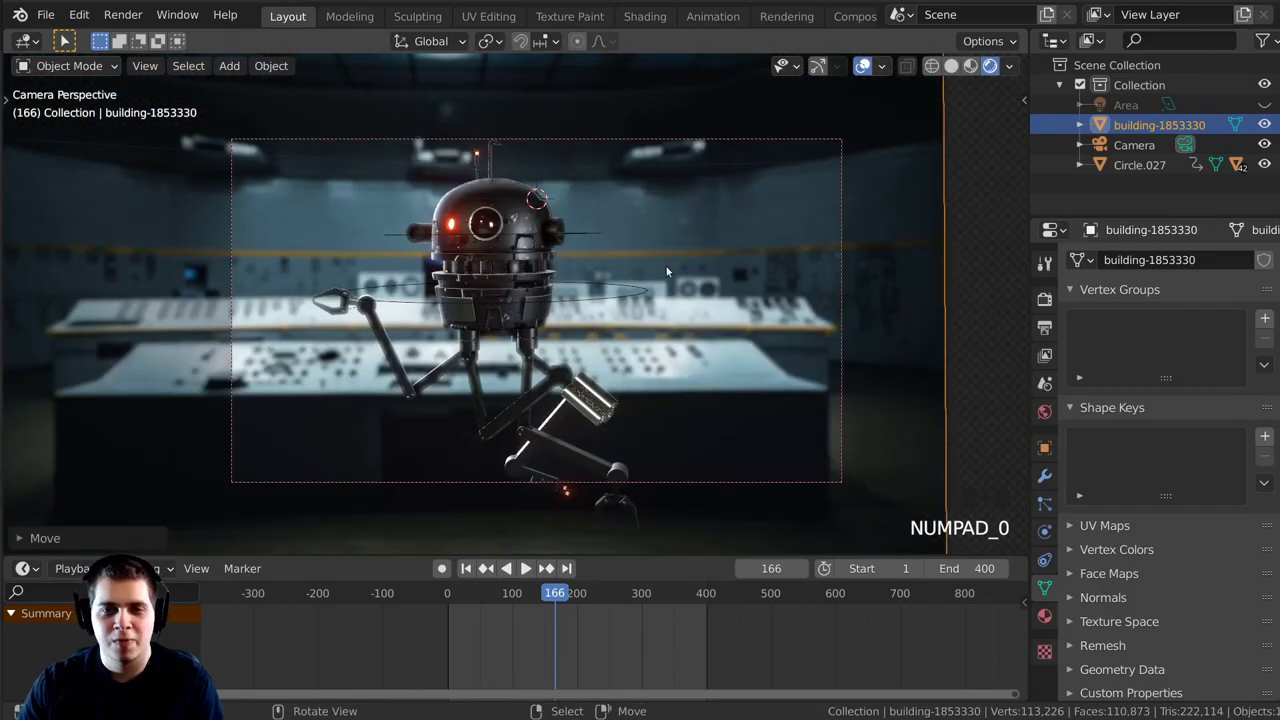
Push the image plane farther back in two more moves and check the framing through the camera.
middle_click_drag(667, 269, 726, 400)
scroll(715, 400, "down", 3)
middle_click_drag(620, 385, 667, 372)
key("g")
left_click(630, 388)
key("g")
left_click(671, 337)
key("KP_0")
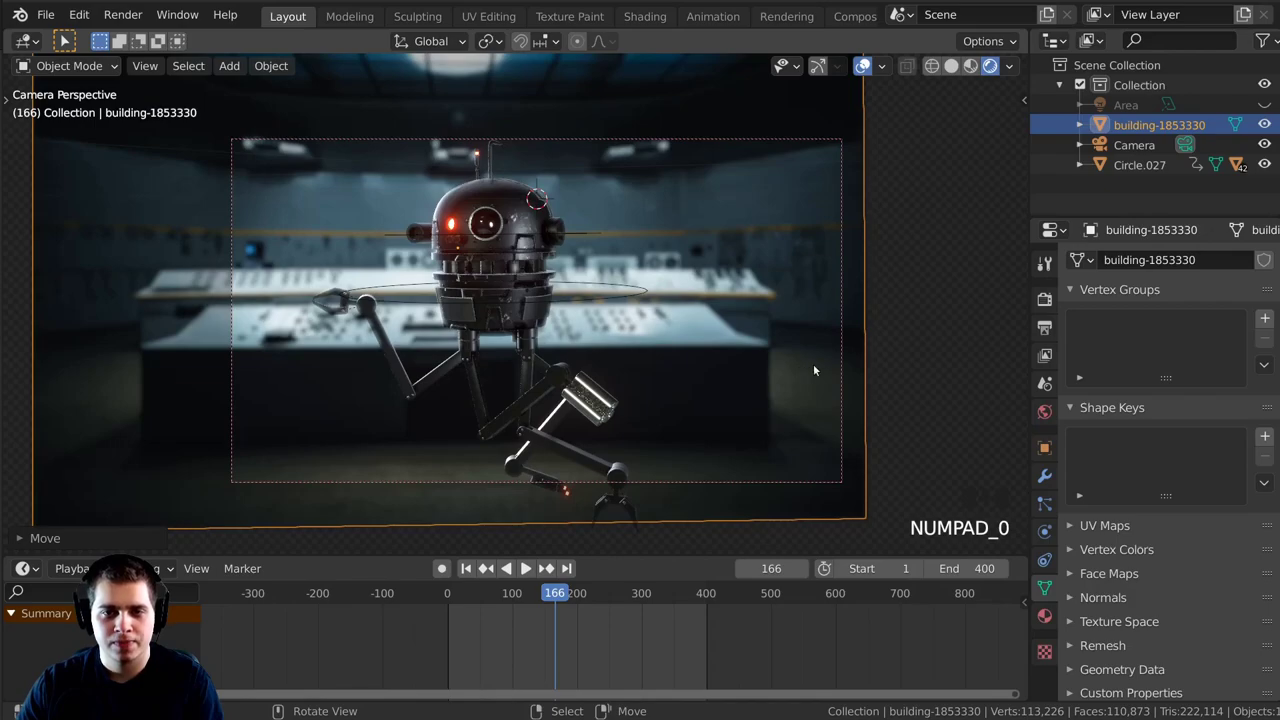
Scale up and reposition the image plane to fill the camera frame, and preview the shot at frame 188.
key("s")
key("g")
left_click(479, 382)
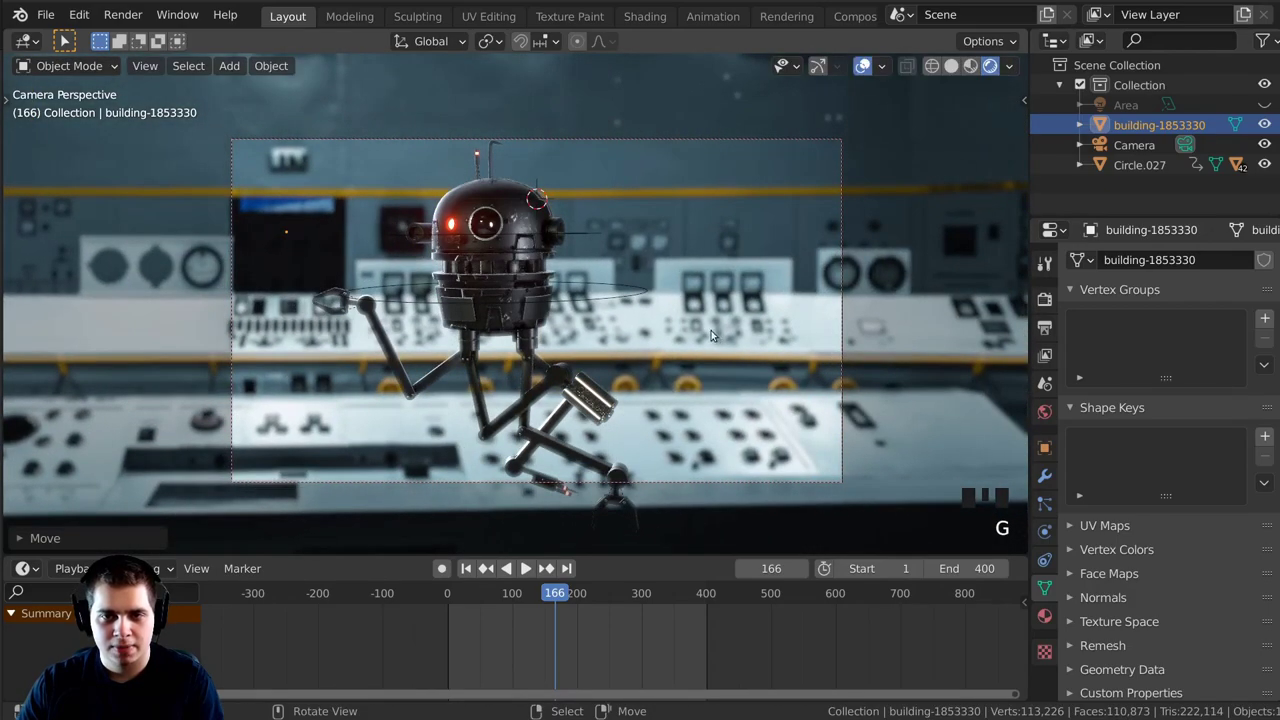
key("s")
left_click_drag(482, 597, 569, 636)
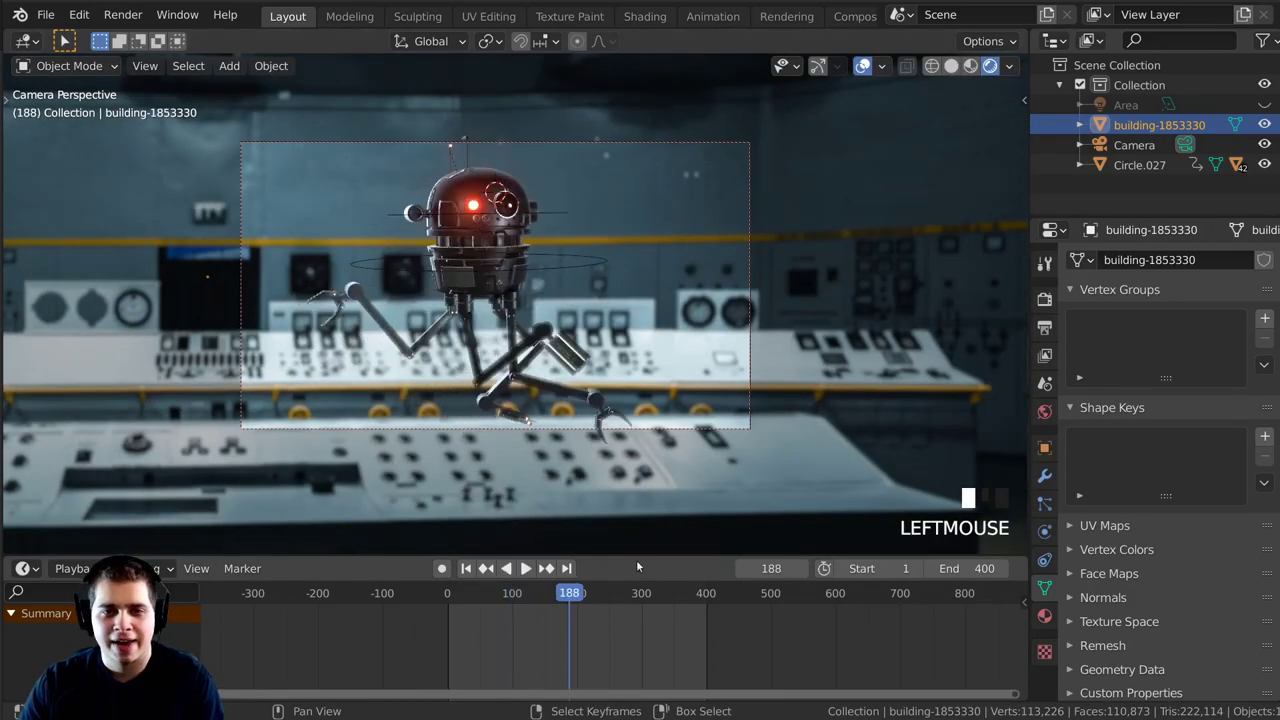
Add a cube mesh to the scene at the robot's location.
key("shift+a")
mouse_move(415, 173)
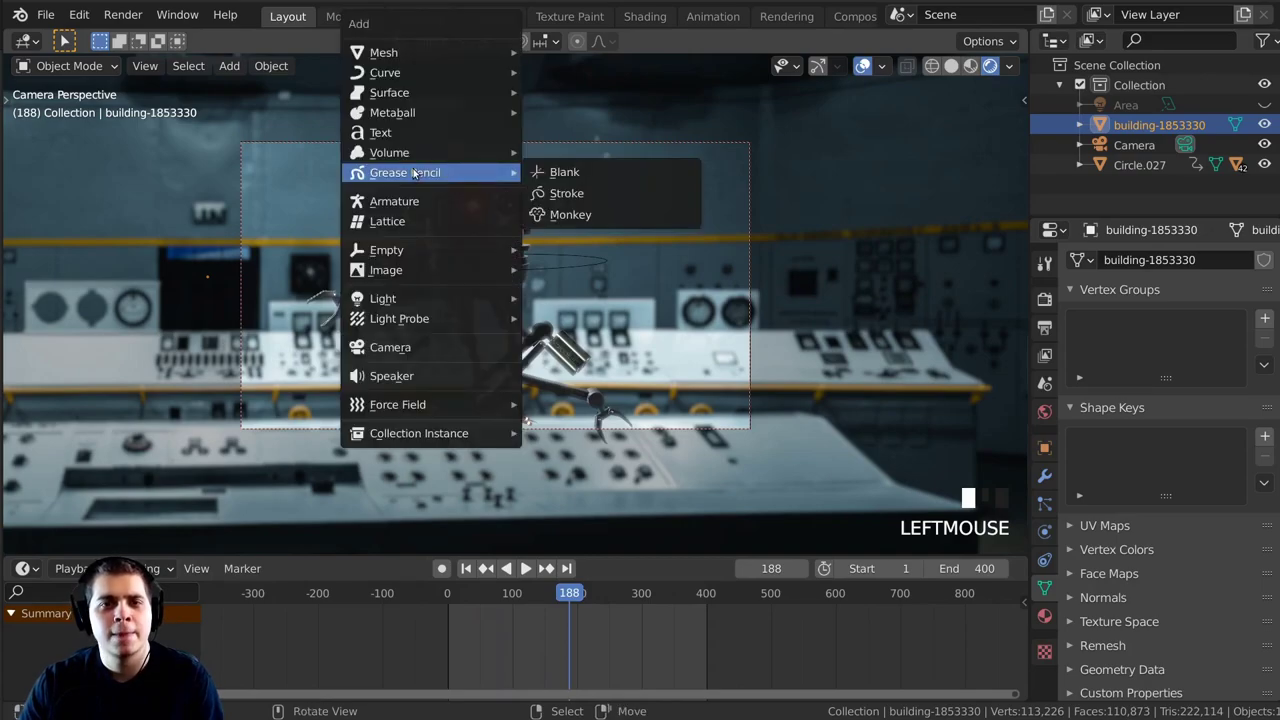
mouse_move(450, 56)
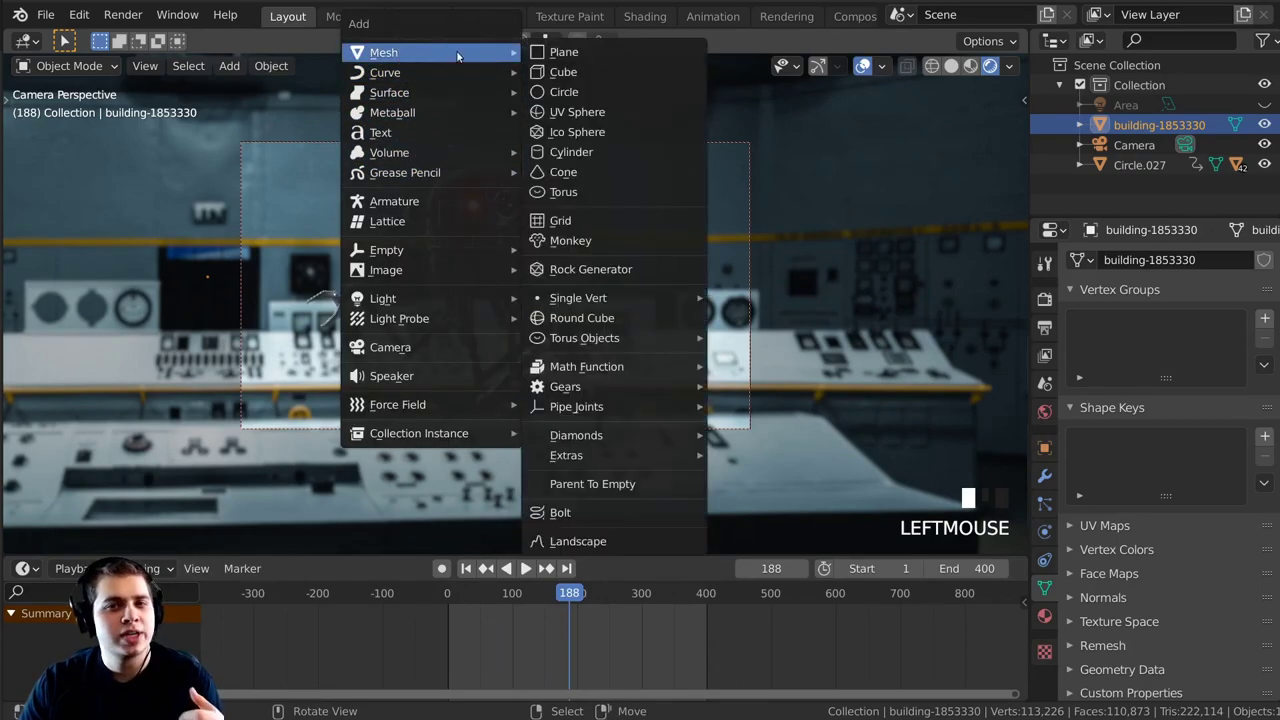
left_click(570, 73)
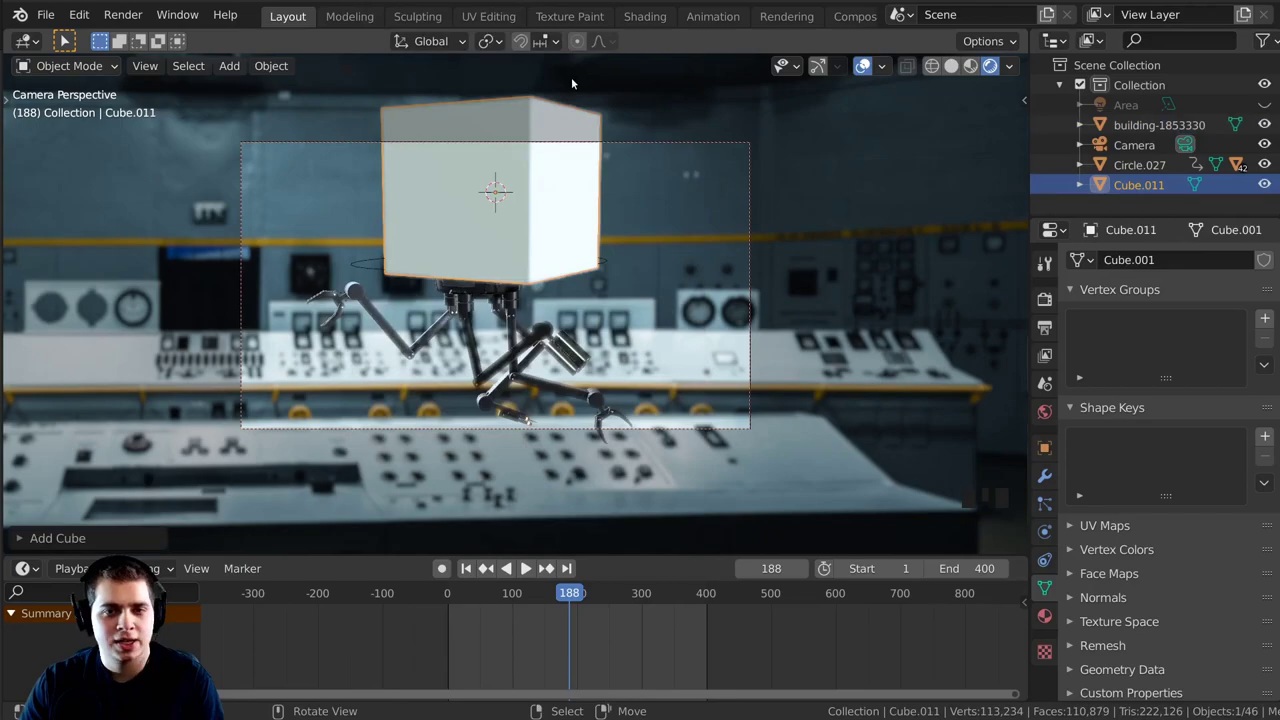
scroll(541, 271, "down", 6)
scroll(525, 318, "down", 3)
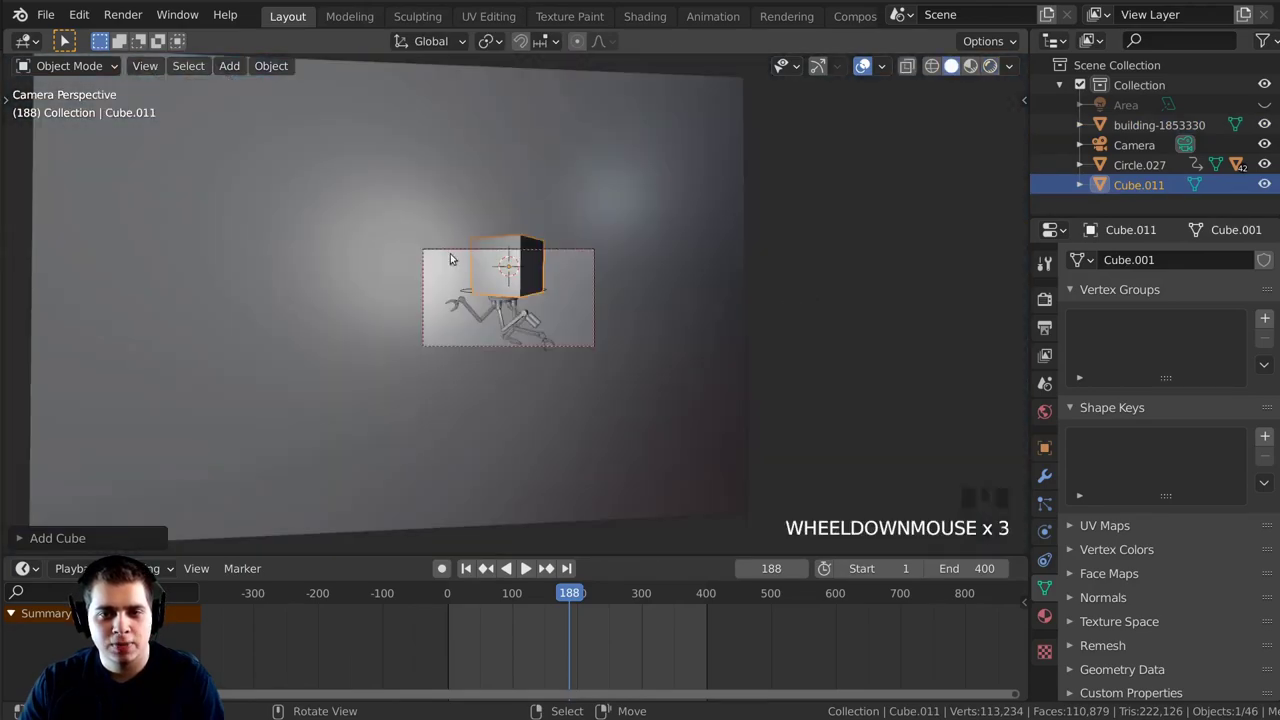
Scale the new cube up around the robot in solid shading.
scroll(714, 394, "up", 7)
middle_click_drag(714, 394, 620, 330)
key("s")
left_click(97, 330)
middle_click_drag(97, 330, 8, 184, "shift")
key("s")
left_click(141, 259)
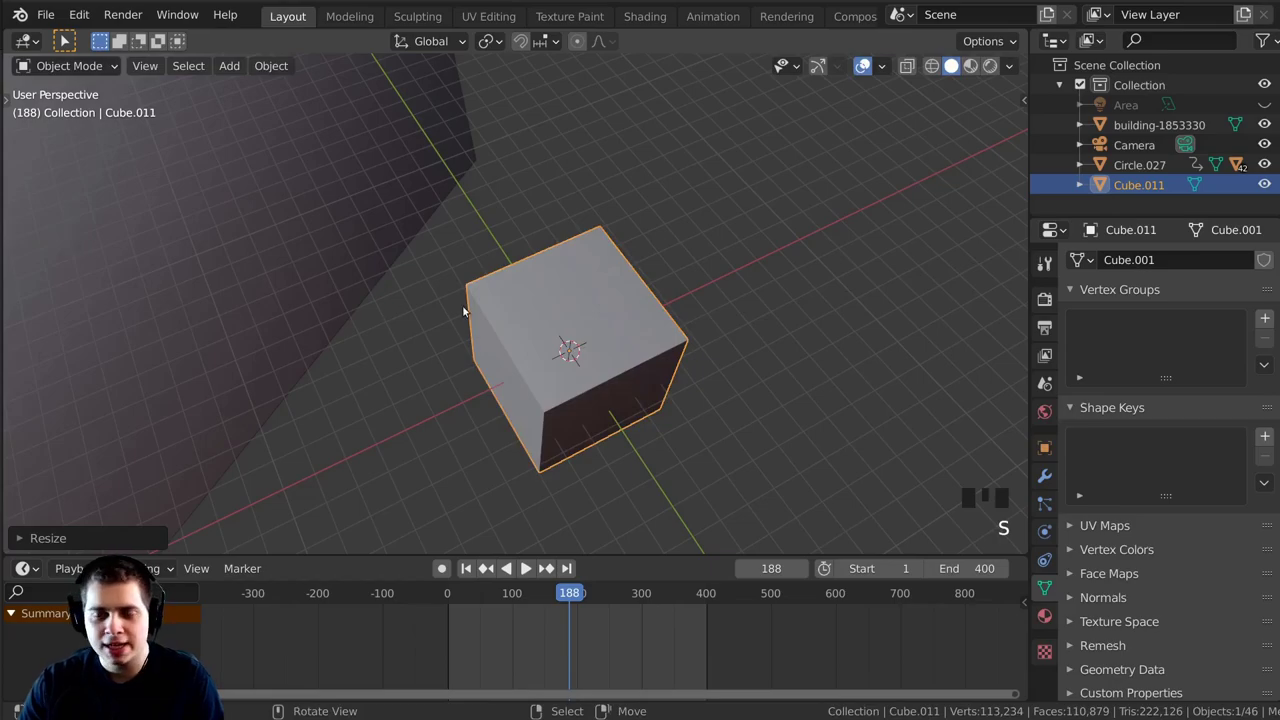
Enlarge the cube further so it encloses both the robot and the camera, and check it through the camera.
key("KP_Decimal")
scroll(463, 306, "up", 5)
middle_click_drag(580, 374, 822, 325)
scroll(822, 325, "down", 2)
key("s")
left_click(666, 328)
middle_click_drag(666, 328, 656, 312)
key("KP_0")
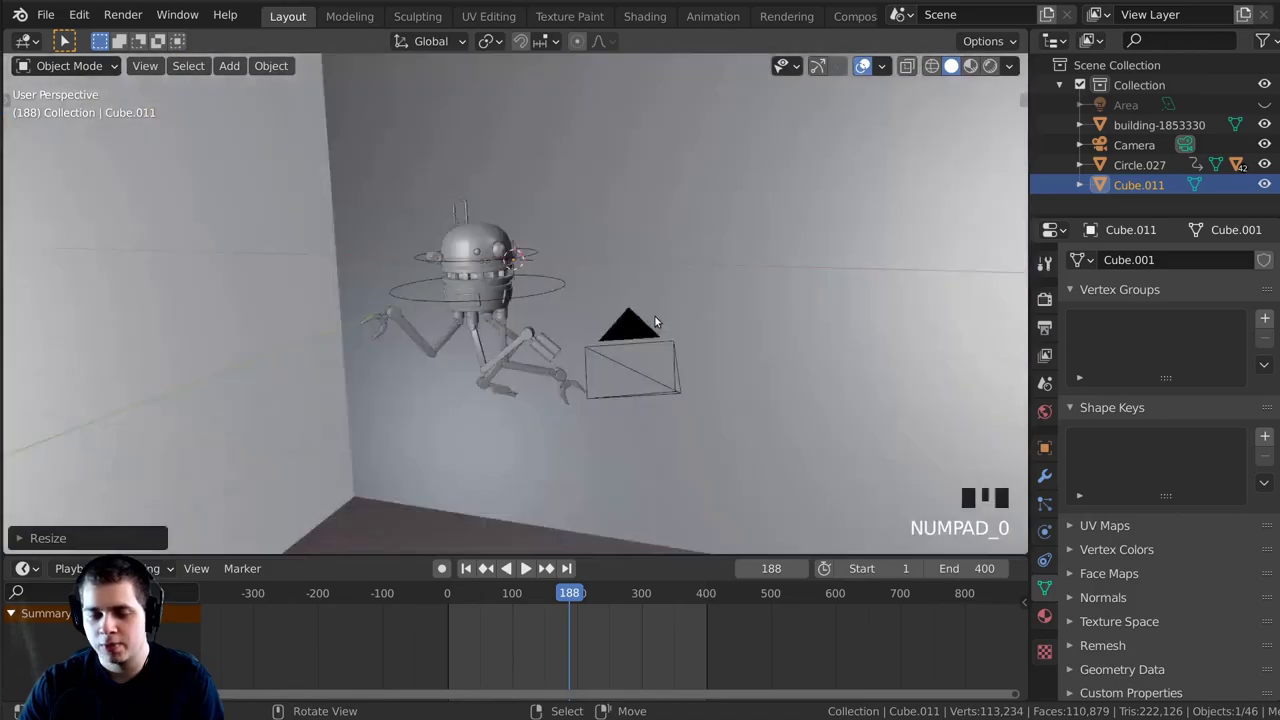
Rotate the cube about the global Z axis to align with the camera view, and return to rendered shading.
key("r")
key("z")
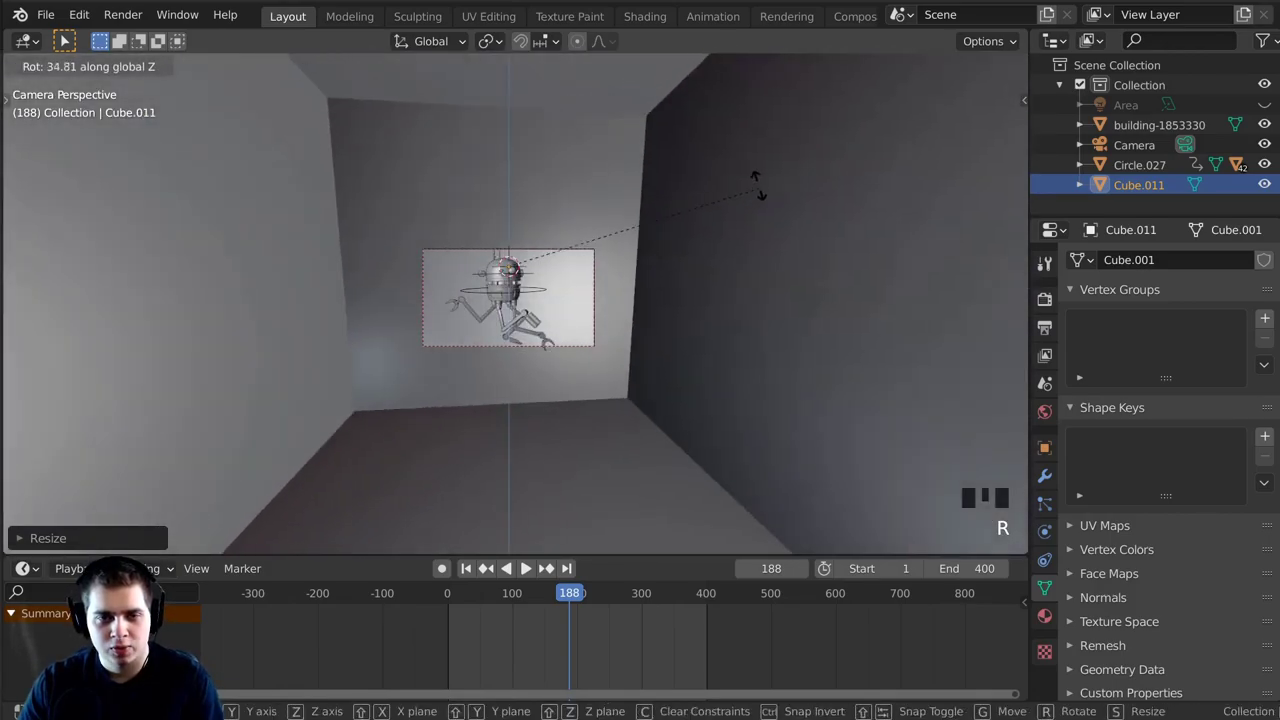
left_click(752, 355)
key("z")
left_click(705, 140)
left_click(690, 220)
Select the enclosing cube in a free view and shift its position around the robot and camera.
mouse_move(672, 310)
middle_mouse_down()
mouse_move(530, 336)
mouse_move(614, 359)
mouse_move(841, 382)
mouse_move(648, 344)
mouse_move(714, 371)
middle_mouse_up()
scroll(530, 337, "down", 7)
scroll(530, 337, "down", 4)
left_click(618, 360)
key("g")
left_click(806, 378)
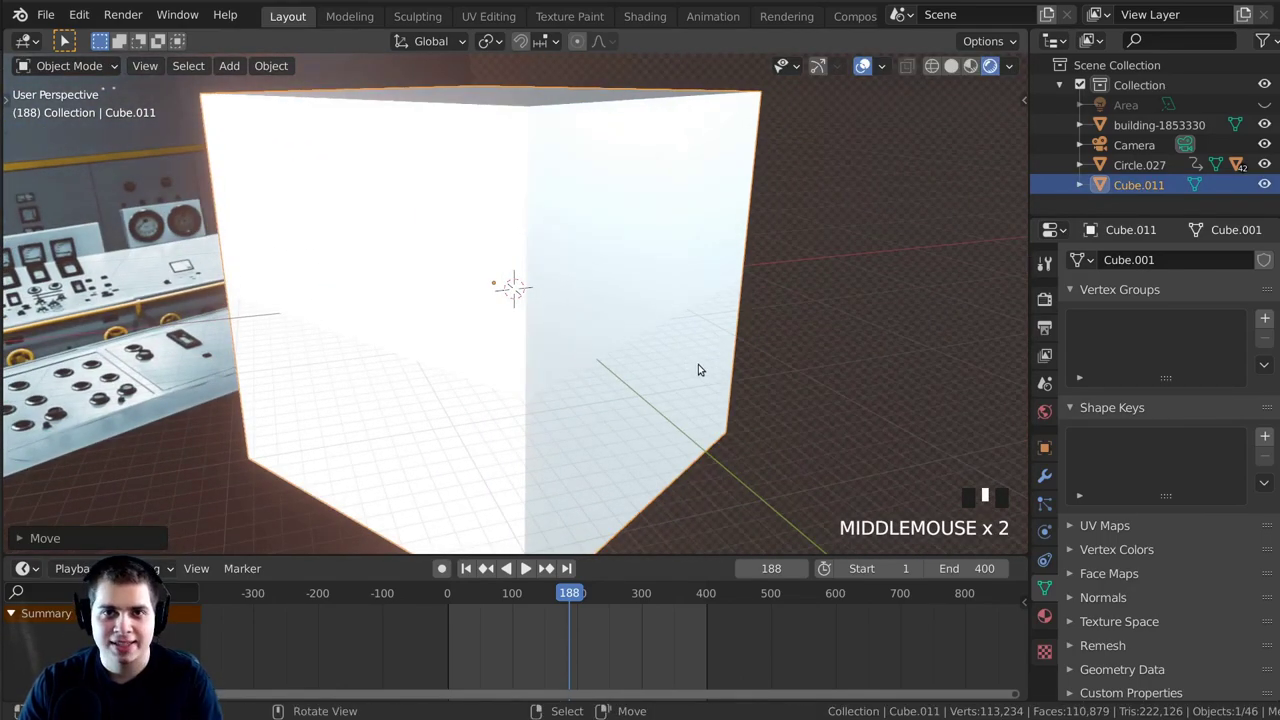
Create a new material on the cube and name it Fog.
middle_click_drag(557, 238, 700, 357, "shift")
left_click(1045, 617)
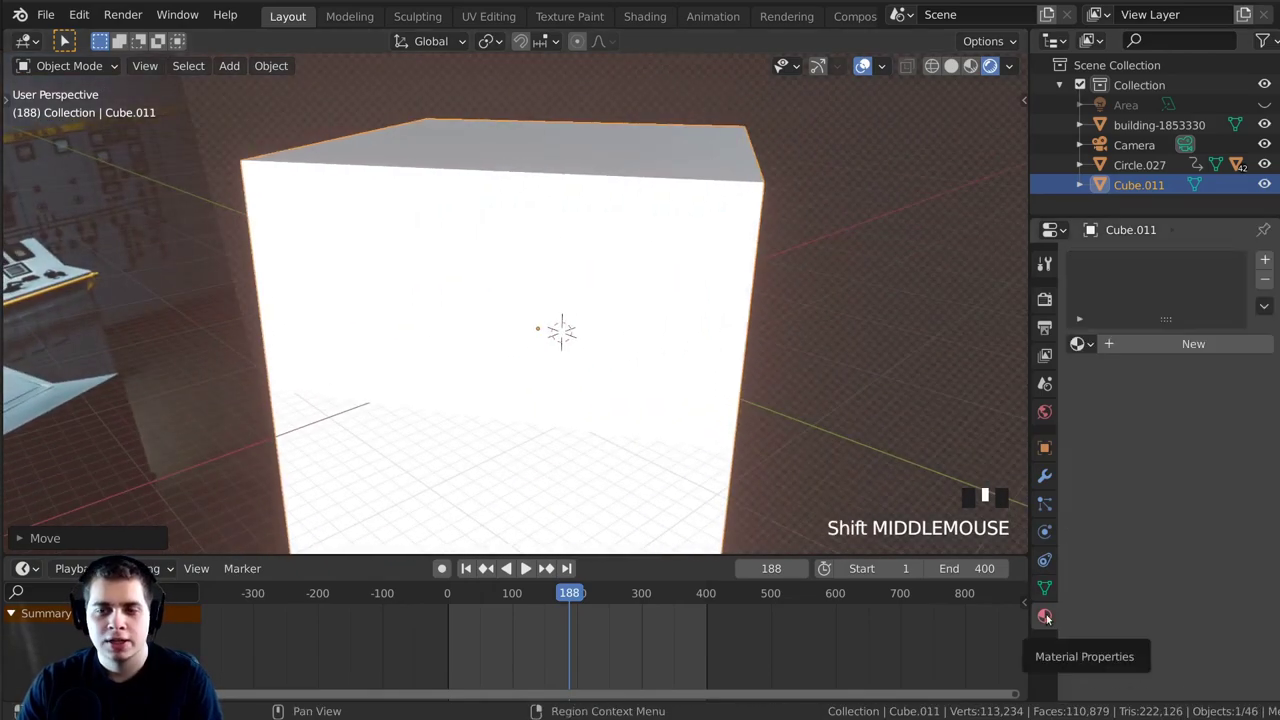
left_click(1160, 344)
double_click(1118, 344)
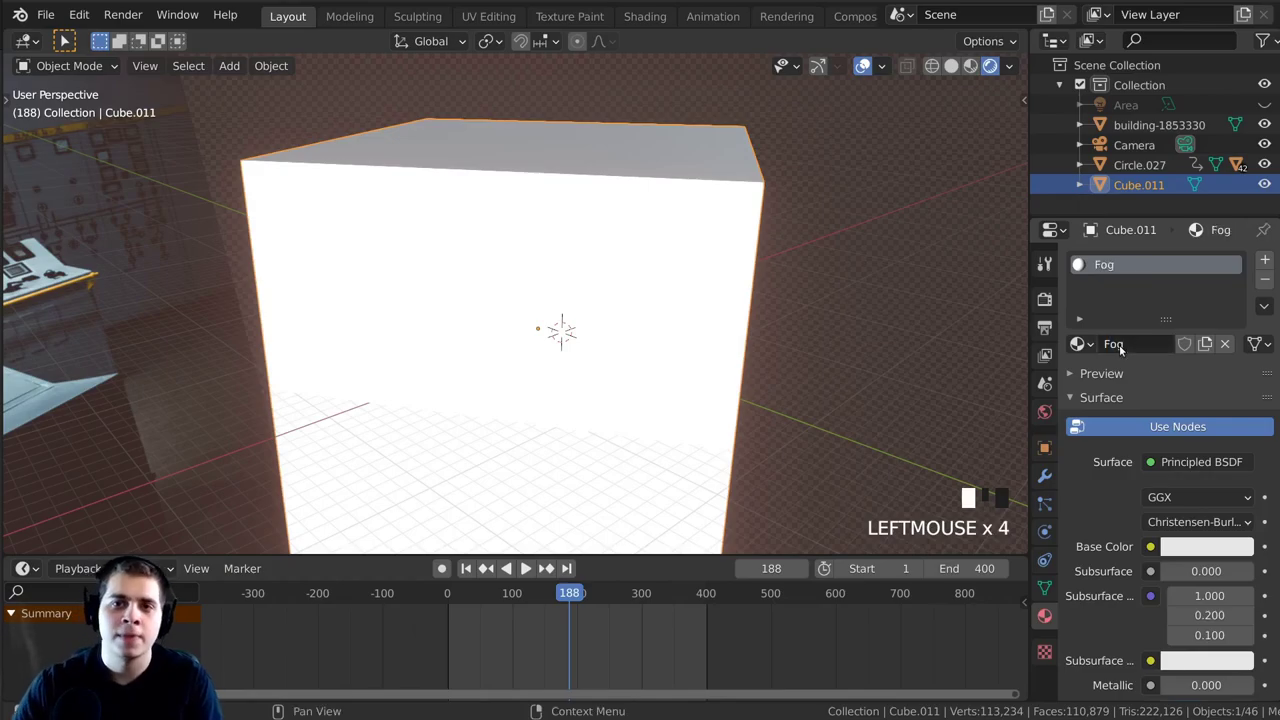
Open the Shading workspace in camera view and delete the Fog material's Principled BSDF node.
left_click(645, 16)
scroll(575, 250, "down", 3)
key("KP_0")
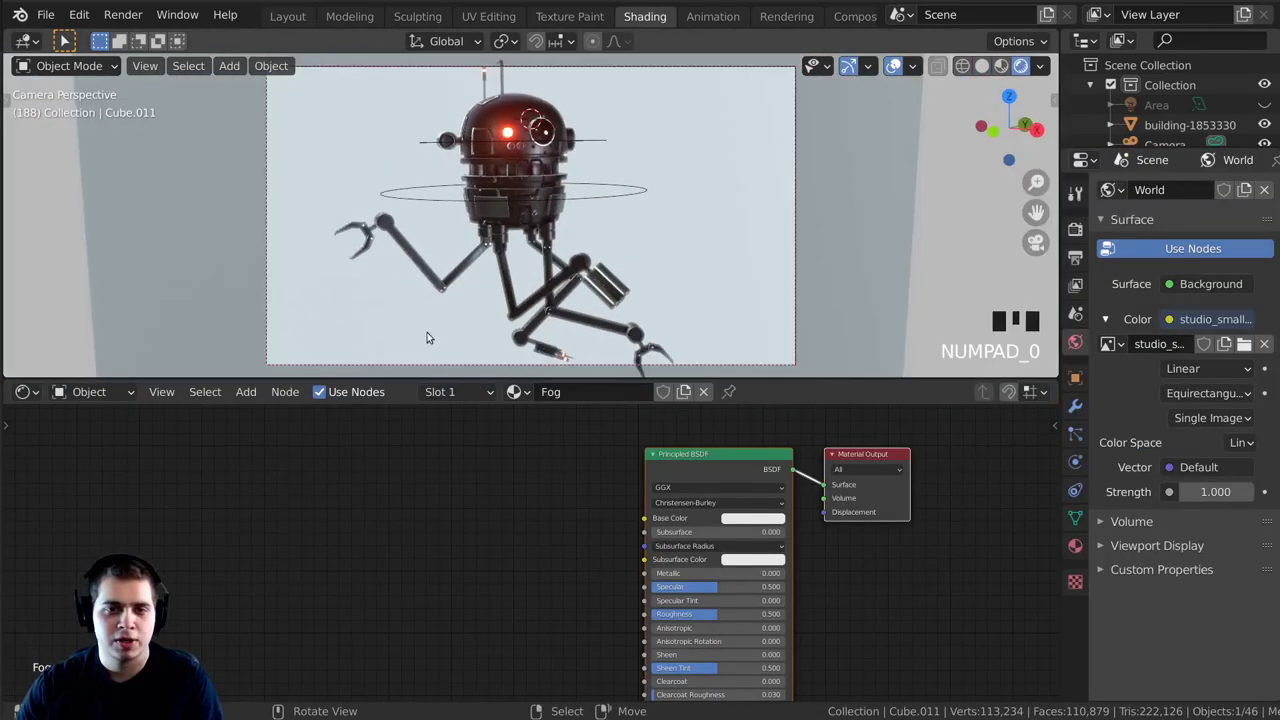
scroll(600, 200, "down", 2)
scroll(664, 524, "up", 5)
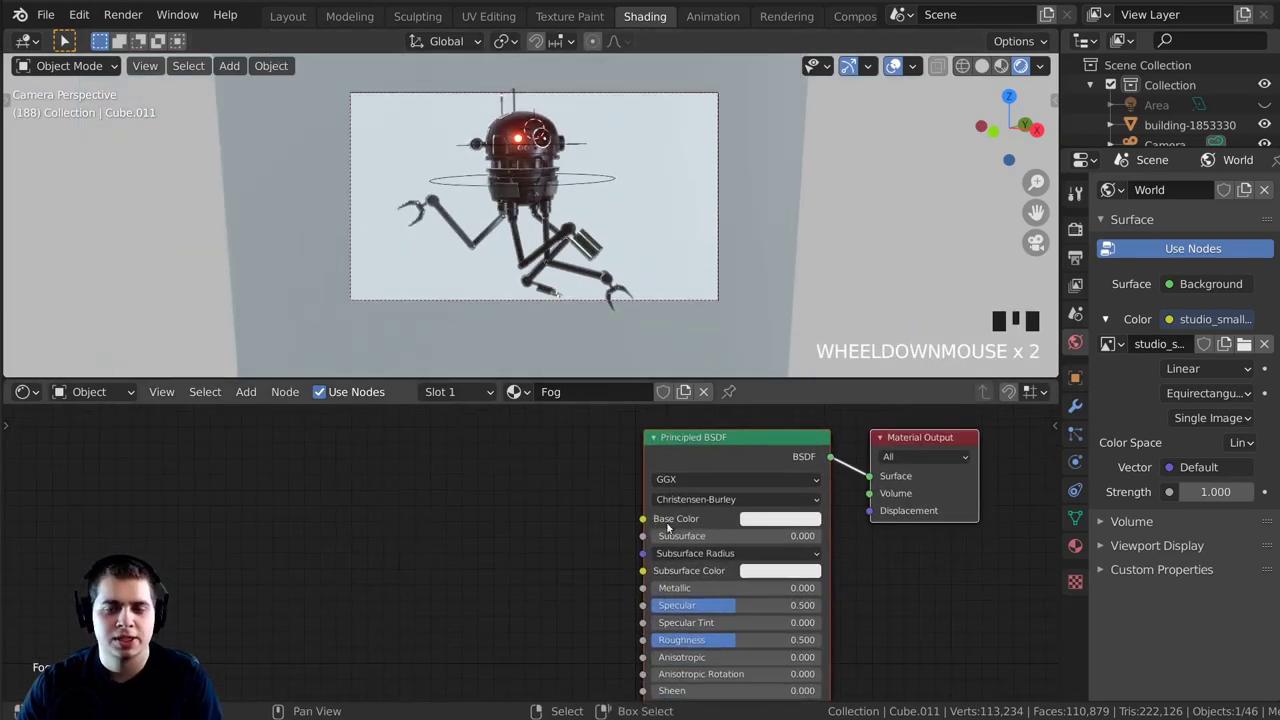
middle_click_drag(644, 248, 655, 257, "shift")
left_click_drag(697, 435, 625, 440)
key("x")
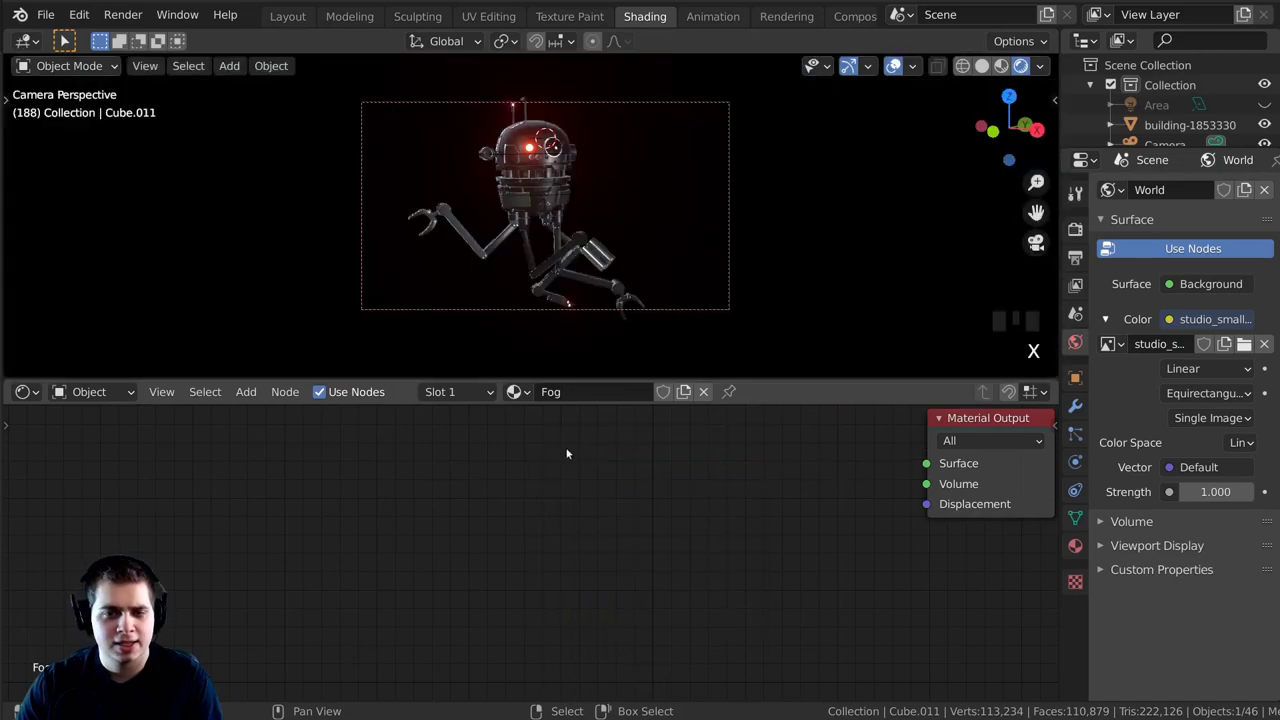
Add a Principled Volume node to the Fog material's node tree.
key("shift+a")
left_click(473, 438)
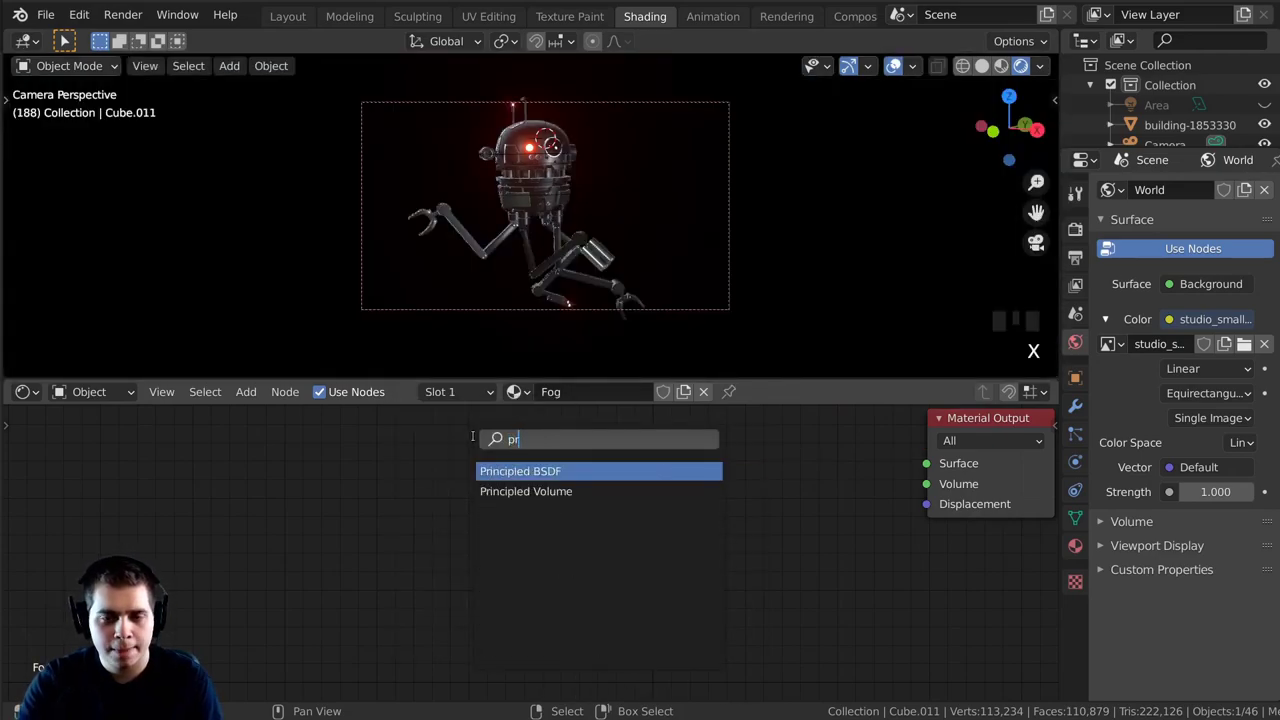
type("pro")
key("BackSpace")
type("i")
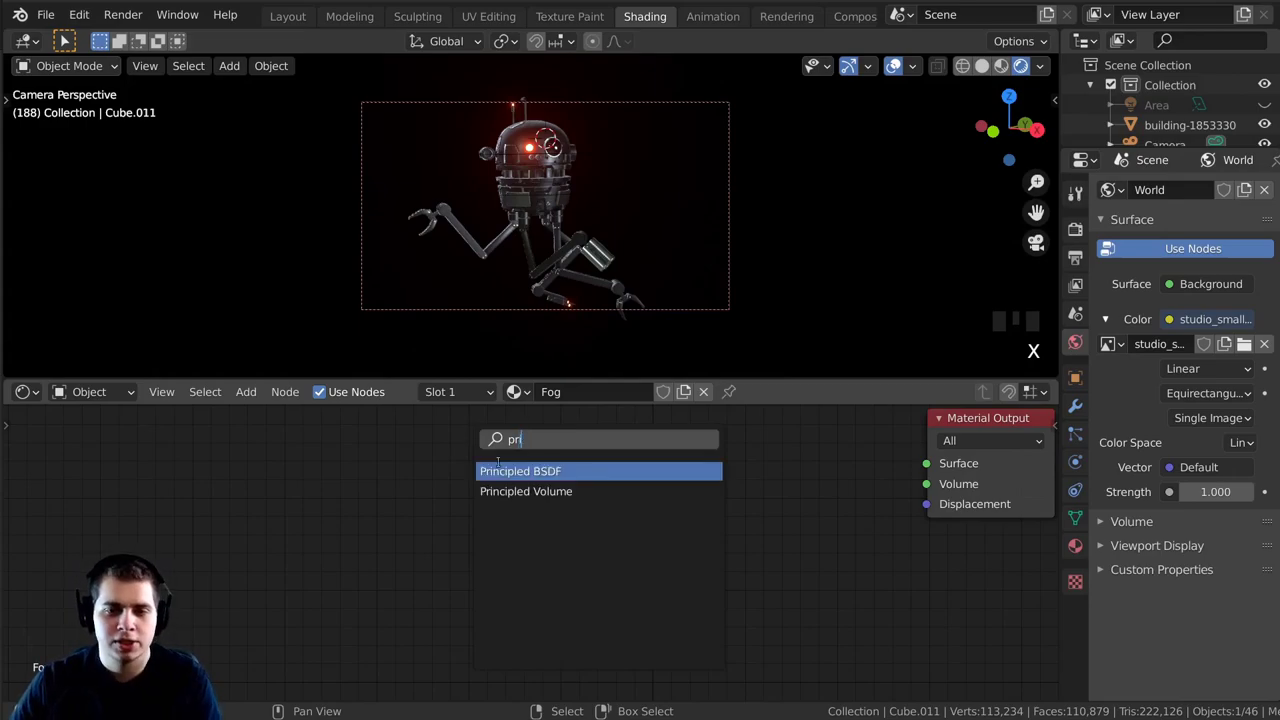
left_click(522, 491)
left_click(658, 440)
Connect the Principled Volume node's output to the Volume input of the Material Output.
scroll(658, 455, "down", 1)
left_click_drag(657, 451, 648, 473)
middle_click_drag(690, 484, 637, 481)
scroll(637, 481, "up", 1)
mouse_move(675, 490)
left_mouse_down()
mouse_move(760, 490)
mouse_move(686, 508)
left_mouse_up()
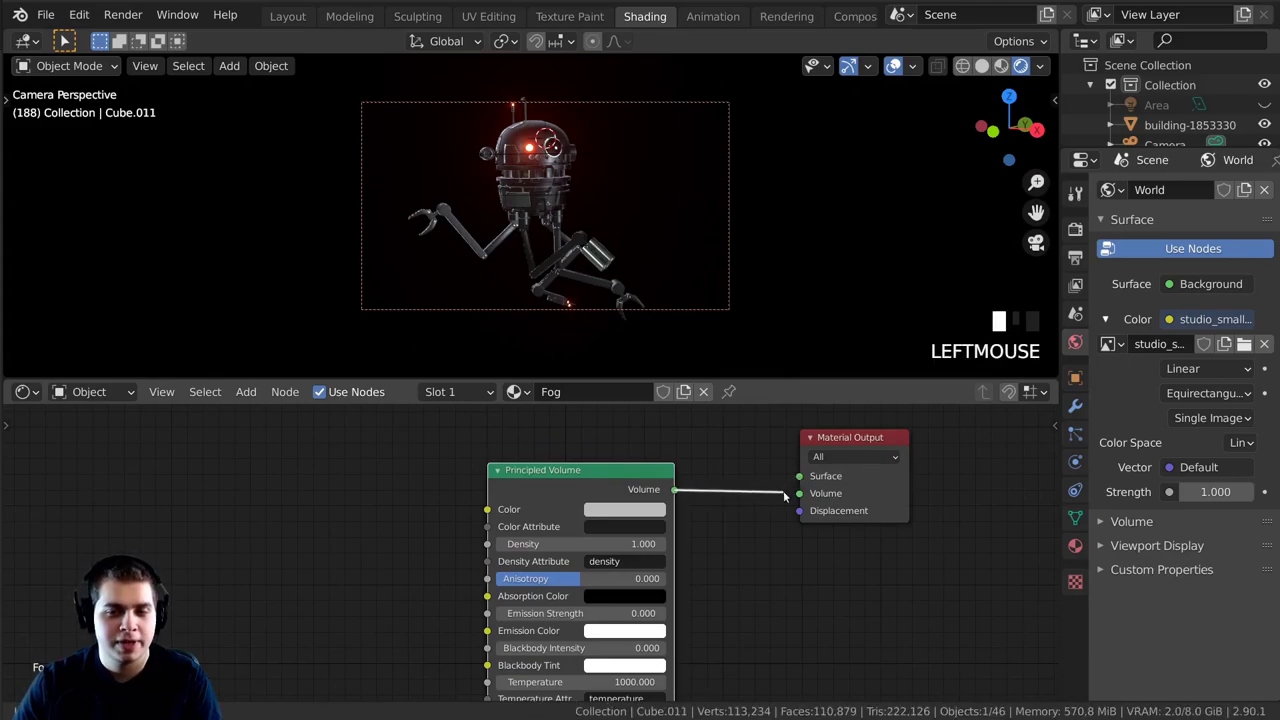
left_click_drag(800, 498, 800, 494)
Examine the fog cube's extent around the robot and camera from several angles in a free view.
middle_click_drag(608, 286, 626, 162)
scroll(627, 249, "down", 6)
scroll(600, 260, "up", 3)
key("a")
right_click(862, 259)
middle_click_drag(840, 212, 696, 298)
scroll(811, 255, "down", 1)
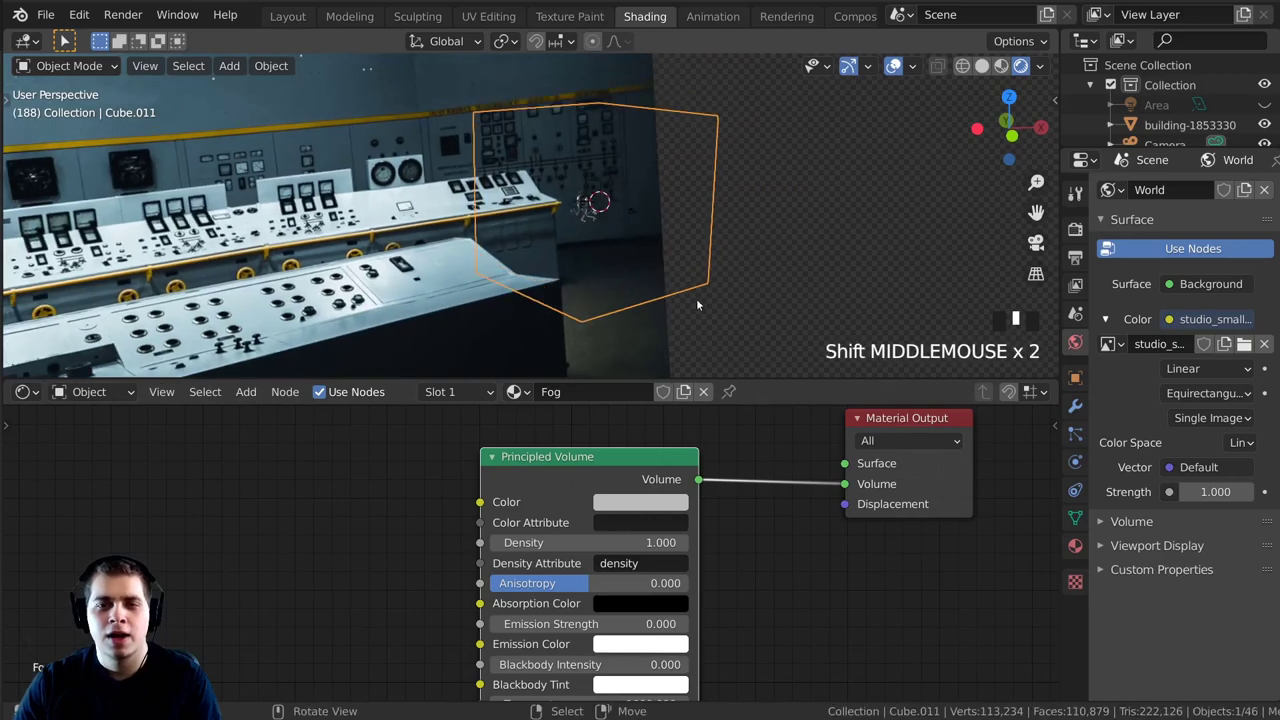
scroll(810, 290, "up", 2)
middle_click_drag(810, 290, 544, 347)
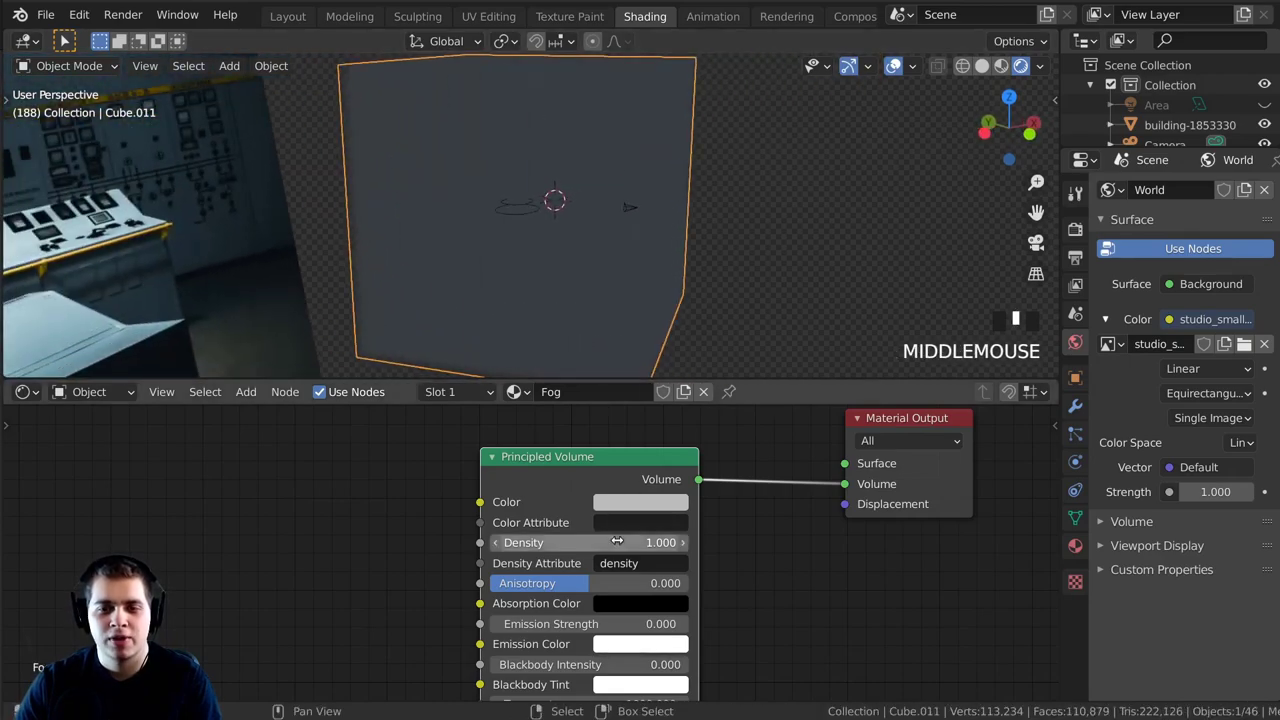
Try a Principled Volume density of 0.1 and check the fog through the camera.
type(".1")
key("Return")
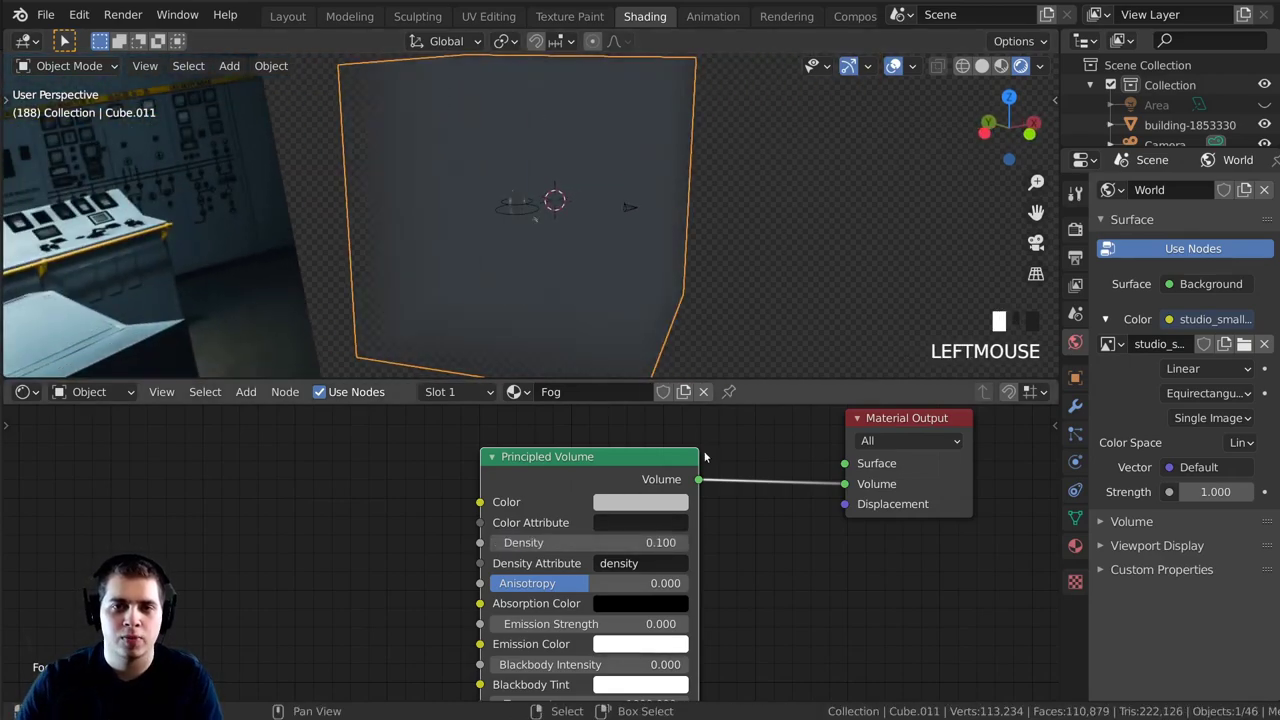
right_click(715, 245)
middle_click_drag(690, 240, 521, 259)
key("KP_0")
scroll(584, 215, "up", 2)
scroll(583, 214, "up", 1)
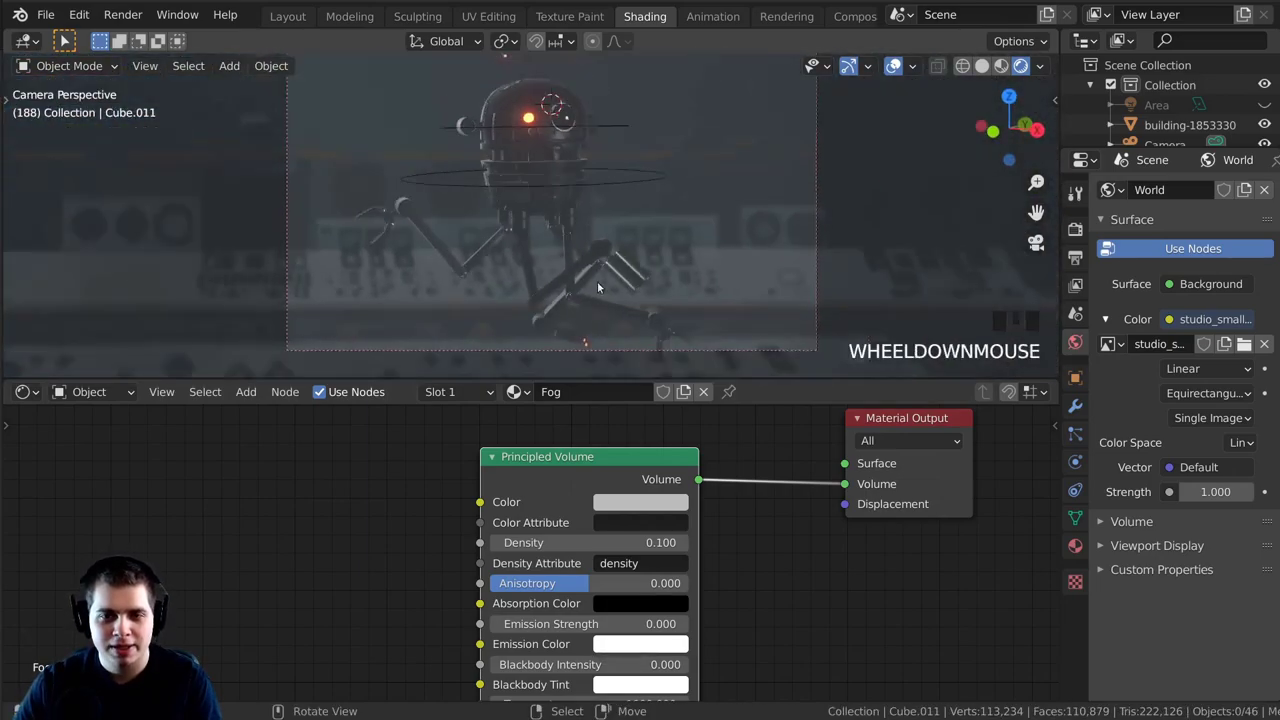
Set the Principled Volume density to 0.05.
scroll(583, 214, "down", 3)
left_click(614, 541, "shift")
type("0.05")
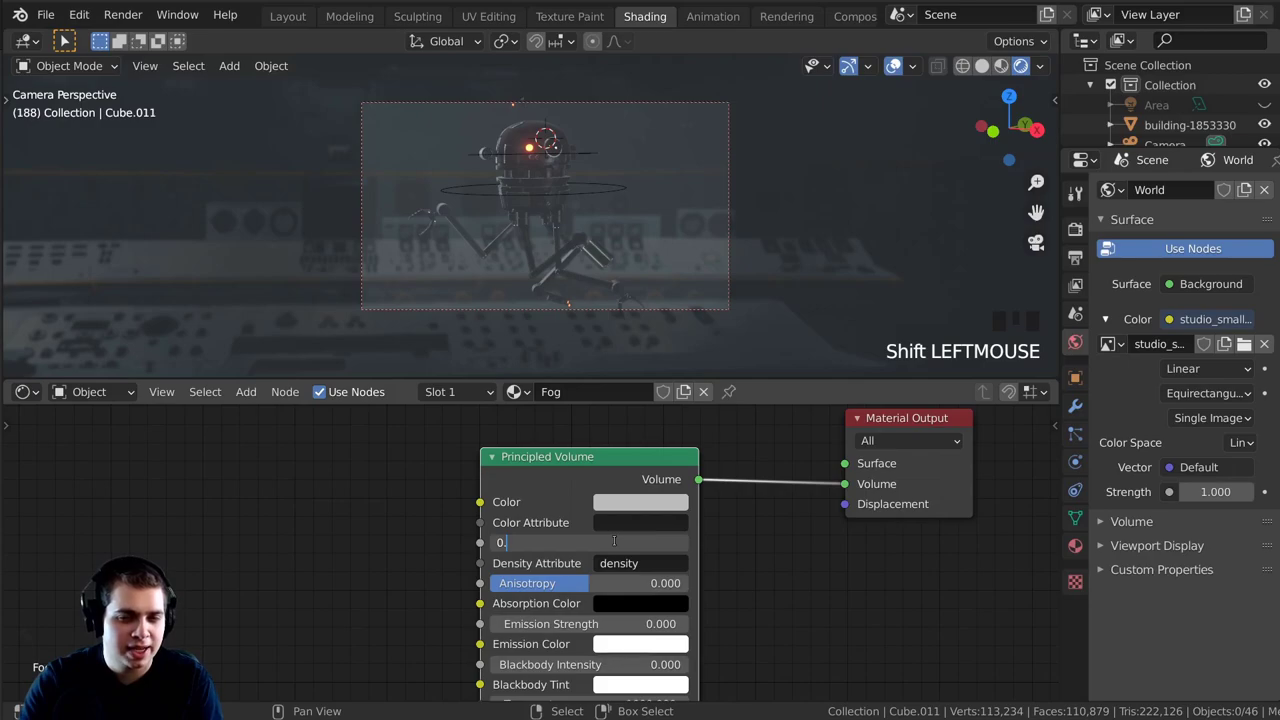
key("Return")
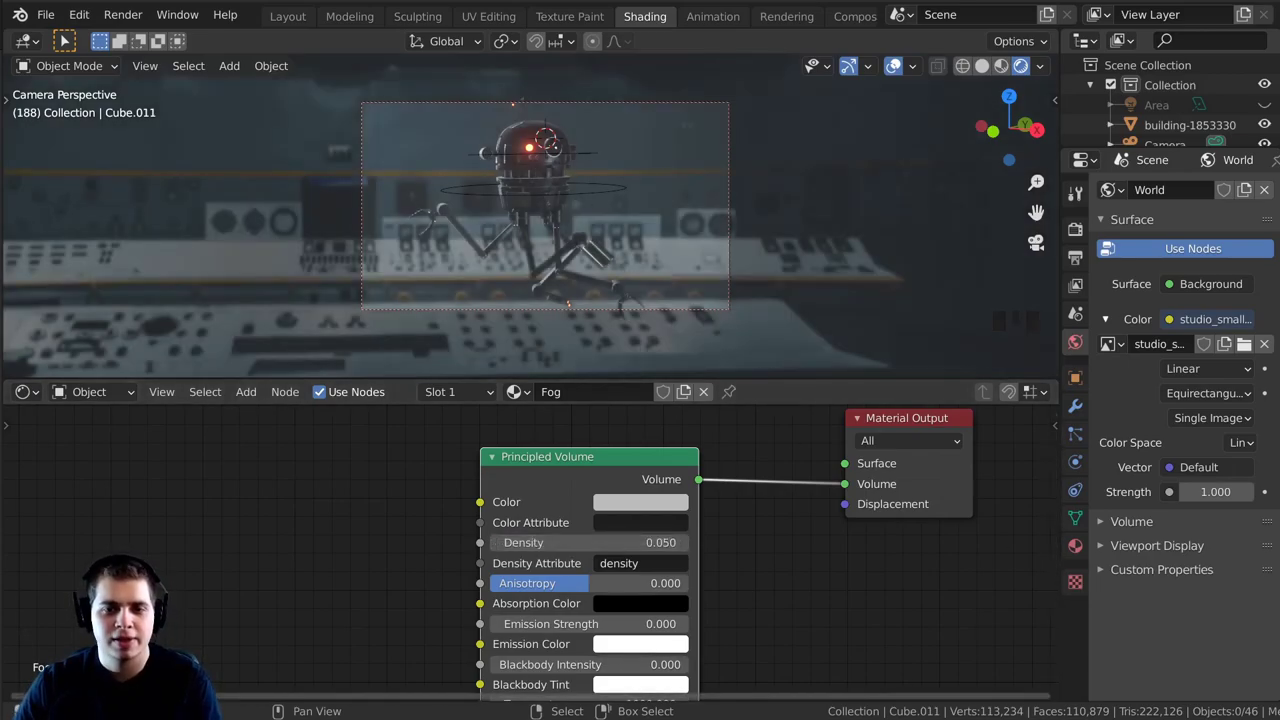
Add a Noise Texture node in front of the Principled Volume in the Fog material.
scroll(549, 556, "down", 1)
scroll(549, 556, "down", 2)
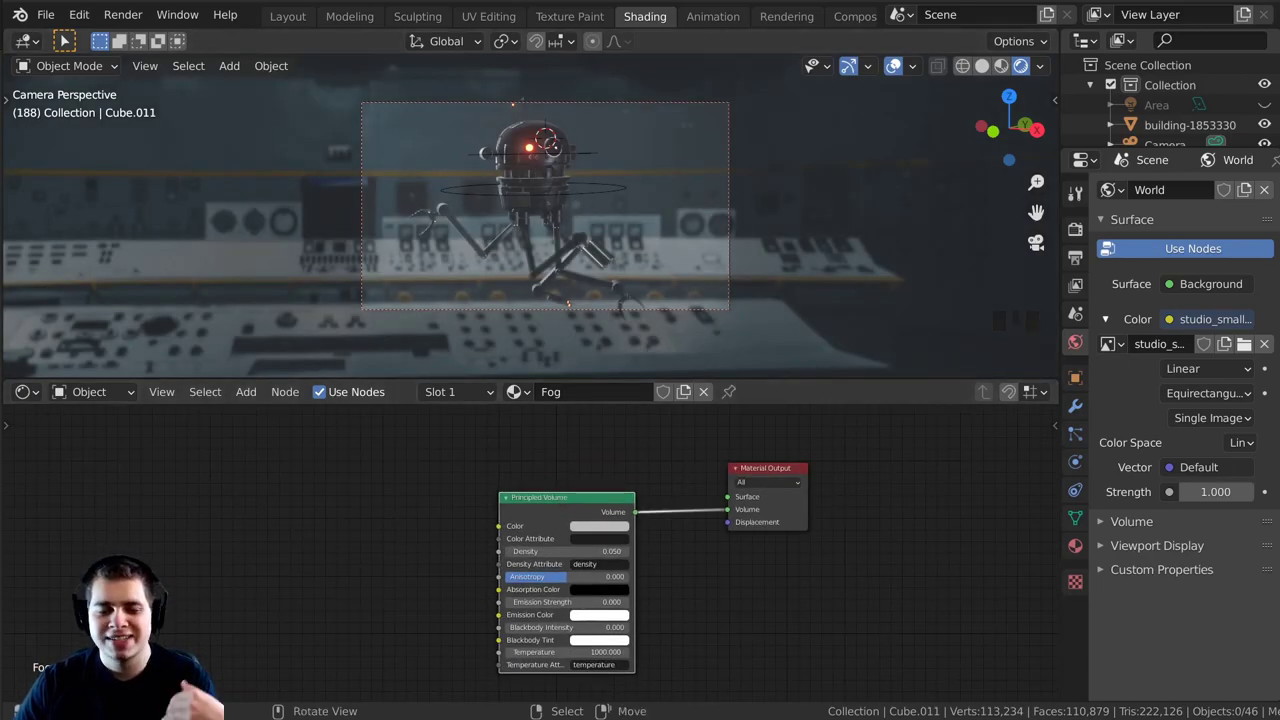
scroll(548, 478, "up", 2)
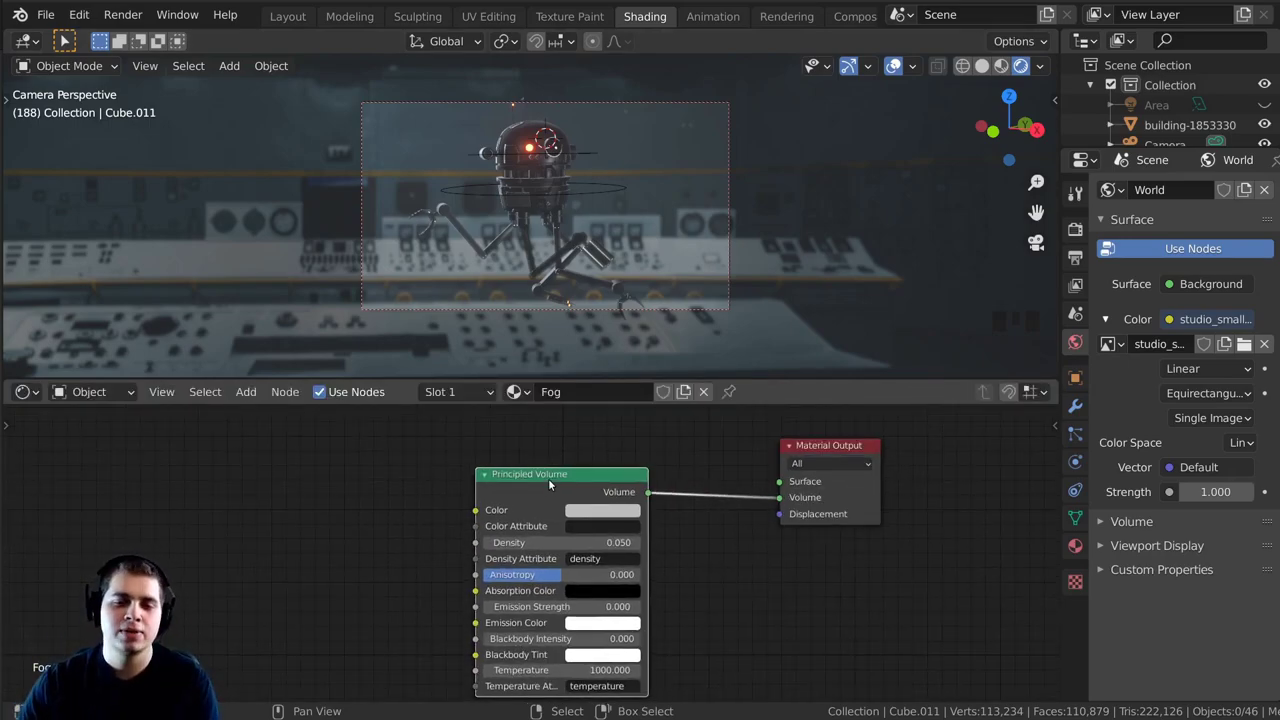
middle_click_drag(425, 578, 538, 552)
scroll(530, 548, "up", 1)
middle_click_drag(407, 489, 438, 484)
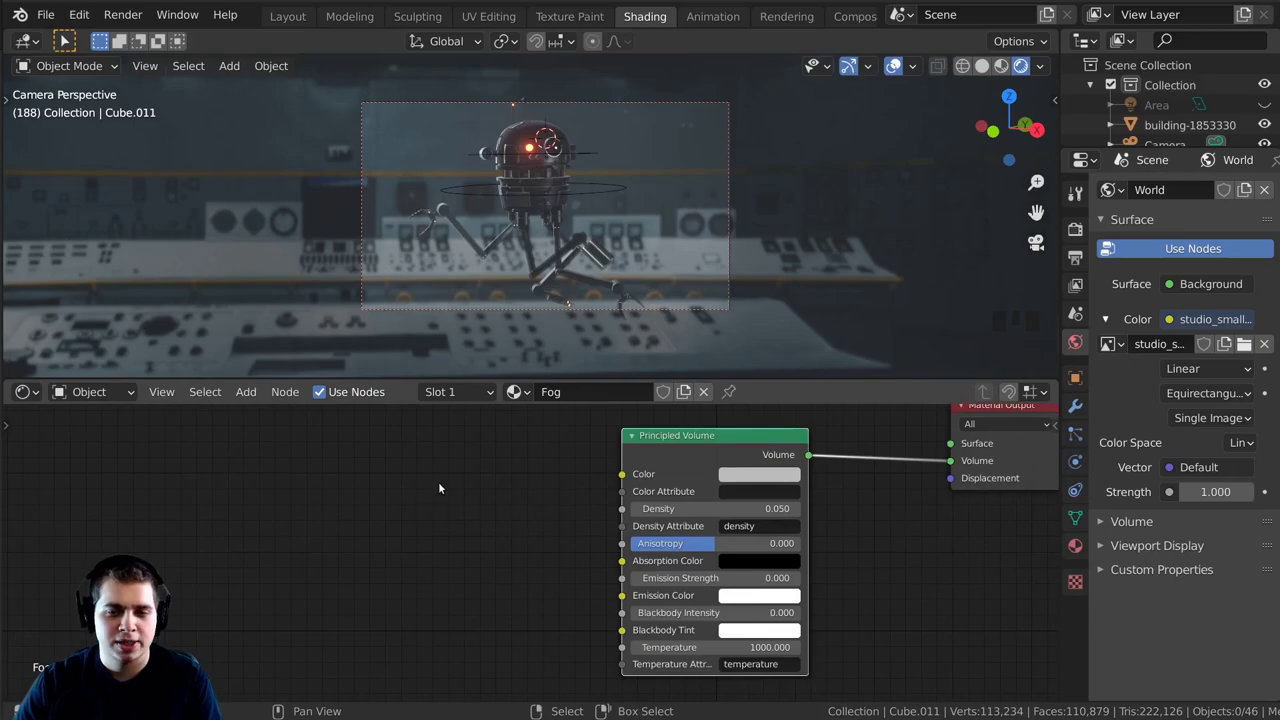
key("shift+a")
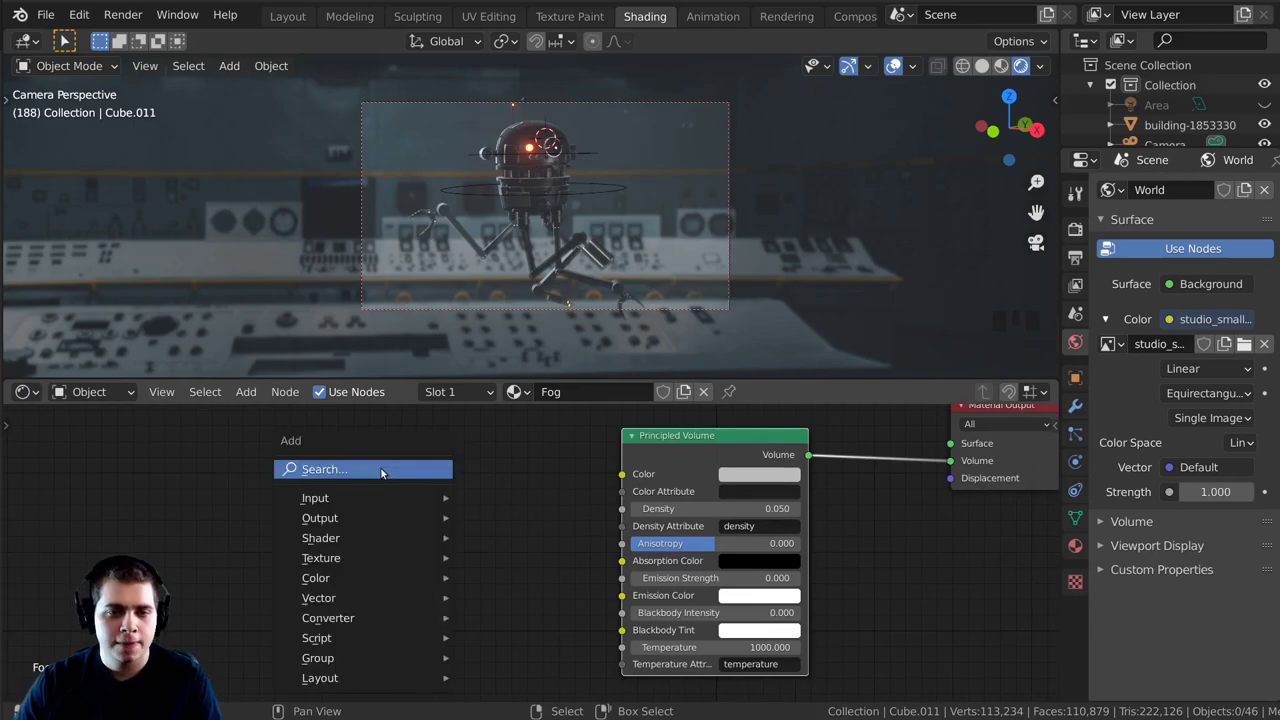
left_click(381, 470)
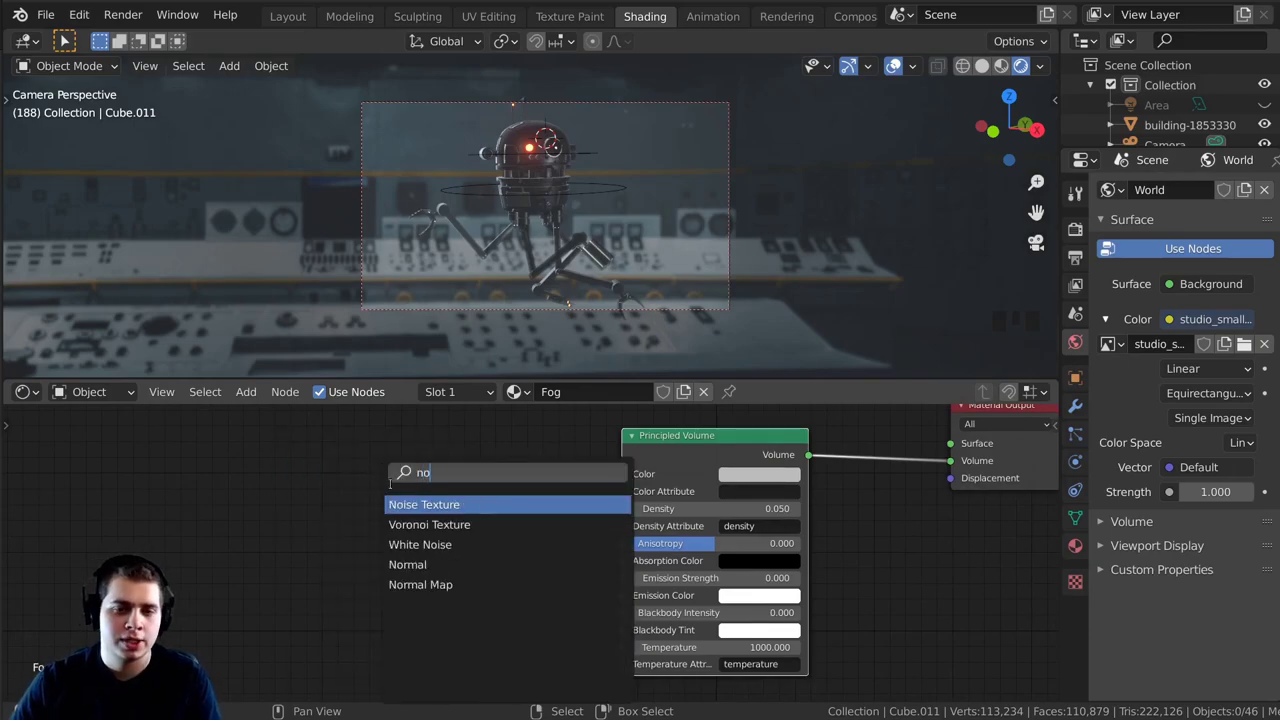
left_click(458, 505)
left_click(418, 493)
Connect the Noise Texture's Color output to the Density input of the Principled Volume.
scroll(418, 493, "up", 1)
left_click_drag(378, 482, 486, 484)
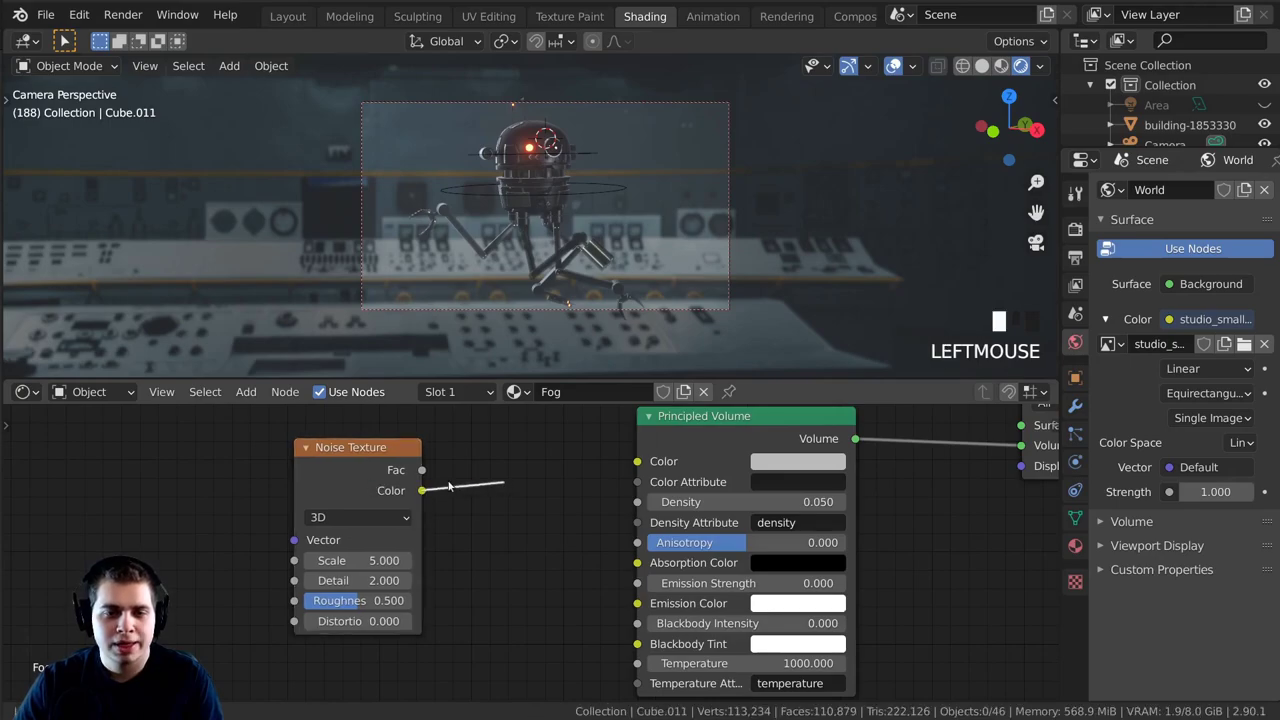
left_click_drag(652, 500, 652, 501)
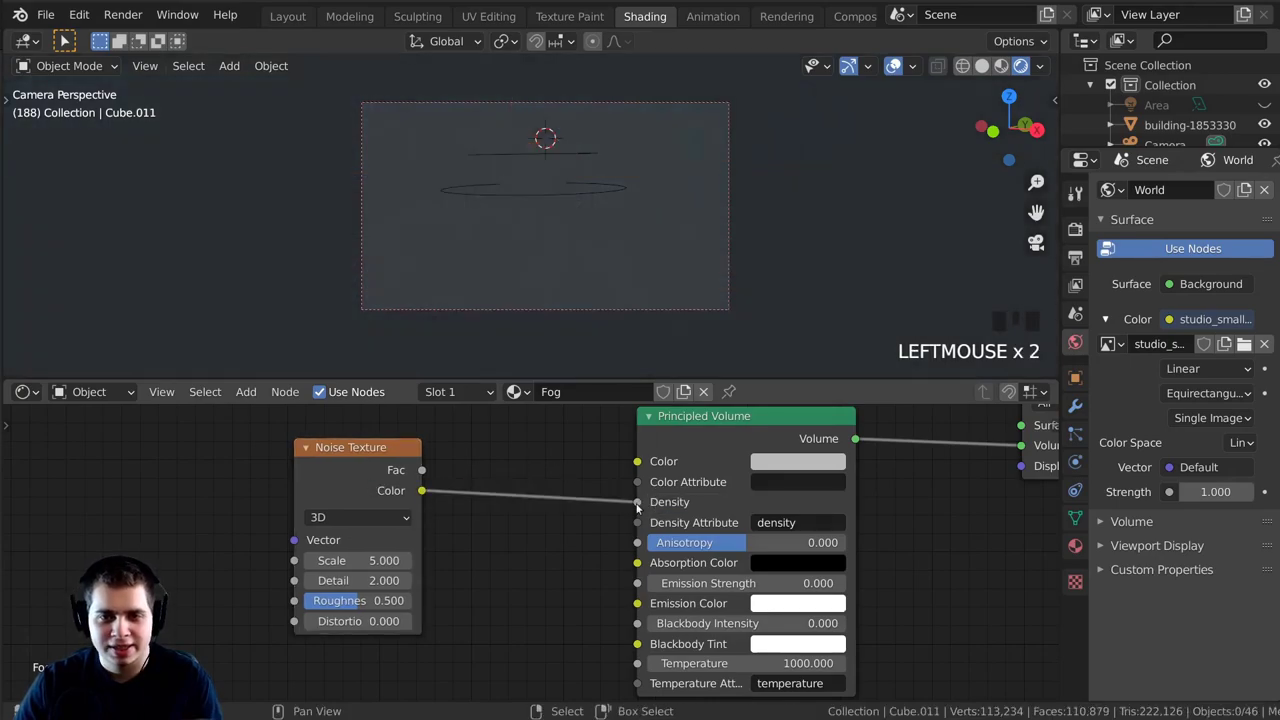
scroll(370, 476, "up", 2)
left_click_drag(307, 480, 315, 481)
scroll(205, 519, "down", 1)
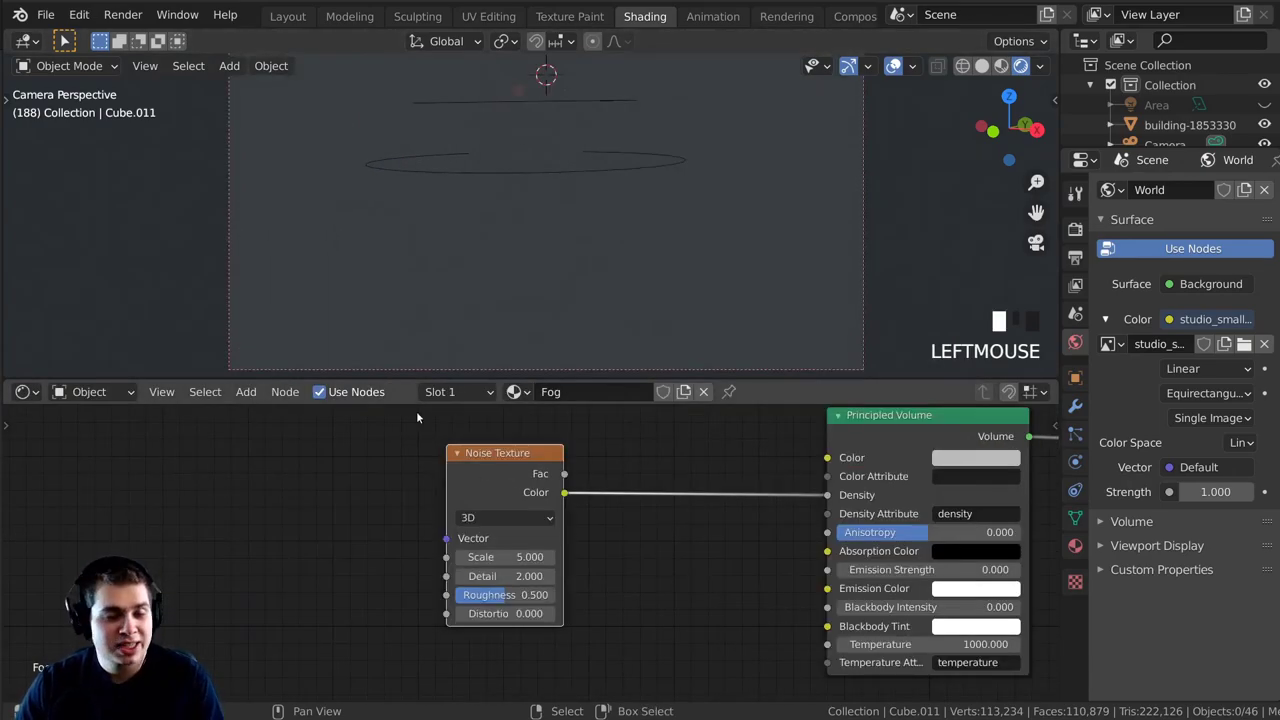
Search the add-on preferences for "node" and check whether Node Wrangler is enabled.
left_click(79, 14)
left_click(100, 297)
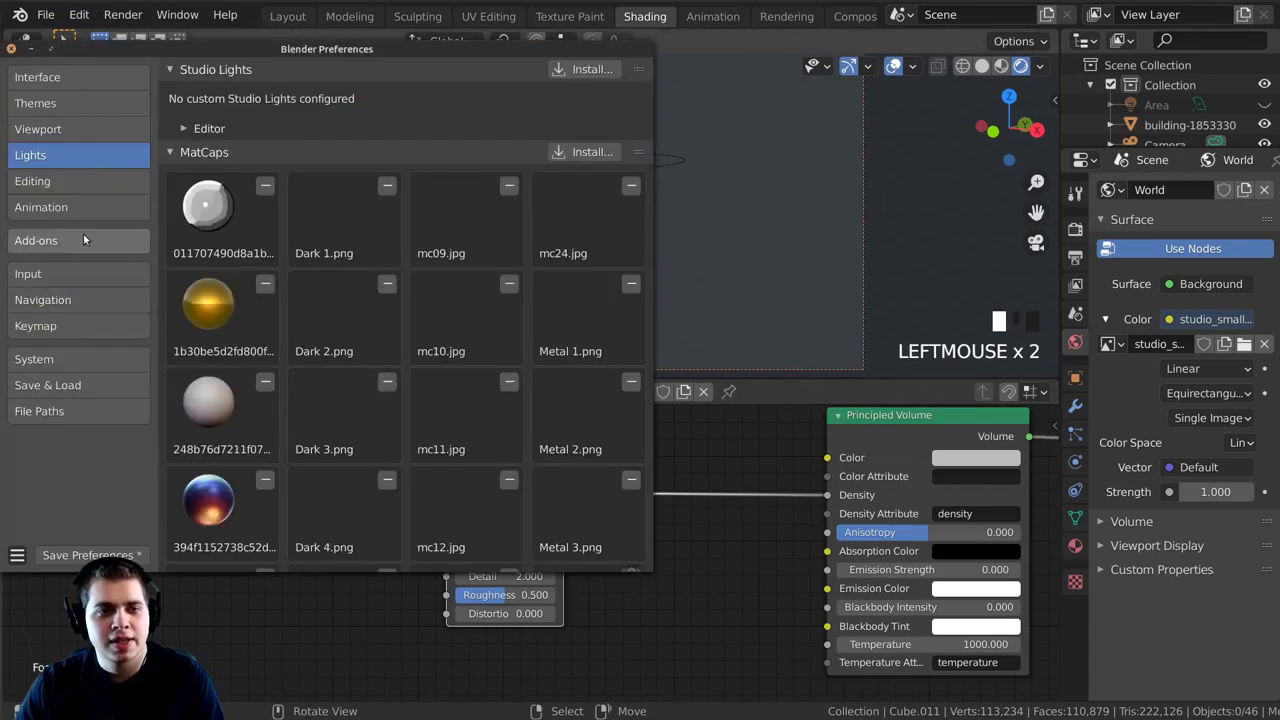
left_click(83, 240)
left_click(521, 100)
type("node")
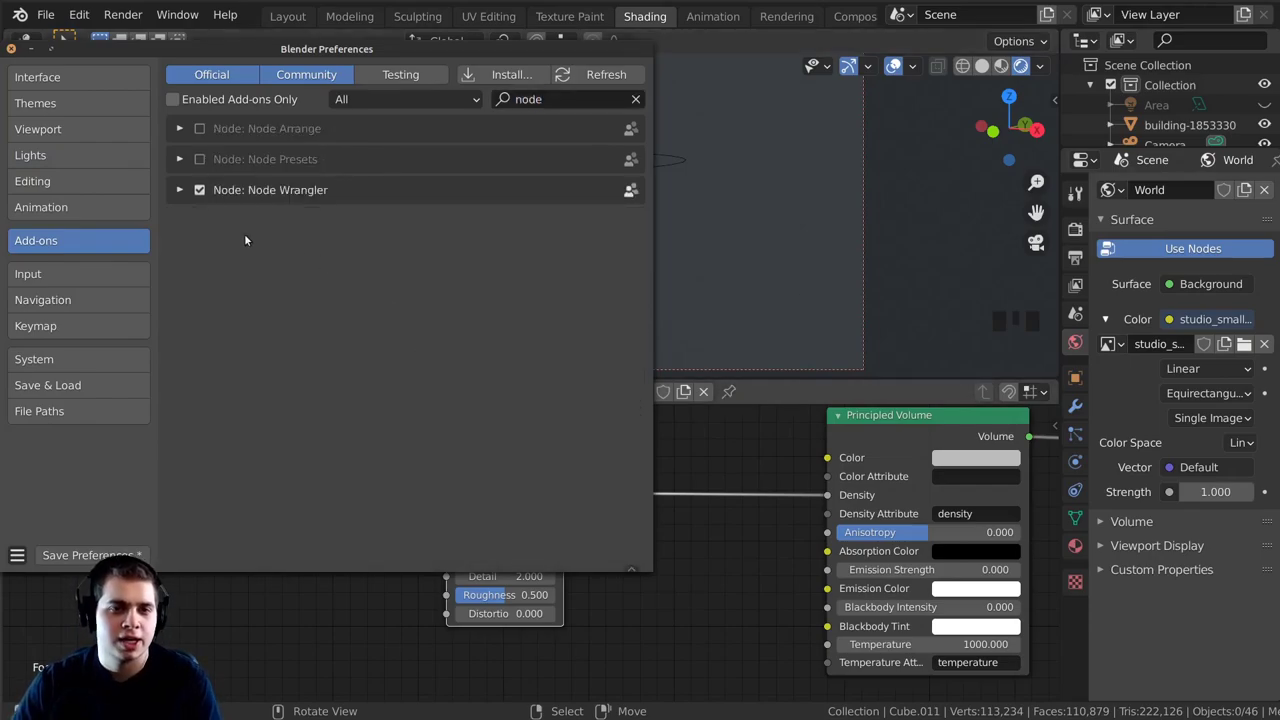
left_click(12, 48)
Add Texture Coordinate and Mapping nodes to the Noise Texture and link the Object output to the Mapping node's Vector input.
left_click_drag(499, 469, 527, 458)
key("ctrl+t")
middle_click_drag(55, 496, 210, 498)
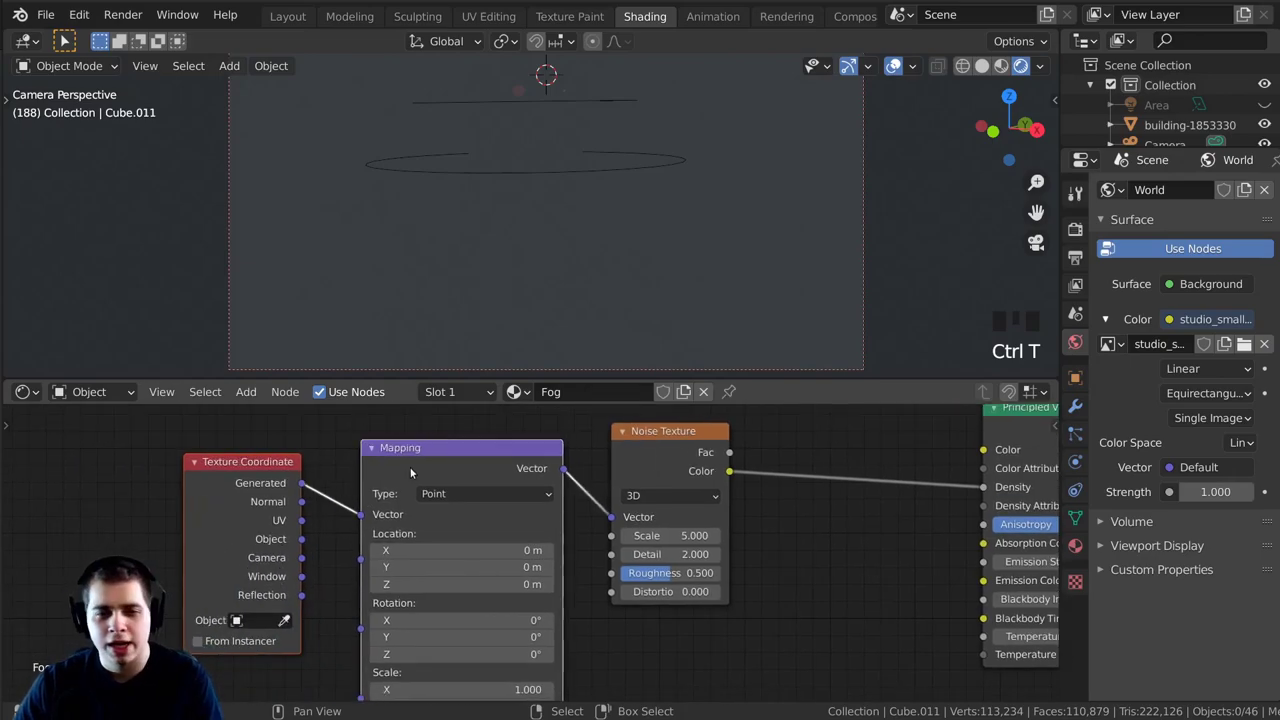
left_click_drag(303, 539, 337, 520)
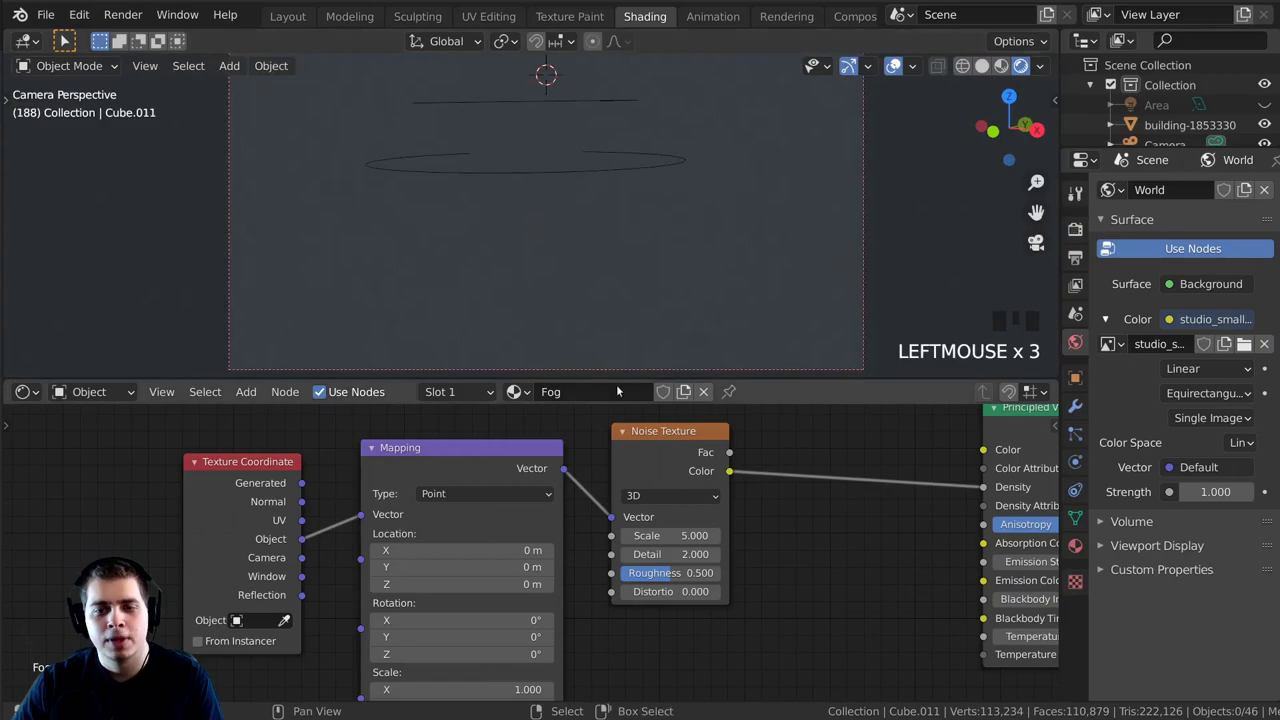
Preview the Noise Texture alone on the fog cube and examine its pattern in a free view.
middle_click_drag(590, 302, 650, 318)
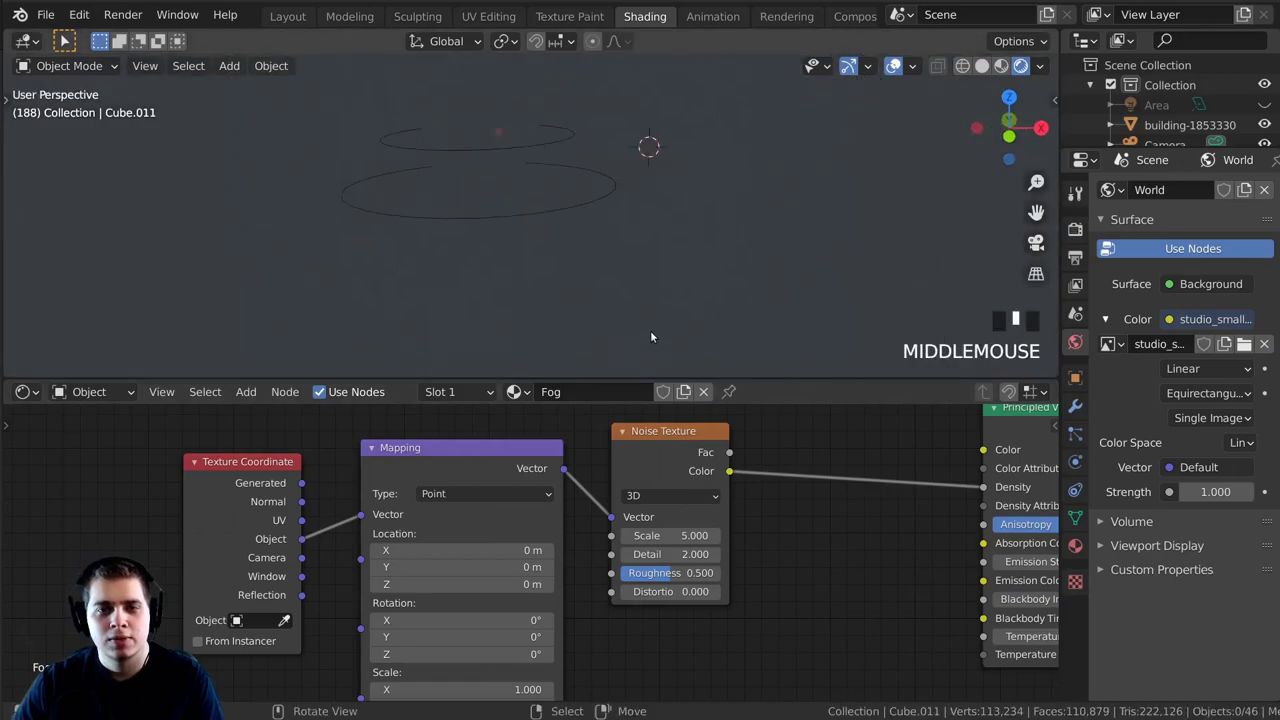
scroll(651, 319, "down", 6)
left_click(675, 436, "ctrl+shift")
middle_click_drag(658, 262, 796, 305)
scroll(531, 553, "up", 2)
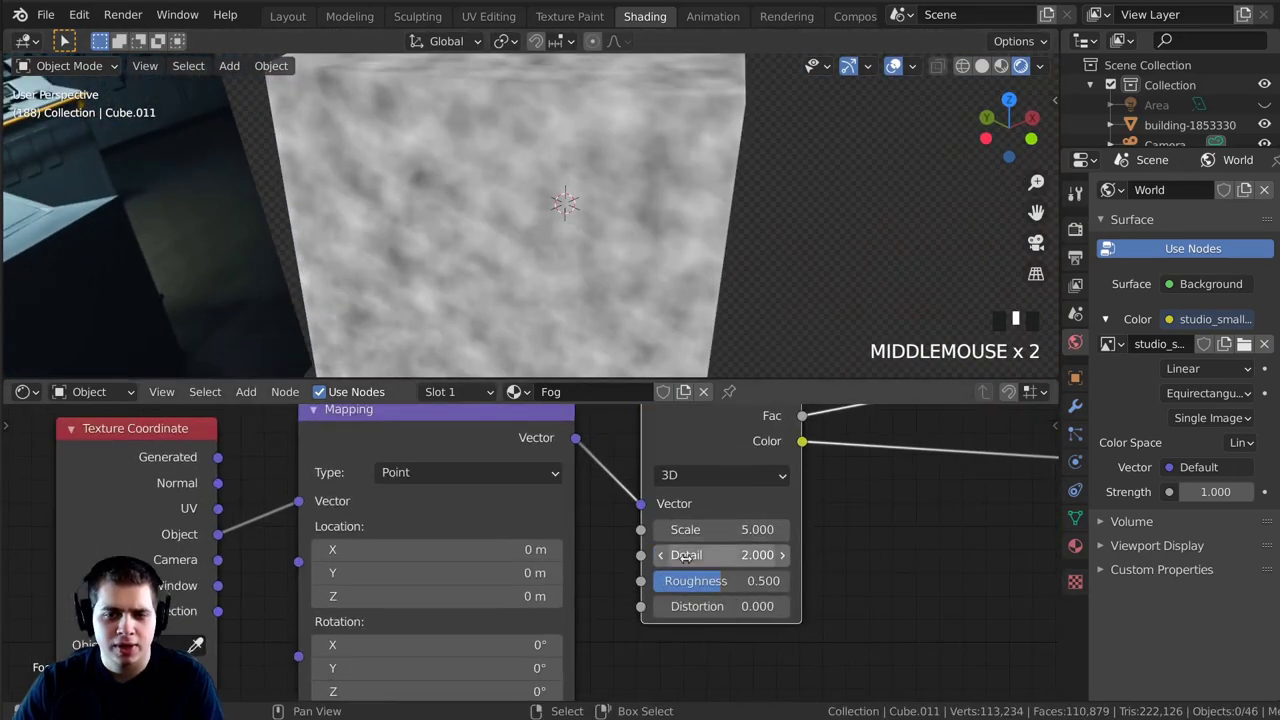
Set the Noise Texture's scale to 5.4 and check the pattern on the whole cube.
left_click(782, 529)
mouse_move(737, 529)
left_mouse_down()
mouse_move(757, 529)
mouse_move(717, 529)
mouse_move(742, 530)
left_mouse_up()
scroll(610, 262, "down", 4)
middle_click_drag(610, 262, 510, 272)
scroll(834, 551, "down", 2)
middle_click_drag(768, 538, 488, 586)
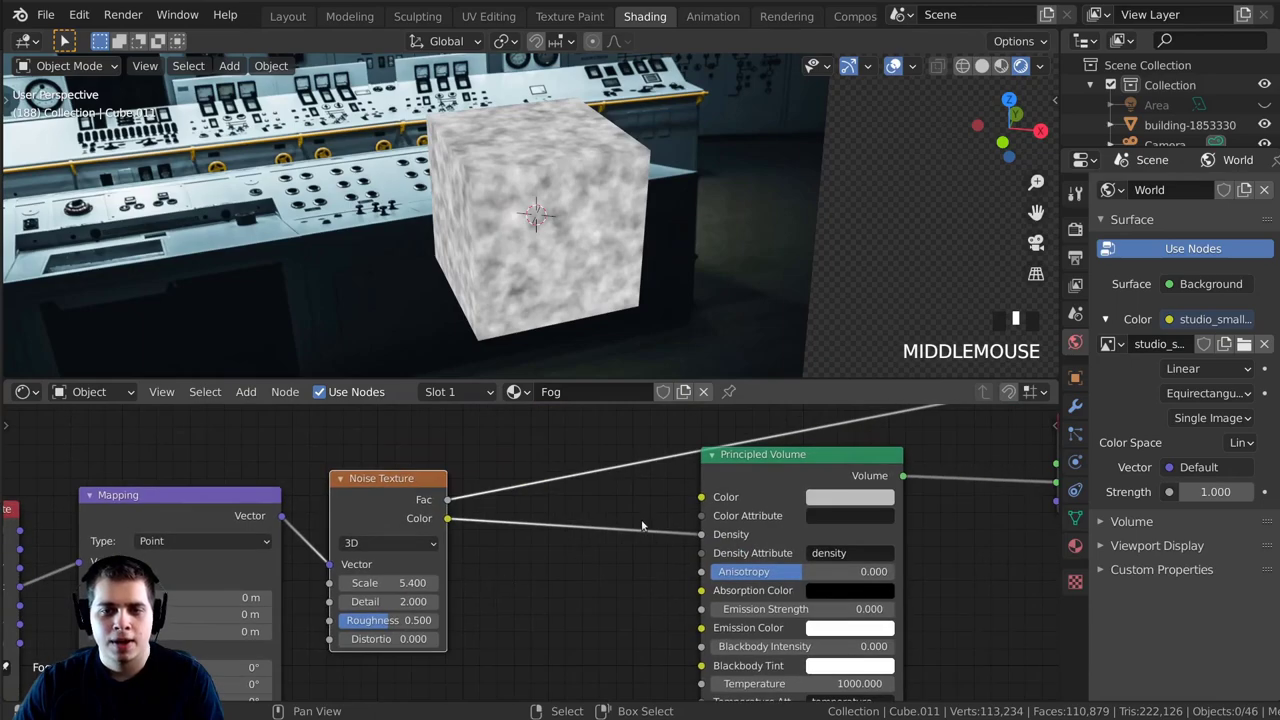
Switch the node preview back to the Principled Volume so it feeds the Material Output.
left_click(779, 458, "ctrl+shift")
middle_click_drag(664, 306, 714, 274)
scroll(714, 274, "up", 2)
middle_click_drag(673, 412, 550, 470)
scroll(550, 470, "down", 3)
Insert a ColorRamp node between the Noise Texture's Color output and the Principled Volume's Density input.
key("shift+a")
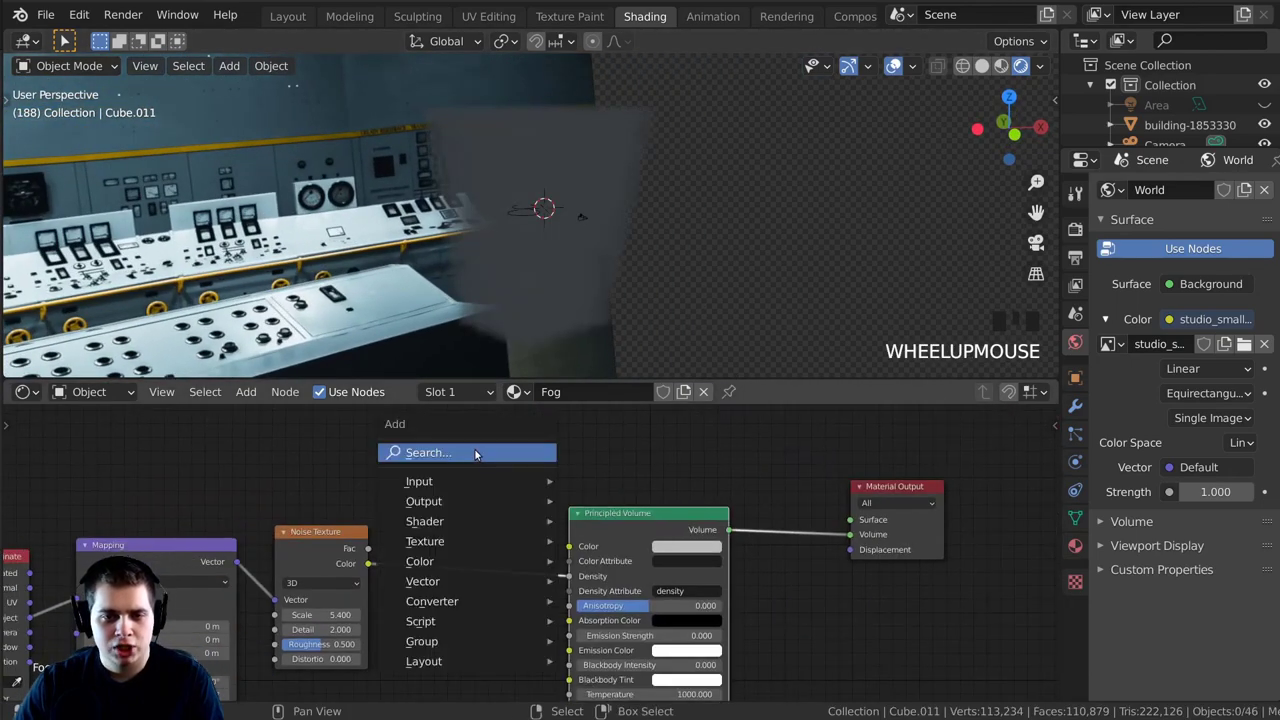
left_click(478, 454)
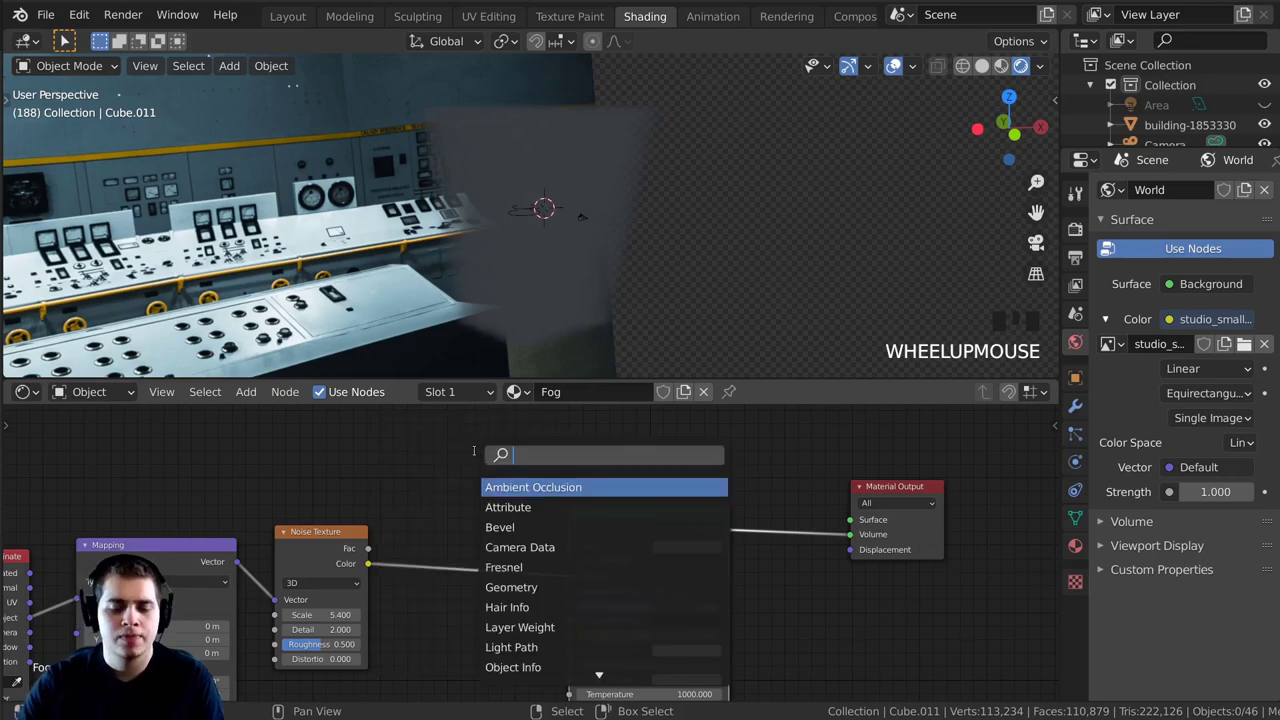
type("col")
left_click(508, 506)
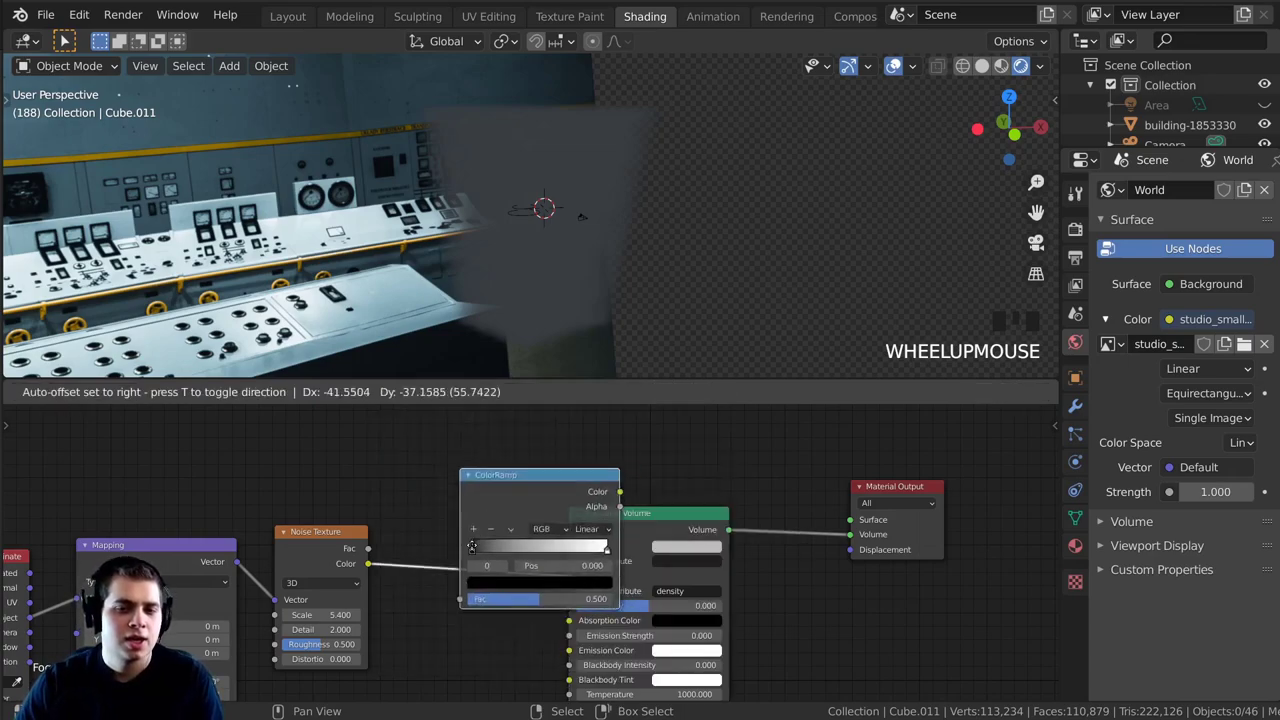
left_click(450, 574)
Try the ColorRamp's black stop at position 0.457 and check the fog through the camera.
middle_click_drag(586, 211, 571, 175)
scroll(576, 250, "up", 2)
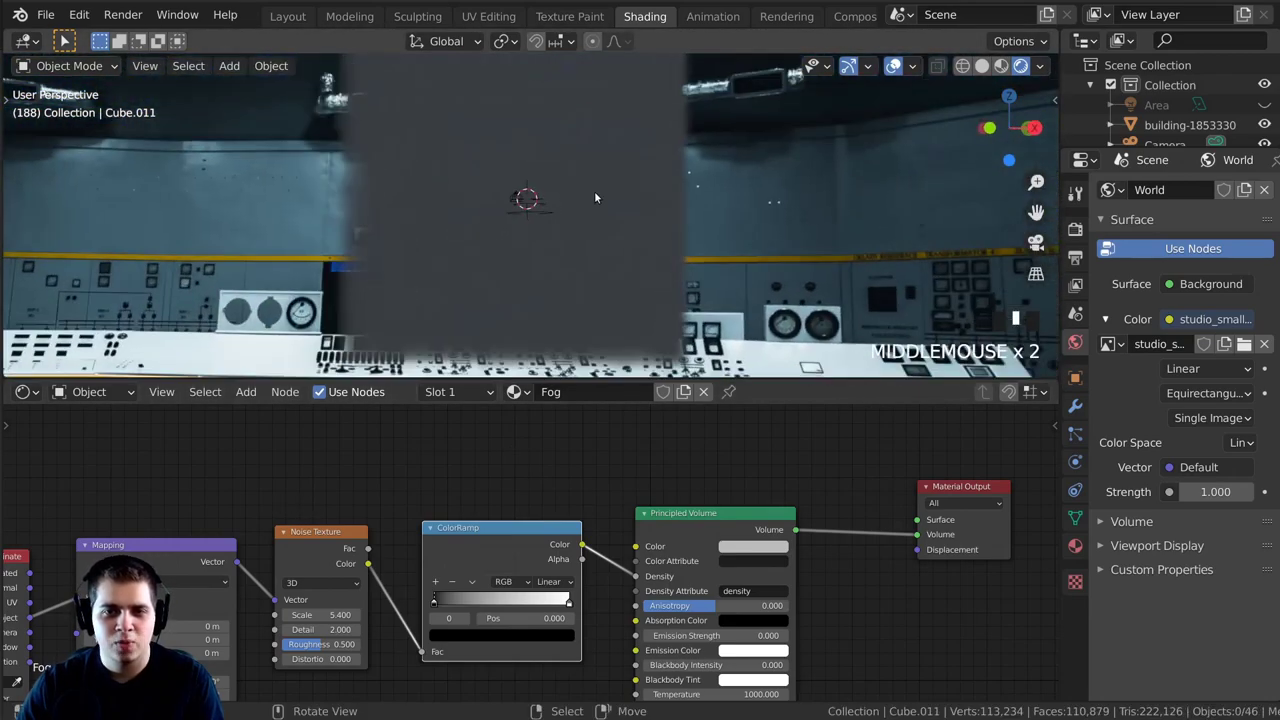
key("KP_0")
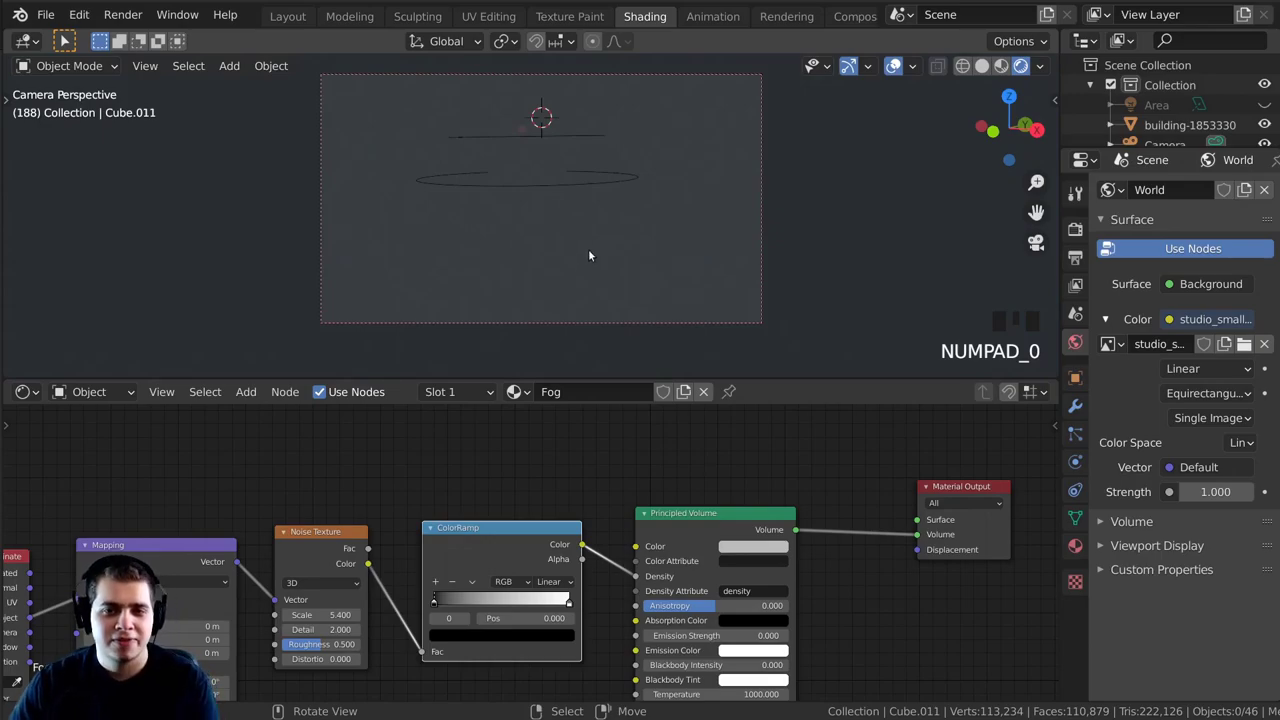
middle_click_drag(589, 260, 611, 209)
scroll(700, 249, "down", 4)
middle_click_drag(700, 249, 605, 215)
scroll(508, 514, "up", 3)
scroll(508, 514, "up", 1)
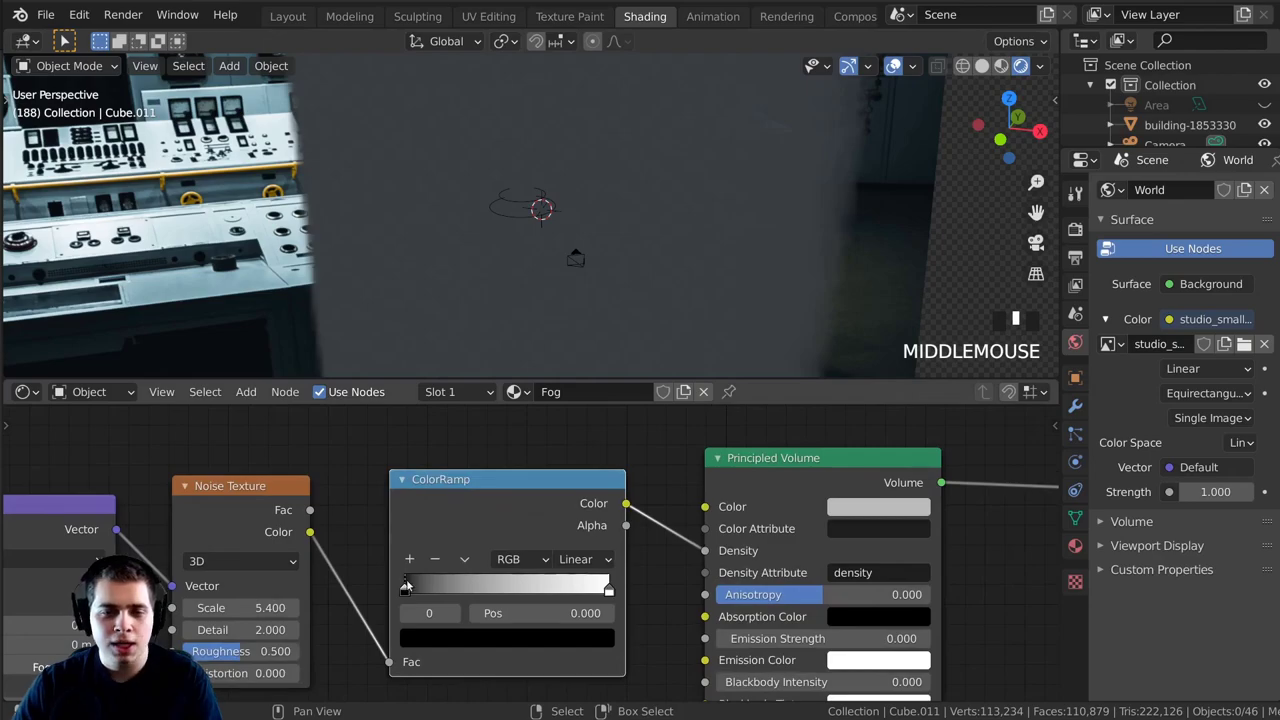
left_click_drag(442, 592, 499, 592)
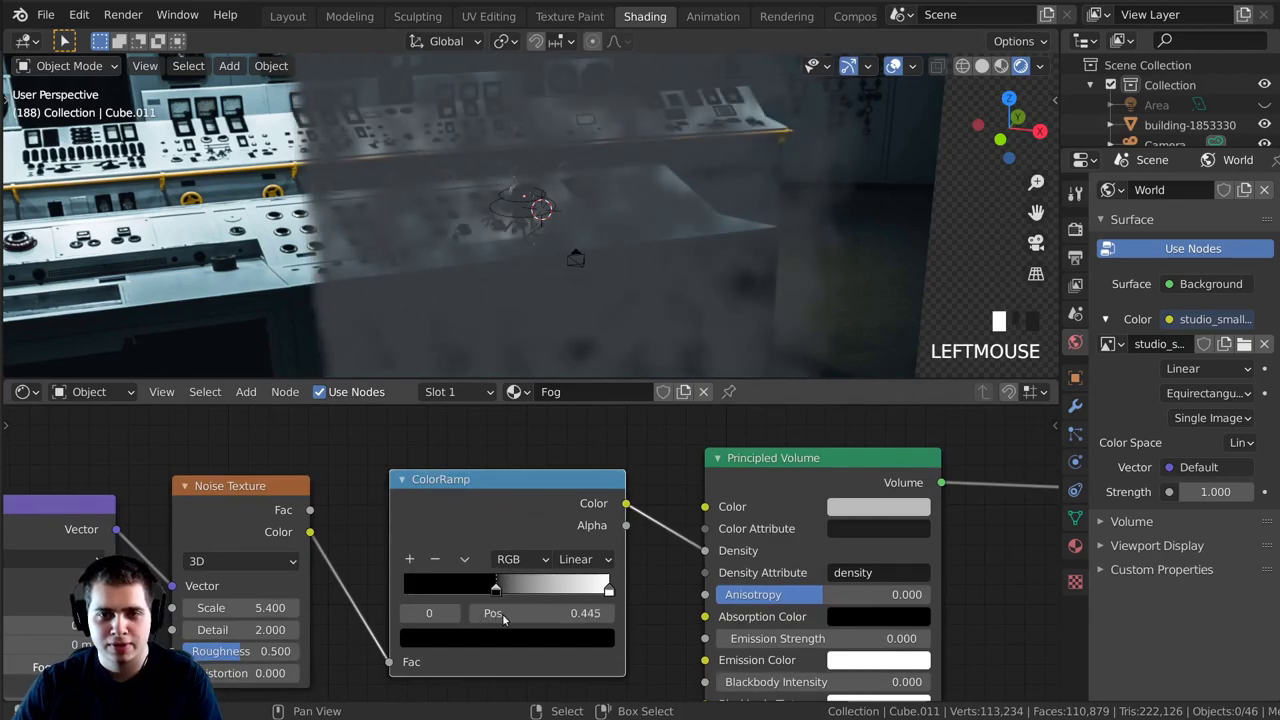
key("KP_0")
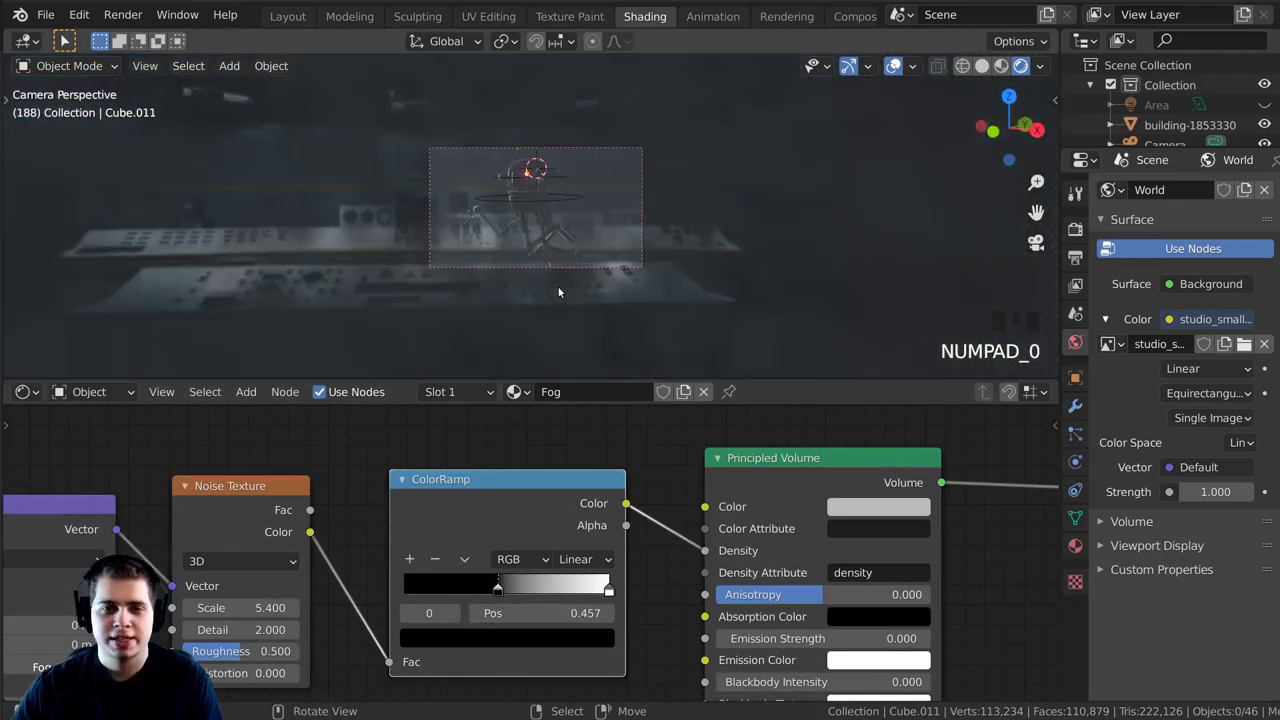
scroll(557, 285, "up", 4)
Move the ColorRamp's black stop to position 0.509.
left_click_drag(510, 597, 530, 595)
mouse_move(580, 296)
middle_mouse_down()
mouse_move(594, 277)
mouse_move(584, 306)
middle_mouse_up()
left_click_drag(628, 594, 608, 592)
left_click_drag(538, 590, 555, 598)
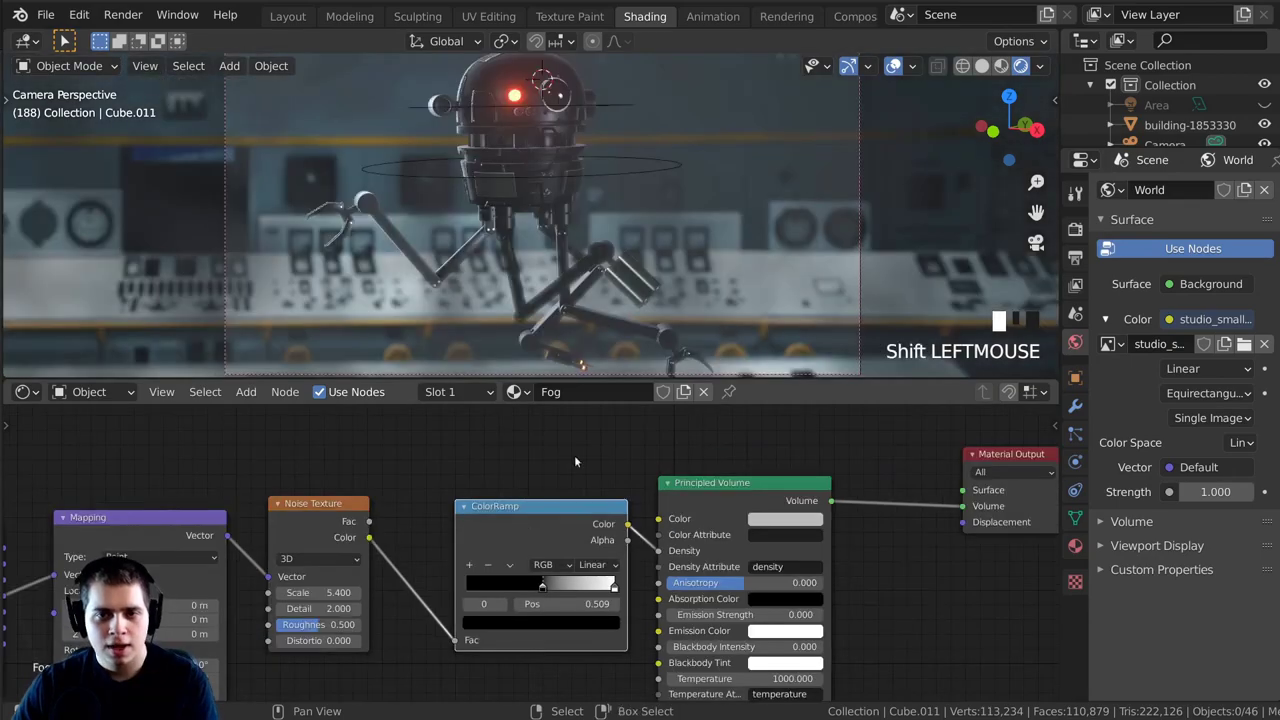
Play the animation through the camera to review the robot moving in the fog.
key("space")
scroll(535, 120, "down", 3)
scroll(535, 120, "up", 2)
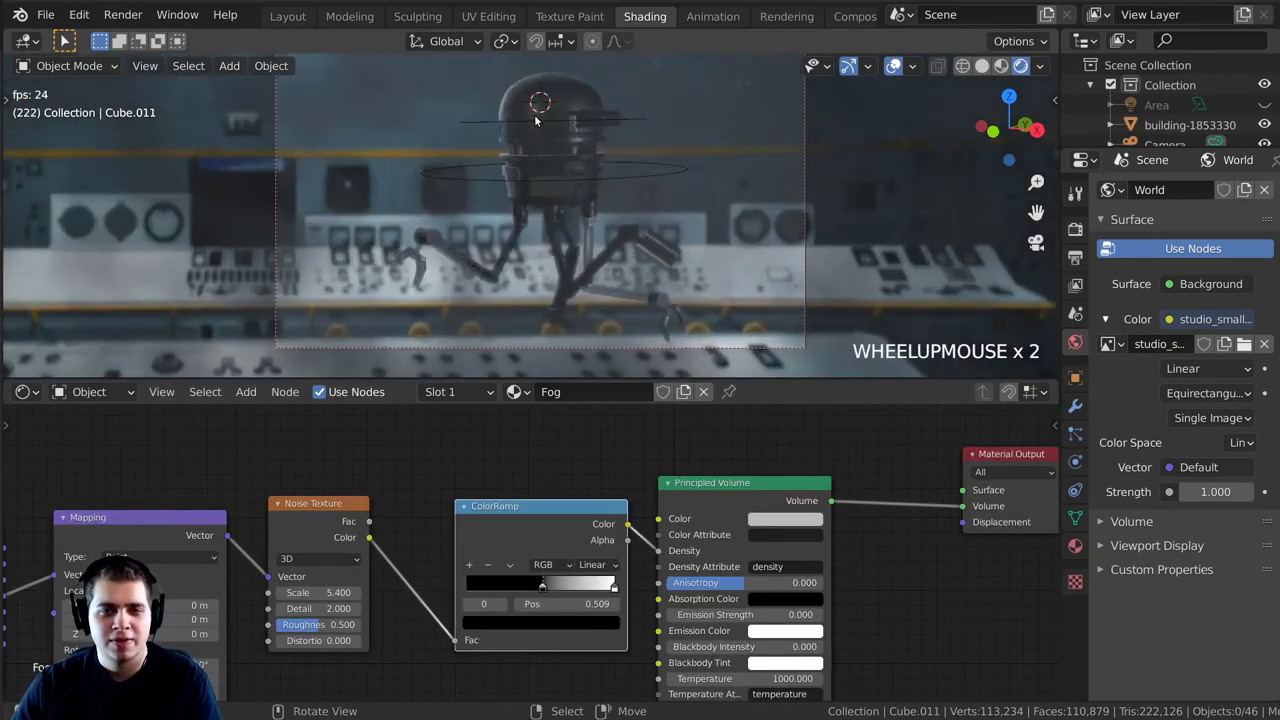
key("space")
Try shifting the fog noise with the Mapping node's Location values and undo the change.
scroll(485, 306, "down", 1)
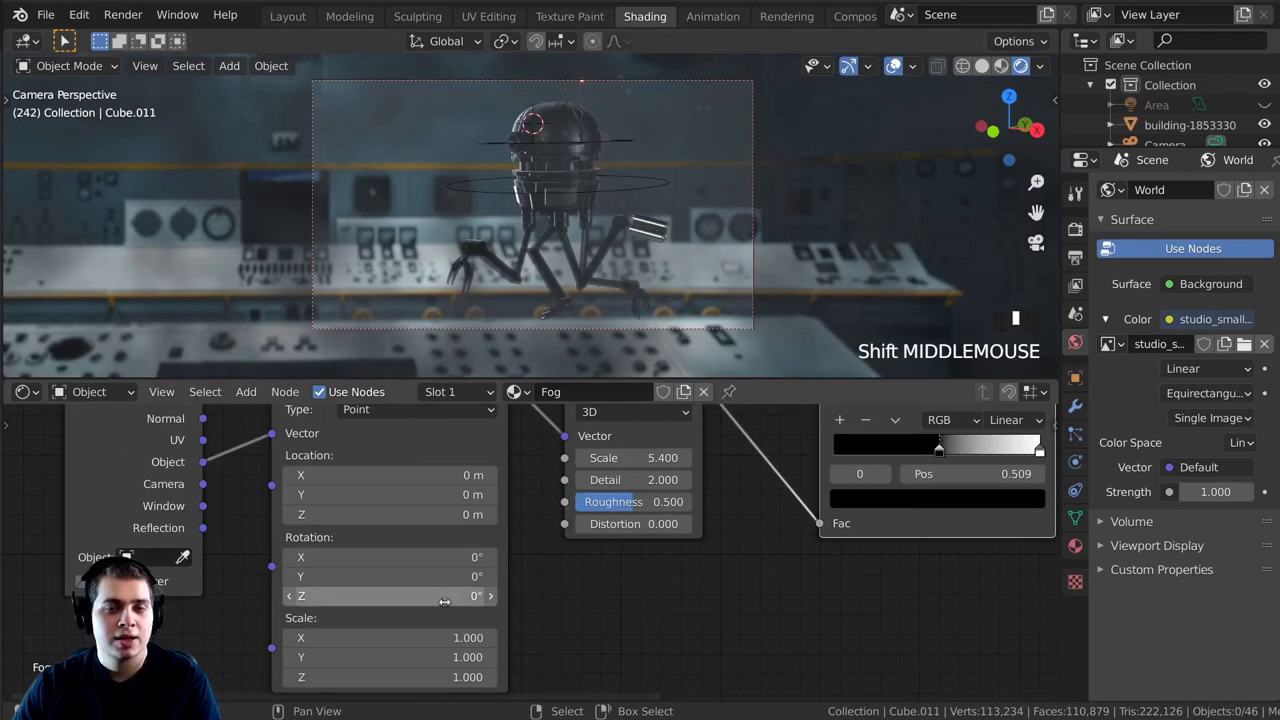
scroll(450, 600, "down", 2)
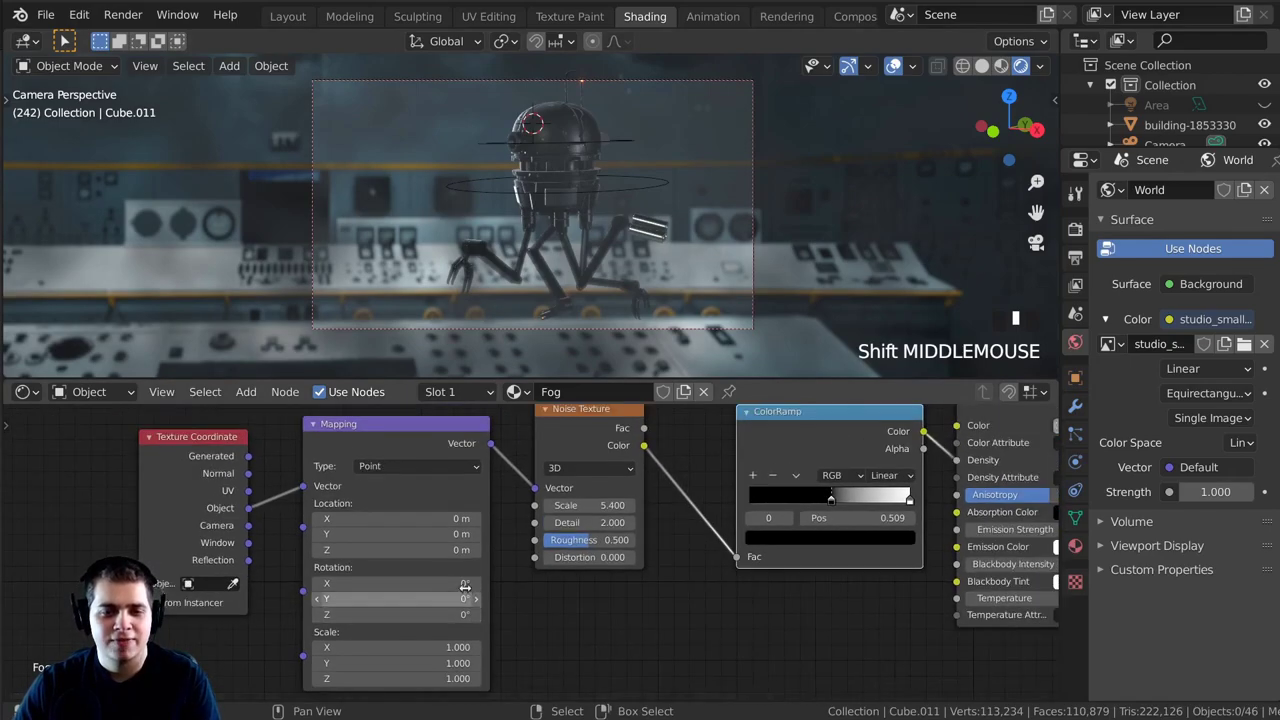
mouse_move(352, 536)
left_mouse_down()
mouse_move(425, 536)
mouse_move(355, 520)
mouse_move(420, 519)
mouse_move(346, 518)
left_mouse_up()
key("ctrl+z")
right_click(362, 518)
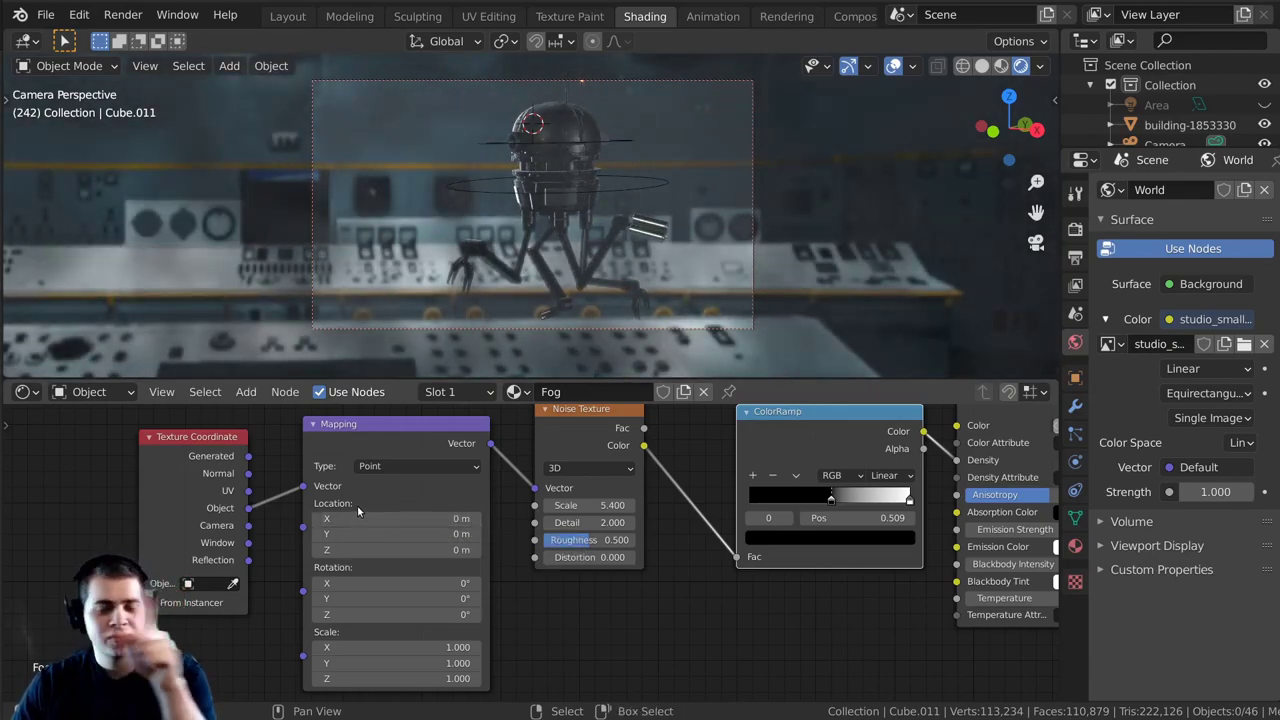
Keyframe the Mapping node's Location at 0 m on all axes at frame 0.
left_click(293, 75, "shift")
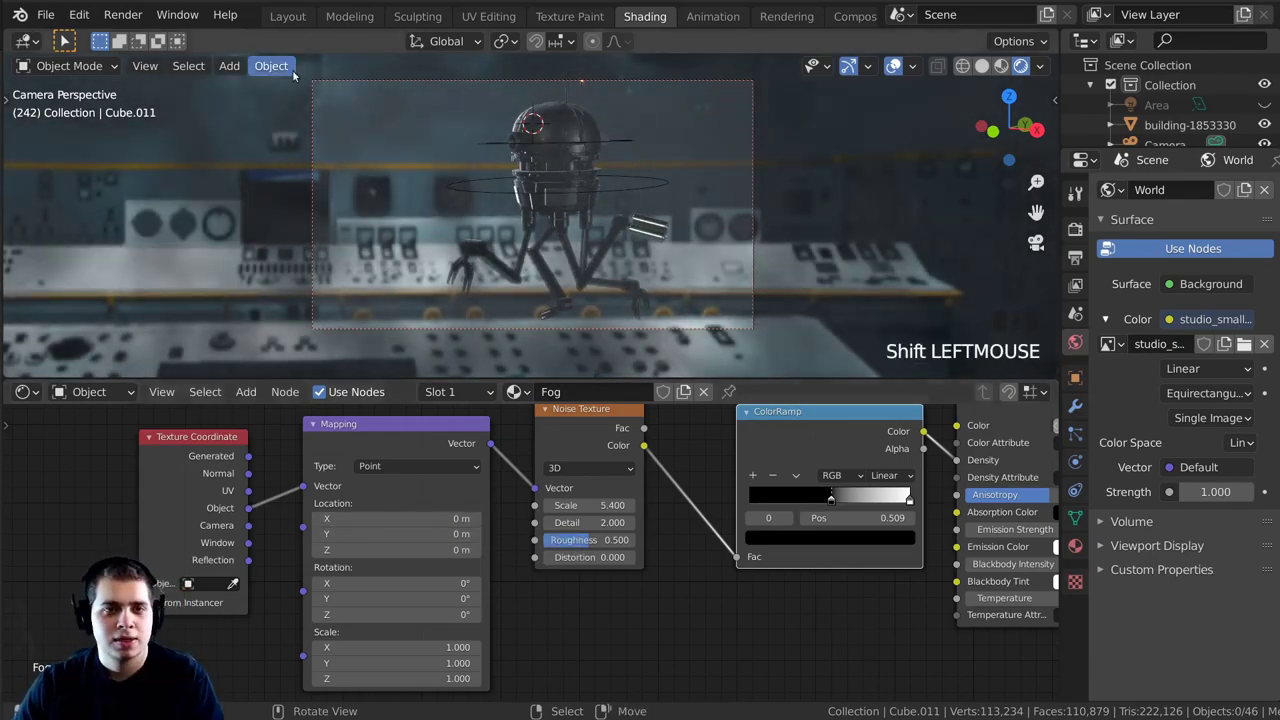
left_click(281, 18)
mouse_move(518, 594)
left_mouse_down()
mouse_move(496, 656)
mouse_move(447, 656)
left_mouse_up()
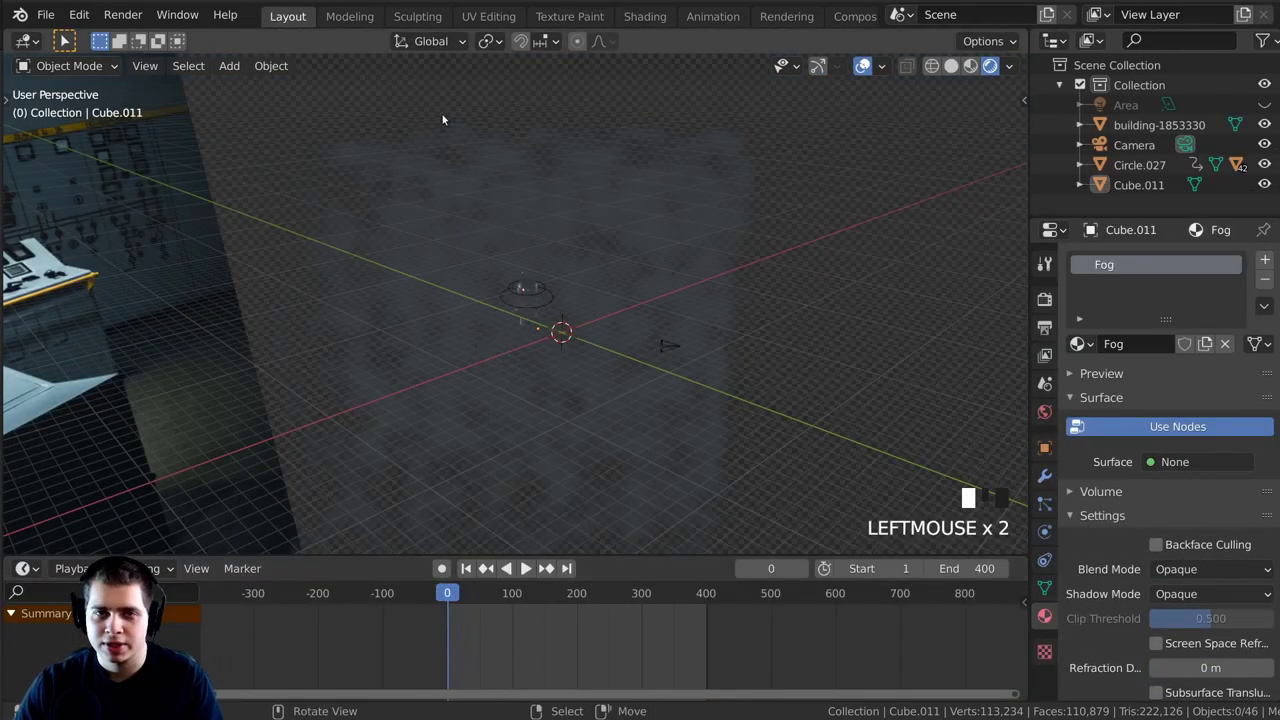
left_click(640, 16)
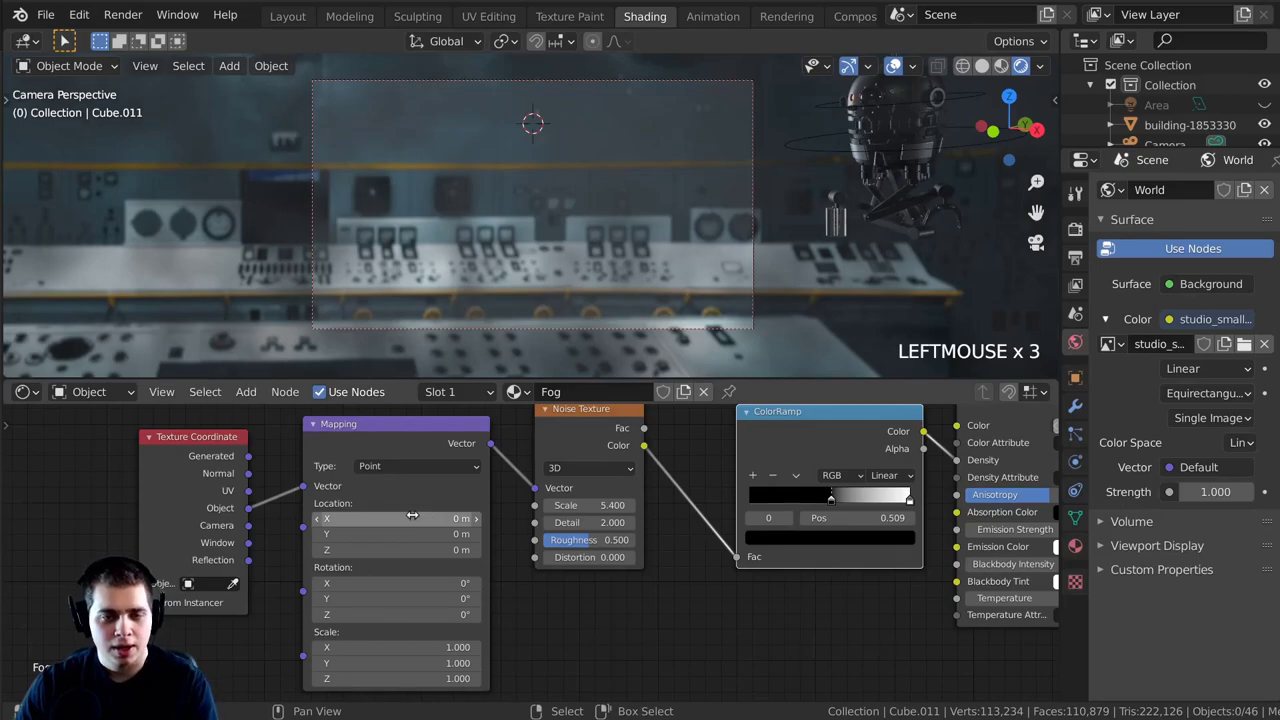
scroll(345, 514, "up", 2)
scroll(341, 507, "up", 1)
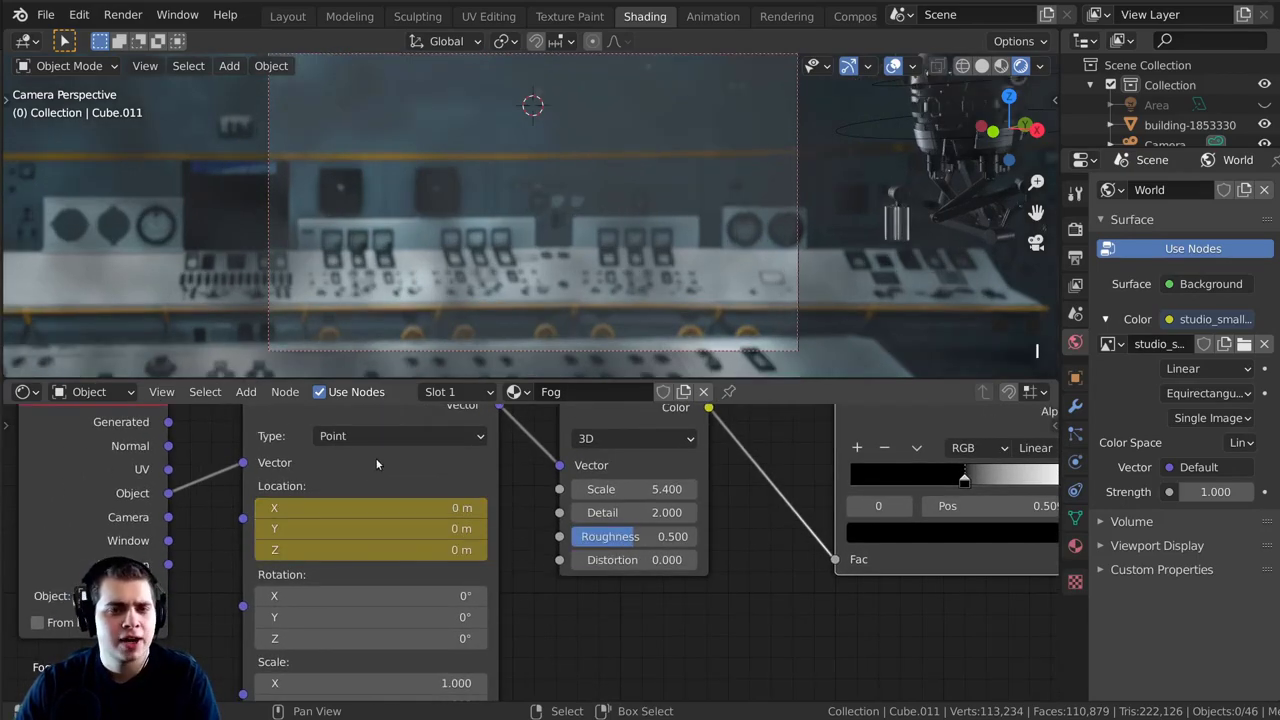
Keyframe the Mapping node's Location at frame 411 with X set to -4.2 m.
left_click(287, 16)
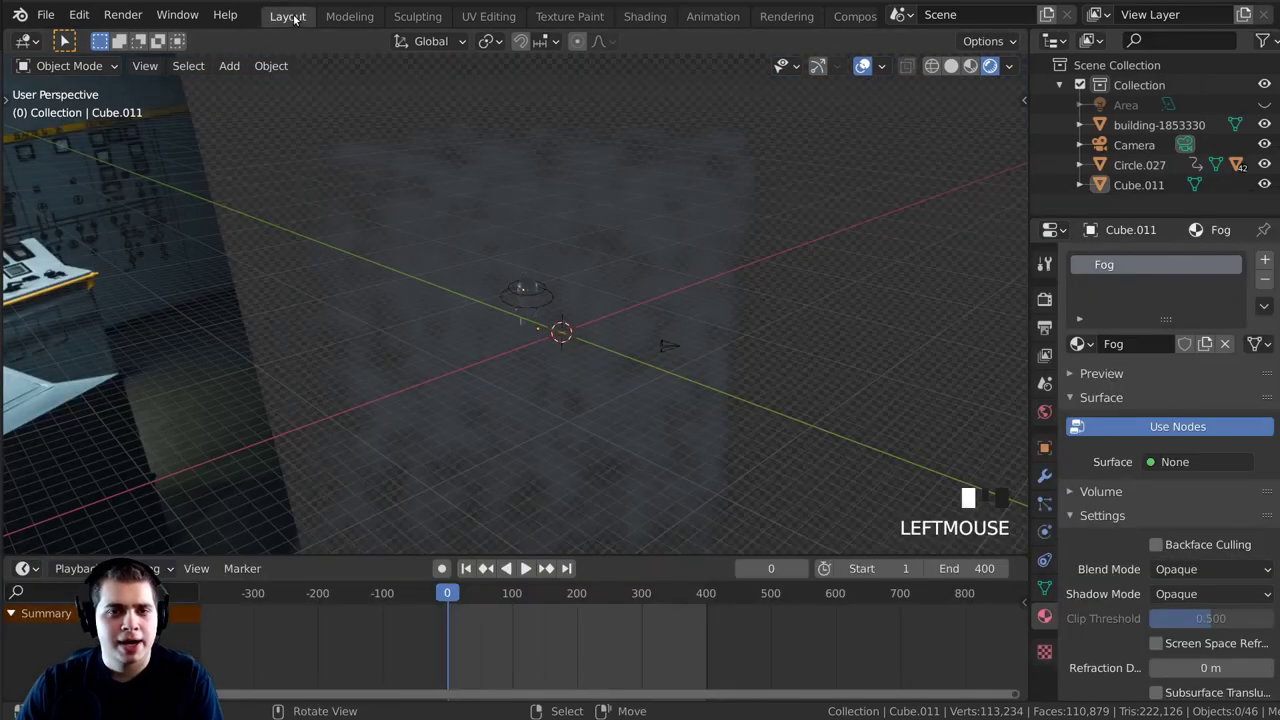
double_click(597, 652)
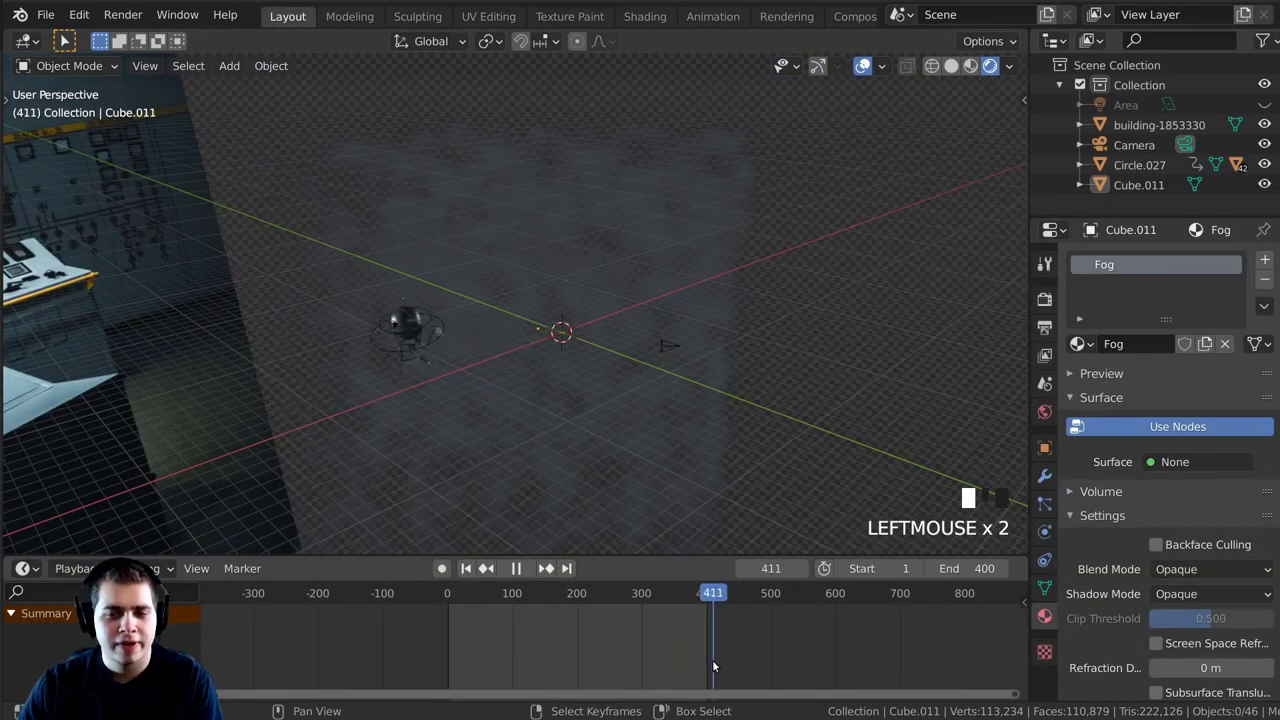
key("space")
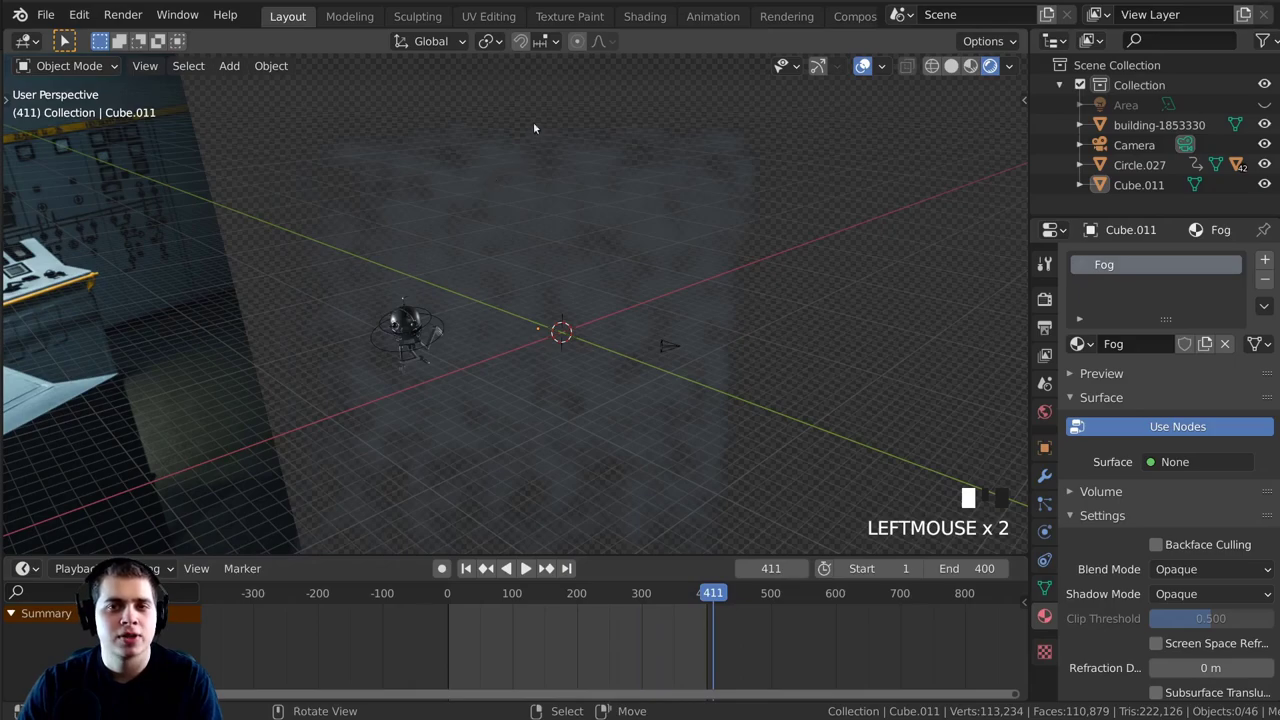
left_click(645, 16)
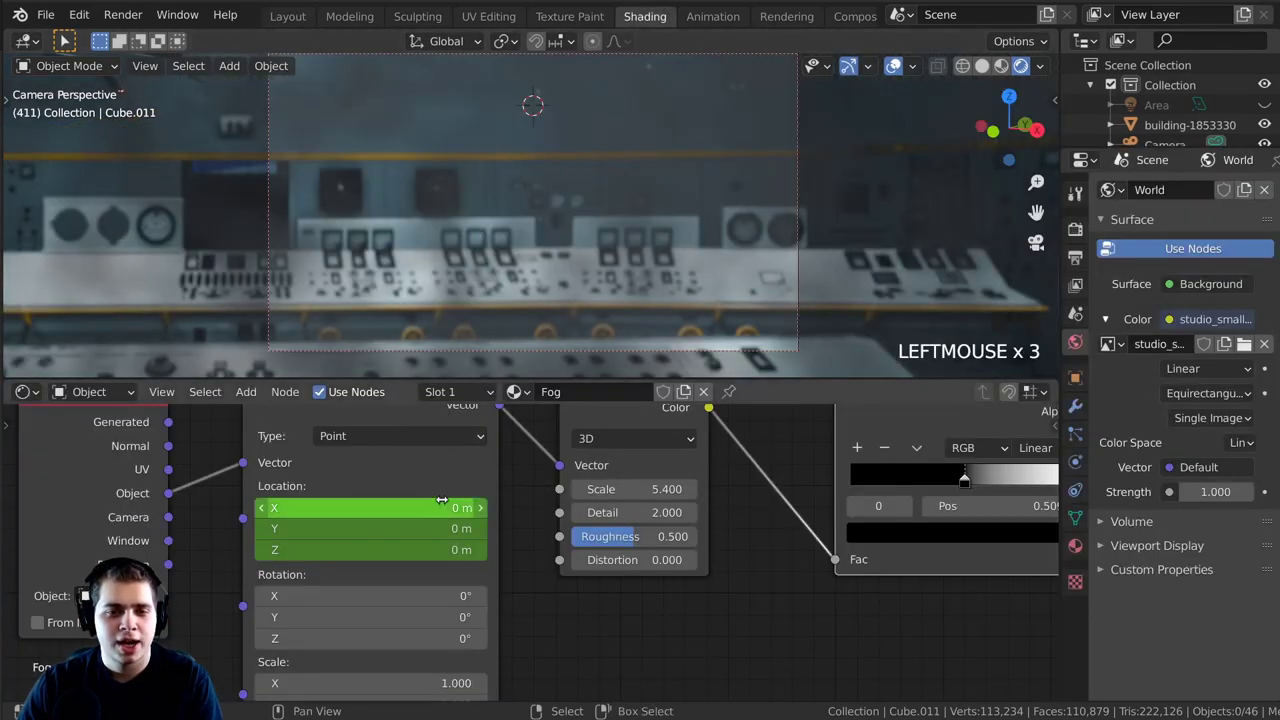
left_click_drag(370, 507, 436, 507)
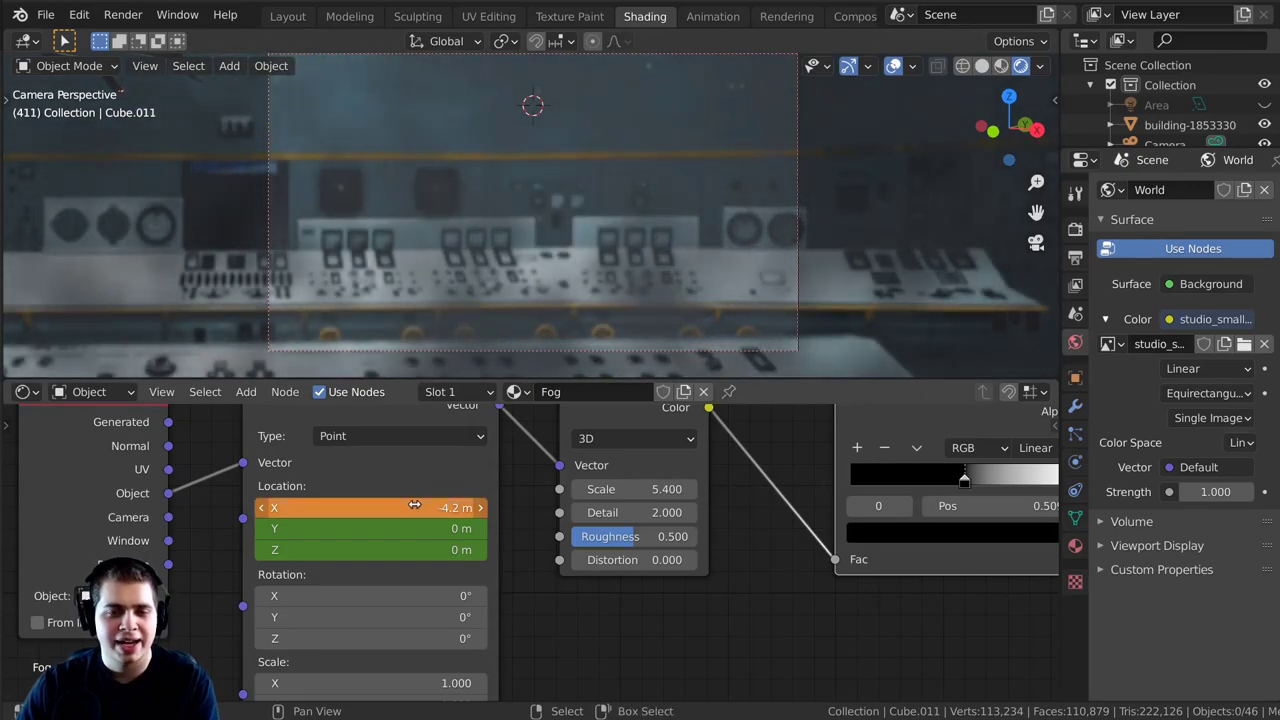
key("i")
Play the animation through the camera to check how the fog drifts around the robot.
key("space")
scroll(583, 219, "down", 2)
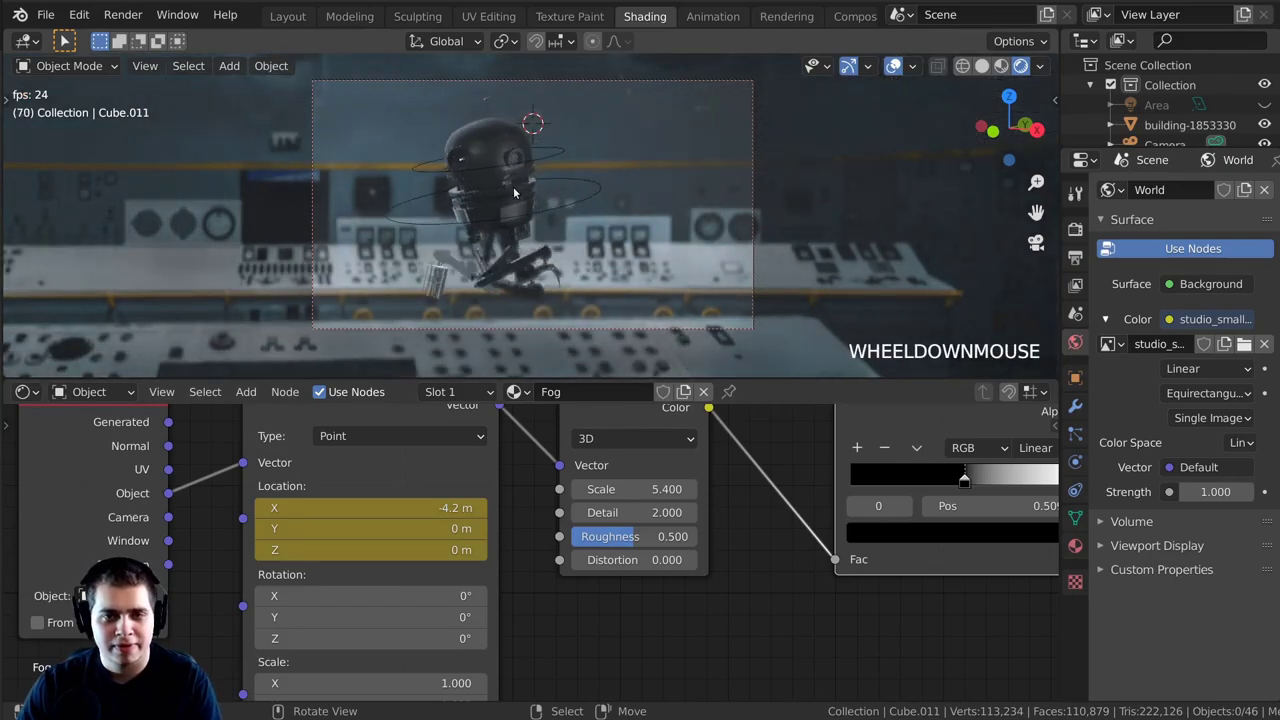
scroll(524, 183, "up", 2)
scroll(526, 180, "down", 2)
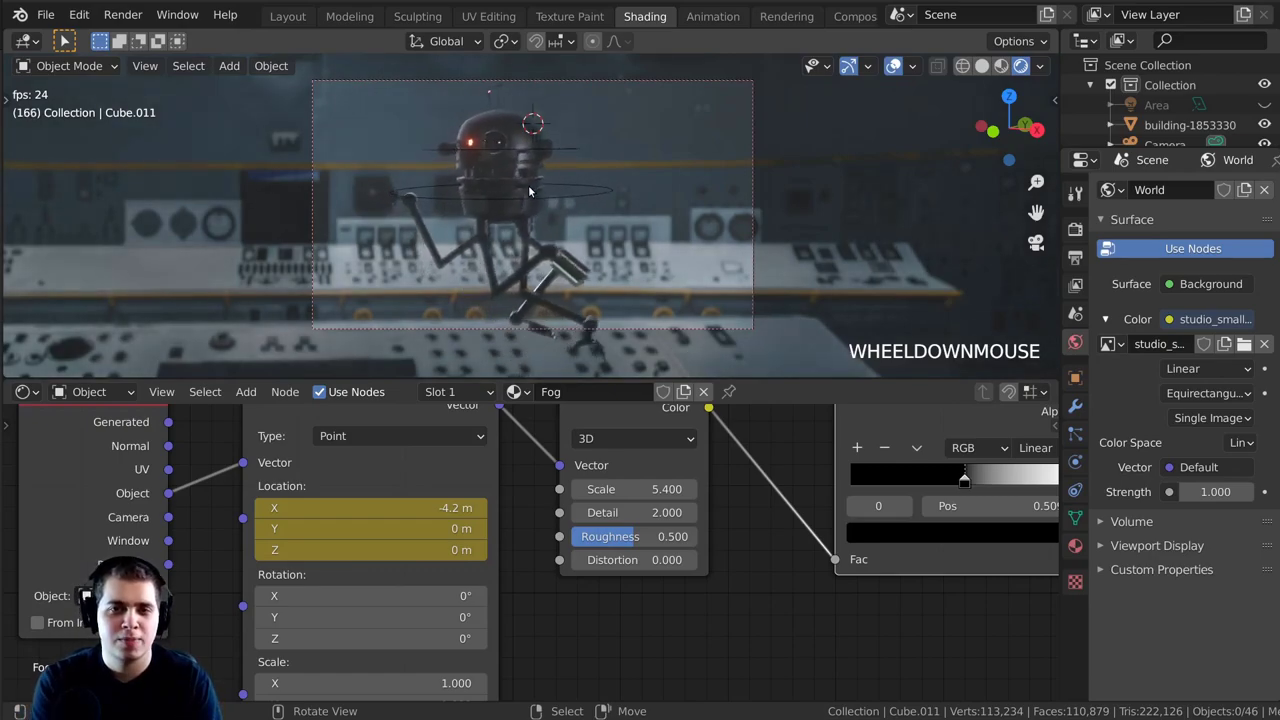
key("space")
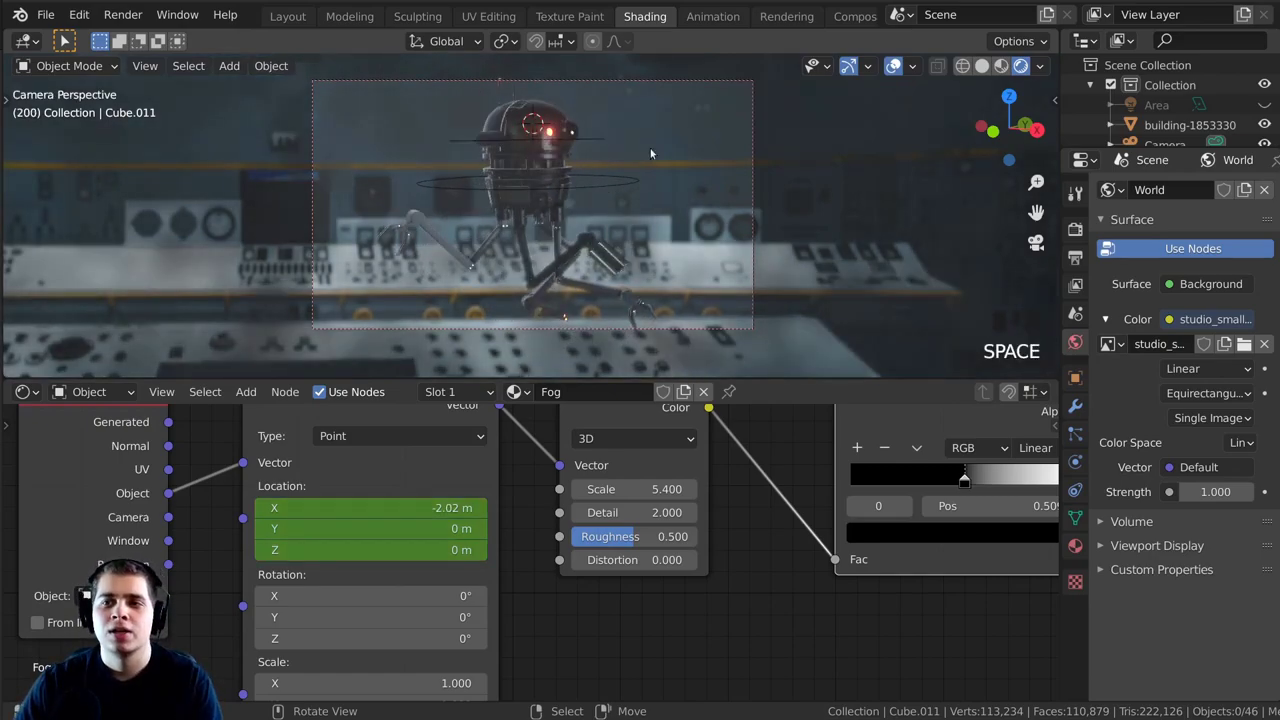
middle_click_drag(585, 204, 554, 217, "shift")
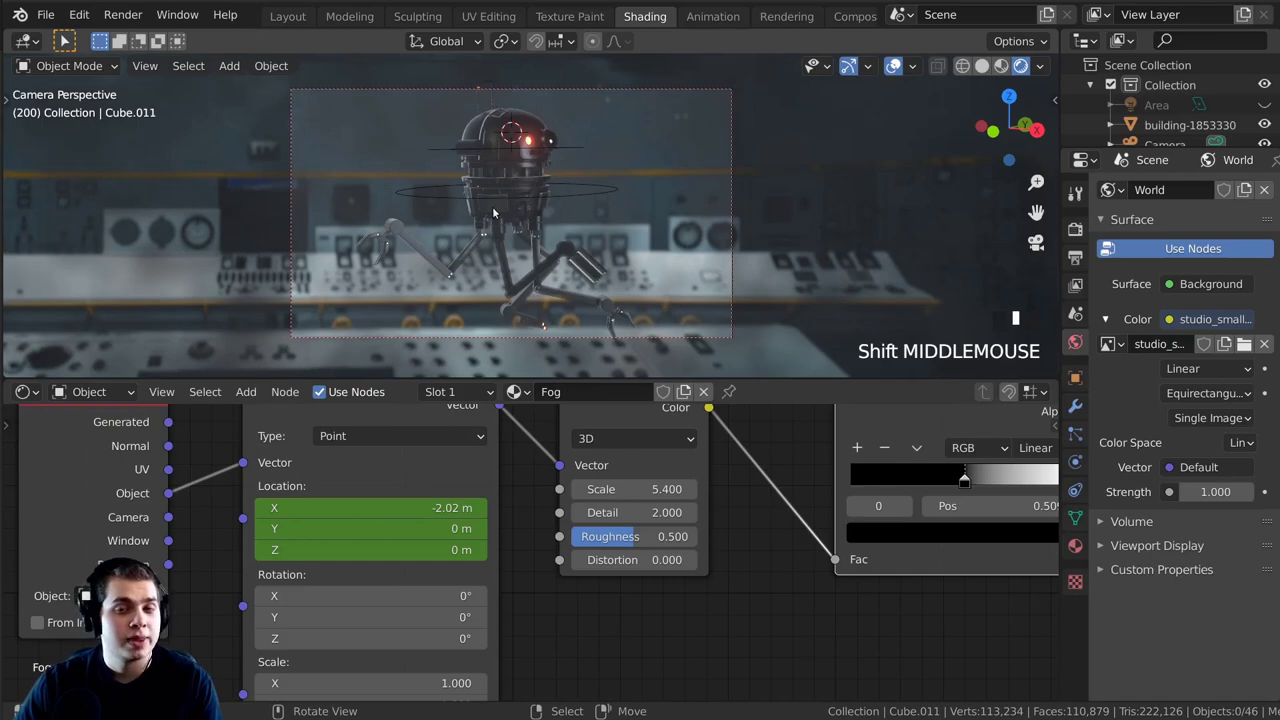
middle_click_drag(468, 160, 437, 166, "shift")
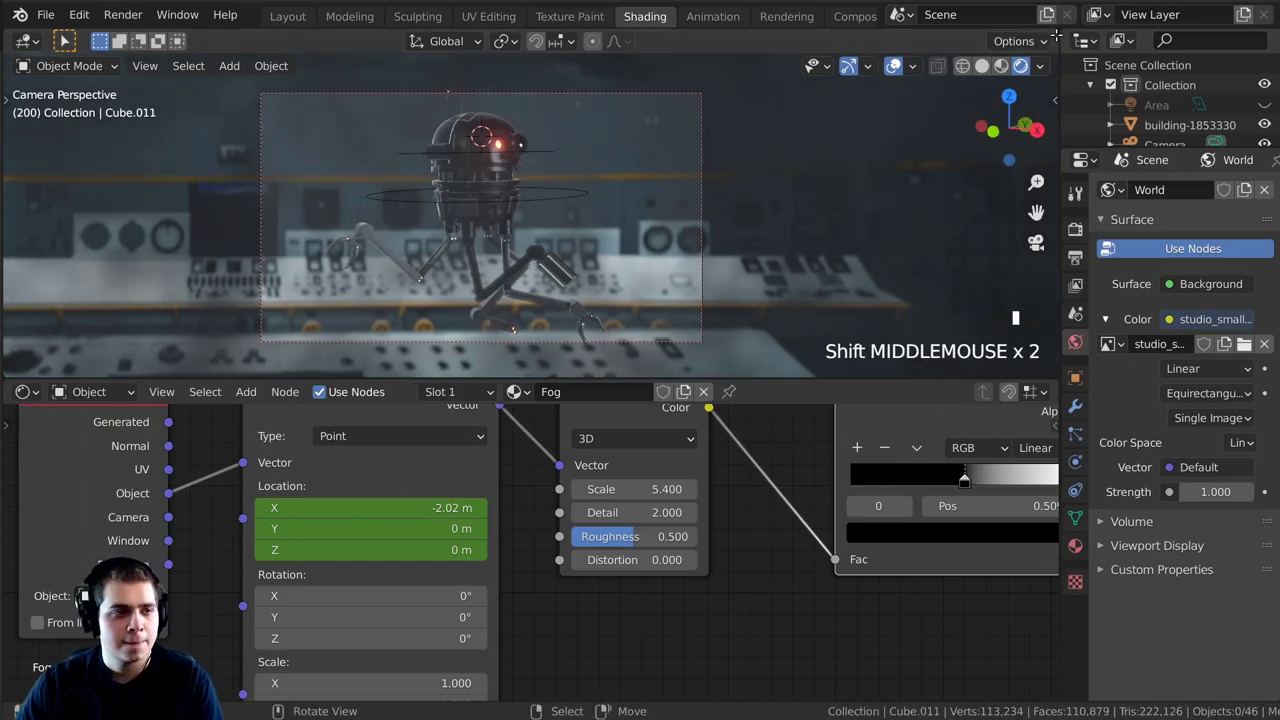
Split the 3D viewport vertically and turn the new area into a Graph Editor.
left_click_drag(1041, 37, 572, 46)
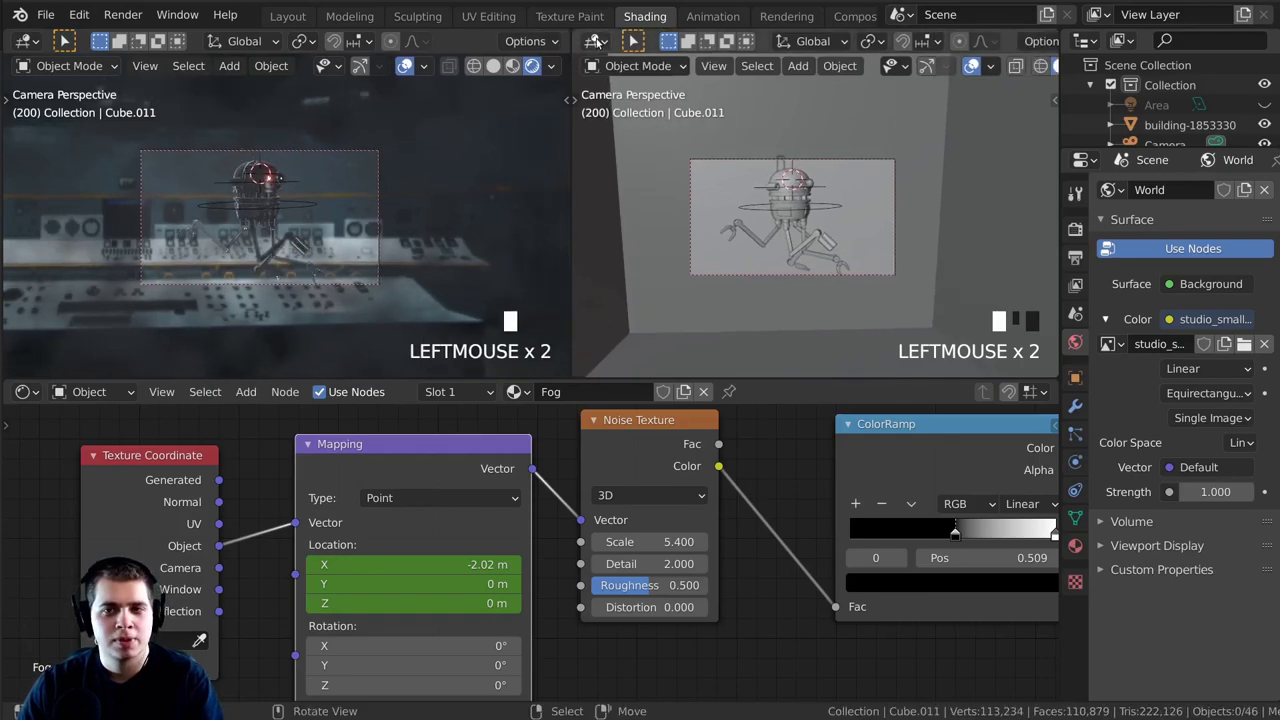
left_click(595, 41)
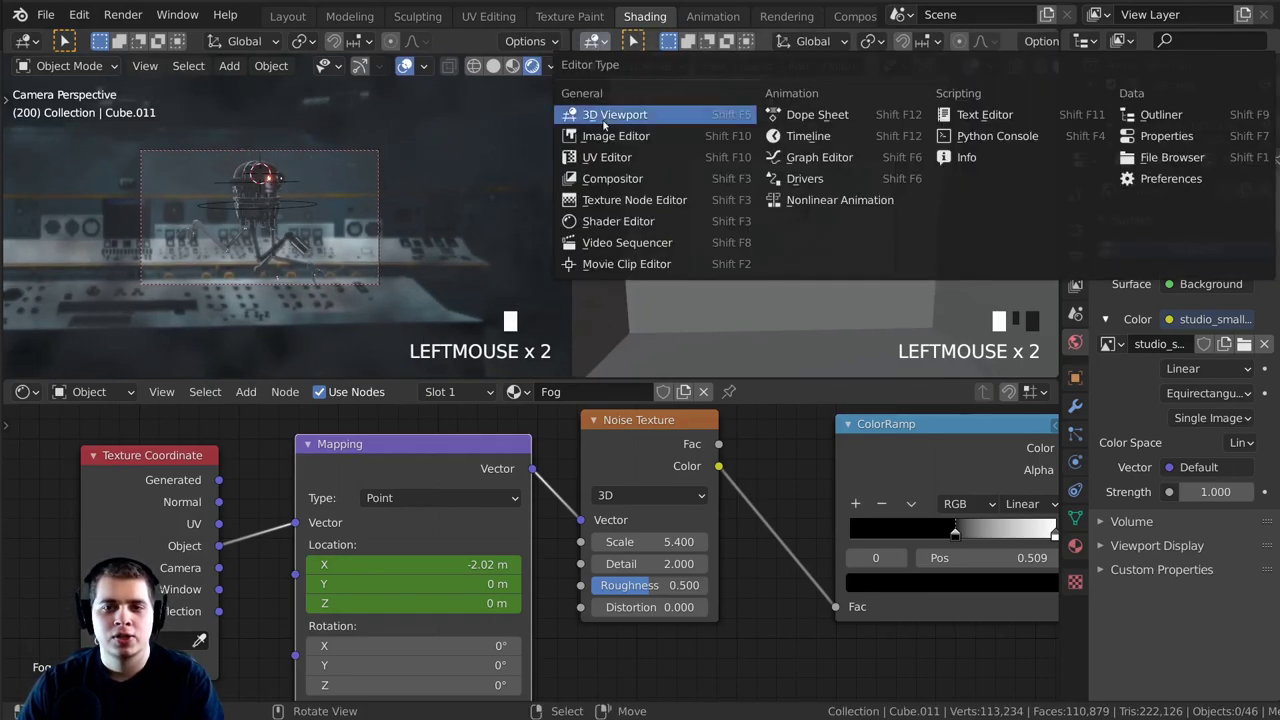
left_click(808, 157)
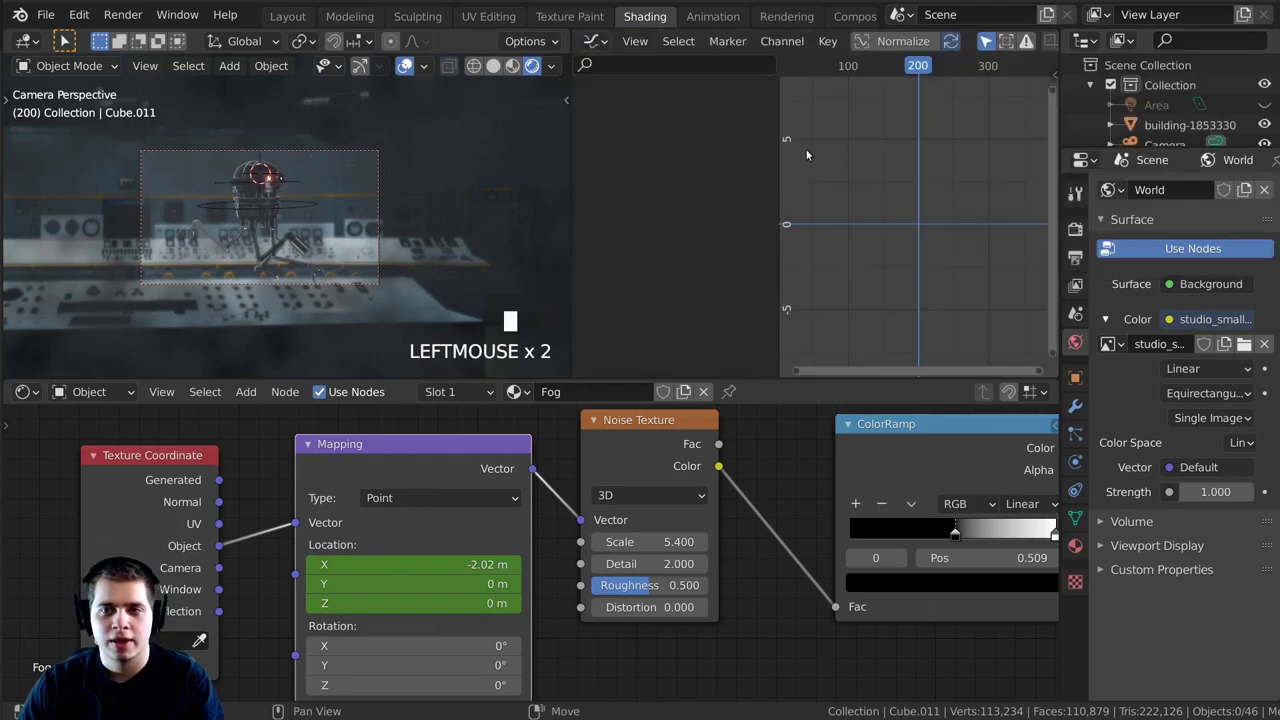
Select the fog cube so its animation curves load, leaving it in place, and bring the Mapping node into view.
scroll(367, 170, "down", 8)
middle_click_drag(217, 193, 369, 216)
scroll(382, 209, "down", 7)
right_click(371, 215)
key("g")
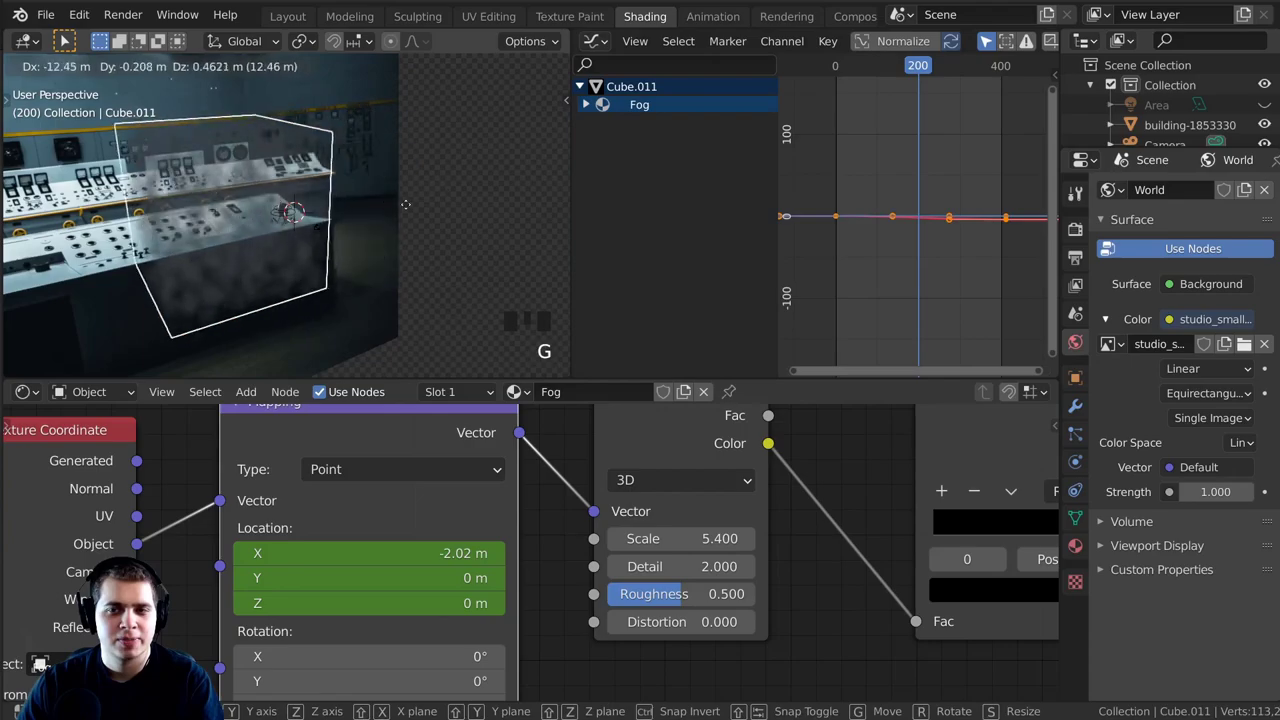
right_click(406, 274)
scroll(358, 425, "down", 1)
middle_click_drag(358, 425, 387, 493)
left_click_drag(387, 497, 372, 484)
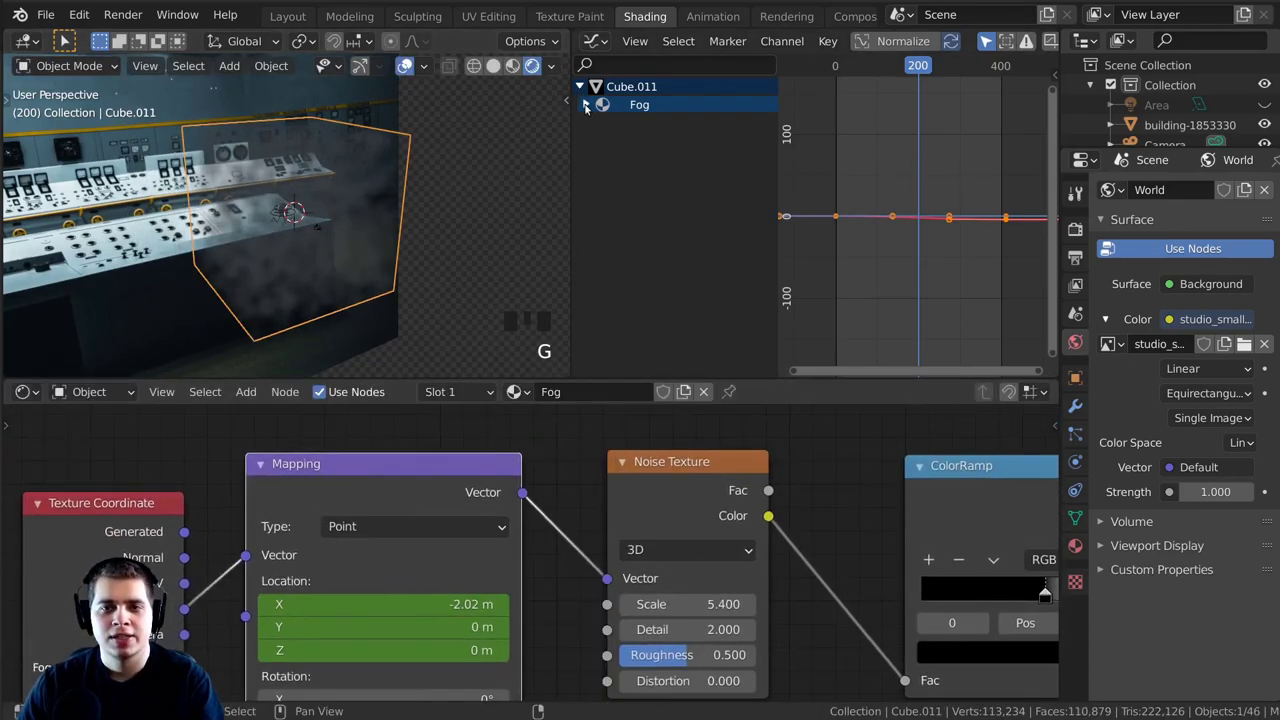
Expand the Fog material's animation channel and examine the shape of the Location X curve over the whole shot.
left_click(587, 105)
scroll(929, 274, "down", 2)
middle_click_drag(929, 274, 879, 168, "ctrl")
key("ctrl+space")
middle_click_drag(832, 236, 783, 225, "ctrl")
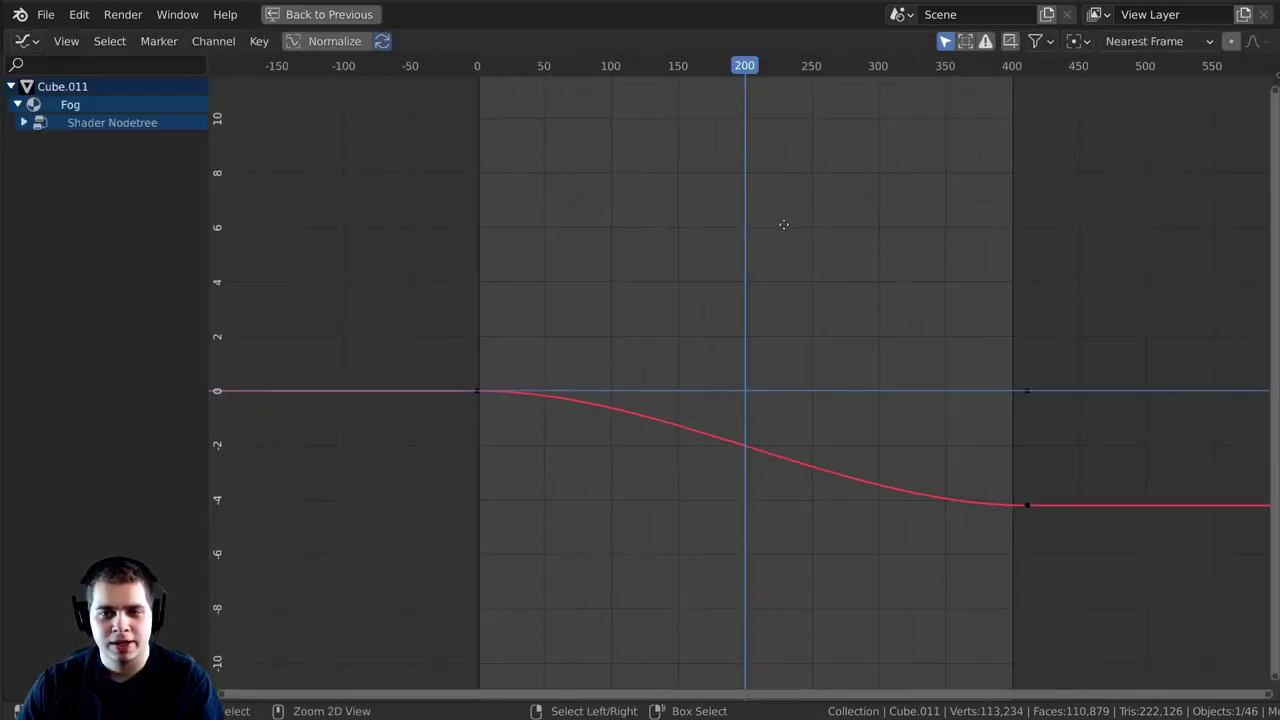
middle_click_drag(783, 225, 762, 216, "ctrl")
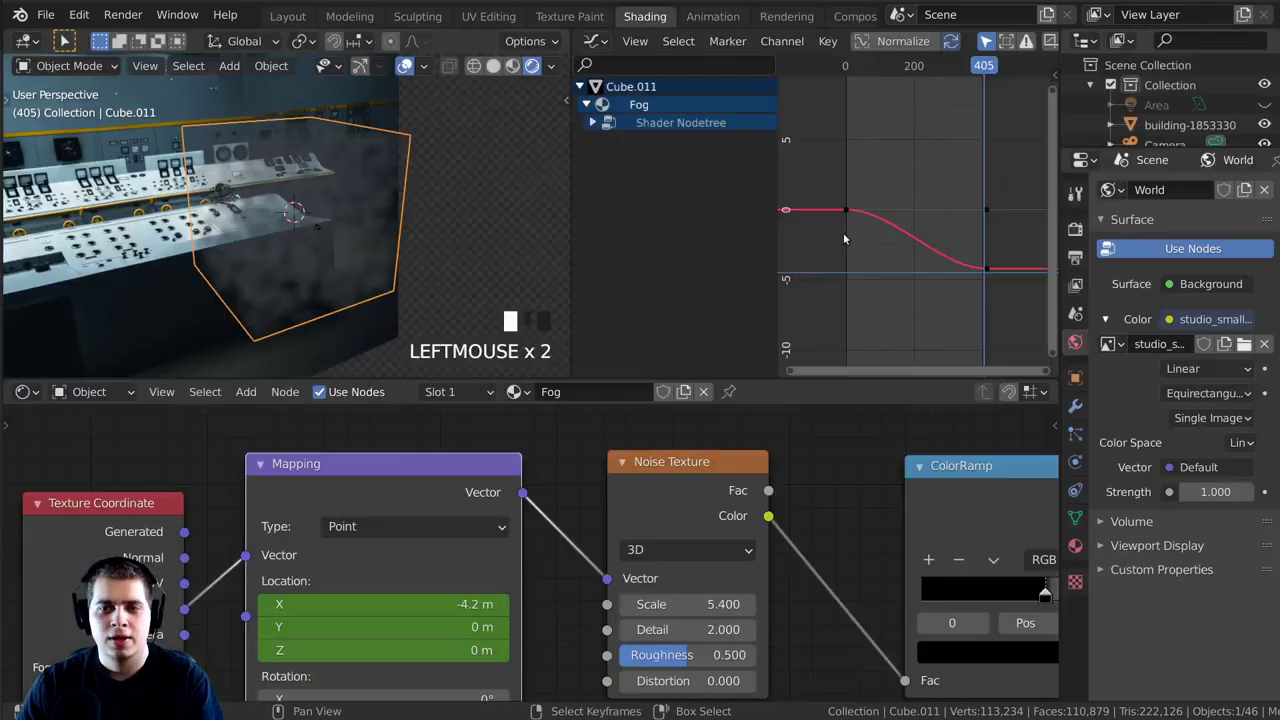
middle_click_drag(843, 232, 808, 228)
key("ctrl+space")
right_click_drag(325, 332, 831, 479, "shift")
left_click(305, 11)
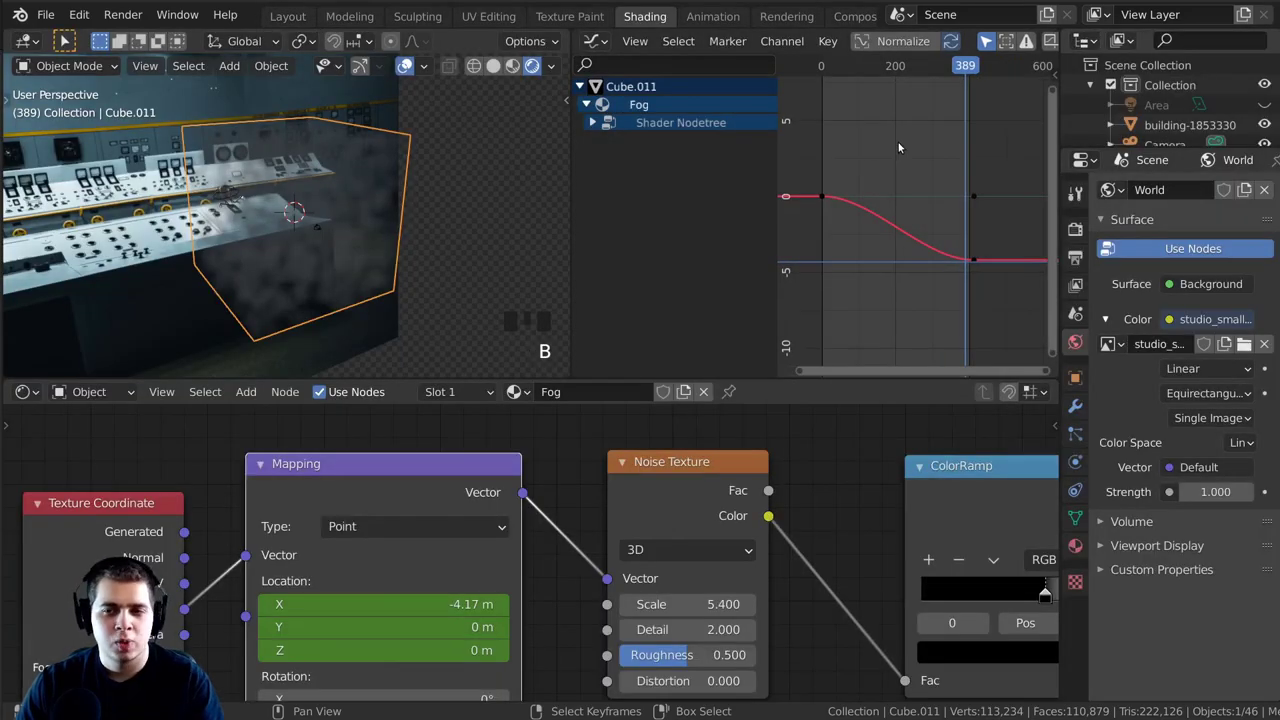
Set the interpolation of all the fog's Location keyframes to Linear.
key("a")
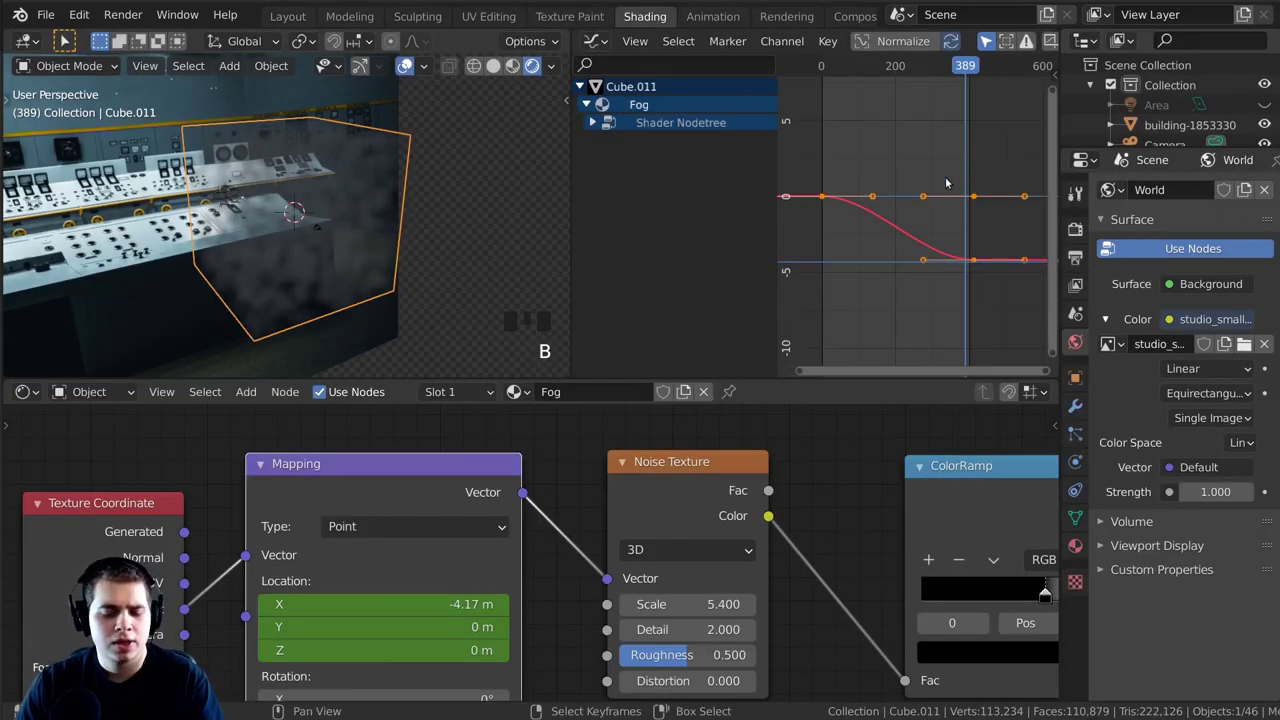
middle_click_drag(949, 193, 936, 183)
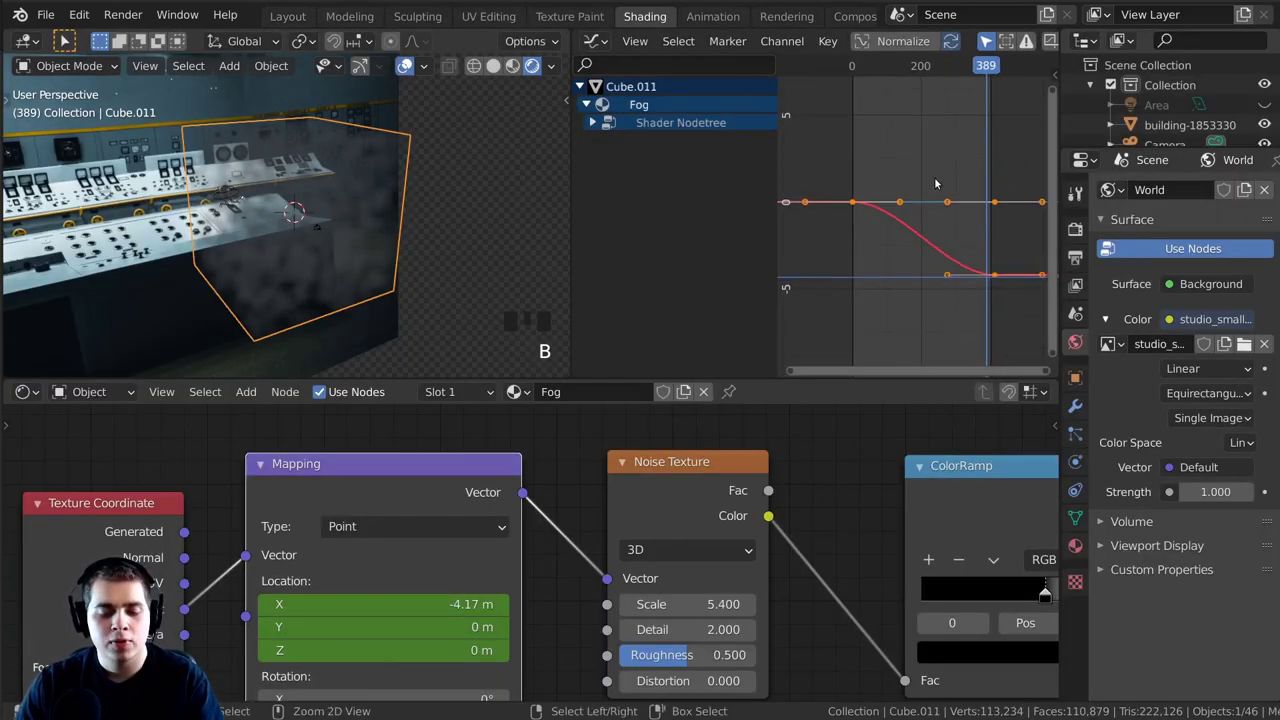
key("t")
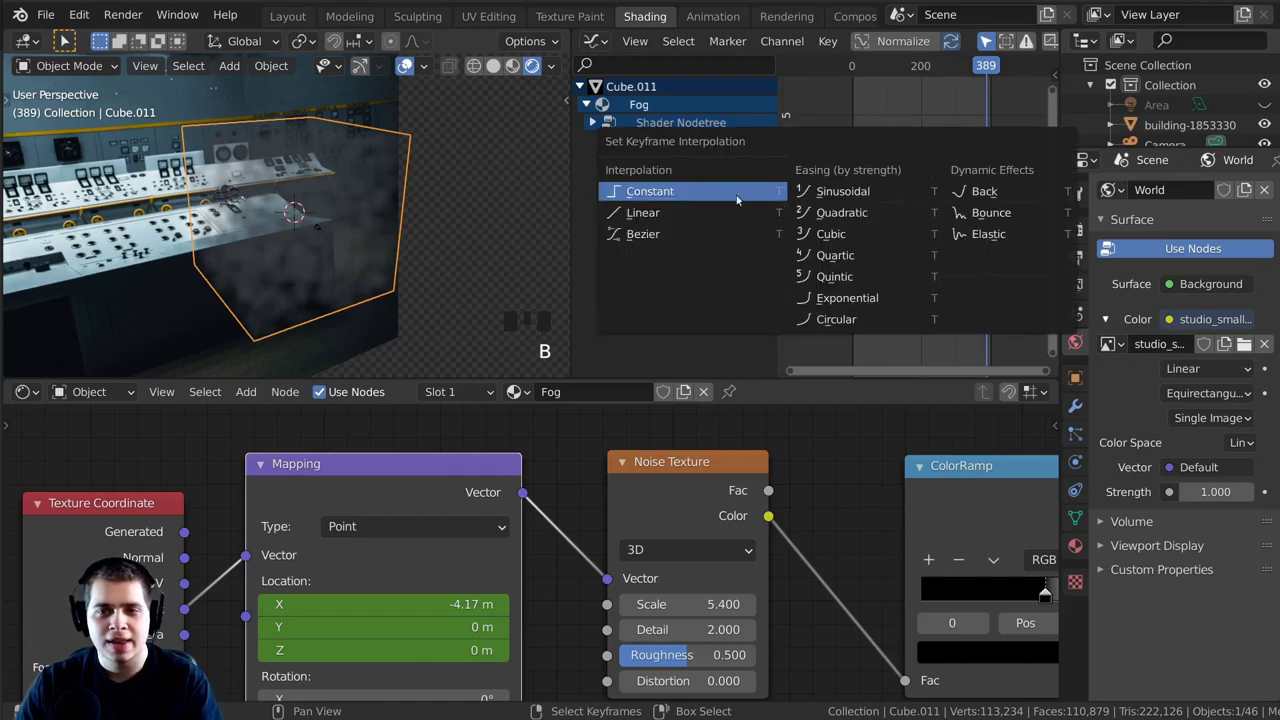
left_click(651, 210)
Play the shot through the camera to examine the constant-speed fog drift.
key("space")
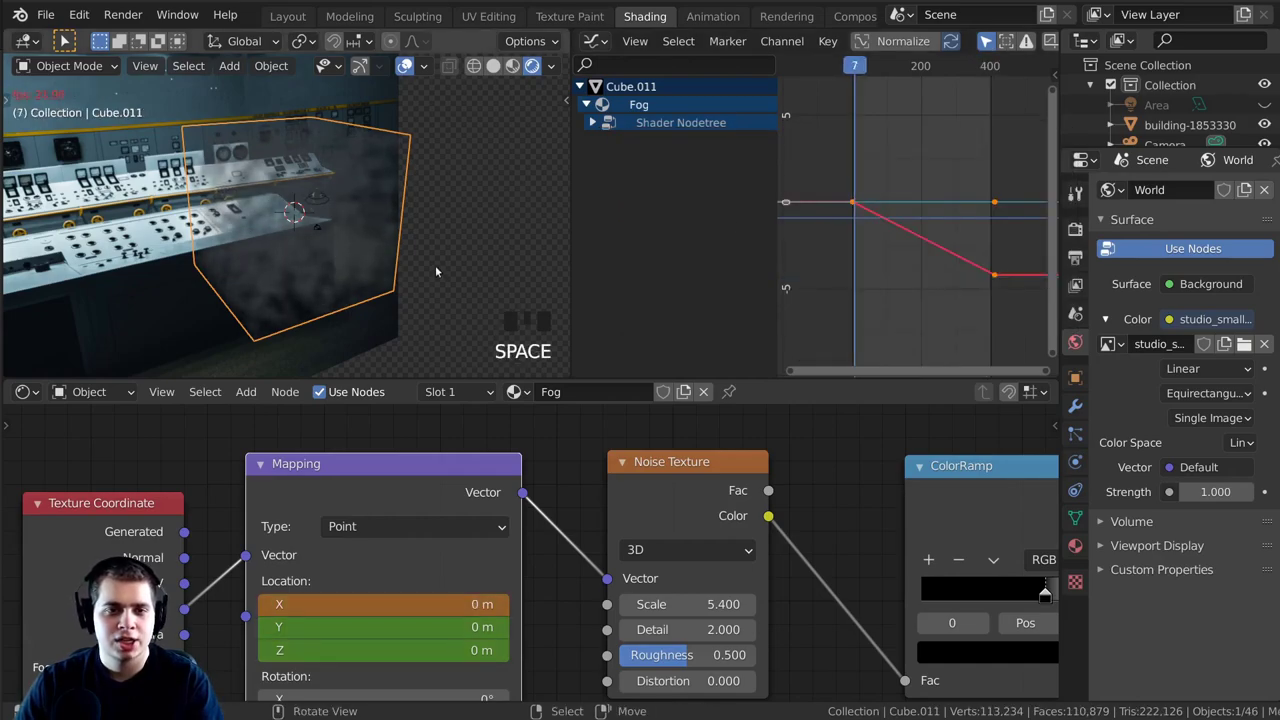
key("KP_0")
scroll(246, 177, "up", 4)
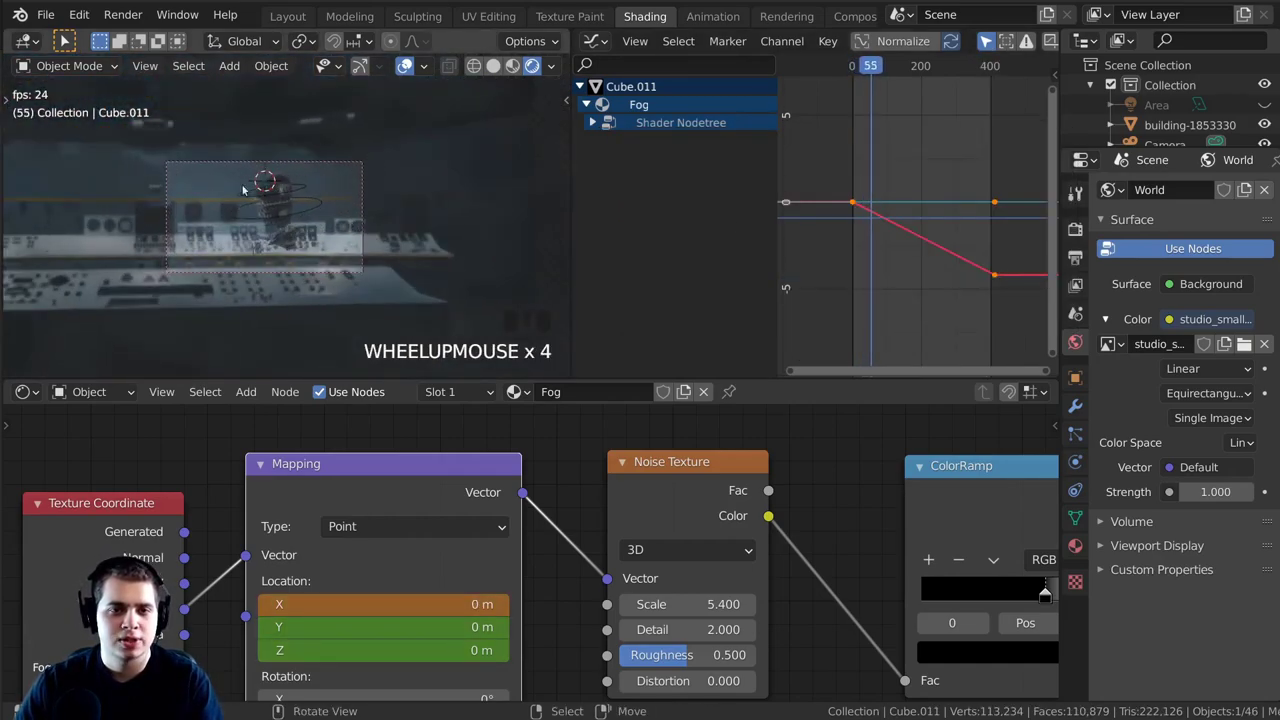
scroll(287, 188, "up", 6)
scroll(284, 190, "down", 2)
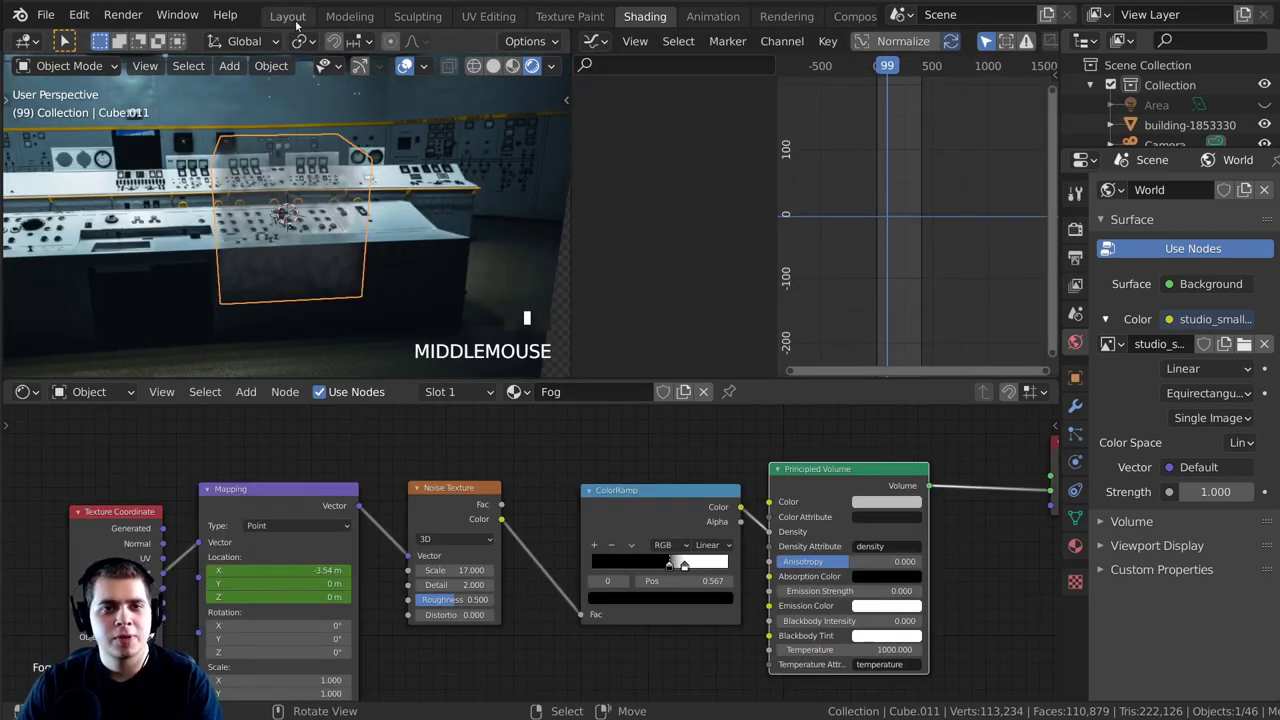
Unhide the Area light in the Layout workspace, select only that light, and return to the camera view.
left_click(287, 16)
mouse_move(510, 400)
middle_mouse_down()
mouse_move(530, 338)
mouse_move(500, 337)
mouse_move(447, 368)
mouse_move(542, 398)
middle_mouse_up()
key("alt+h")
key("alt+a")
scroll(447, 368, "up", 3)
scroll(542, 398, "up", 1)
right_click(522, 390)
right_click(465, 395)
middle_click_drag(465, 395, 500, 330)
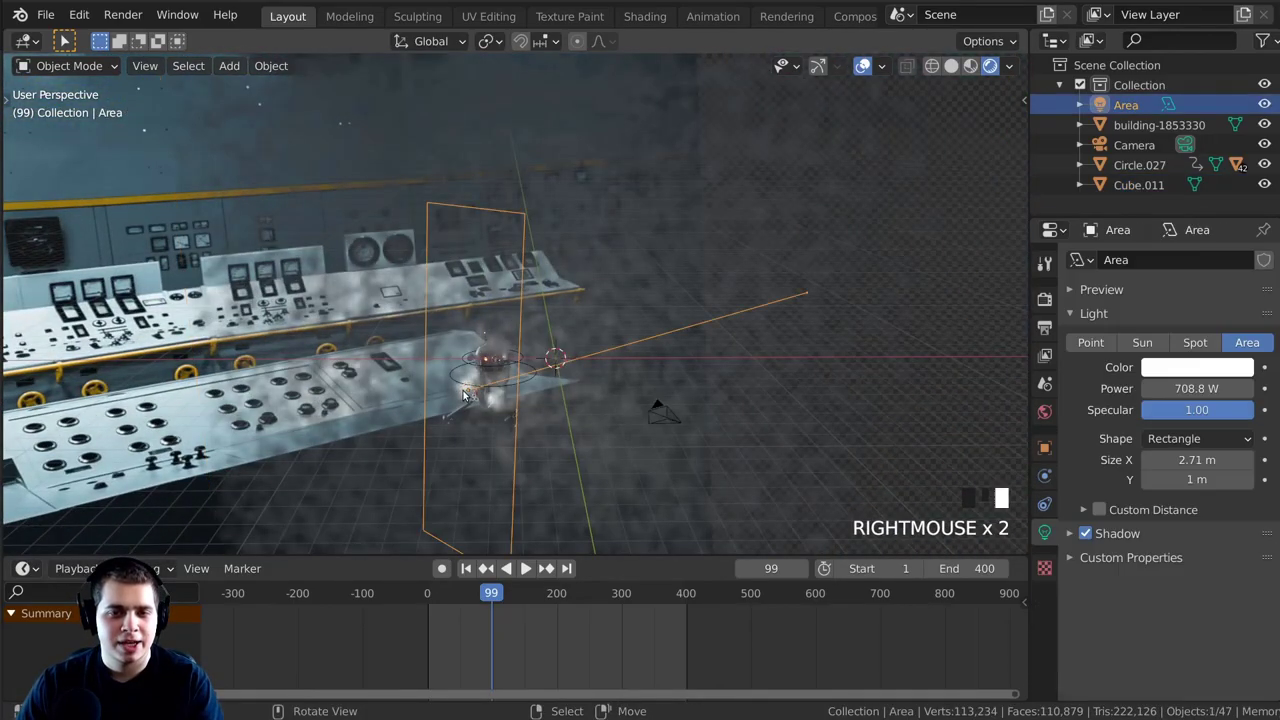
key("KP_0")
scroll(612, 226, "up", 4)
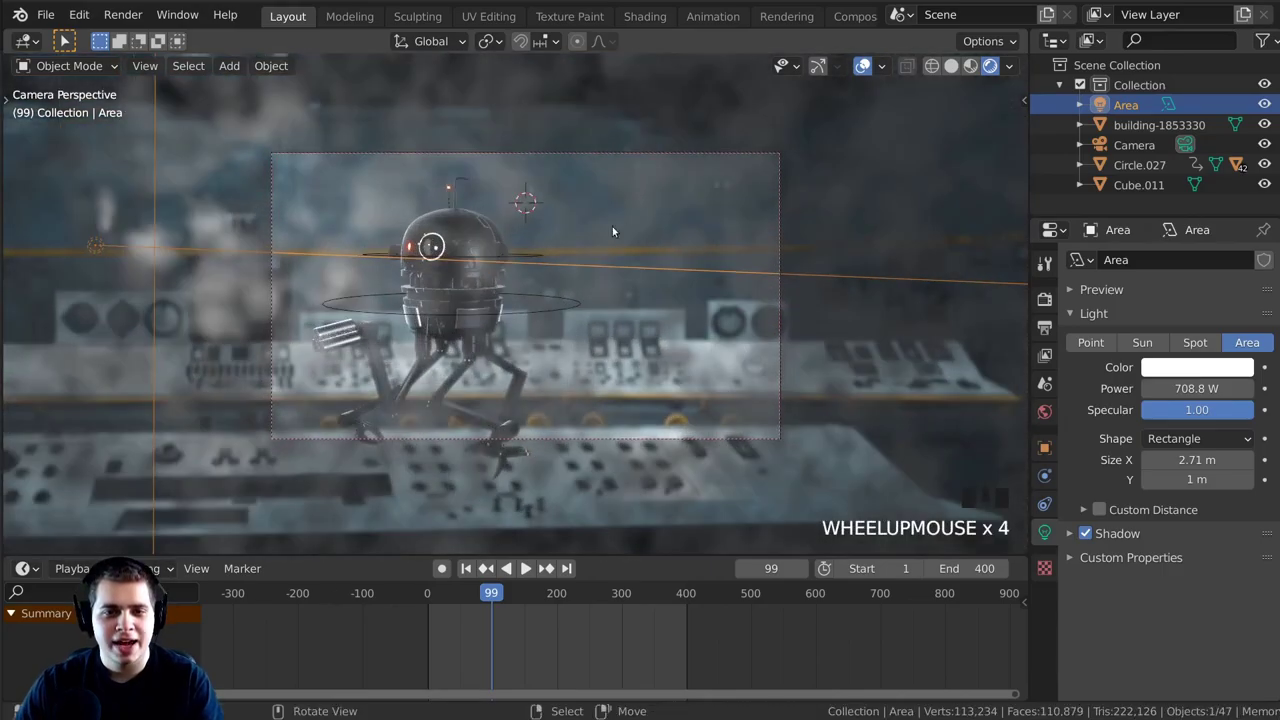
Move and rotate the Area light just outside the camera frame's lower left so it shines up toward the robot during playback.
key("space")
key("g")
left_click(466, 283)
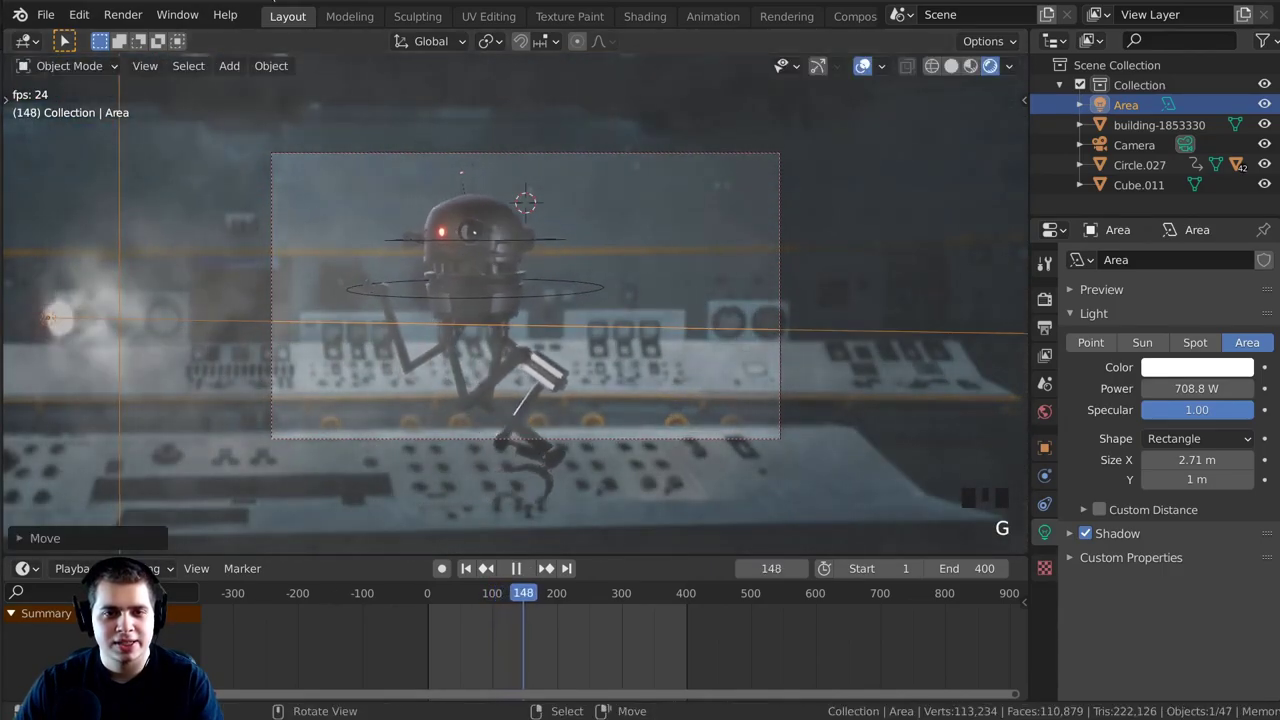
scroll(533, 258, "down", 2)
key("r")
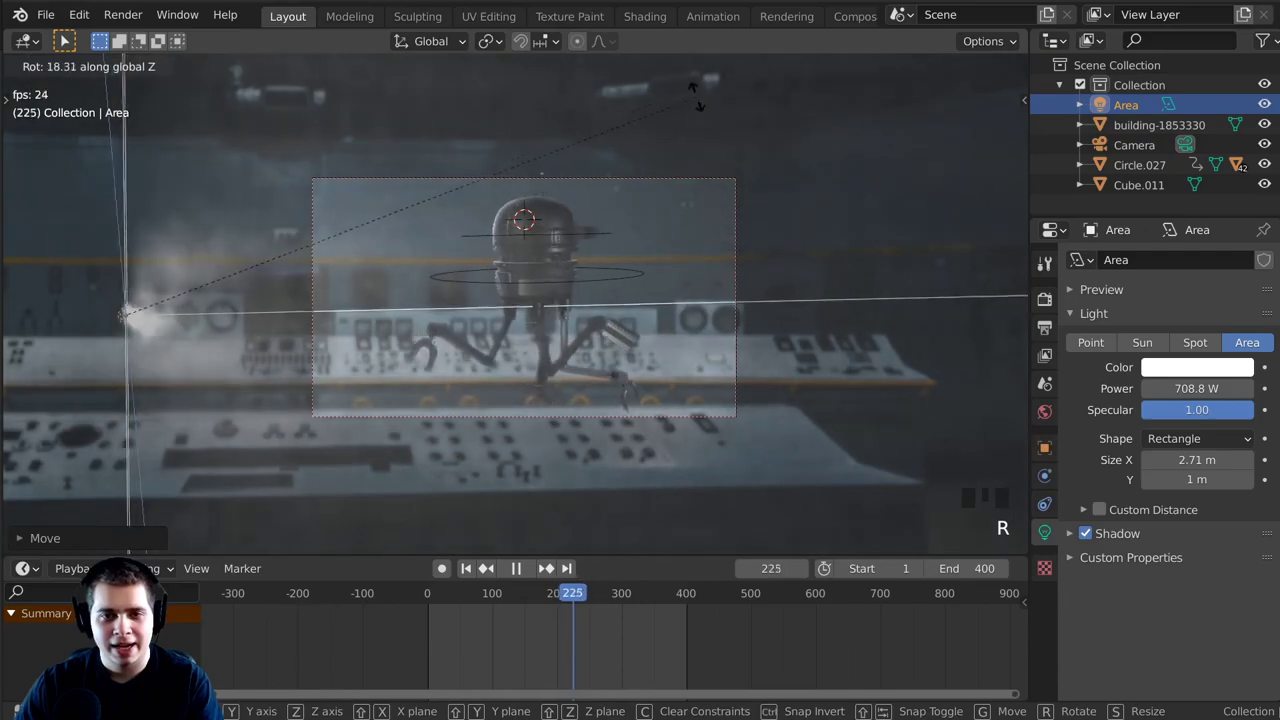
left_click(698, 98)
key("g")
left_click(682, 150)
key("r")
left_click(621, 103)
key("g")
left_click(626, 153)
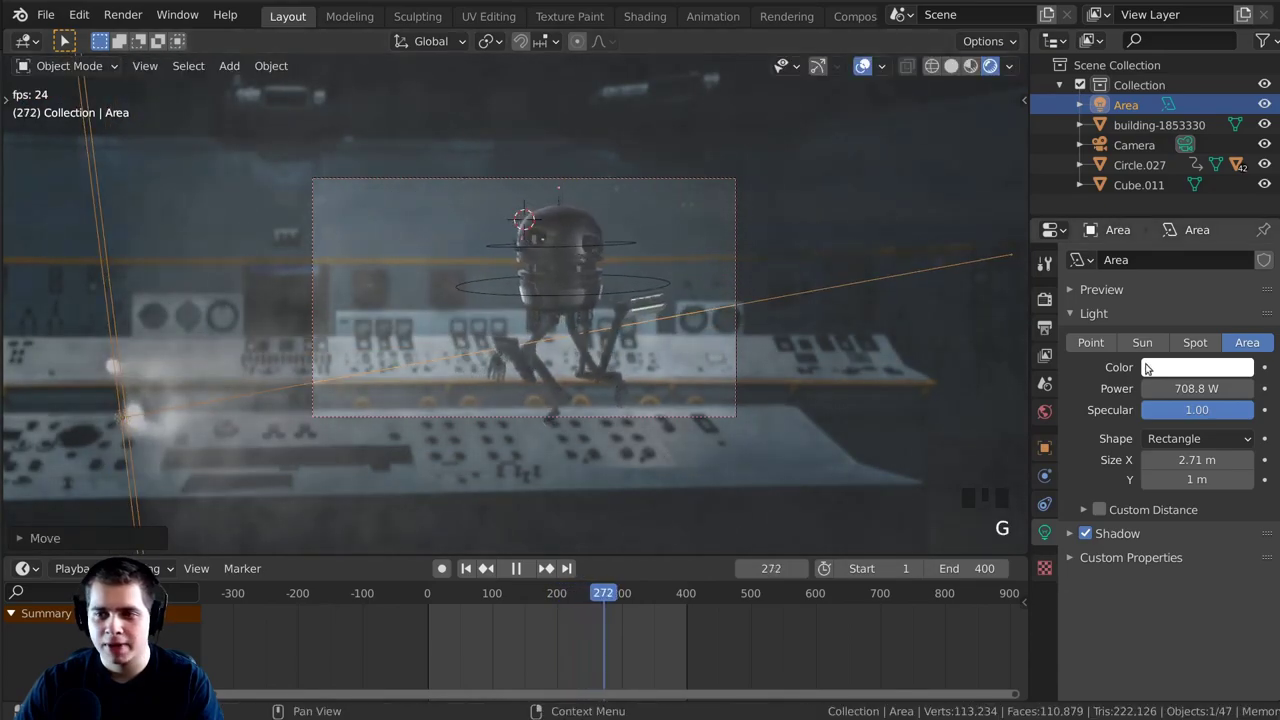
Tint the Area light pale blue with H 0.629, S 0.264 and V 1.000, and fine-tune its angle and position.
left_click(1146, 367)
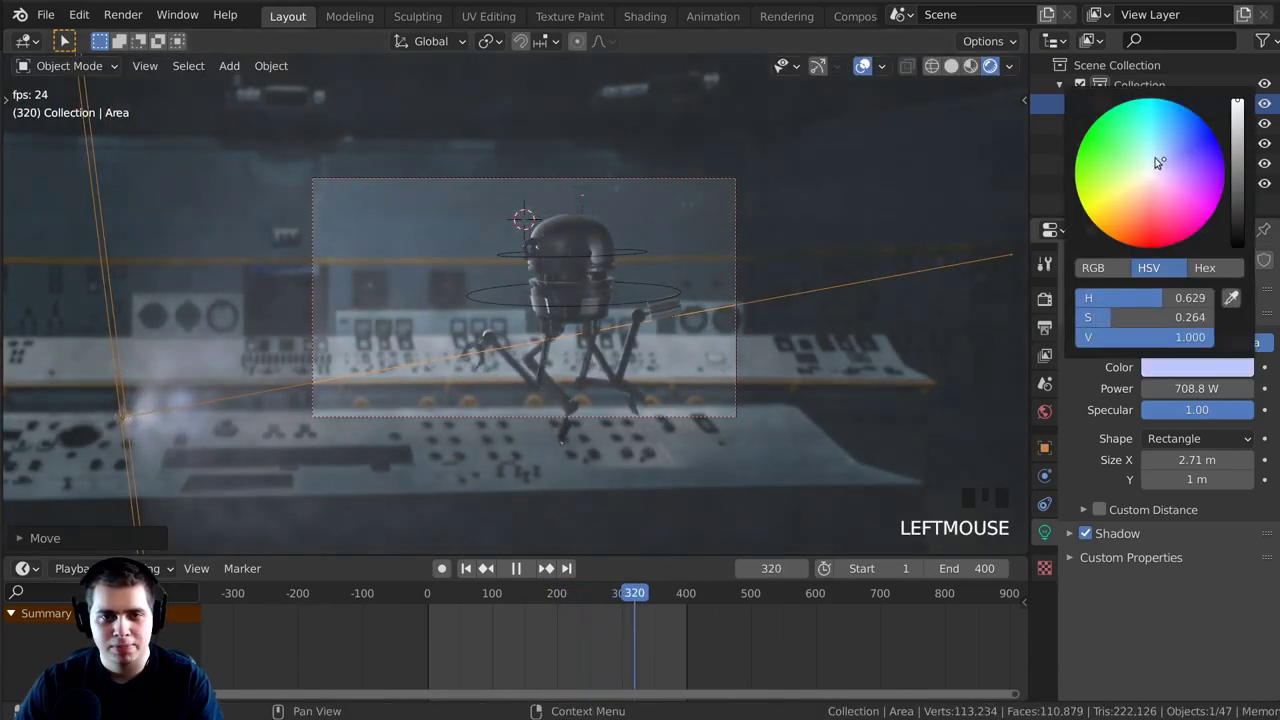
key("r")
key("g")
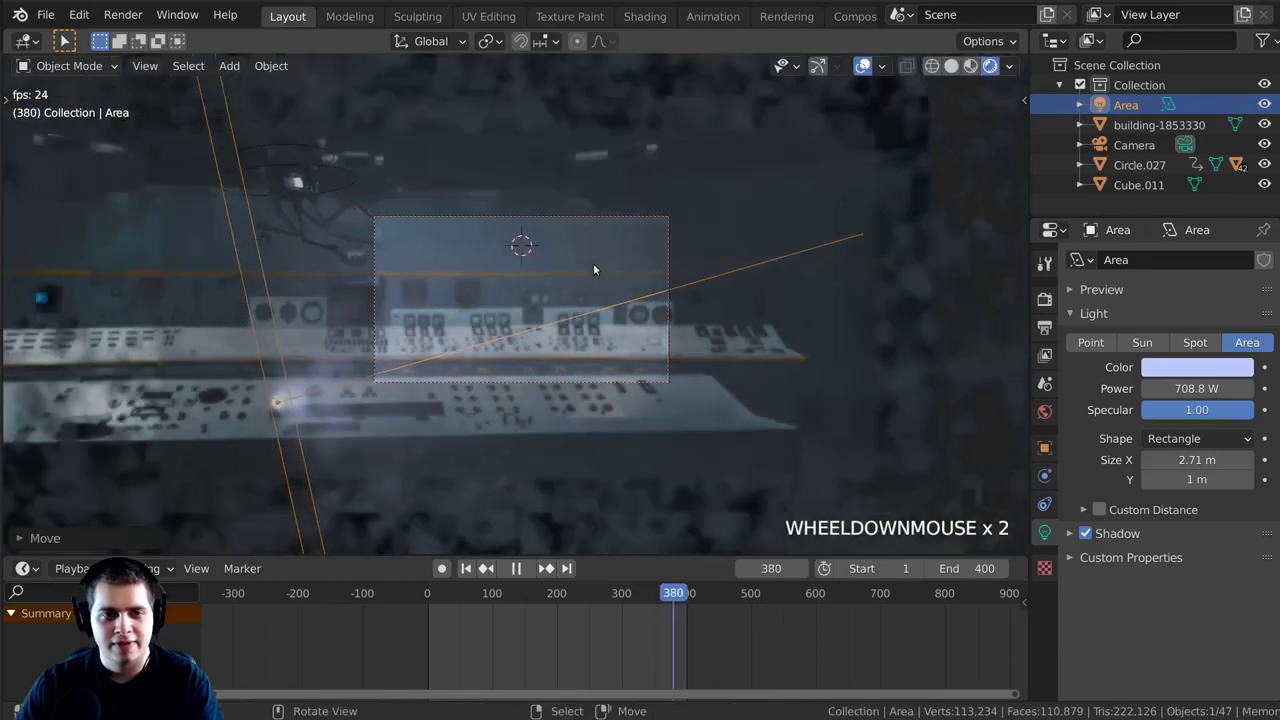
middle_click_drag(593, 263, 619, 285)
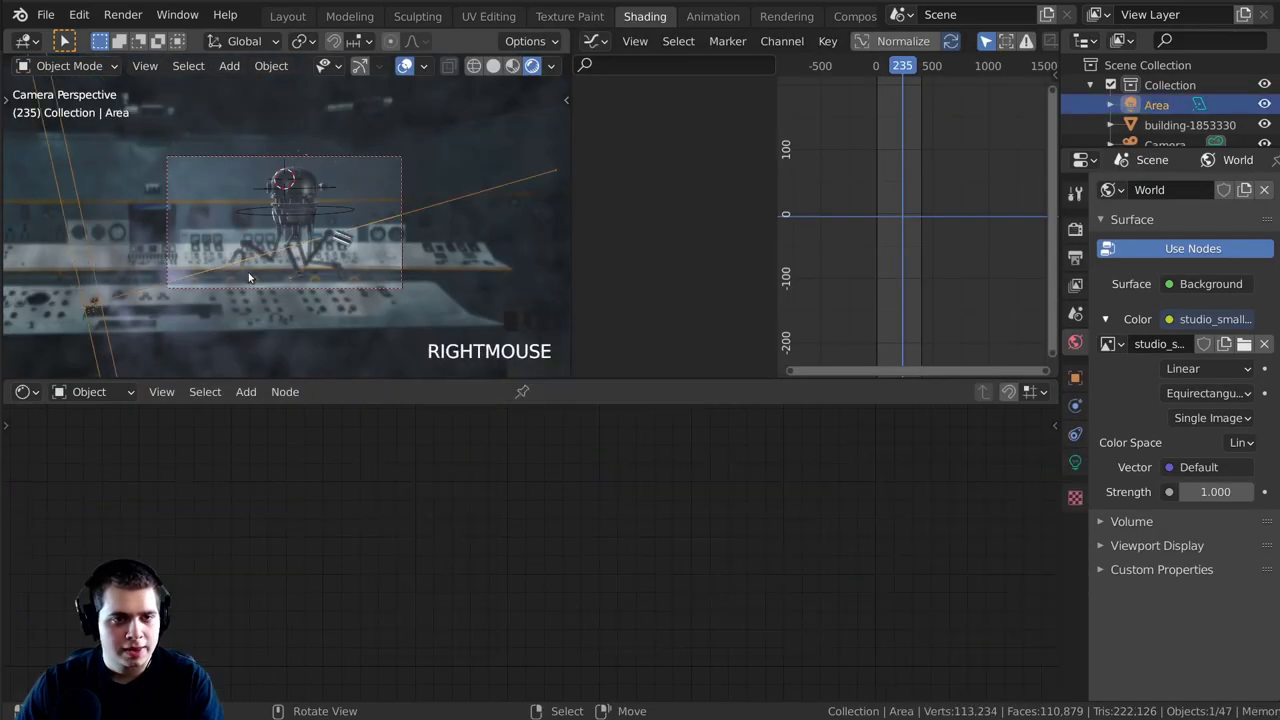
Duplicate the Area light to the robot's right side and turn the copy around to face the robot.
key("shift+d")
left_click(456, 235)
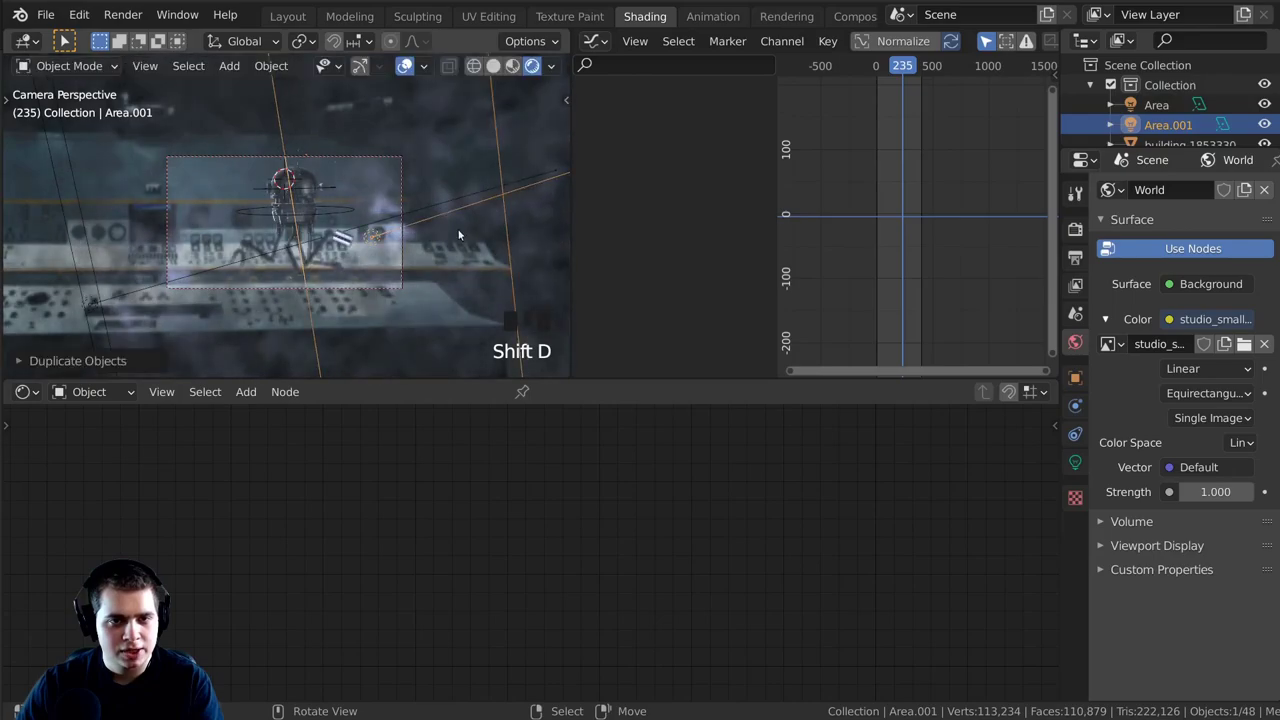
key("r")
key("r")
left_click(543, 229)
key("r")
key("r")
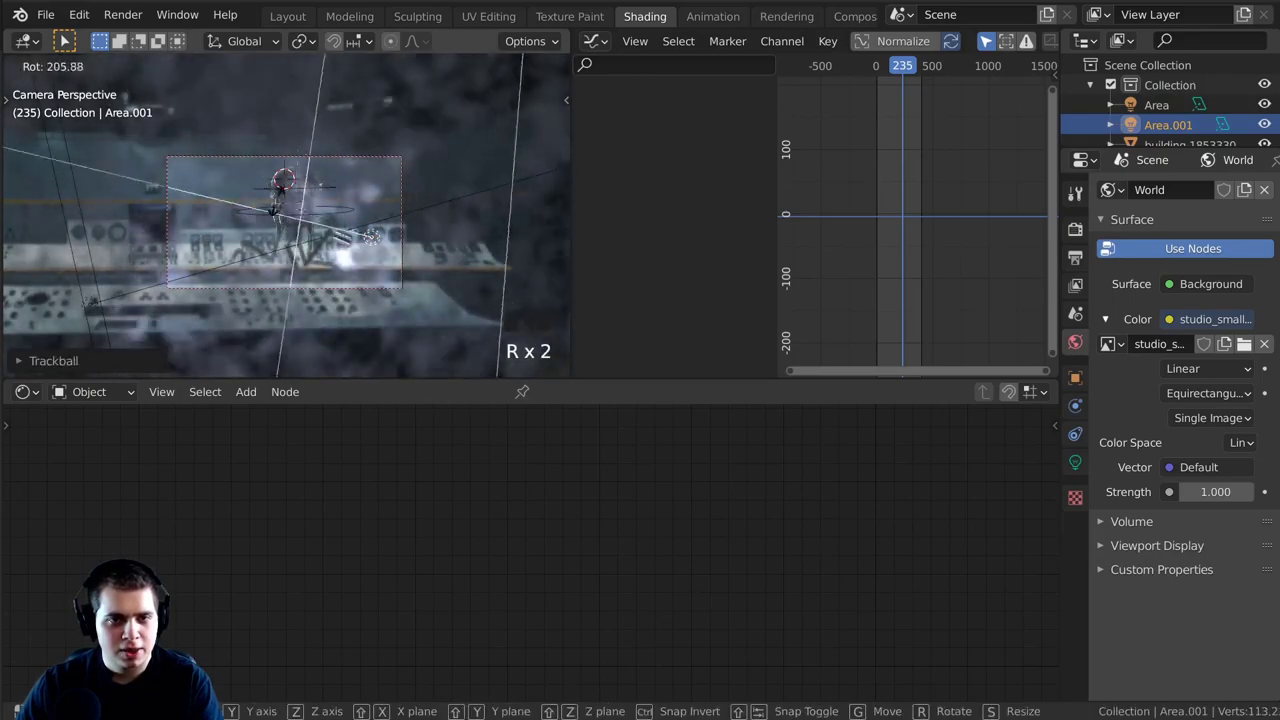
left_click(480, 250)
Refine the duplicate light's position and rotation so it lights the robot from the opposite side.
key("g")
left_click(424, 270)
key("r")
left_click(348, 178)
key("r")
key("r")
left_click(430, 205)
key("g")
left_click(450, 256)
key("g")
left_click(448, 262)
Play the animation to review the robot and fog lit by both area lights.
key("space")
scroll(420, 257, "up", 2)
scroll(310, 245, "down", 3)
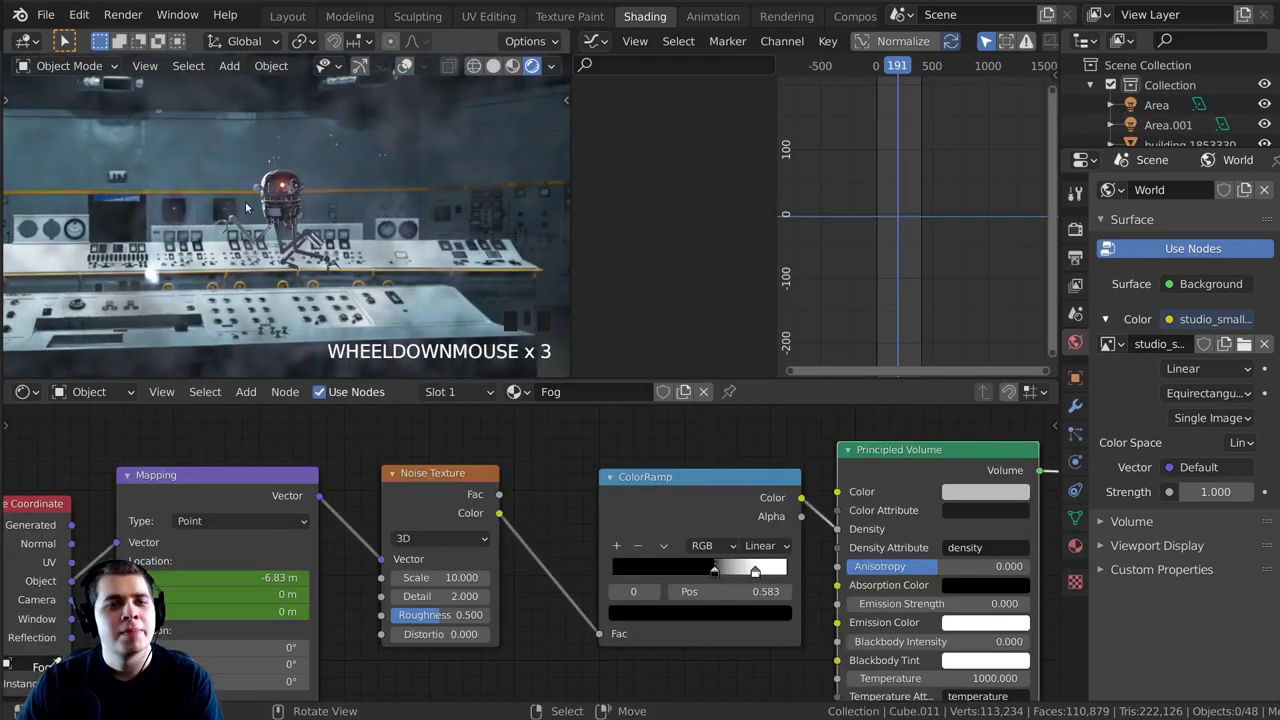
Reposition the control-room background plane behind the robot and check its framing in the camera view.
middle_click_drag(340, 245, 476, 250)
scroll(267, 250, "down", 2)
scroll(228, 266, "up", 2)
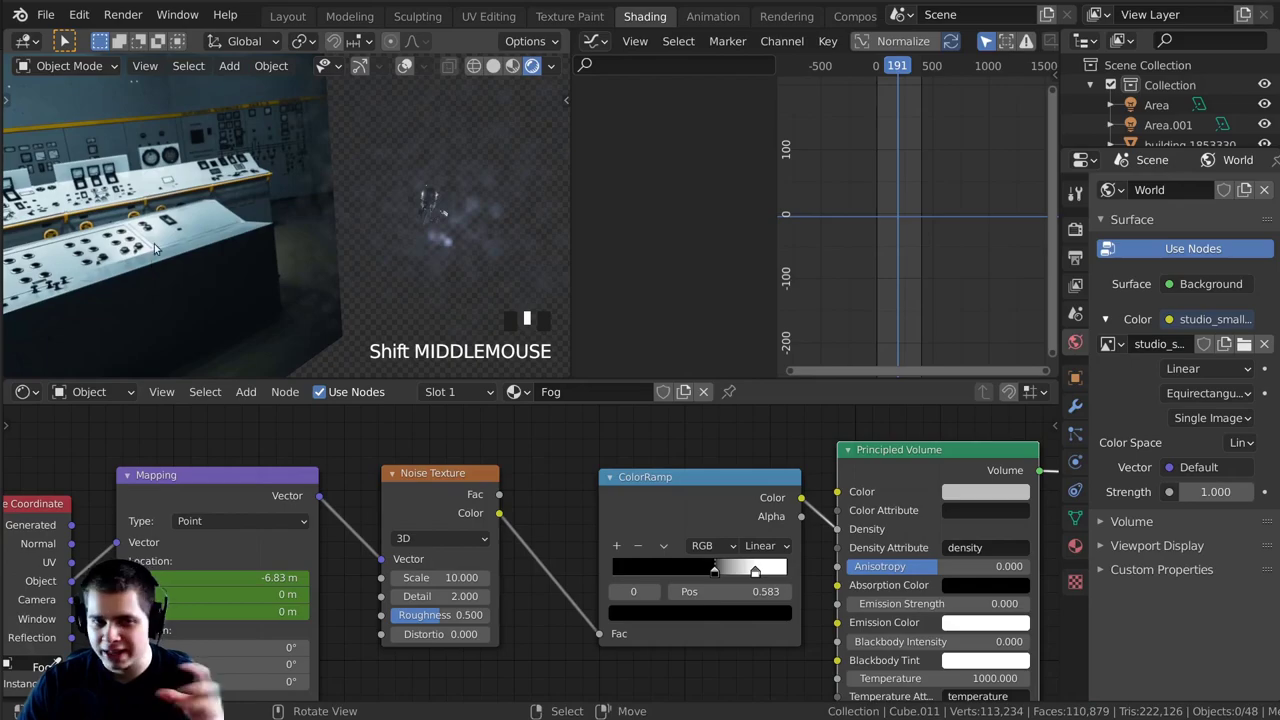
right_click(157, 248)
middle_click_drag(162, 245, 150, 222)
key("g")
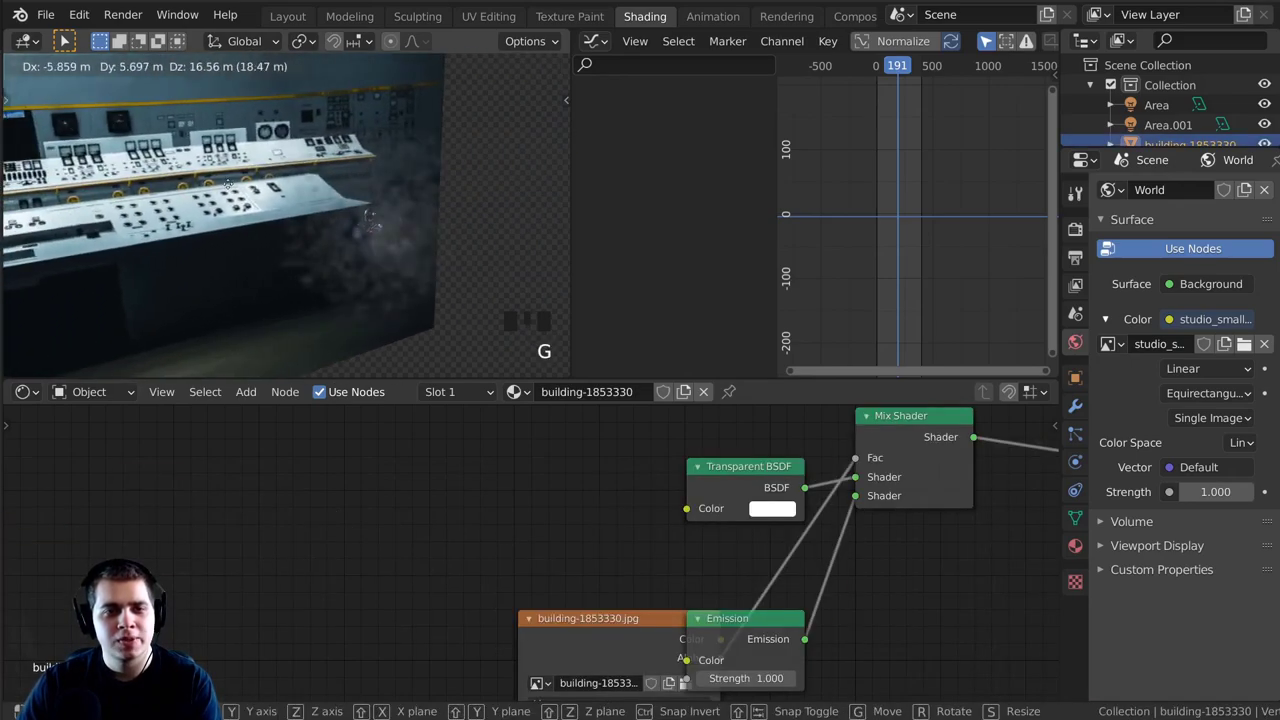
left_click(208, 188)
key("KP_0")
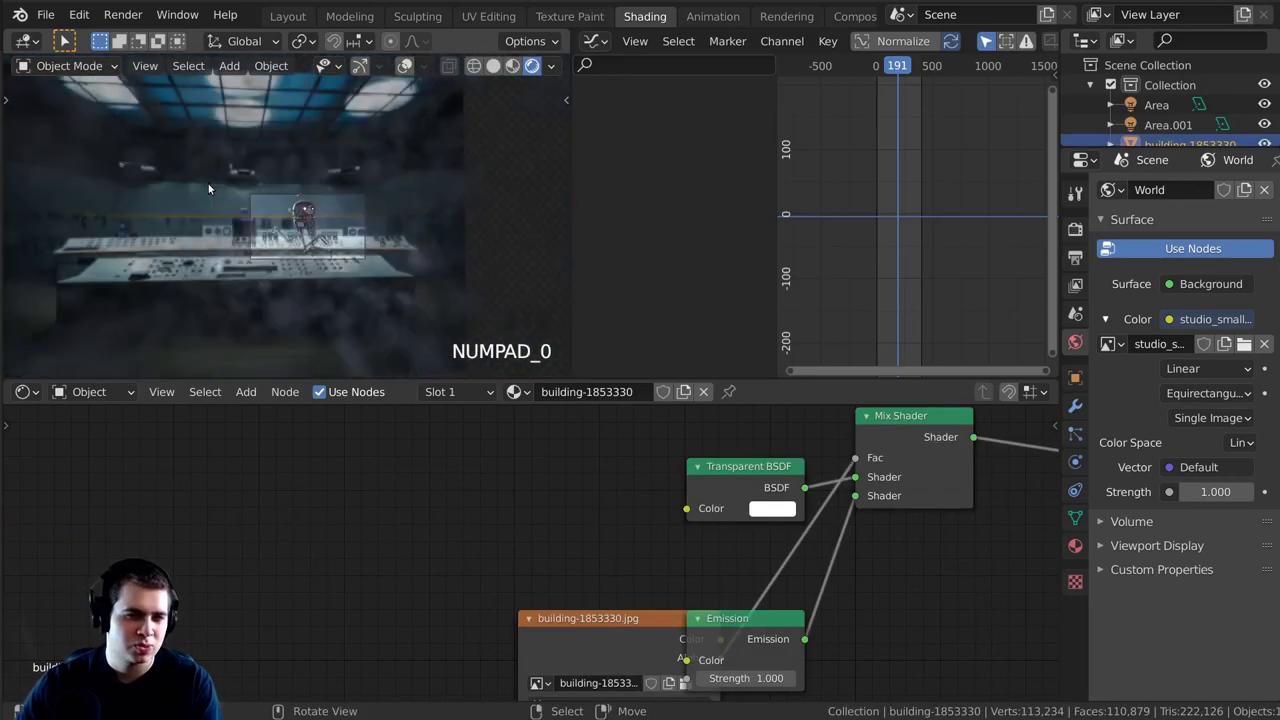
scroll(378, 222, "up", 8)
middle_click_drag(416, 248, 380, 232, "shift")
key("z")
scroll(385, 250, "up", 1)
key("z")
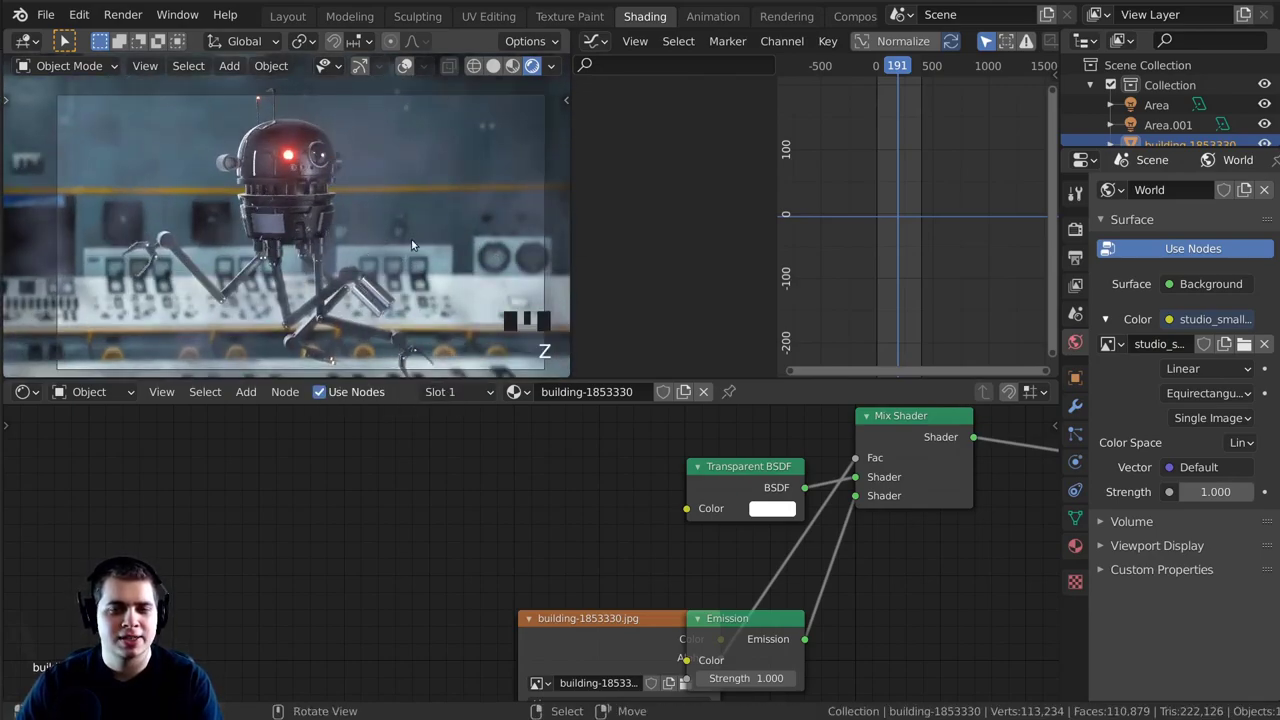
Spread out the background material's nodes, moving the building-1853330.jpg image texture node clear of the Emission node.
scroll(530, 560, "down", 3)
middle_click_drag(602, 612, 585, 466)
scroll(585, 466, "up", 3)
left_click(583, 463)
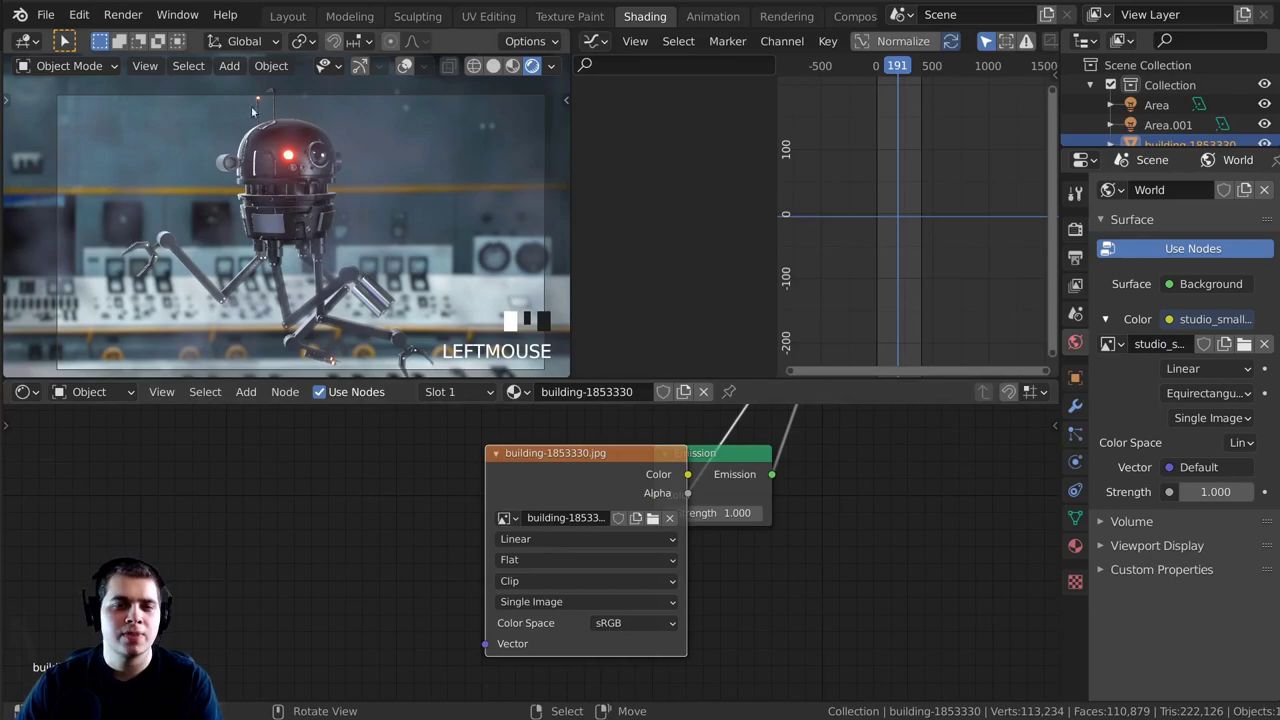
scroll(365, 186, "down", 5)
key("g")
right_click(362, 216)
scroll(600, 597, "up", 4)
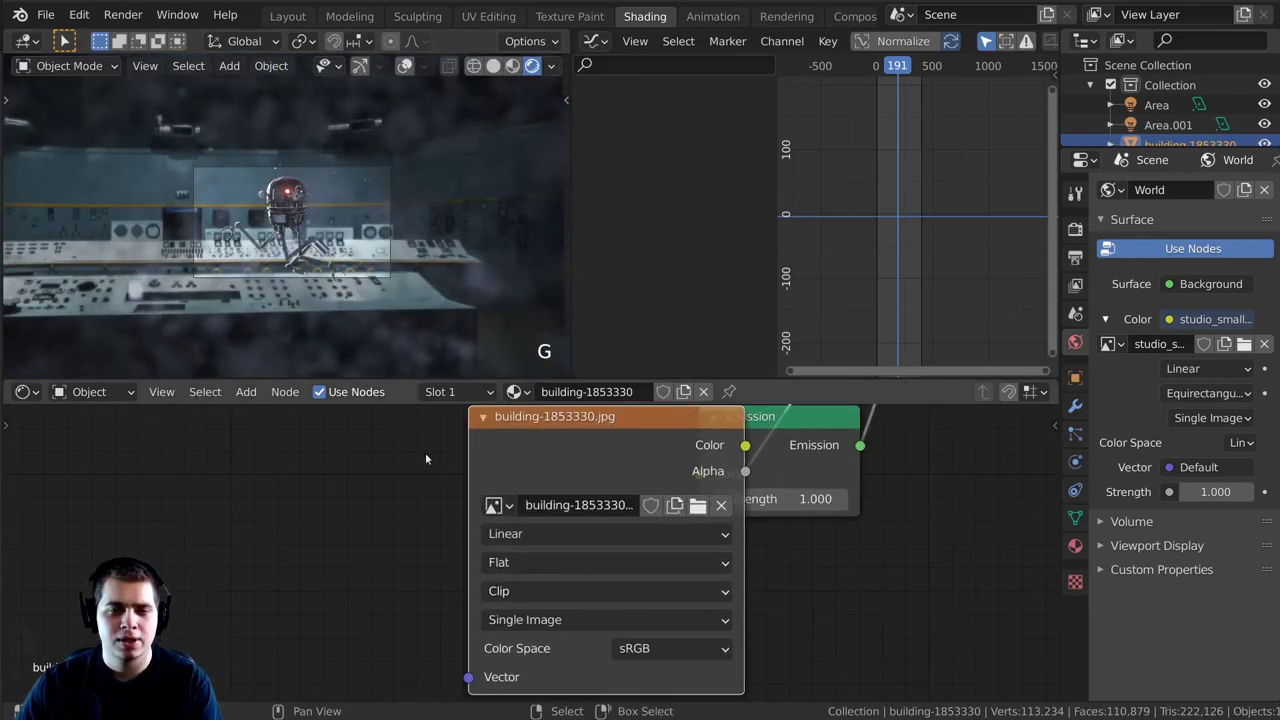
scroll(470, 459, "down", 3)
middle_click_drag(505, 442, 550, 511)
left_click_drag(565, 510, 424, 474)
scroll(430, 478, "down", 3)
middle_click_drag(479, 437, 529, 480)
scroll(501, 532, "up", 1)
left_click_drag(500, 531, 472, 507)
left_click_drag(701, 549, 702, 549)
scroll(617, 532, "up", 1)
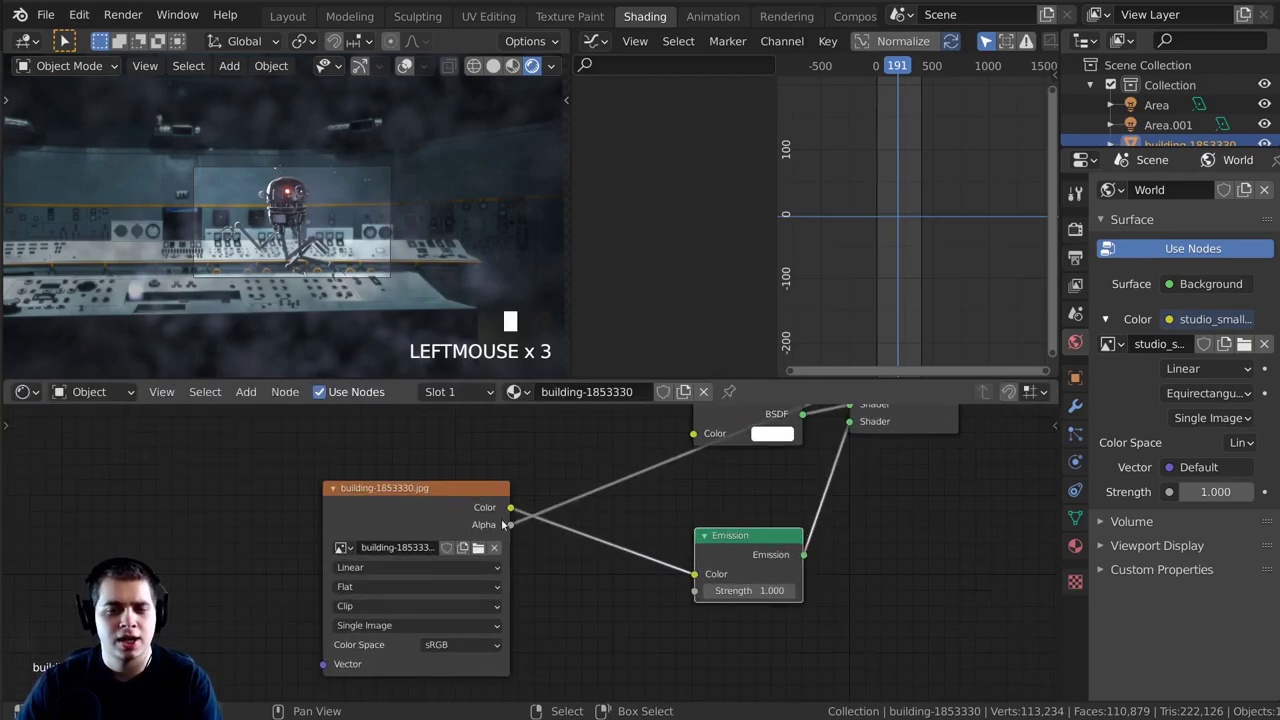
Insert an RGB Curves node between the building-1853330.jpg image color and the Emission node, and space out the neighbouring nodes.
scroll(515, 470, "up", 1)
key("shift+a")
left_click(511, 450)
type("rgb")
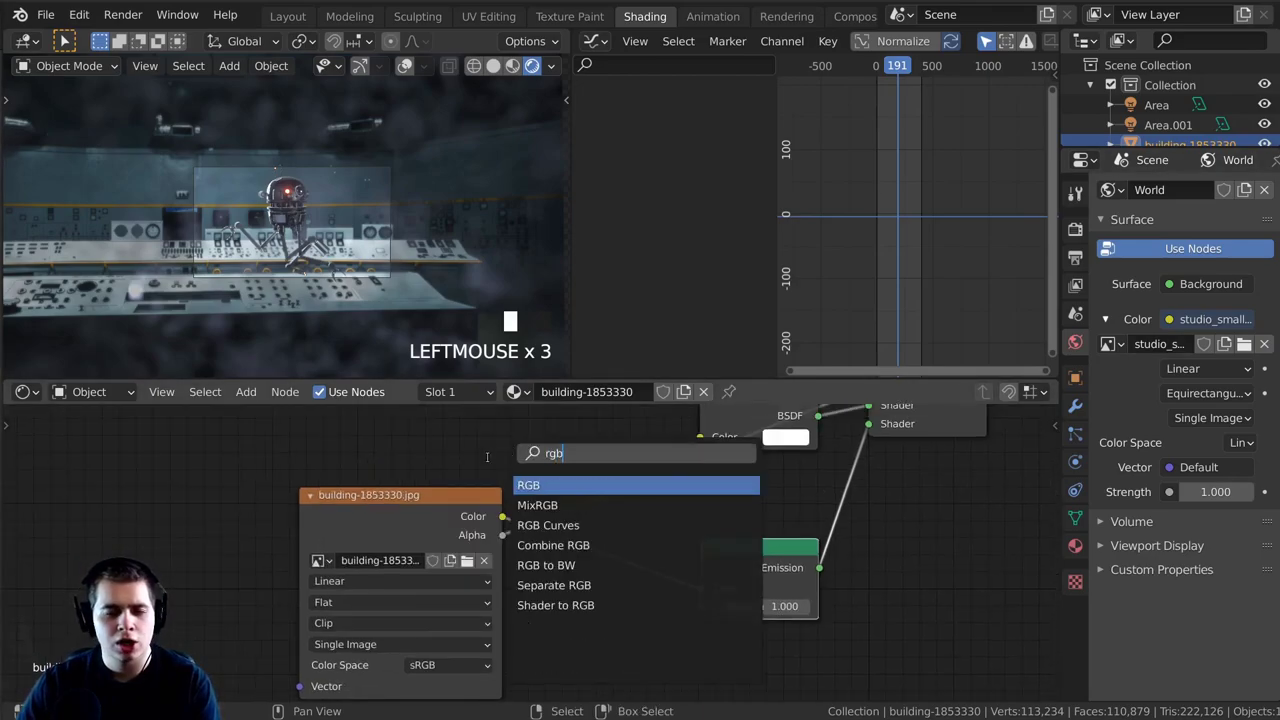
left_click(548, 525)
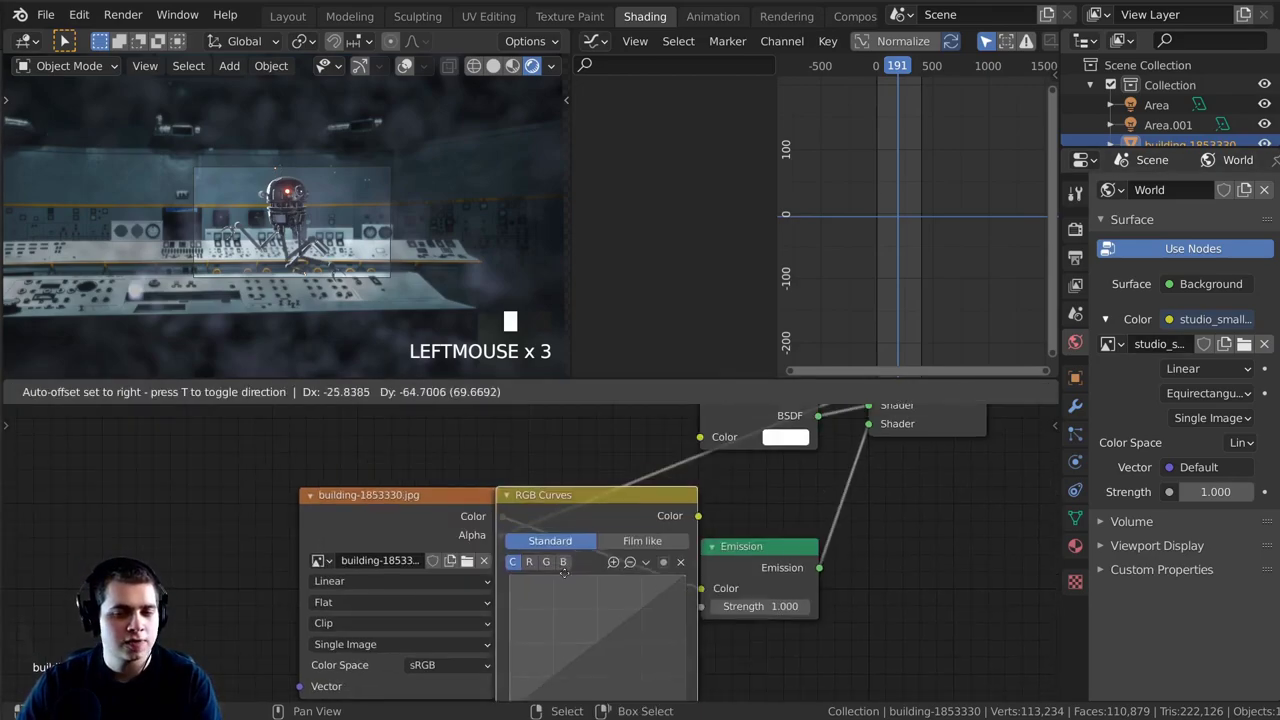
left_click(690, 617)
left_click_drag(726, 586, 703, 557)
left_click_drag(405, 533, 355, 538)
scroll(450, 572, "down", 4)
middle_click_drag(450, 572, 415, 540)
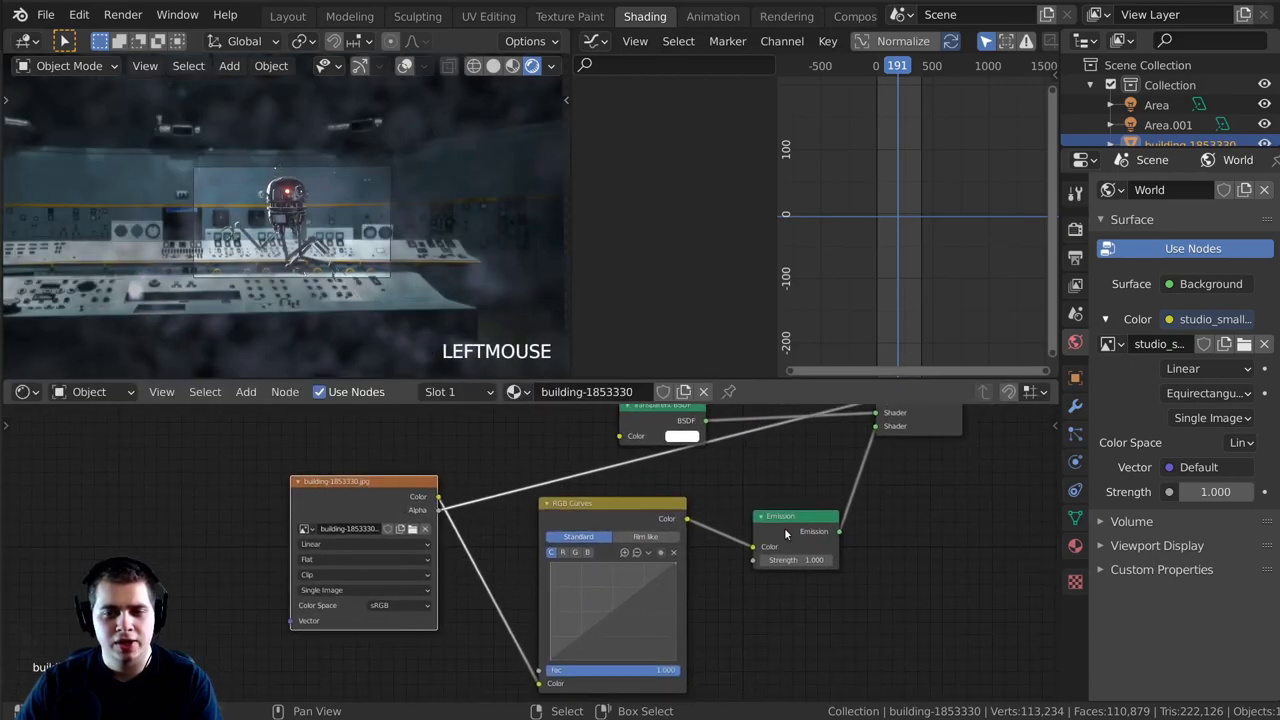
Darken the background with two RGB Curves points, at about X 0.44, Y 0.14 and X 0.76, Y 0.175.
scroll(620, 606, "up", 3)
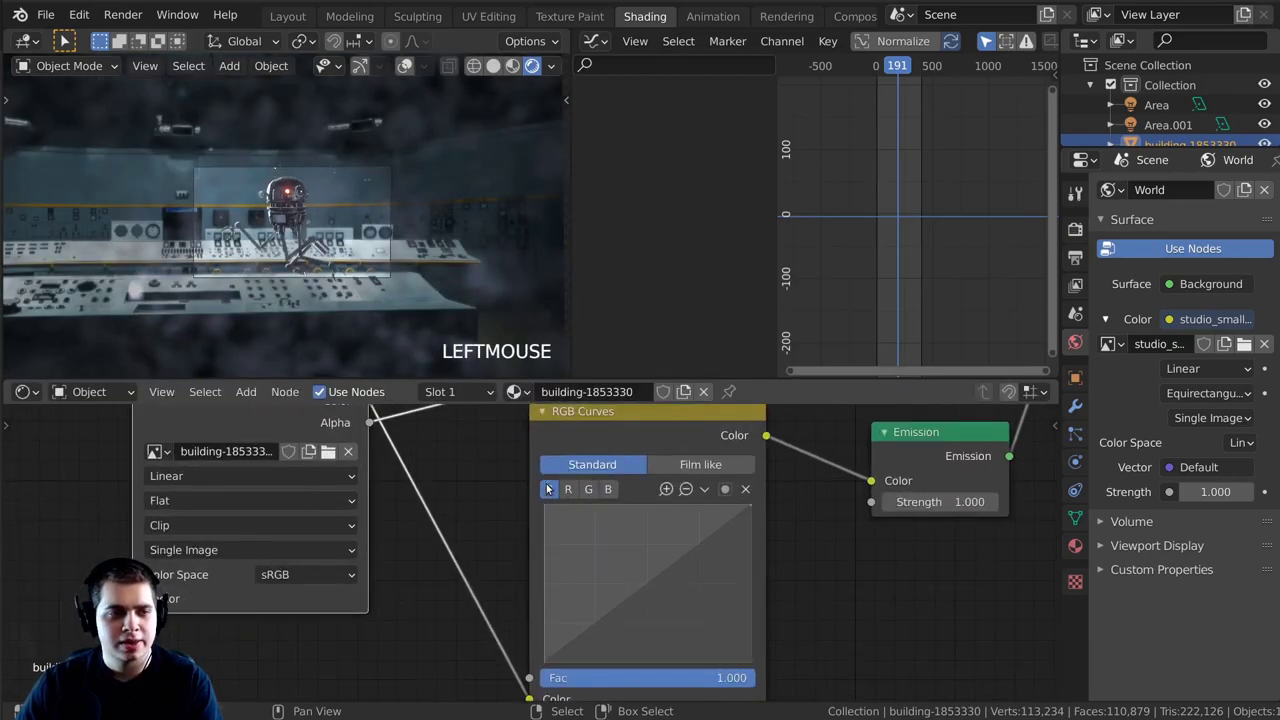
left_click_drag(670, 580, 697, 624)
scroll(453, 298, "up", 4)
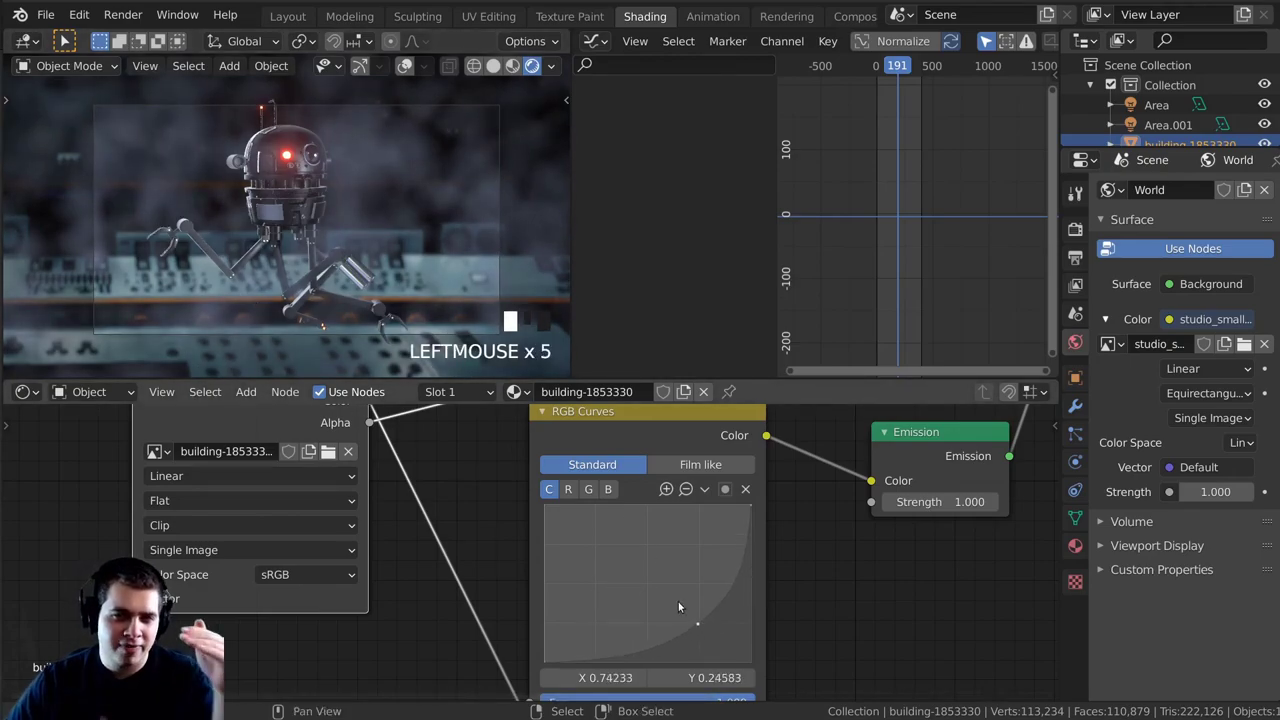
scroll(680, 595, "up", 2)
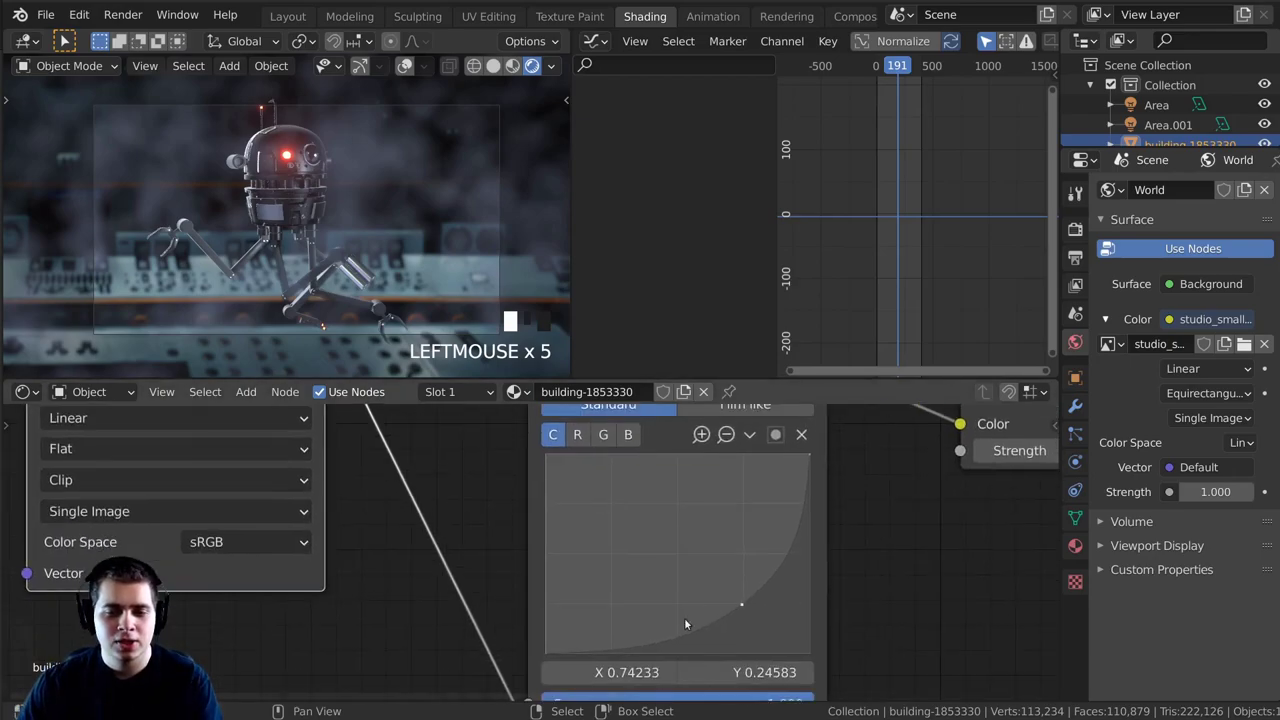
left_click_drag(664, 640, 661, 626)
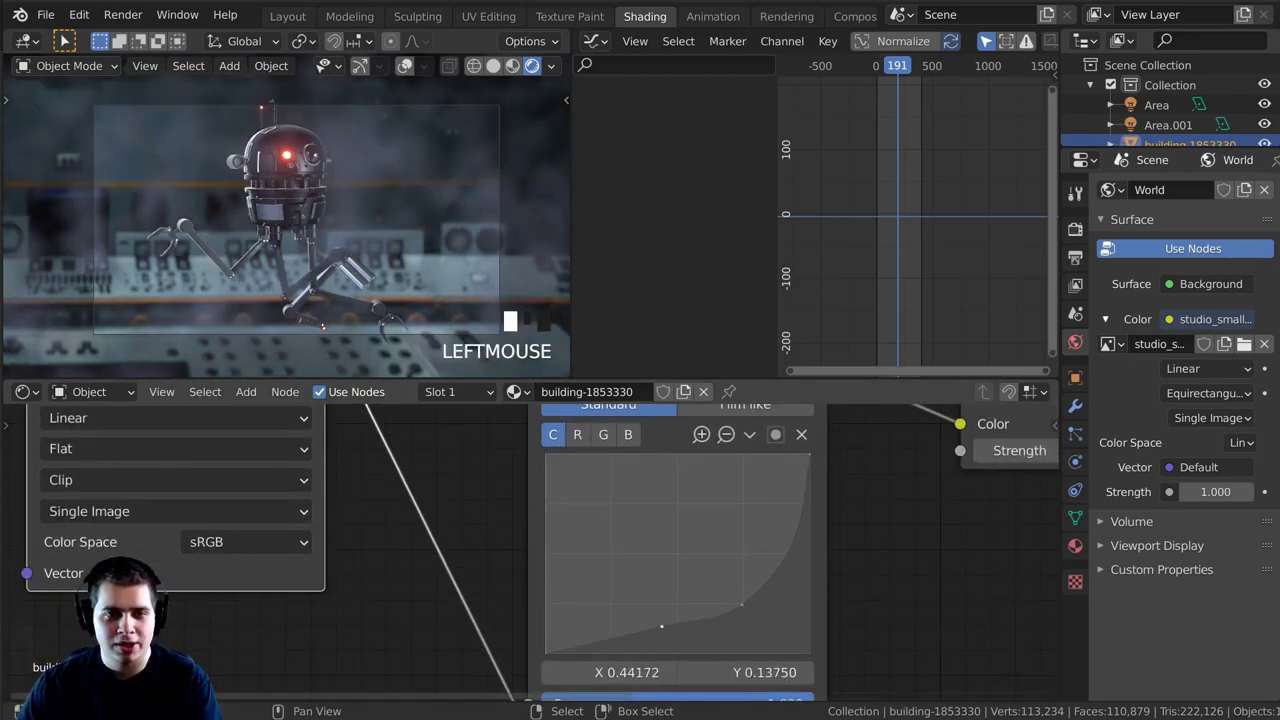
left_click_drag(741, 605, 746, 618)
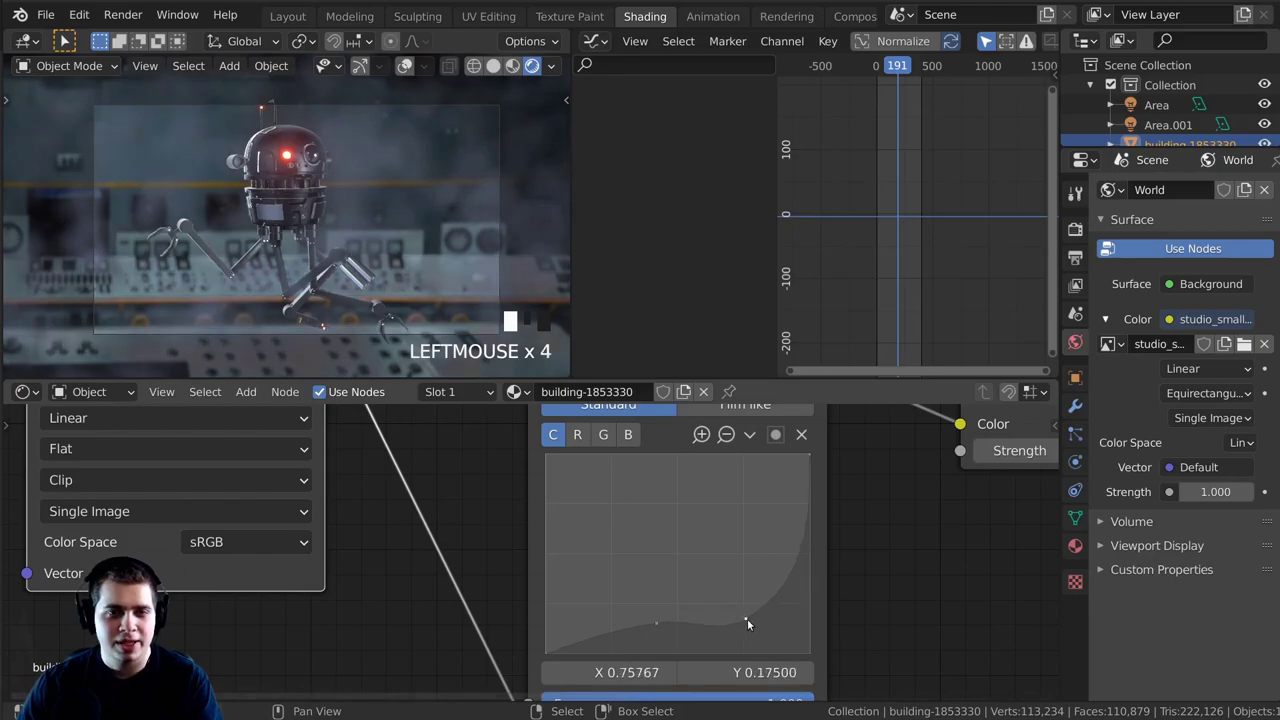
left_click_drag(654, 627, 654, 628)
Hide the fog volume cube and return to the camera view to judge the background without fog.
middle_click_drag(290, 228, 385, 254)
scroll(314, 240, "down", 8)
left_click(336, 248)
scroll(350, 245, "up", 2)
key("h")
key("KP_0")
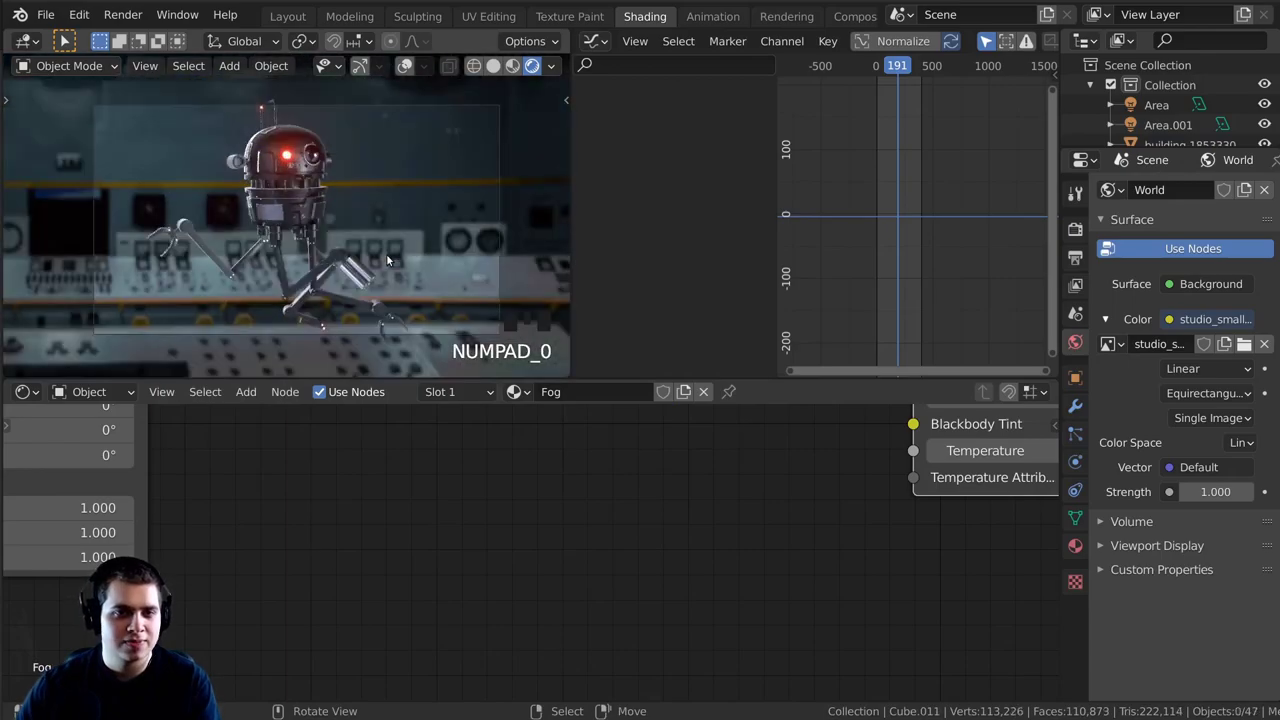
Lower the background's RGB Curves points further, to about X 0.42, Y 0.13 and X 0.77, Y 0.14.
right_click(410, 217)
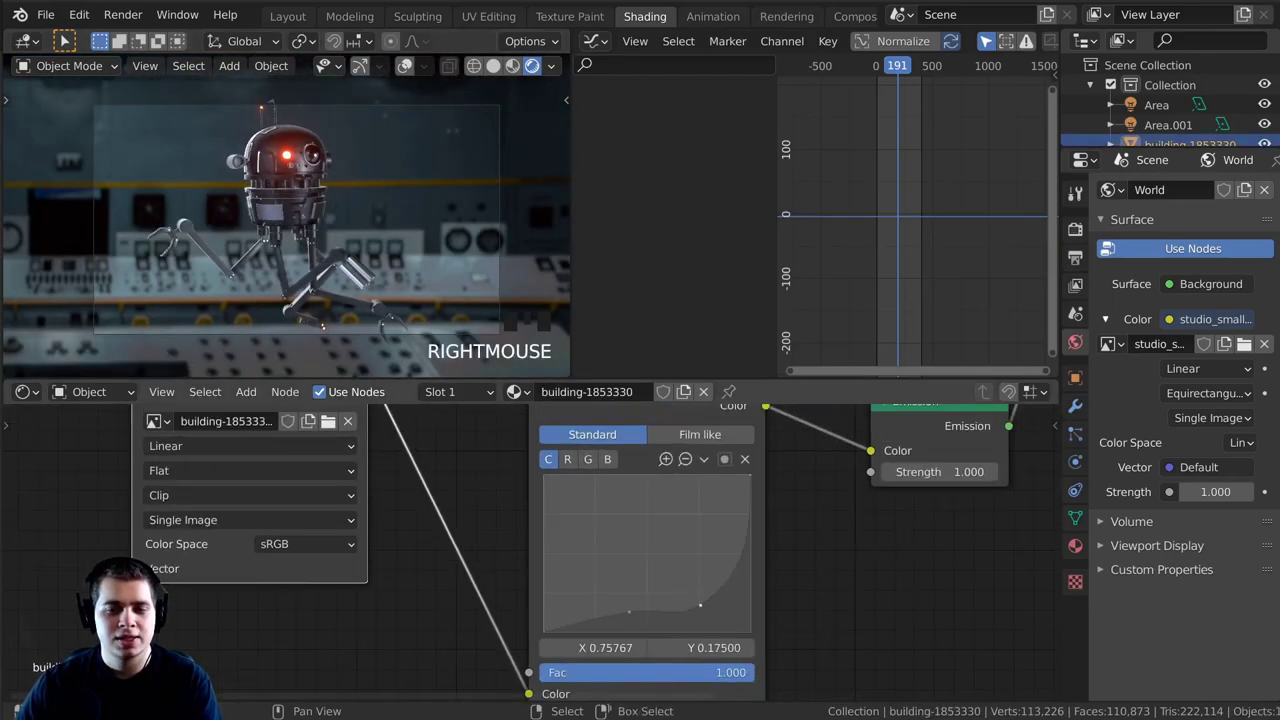
left_click_drag(628, 614, 628, 620)
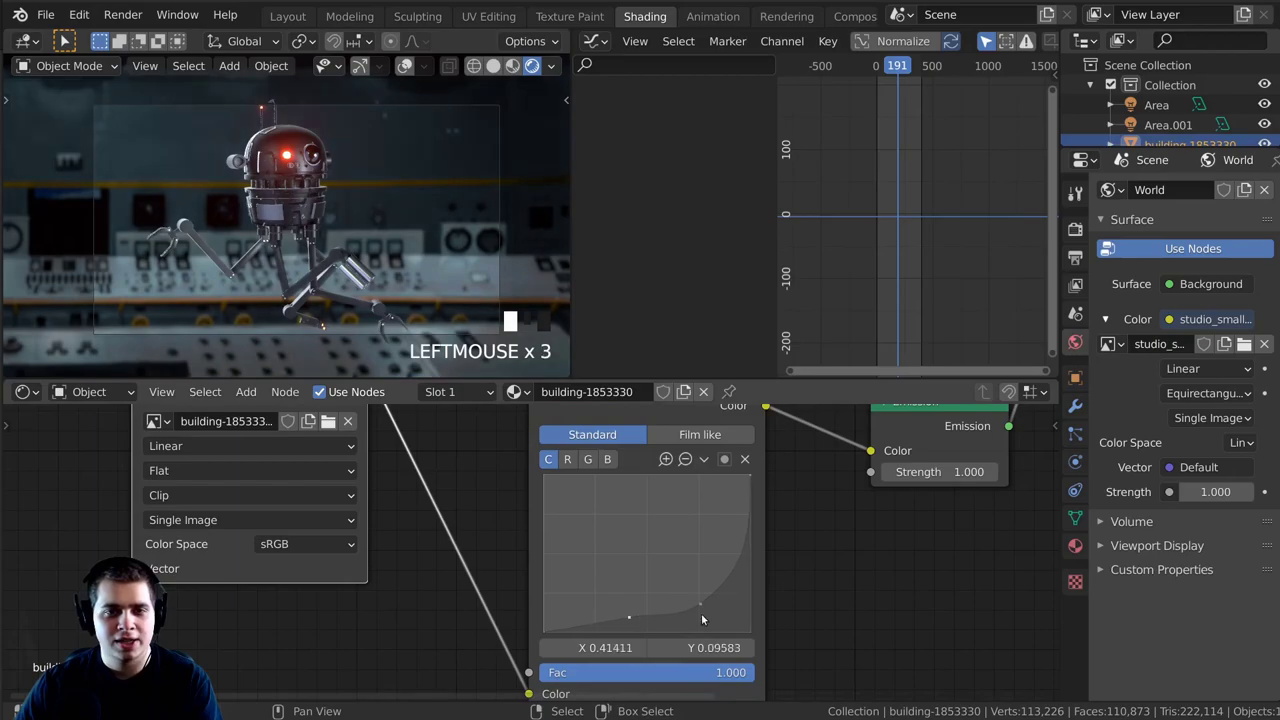
left_click_drag(701, 604, 703, 609)
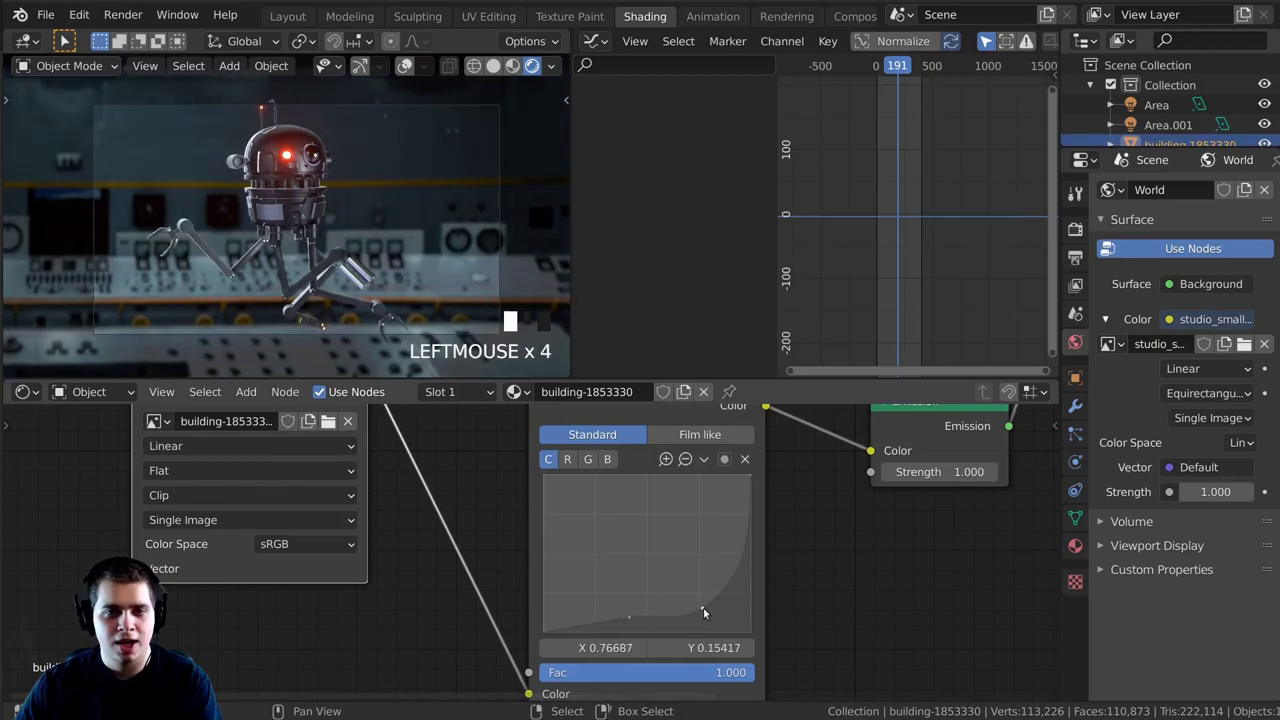
left_click(632, 621)
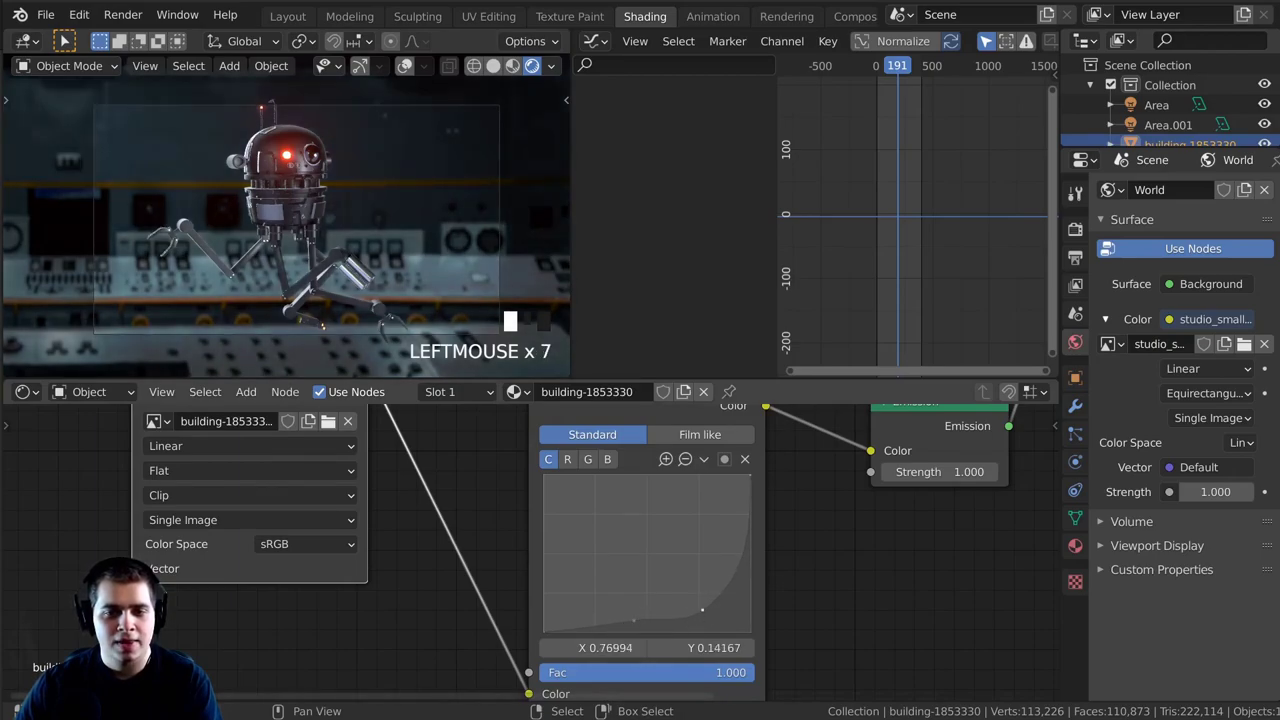
left_click(630, 621)
left_click_drag(630, 619, 630, 616)
Duplicate the RGB Curves node and insert the copy between the original and the Emission node.
scroll(637, 456, "down", 5)
middle_click_drag(637, 454, 500, 490)
right_click(571, 469)
scroll(571, 469, "down", 1)
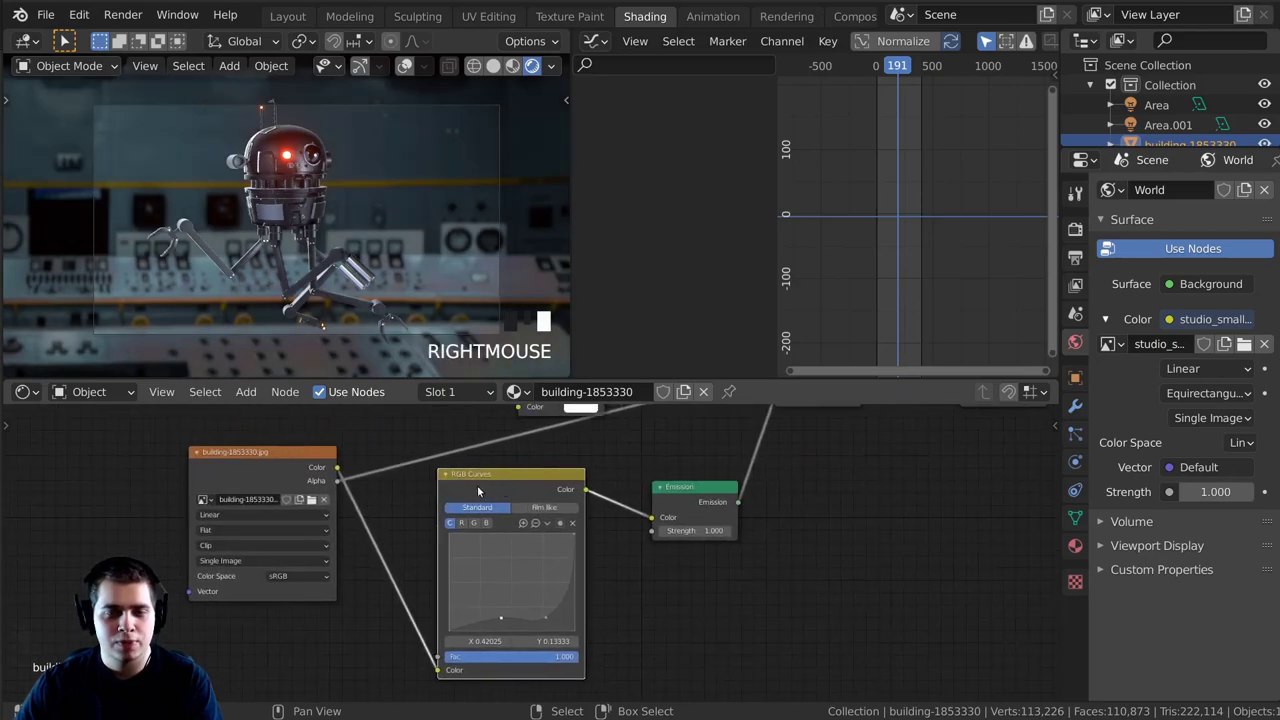
key("shift+d")
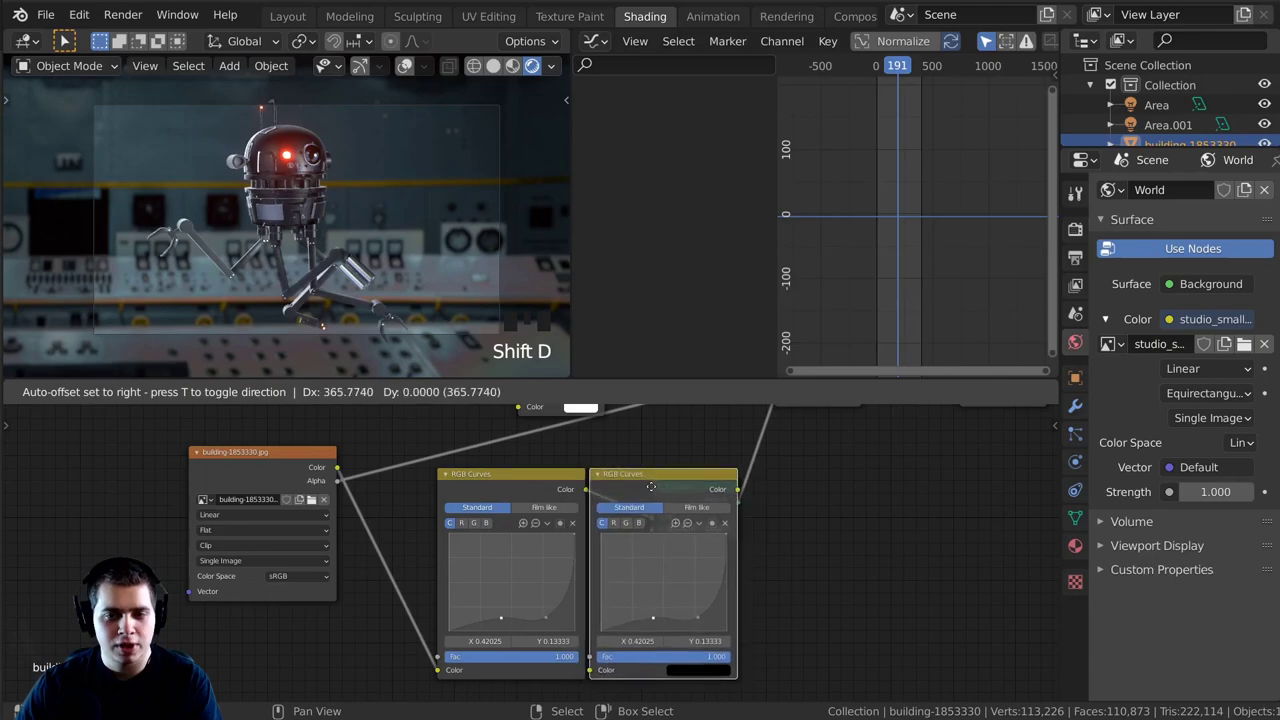
left_click(651, 486)
scroll(727, 645, "up", 2)
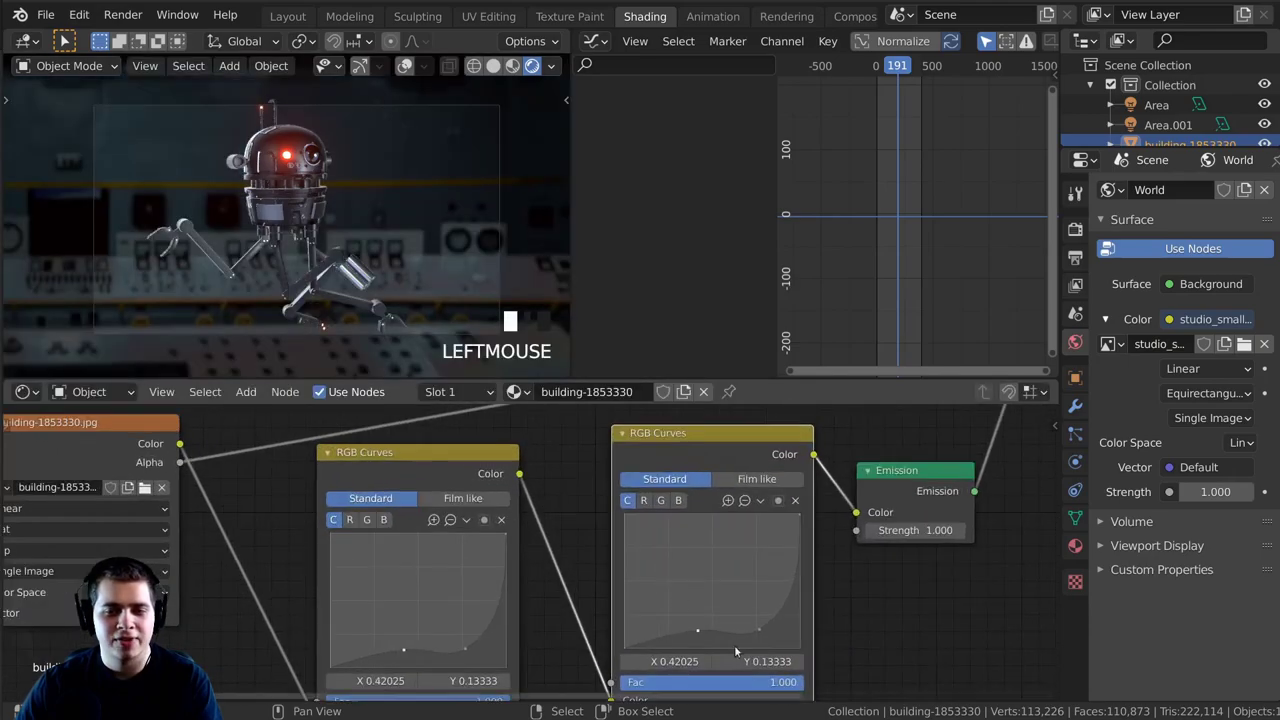
Reset the duplicated RGB Curves node's curve and pull it down at a point around X 0.644, Y 0.296.
scroll(785, 635, "up", 1)
left_click_drag(734, 617, 721, 613)
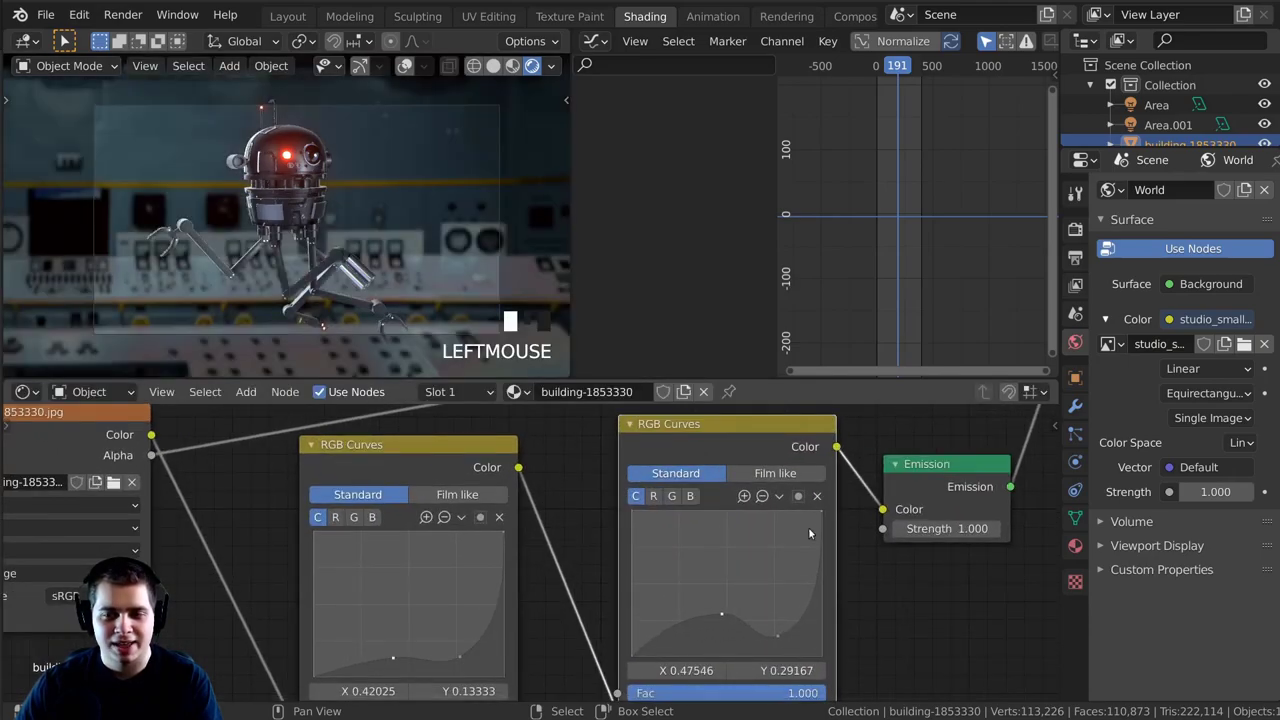
left_click(818, 497)
left_click(735, 596)
left_click(818, 496)
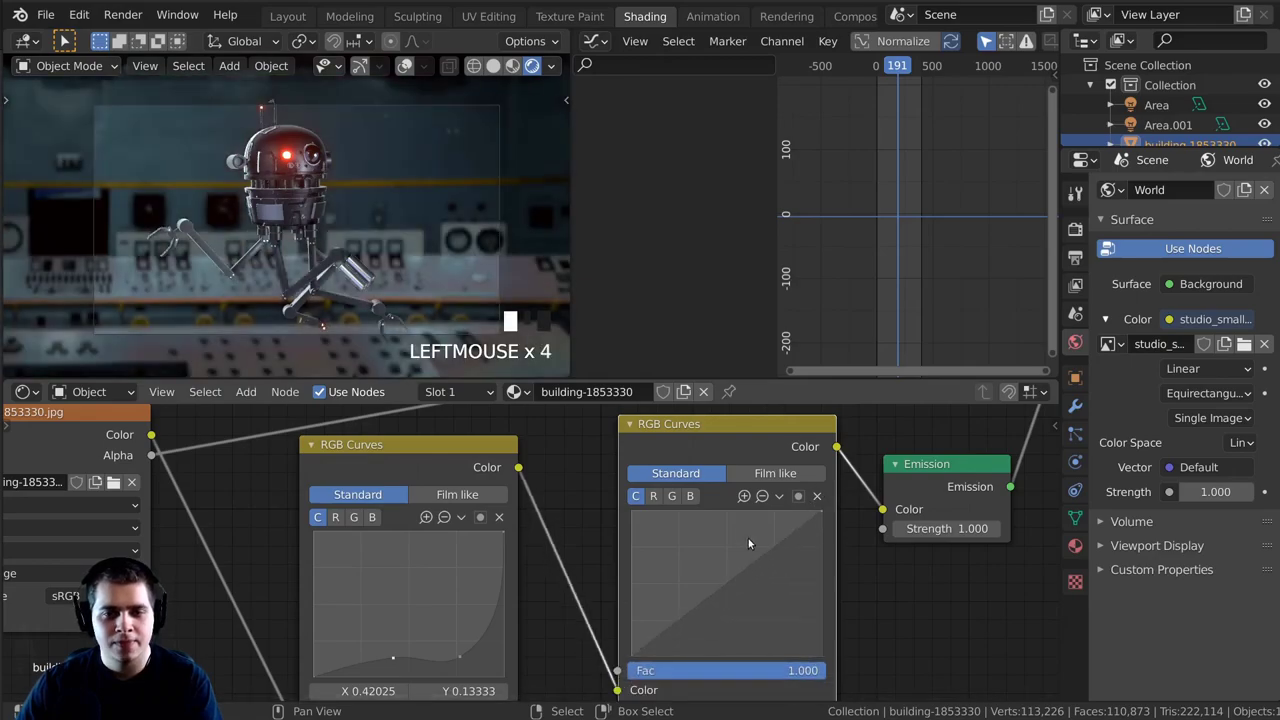
left_click_drag(725, 586, 753, 611)
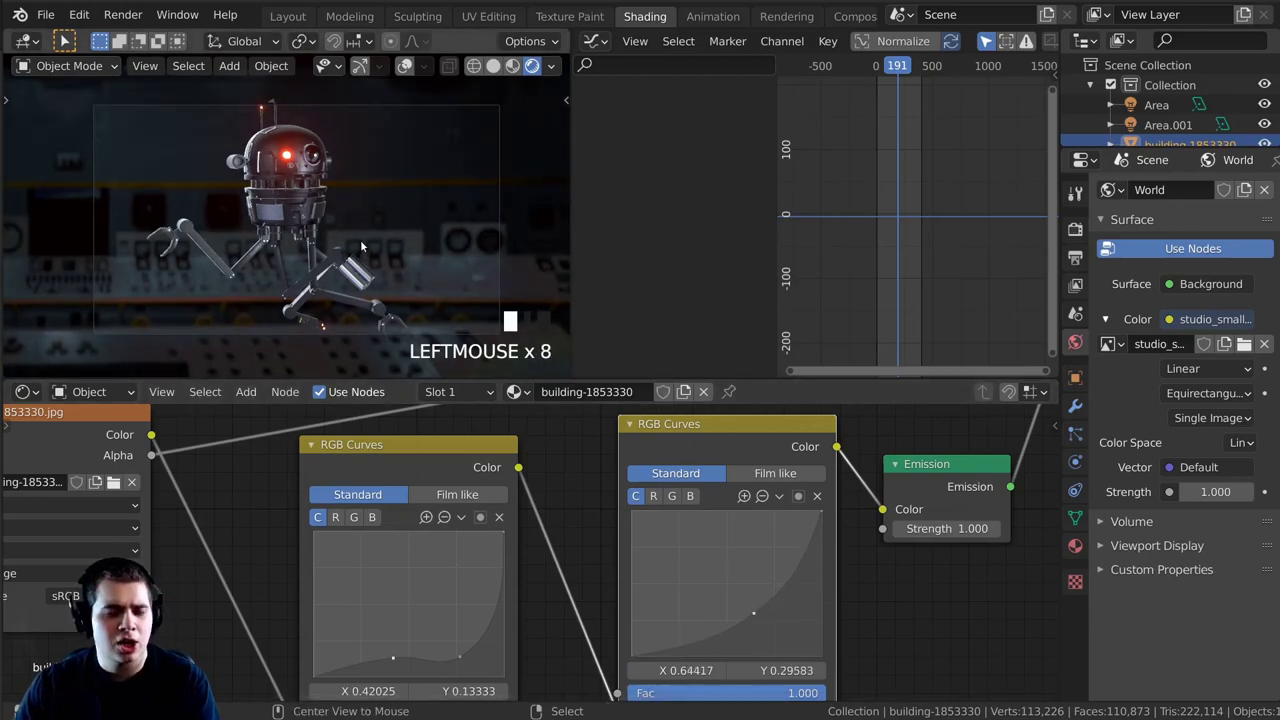
Unhide the fog volume and play the animation to review it against the darkened background.
key("alt+h")
key("space")
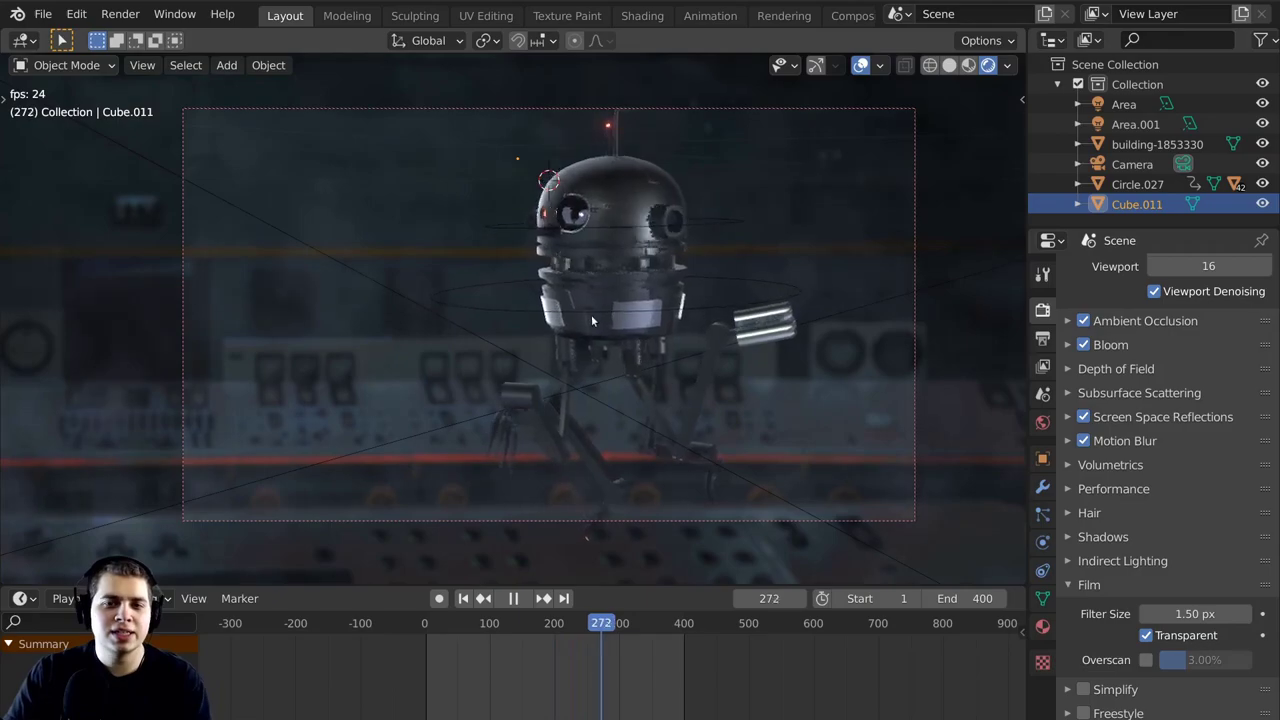
key("space")
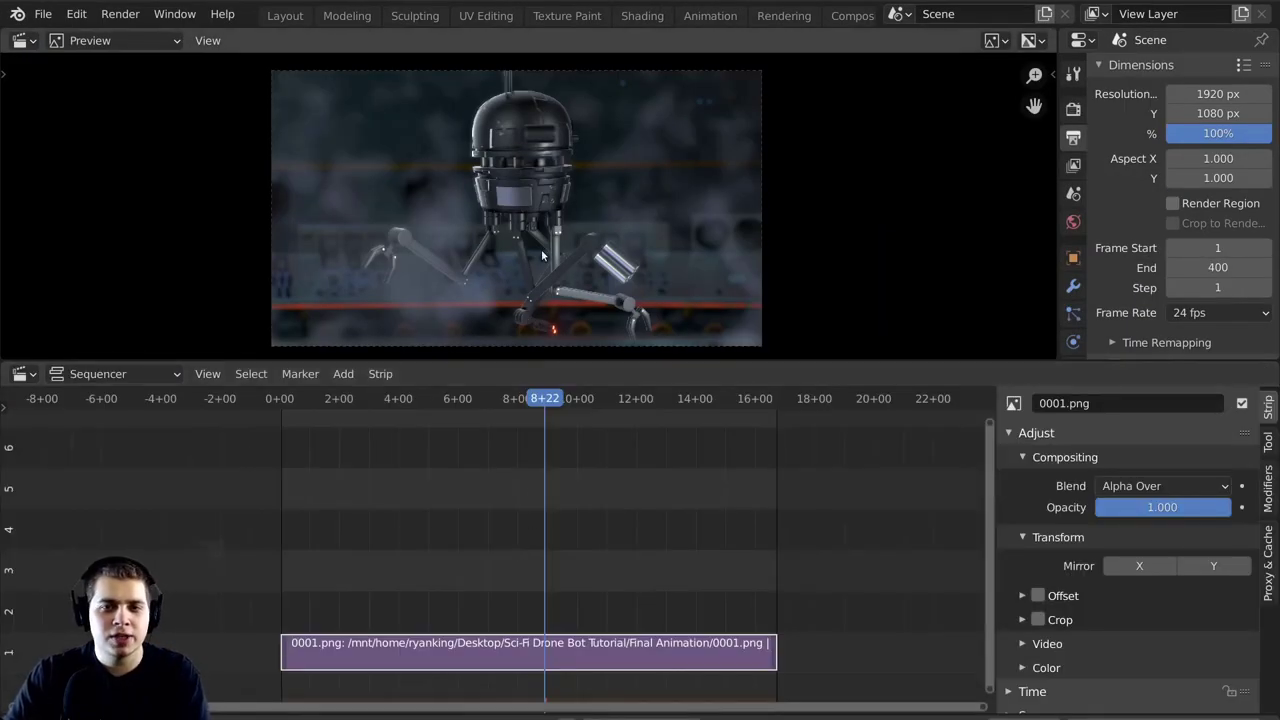
Maximize the sequencer preview and play the rendered image sequence to examine the finished fog and lighting.
key("ctrl+space")
key("space")
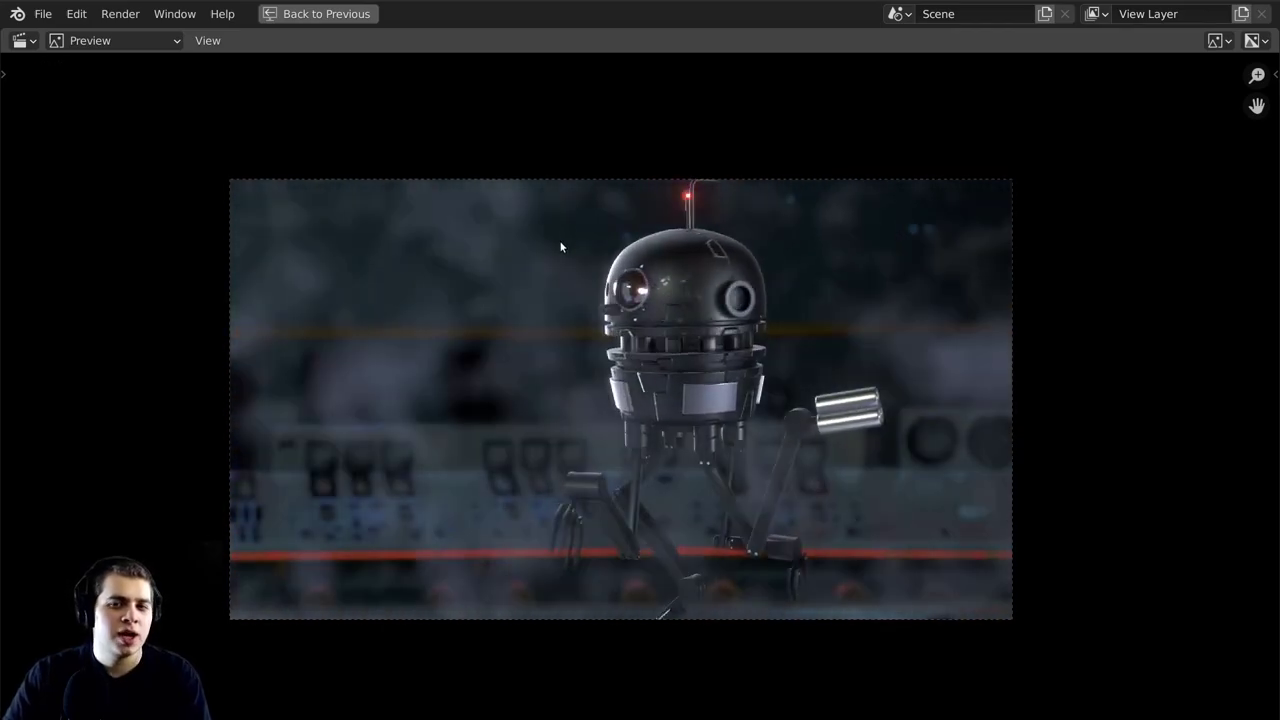
key("space")
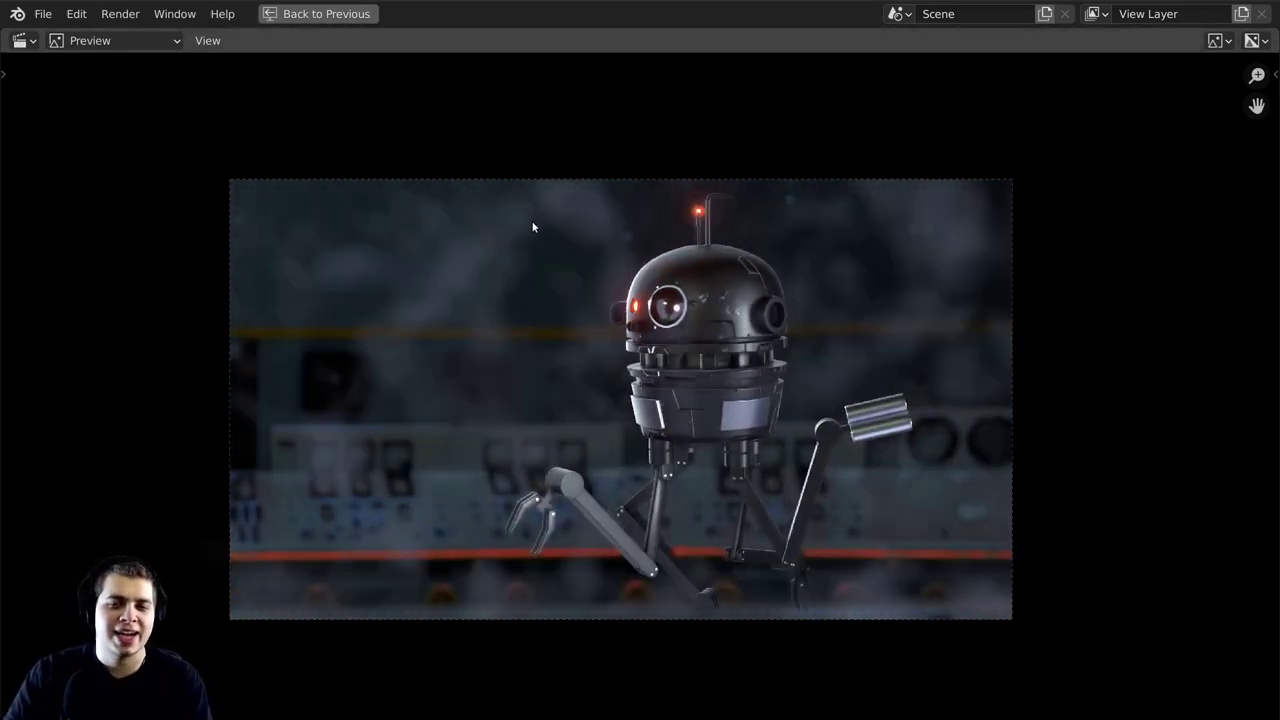
key("space")
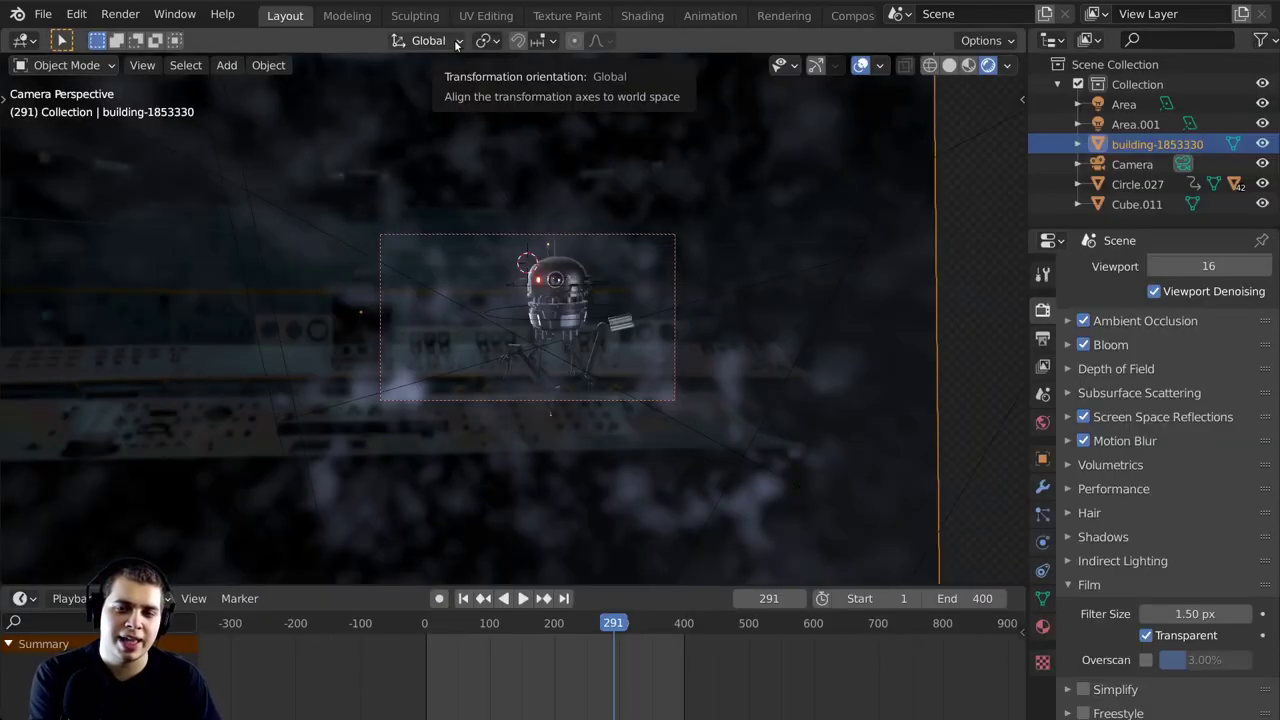
Fit the camera frame in the Layout workspace's viewport and play the animation to examine the fog's size and drift.
key("Home")
key("space")
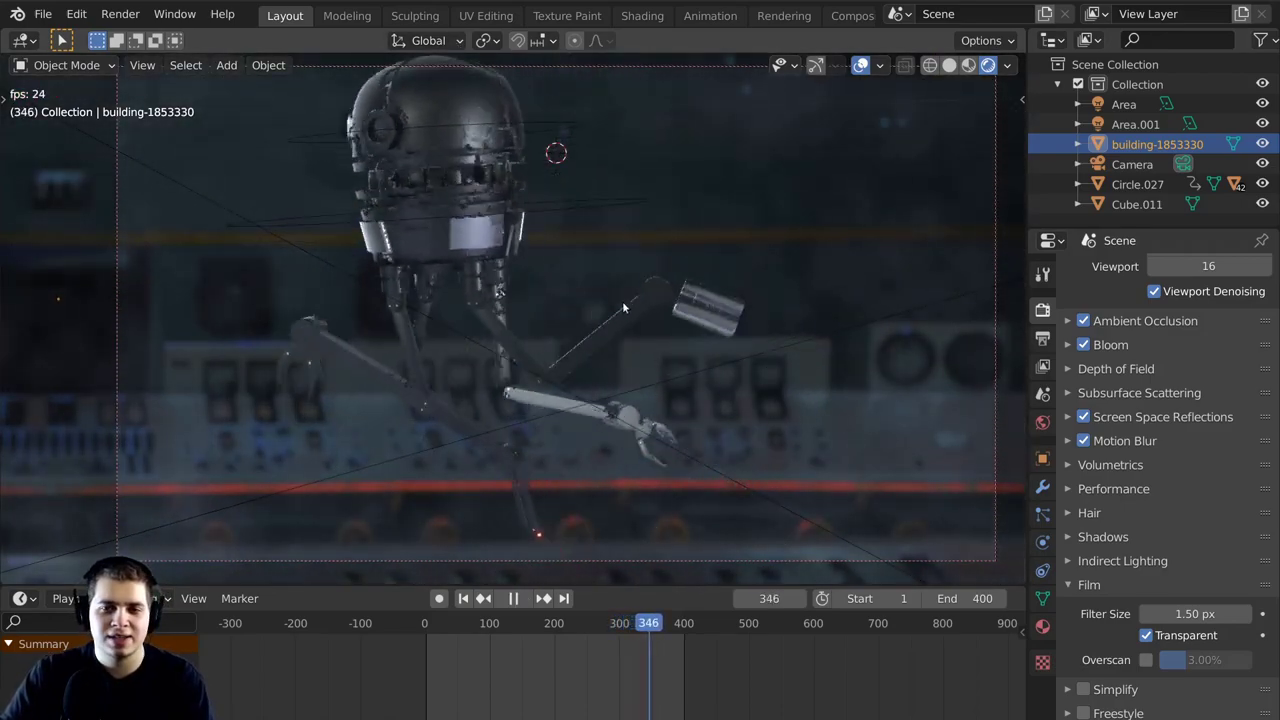
scroll(630, 310, "down", 1)
Open the Shading workspace and merge the graph editor area into the 3D viewport to enlarge the camera view.
left_click(642, 15)
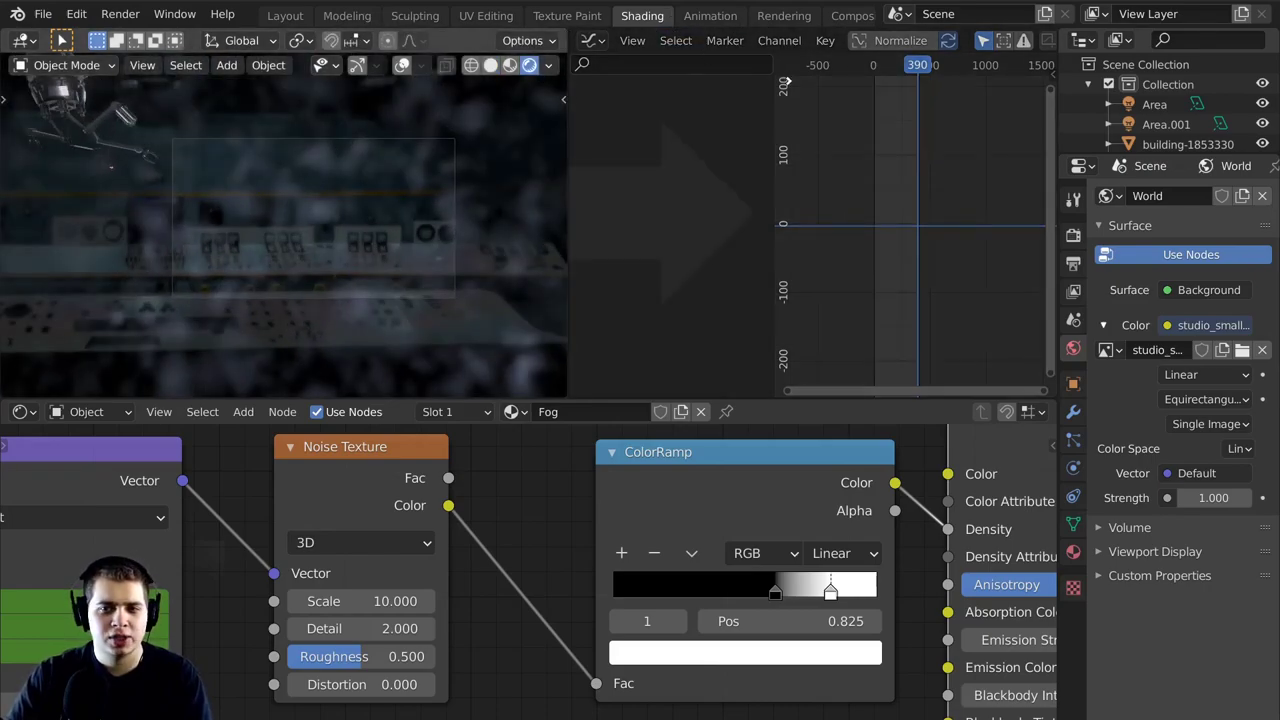
left_click_drag(735, 69, 734, 72)
middle_click_drag(618, 236, 546, 246, "shift")
Set the Fog material's Noise Texture scale to 5.000 and its ColorRamp black stop to 0.638, with the white stop near the end.
scroll(457, 623, "down", 4)
scroll(423, 628, "up", 3)
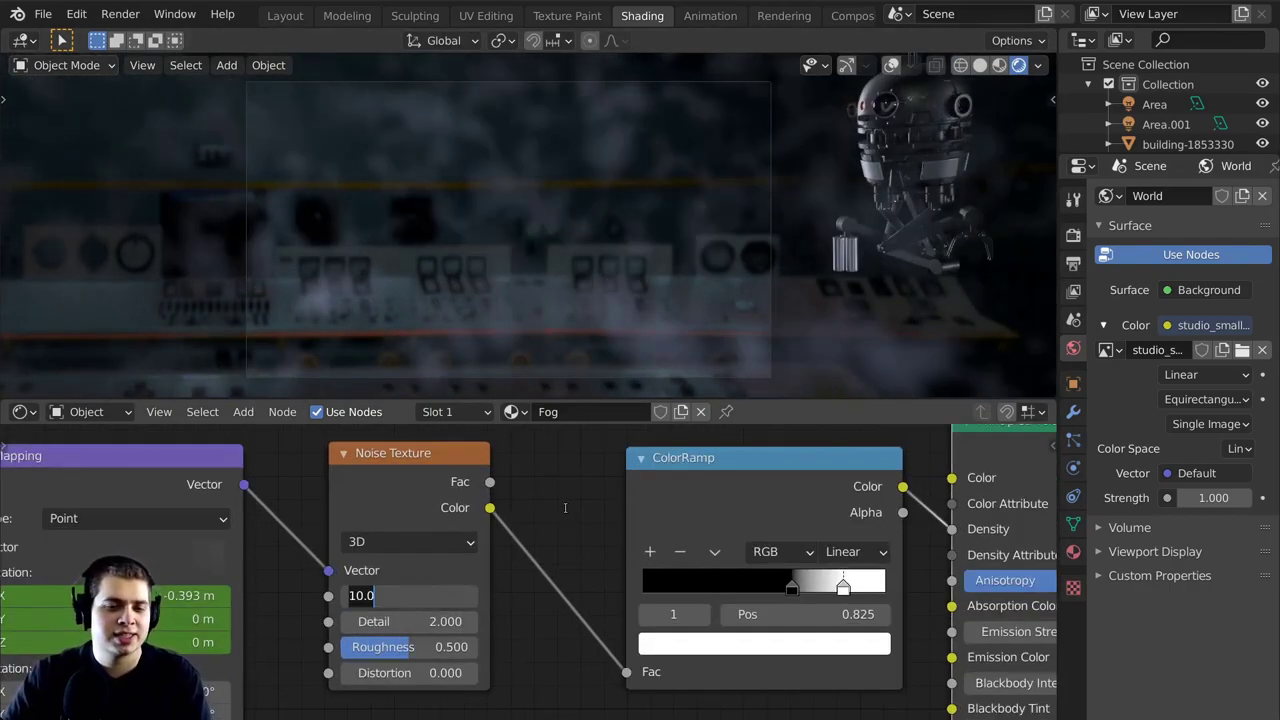
key("Return")
left_click_drag(790, 587, 889, 587)
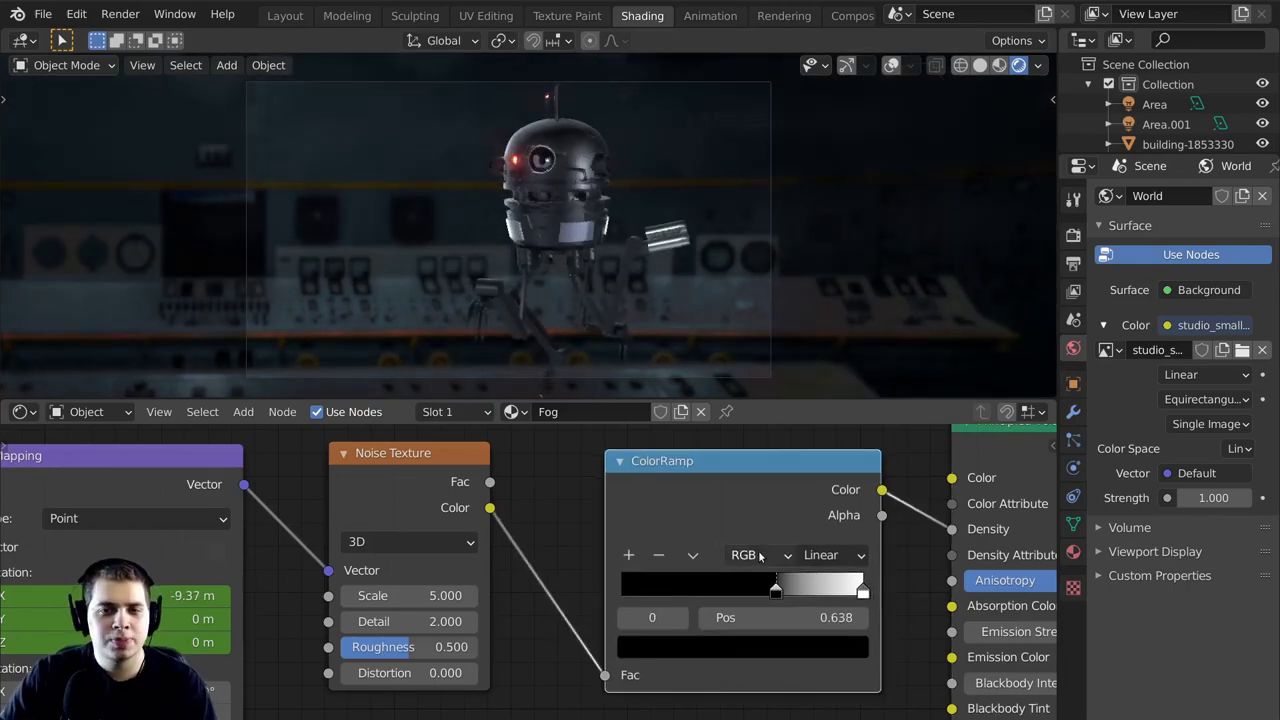
Preview the ColorRamp output on the fog cube and play the animation to examine how the noise drifts.
left_click_drag(709, 519, 718, 525)
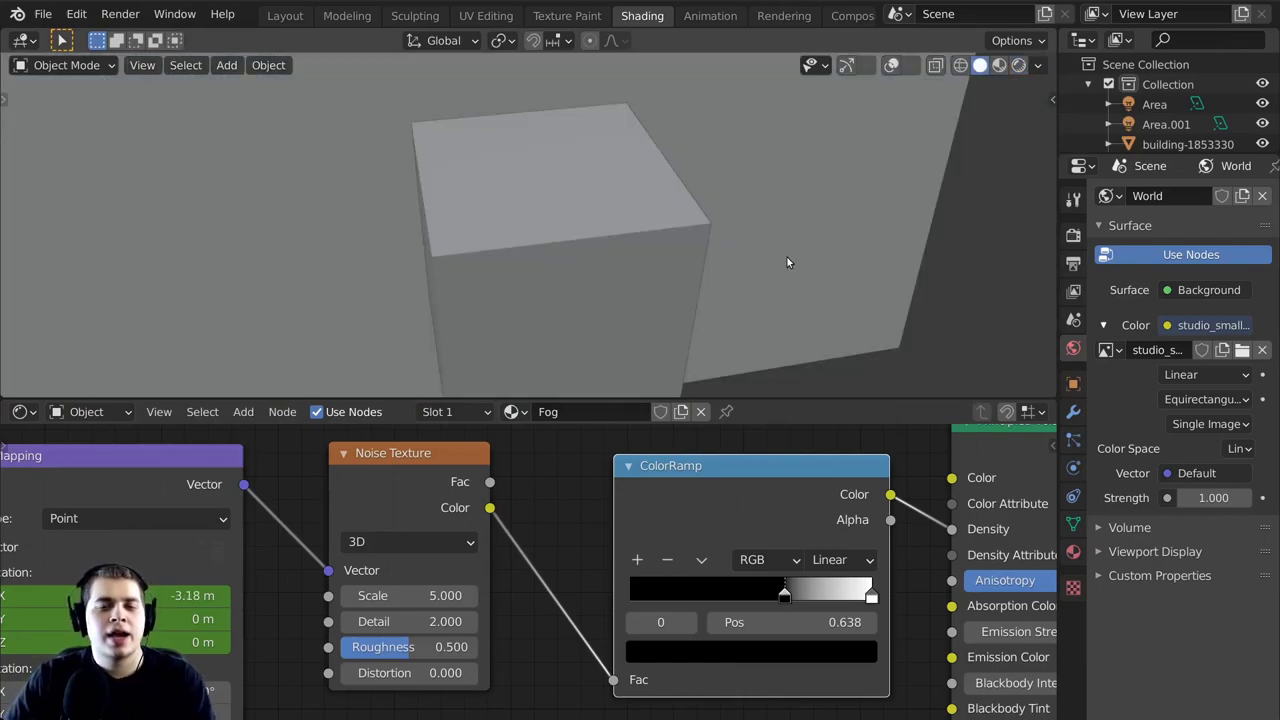
middle_click_drag(726, 236, 677, 221)
scroll(667, 225, "down", 2)
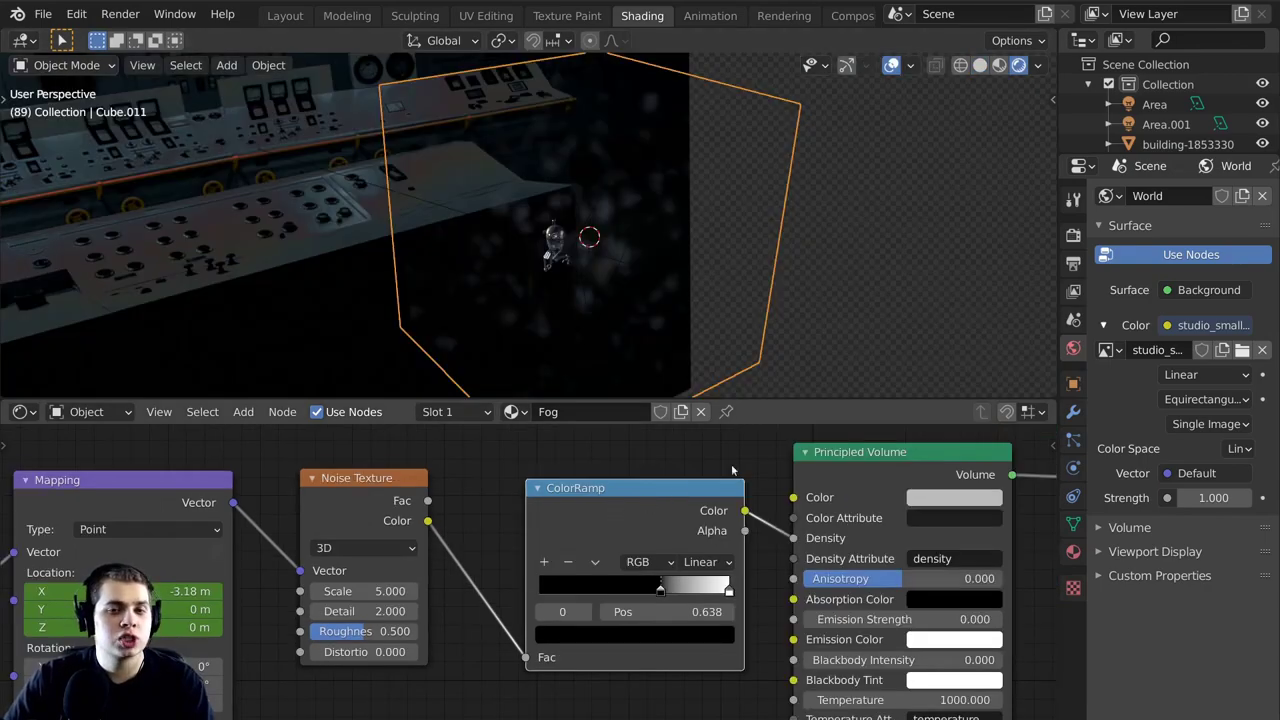
key("space")
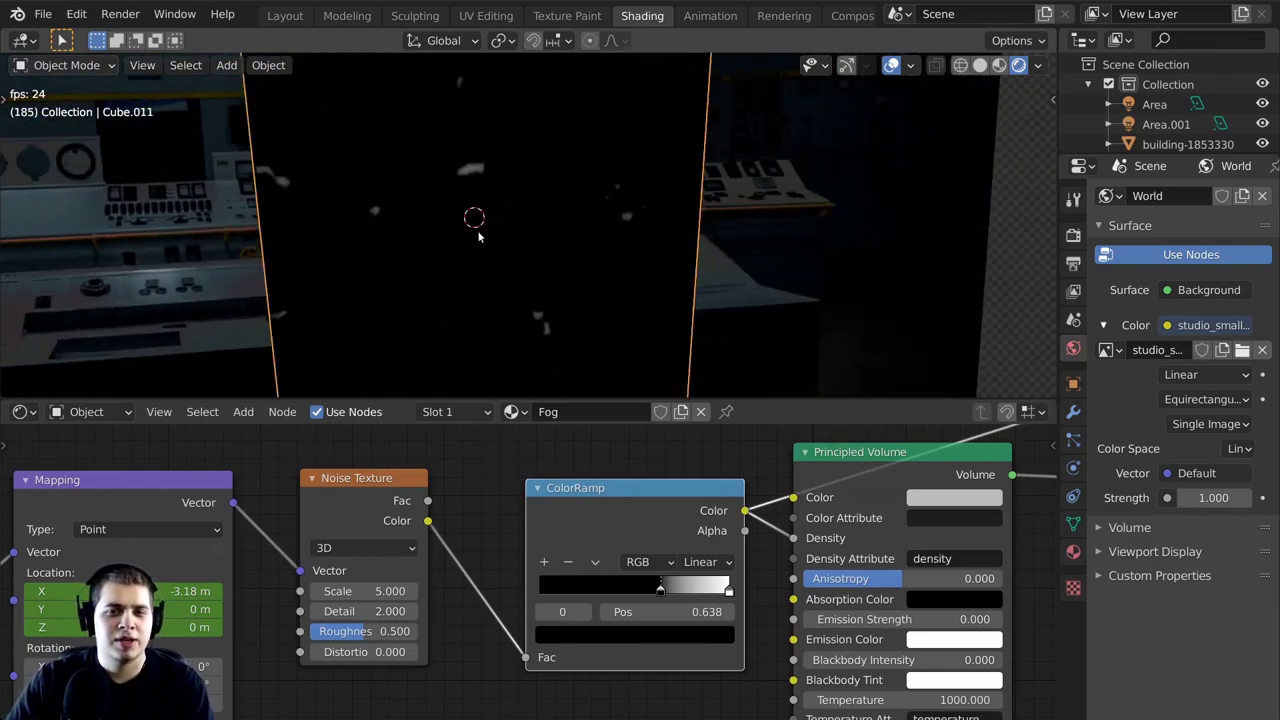
scroll(648, 555, "down", 3)
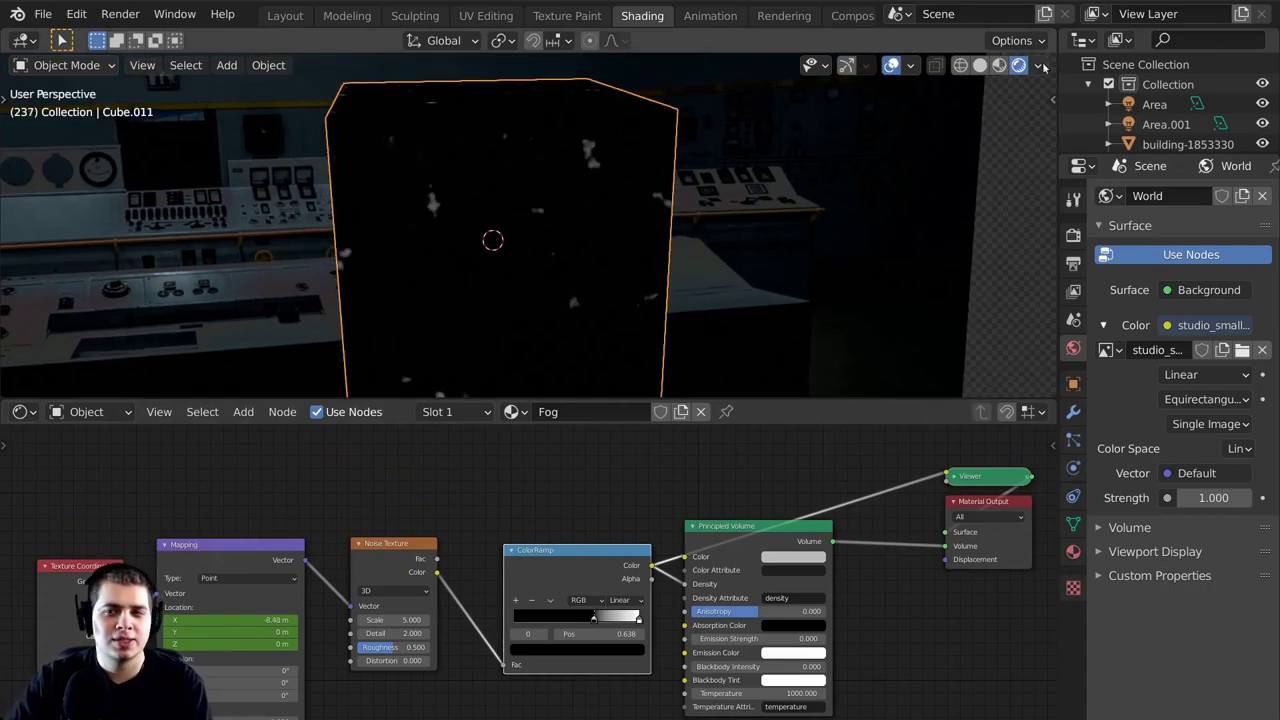
Split the 3D viewport, turn the new area into a Graph Editor, and show the animation curves of the Fog material's Mapping node.
left_click_drag(1053, 35, 505, 45)
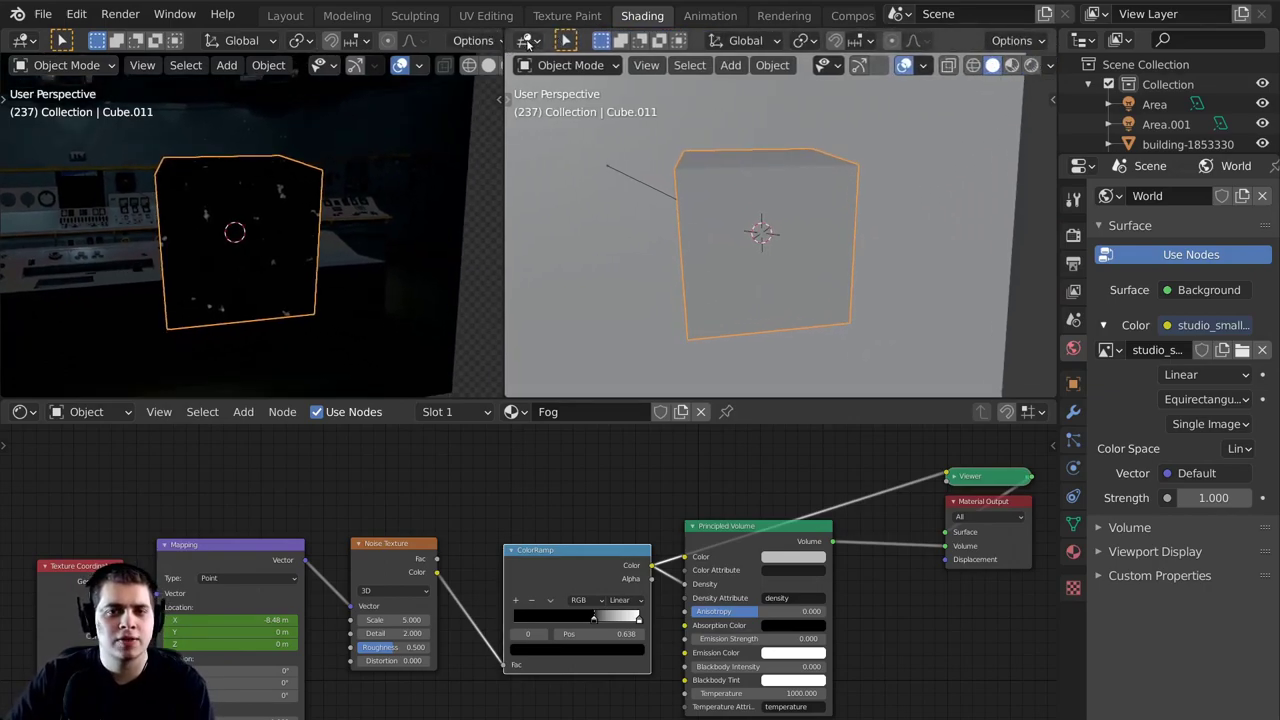
left_click(527, 41)
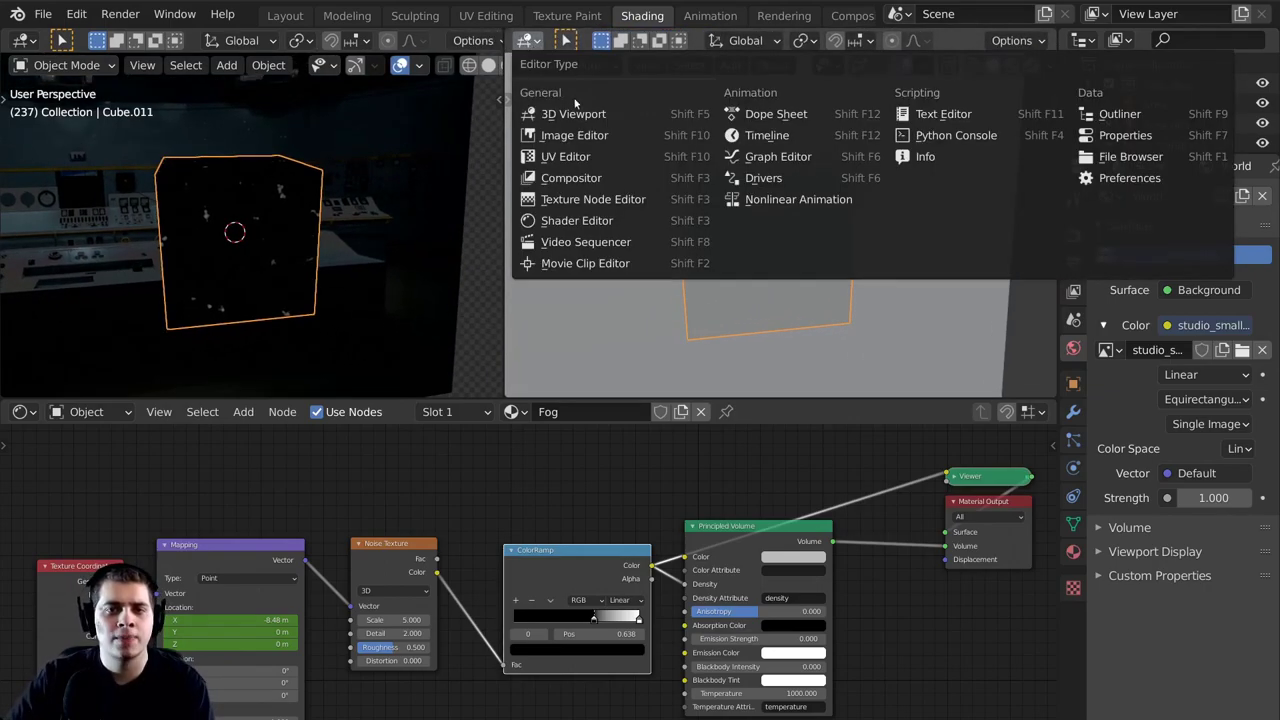
left_click(785, 157)
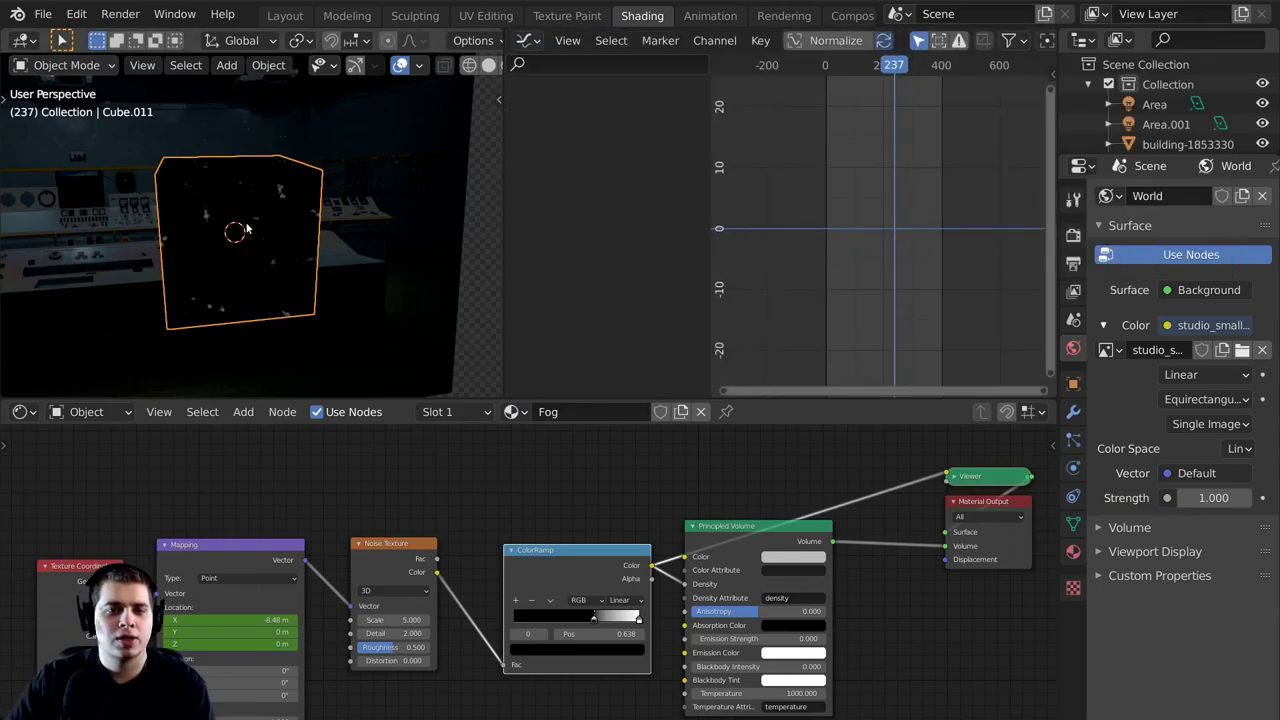
middle_click_drag(243, 229, 333, 252)
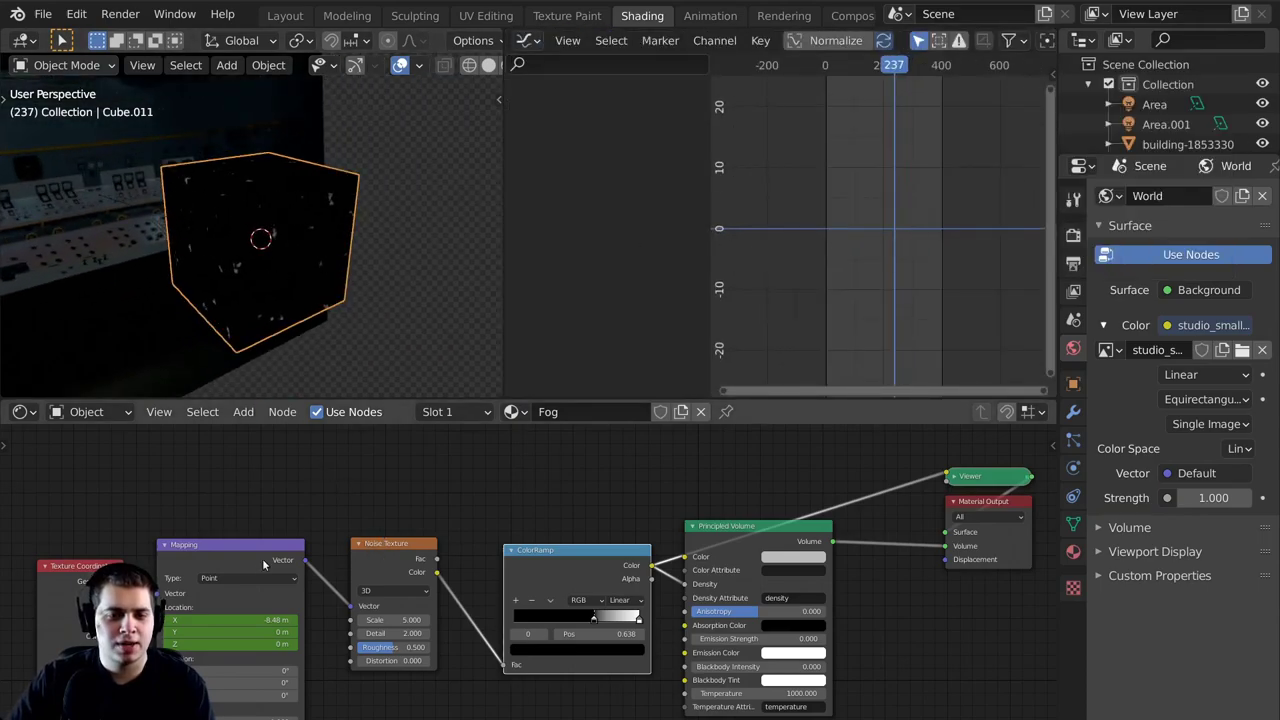
left_click_drag(228, 545, 259, 534)
left_click(266, 481)
right_click(313, 570)
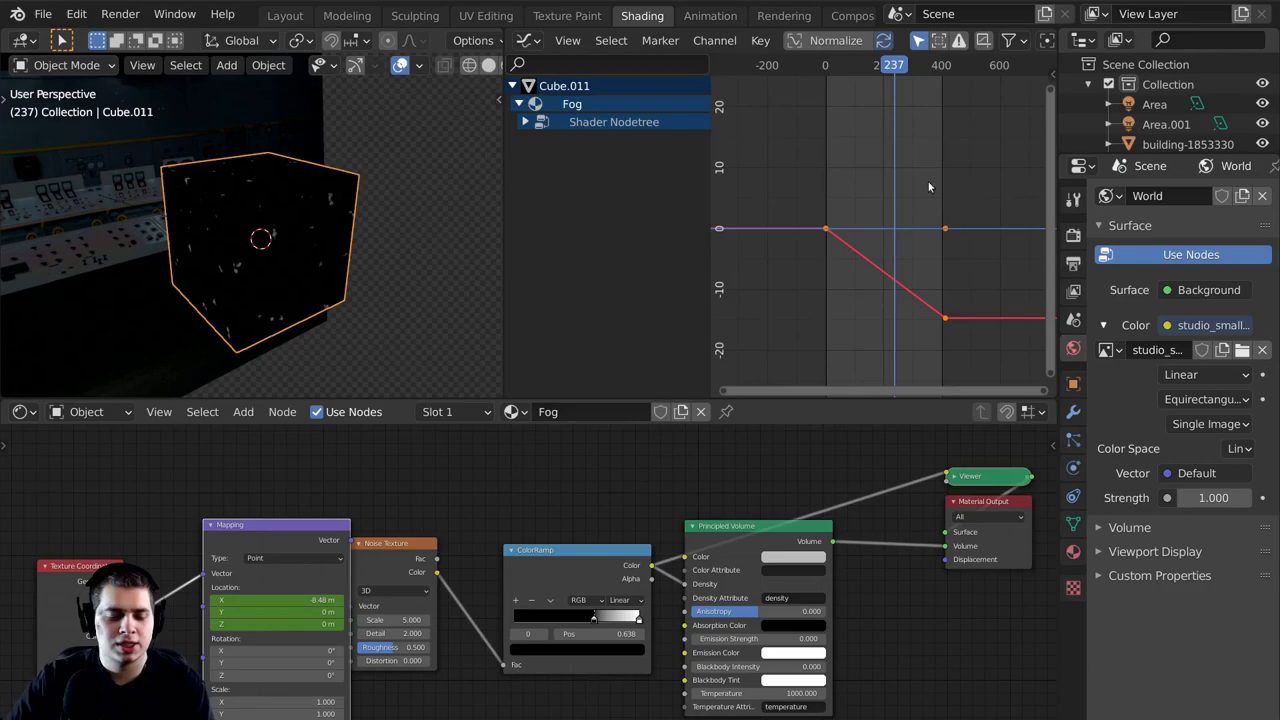
Shift only the end keyframes of the Mapping location curves about 469 frames forward in time and play the animation.
left_click(900, 161)
key("b")
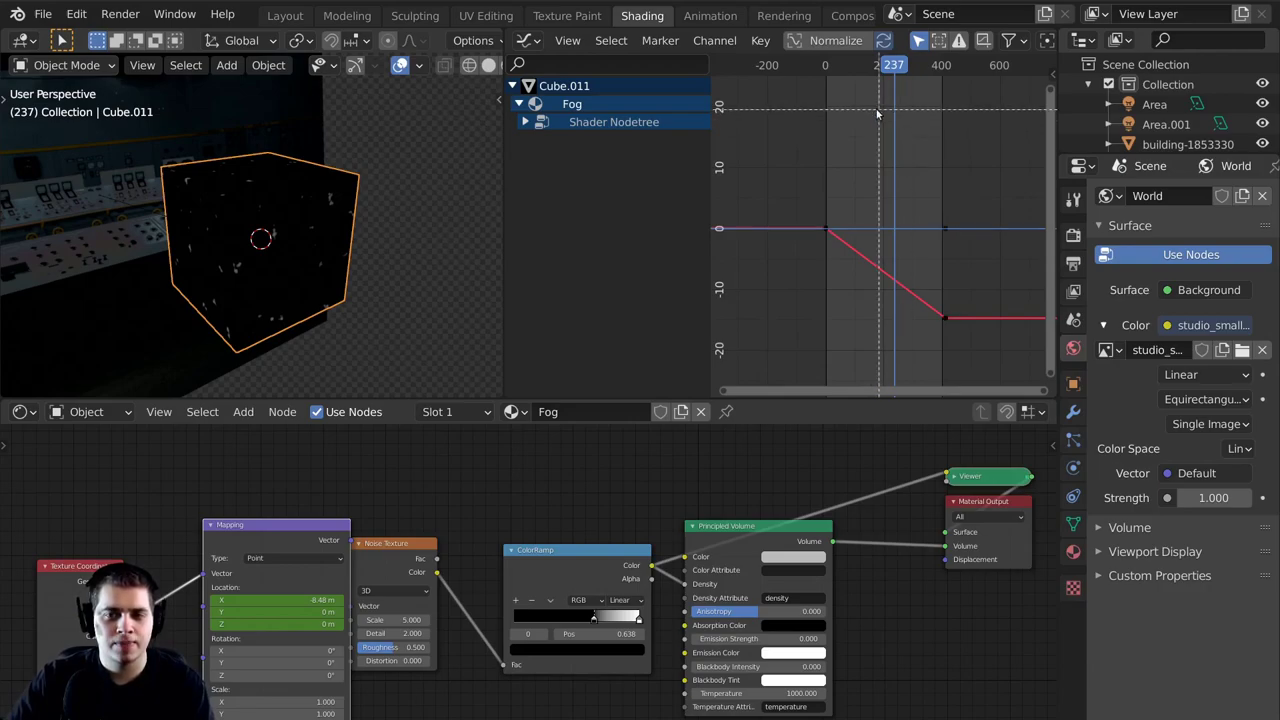
left_click_drag(893, 112, 1018, 396)
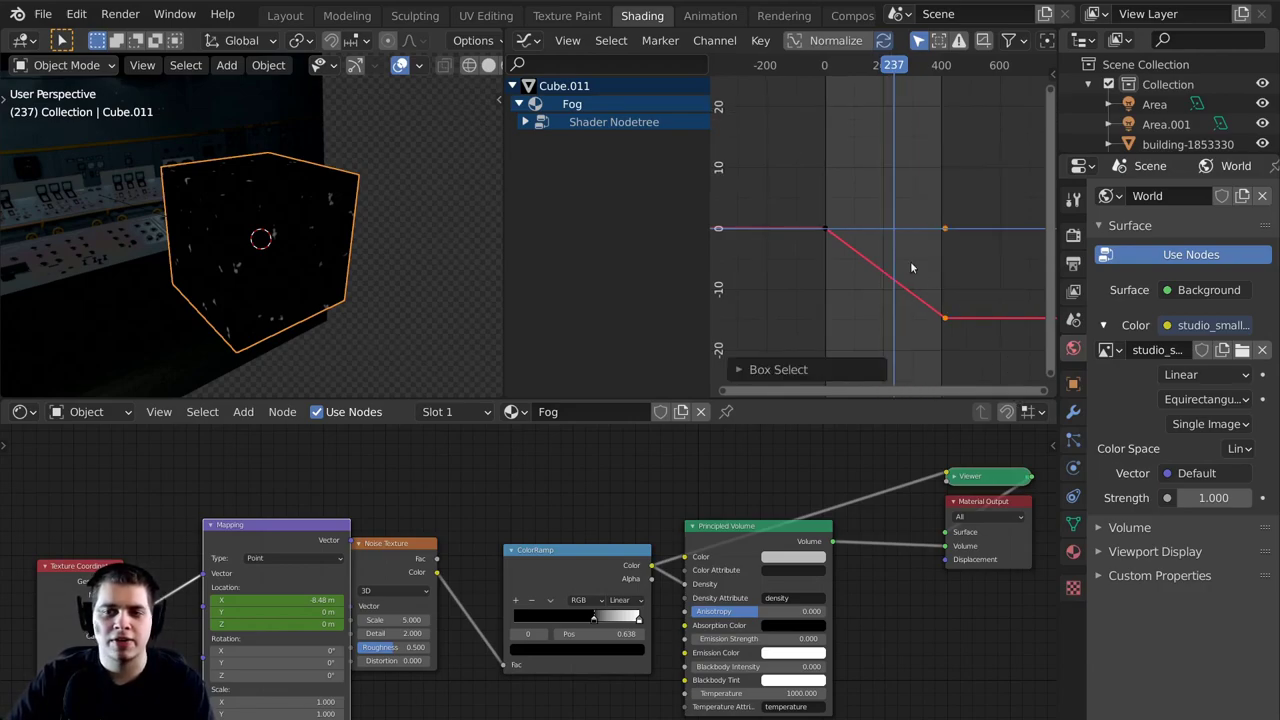
scroll(945, 241, "down", 1)
key("g")
left_click(900, 232)
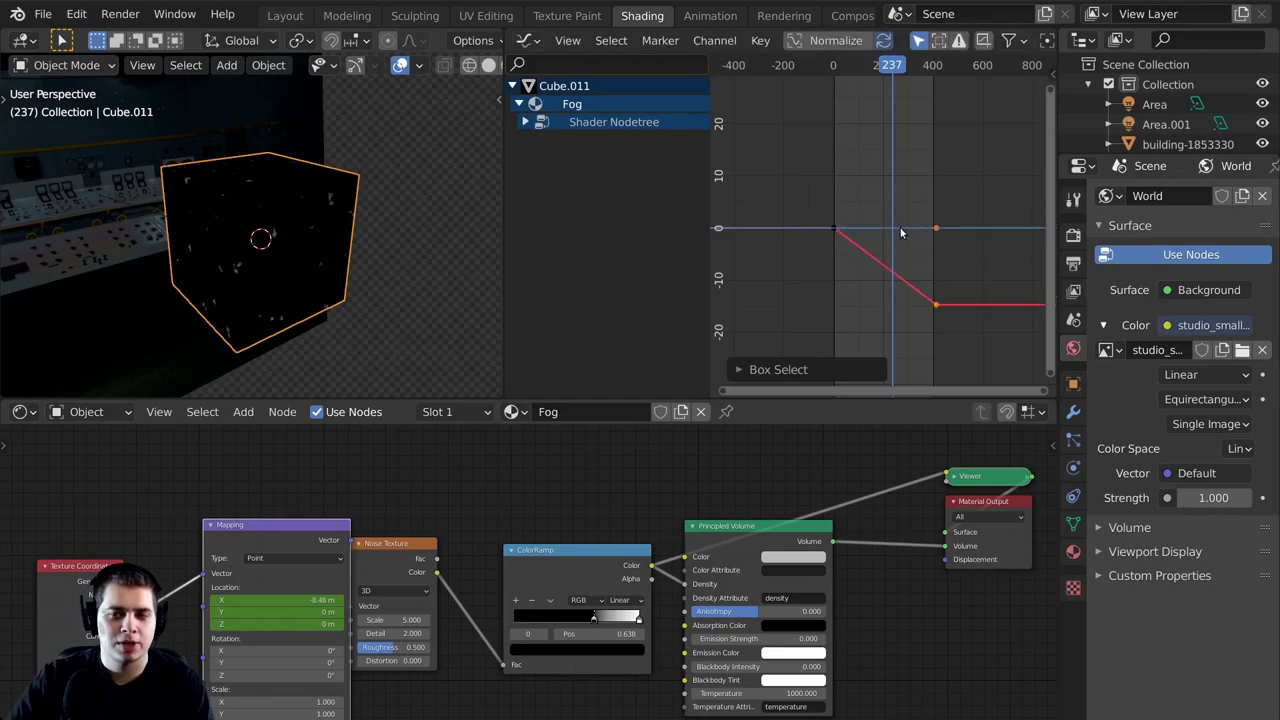
key("g")
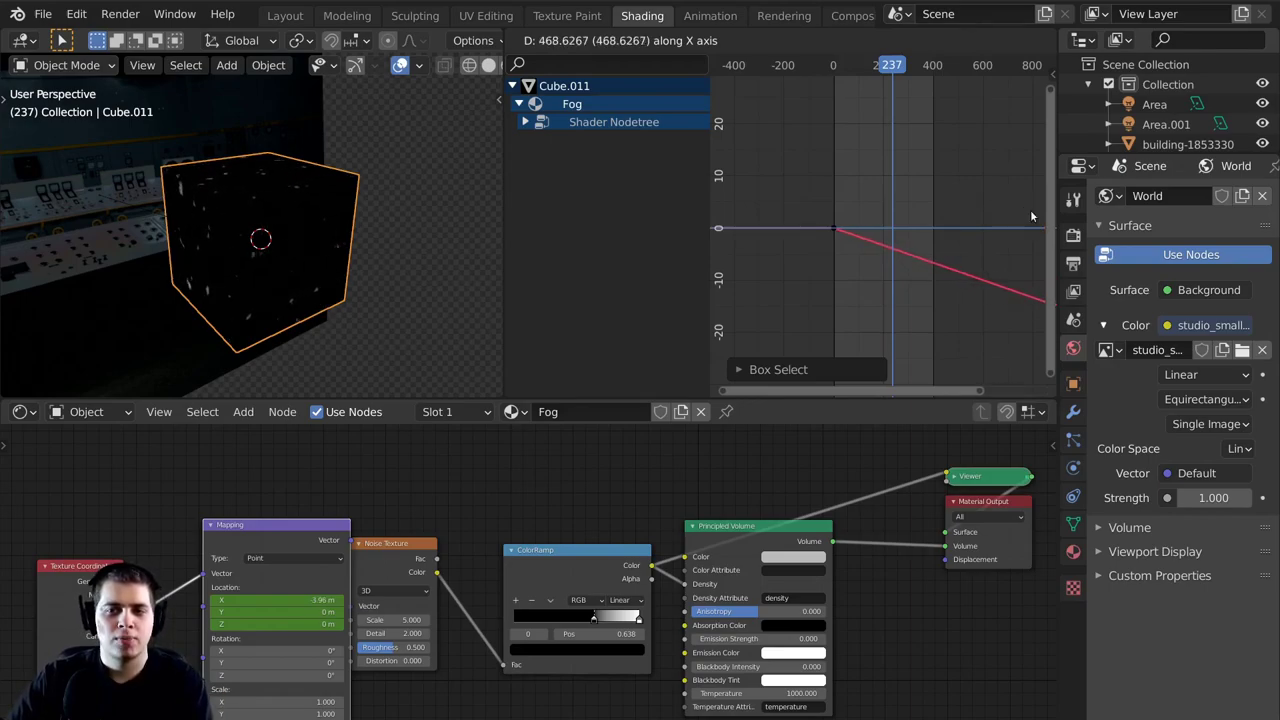
left_click(1032, 216)
key("space")
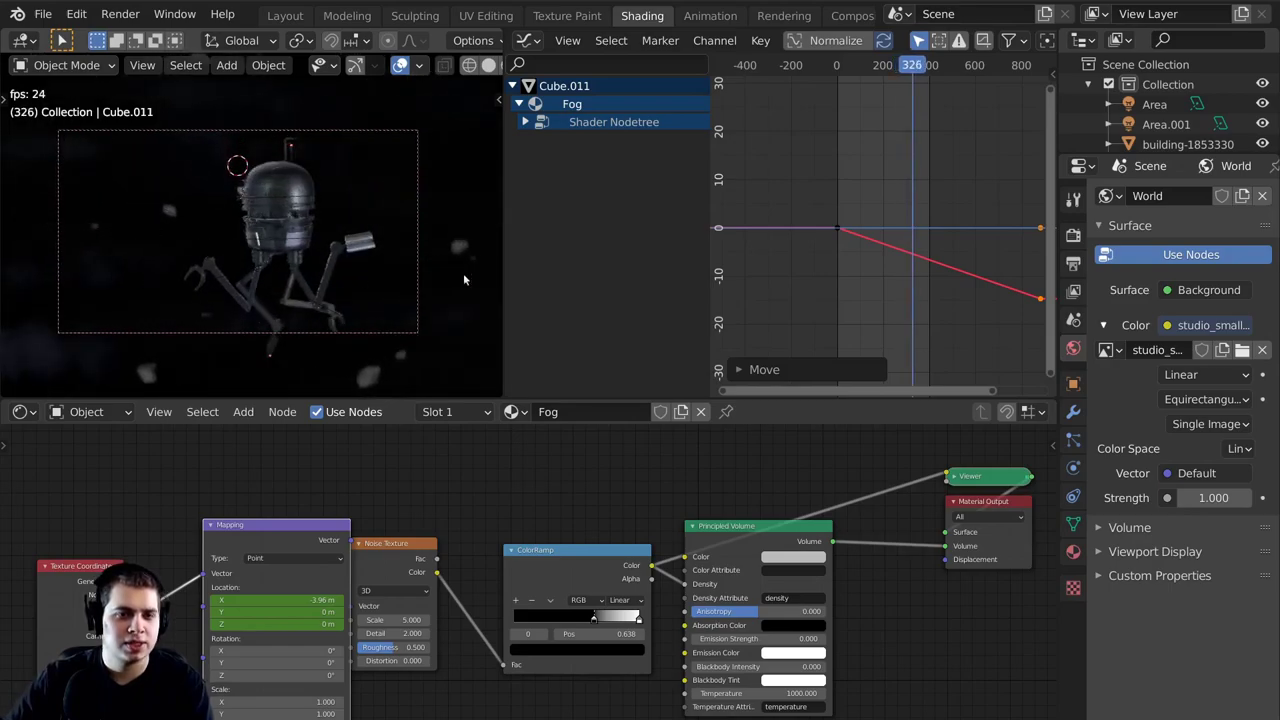
Slow the fog further by sliding the Mapping location's end keyframes out to about frame 1600, and check the drift in playback.
scroll(1006, 274, "down", 6)
key("g")
key("x")
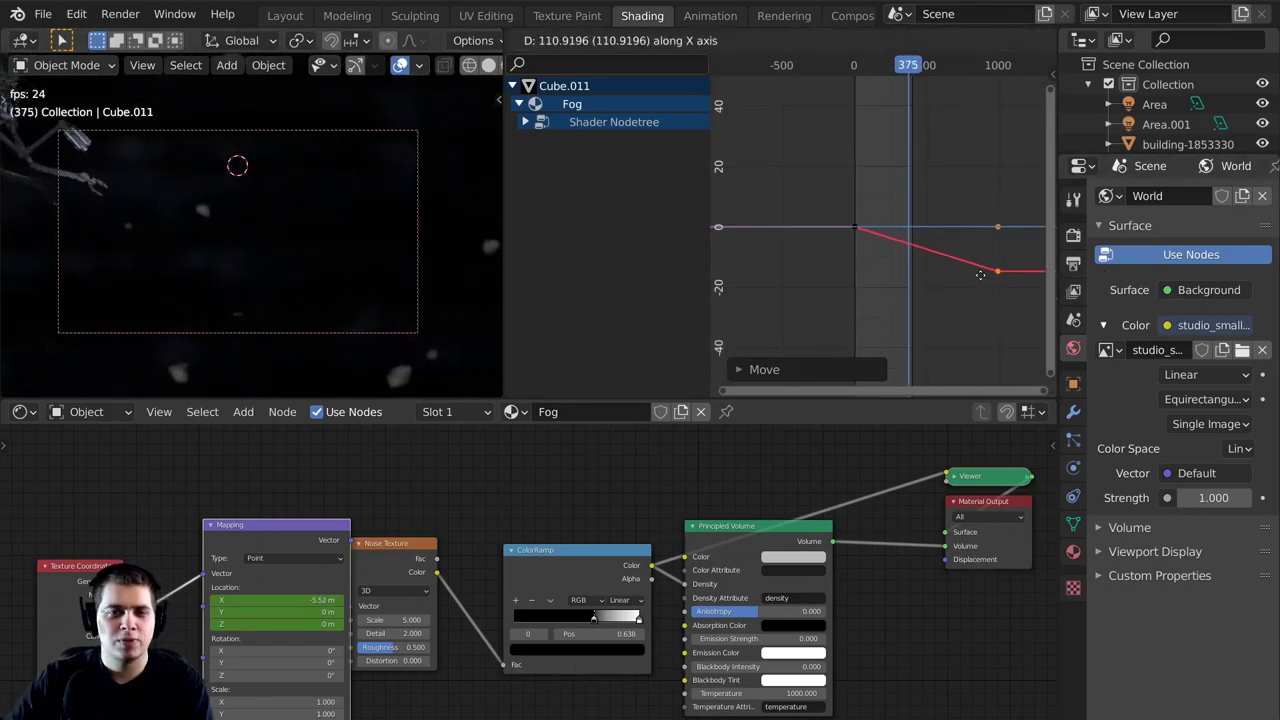
left_click(999, 267)
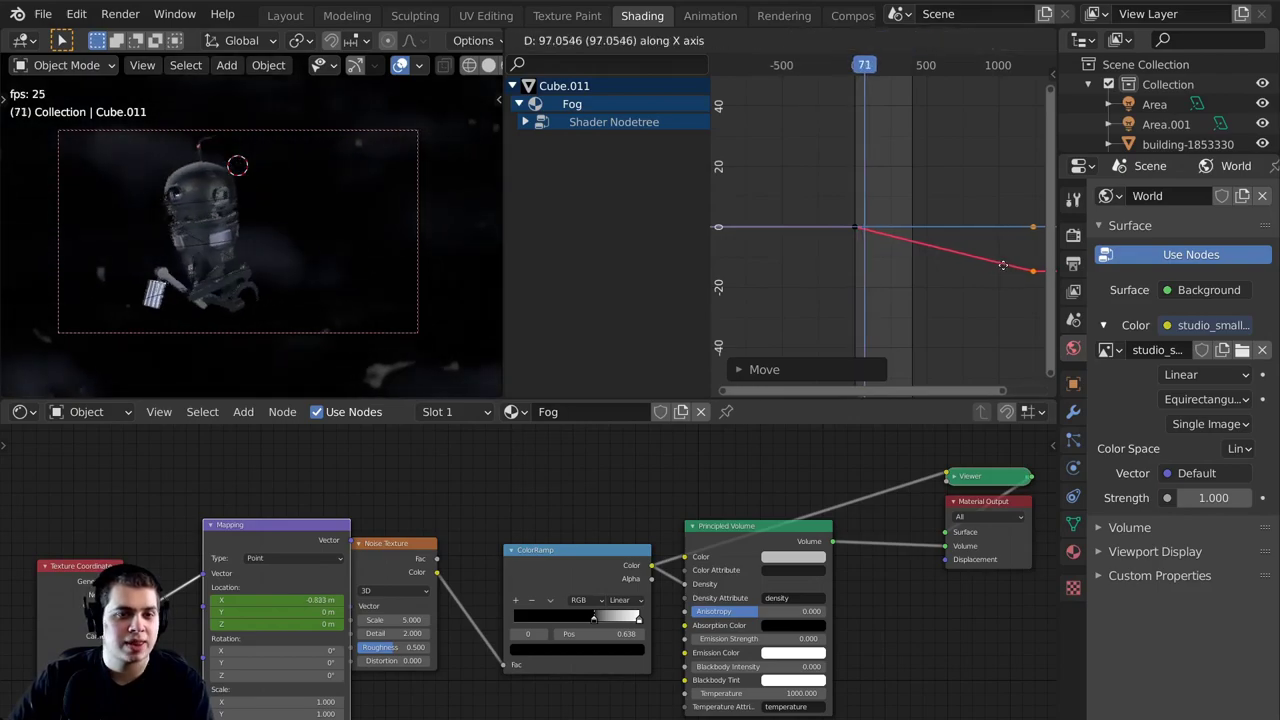
left_click(980, 261)
key("g")
key("x")
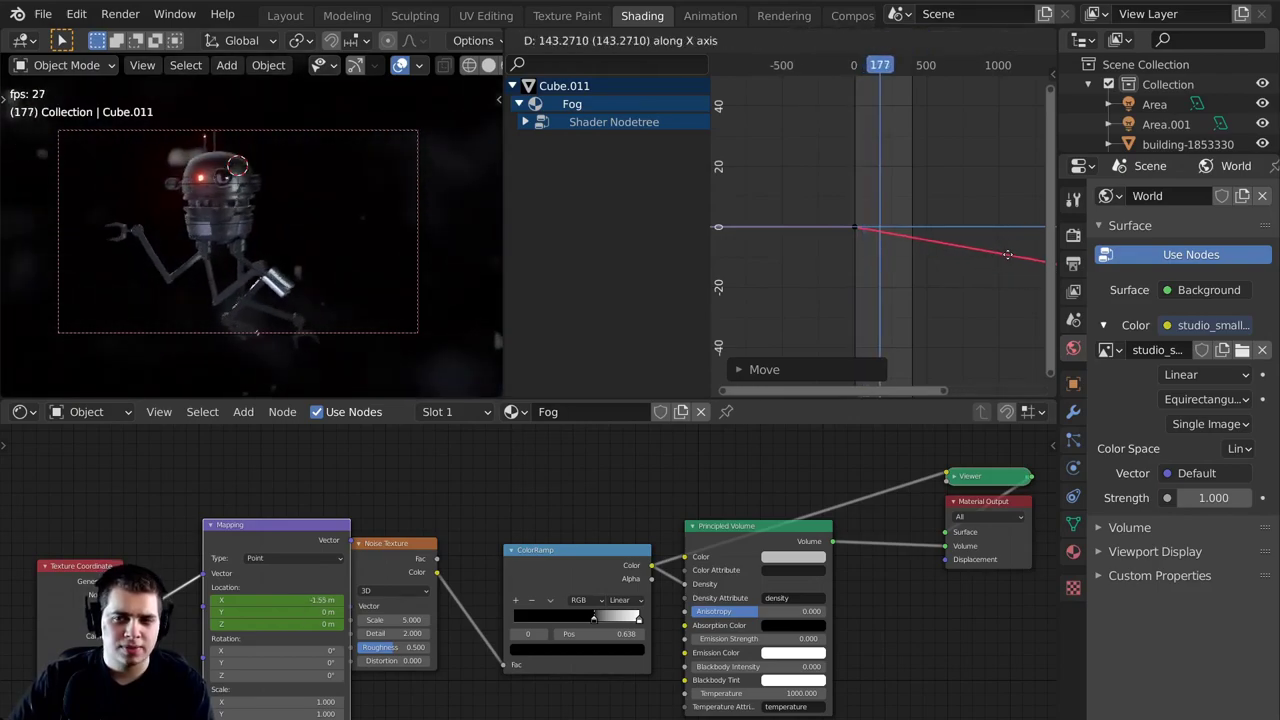
left_click(998, 253)
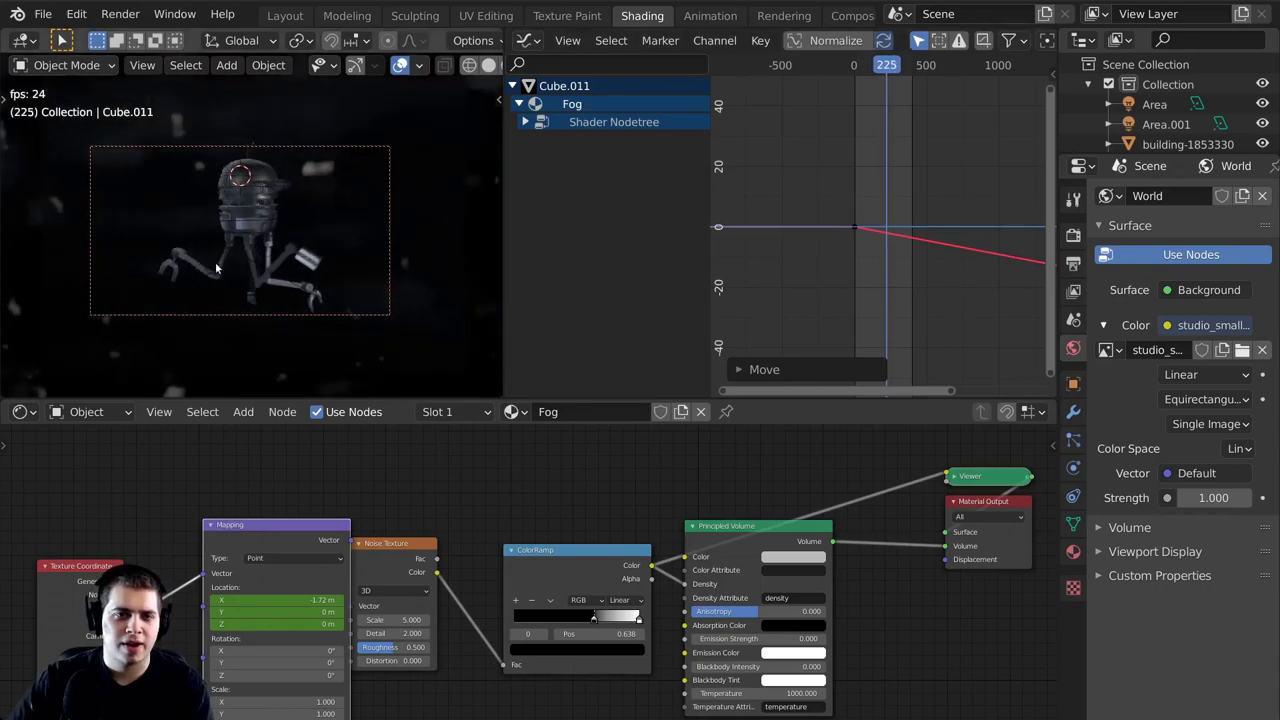
scroll(905, 207, "down", 2)
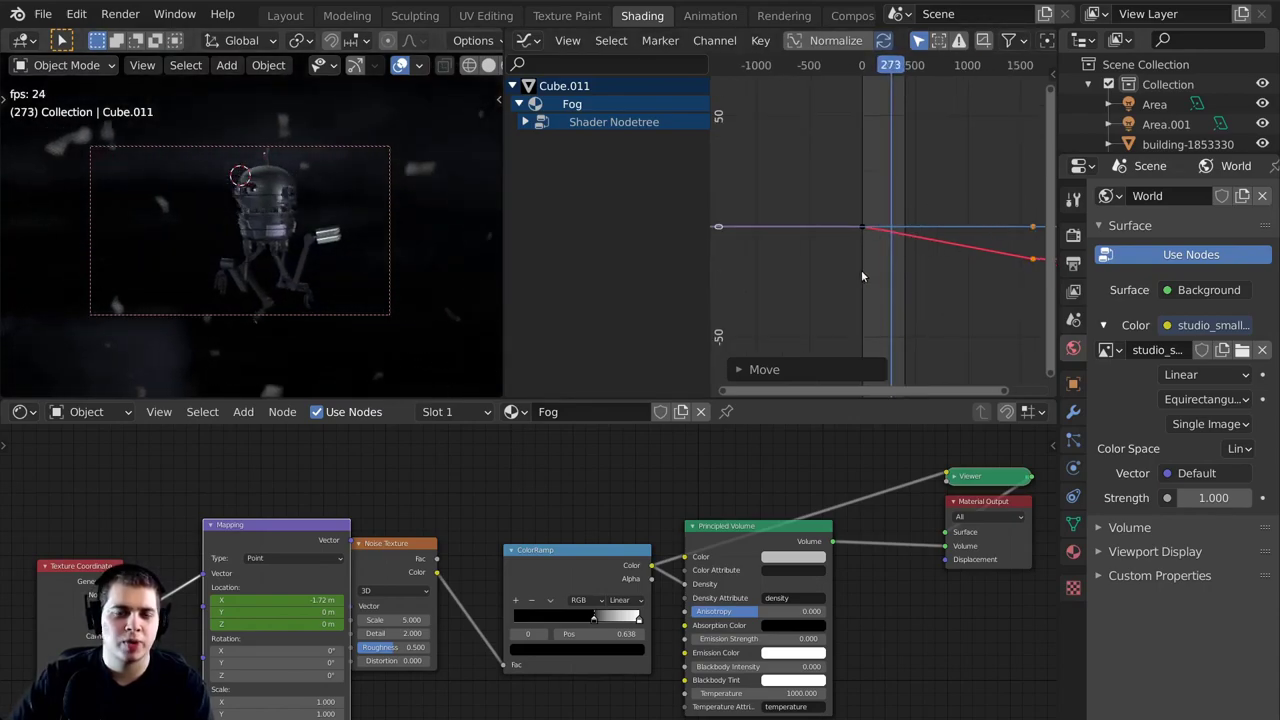
scroll(868, 264, "up", 2)
scroll(866, 260, "up", 1)
middle_click_drag(851, 227, 834, 223)
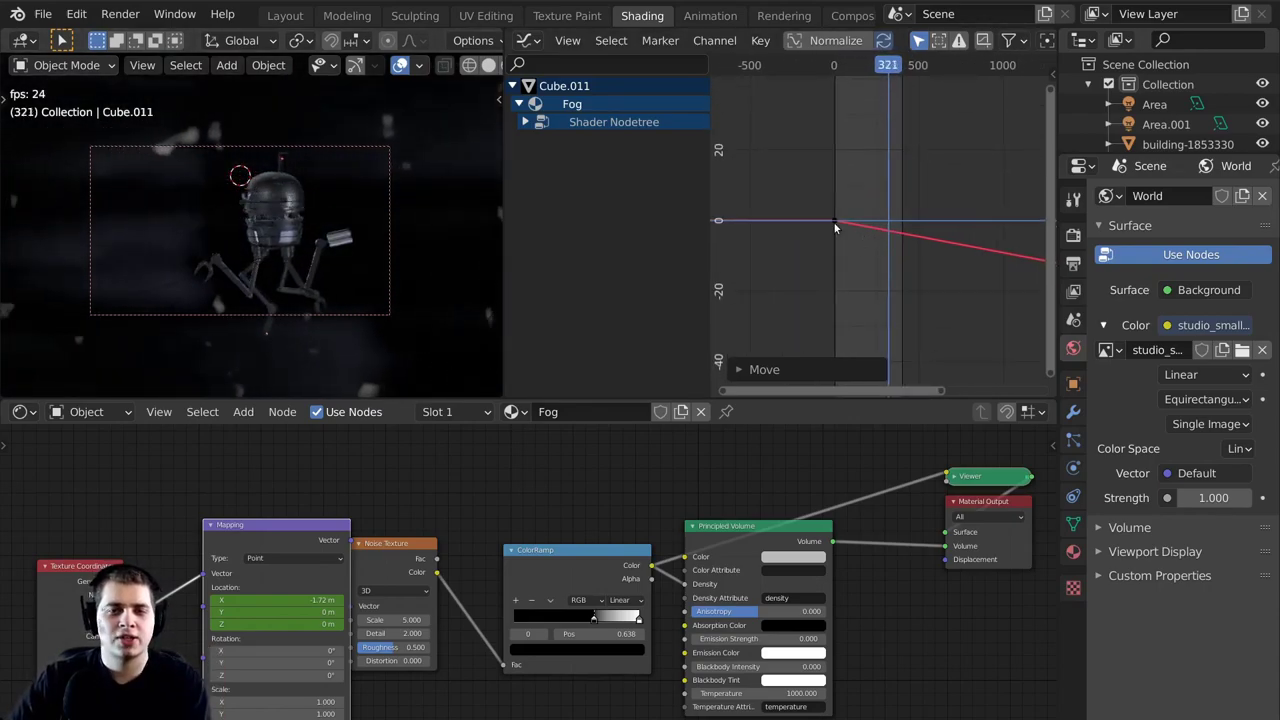
key("space")
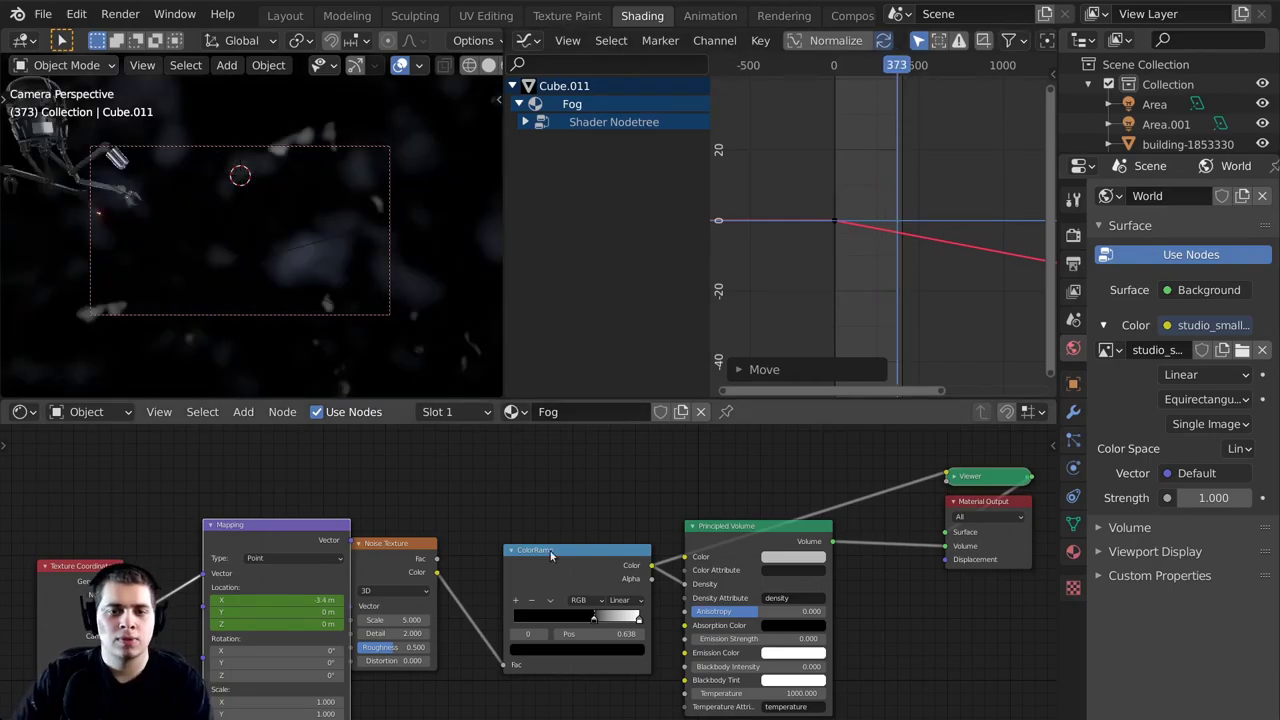
Remove the ColorRamp preview from the Fog material so the Principled Volume drives the Material Output again.
scroll(552, 554, "down", 2)
middle_click_drag(576, 563, 555, 567)
scroll(555, 567, "up", 1)
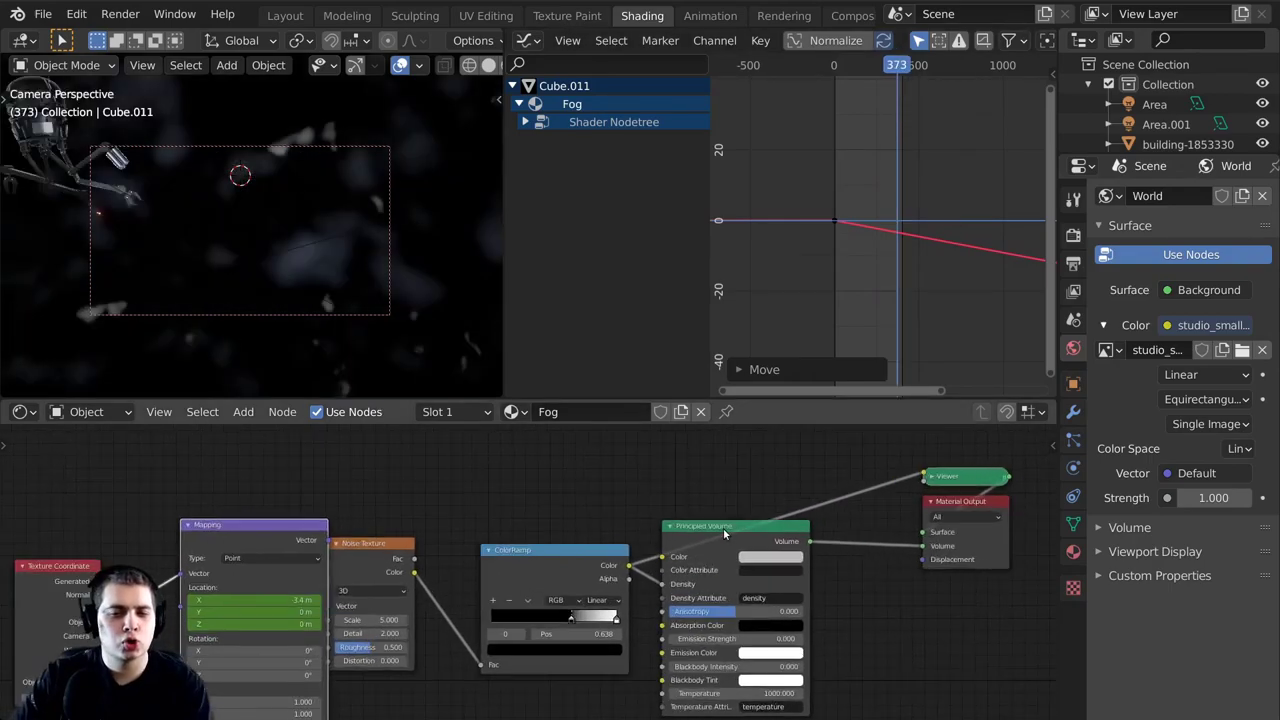
left_click(768, 539, "ctrl+shift")
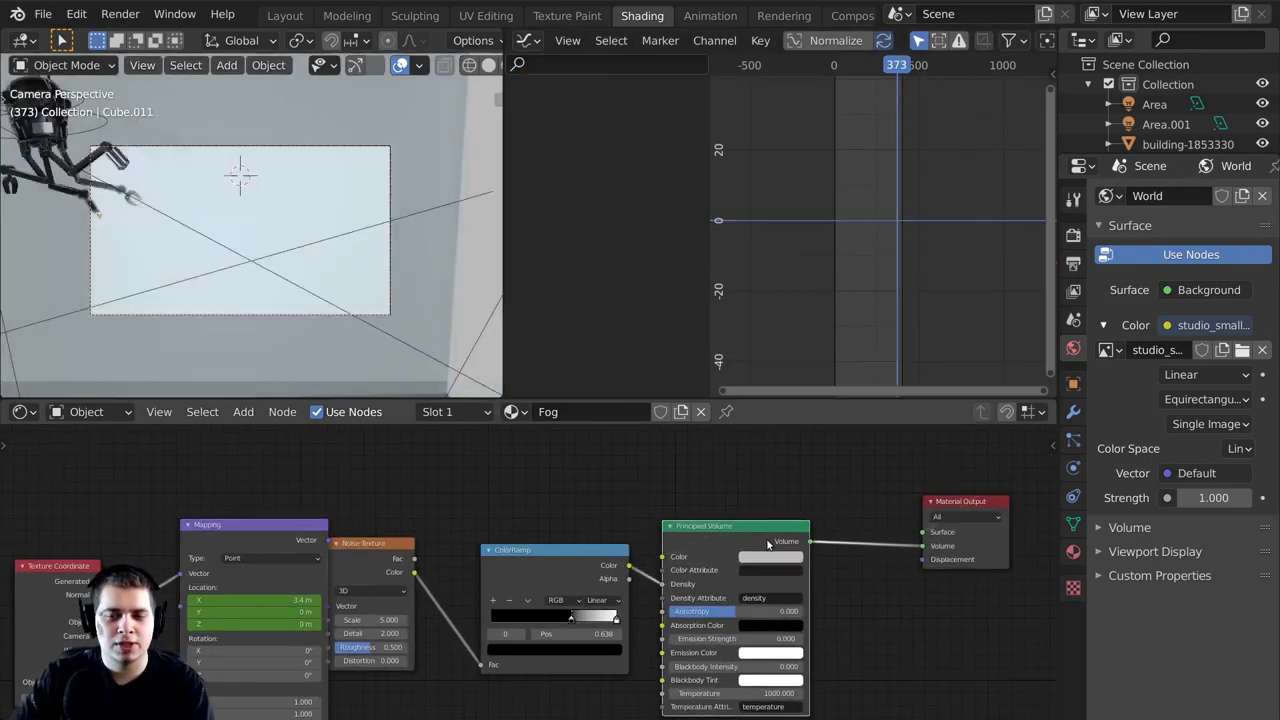
scroll(216, 177, "up", 2)
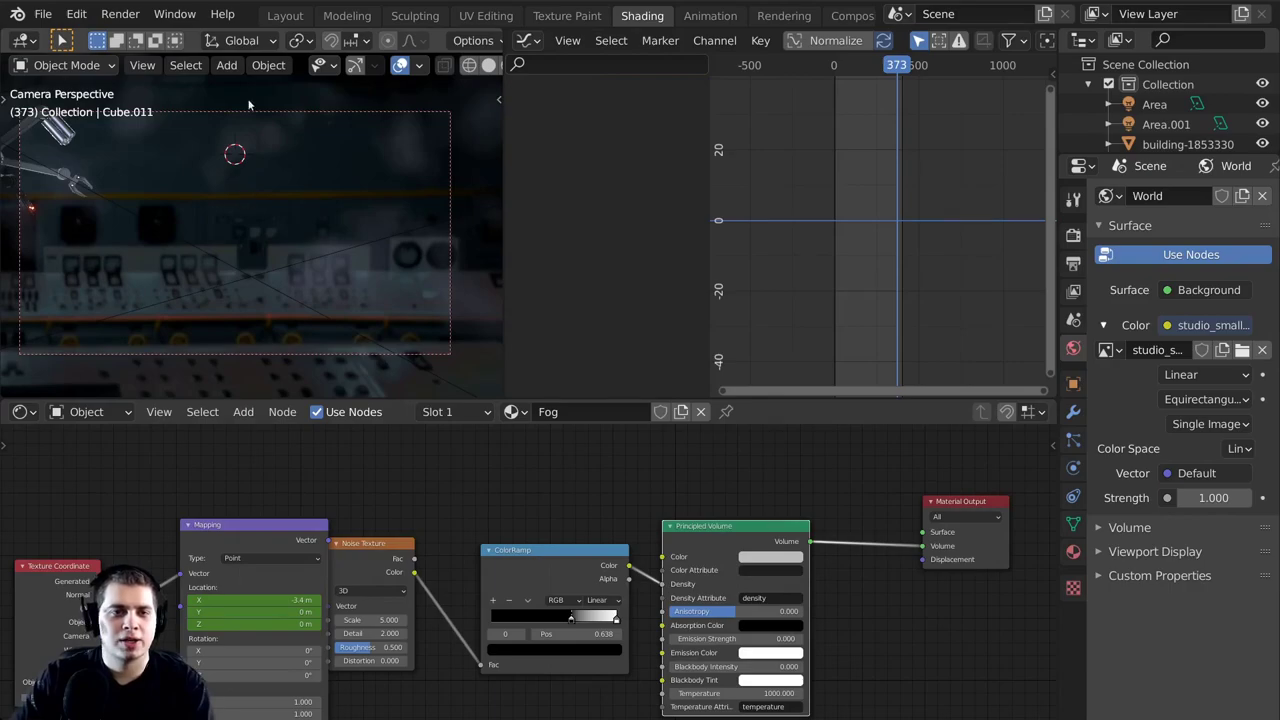
Open the Layout workspace, enlarge the camera view, deselect everything, and play the animation to examine the slower fog.
left_click(285, 15)
key("space")
key("KP_0")
scroll(687, 438, "up", 3)
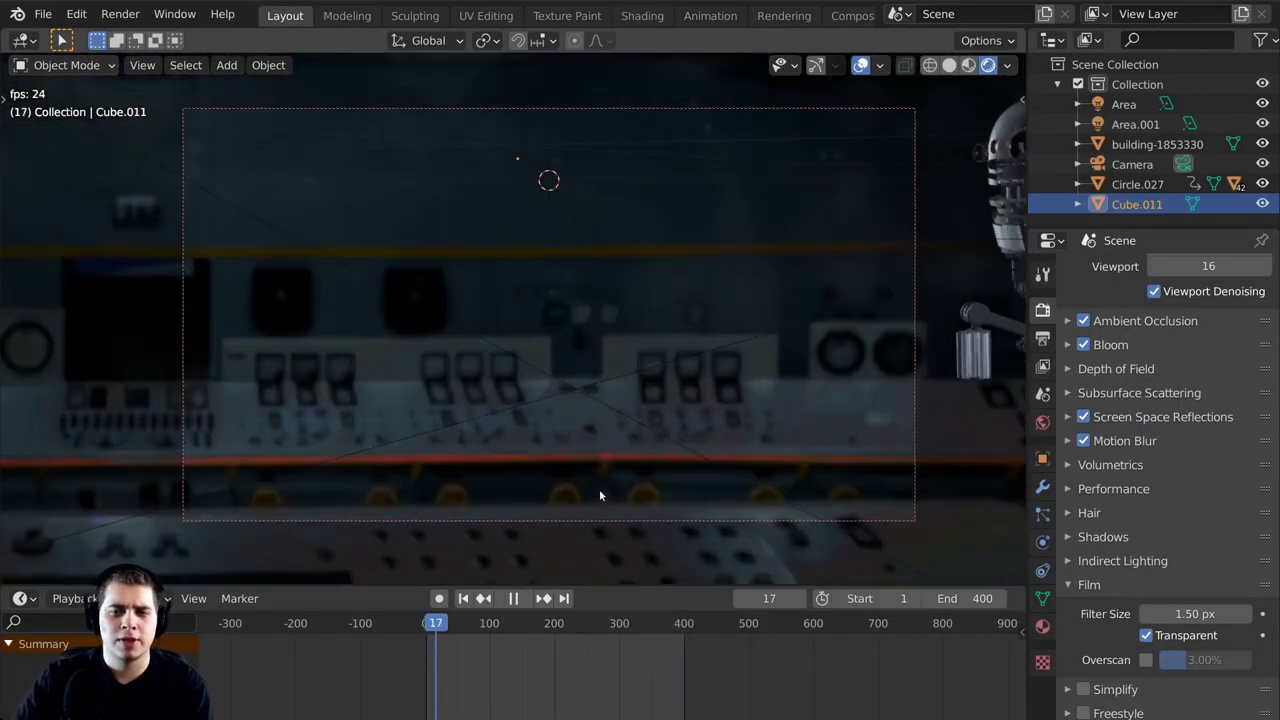
key("alt+a")
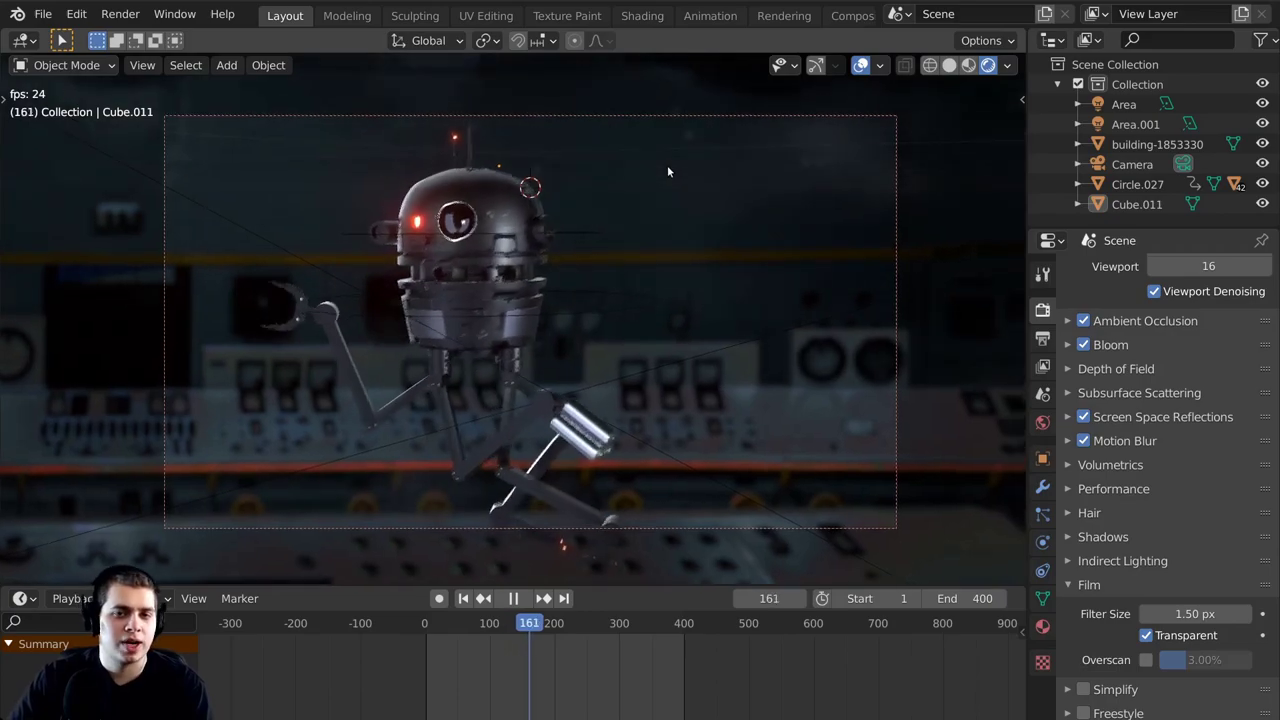
key("space")
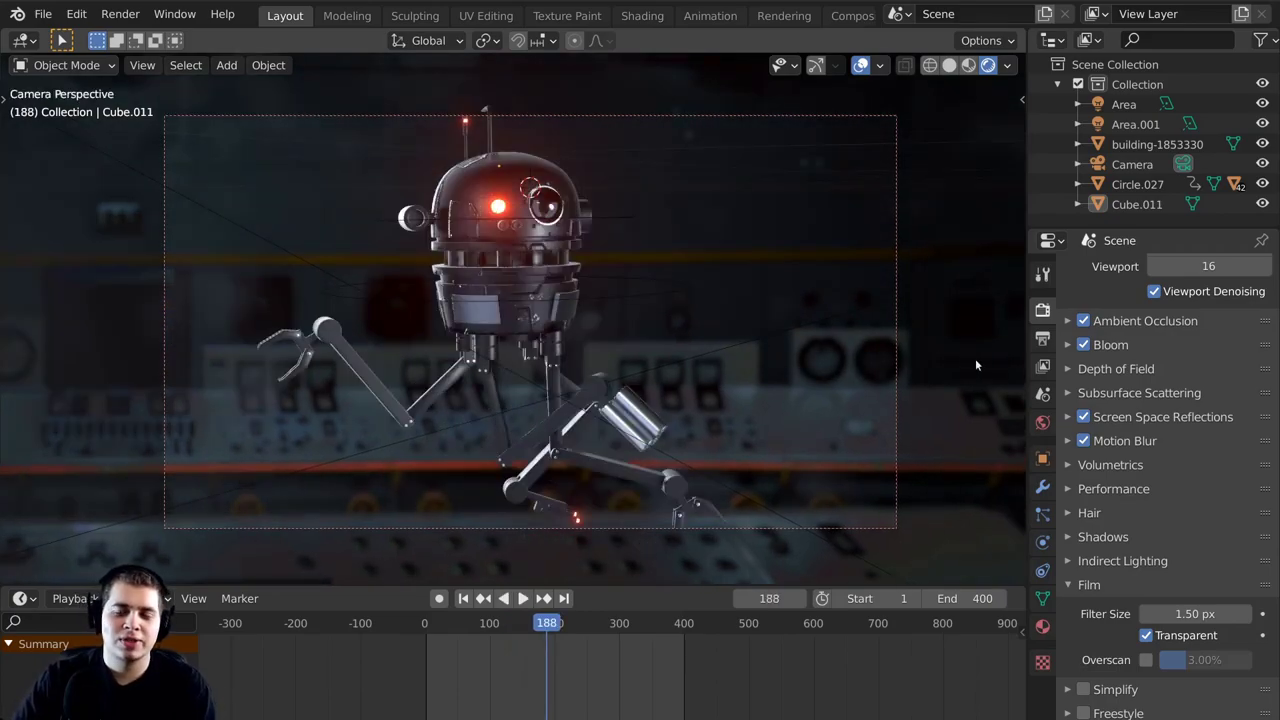
Set the render output folder to "rendered image" in Sci-Fi Drone Bot Tutorial, with PNG as the file format.
left_click(1041, 341)
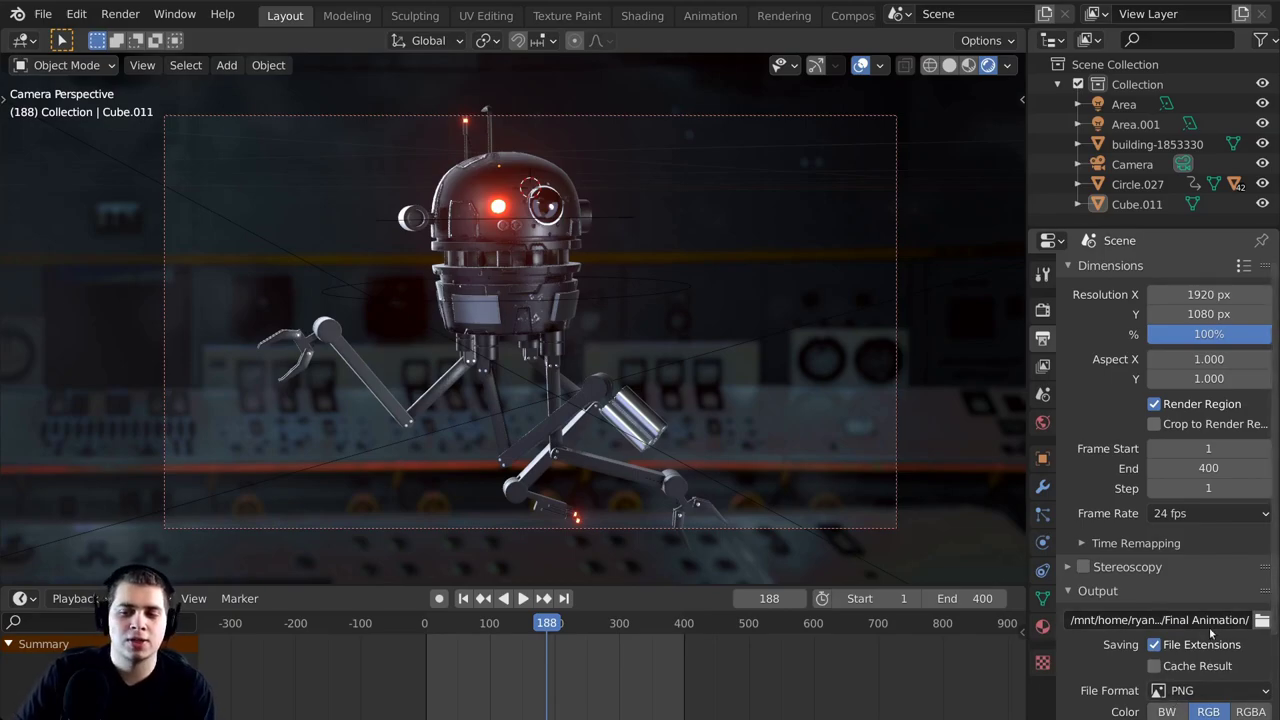
left_click(1262, 621)
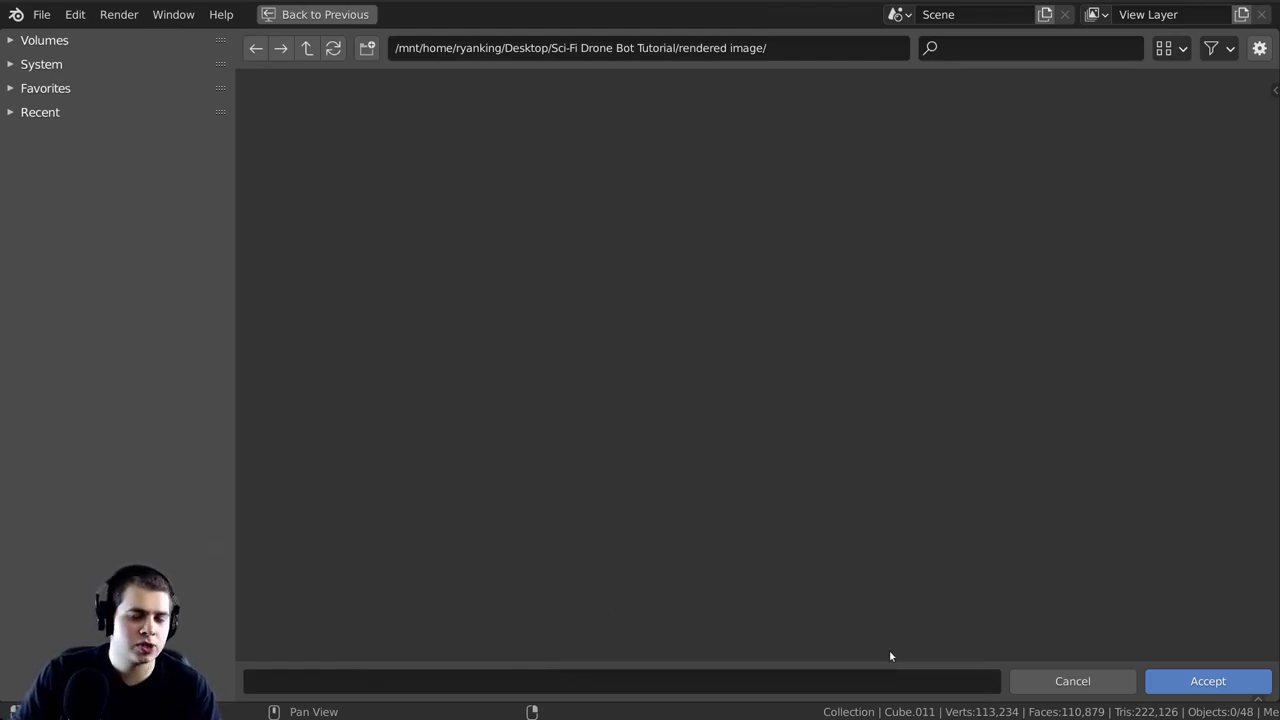
left_click(1207, 681)
scroll(1151, 489, "down", 4)
scroll(1151, 489, "down", 1)
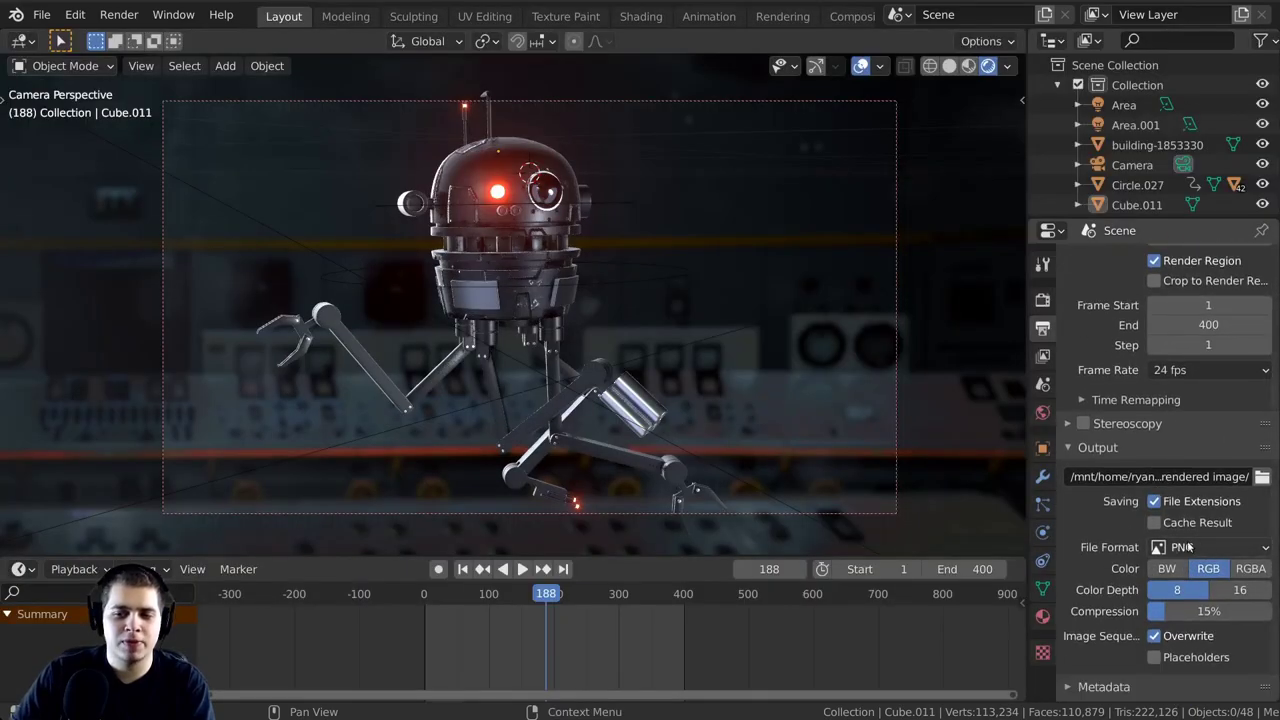
left_click(1187, 547)
left_click(1170, 547)
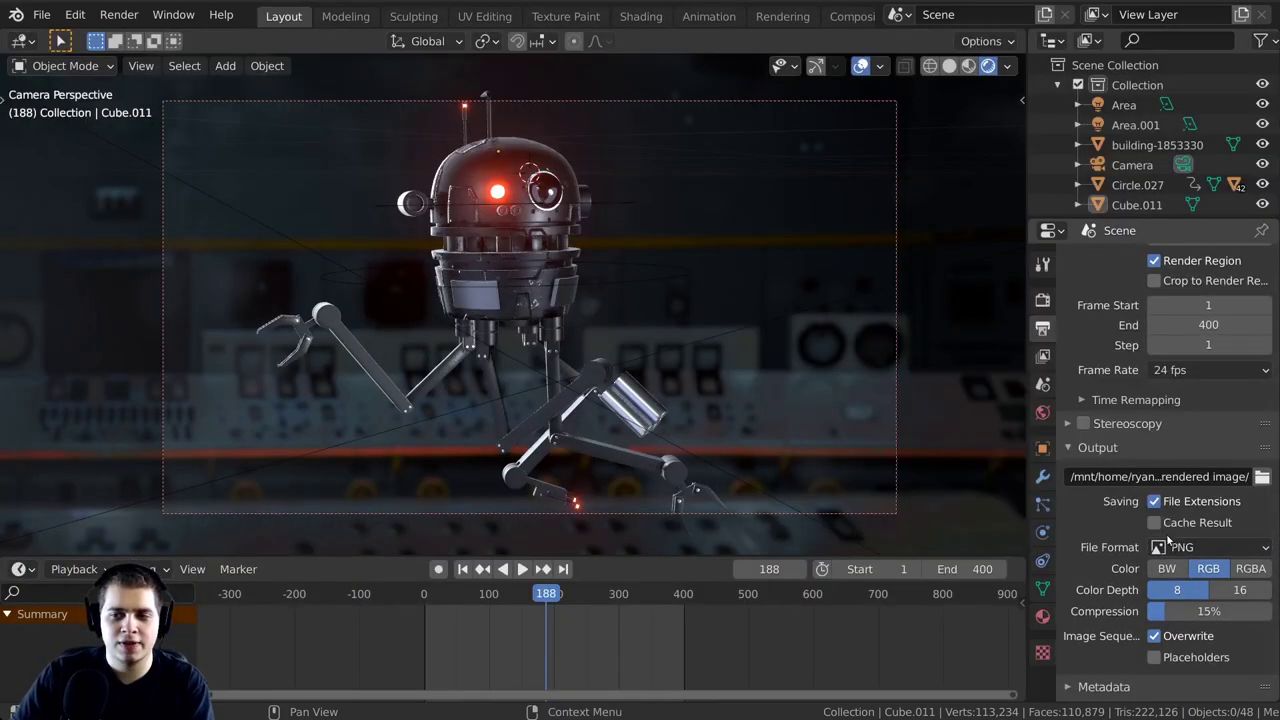
left_click(1199, 550)
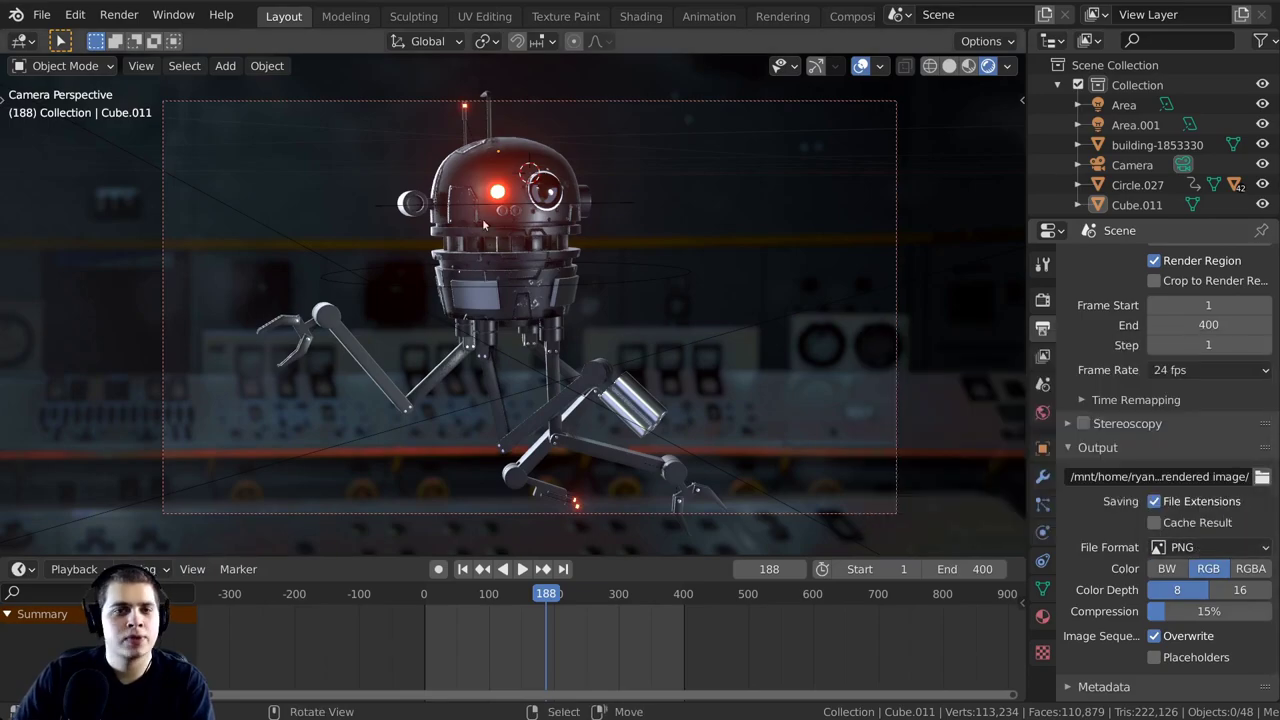
Save the project file and start rendering the full animation.
left_click(42, 14)
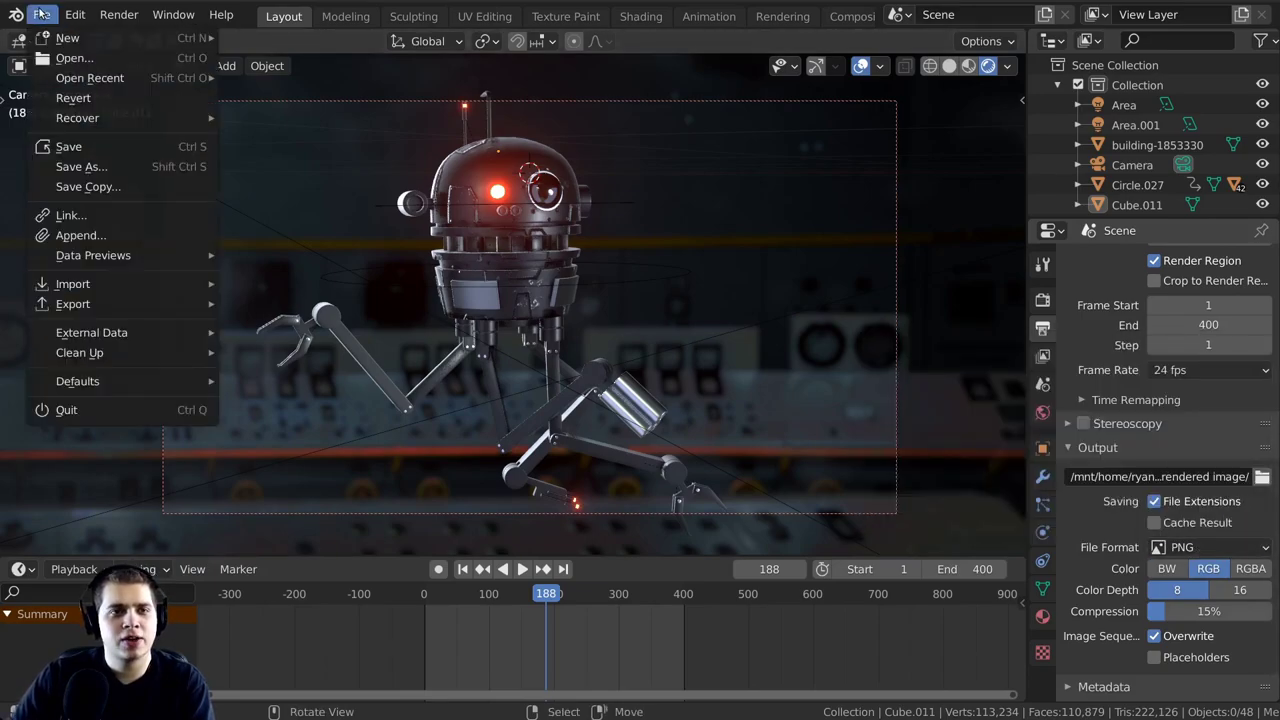
left_click(76, 148)
key("ctrl+F12")
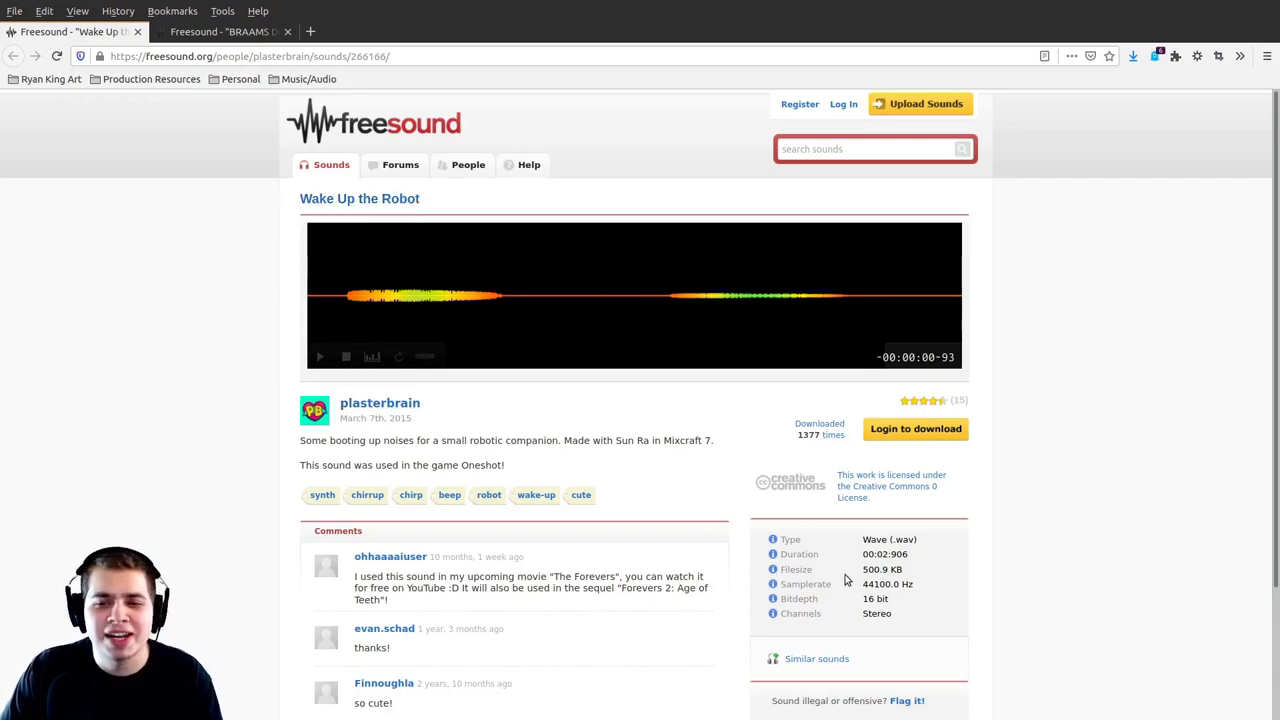
Switch to the Freesound page for "Wake Up the Robot" in the browser and highlight the sound's license statement.
left_click_drag(837, 473, 903, 510)
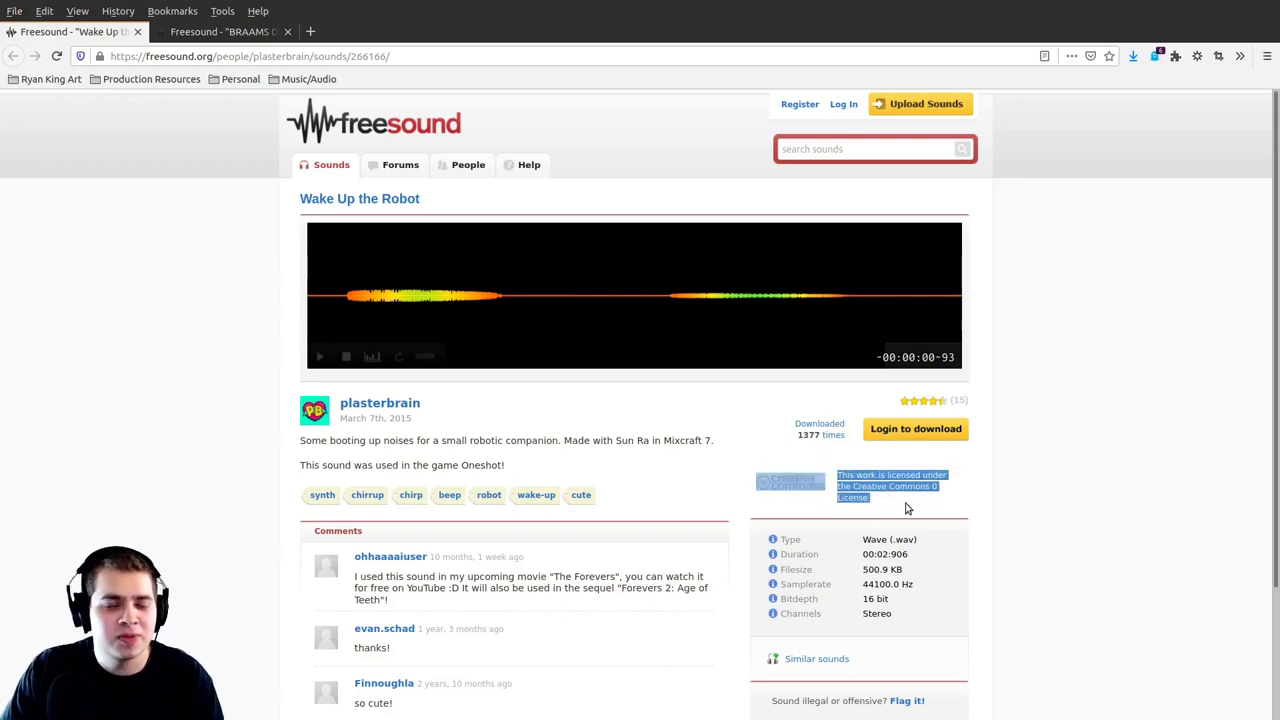
Switch to the Freesound page for "BRAAMS DRONE" and highlight the sound's license statement.
left_click(907, 510)
key("ctrl+Tab")
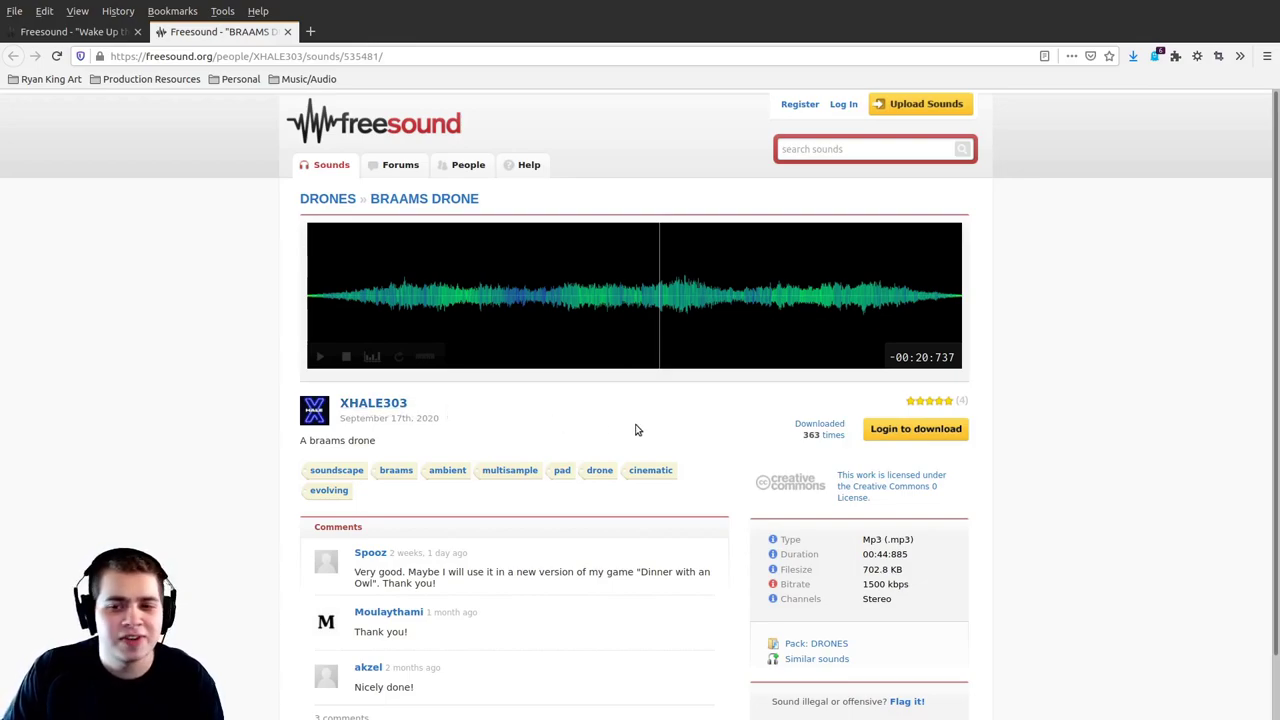
left_click_drag(791, 466, 908, 511)
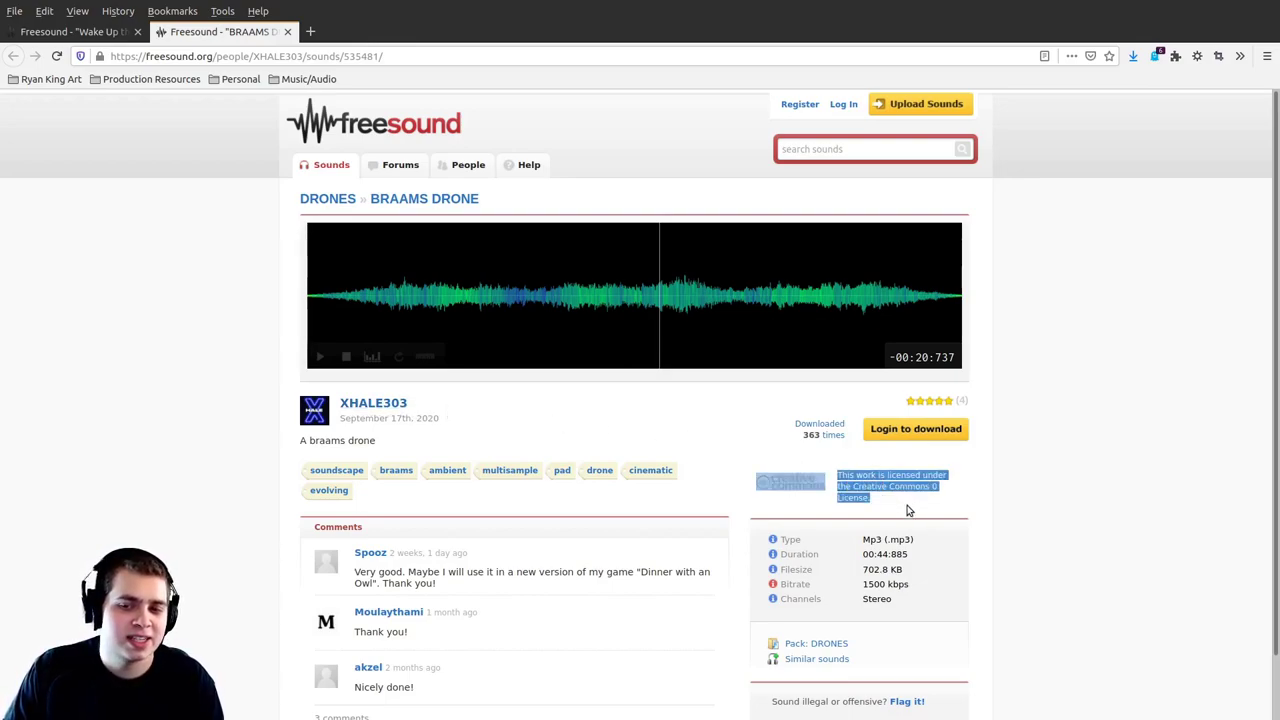
left_click(908, 511)
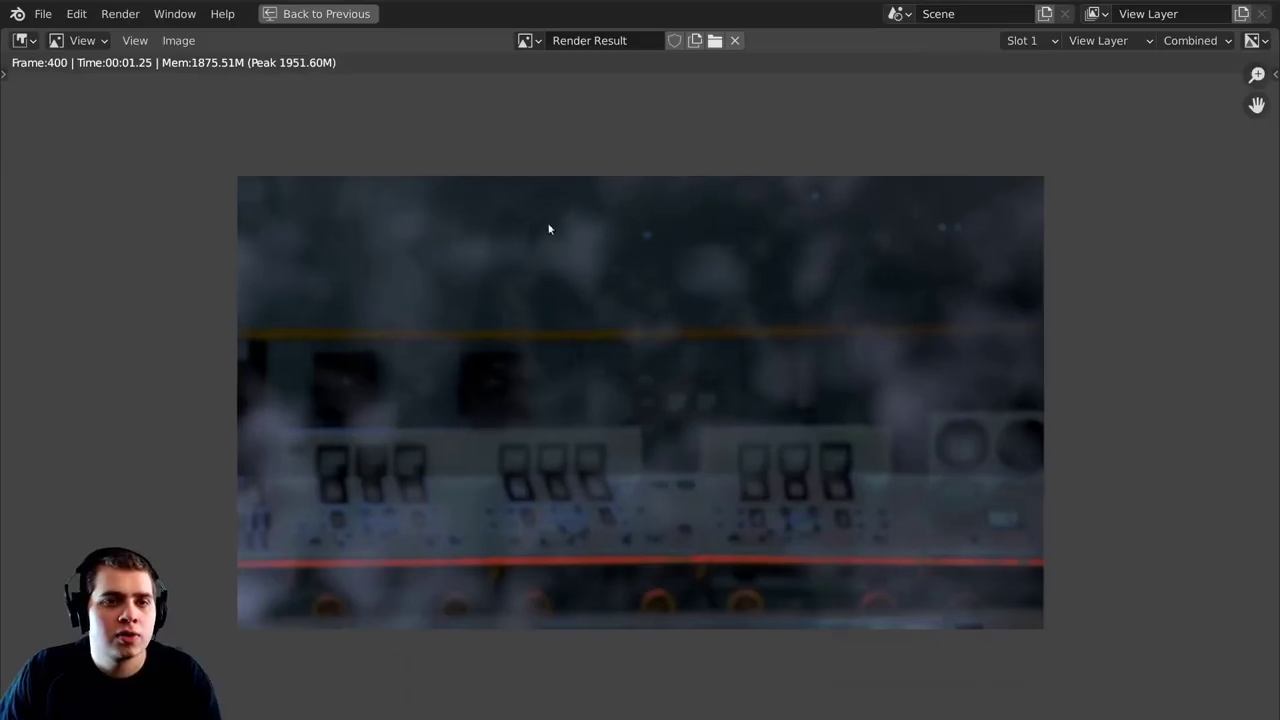
Return to Blender, save the project, and create a new General file.
left_click(43, 13)
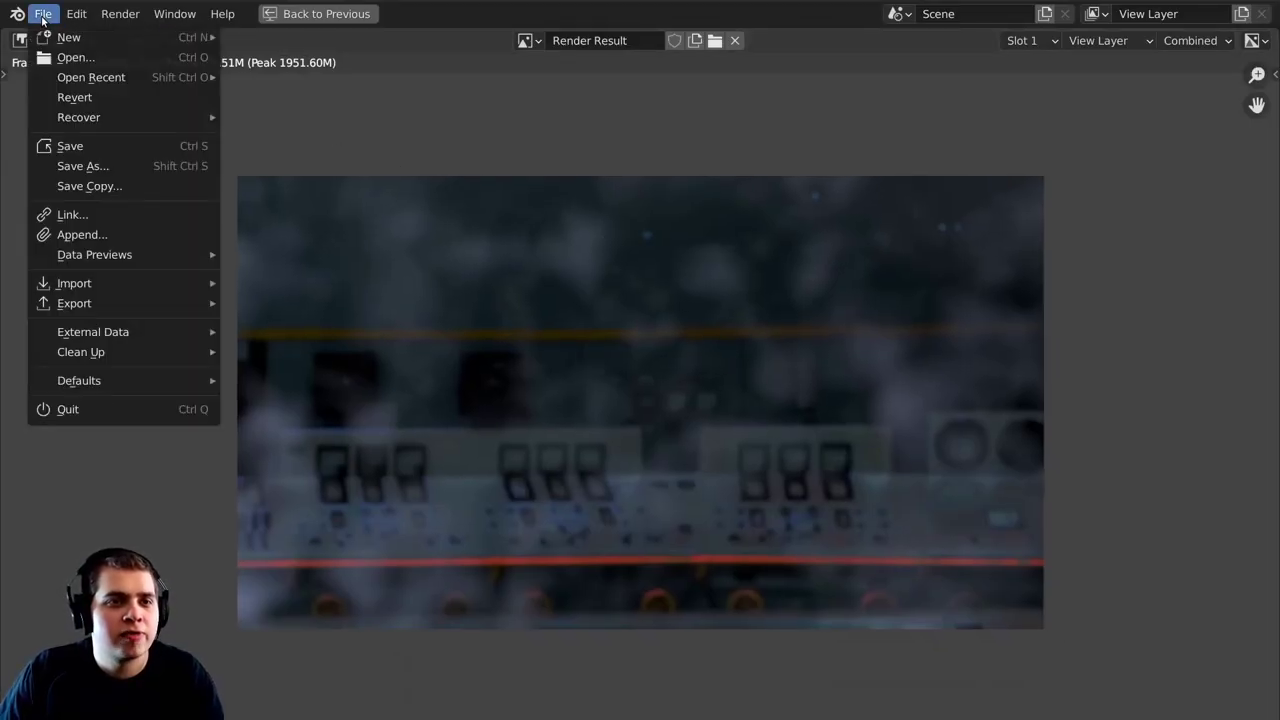
left_click(80, 147)
left_click(43, 13)
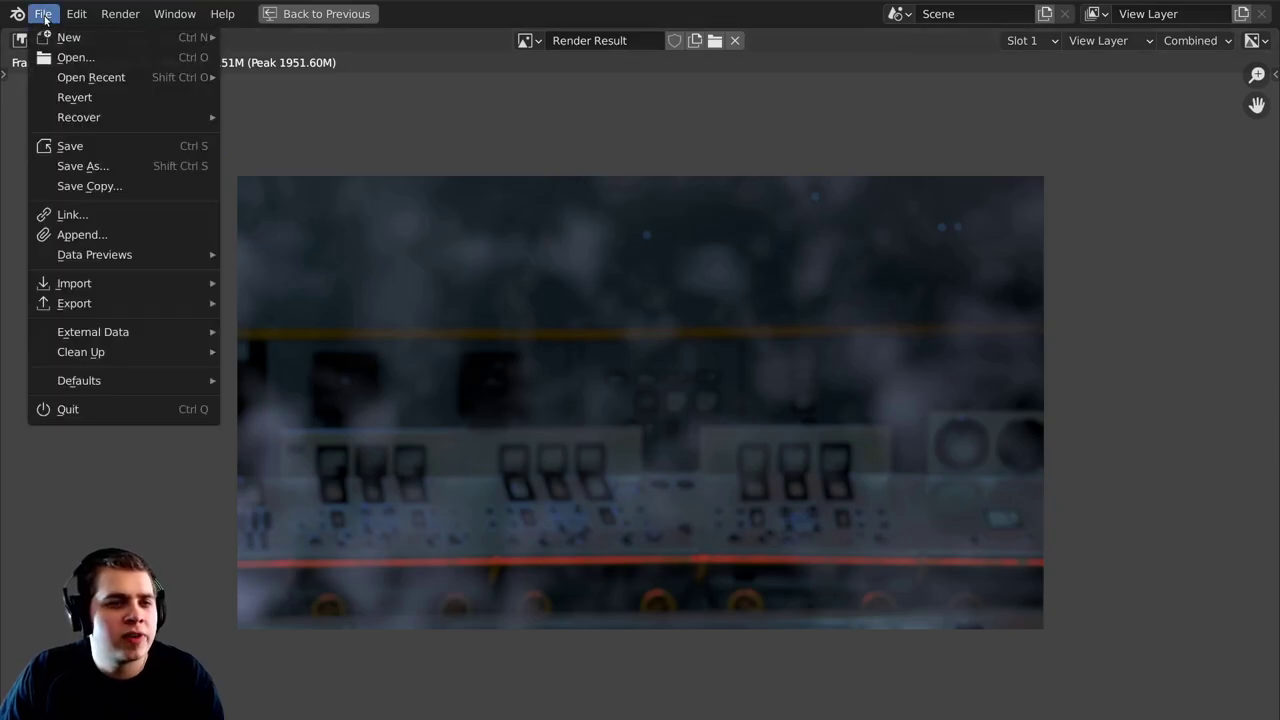
mouse_move(47, 37)
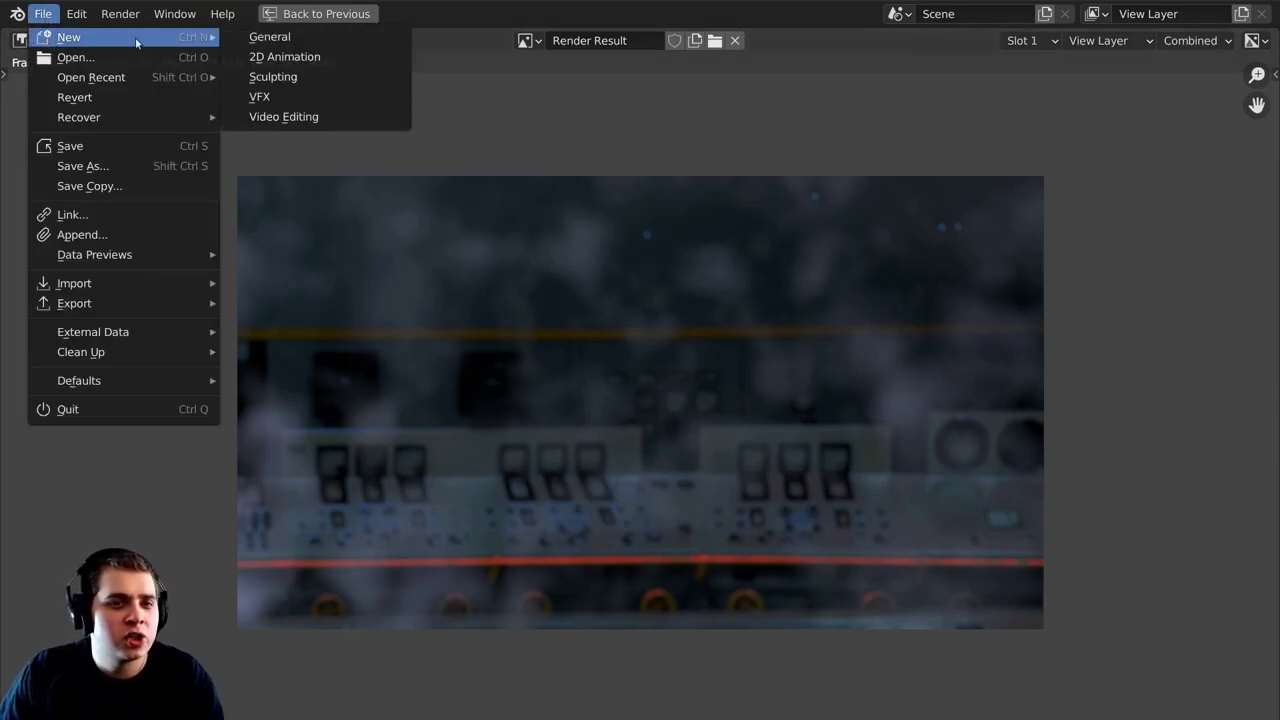
left_click(257, 37)
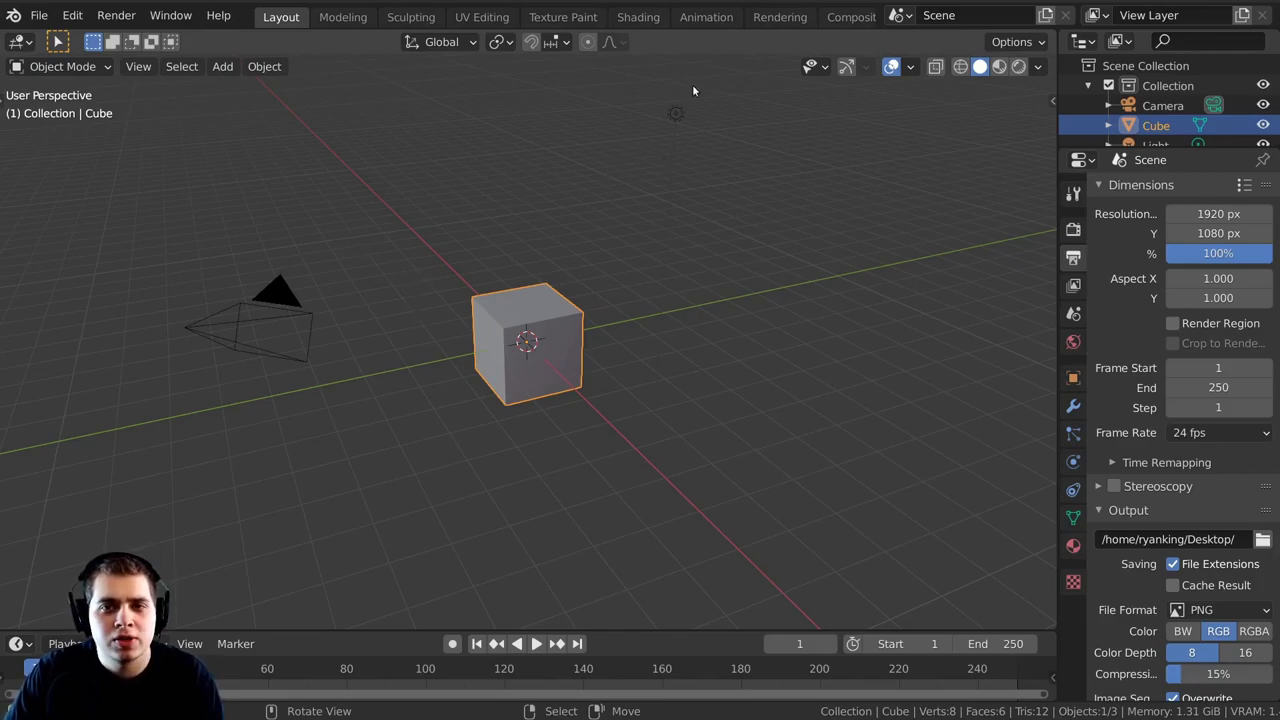
Add a Video Editing workspace to the new file.
scroll(650, 17, "down", 5)
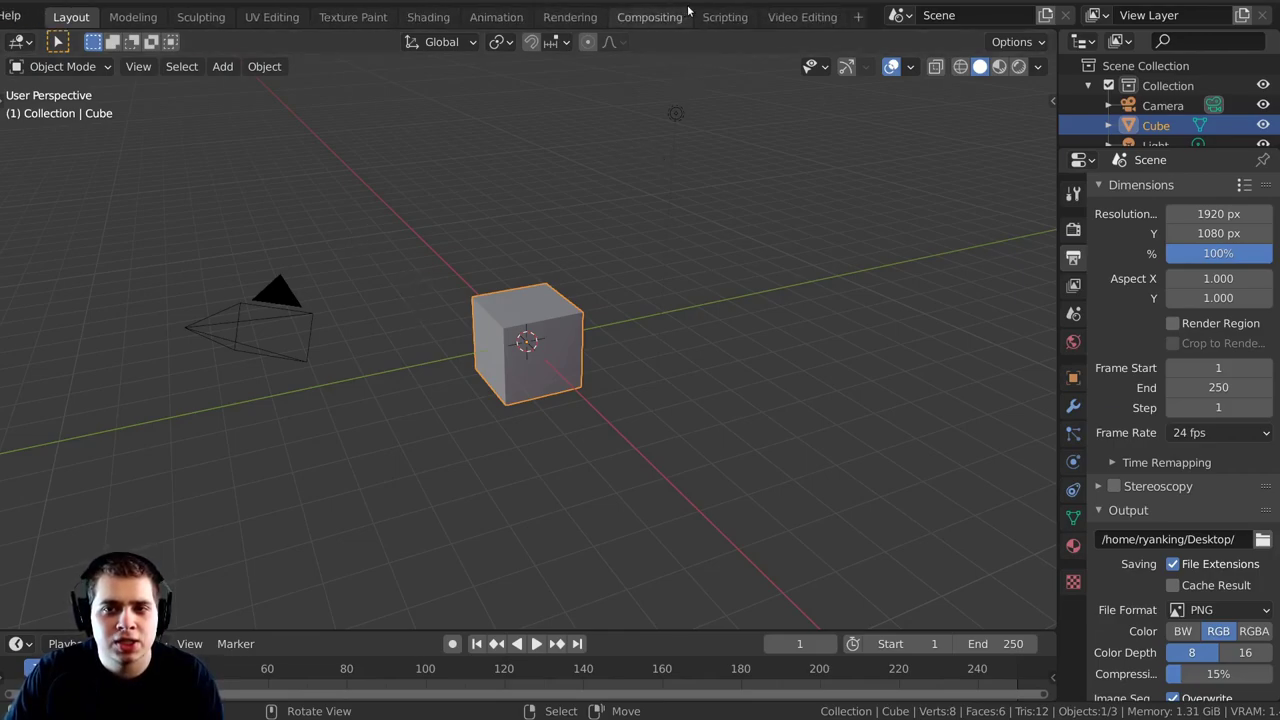
left_click(857, 18)
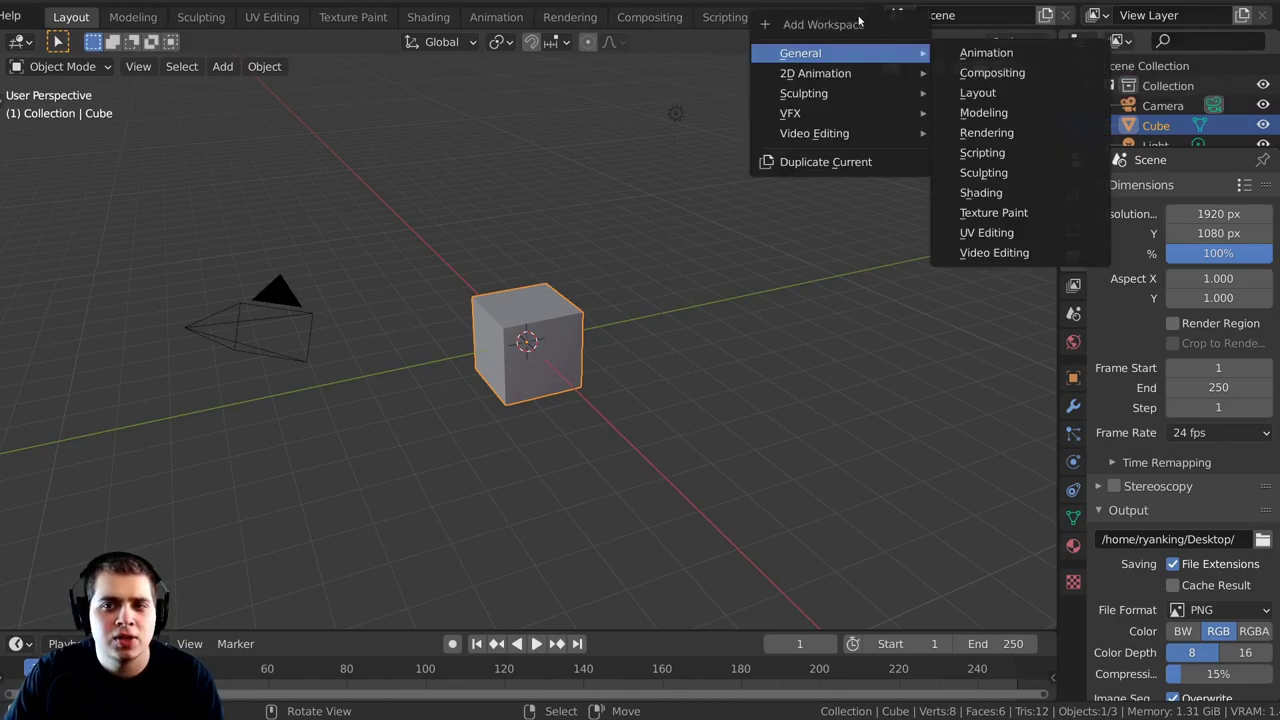
mouse_move(835, 133)
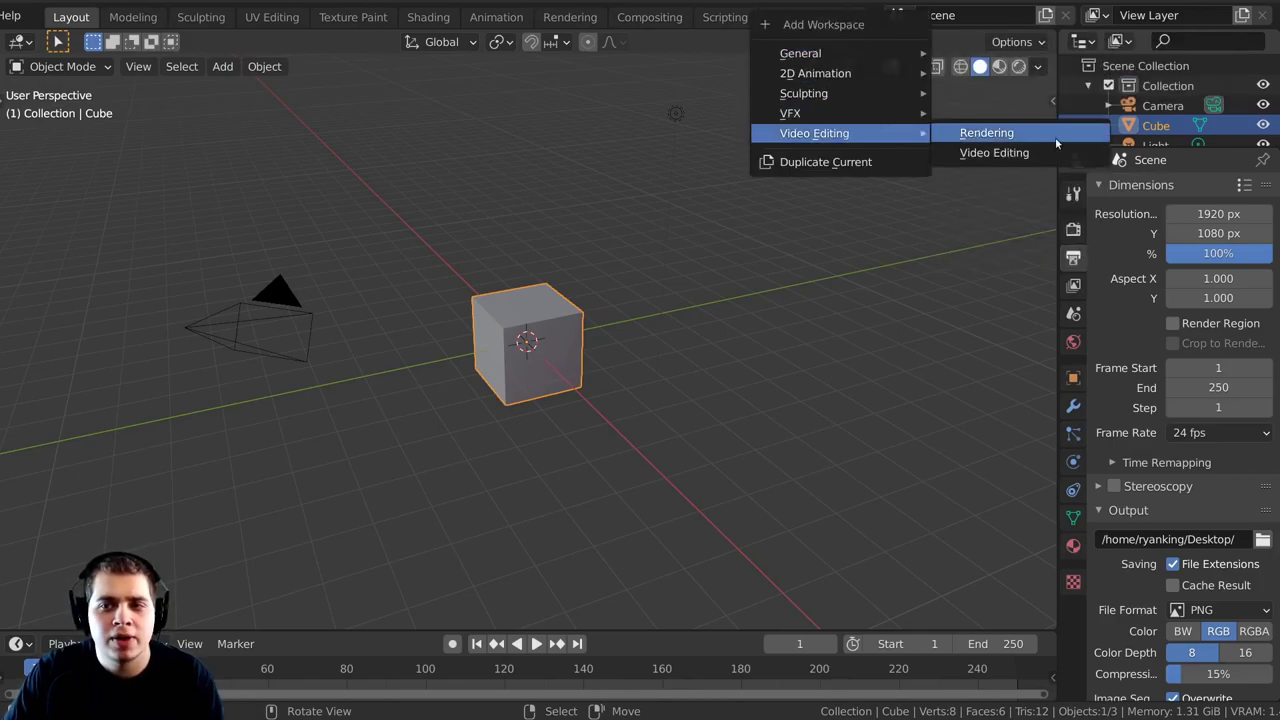
left_click(1003, 152)
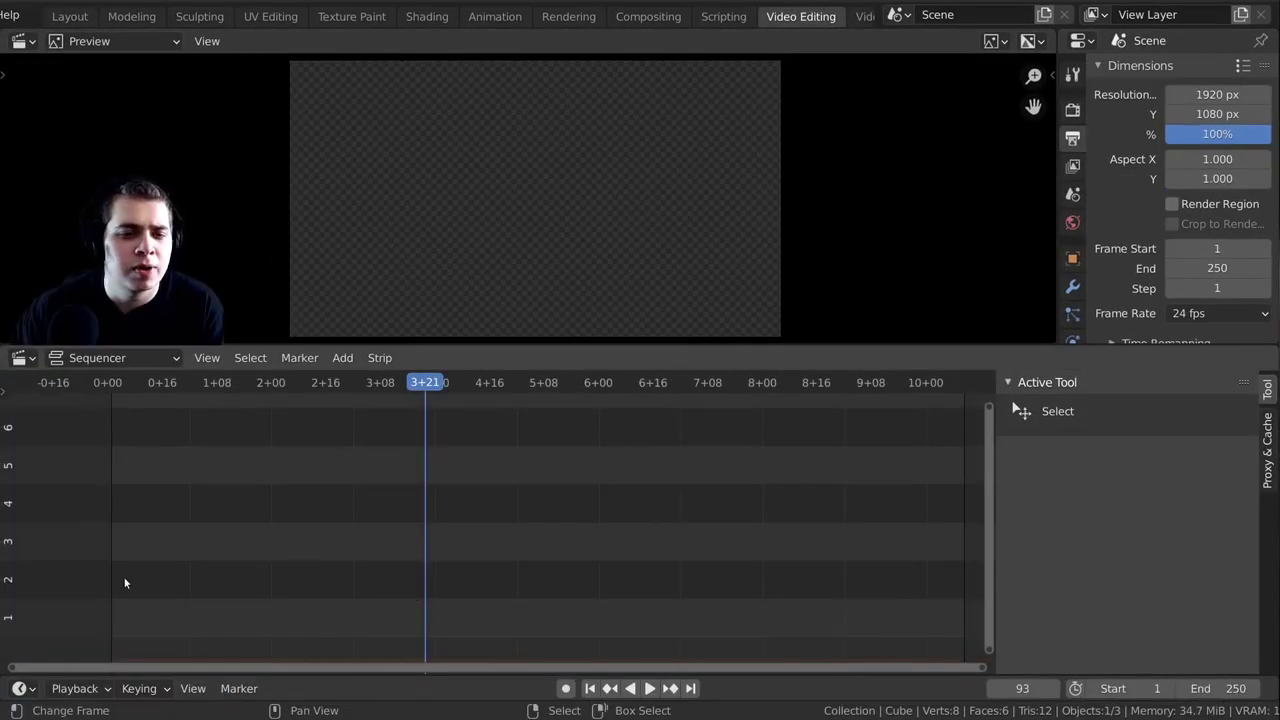
Add all PNG frames from the "rendered image" folder to the sequencer as an image strip on channel 1, starting at frame 1.
key("shift+Left")
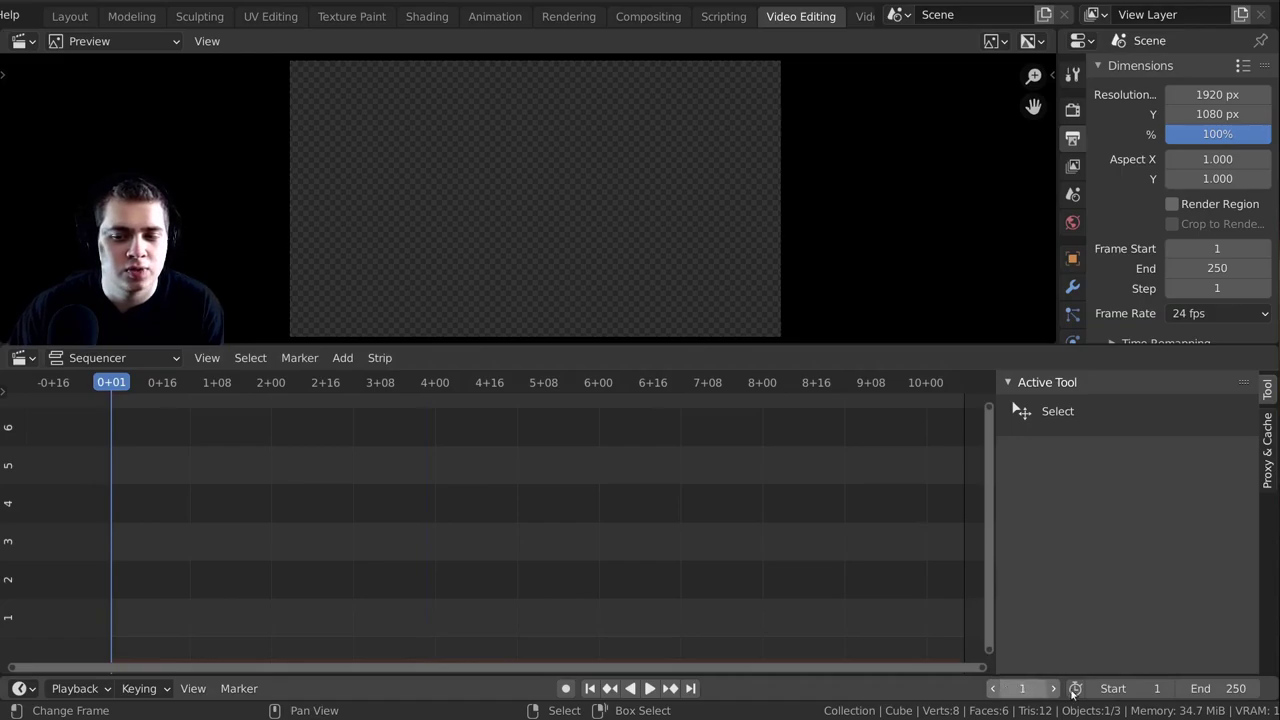
middle_click_drag(145, 540, 141, 540)
key("shift+a")
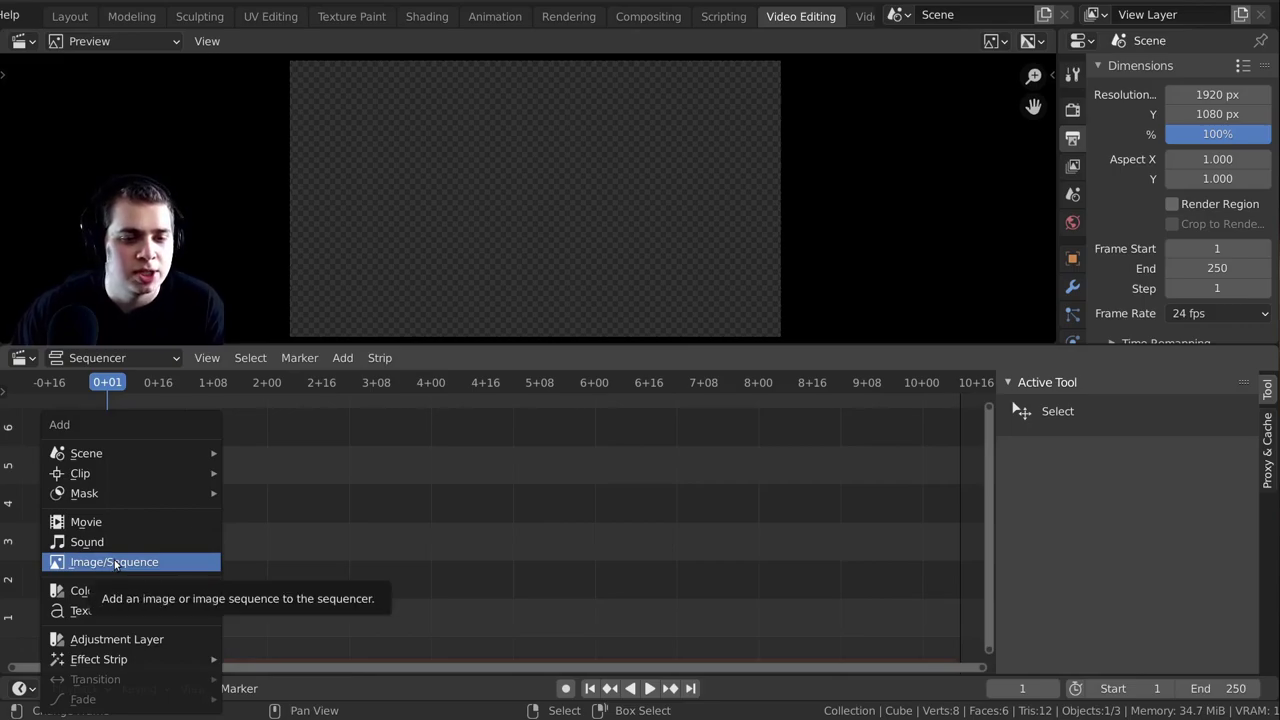
left_click(118, 564)
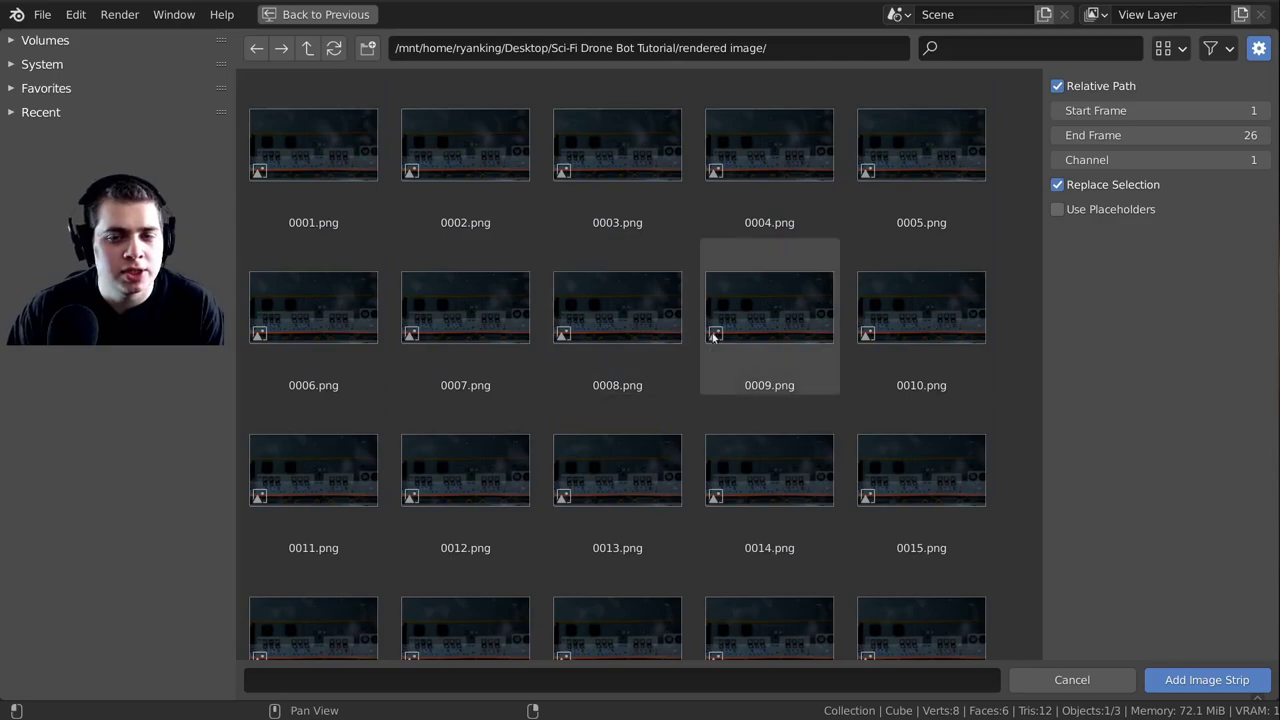
key("a")
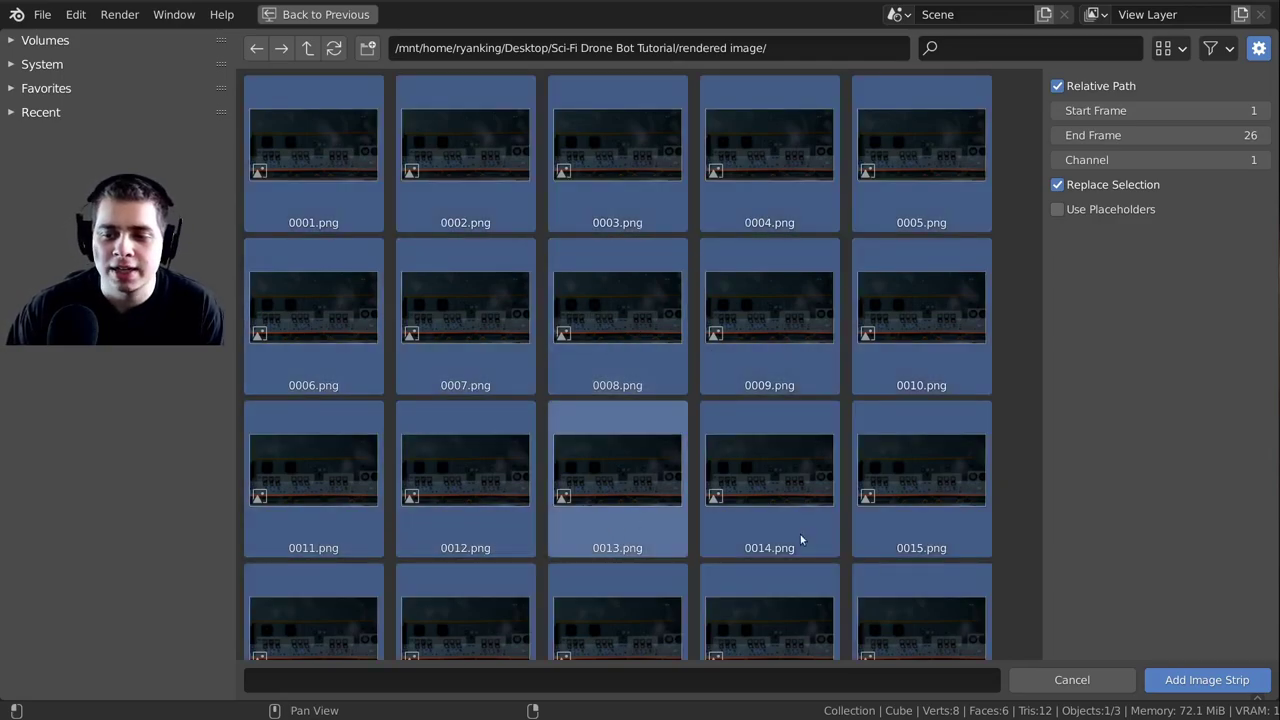
left_click(1180, 681)
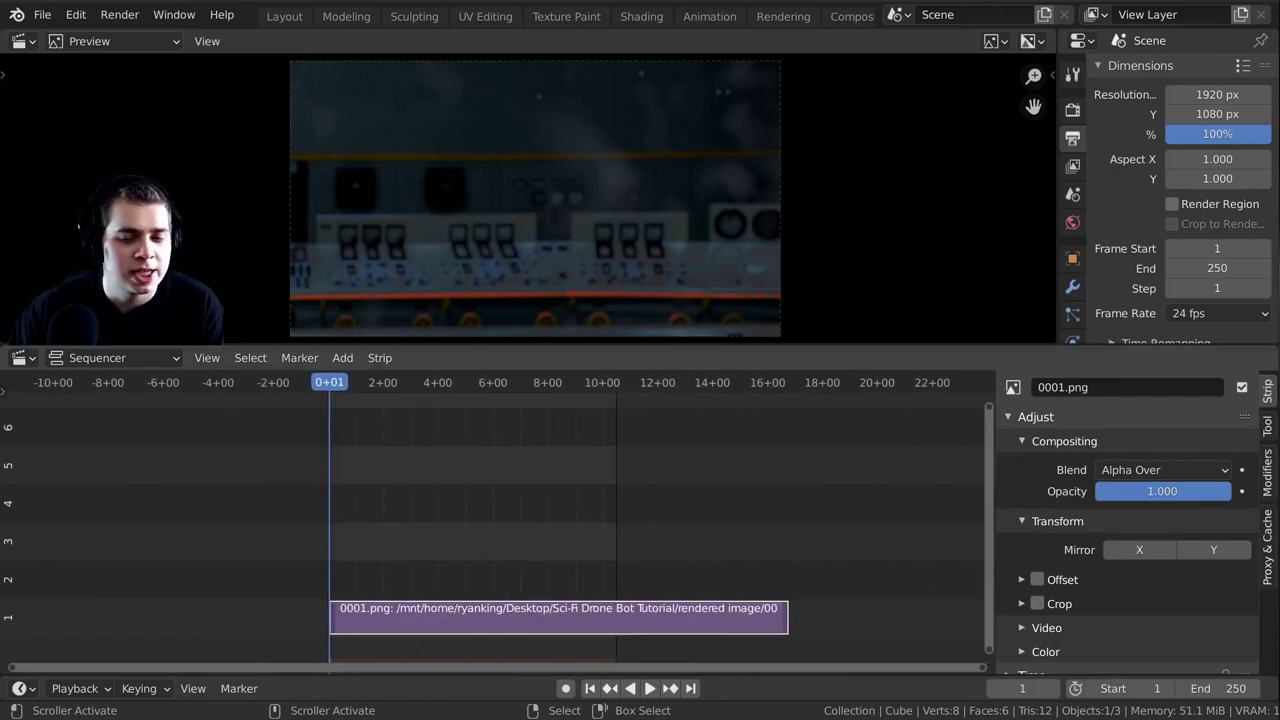
Play the image strip through to its end with the scene's end frame extended to 420.
left_click(649, 688)
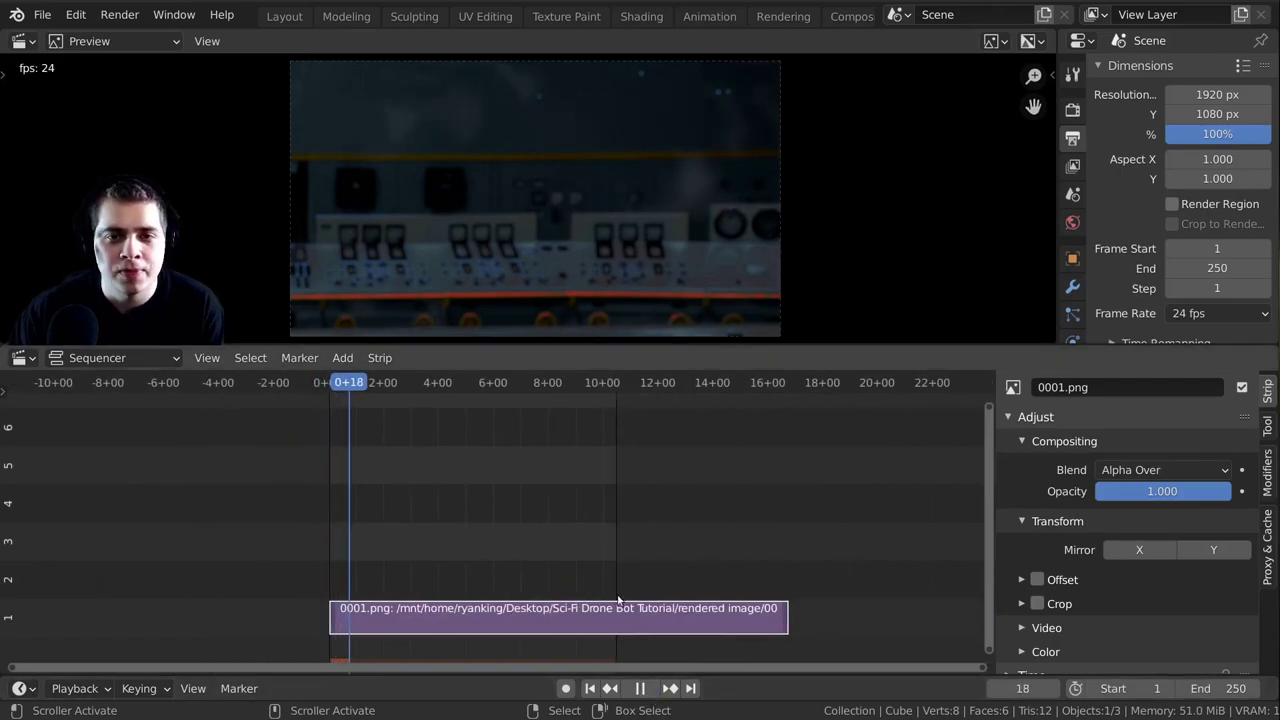
left_click_drag(1215, 689, 1228, 689)
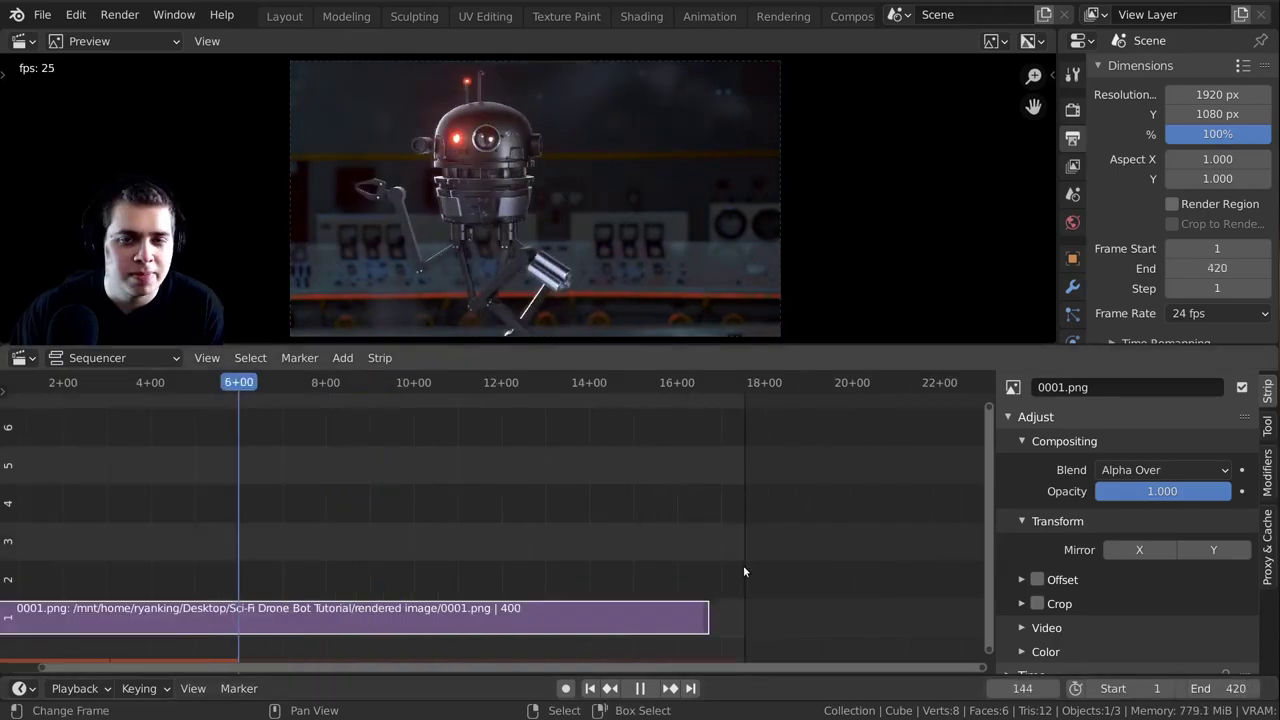
scroll(743, 565, "up", 3)
middle_click_drag(776, 606, 633, 483, "ctrl")
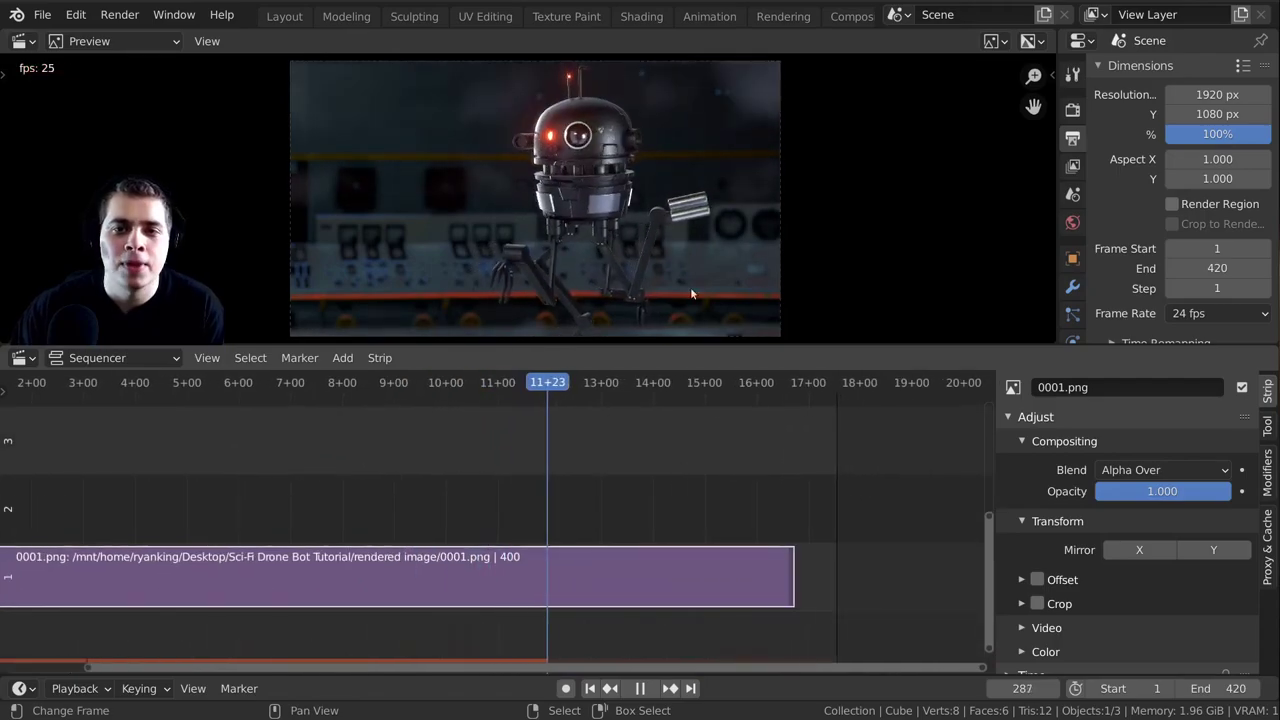
scroll(692, 208, "up", 1)
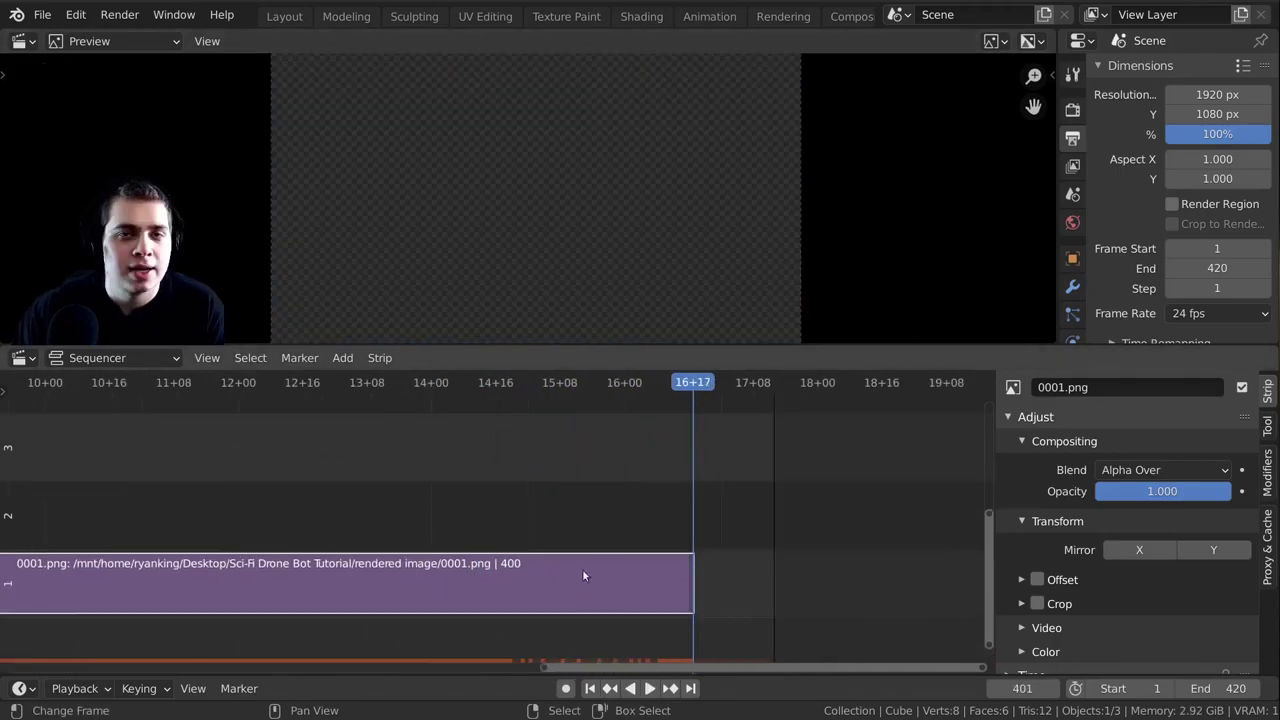
middle_click_drag(604, 572, 513, 573)
left_click(376, 523)
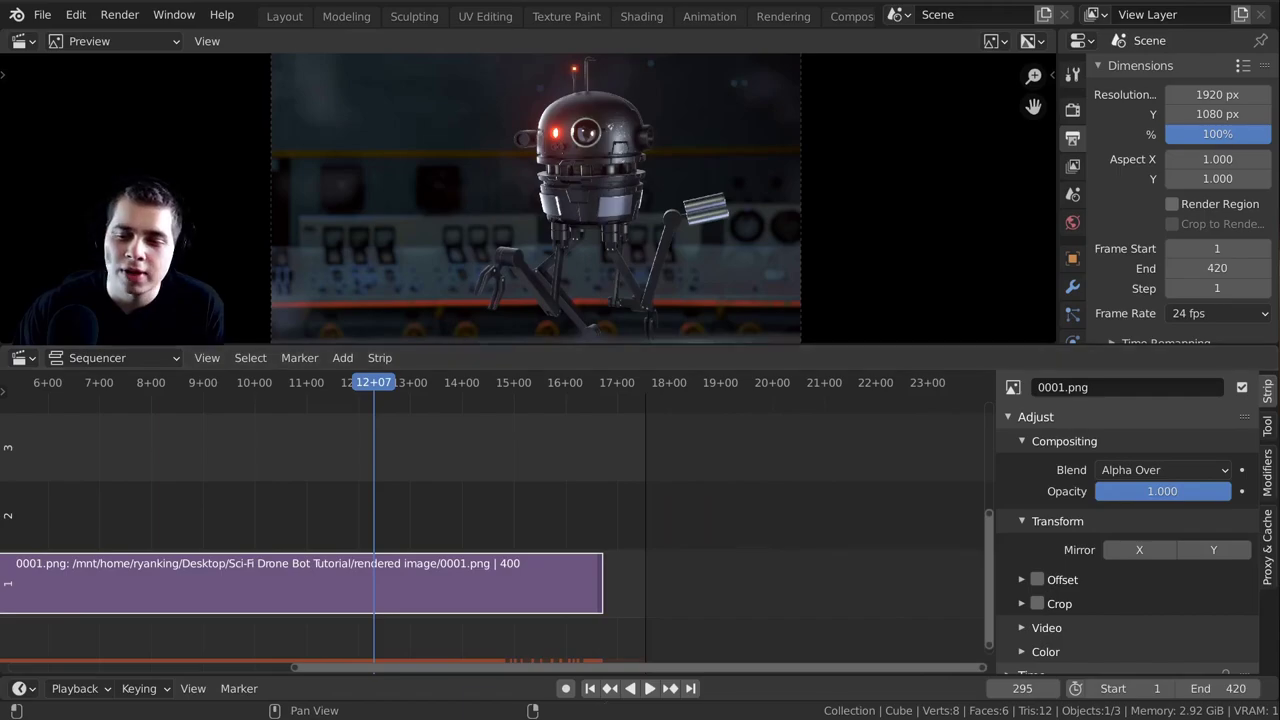
Set the scene's end frame to 400 and play the image sequence back in the preview.
left_click(1208, 688)
type("400")
key("Return")
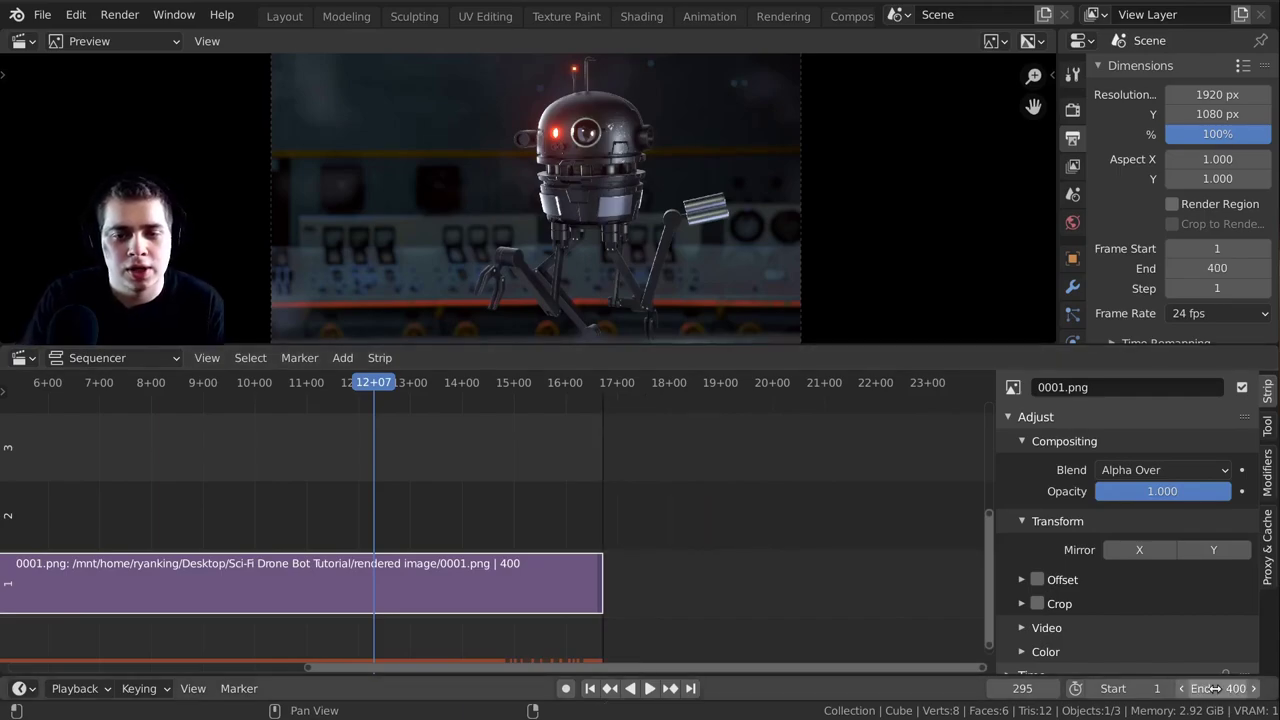
scroll(431, 629, "down", 4)
middle_click_drag(431, 629, 474, 623)
key("space")
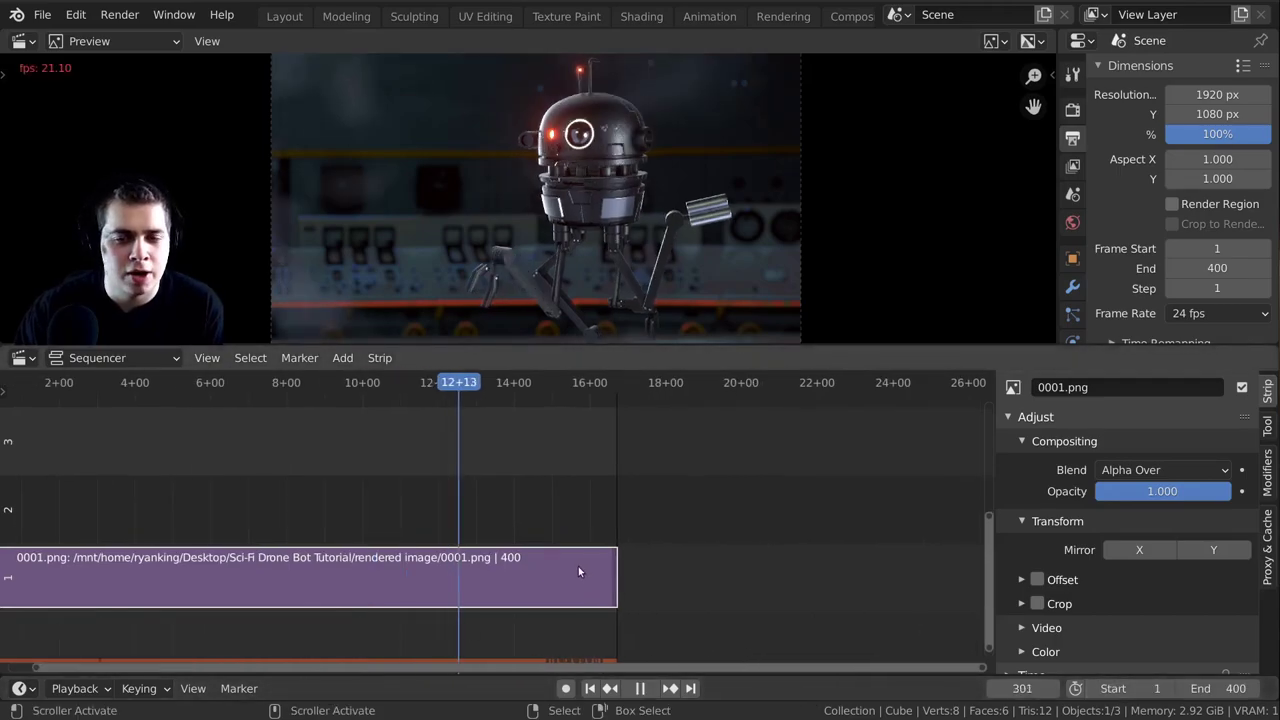
scroll(560, 564, "up", 1)
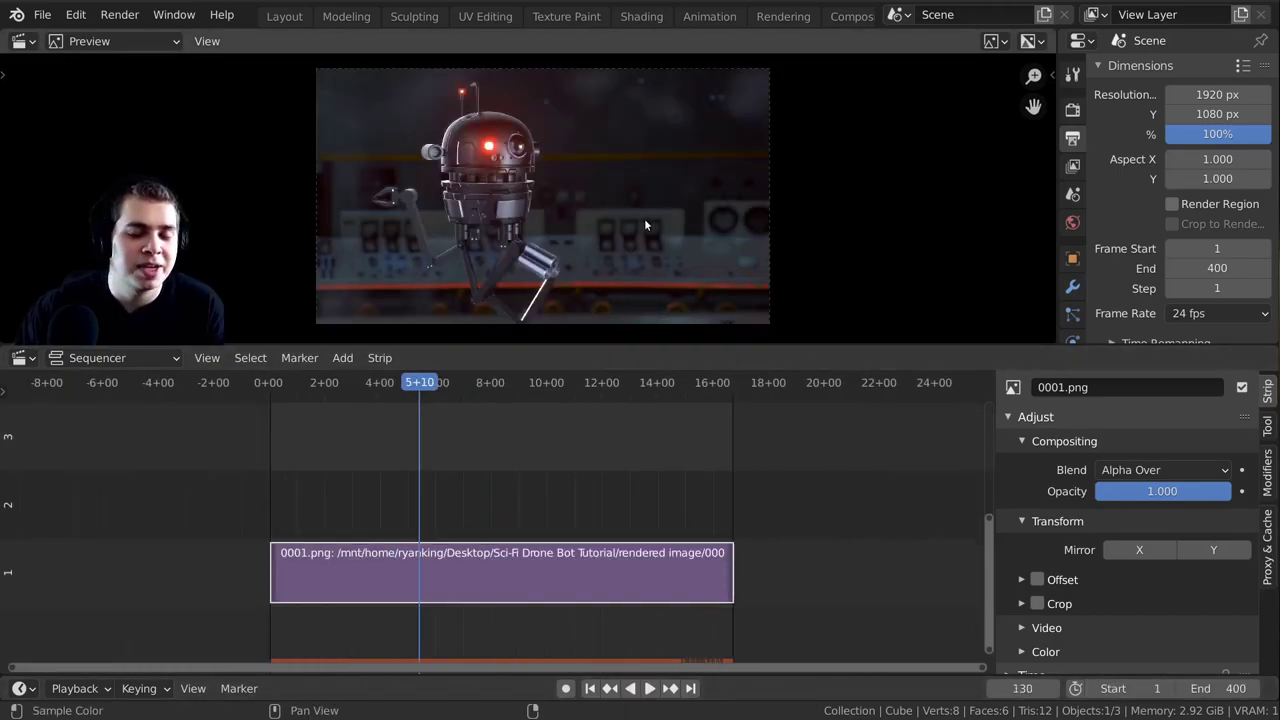
scroll(488, 286, "up", 1)
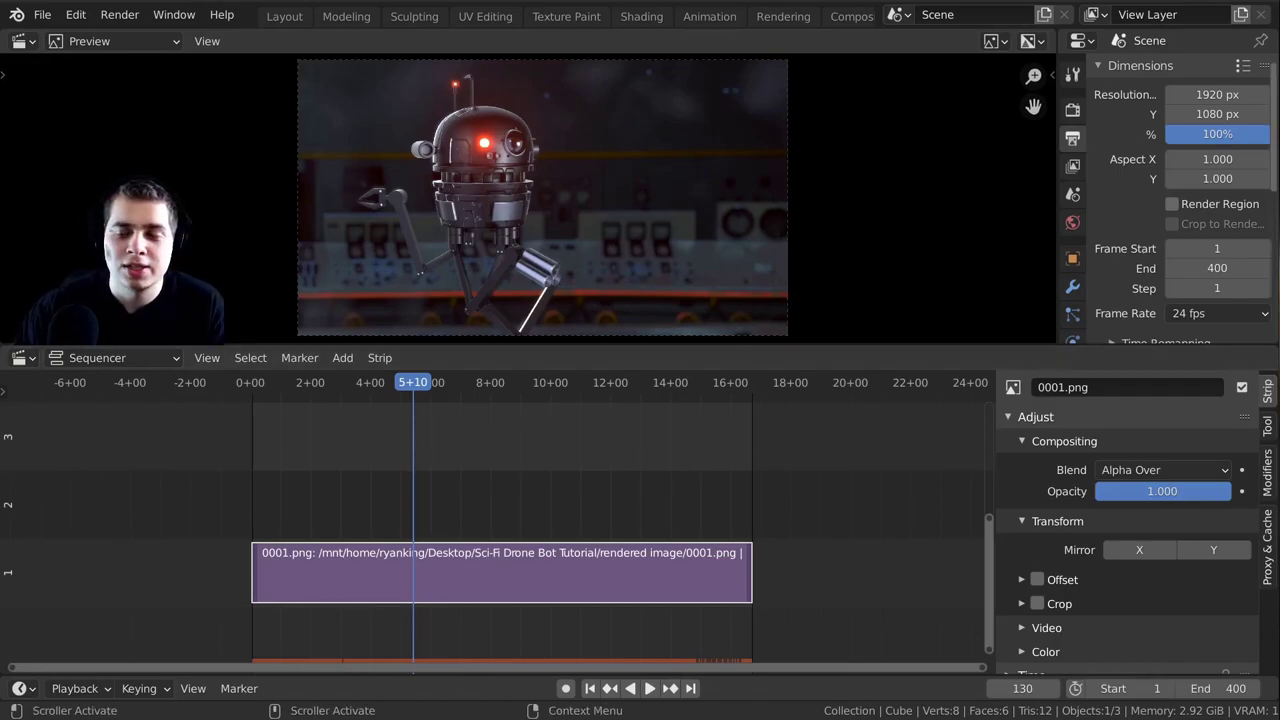
Add the braams drone sound on channel 2 and the wake-up-the-robot sound on channel 3, shifting the robot sound to about frame 67 during playback.
left_click_drag(1279, 420, 492, 489)
left_click_drag(1279, 430, 490, 430)
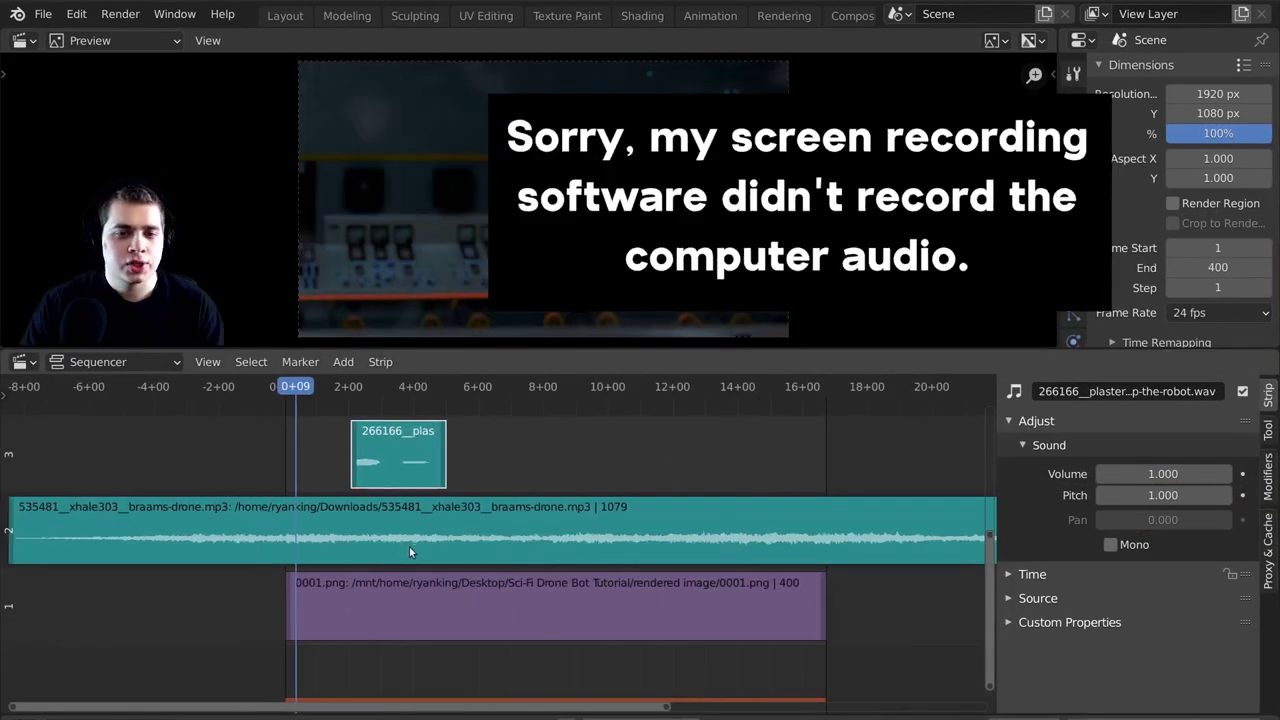
key("space")
left_click_drag(396, 460, 433, 460)
scroll(467, 546, "down", 4)
left_click_drag(467, 541, 473, 538)
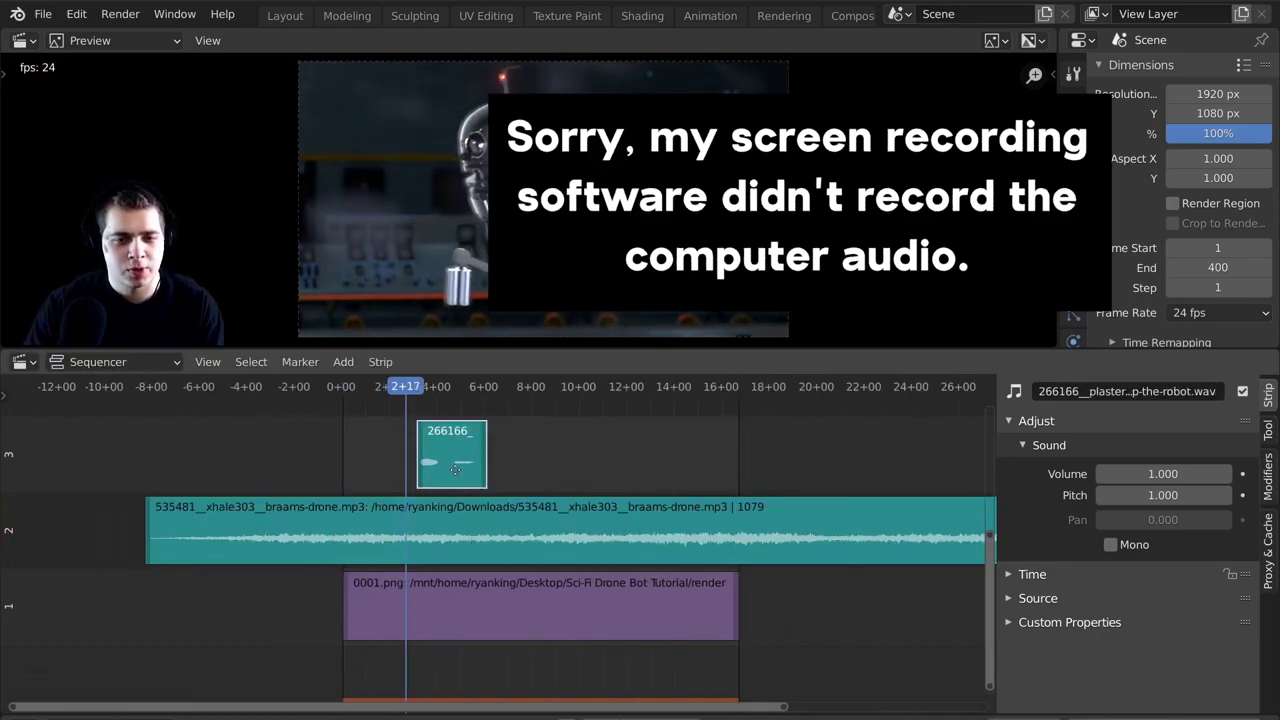
scroll(325, 533, "up", 3)
scroll(400, 514, "down", 2)
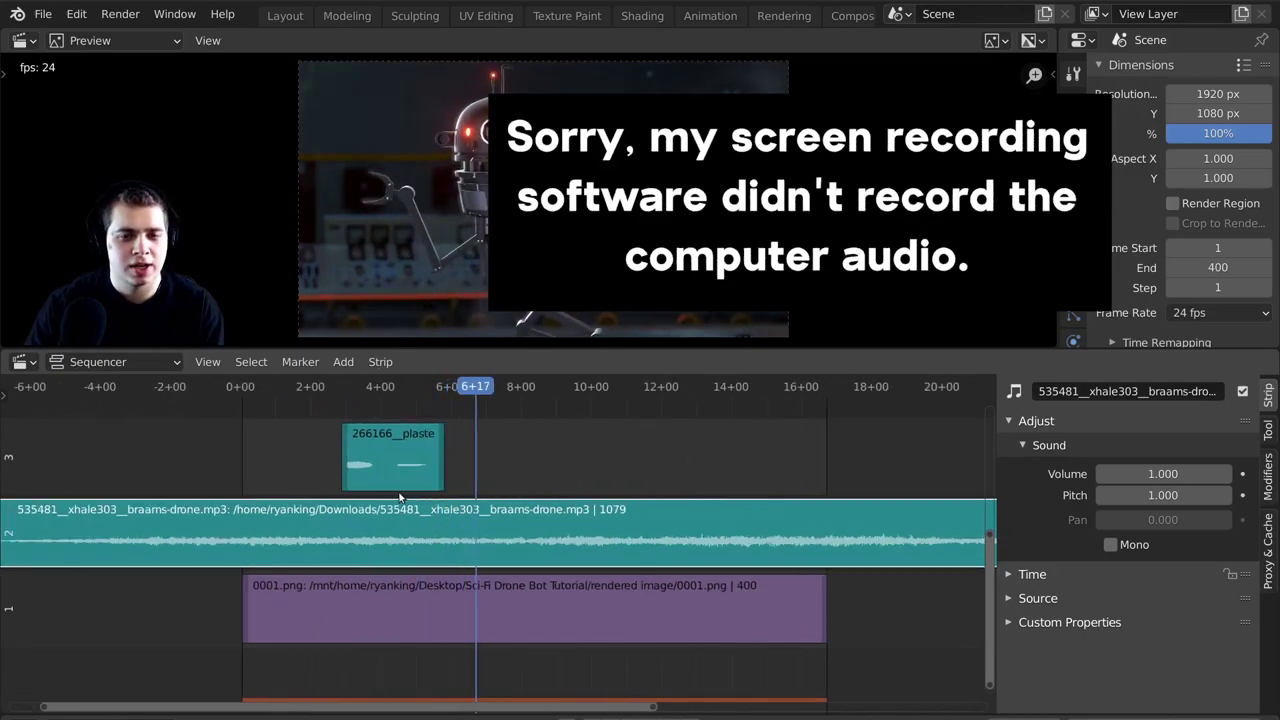
left_click_drag(406, 446, 402, 447)
right_click(318, 465, "shift")
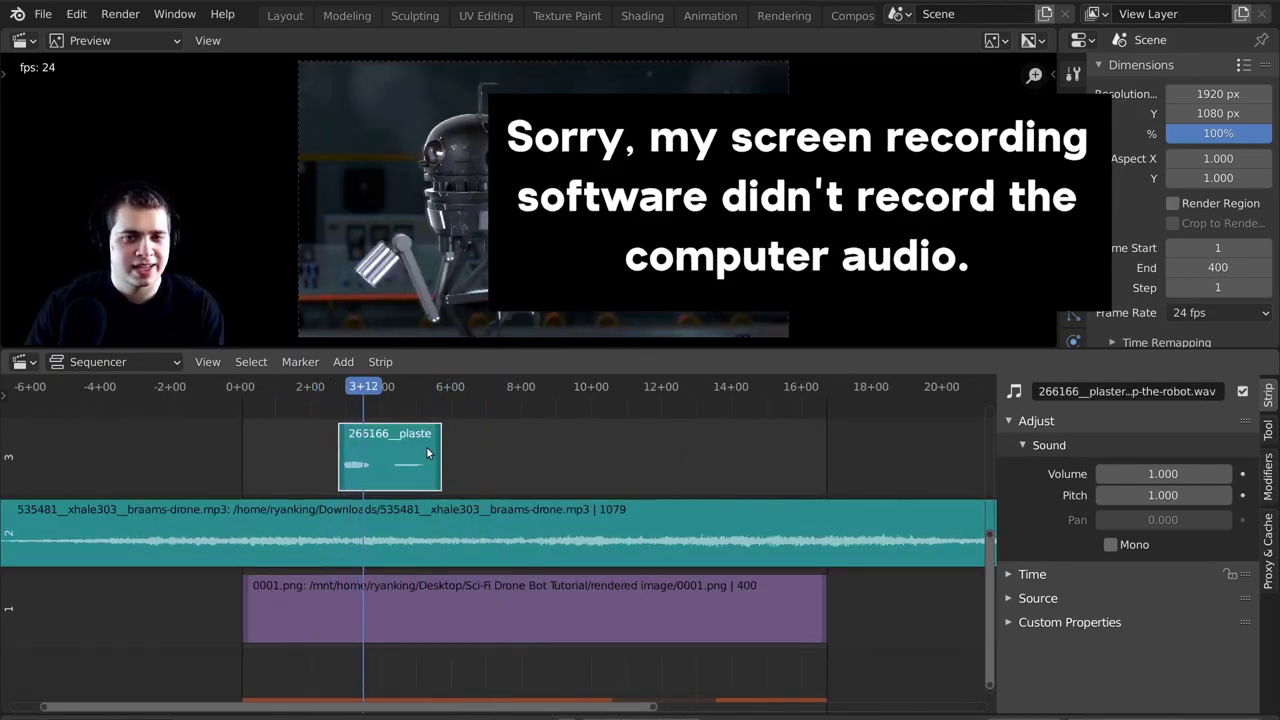
Duplicate the wake-up-the-robot sound strip on channel 3 and place the copy starting at about 9+12 on the timeline.
scroll(440, 456, "up", 1)
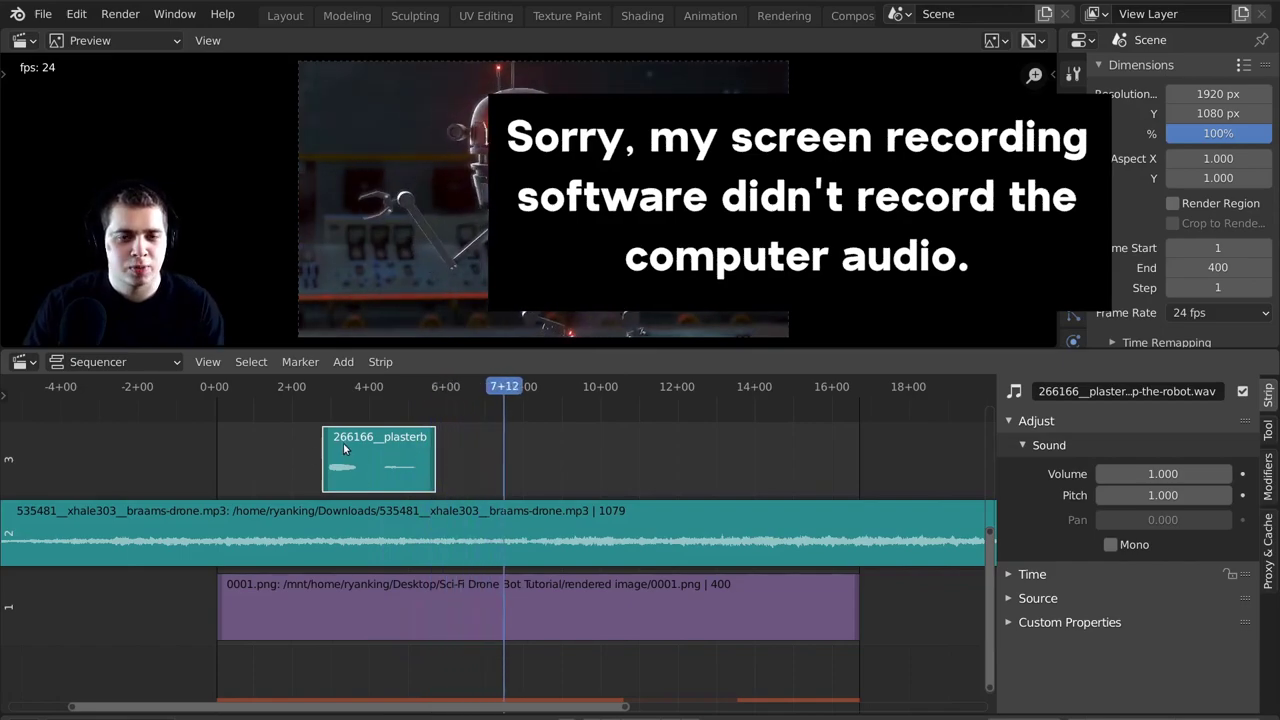
key("shift+d")
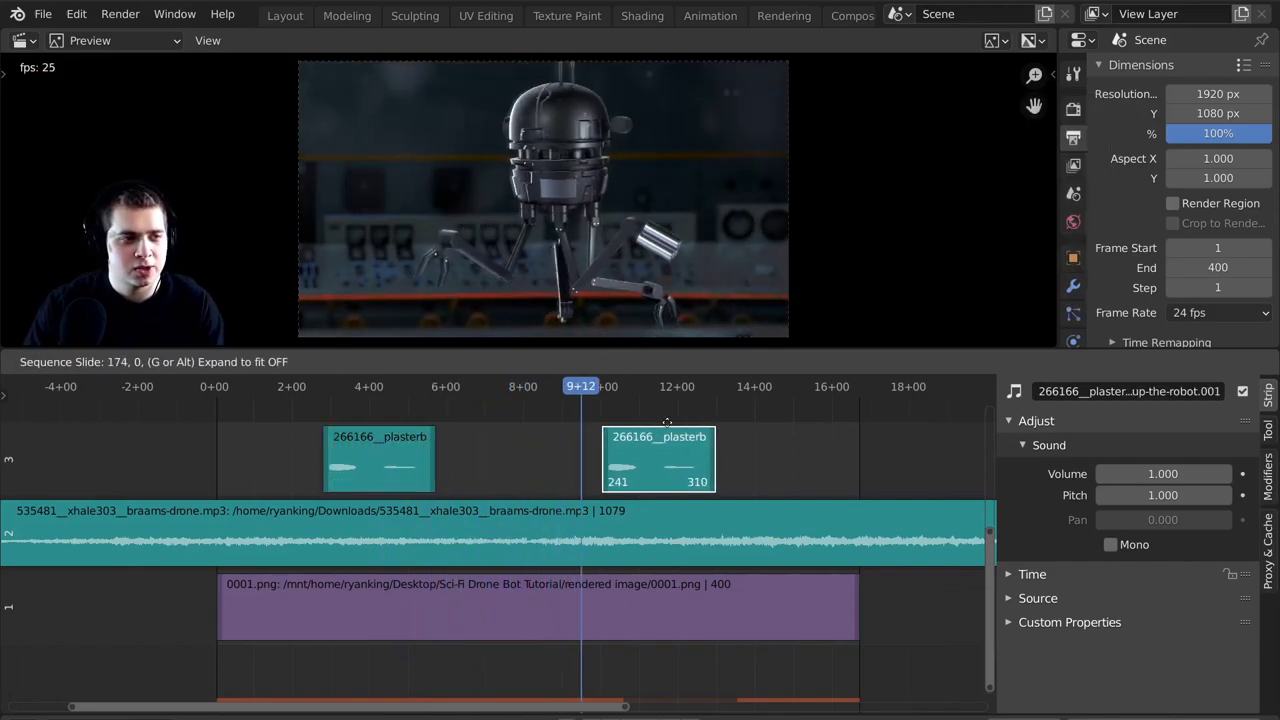
left_click(657, 425)
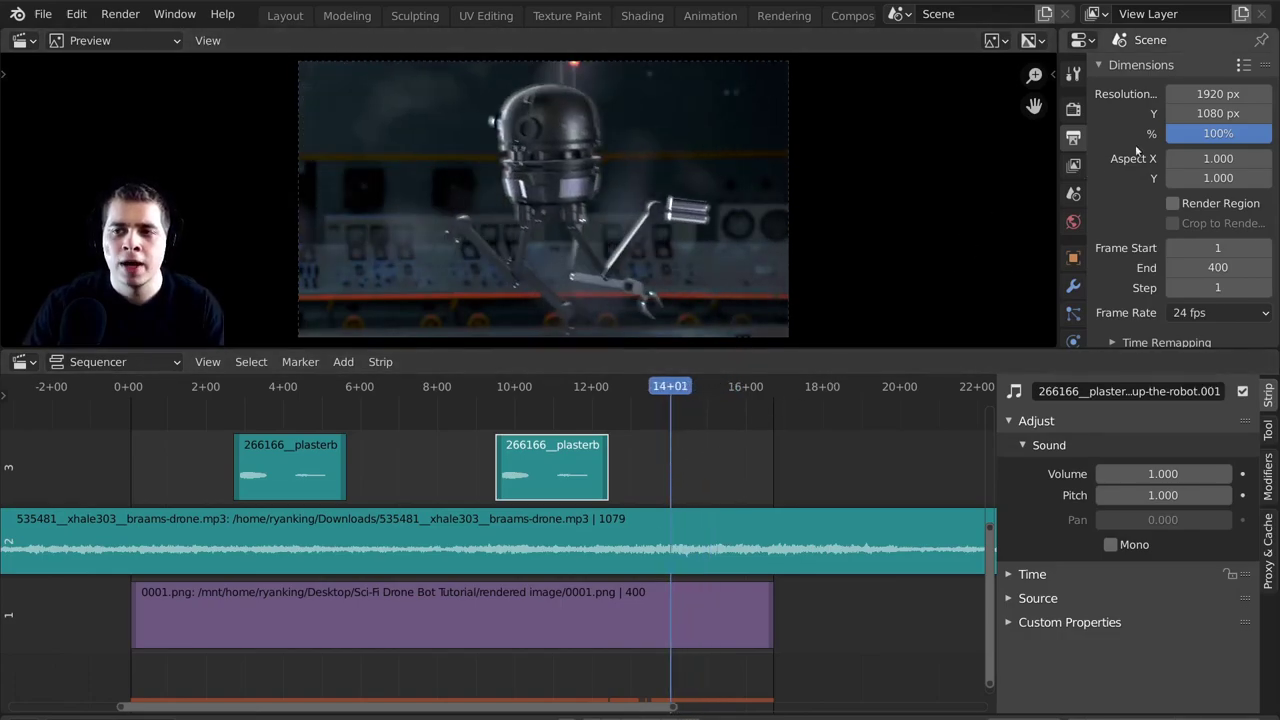
Set the render output path to a file named "Final Animation" on the Desktop.
scroll(1186, 188, "down", 5)
scroll(1186, 188, "down", 2)
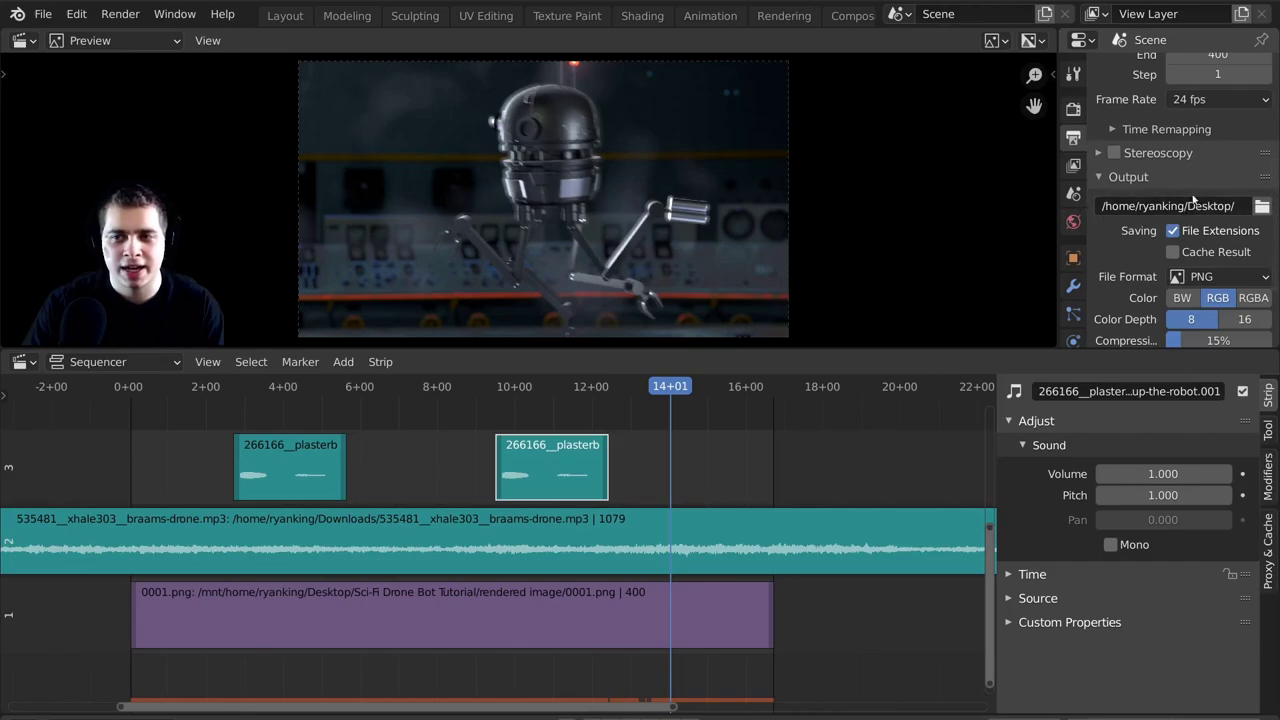
left_click(1243, 205)
type("Final Animation")
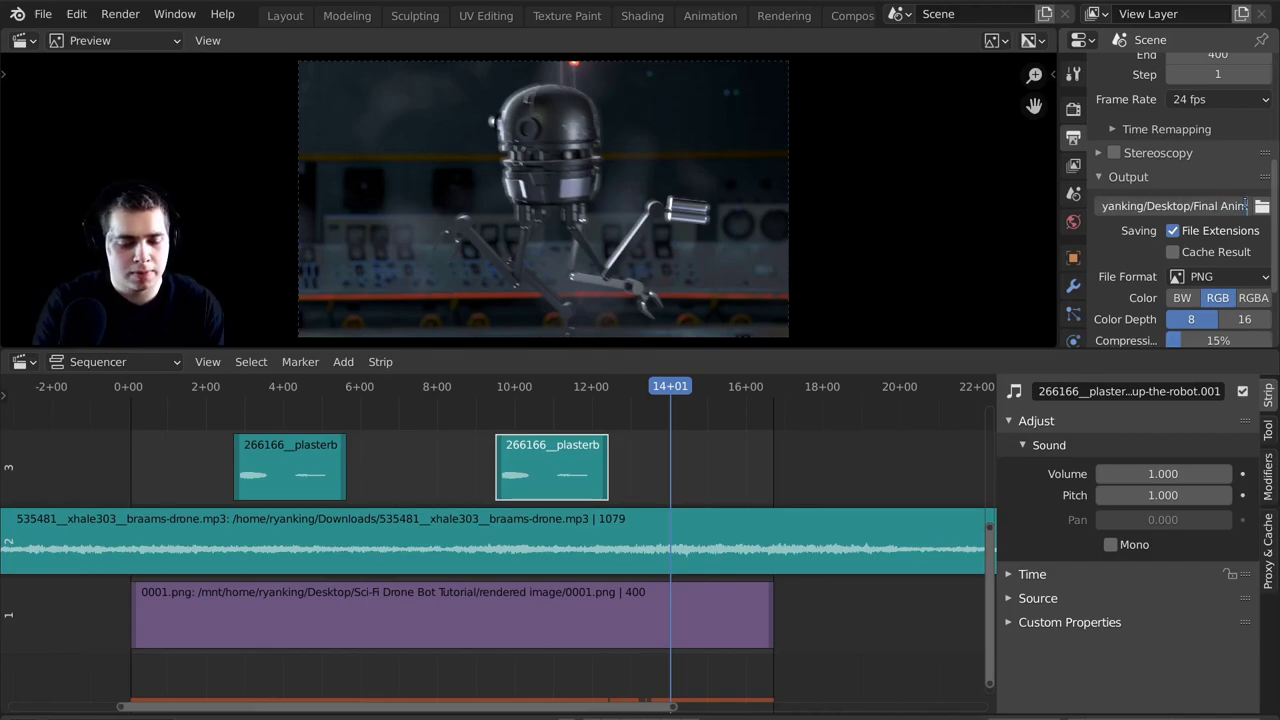
key("Return")
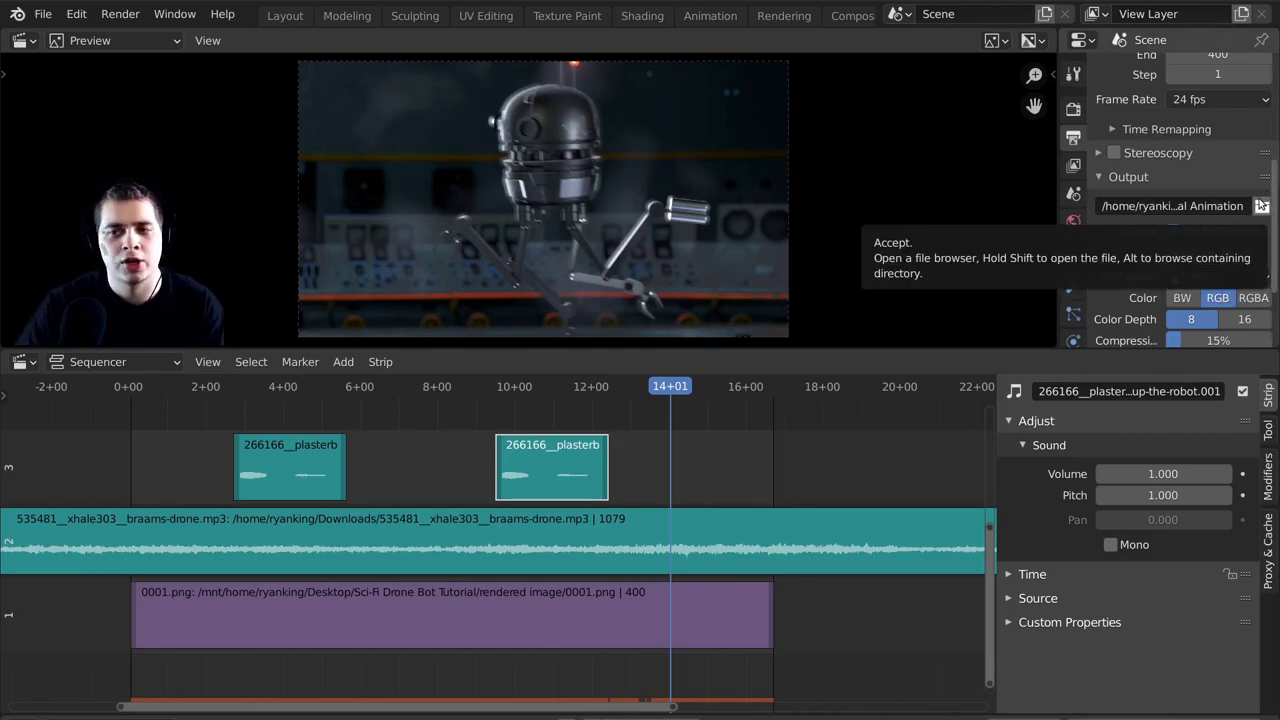
Set the output file format to FFmpeg video, keeping MPEG-4 as the encoding container.
scroll(1073, 257, "down", 2)
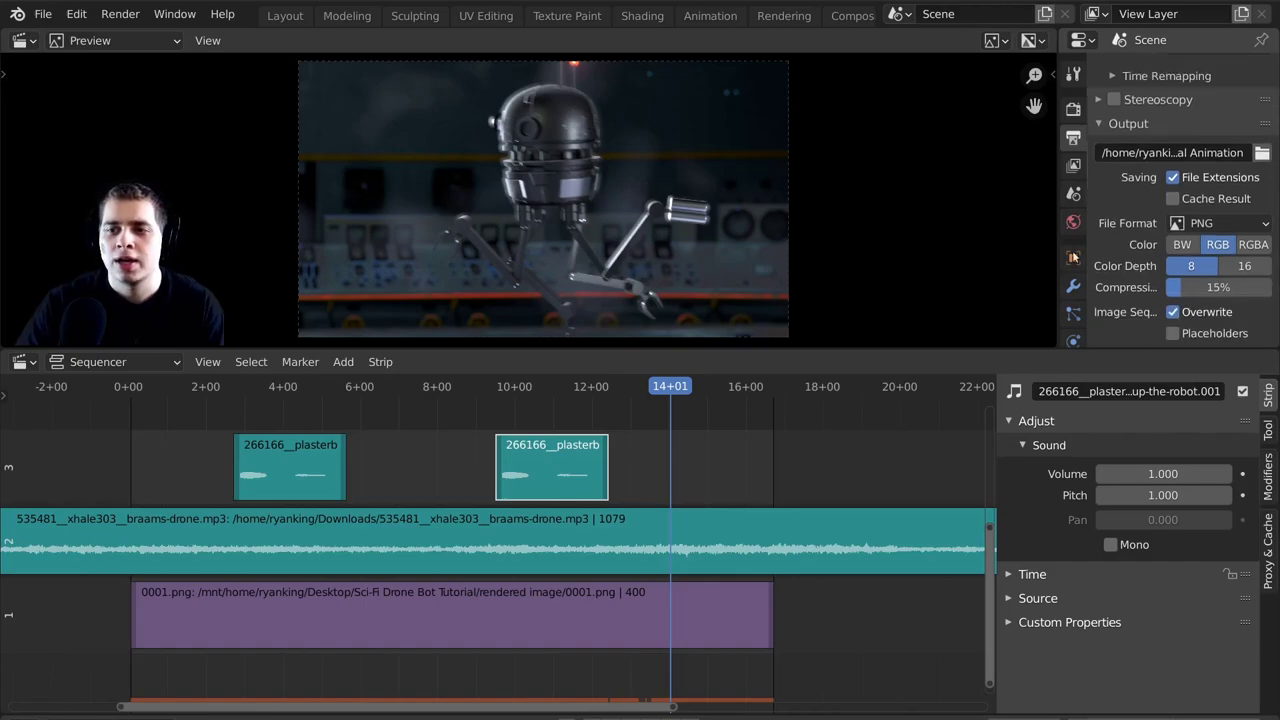
left_click(1193, 225)
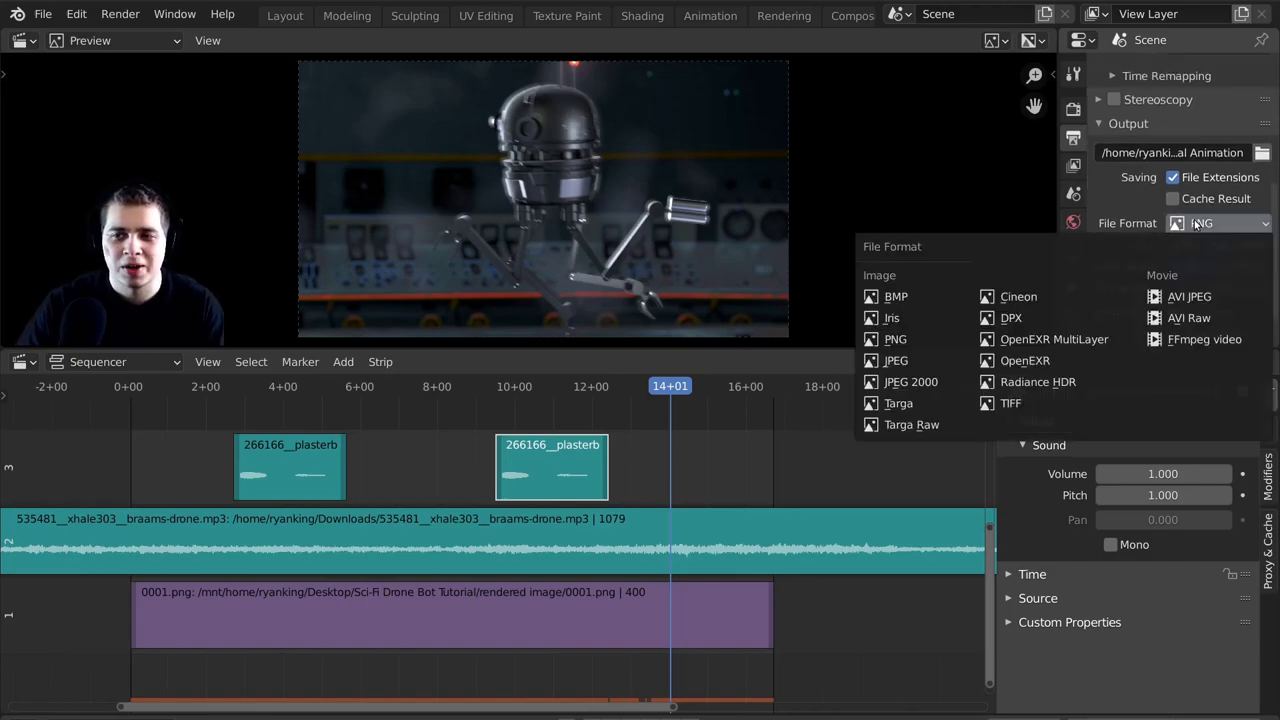
left_click(1193, 341)
left_click(1135, 290)
scroll(1140, 200, "down", 3)
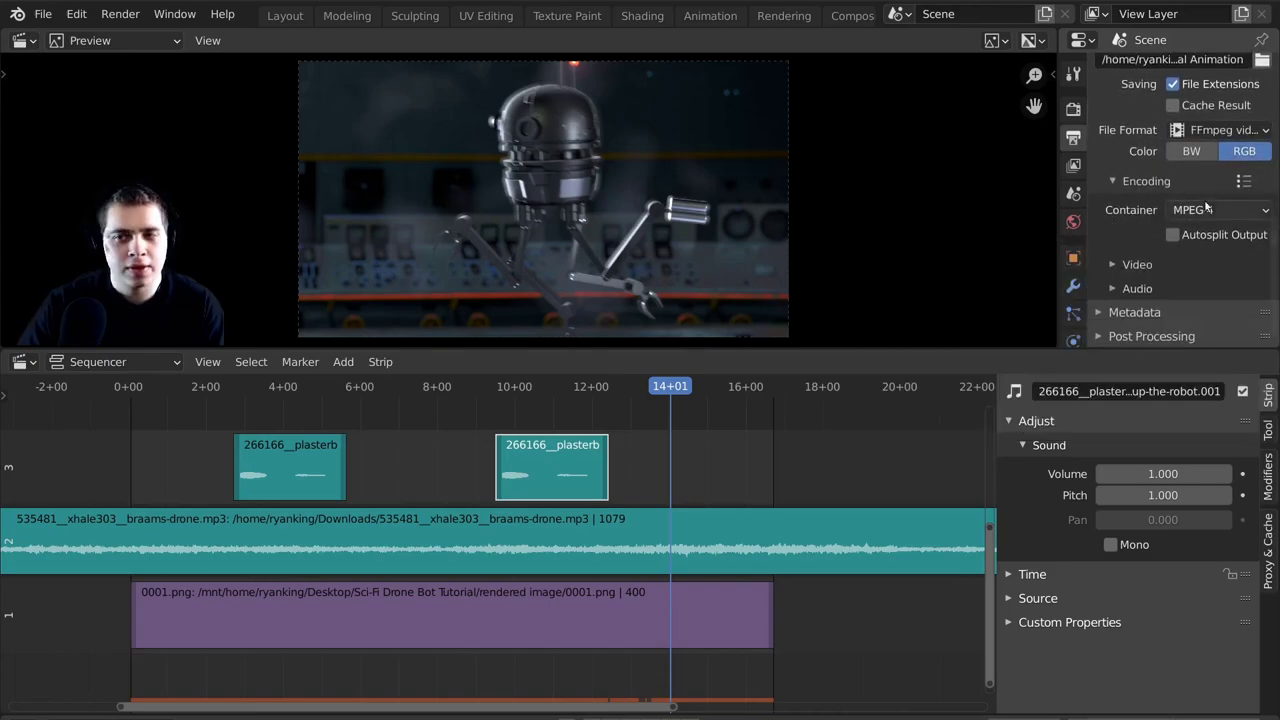
left_click(1190, 210)
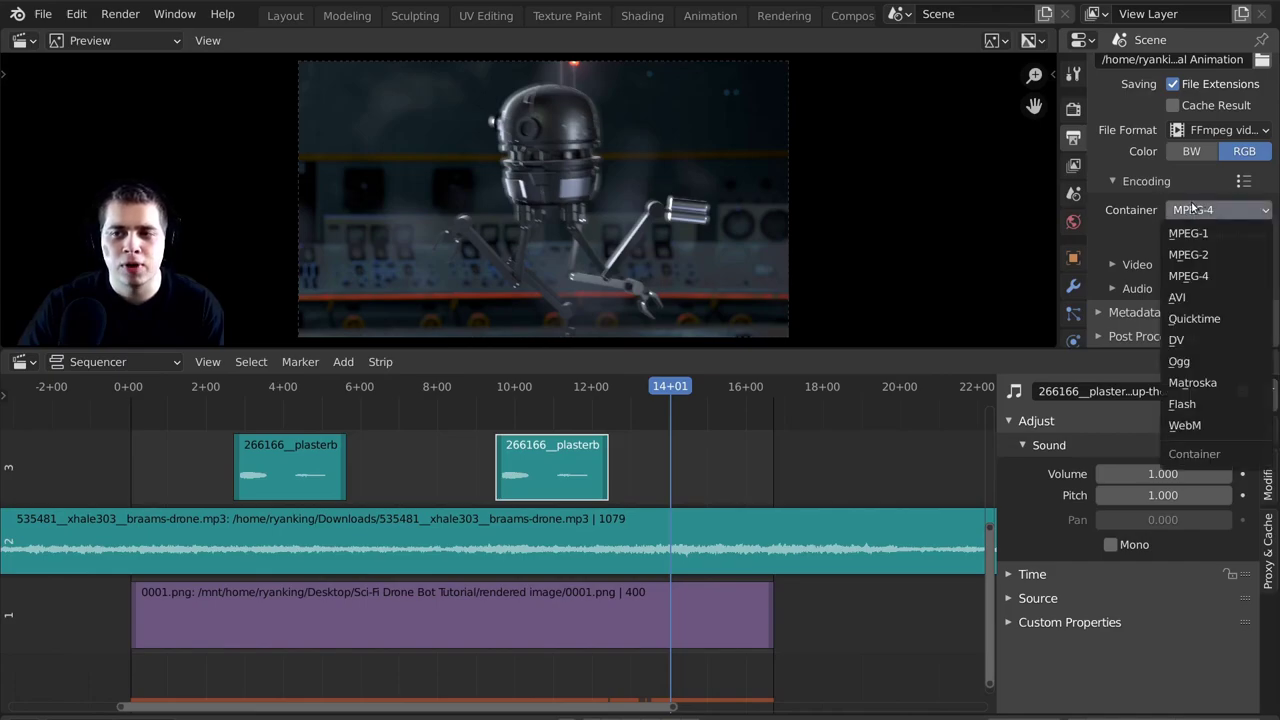
Expand the video and audio encoding settings and widen the properties editor so their labels are readable.
left_click(1111, 289)
left_click(1113, 265)
scroll(1121, 222, "down", 2)
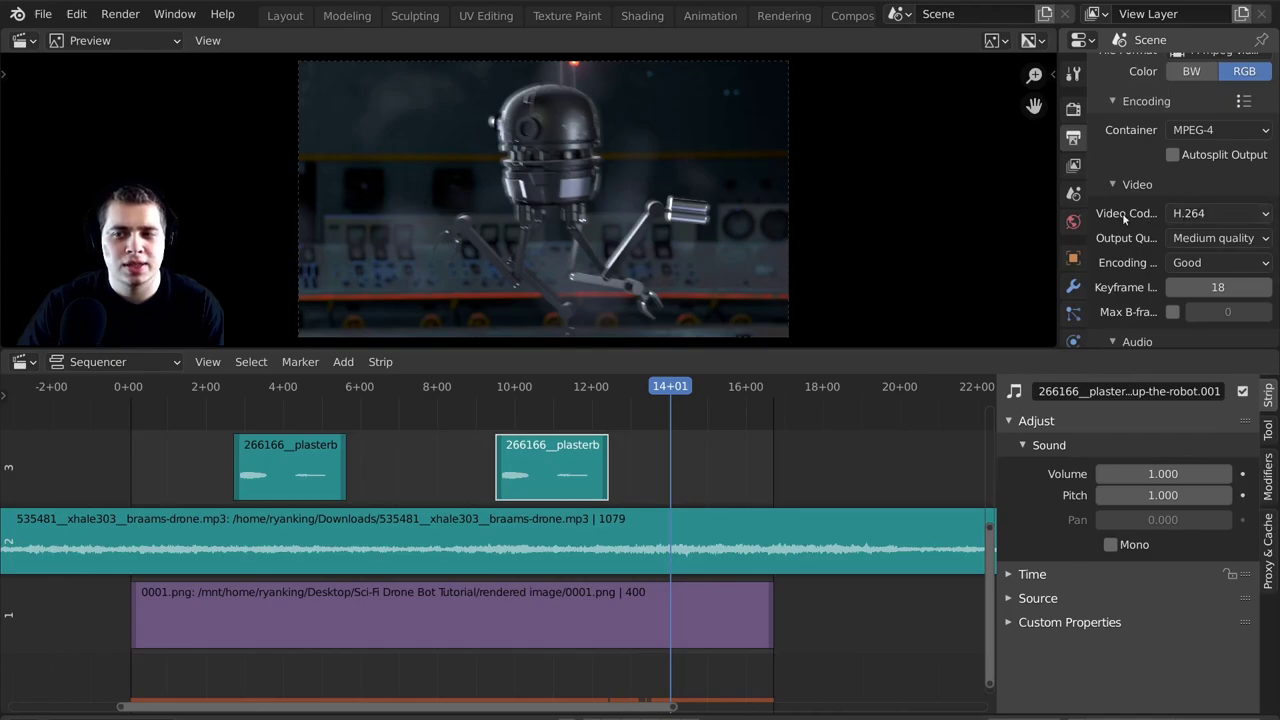
left_click_drag(1058, 206, 988, 206)
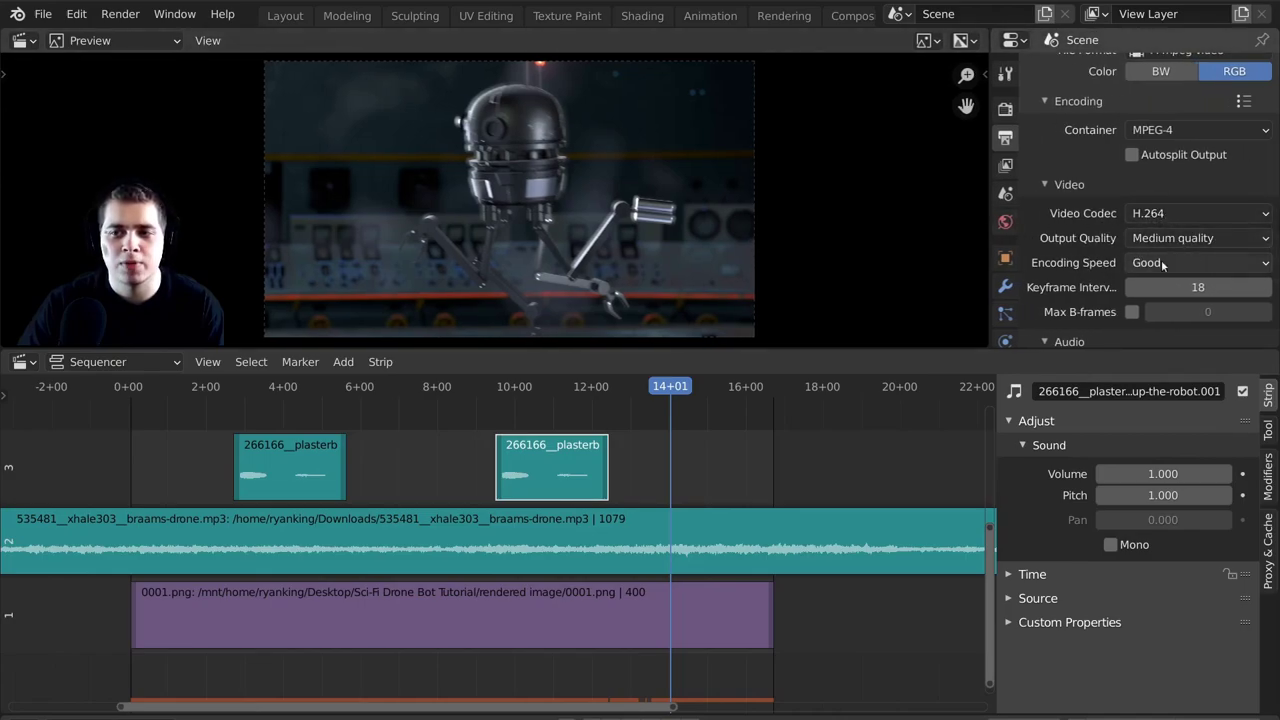
scroll(1127, 200, "down", 4)
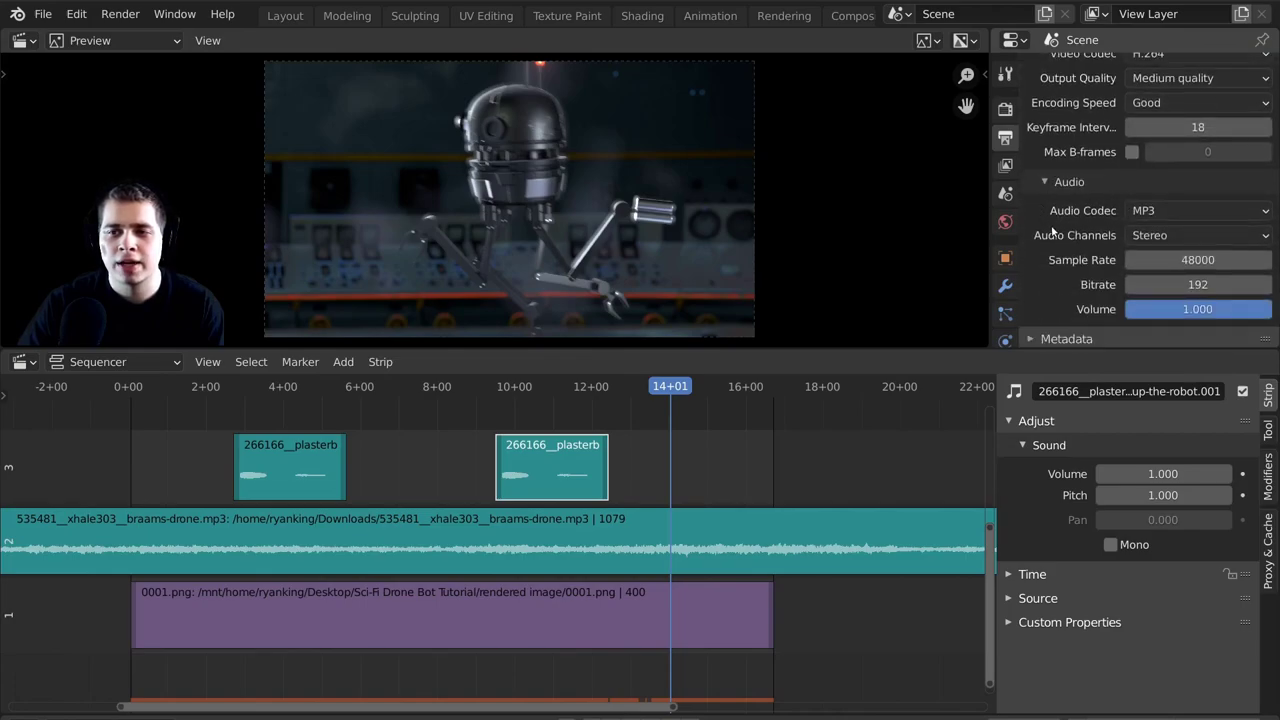
Set the audio codec of the video output to AAC.
left_click(1146, 212)
left_click(1131, 214)
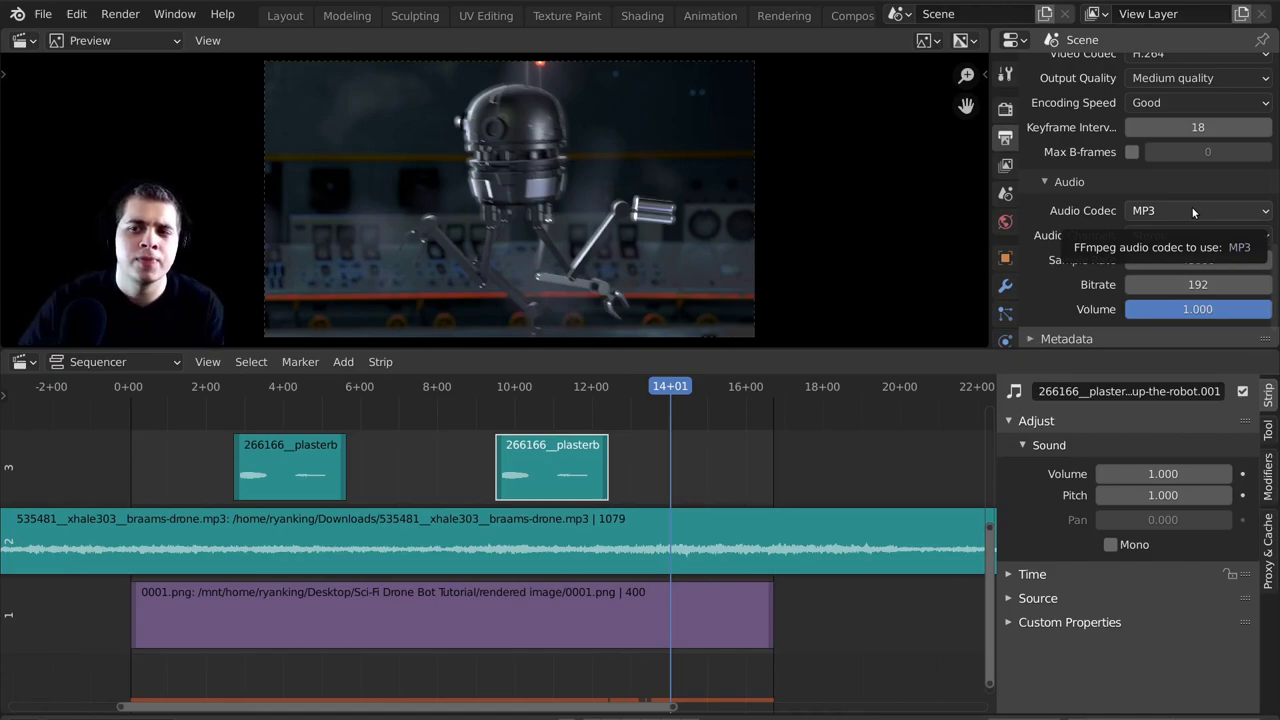
left_click(1168, 211)
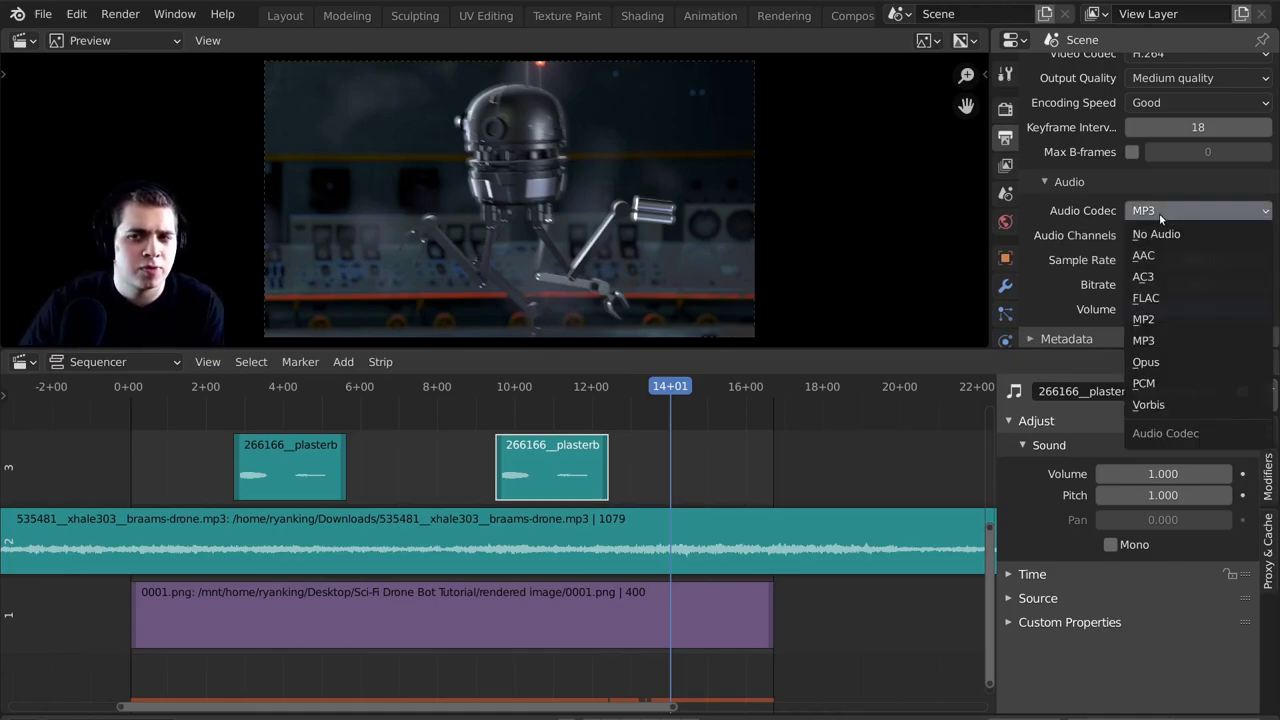
left_click(1159, 213)
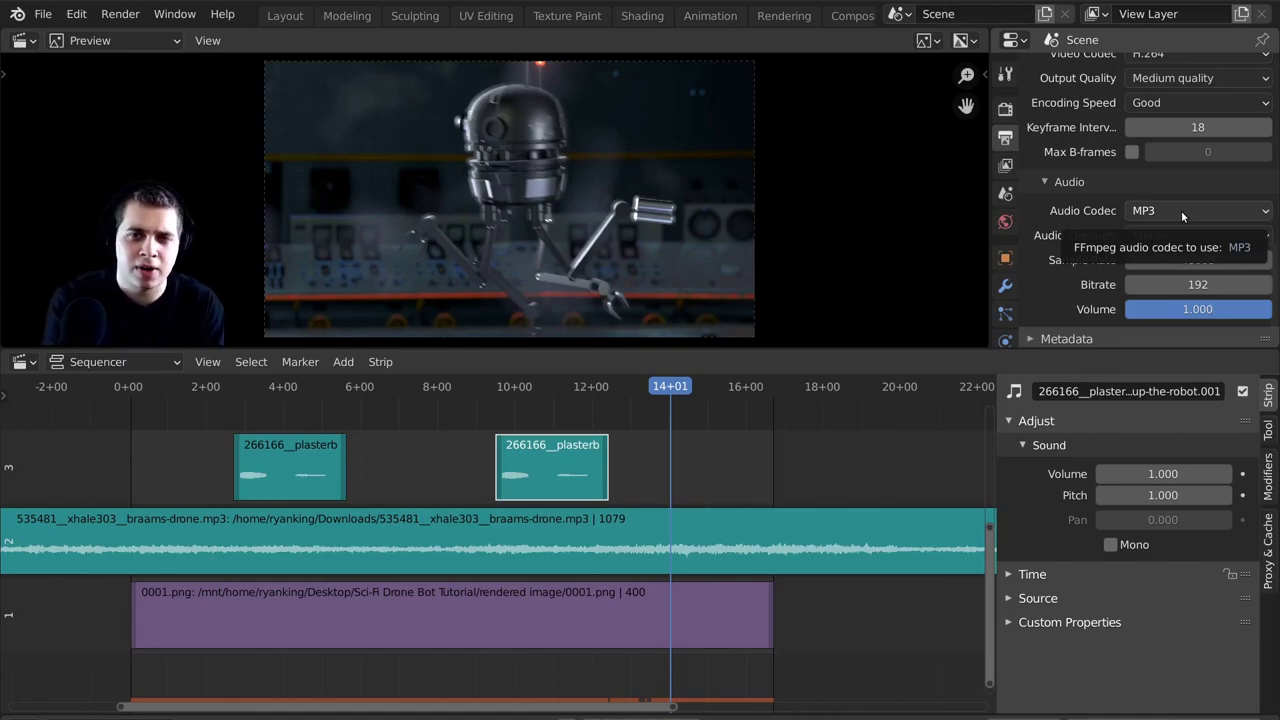
left_click(1181, 210)
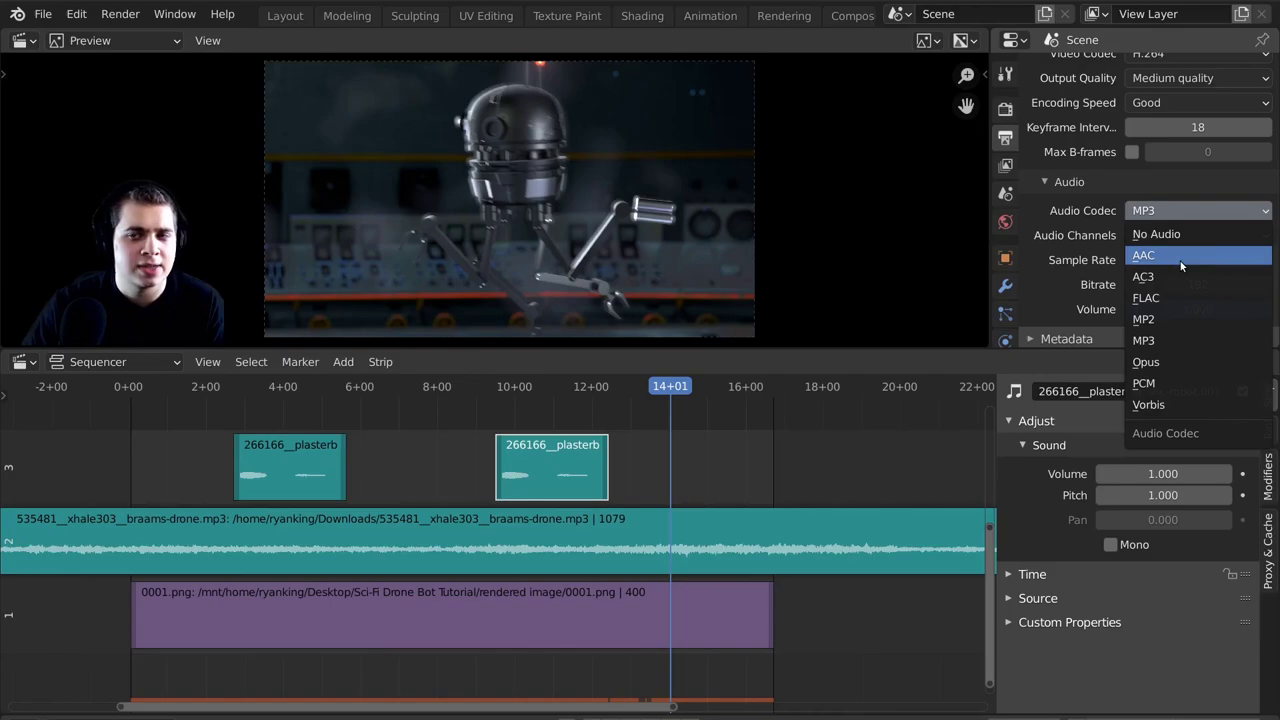
left_click(1181, 258)
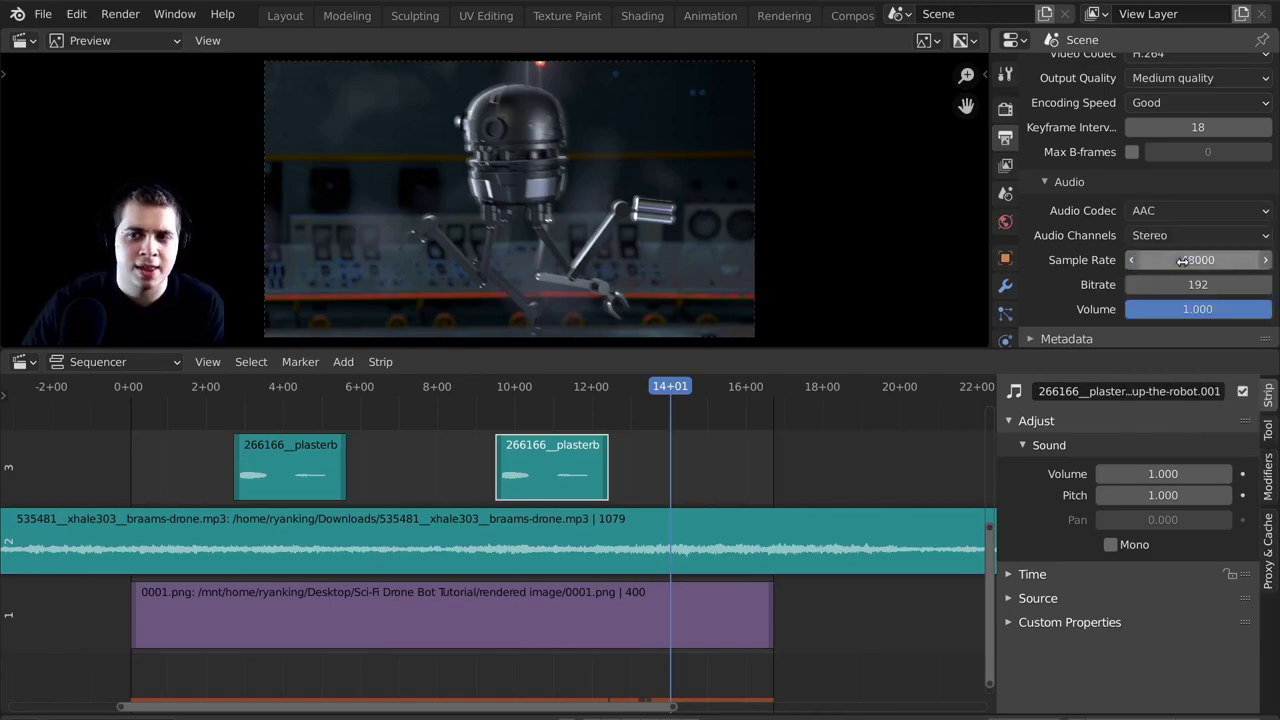
left_click(1182, 209)
left_click(1182, 209)
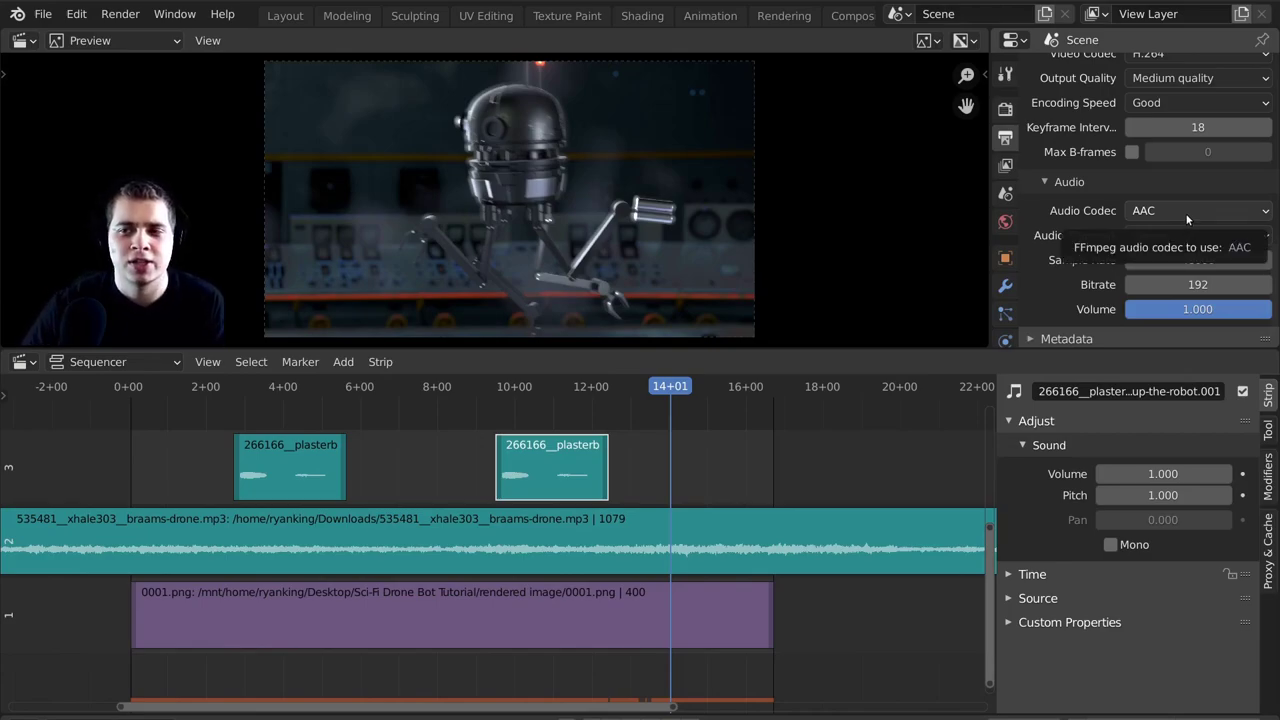
Set the audio codec of the video output to MP3.
left_click(1185, 213)
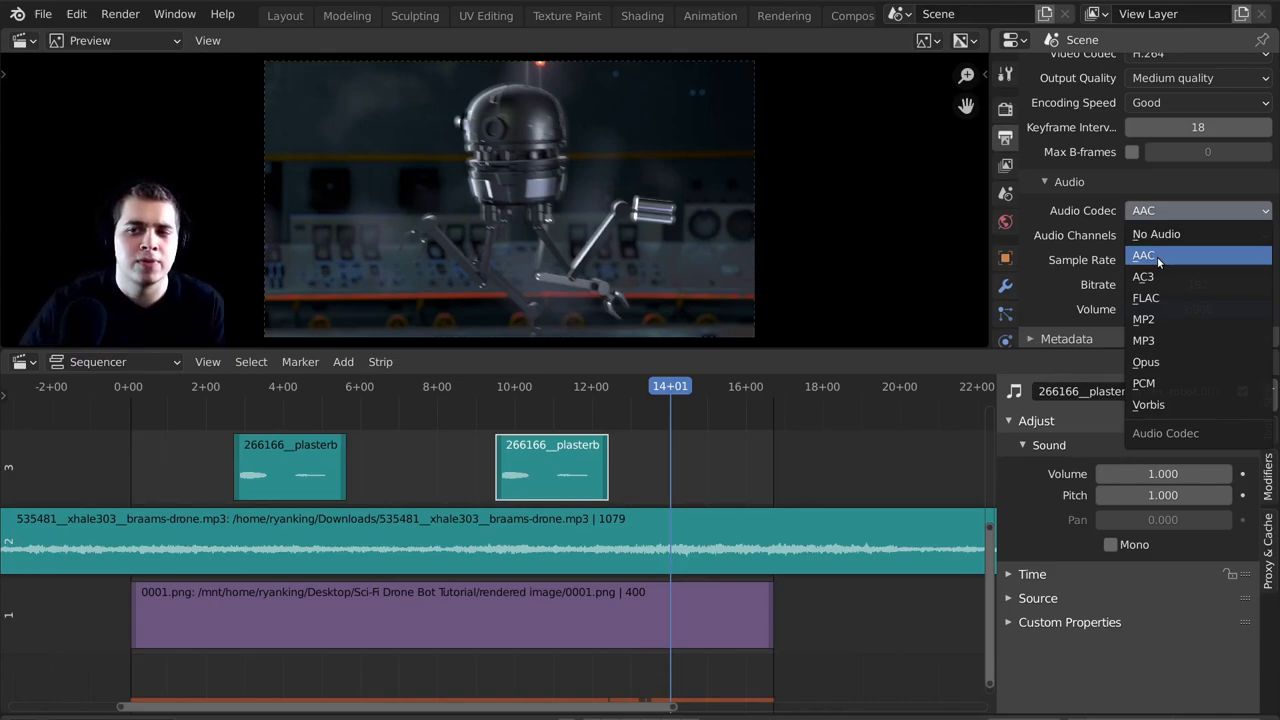
left_click(1163, 341)
scroll(1072, 285, "down", 1)
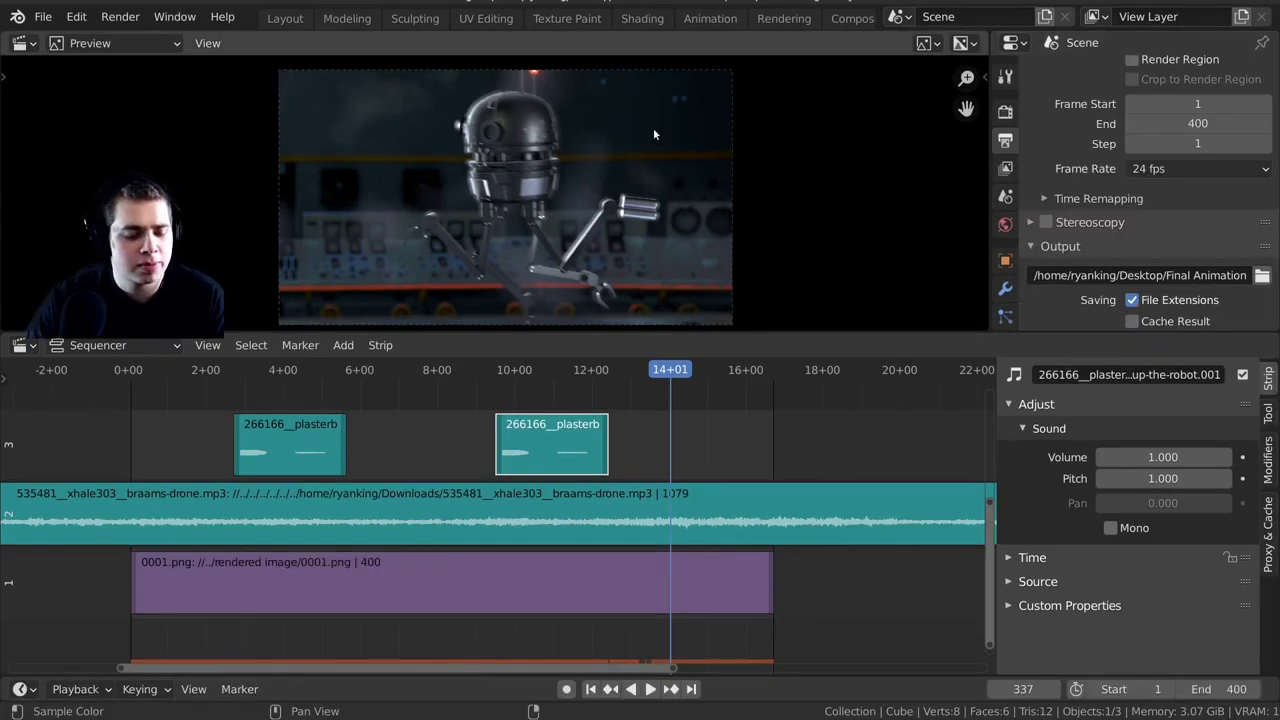
Render the full animation from the video sequence to the output file.
key("ctrl+F12")
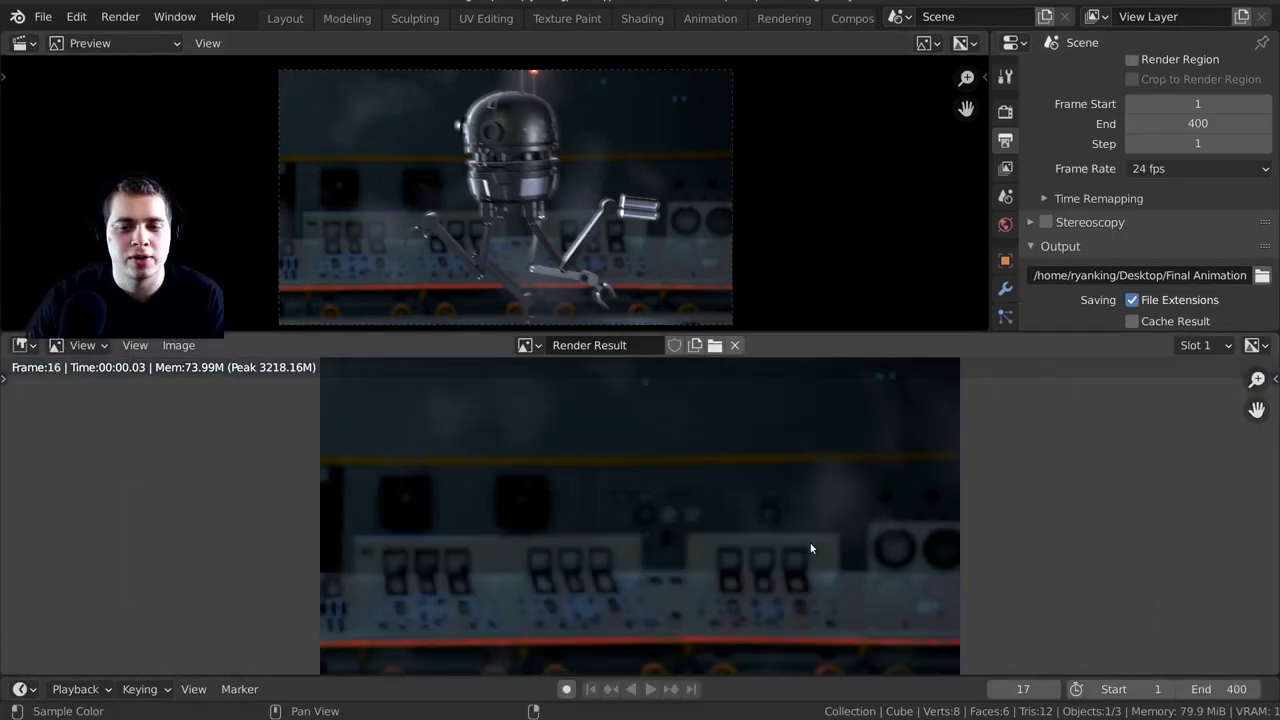
scroll(811, 546, "down", 1)
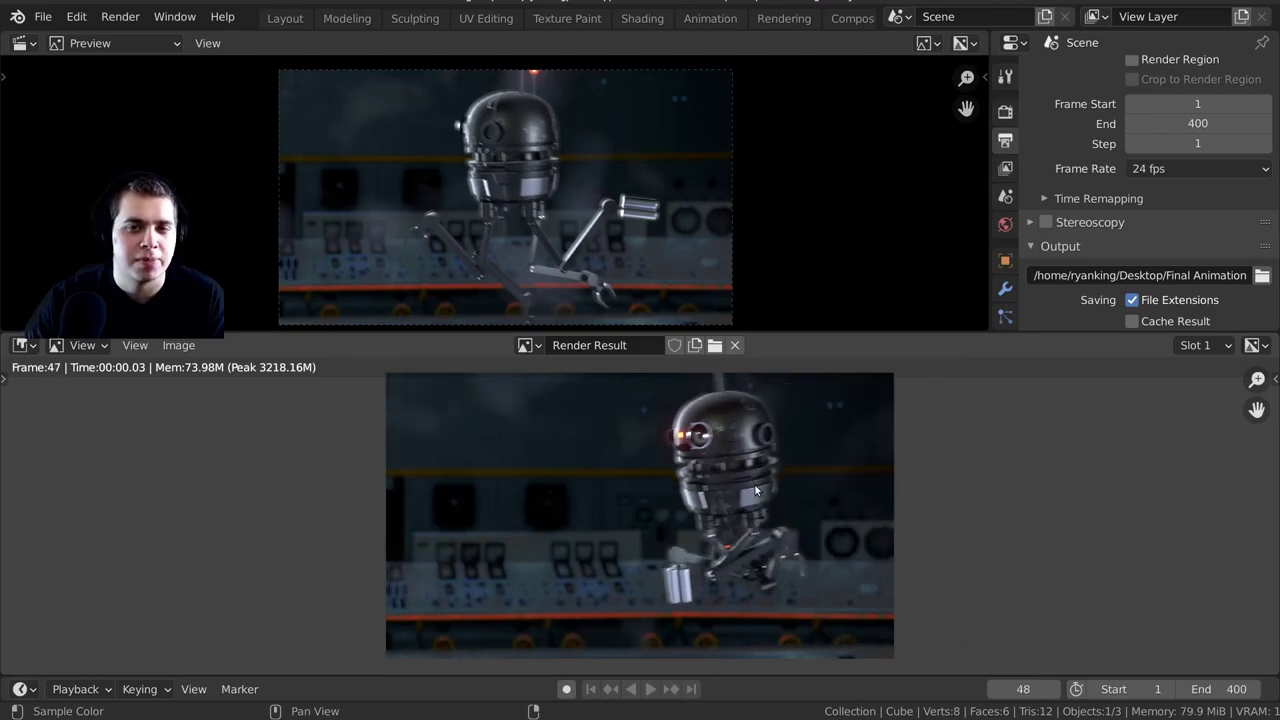